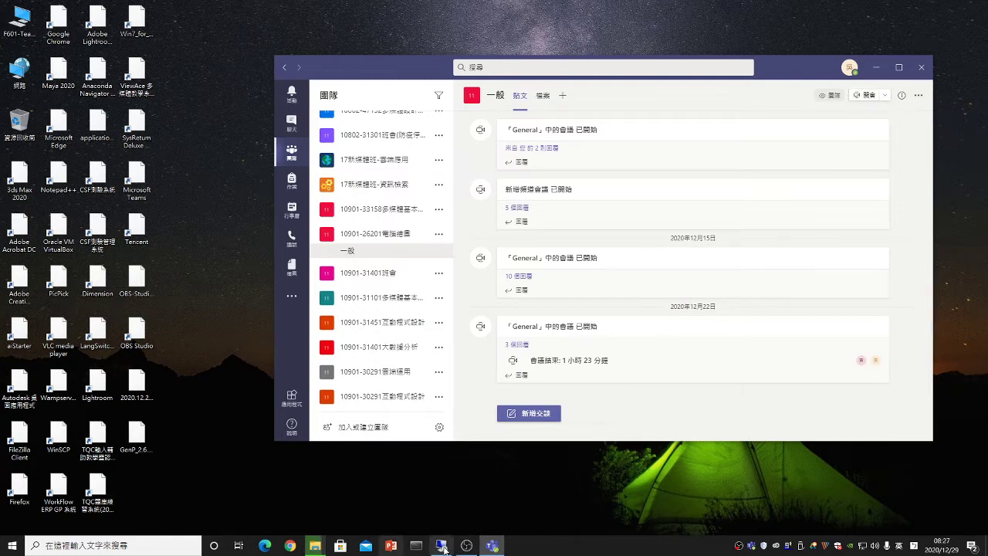
# Bring the Teams meeting window forward and join the General meeting
pyautogui.click(466, 545)
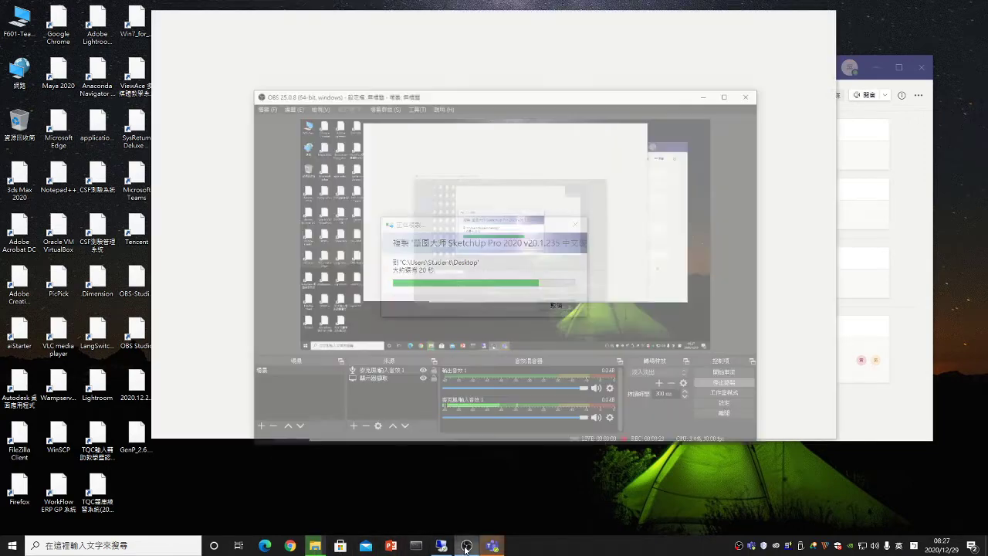
pyautogui.moveTo(491, 549)
pyautogui.click(527, 498)
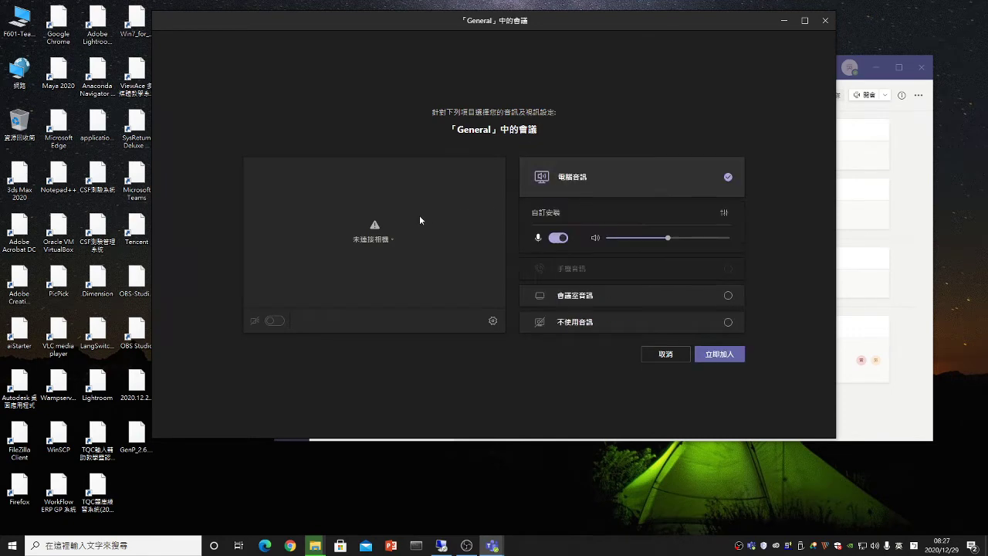
pyautogui.click(716, 356)
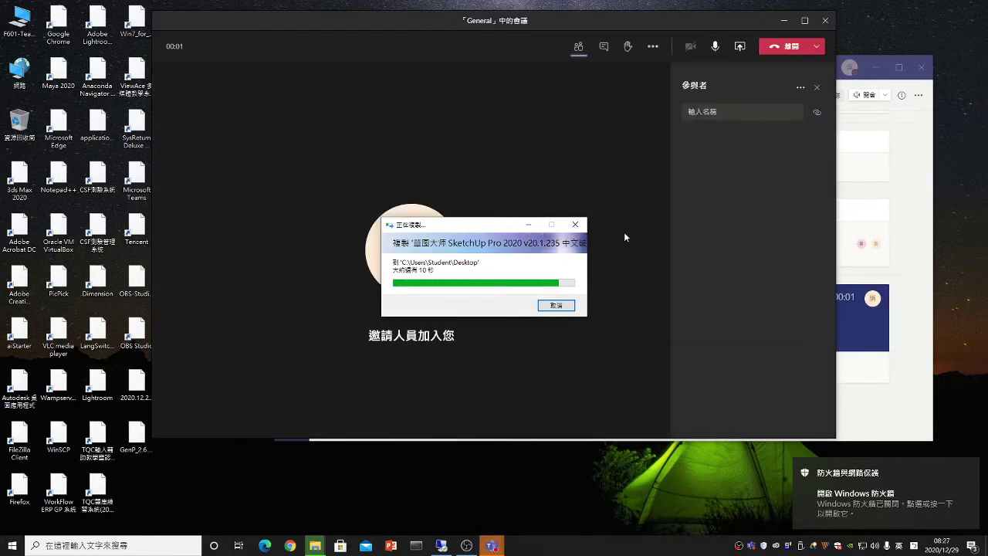
# Share desktop Screen #1 in the meeting, then minimize OBS and Teams
pyautogui.click(739, 48)
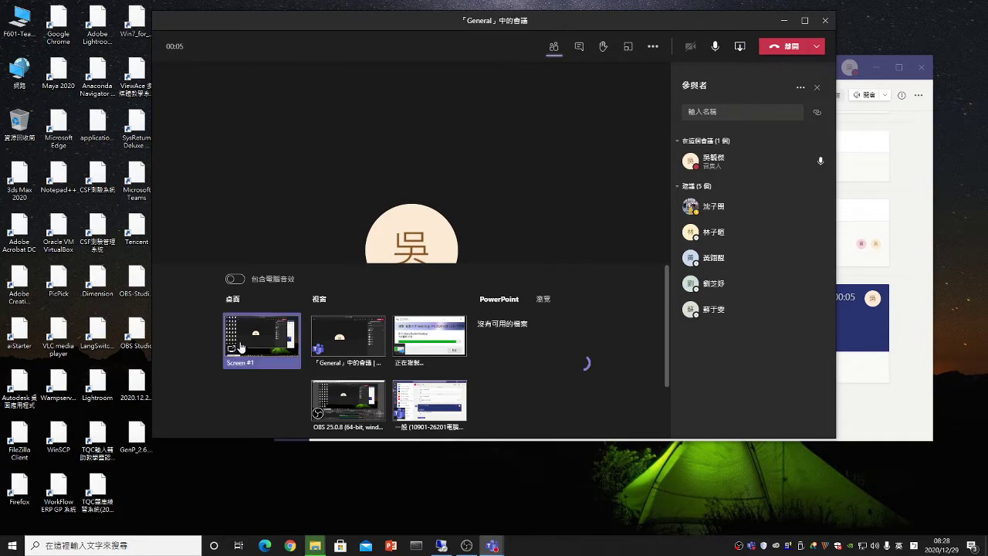
pyautogui.click(328, 340)
pyautogui.click(725, 39)
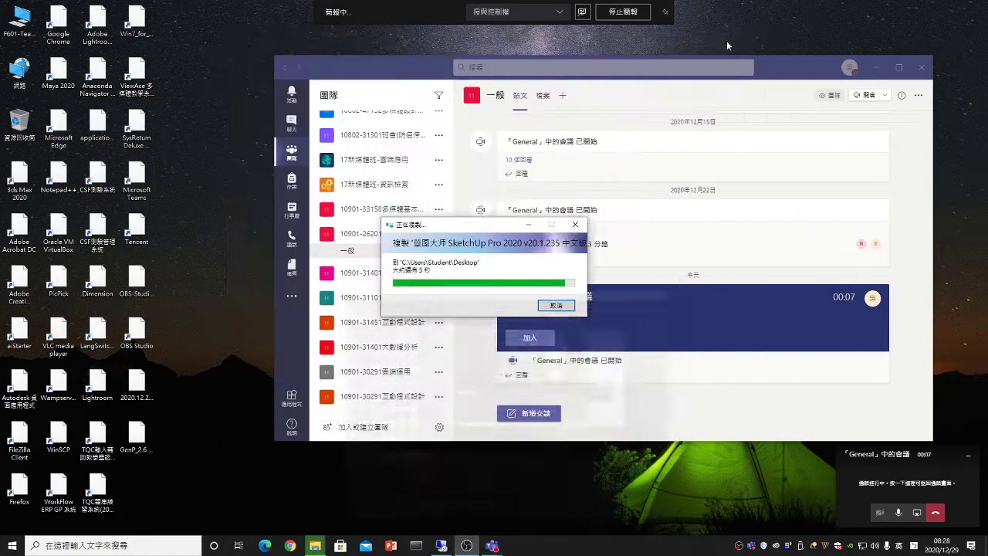
pyautogui.click(880, 68)
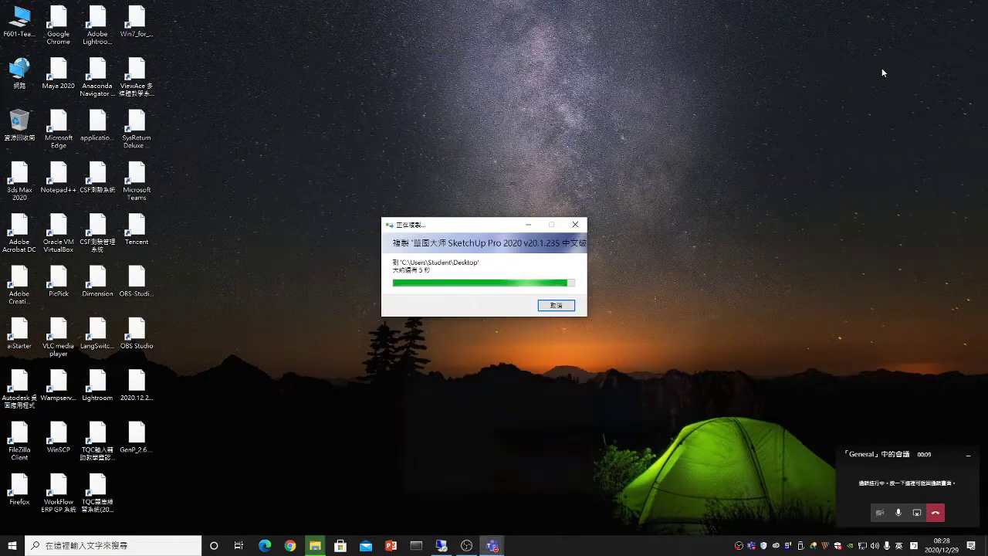
# Extract GenP_2.6.2_Green.zip with 7-Zip into a GenP_2.6.2_Green folder
pyautogui.moveTo(456, 233); pyautogui.dragTo(472, 200)
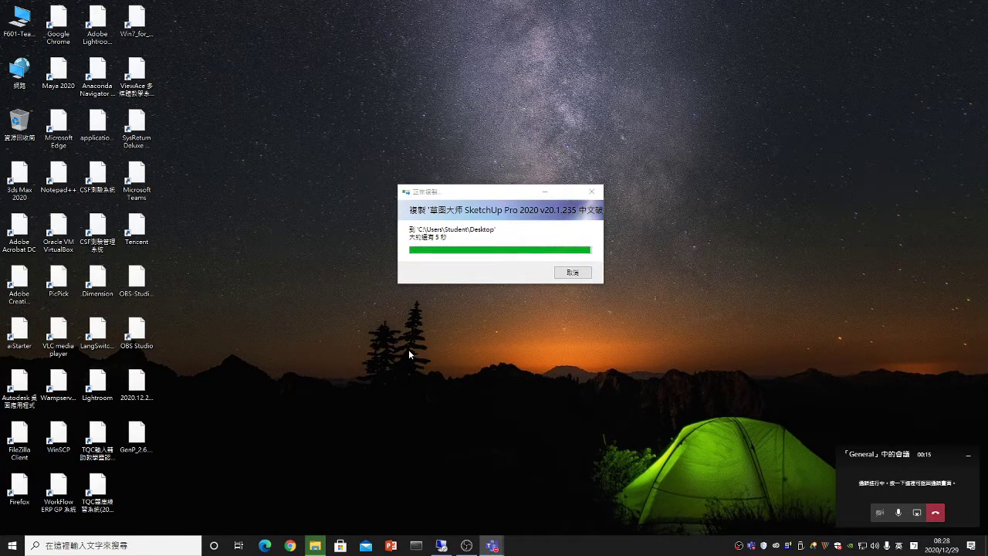
pyautogui.hotkey('shift', 'F10')
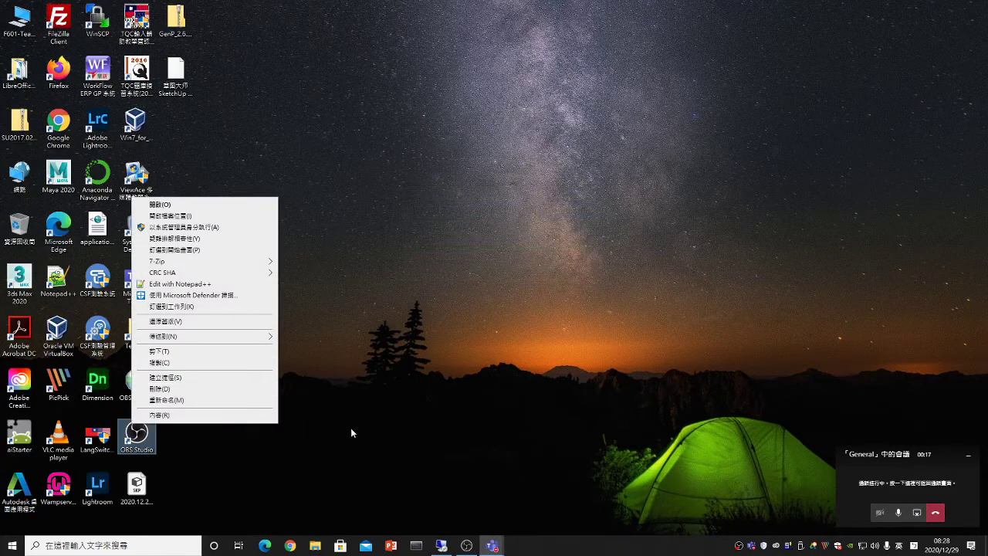
pyautogui.click(351, 428)
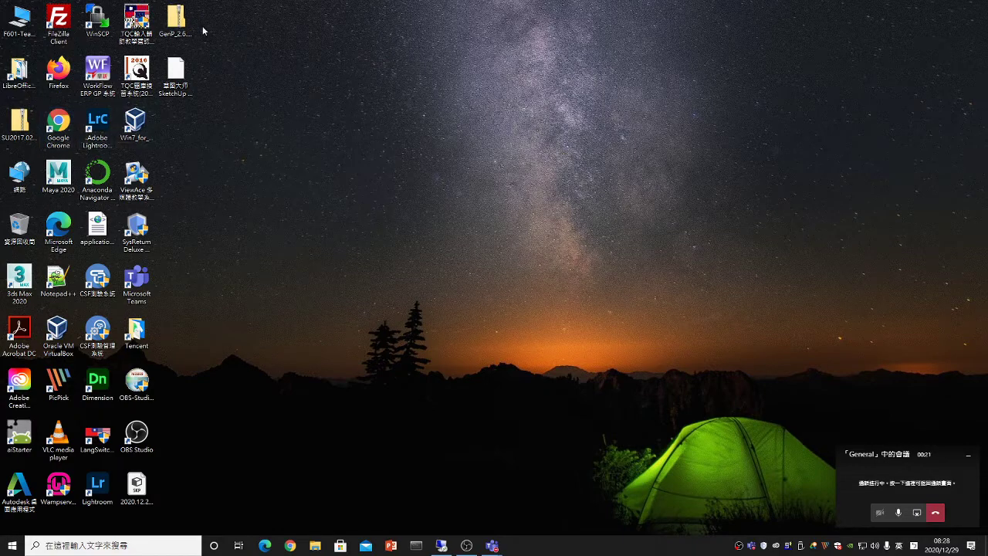
pyautogui.click(166, 32)
pyautogui.rightClick(167, 33)
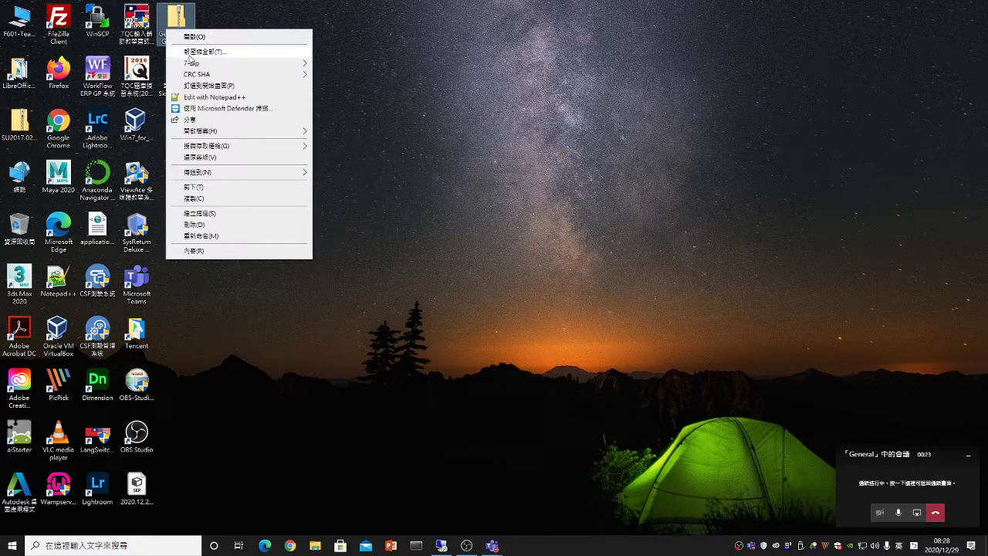
pyautogui.moveTo(198, 65)
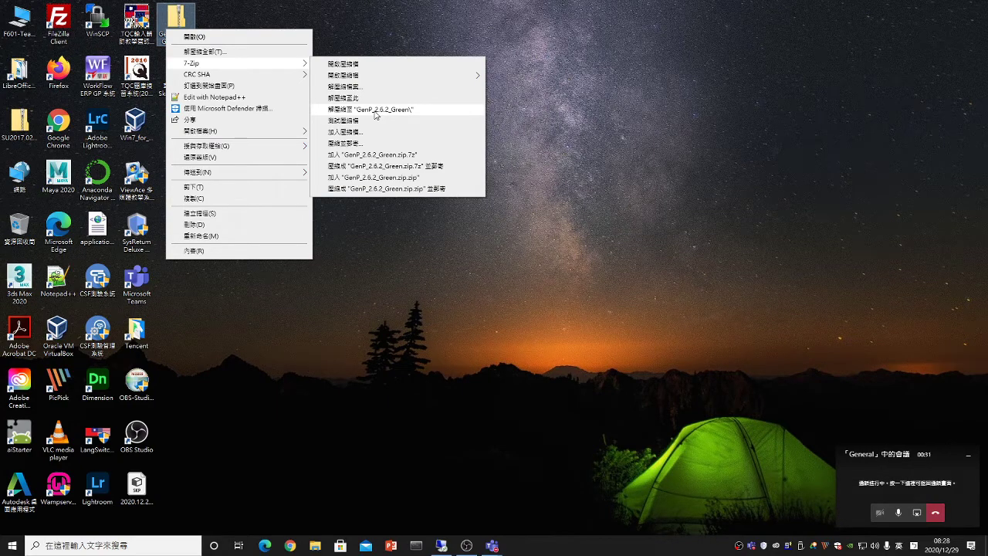
pyautogui.click(374, 110)
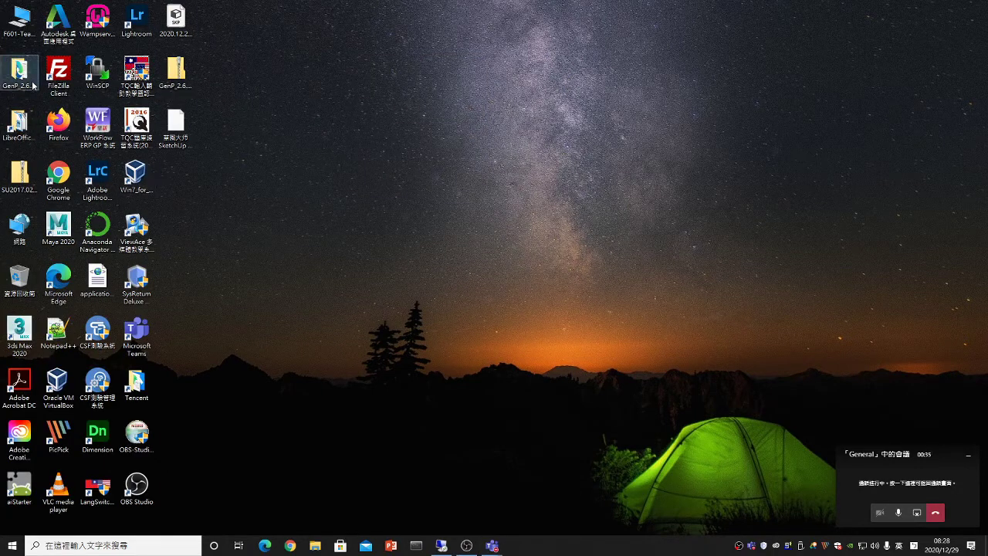
# Open the extracted folder, try running RunMe.exe, and dismiss the virus warning
pyautogui.doubleClick(19, 73)
pyautogui.doubleClick(373, 201)
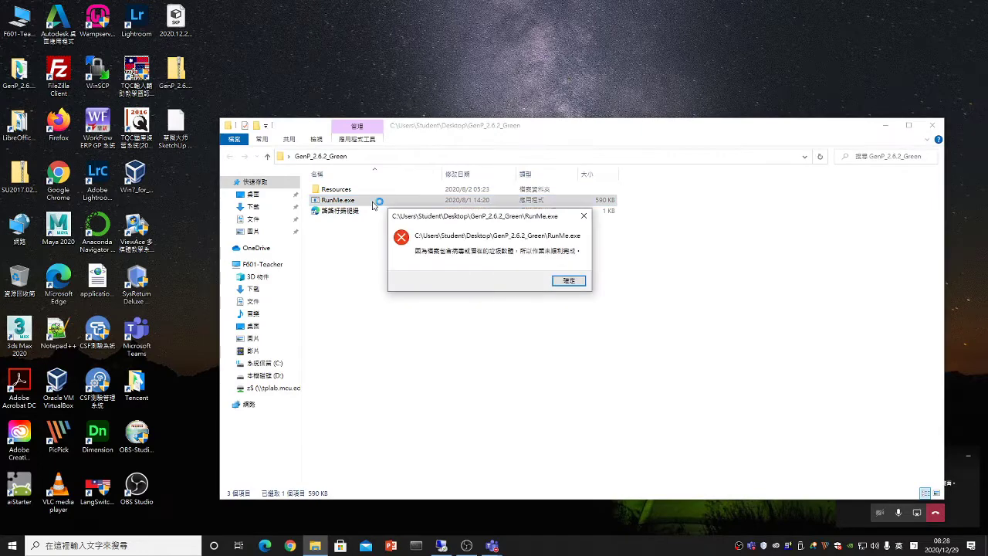
pyautogui.click(569, 281)
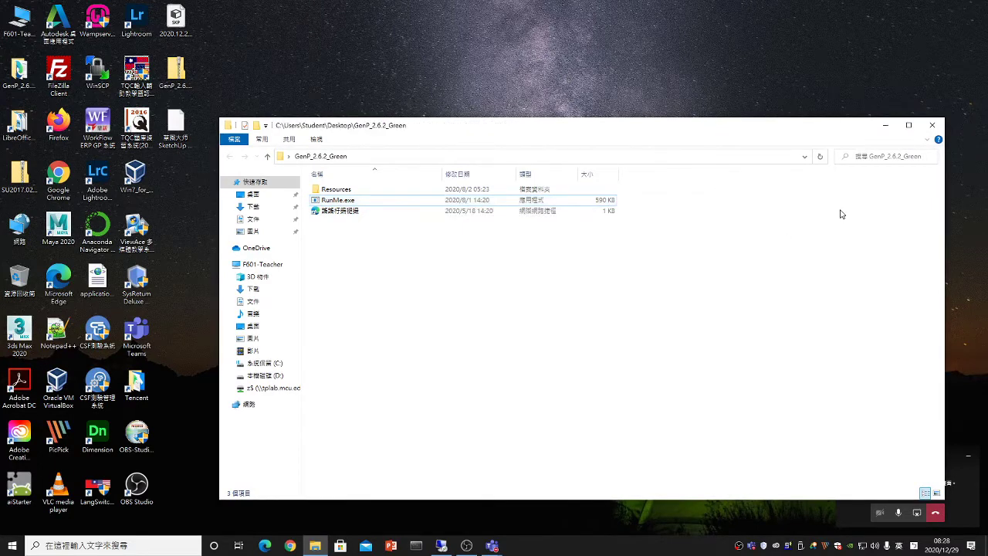
pyautogui.click(13, 546)
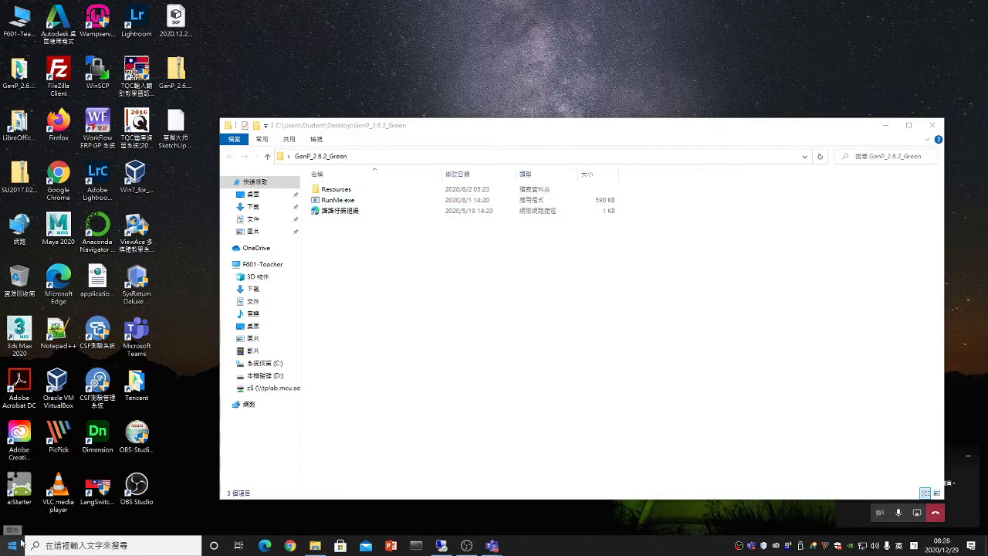
# Turn off Real-time protection in Windows Security's Virus & threat protection settings
pyautogui.click(19, 495)
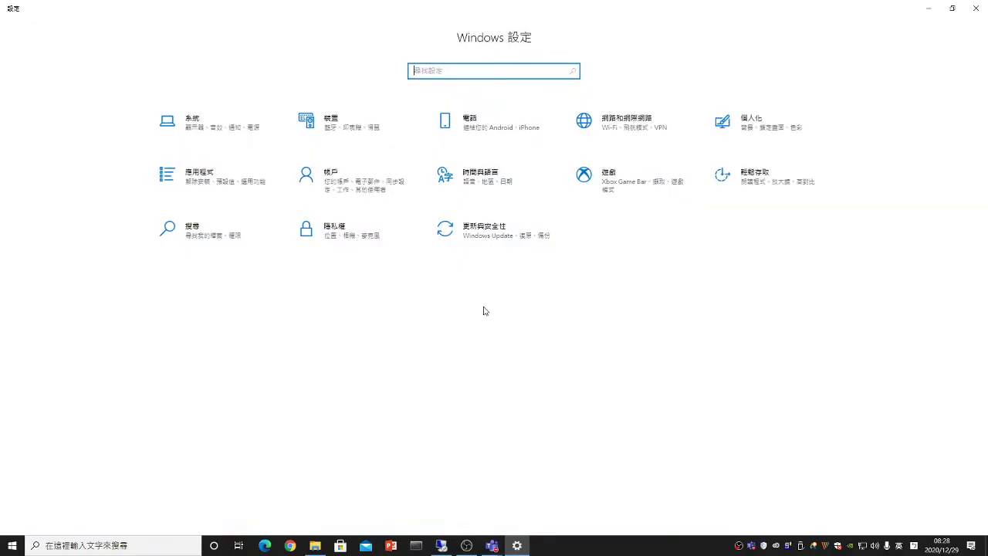
pyautogui.click(516, 240)
pyautogui.click(71, 164)
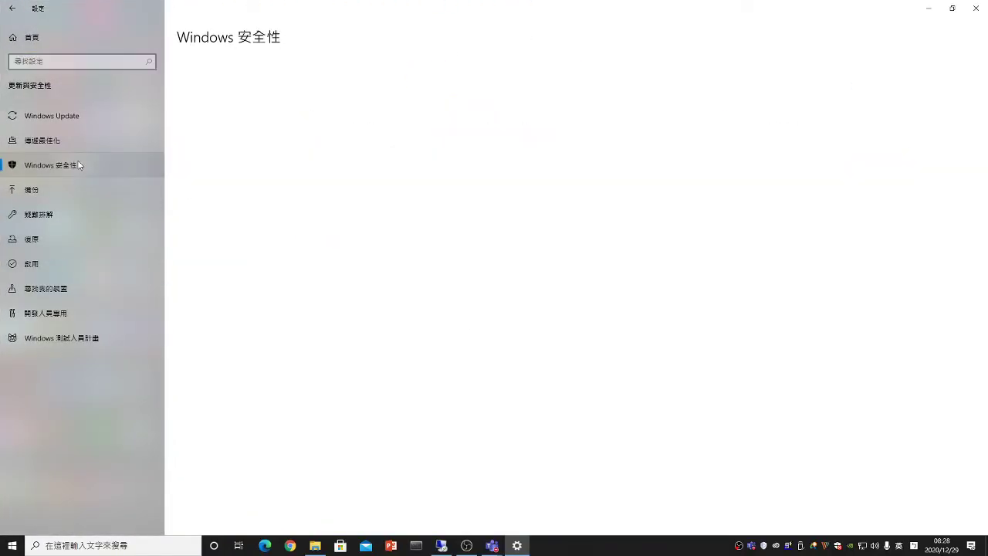
pyautogui.click(224, 136)
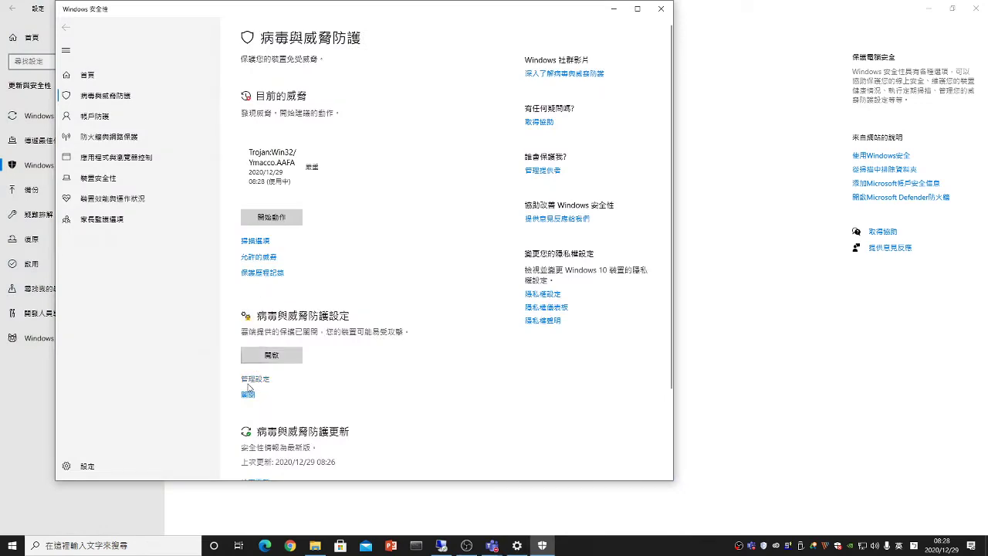
pyautogui.click(253, 380)
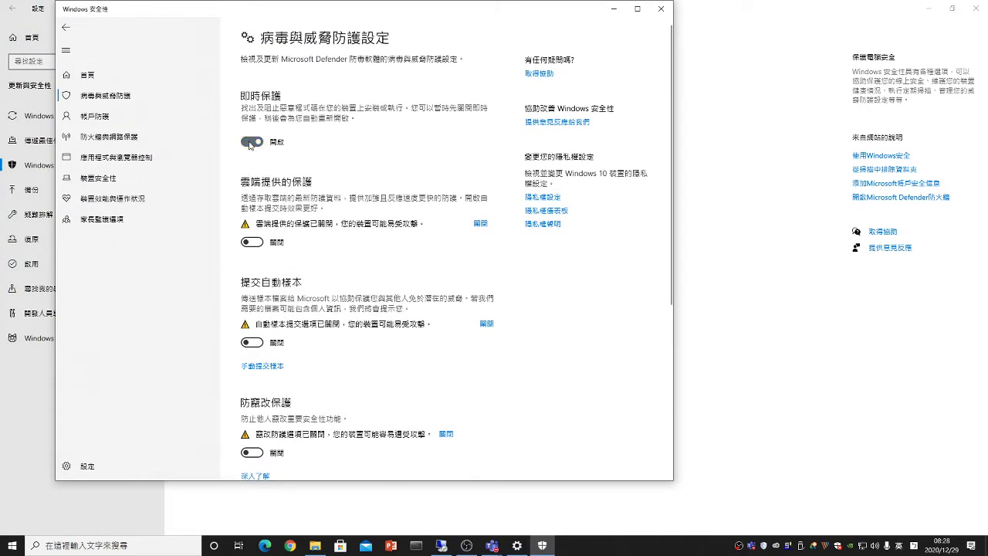
pyautogui.click(252, 142)
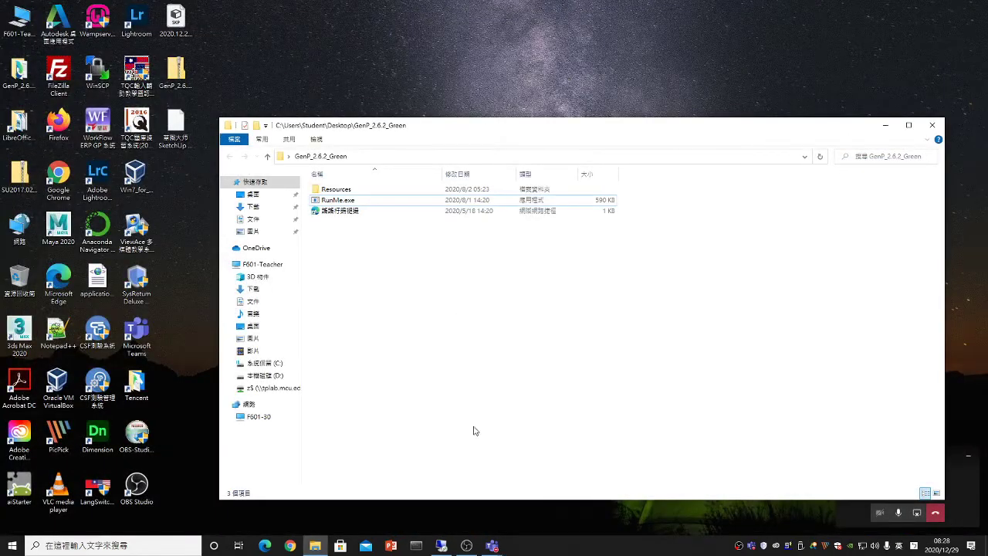
# In the remote desktop session, select GenP_2.6.2_Green.zip, then minimize the session
pyautogui.click(441, 546)
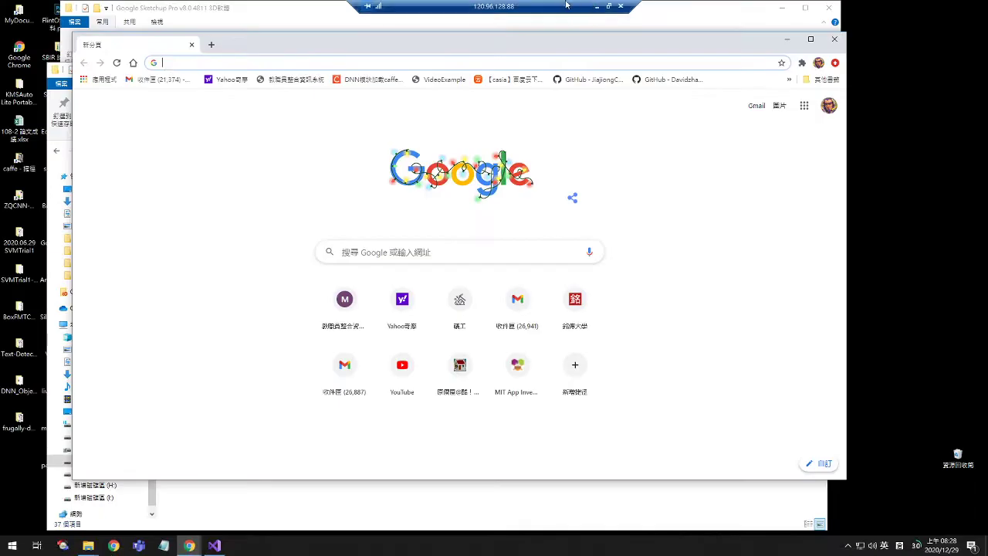
pyautogui.click(362, 504)
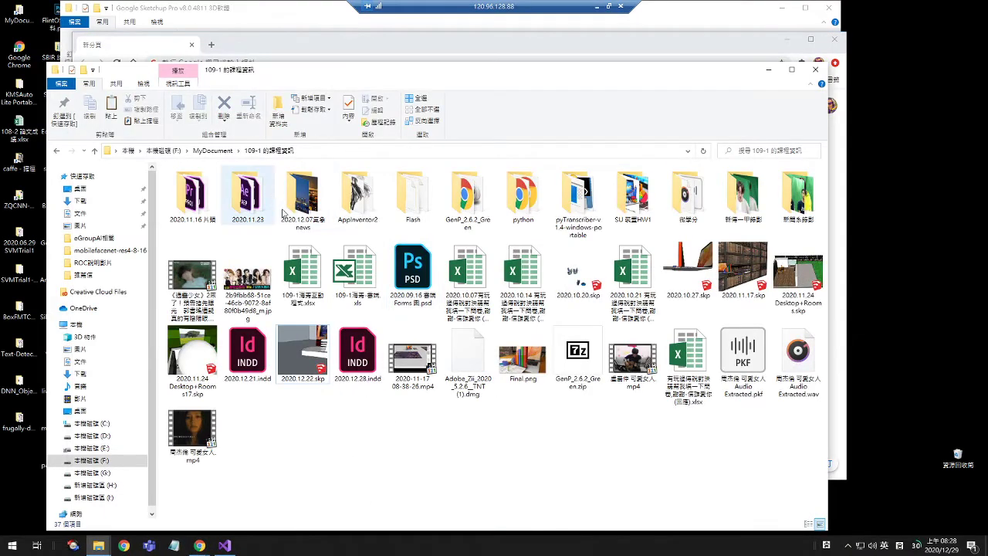
pyautogui.click(587, 362)
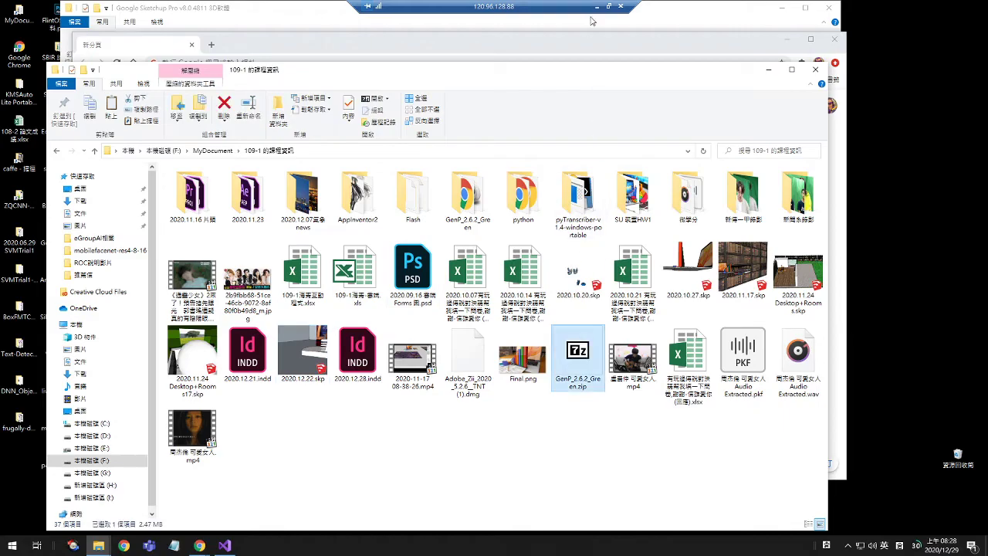
pyautogui.click(598, 6)
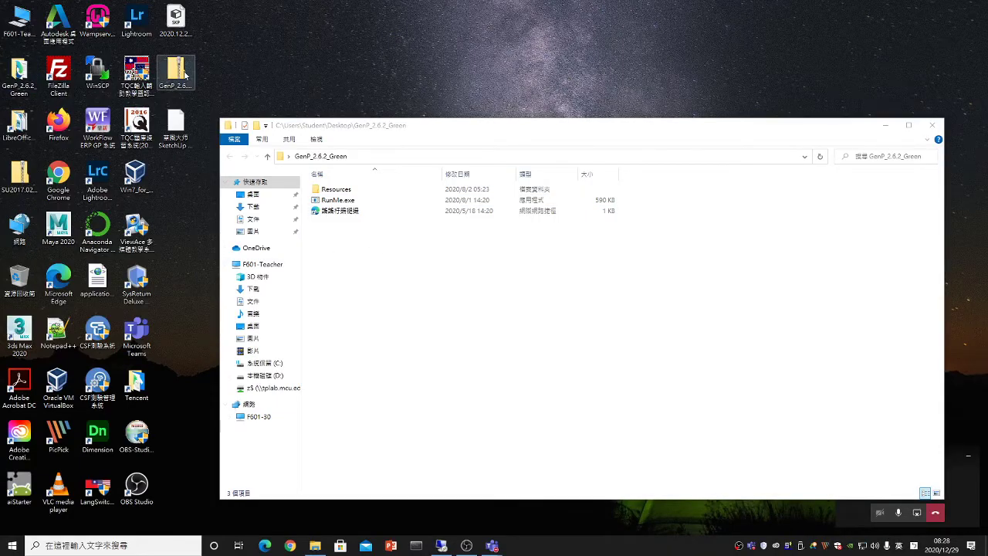
# Re-extract the GenP archive into GenP_2.6.2_Green, overwriting all existing files
pyautogui.rightClick(185, 71)
pyautogui.moveTo(200, 105)
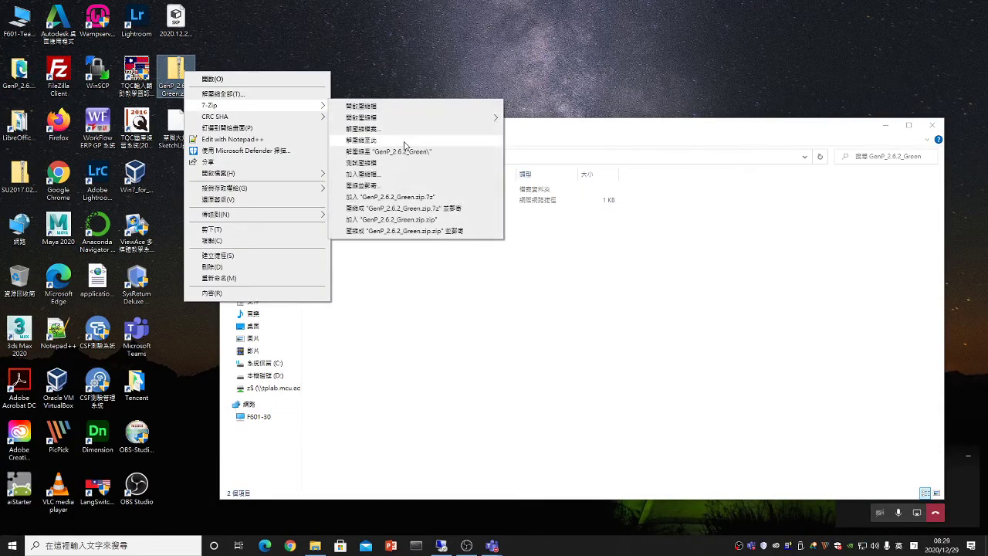
pyautogui.click(410, 153)
pyautogui.click(491, 331)
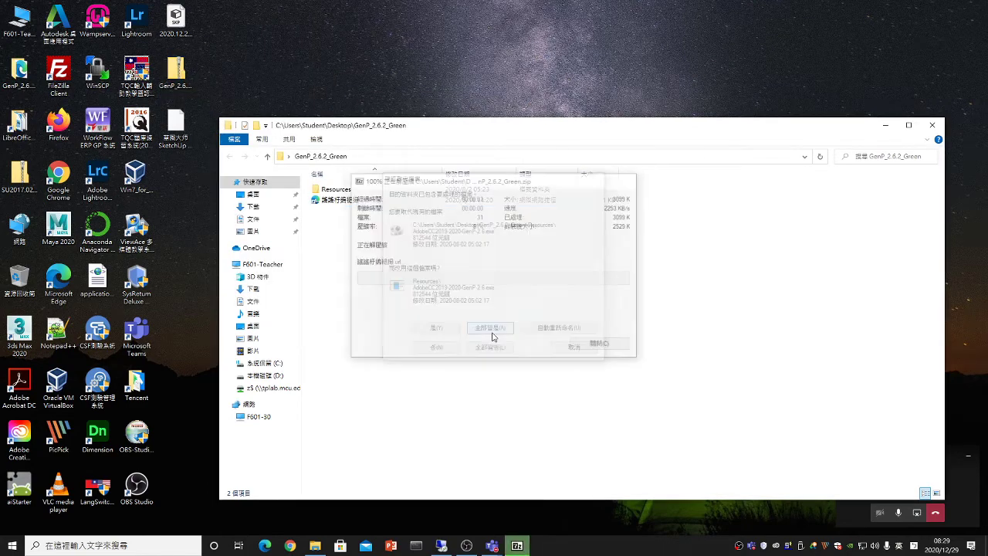
# Run RunMe.exe and patch the Adobe apps in CC 2020 automatic mode
pyautogui.click(390, 203)
pyautogui.doubleClick(391, 203)
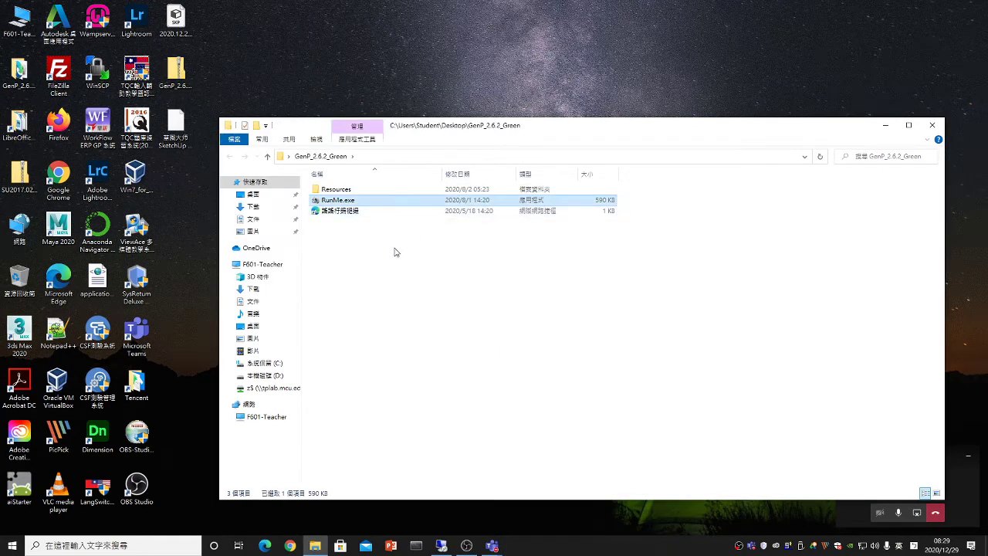
pyautogui.click(553, 365)
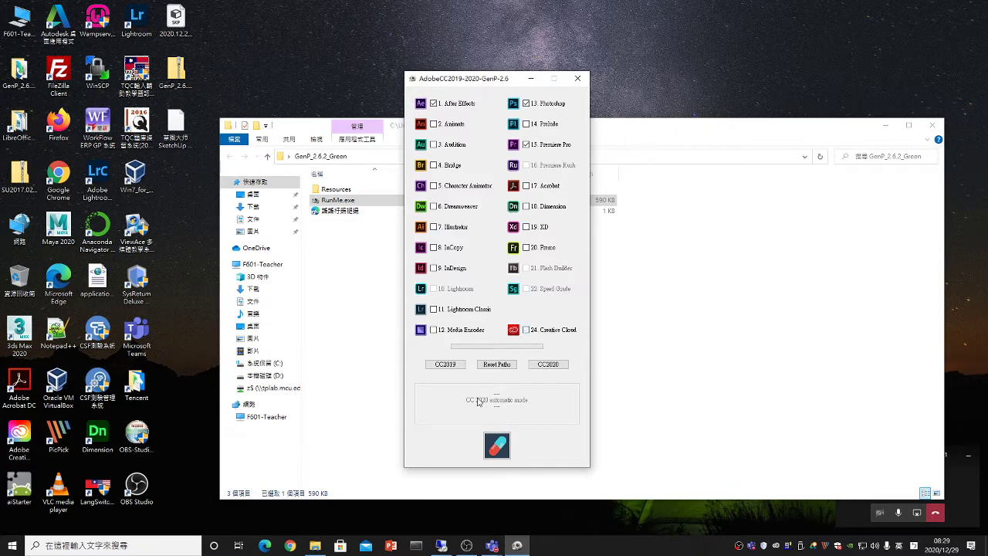
pyautogui.click(495, 450)
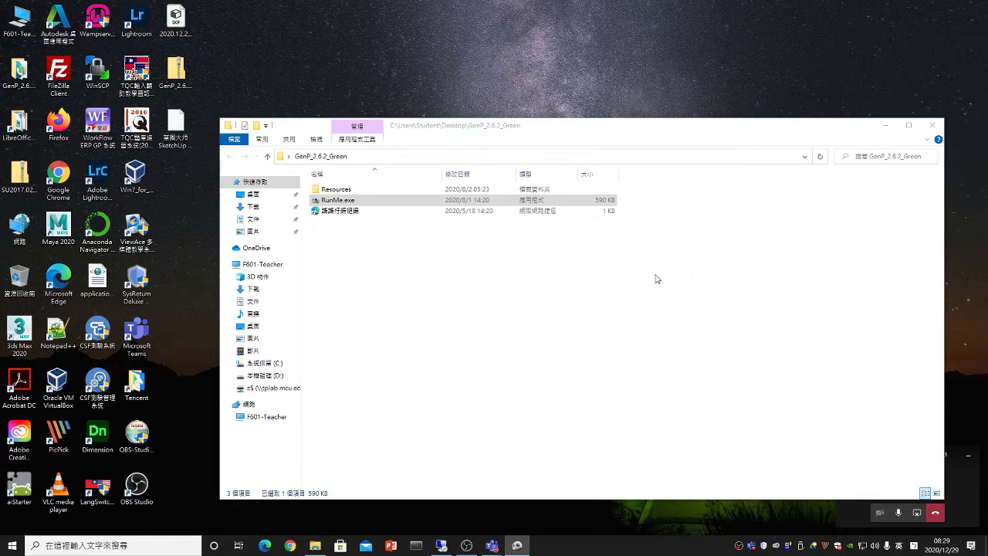
pyautogui.click(570, 283)
# Extract the SU2017.02 zip archive into its own SU2017.02 folder
pyautogui.moveTo(540, 136); pyautogui.dragTo(562, 56)
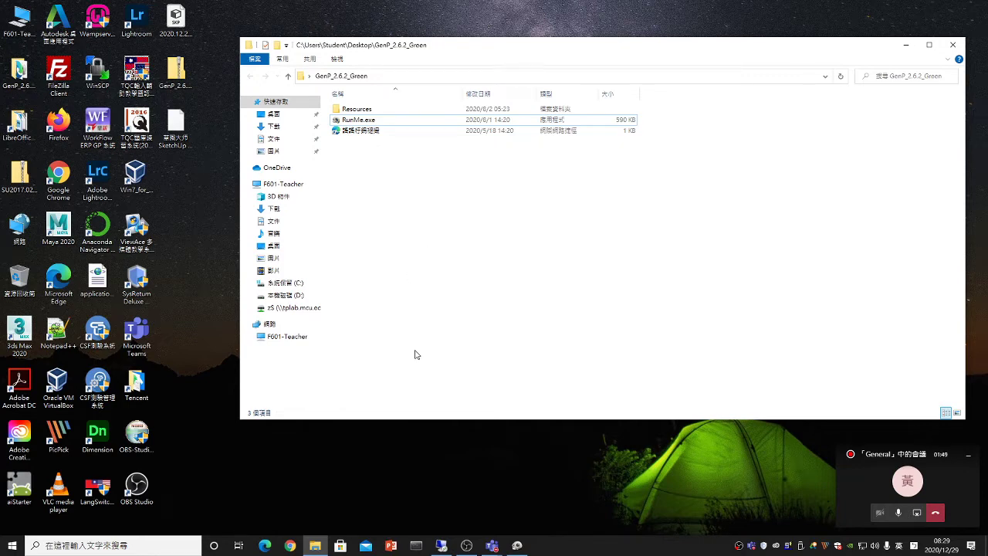
pyautogui.click(492, 545)
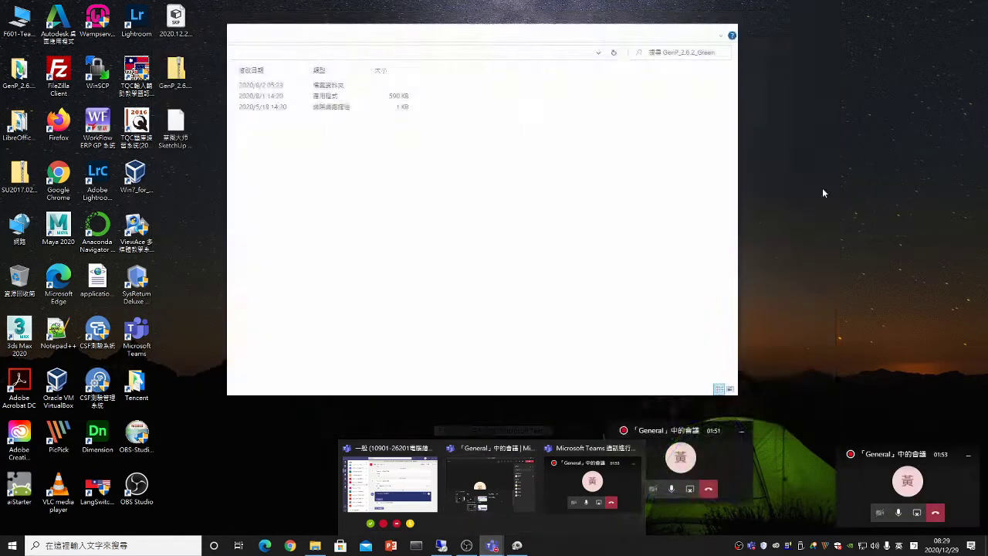
pyautogui.click(761, 56)
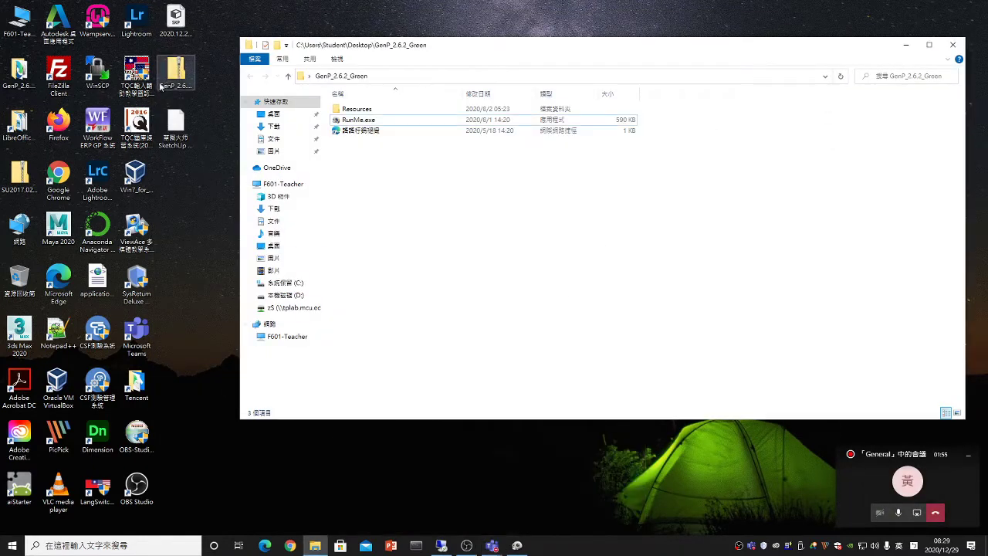
pyautogui.click(19, 176)
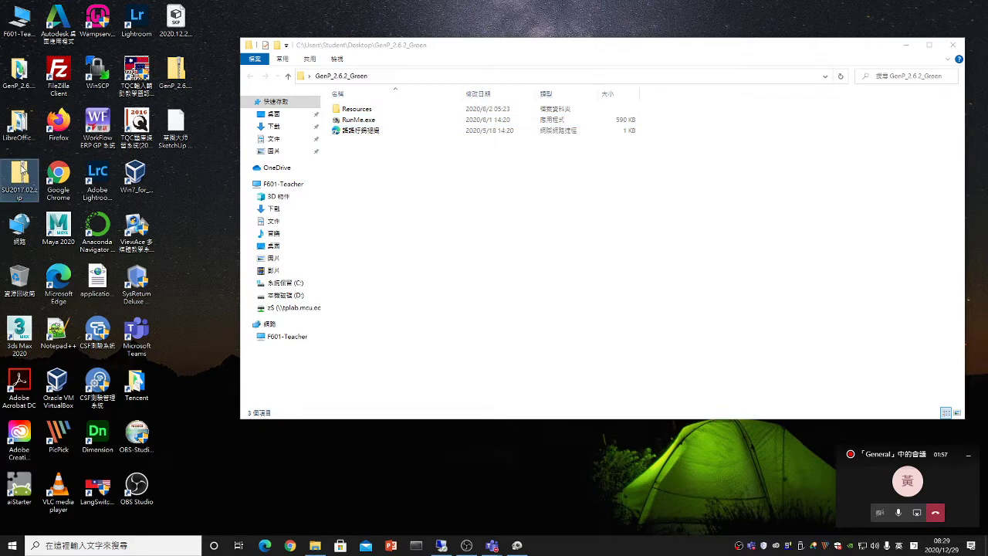
pyautogui.rightClick(22, 167)
pyautogui.moveTo(31, 199)
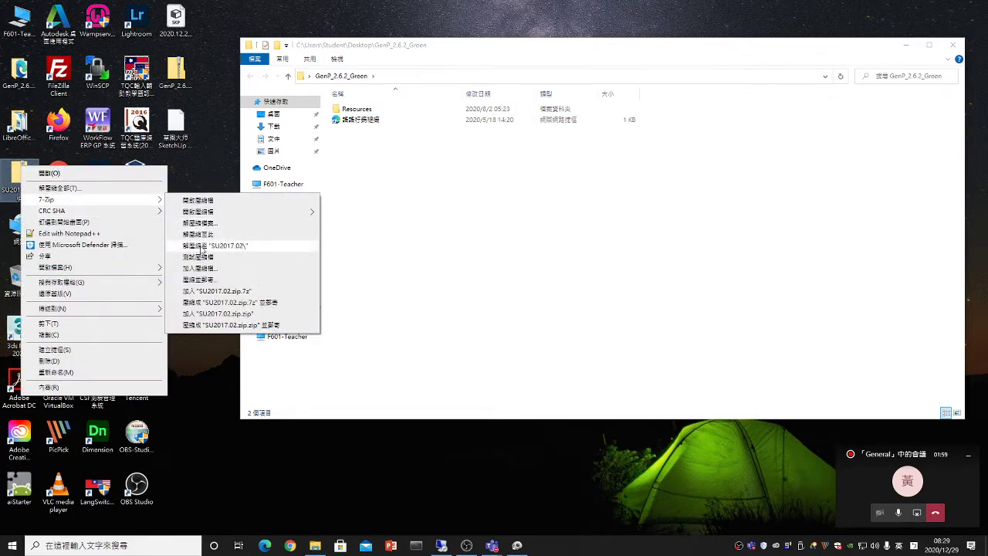
pyautogui.click(224, 243)
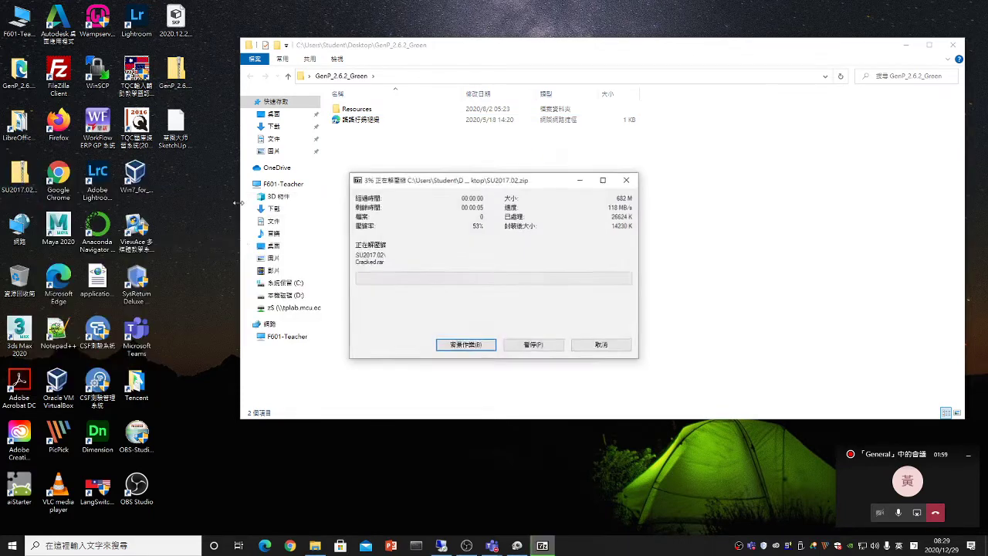
# Extract the SketchUp Pro 2020 archive into its folder and open it
pyautogui.click(221, 135)
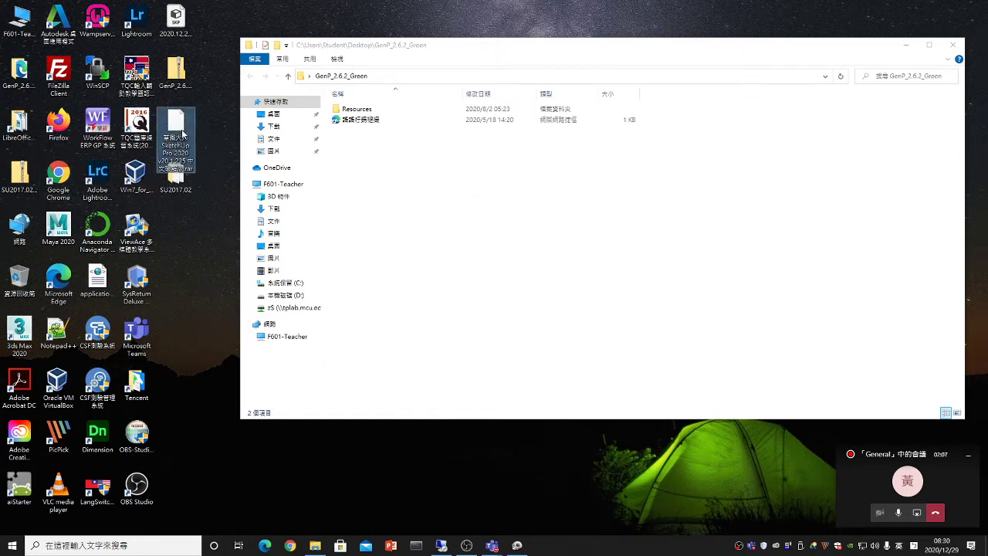
pyautogui.rightClick(183, 136)
pyautogui.moveTo(267, 151)
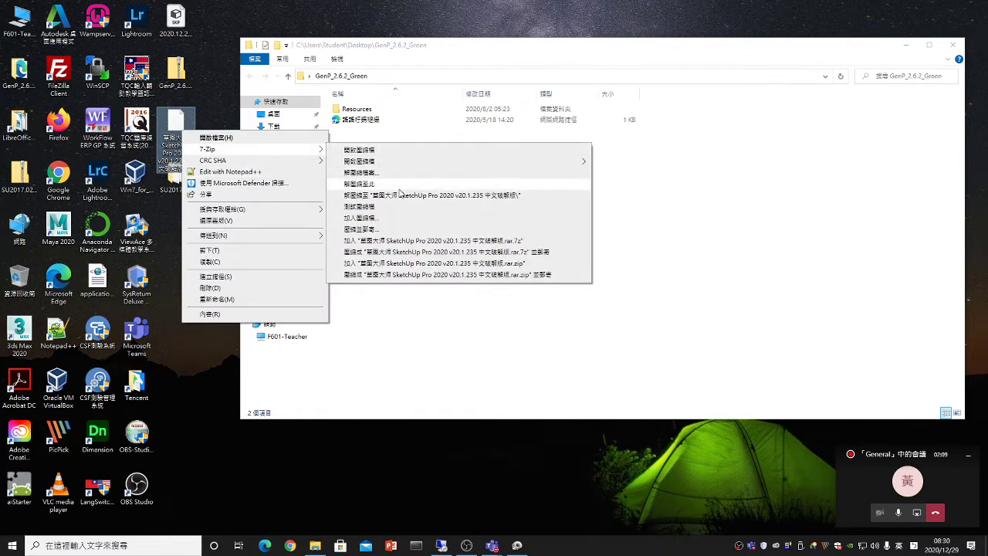
pyautogui.click(399, 195)
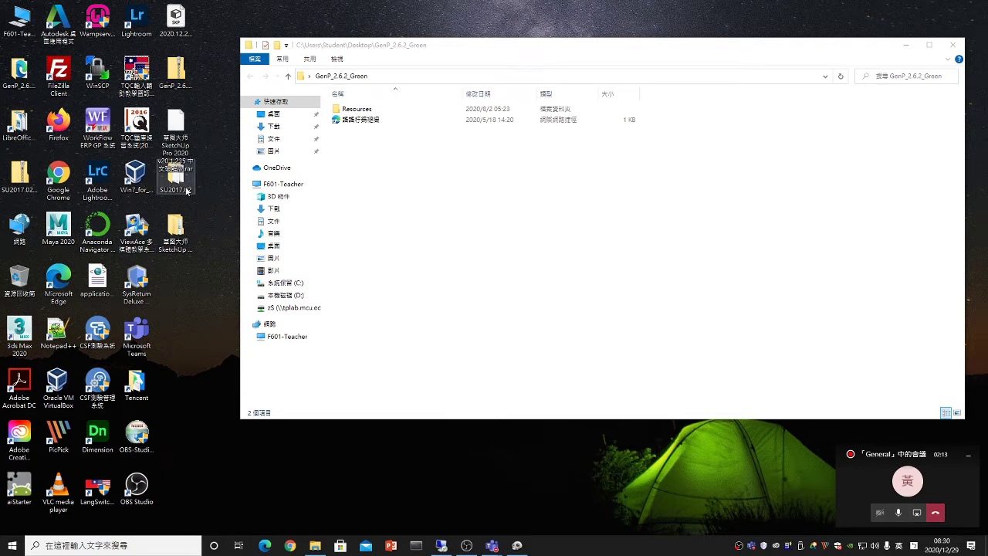
pyautogui.doubleClick(176, 223)
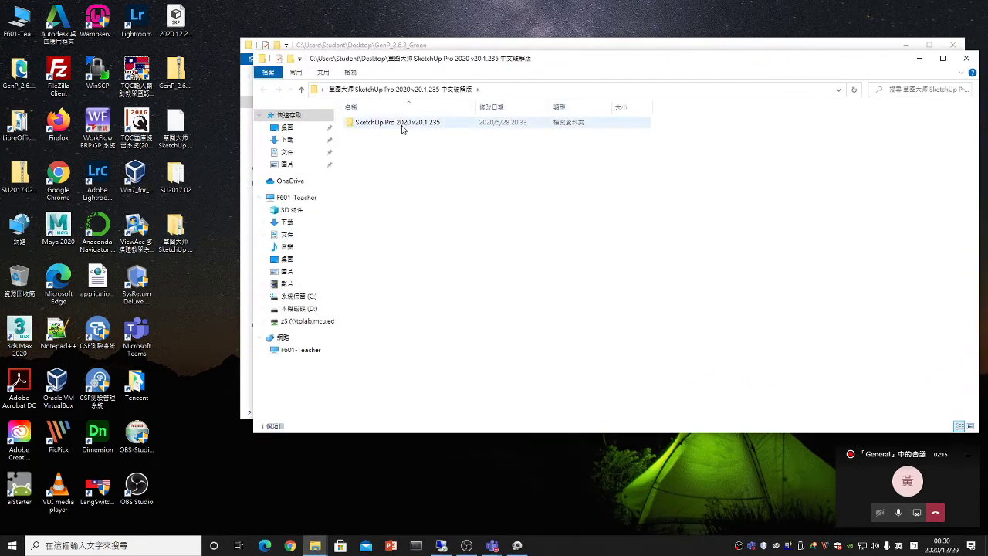
# Select the SketchUp Pro 2020 v20.1.235 setup file, then restore the Teams meeting window
pyautogui.click(409, 135)
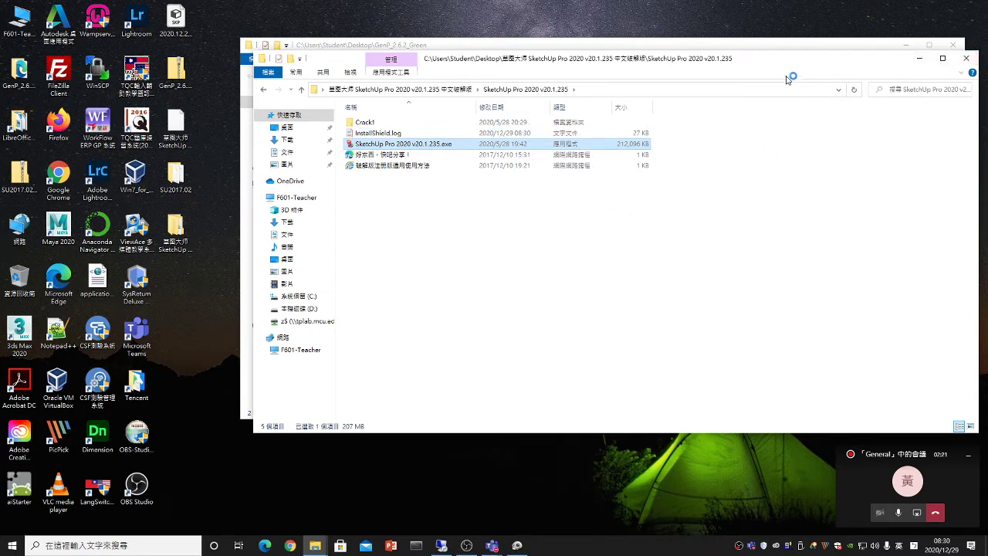
pyautogui.click(930, 491)
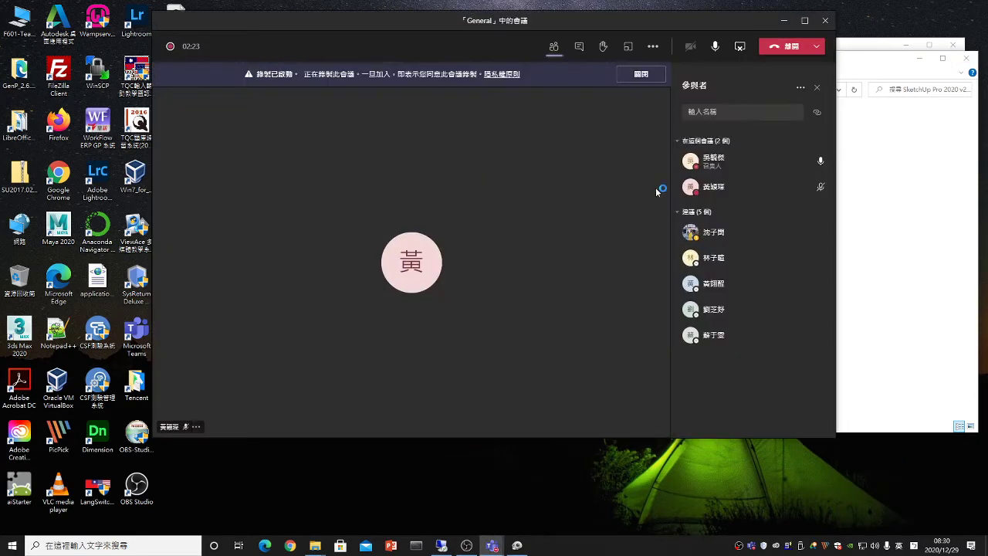
pyautogui.click(653, 46)
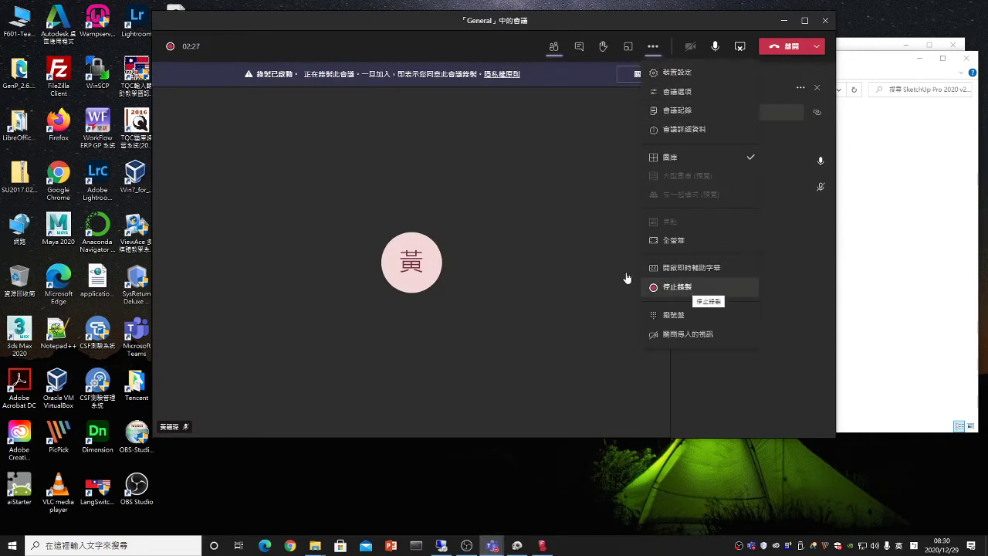
pyautogui.click(535, 199)
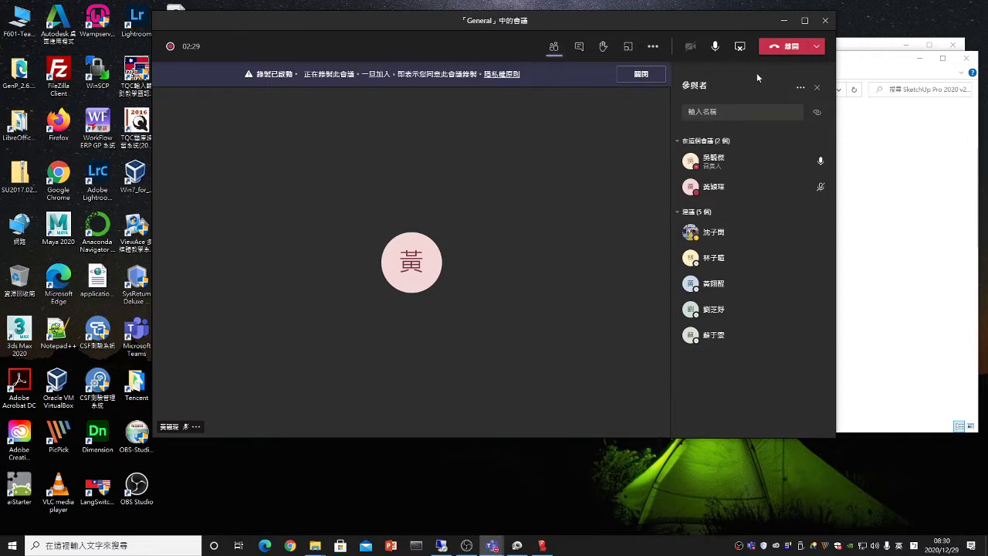
pyautogui.click(784, 20)
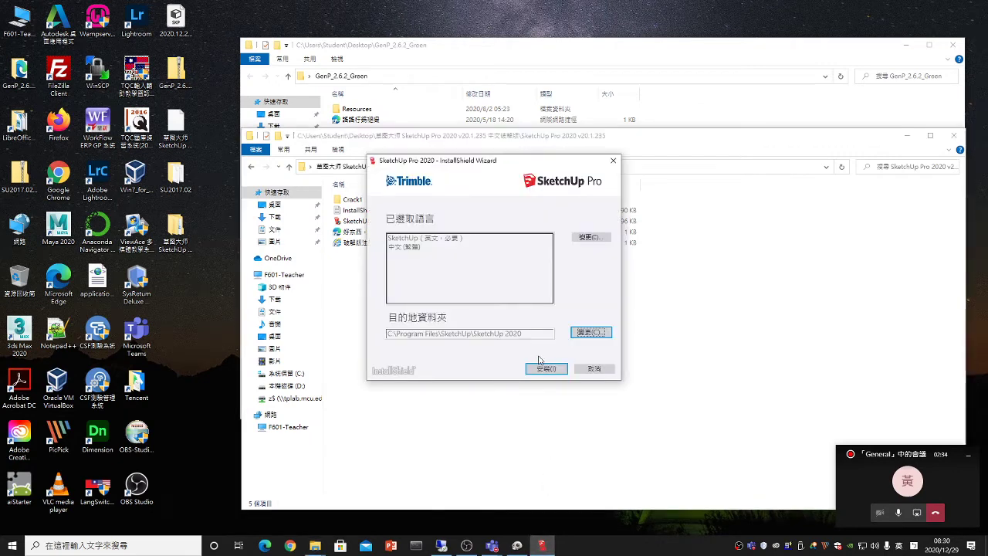
# Start the SketchUp Pro 2020 installation and open the Crack1 folder containing Patch.exe
pyautogui.click(544, 368)
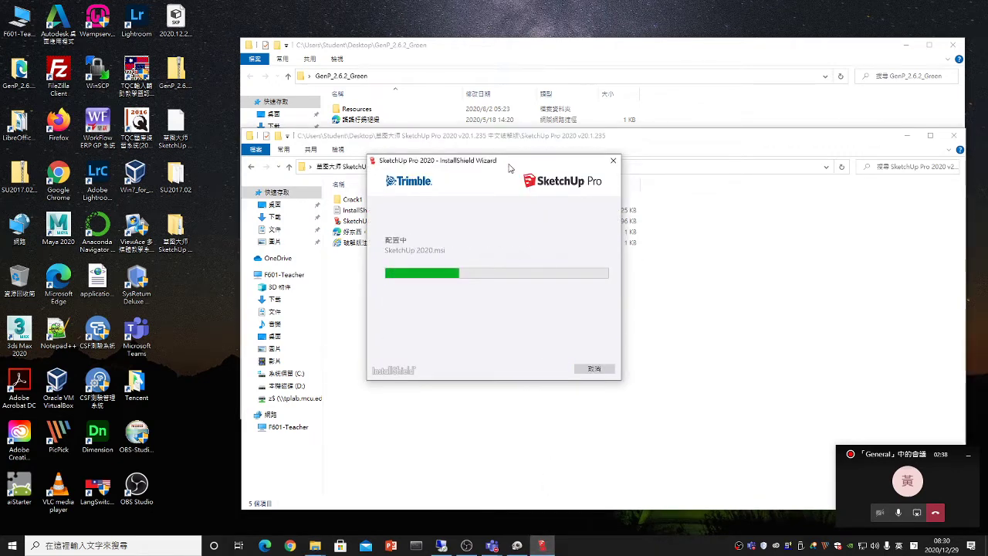
pyautogui.moveTo(509, 168); pyautogui.dragTo(303, 62)
pyautogui.click(481, 331)
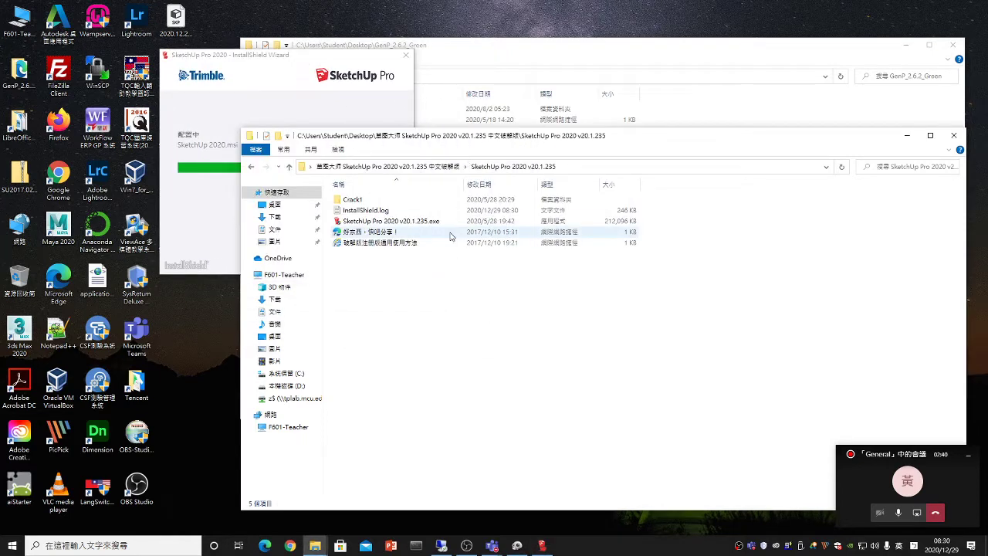
pyautogui.doubleClick(398, 201)
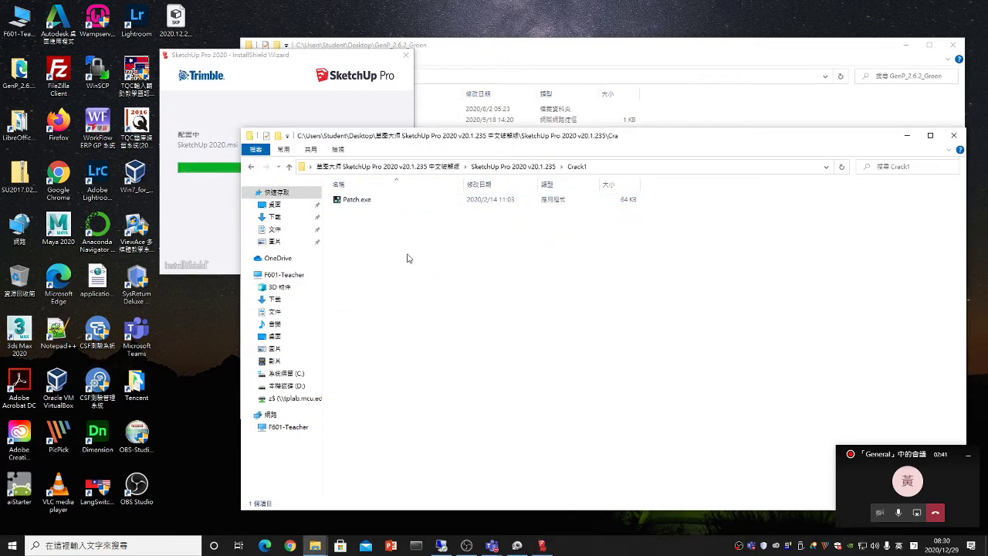
pyautogui.rightClick(413, 202)
pyautogui.click(433, 368)
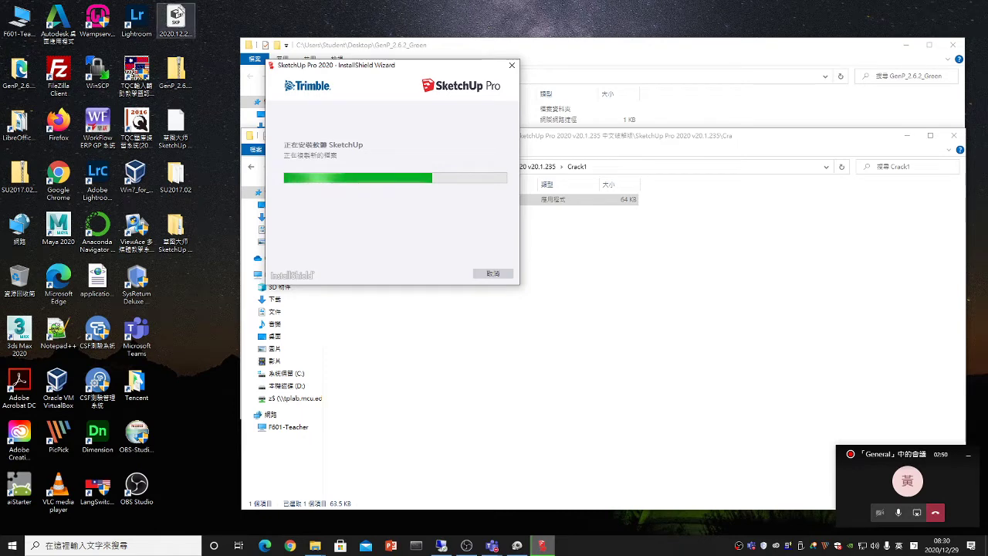
# Select 2020.12.22.skp and rearrange the GenP and installer windows while installation runs
pyautogui.click(176, 24)
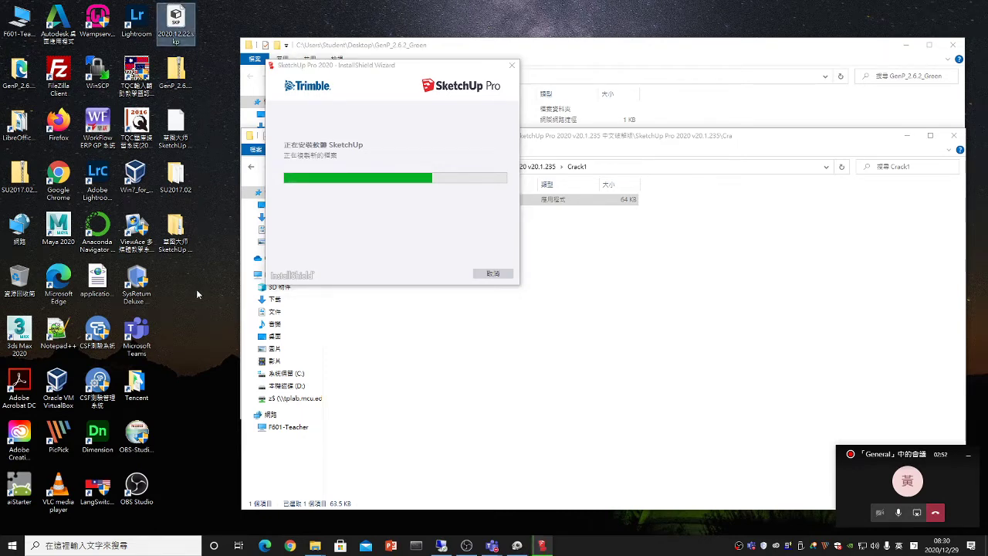
pyautogui.moveTo(467, 550)
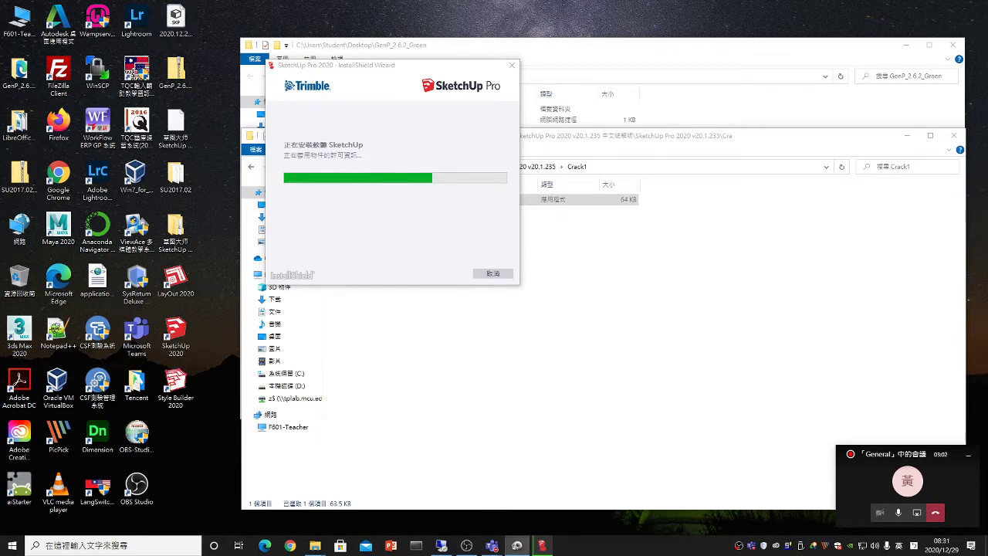
pyautogui.moveTo(913, 46); pyautogui.dragTo(682, 60)
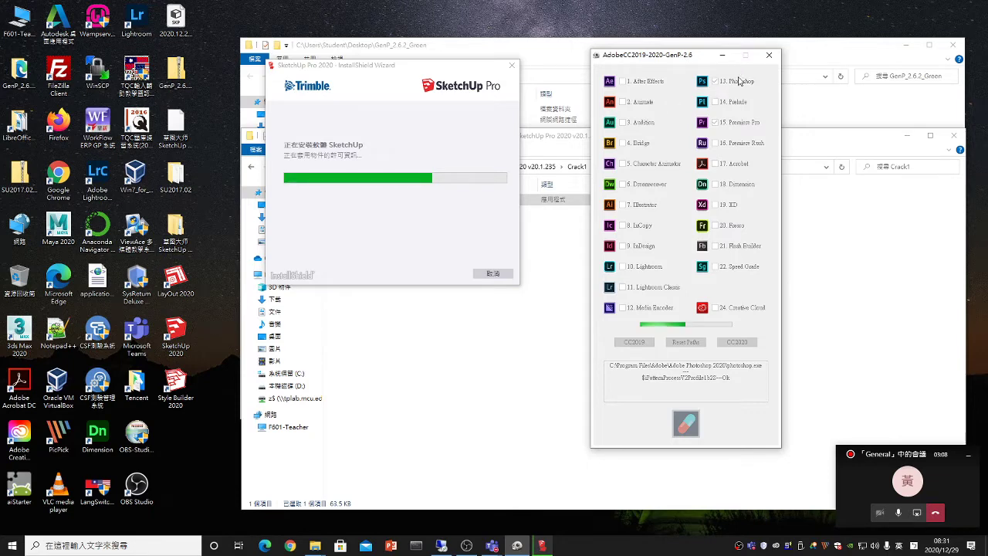
pyautogui.moveTo(695, 62)
pyautogui.mouseDown()
pyautogui.moveTo(915, 51)
pyautogui.moveTo(987, 87)
pyautogui.mouseUp()
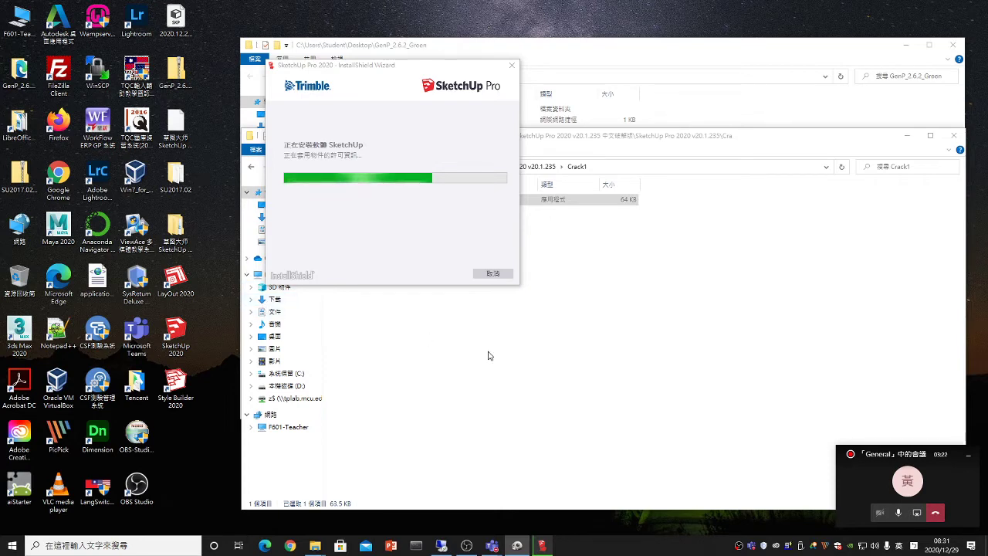
pyautogui.moveTo(382, 83)
pyautogui.mouseDown()
pyautogui.moveTo(322, 67)
pyautogui.moveTo(331, 51)
pyautogui.mouseUp()
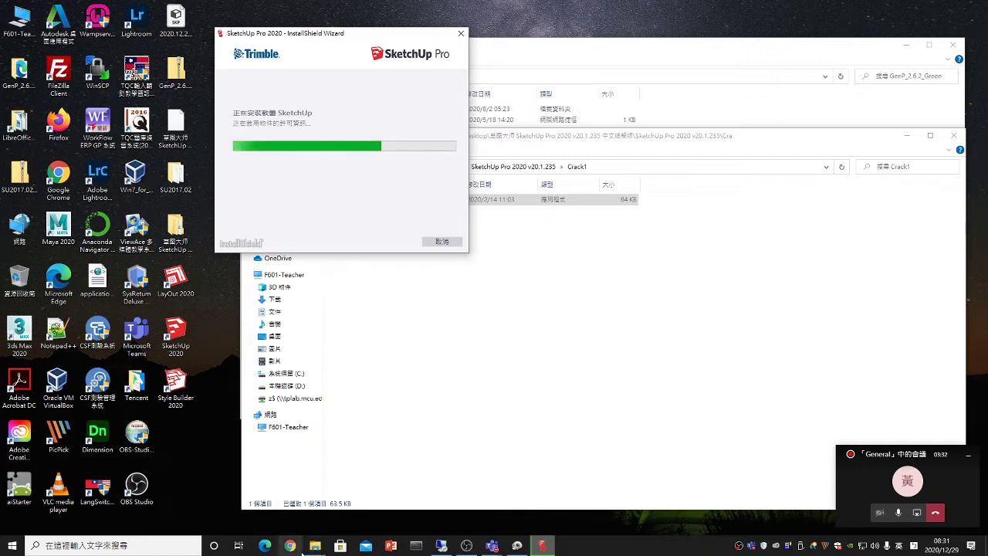
pyautogui.moveTo(315, 548)
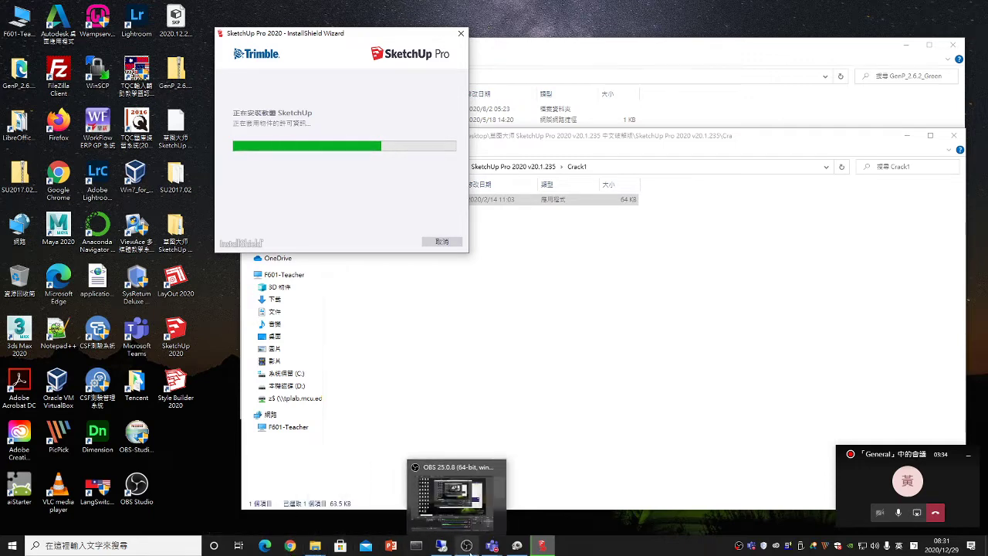
pyautogui.click(454, 494)
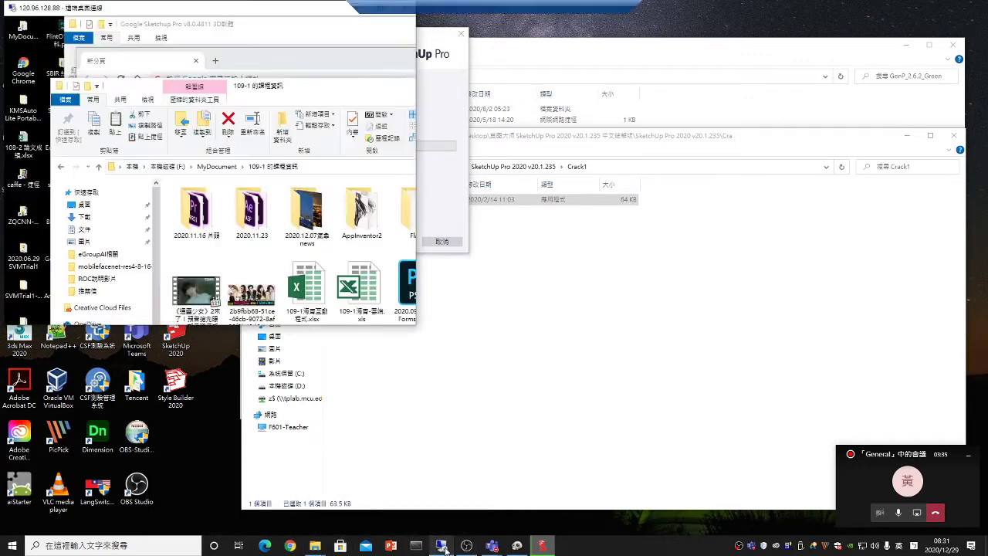
# In the remote session, browse to the 108-1 course folder, select 2019.12.19.skb, then minimize
pyautogui.doubleClick(307, 14)
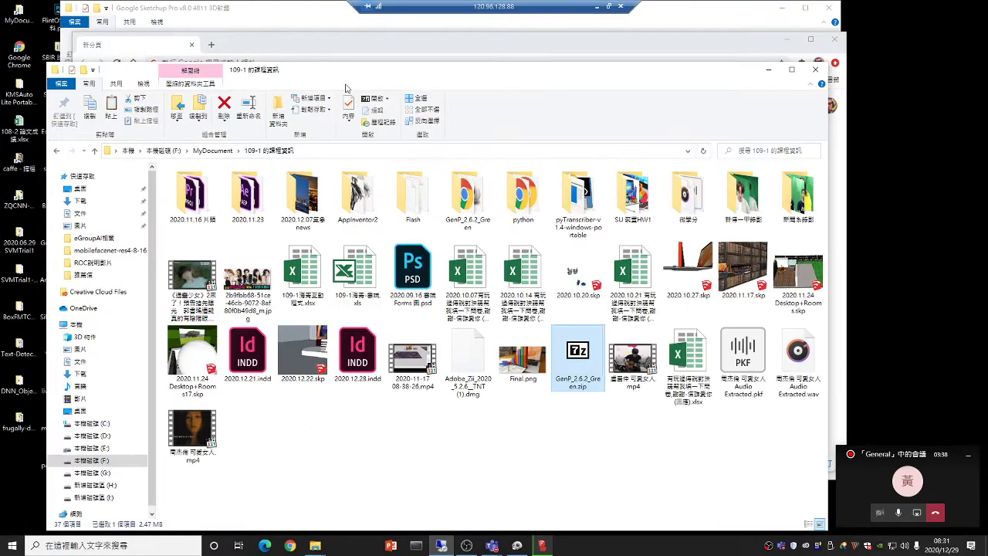
pyautogui.click(508, 501)
pyautogui.moveTo(583, 77); pyautogui.dragTo(524, 22)
pyautogui.hotkey('alt', 'Up')
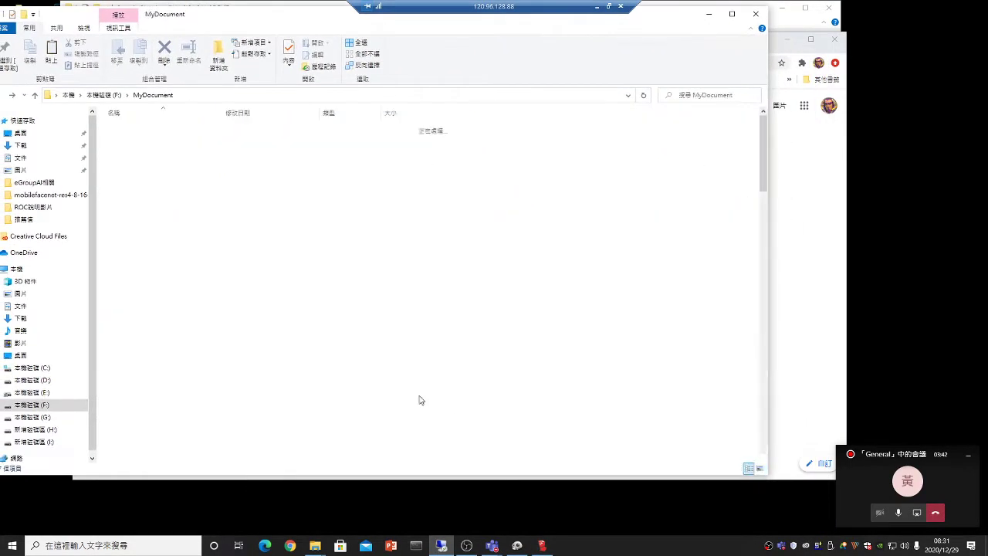
pyautogui.doubleClick(201, 315)
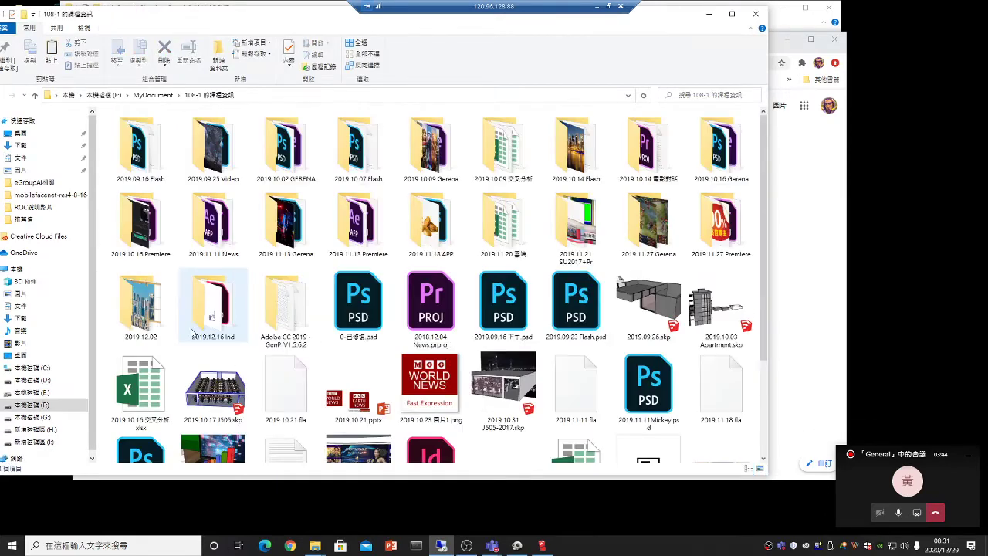
pyautogui.scroll(-2, 444, 346)
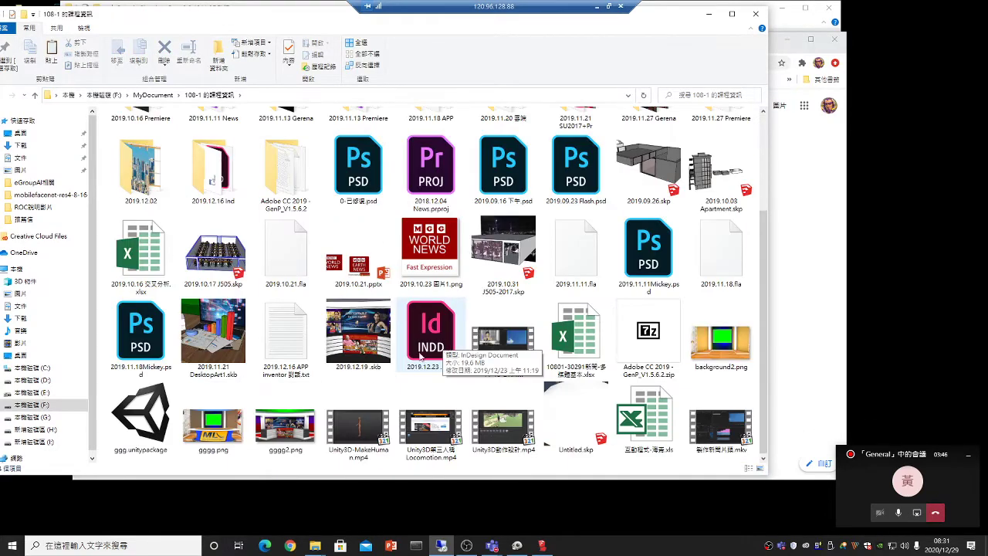
pyautogui.click(379, 331)
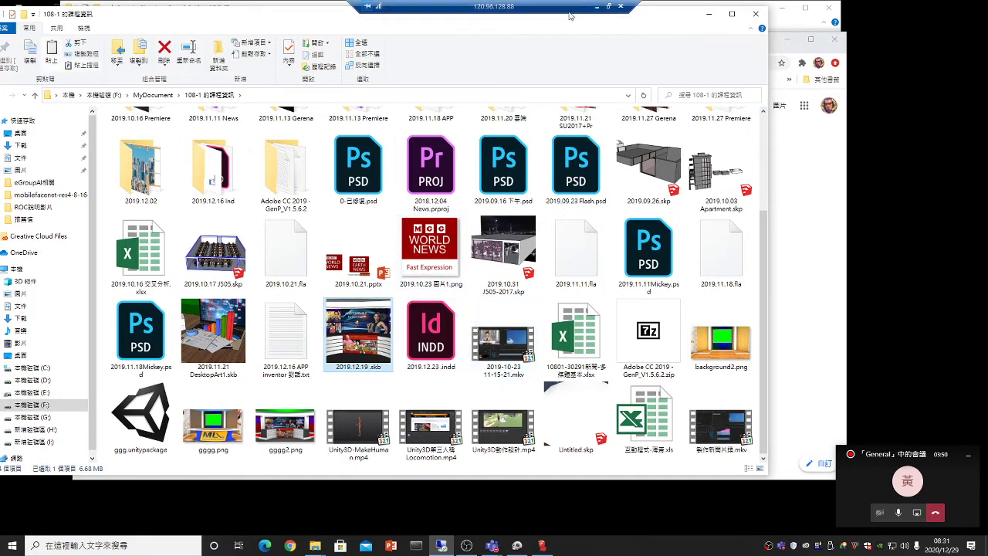
pyautogui.click(599, 8)
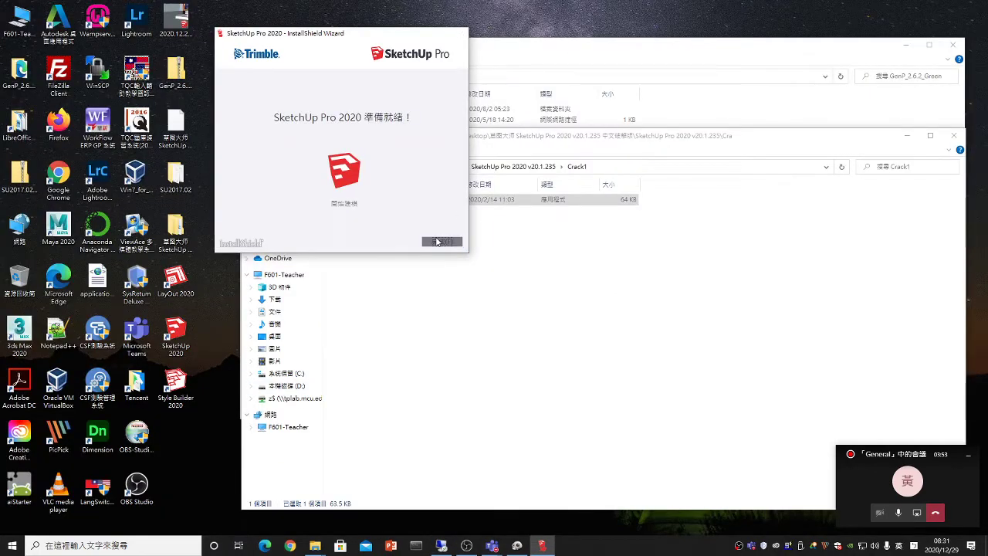
# Close the finished installer, take Patch.exe from Crack1, and open SketchUp 2020's install folder
pyautogui.click(439, 242)
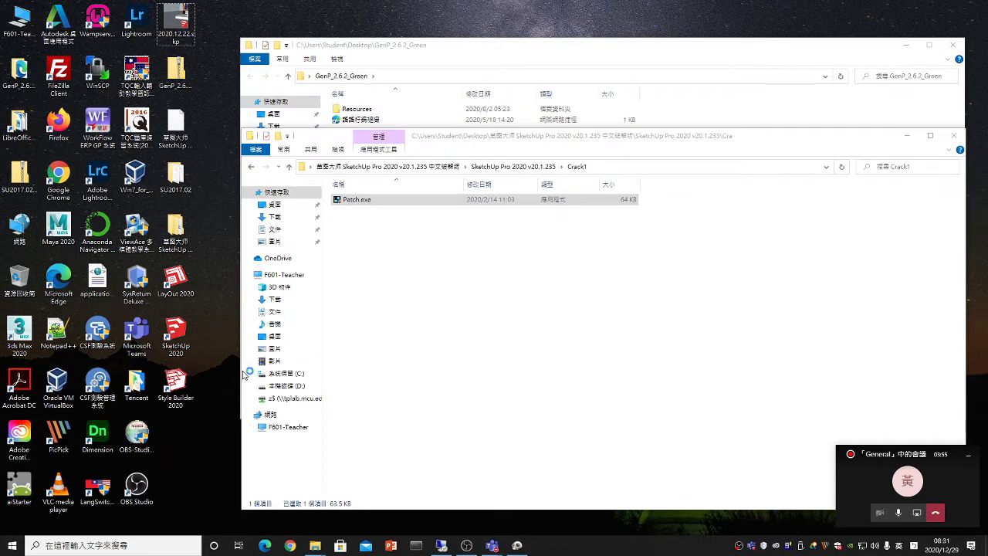
pyautogui.click(394, 311)
pyautogui.click(398, 203)
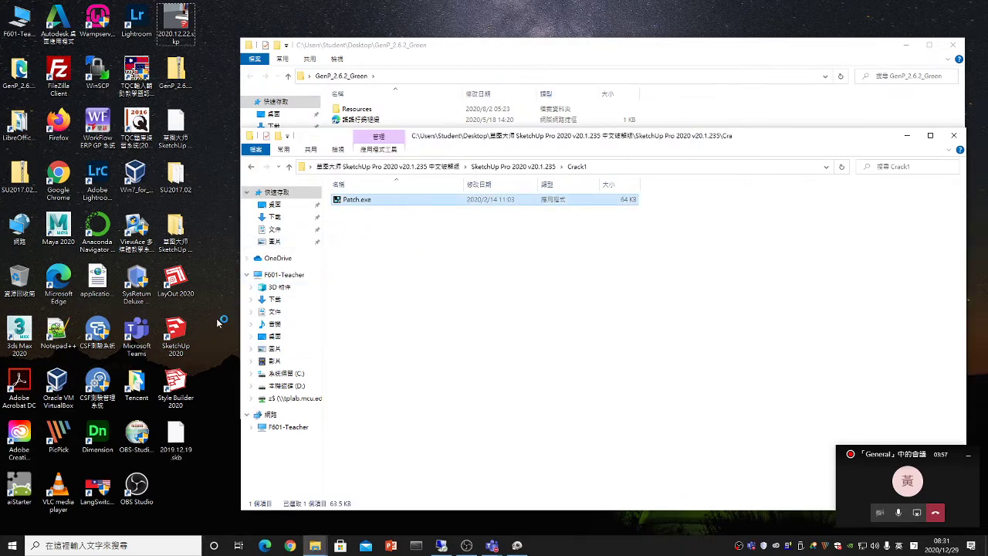
pyautogui.rightClick(192, 331)
pyautogui.click(270, 113)
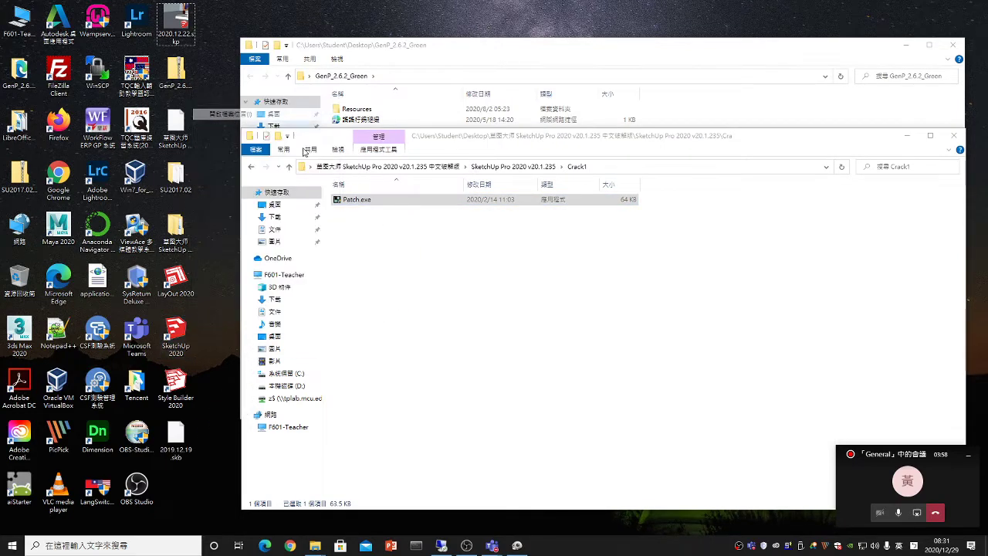
# Paste Patch.exe into the SketchUp 2020 folder with admin permission and apply the patch
pyautogui.hotkey('ctrl', 'v')
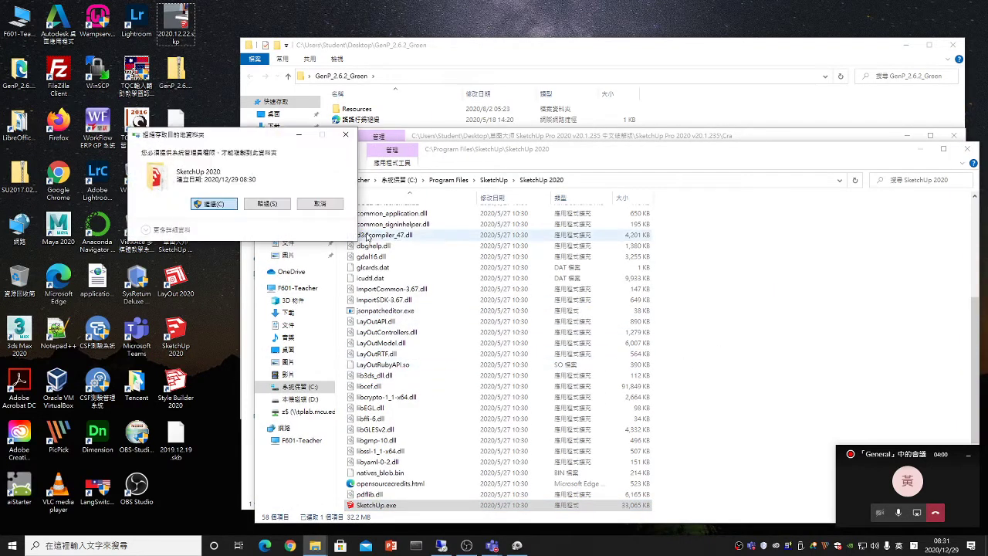
pyautogui.press('Return')
pyautogui.doubleClick(397, 496)
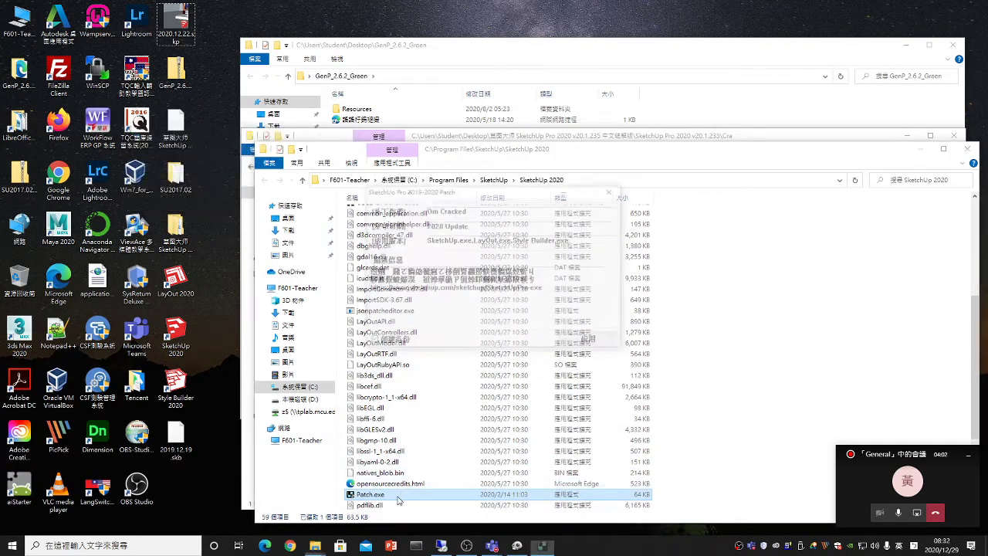
pyautogui.click(589, 342)
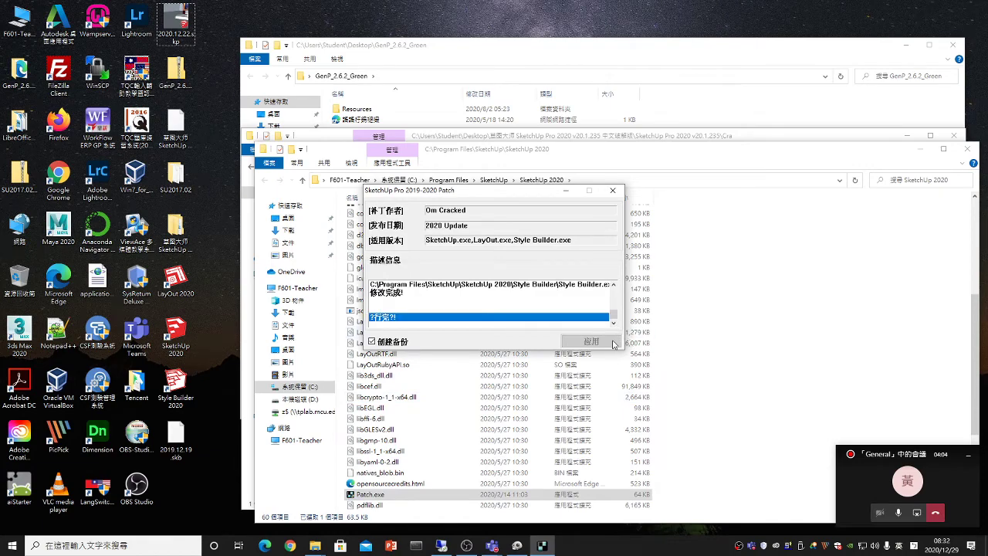
pyautogui.click(615, 193)
pyautogui.hotkey('alt', 'F4')
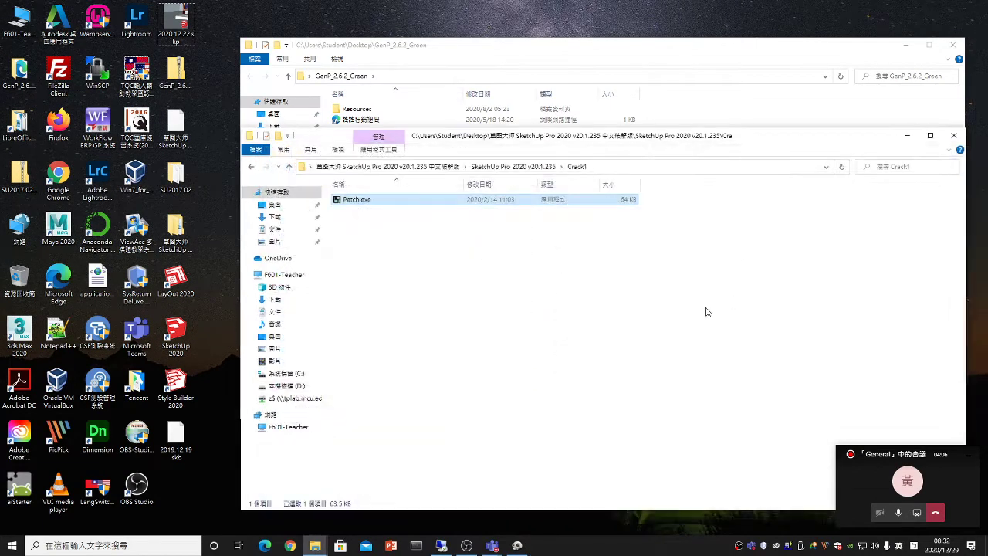
pyautogui.doubleClick(176, 353)
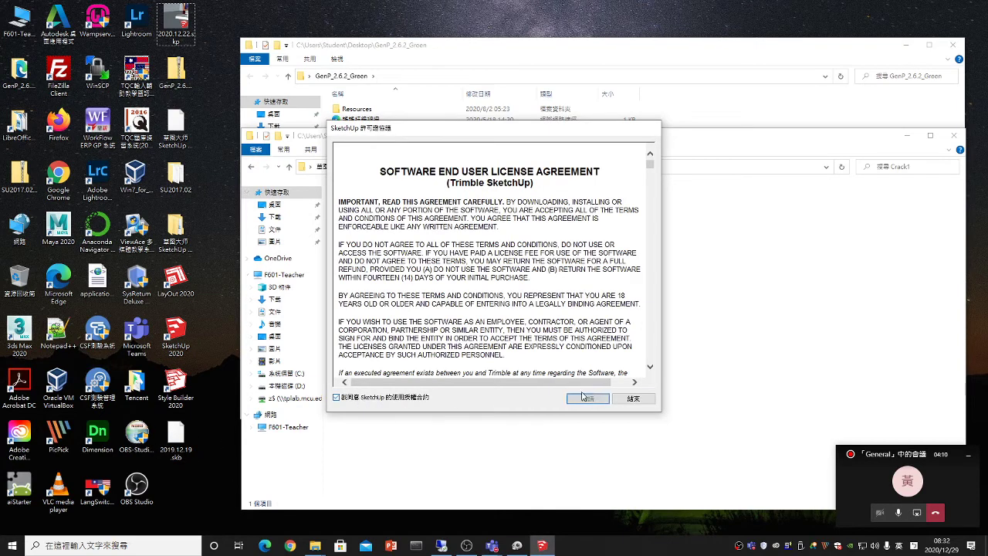
# Accept the SketchUp licence, rename 2019.12.19.skb to .skp, start a new model, close Crack1
pyautogui.click(589, 399)
pyautogui.click(171, 452)
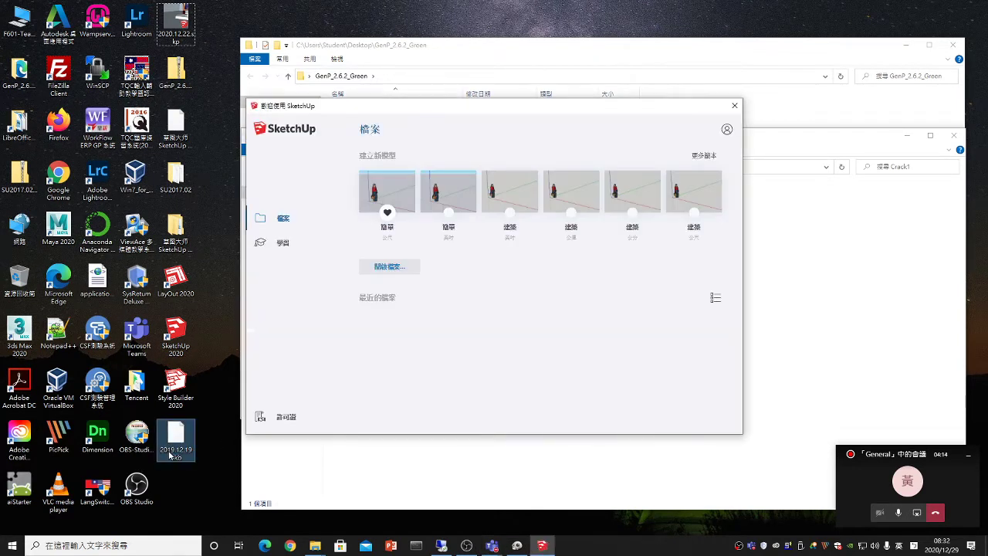
pyautogui.click(171, 455)
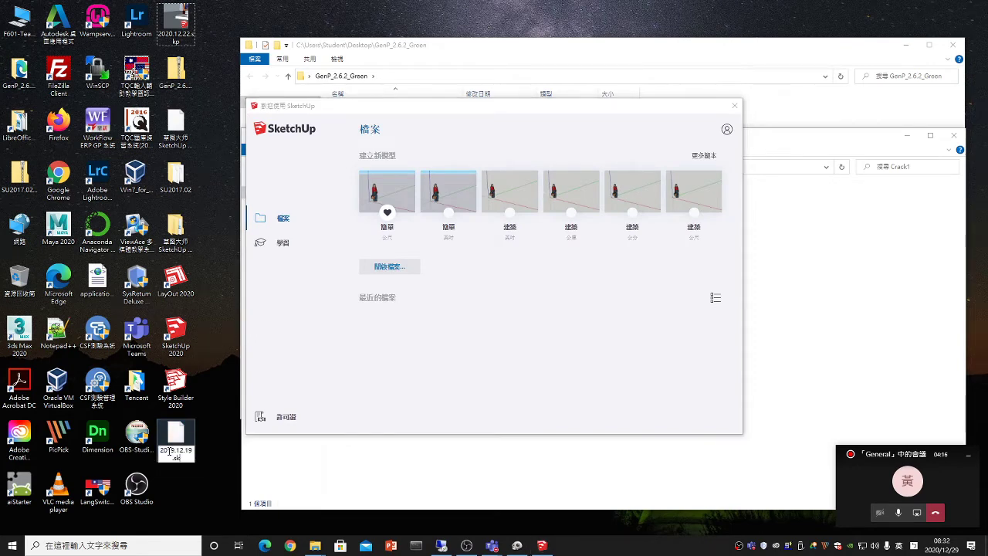
pyautogui.press('Return')
pyautogui.press('Return')
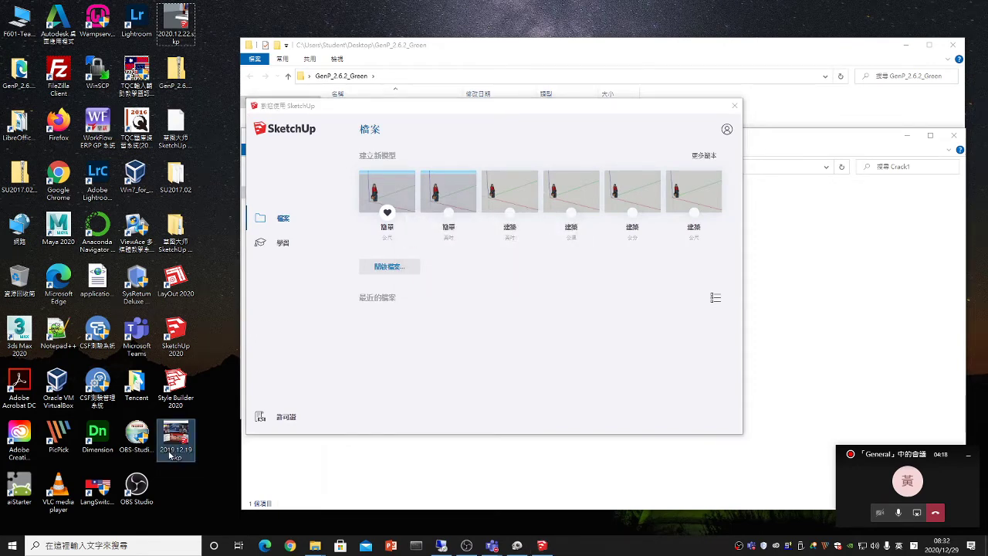
pyautogui.click(651, 209)
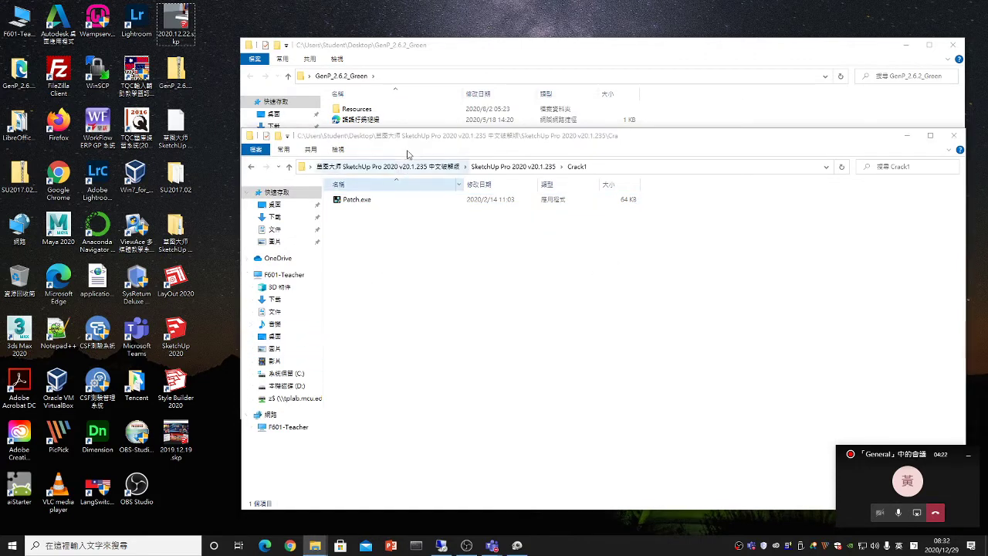
pyautogui.click(950, 140)
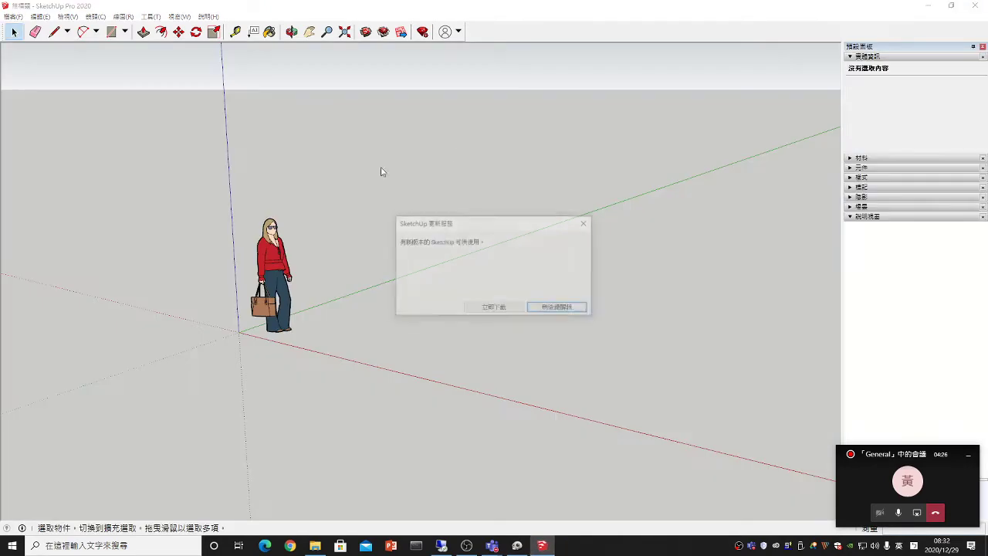
# Postpone the update notice, restore the SketchUp window, and delete the woman figure
pyautogui.click(568, 309)
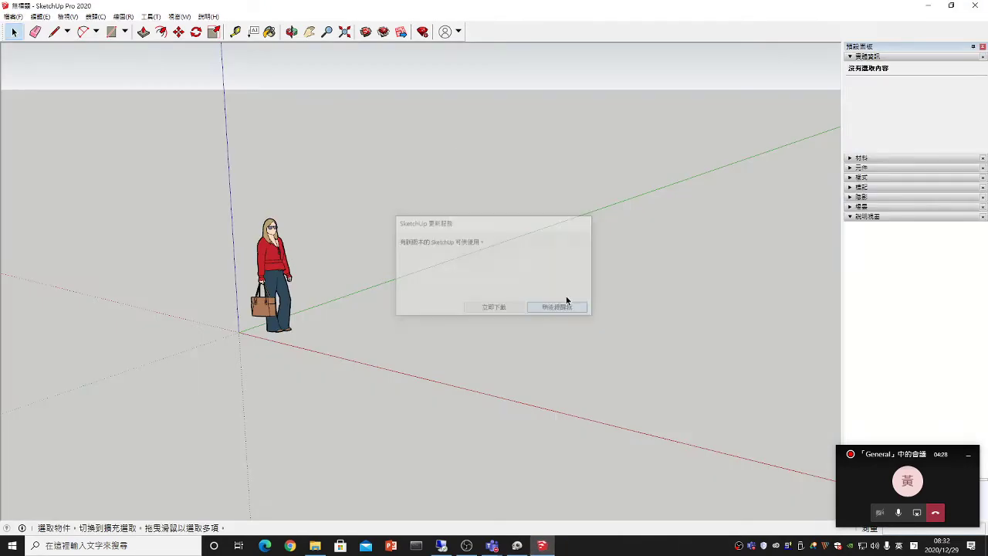
pyautogui.doubleClick(476, 7)
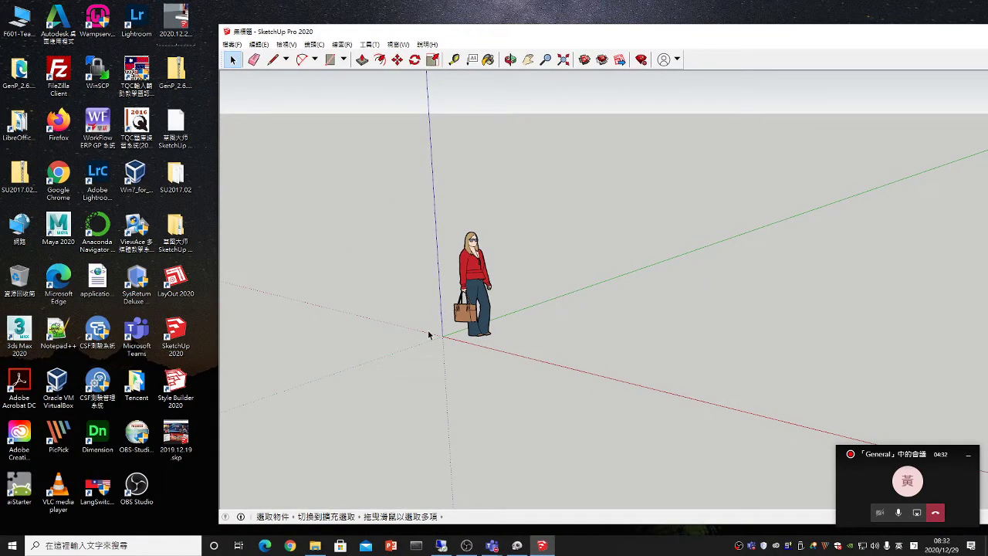
pyautogui.click(464, 284)
pyautogui.press('Delete')
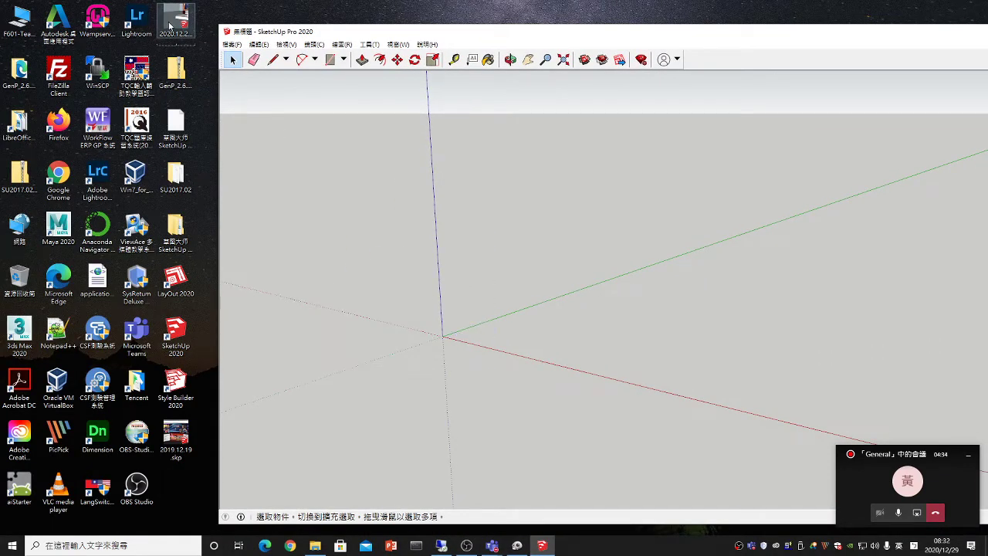
# Paste the copied news-studio model at the origin and orbit to view the room from the front
pyautogui.hotkey('ctrl', 'v')
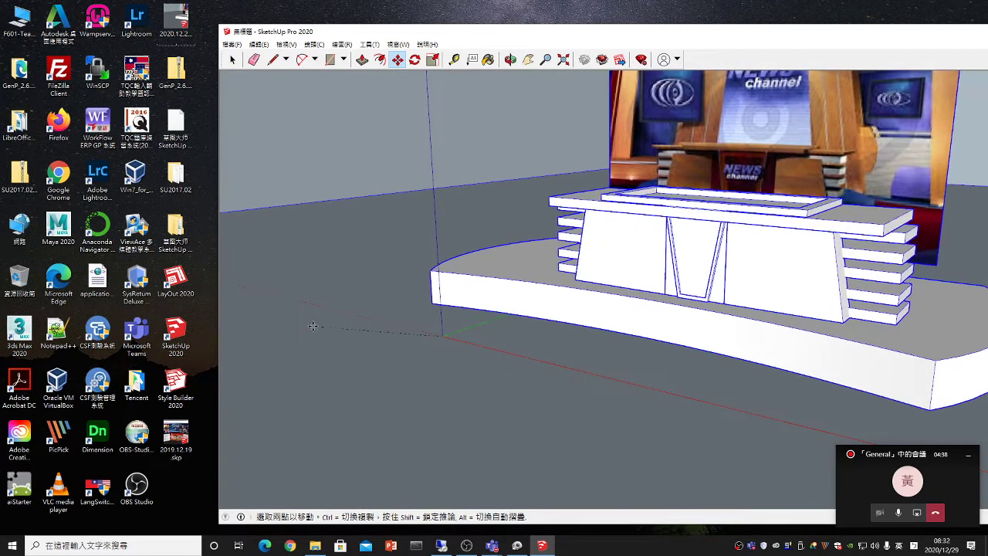
pyautogui.click(441, 294)
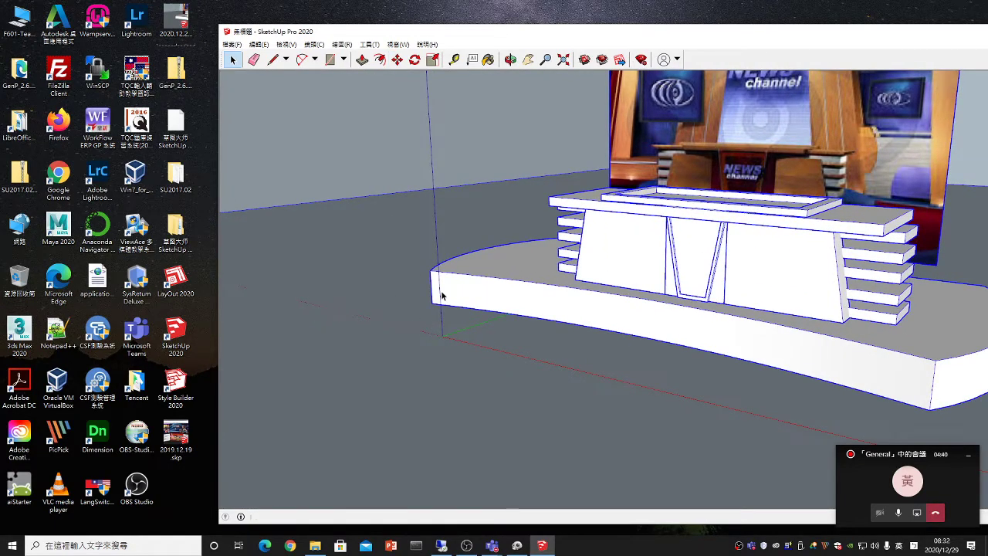
pyautogui.moveTo(441, 293); pyautogui.dragTo(664, 250, button='middle')
pyautogui.scroll(-6, 657, 251)
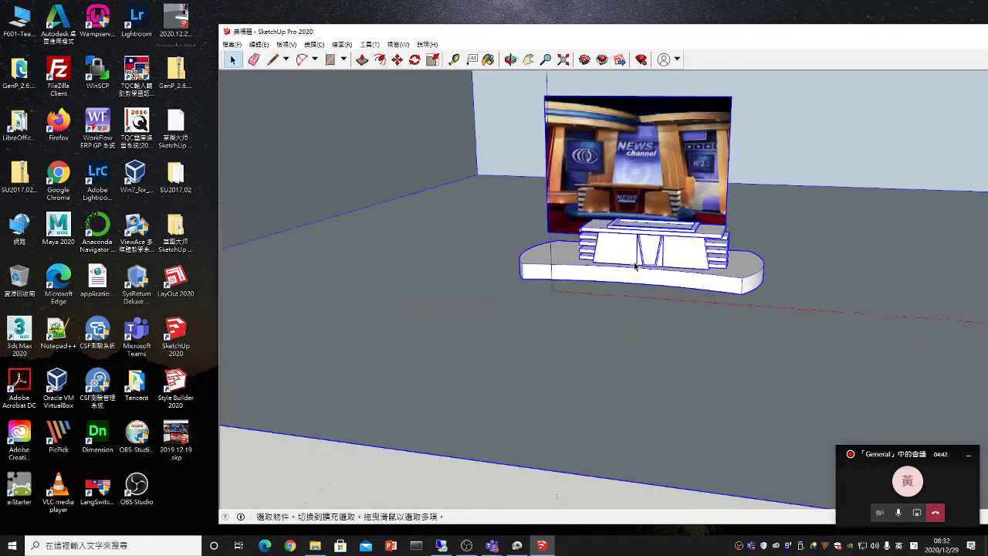
pyautogui.scroll(5, 677, 231)
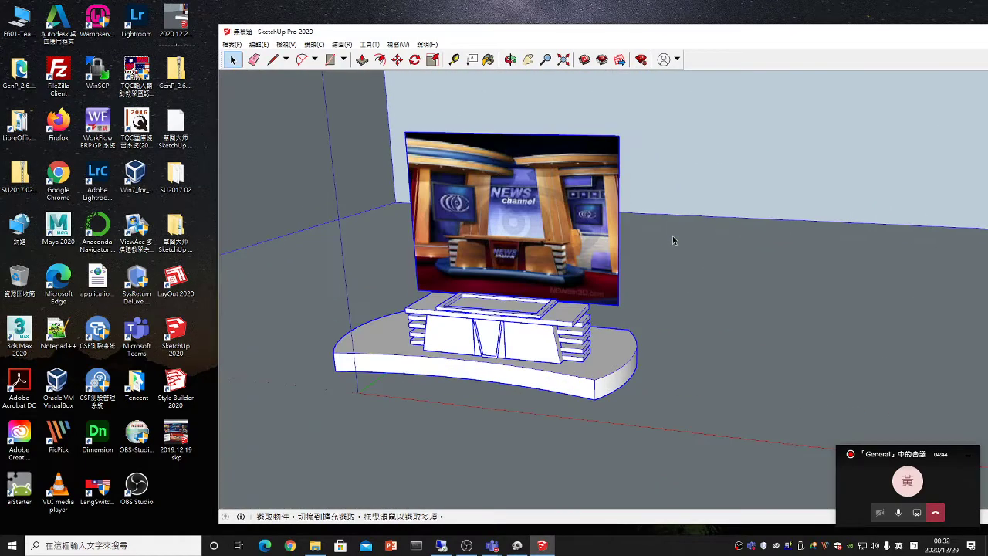
pyautogui.scroll(-4, 674, 236)
pyautogui.moveTo(541, 292)
pyautogui.keyDown('shift'); pyautogui.mouseDown(button='middle')
pyautogui.moveTo(480, 309)
pyautogui.moveTo(533, 285)
pyautogui.mouseUp(button='middle'); pyautogui.keyUp('shift')
pyautogui.scroll(-3, 481, 309)
pyautogui.scroll(3, 568, 274)
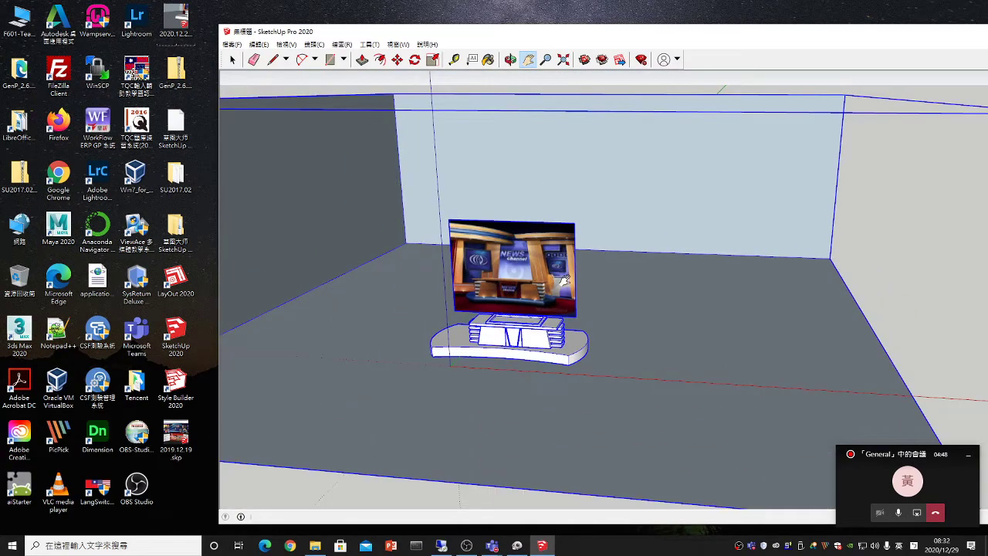
pyautogui.scroll(-3, 564, 282)
pyautogui.moveTo(565, 282); pyautogui.dragTo(423, 170, button='middle')
pyautogui.scroll(3, 477, 257)
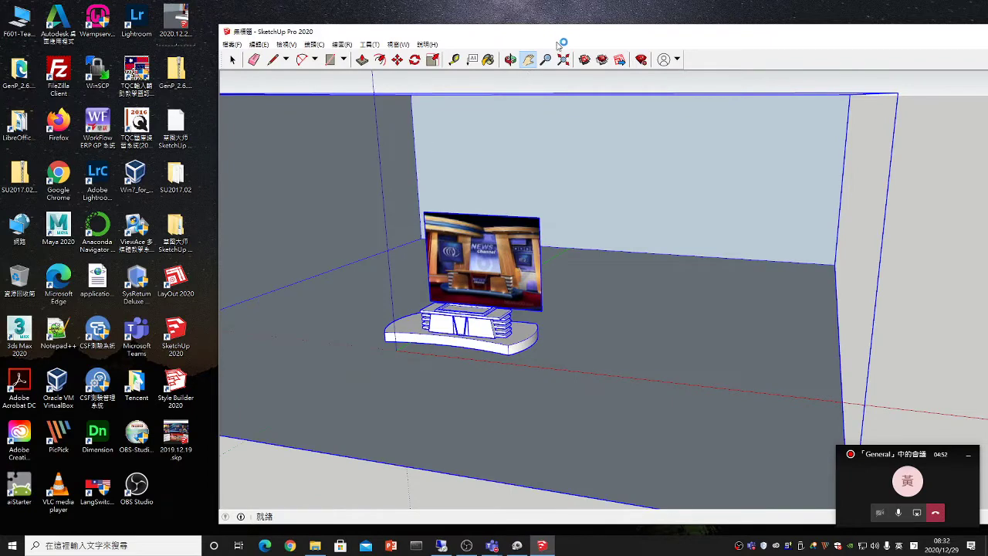
pyautogui.scroll(-5, 224, 421)
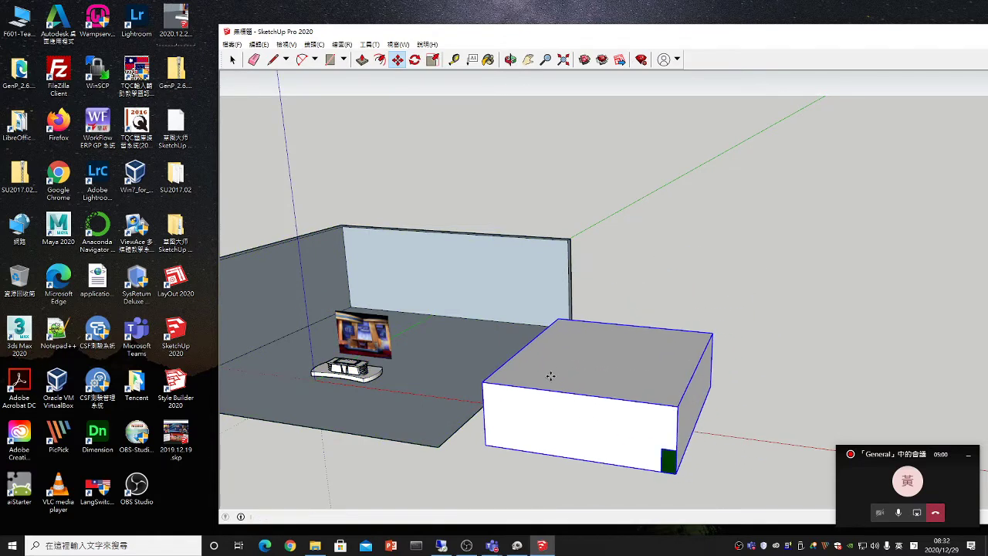
# Set the box down, explode it, and delete its front face to reveal the inside
pyautogui.click(593, 360)
pyautogui.press('h')
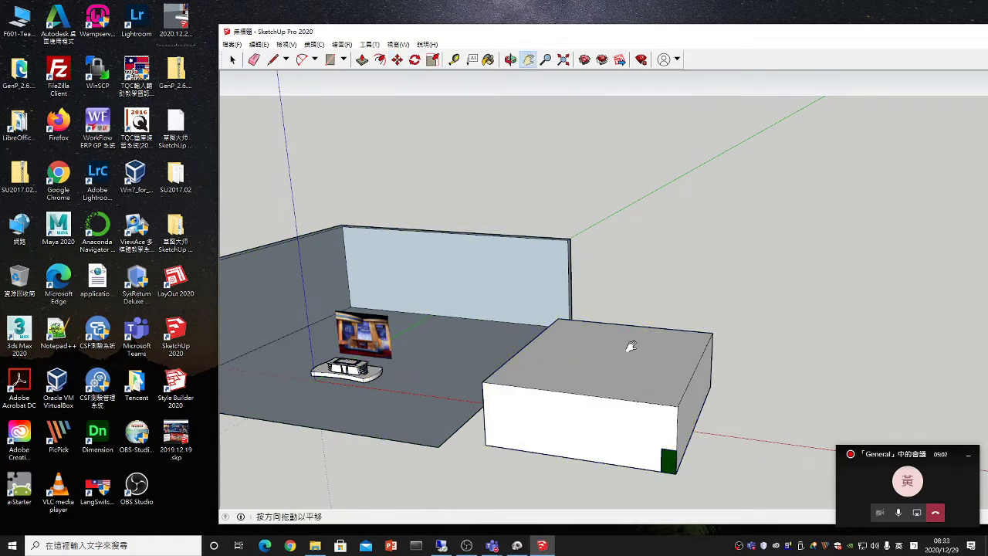
pyautogui.moveTo(629, 342); pyautogui.dragTo(583, 214)
pyautogui.press('space')
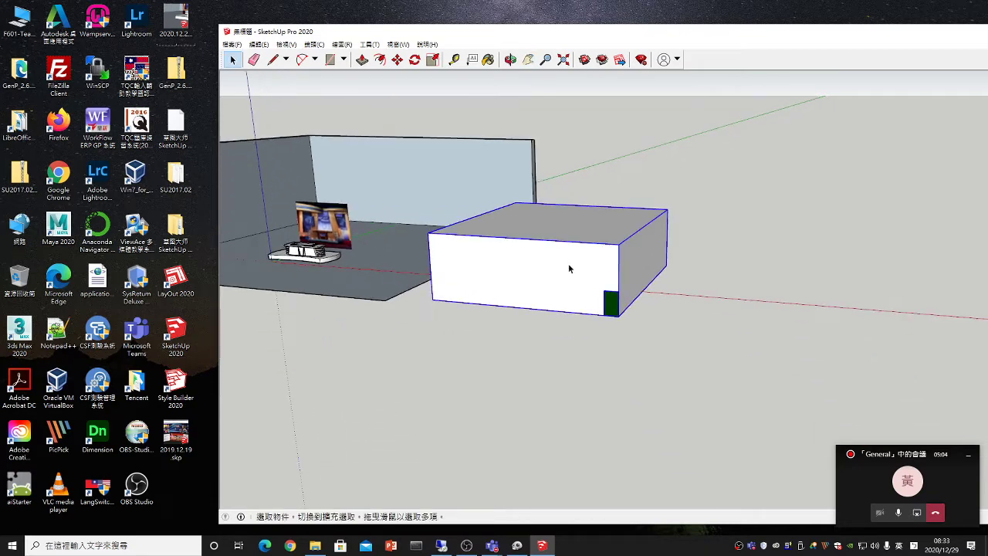
pyautogui.rightClick(569, 269)
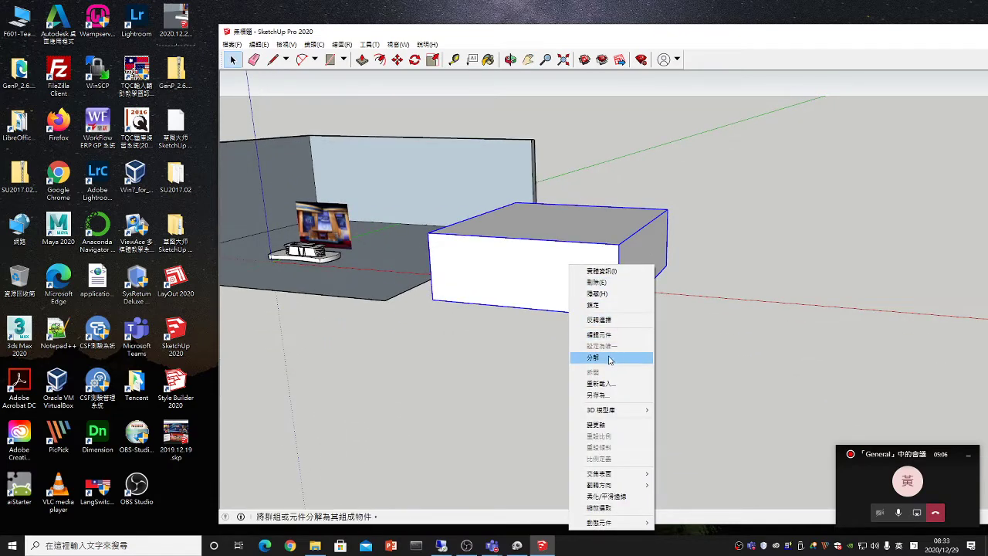
pyautogui.click(610, 360)
pyautogui.click(562, 277)
pyautogui.press('Delete')
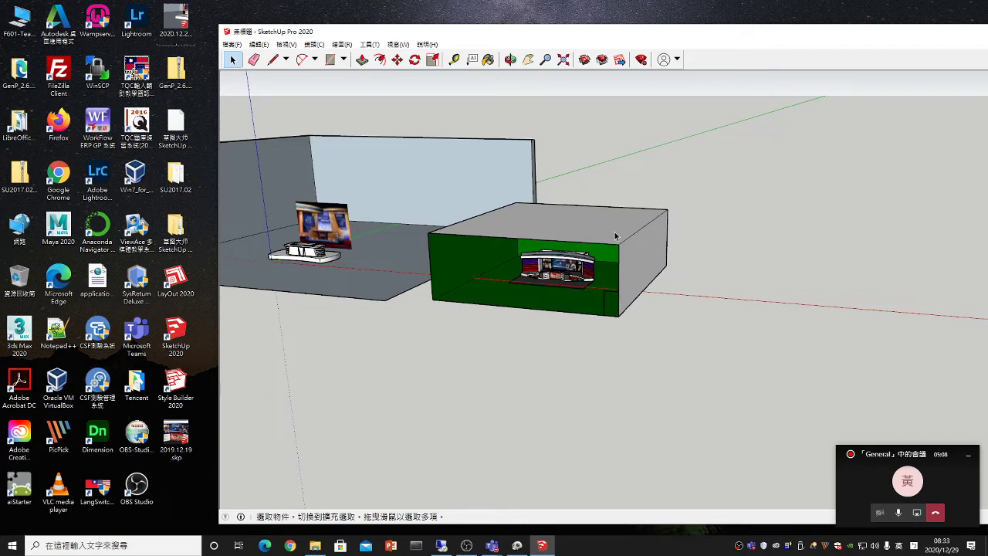
# Erase the box's top, right and green floor faces and the stray edges beside the stage
pyautogui.moveTo(615, 236); pyautogui.dragTo(671, 212, button='middle')
pyautogui.press('e')
pyautogui.moveTo(661, 218); pyautogui.dragTo(672, 263)
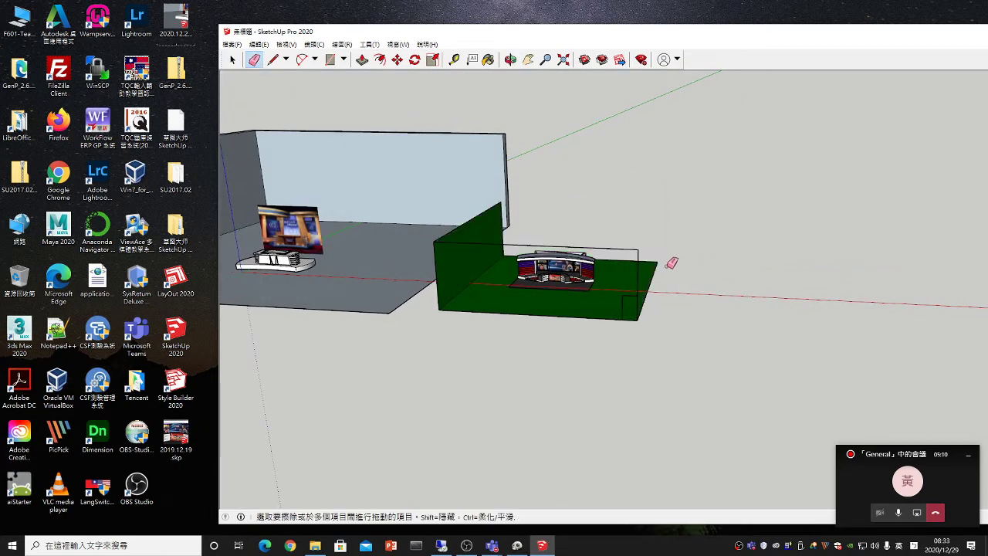
pyautogui.moveTo(642, 312)
pyautogui.mouseDown()
pyautogui.moveTo(485, 305)
pyautogui.moveTo(475, 251)
pyautogui.mouseUp()
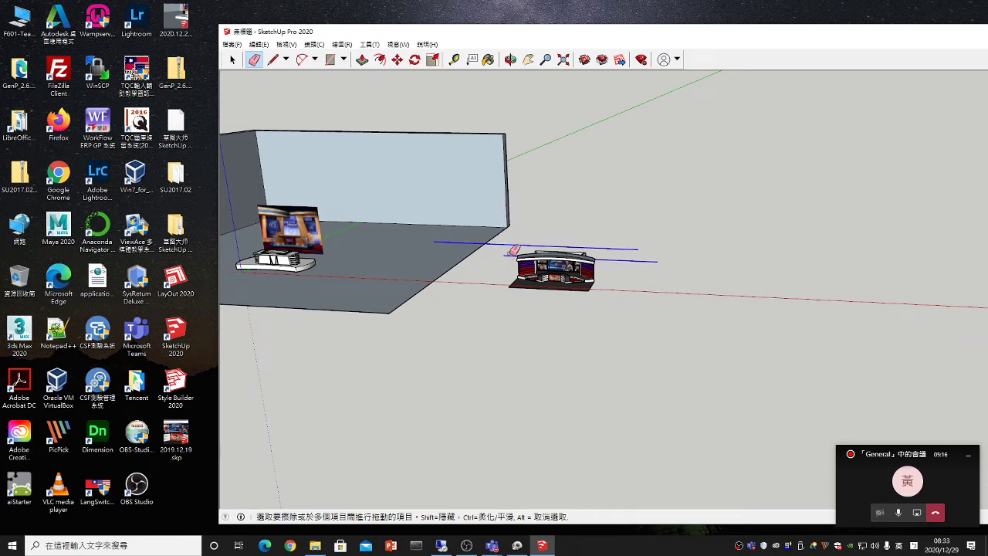
pyautogui.moveTo(513, 251); pyautogui.dragTo(515, 263)
pyautogui.scroll(6, 515, 270)
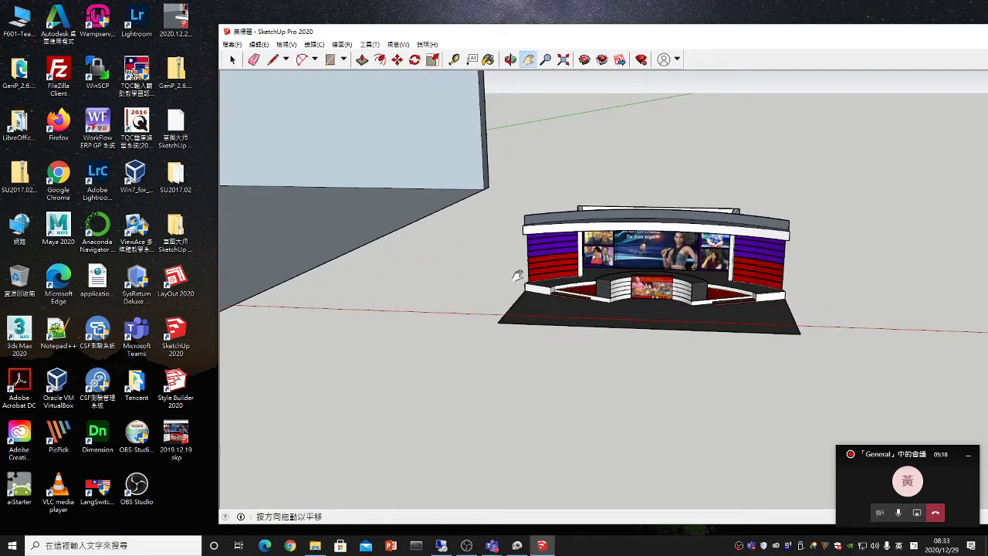
pyautogui.scroll(8, 516, 276)
pyautogui.scroll(3, 496, 290)
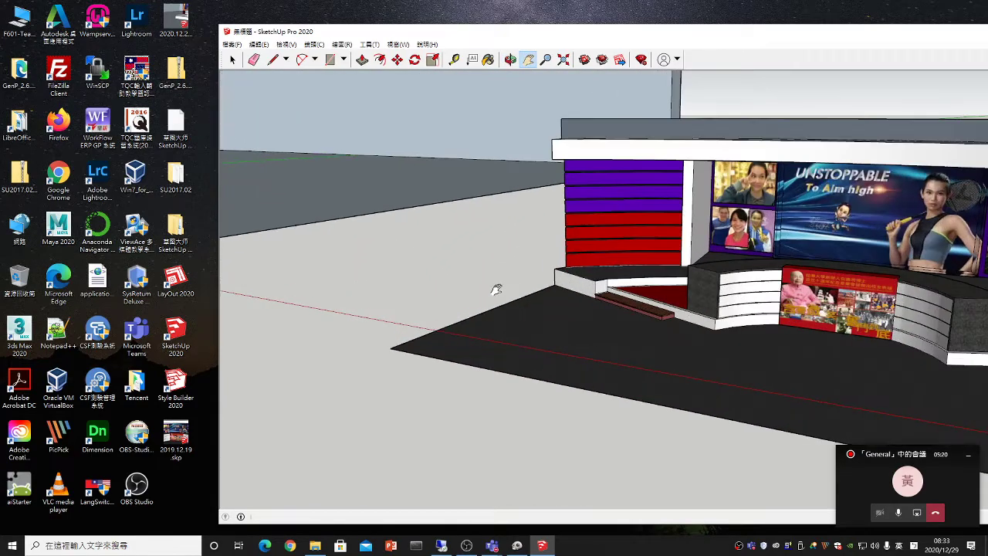
pyautogui.scroll(-10, 496, 290)
pyautogui.scroll(6, 573, 337)
pyautogui.moveTo(574, 337); pyautogui.dragTo(519, 270, button='middle')
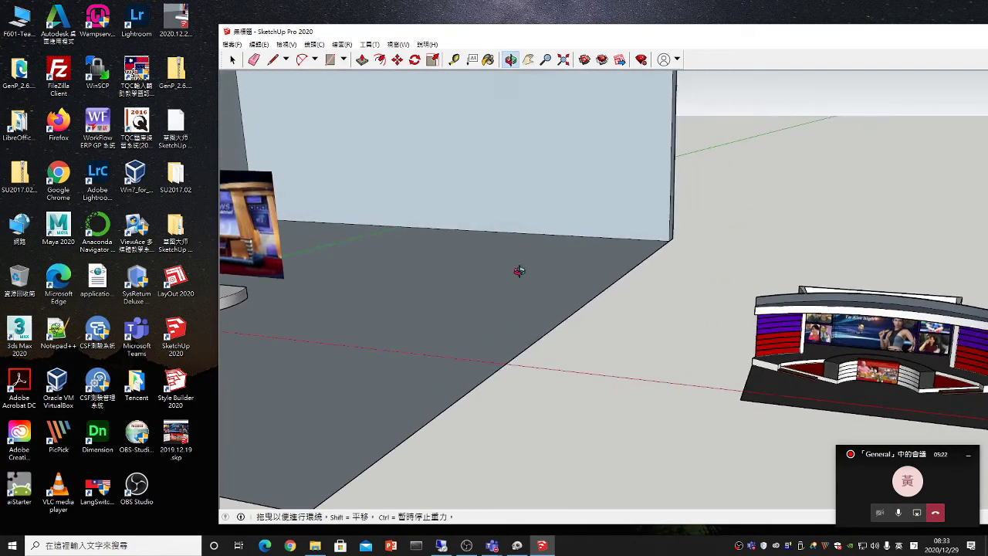
pyautogui.scroll(-2, 333, 291)
pyautogui.moveTo(333, 291); pyautogui.dragTo(378, 280, button='middle')
# Copy the anchor desk from inside the room group and paste it in front of the stage
pyautogui.press('space')
pyautogui.click(319, 285)
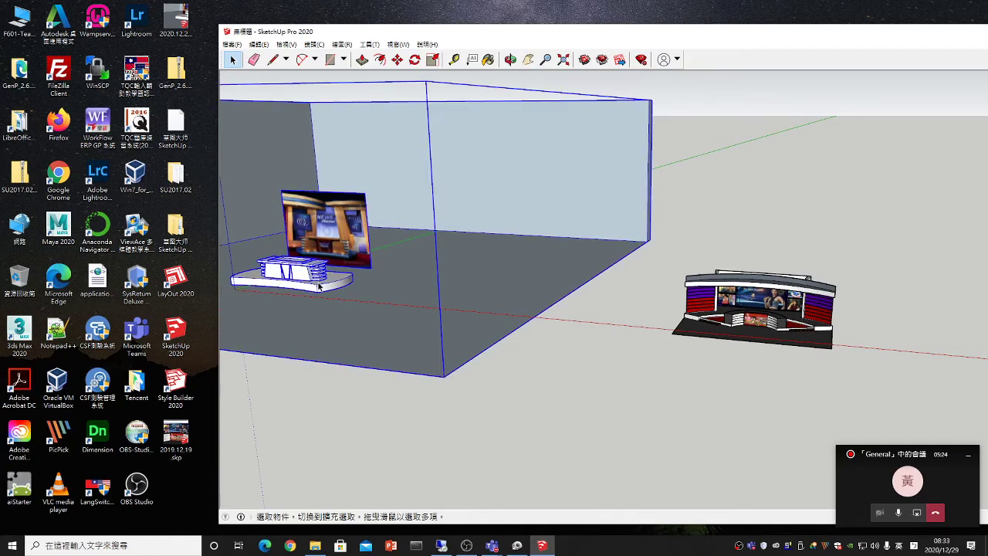
pyautogui.doubleClick(321, 287)
pyautogui.click(328, 288)
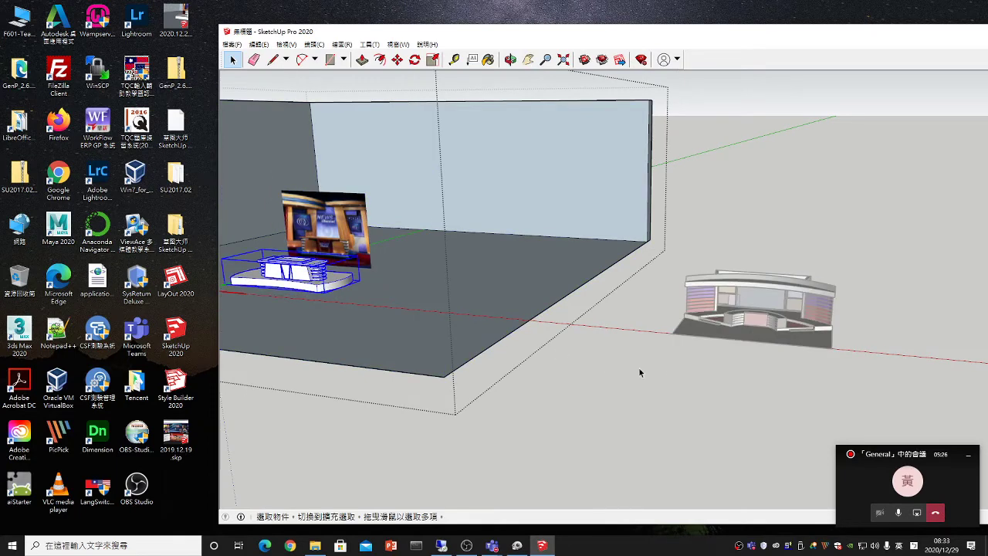
pyautogui.hotkey('ctrl', 'c')
pyautogui.click(669, 378)
pyautogui.hotkey('ctrl', 'v')
pyautogui.click(677, 369)
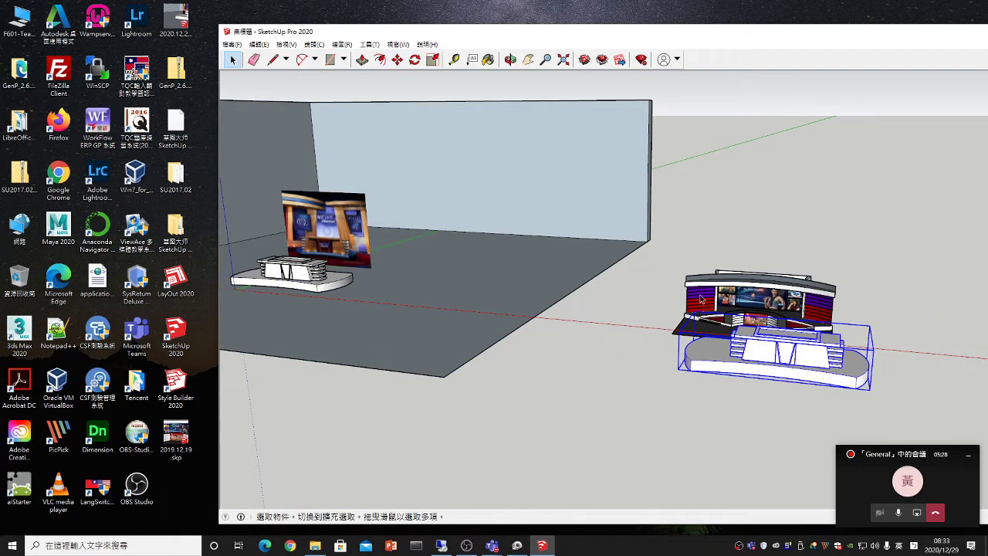
pyautogui.scroll(3, 702, 299)
pyautogui.keyDown('shift'); pyautogui.moveTo(701, 299); pyautogui.dragTo(621, 271, button='middle'); pyautogui.keyUp('shift')
# Shrink the pasted desk with Scale and maximize the SketchUp window
pyautogui.press('s')
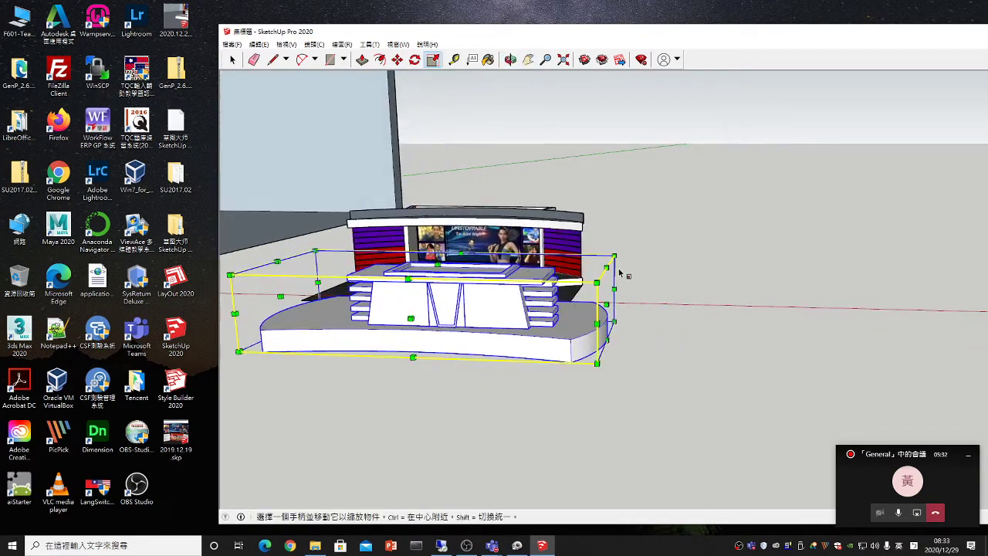
pyautogui.moveTo(615, 255); pyautogui.dragTo(474, 284)
pyautogui.keyDown('shift'); pyautogui.moveTo(399, 300); pyautogui.dragTo(647, 97, button='middle'); pyautogui.keyUp('shift')
pyautogui.doubleClick(702, 26)
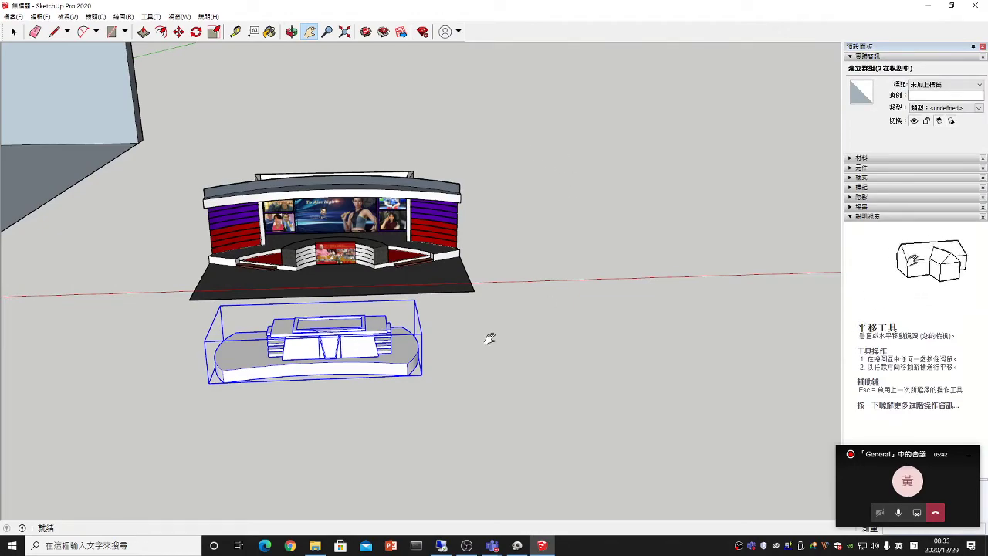
pyautogui.scroll(6, 463, 328)
pyautogui.moveTo(393, 288); pyautogui.dragTo(170, 262, button='middle')
pyautogui.click(13, 16)
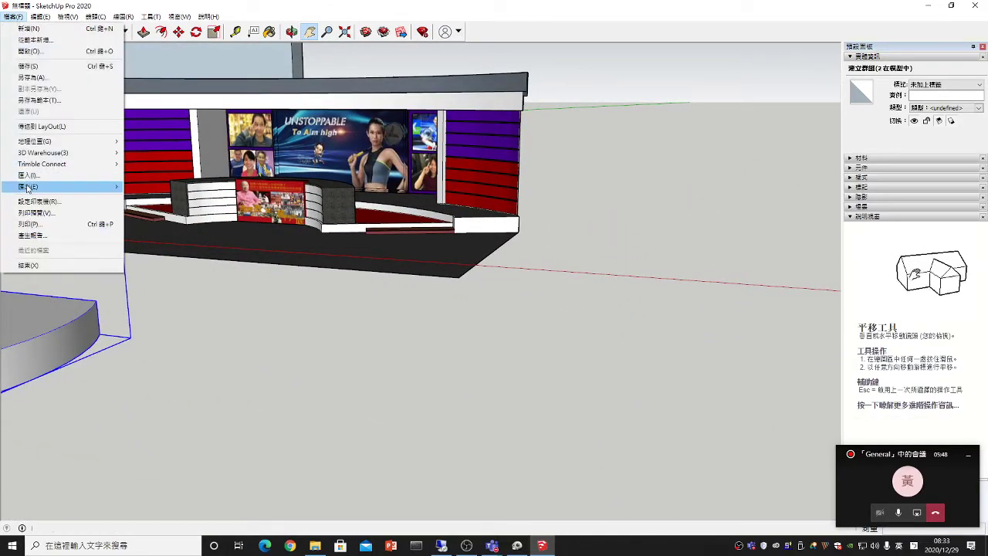
pyautogui.click(61, 179)
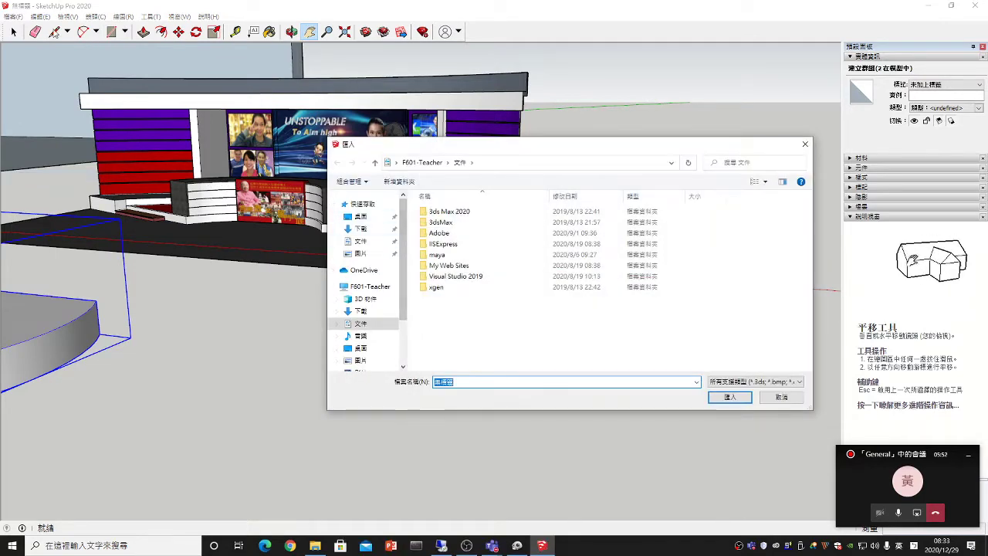
pyautogui.click(781, 397)
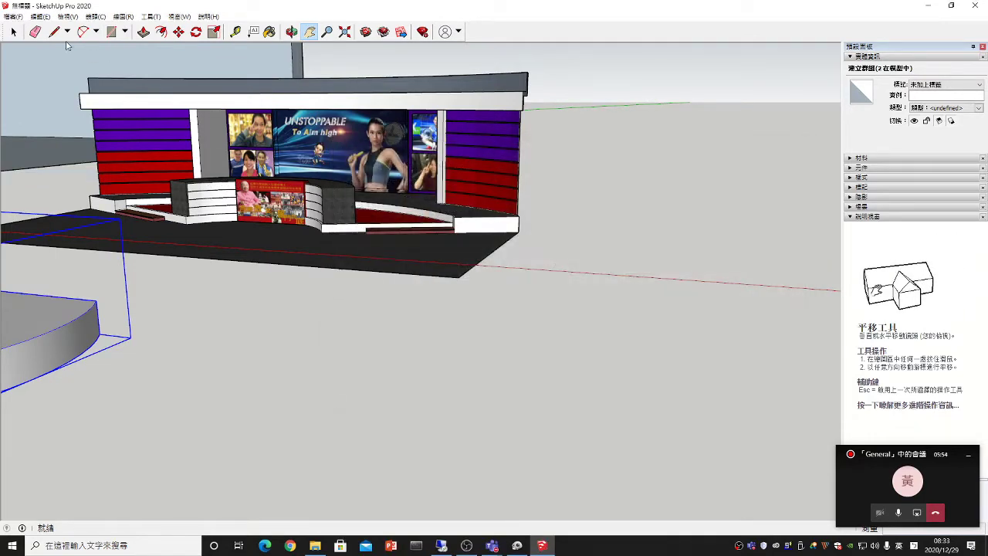
pyautogui.click(7, 16)
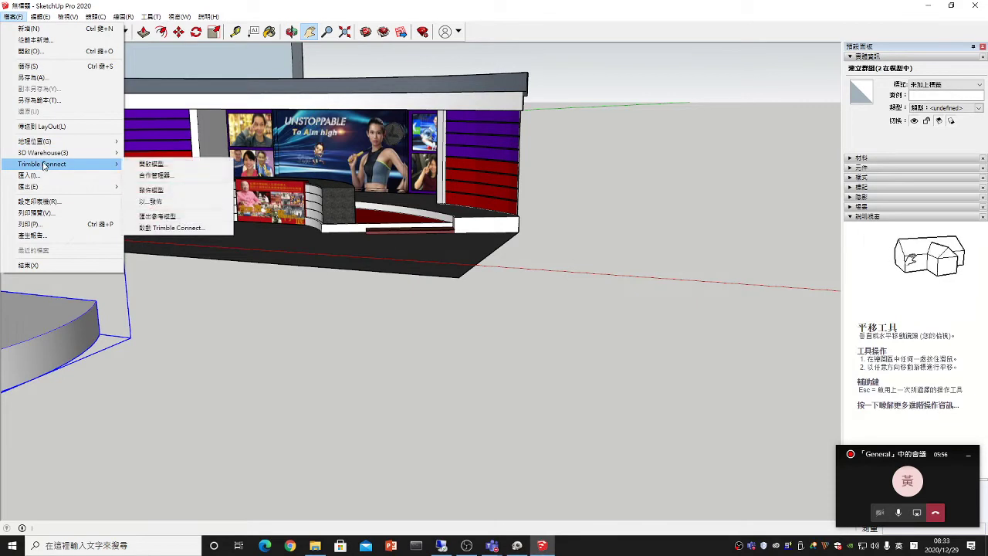
pyautogui.moveTo(54, 154)
pyautogui.click(153, 164)
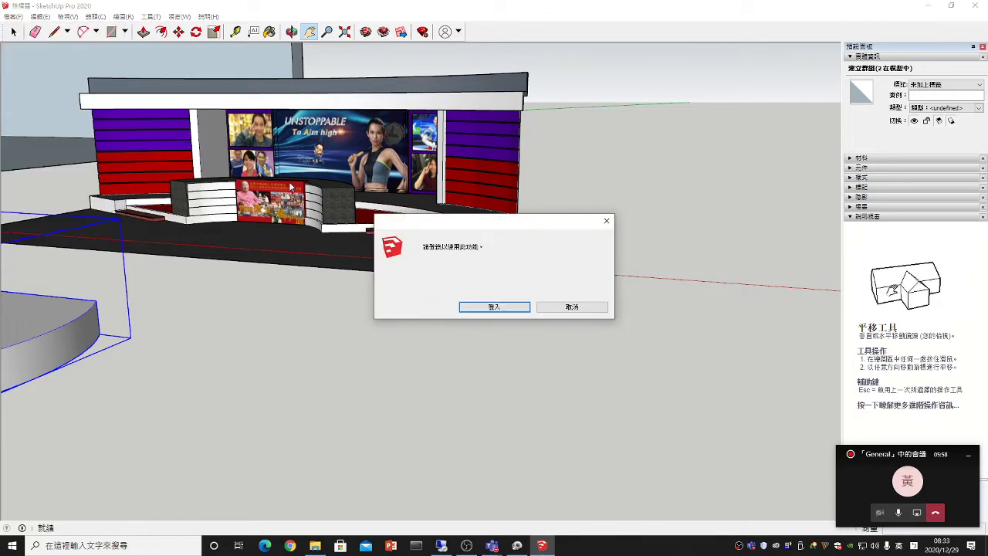
pyautogui.click(482, 306)
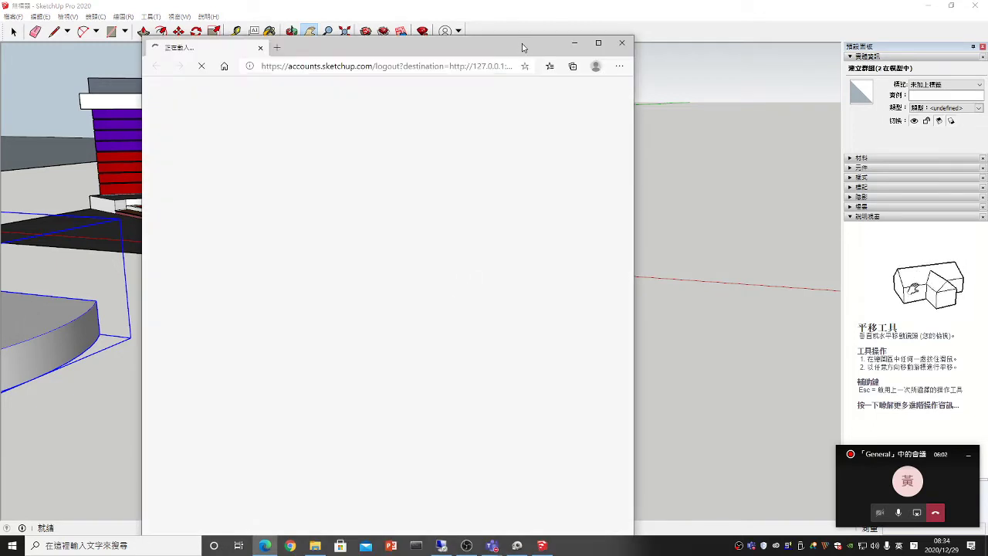
# Sign in with Google using the account password, decline saving it, and dismiss the update notice
pyautogui.moveTo(522, 47); pyautogui.dragTo(529, 24)
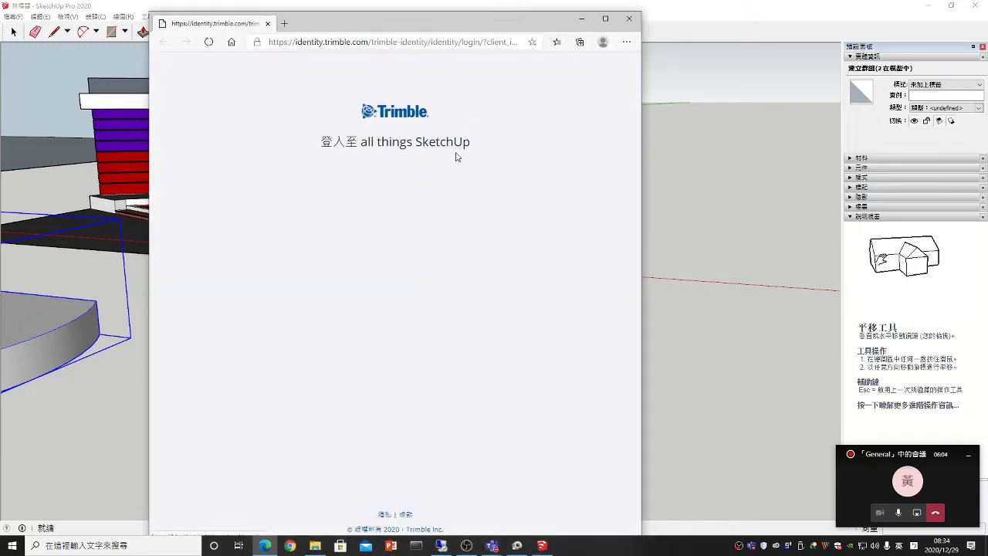
pyautogui.click(431, 308)
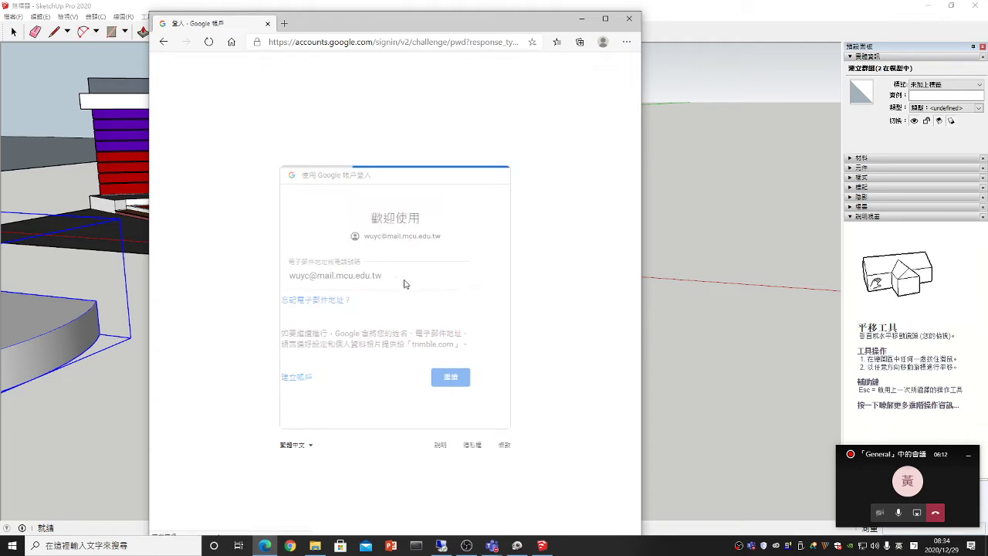
pyautogui.write('•••')
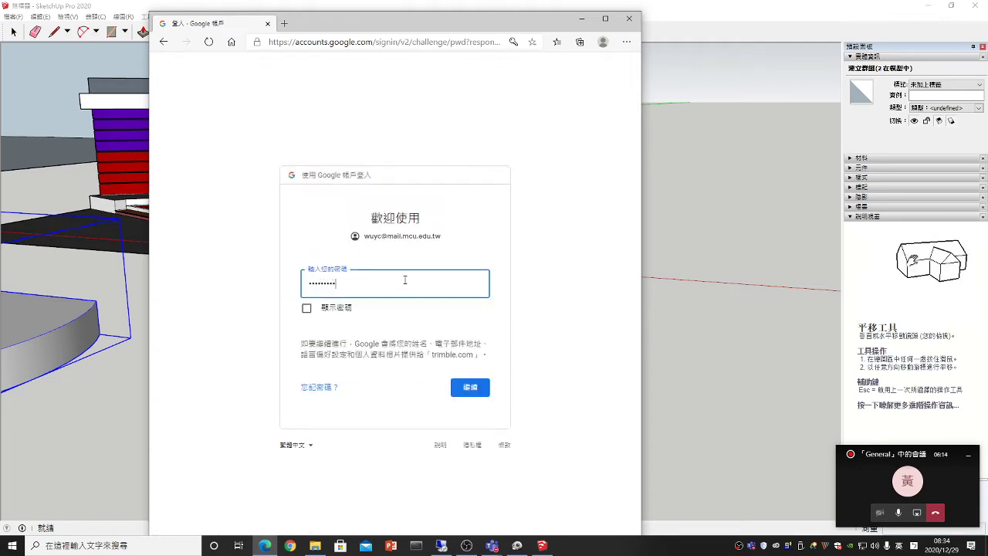
pyautogui.write('••••••')
pyautogui.press('Return')
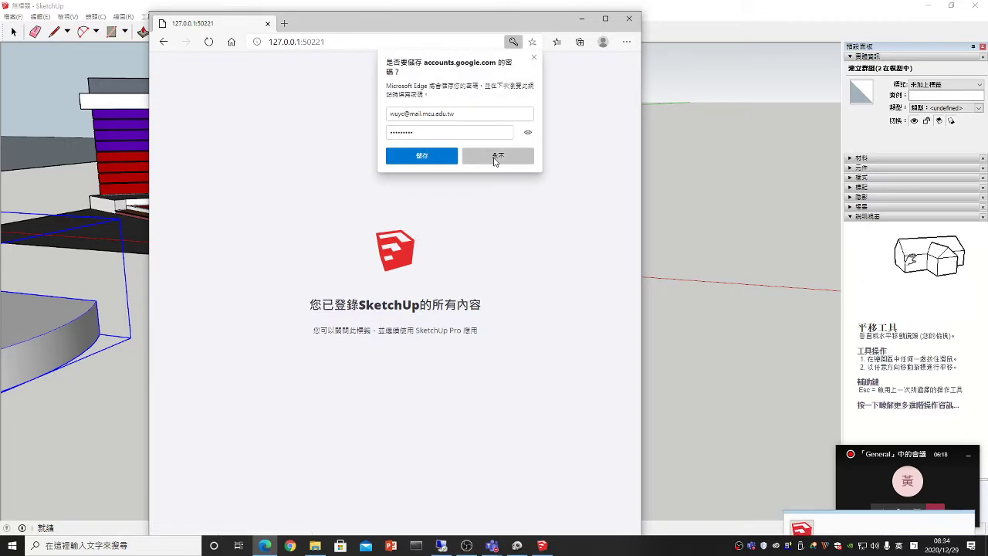
pyautogui.click(497, 157)
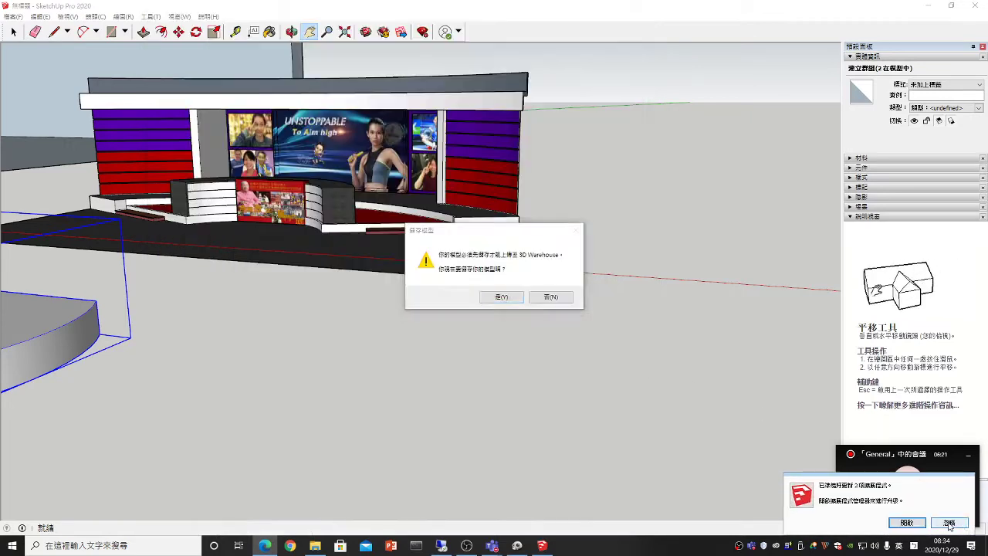
pyautogui.click(950, 523)
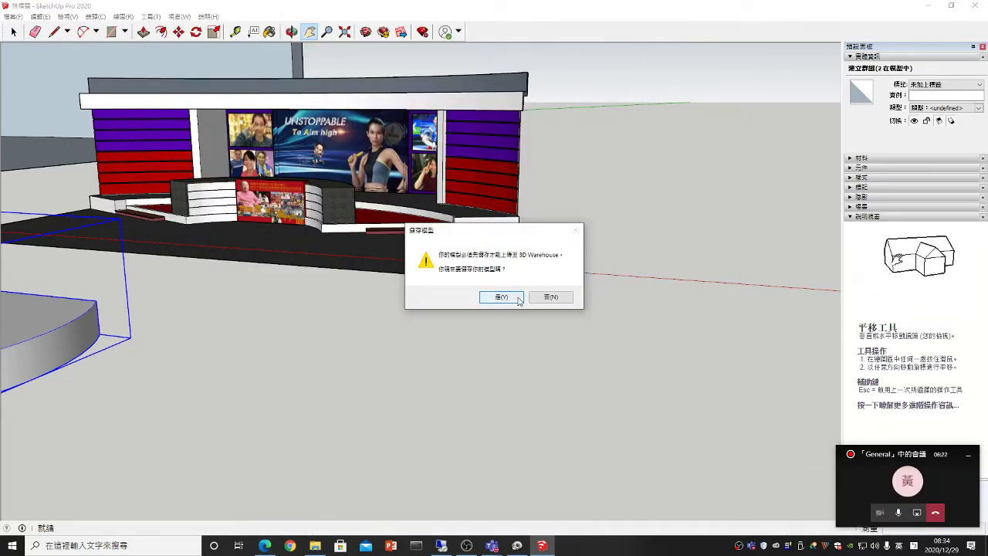
# Save the model to the desktop as 無標題.skp and agree to purge unused items
pyautogui.click(494, 298)
pyautogui.click(360, 217)
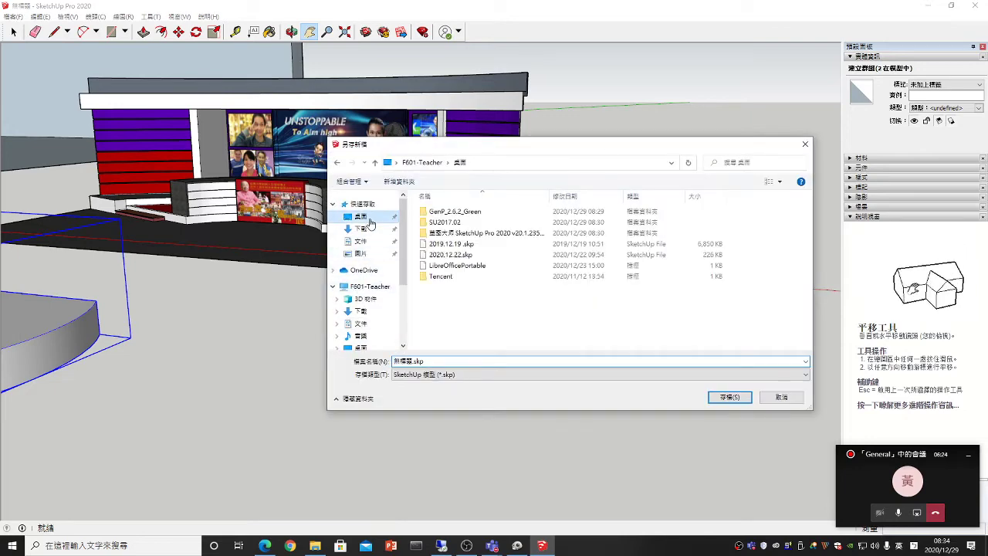
pyautogui.click(730, 397)
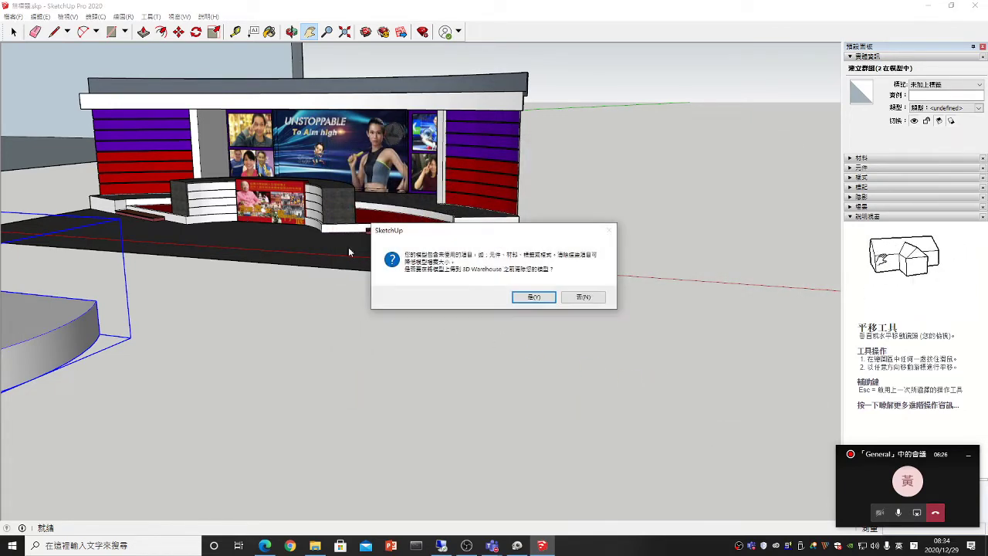
pyautogui.click(533, 298)
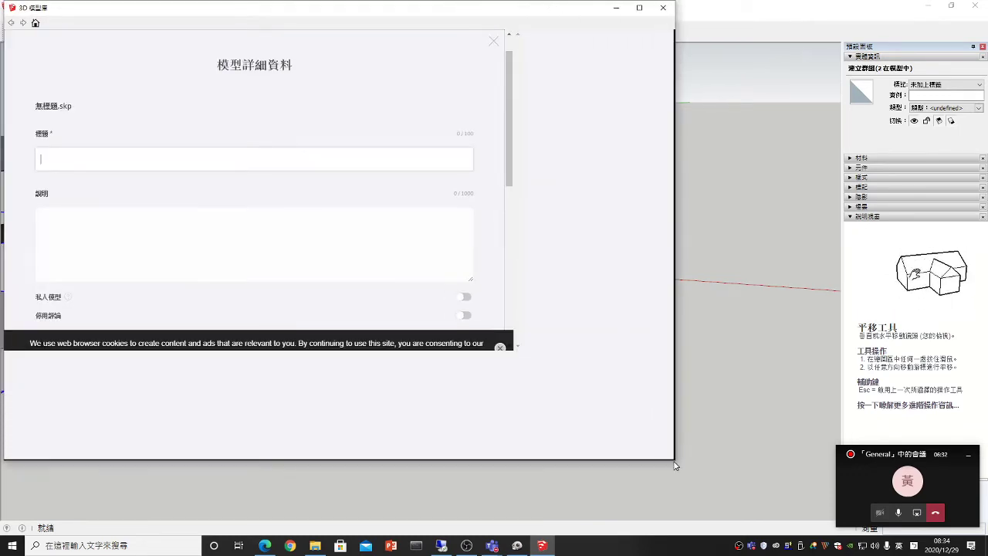
# Close the upload form, search 3D Warehouse for 'virtual studio', and enlarge the window
pyautogui.click(593, 51)
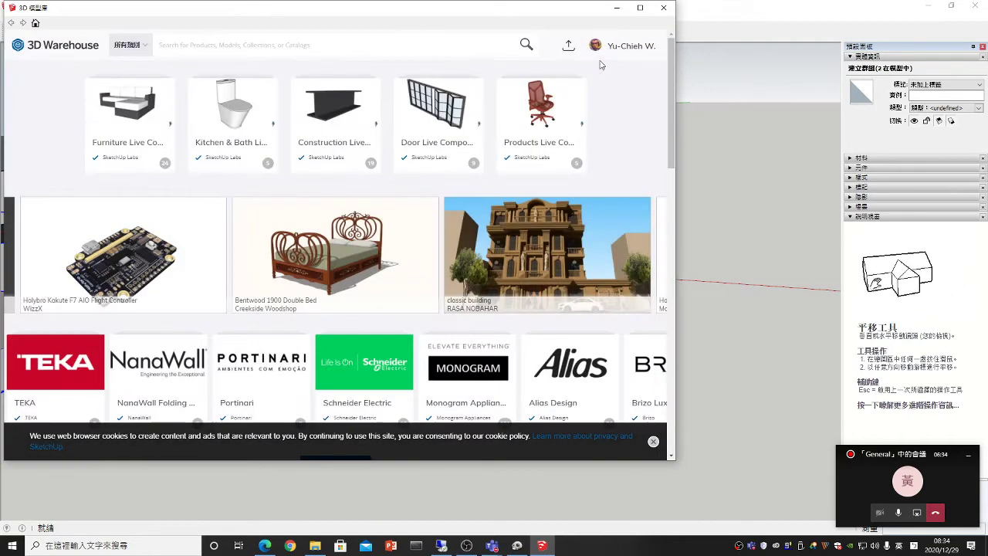
pyautogui.click(207, 43)
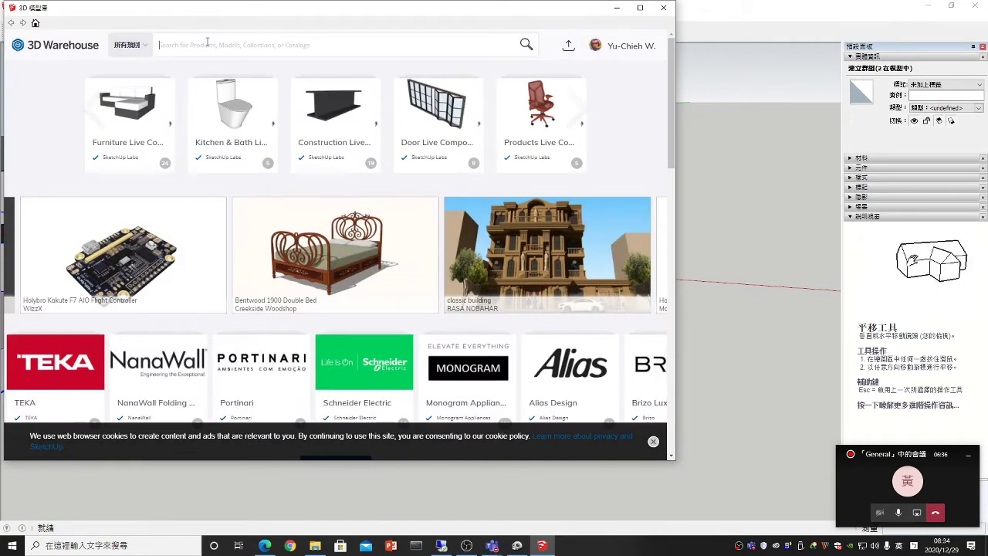
pyautogui.write('virtu')
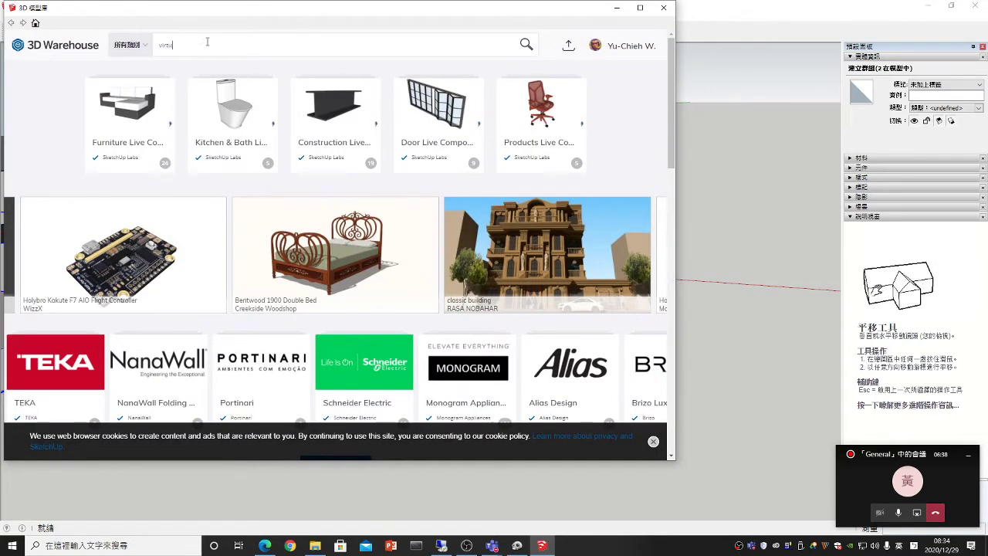
pyautogui.write('al studio')
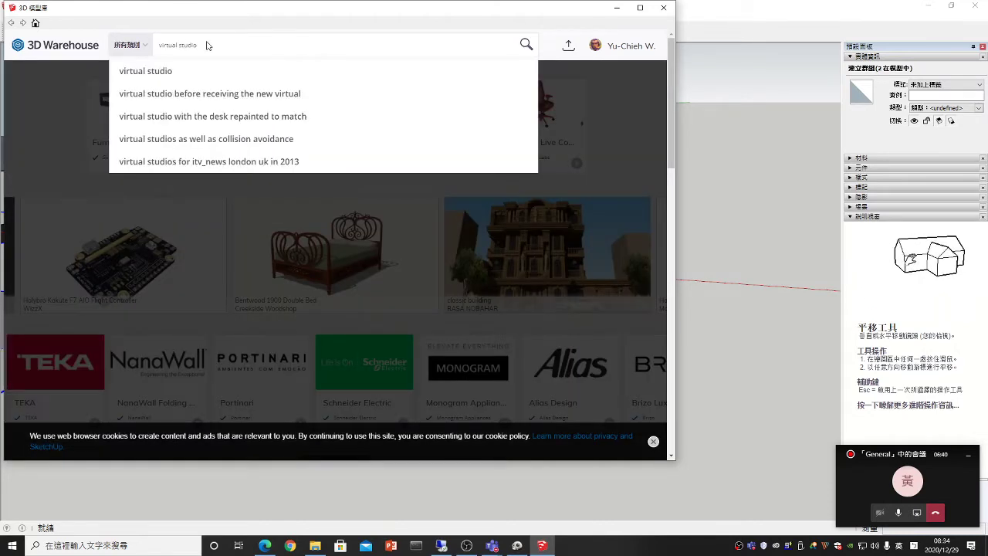
pyautogui.press('Return')
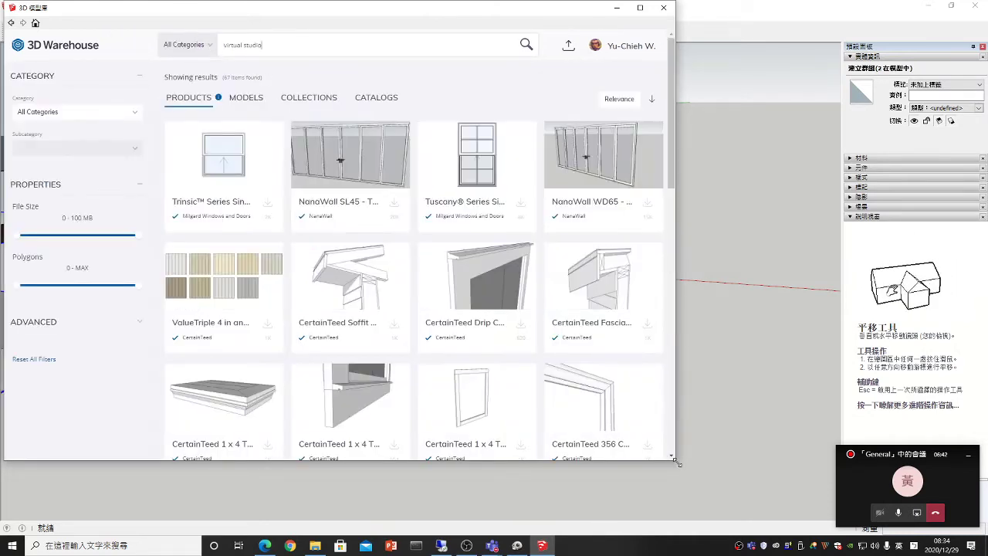
pyautogui.moveTo(676, 464); pyautogui.dragTo(763, 493)
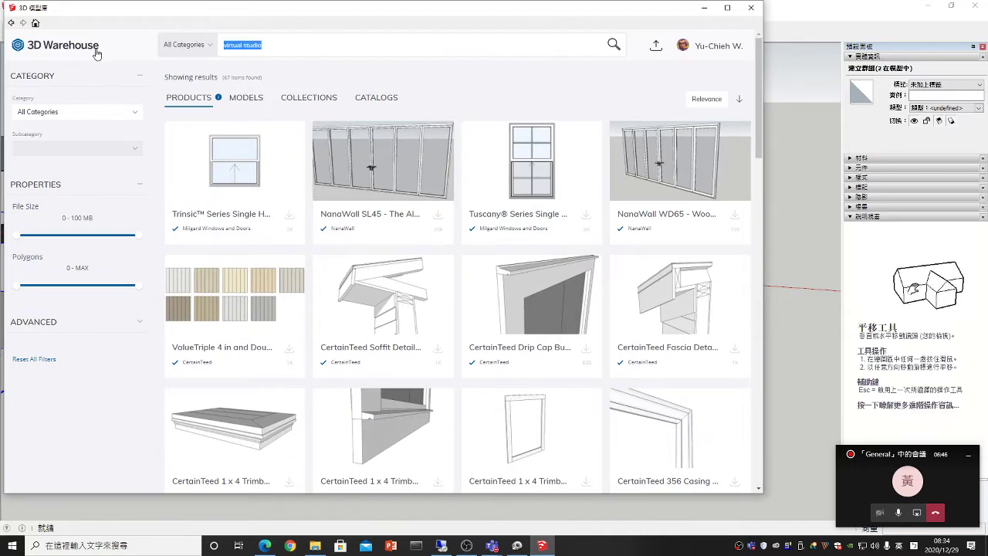
# Search 3D Warehouse for 'news background', then for 'news table'
pyautogui.press('BackSpace')
pyautogui.write('new')
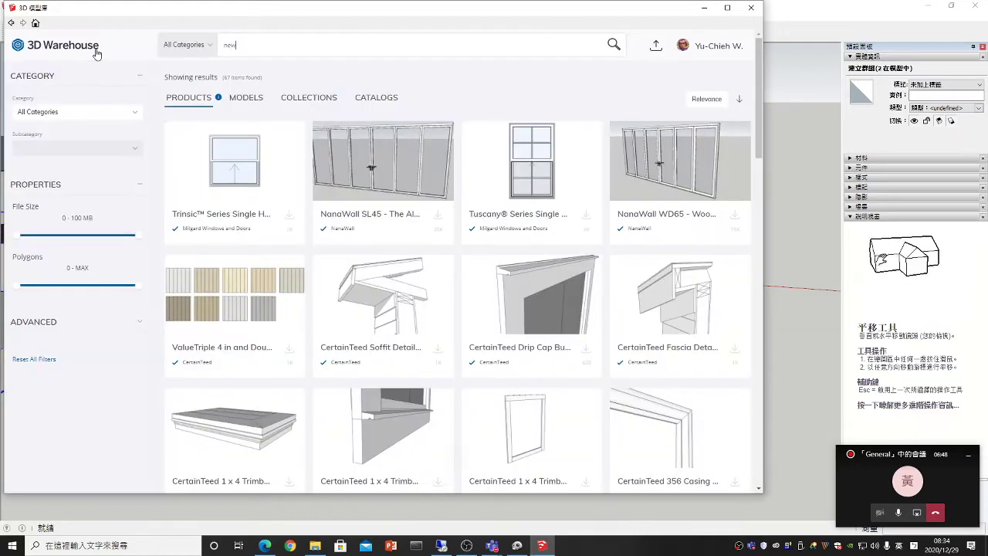
pyautogui.write('s b')
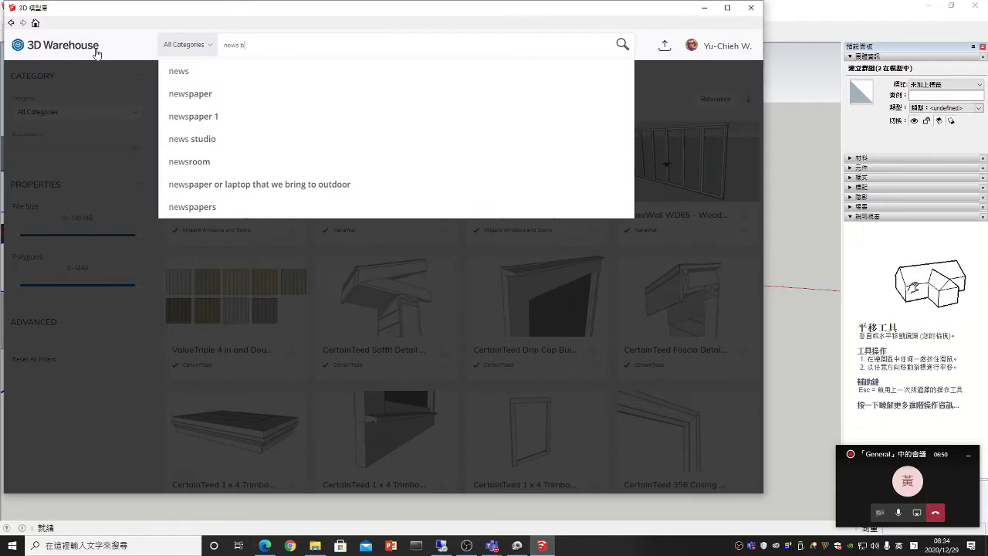
pyautogui.write('ackground')
pyautogui.press('Return')
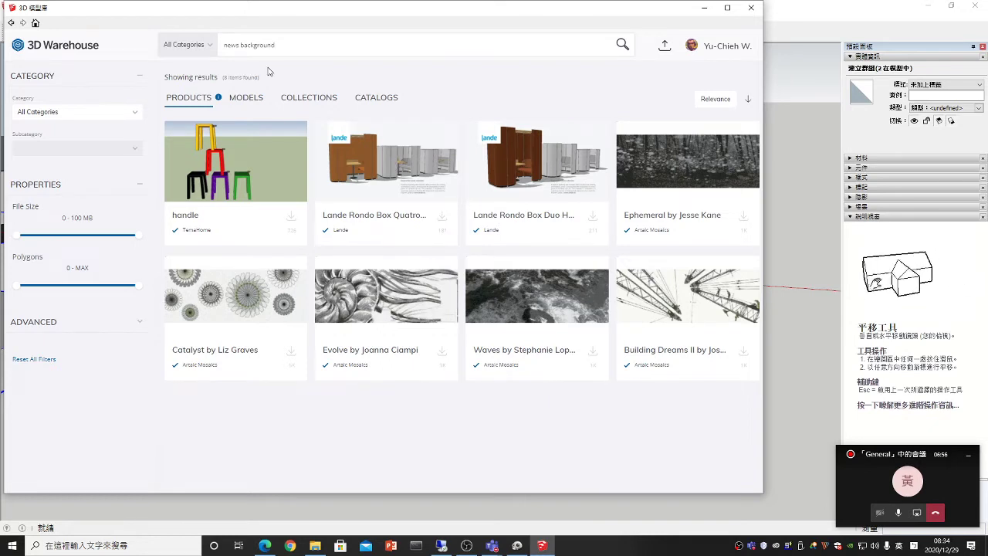
pyautogui.moveTo(290, 47); pyautogui.dragTo(101, 50)
pyautogui.write('i')
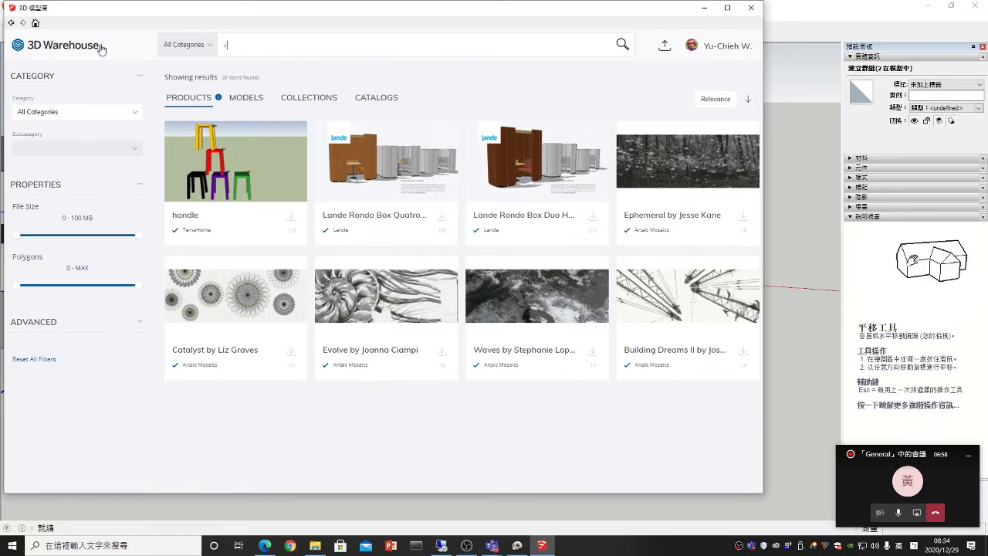
pyautogui.write('irtual')
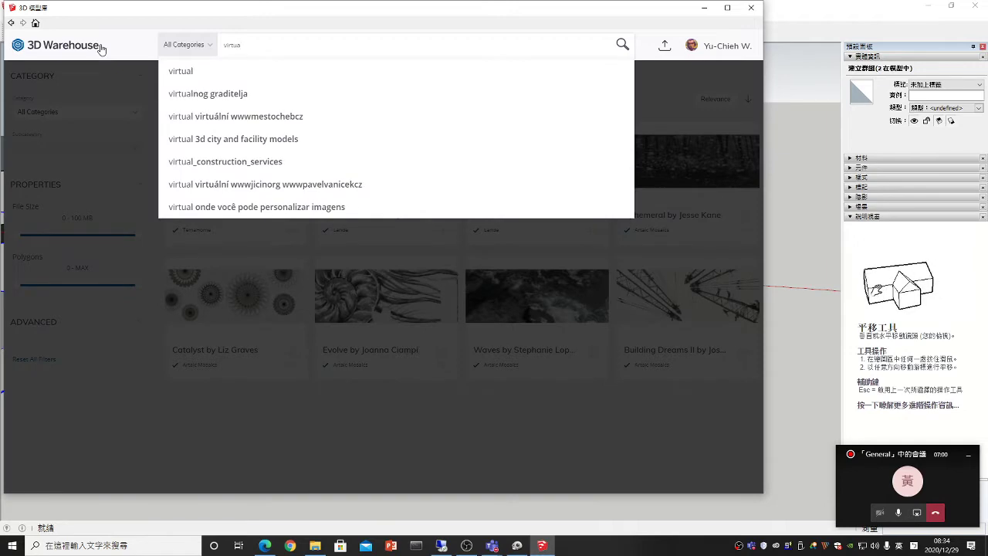
pyautogui.press('BackSpace')
pyautogui.press('BackSpace')
pyautogui.press('BackSpace')
pyautogui.press('BackSpace')
pyautogui.press('BackSpace')
pyautogui.press('BackSpace')
pyautogui.press('BackSpace')
pyautogui.write('news table')
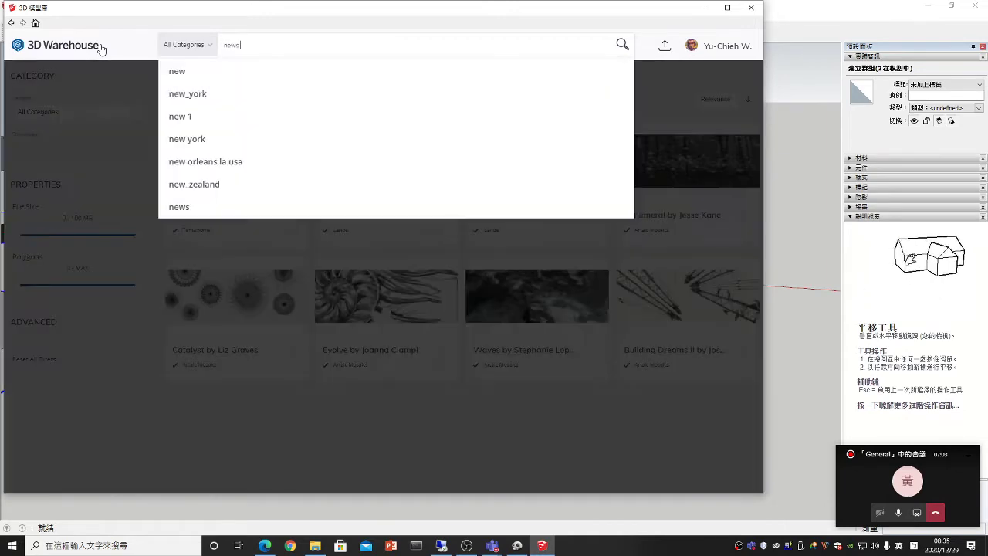
pyautogui.press('Return')
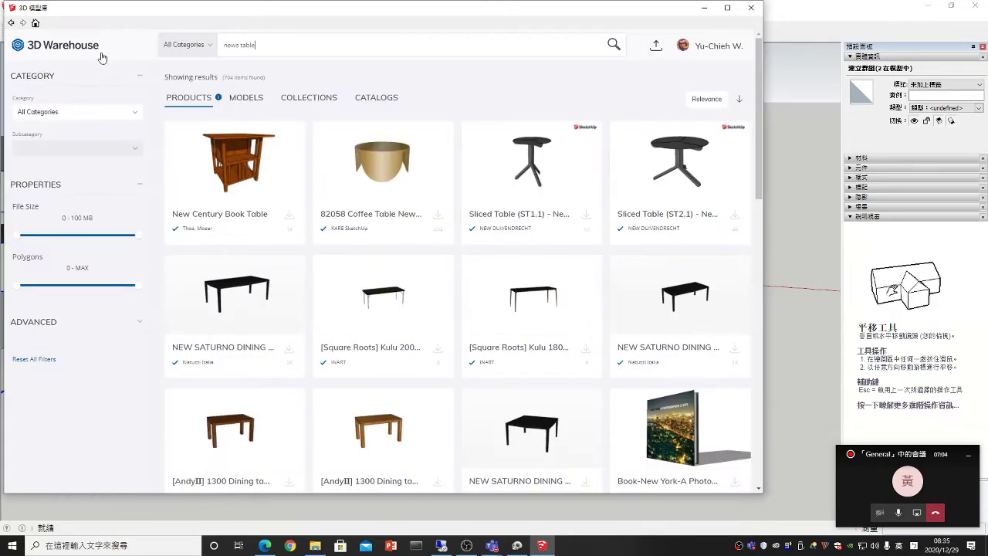
# Search for 'table fashion', then 'table', and browse the table results
pyautogui.hotkey('ctrl', 'a')
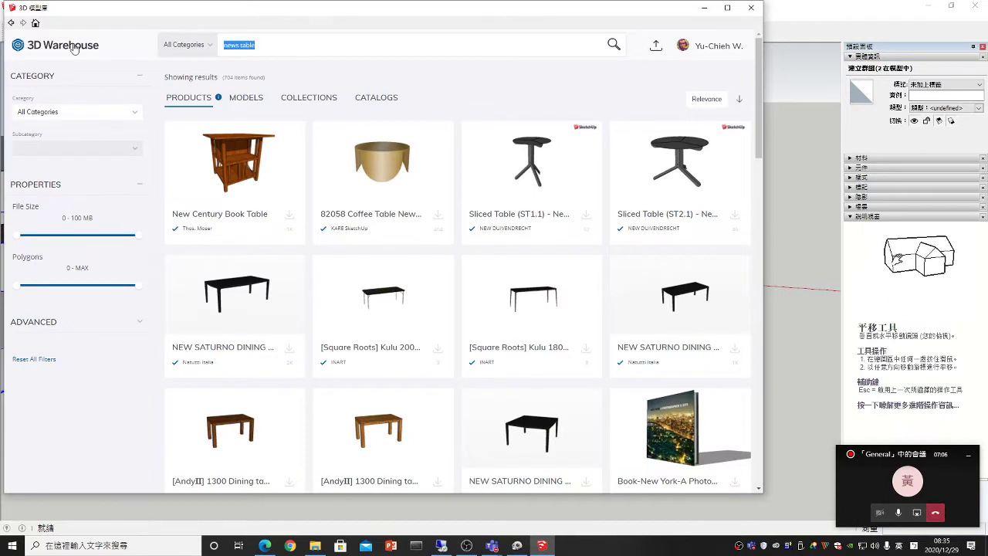
pyautogui.write('table fa')
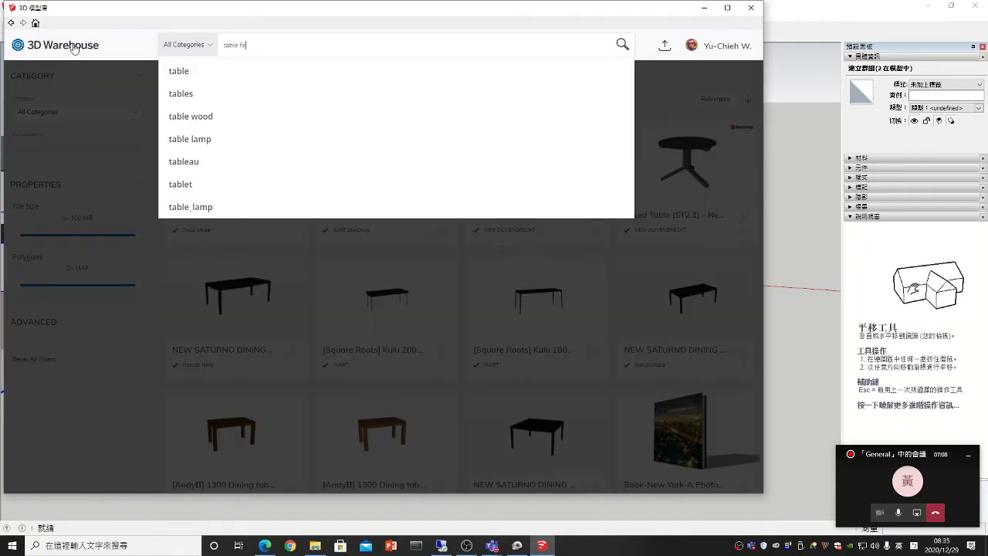
pyautogui.write('shion')
pyautogui.press('Return')
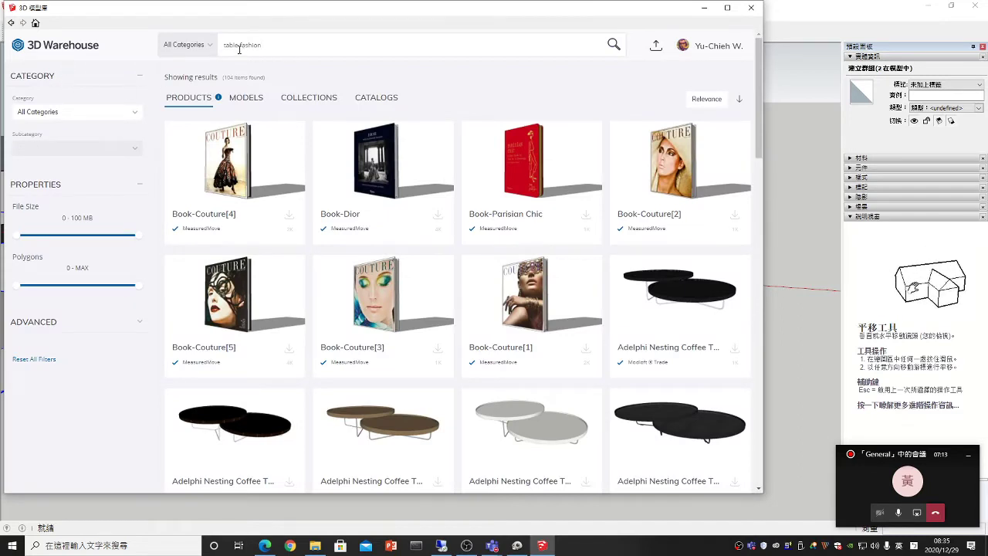
pyautogui.press('BackSpace')
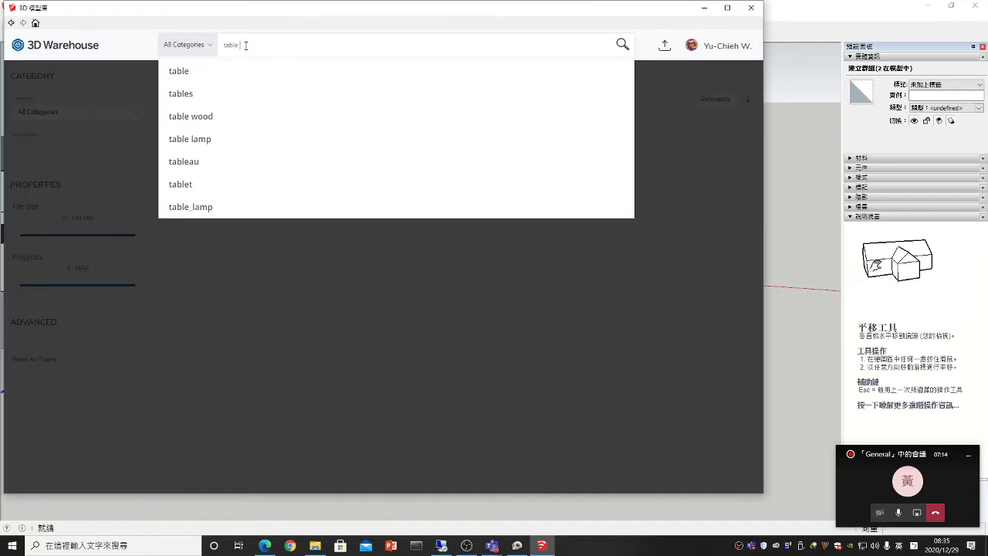
pyautogui.press('Return')
pyautogui.scroll(-1, 452, 217)
pyautogui.scroll(-5, 463, 219)
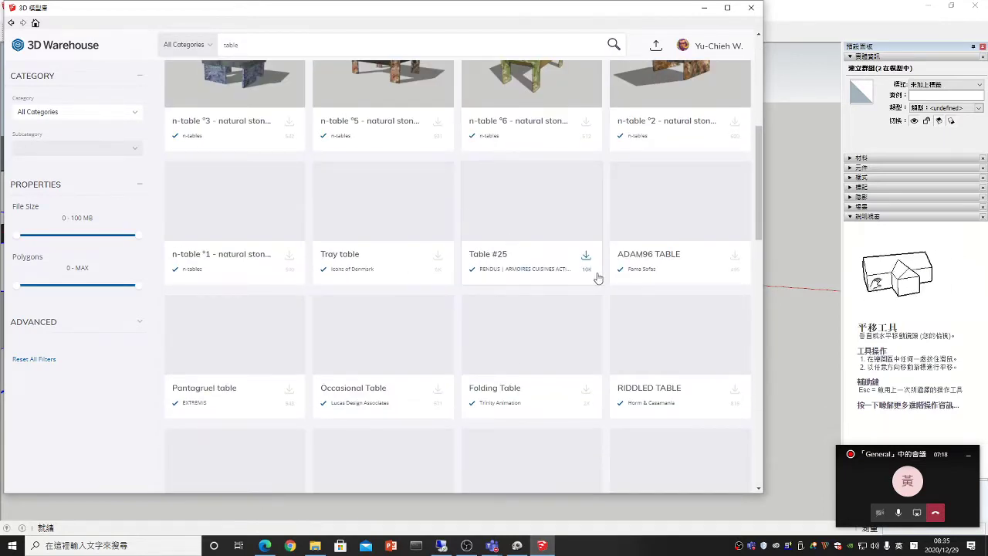
pyautogui.scroll(-3, 598, 278)
pyautogui.scroll(3, 600, 279)
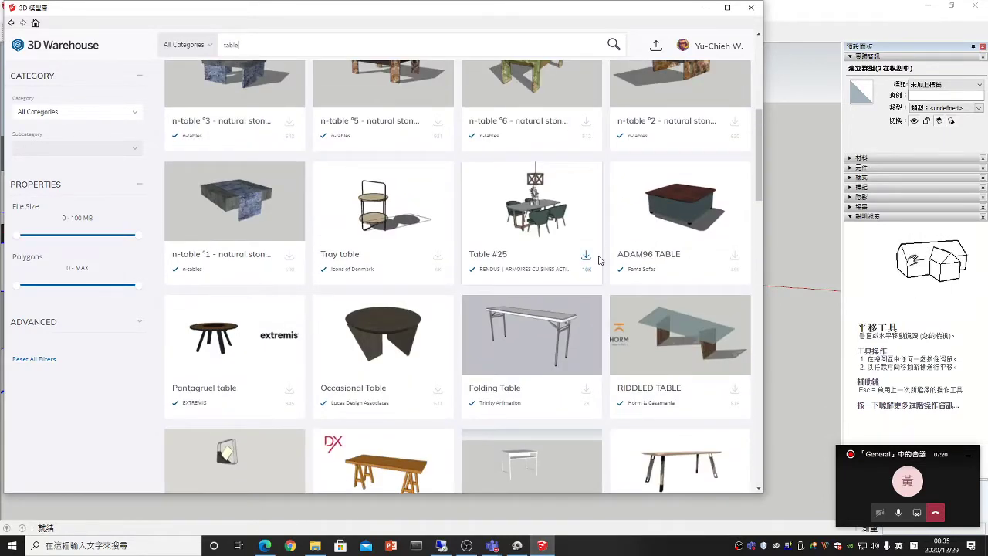
pyautogui.scroll(-6, 602, 255)
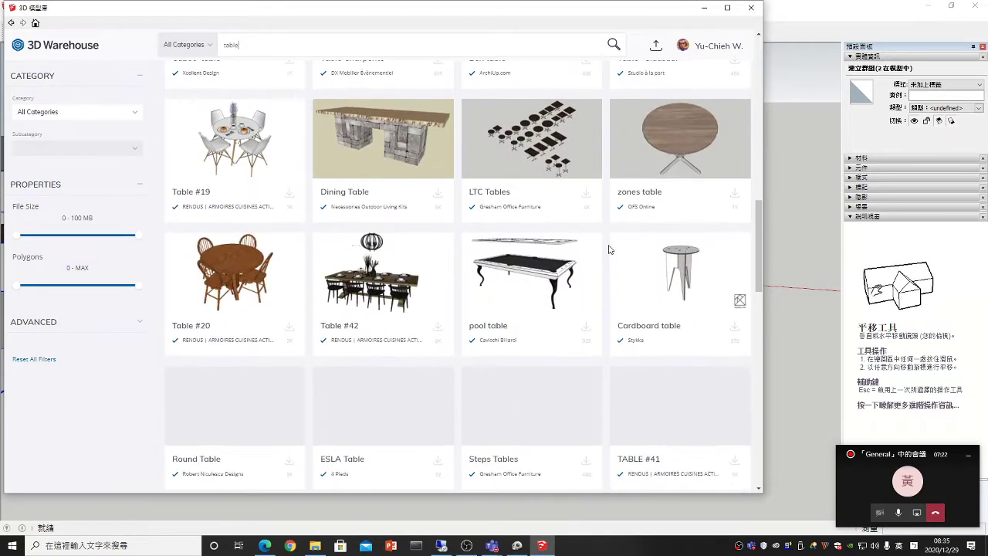
pyautogui.scroll(-3, 608, 249)
pyautogui.scroll(-6, 608, 249)
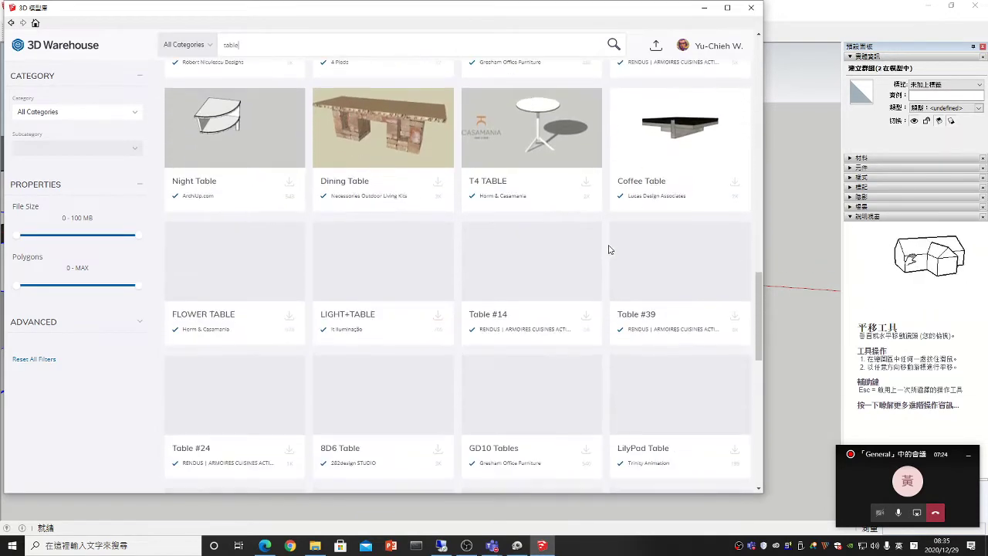
pyautogui.scroll(-3, 609, 250)
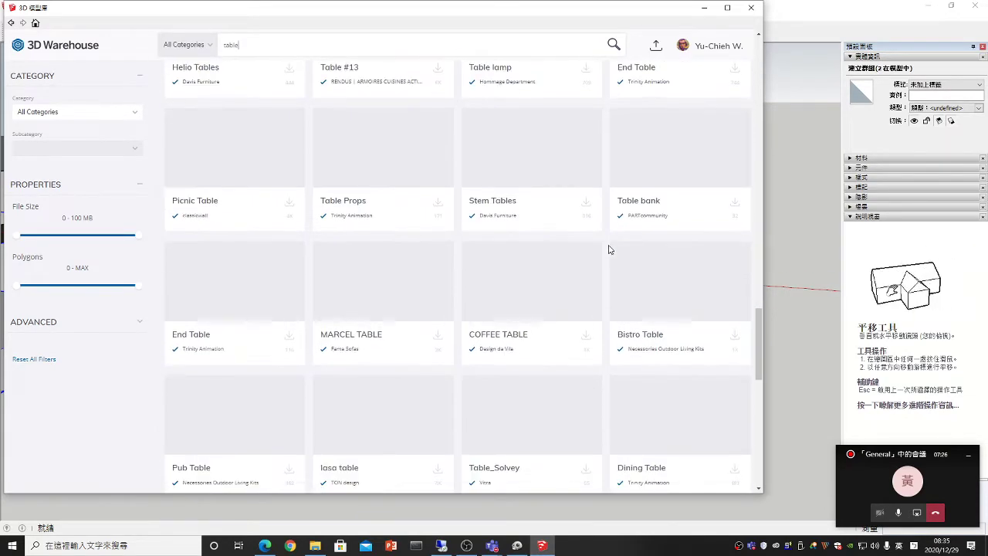
pyautogui.scroll(-3, 608, 249)
pyautogui.scroll(10, 608, 249)
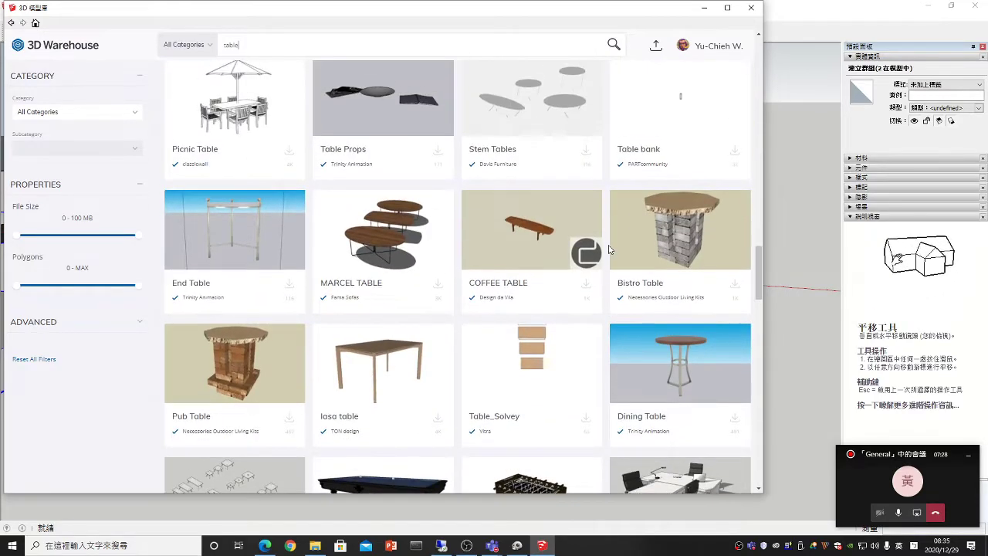
pyautogui.scroll(3, 396, 201)
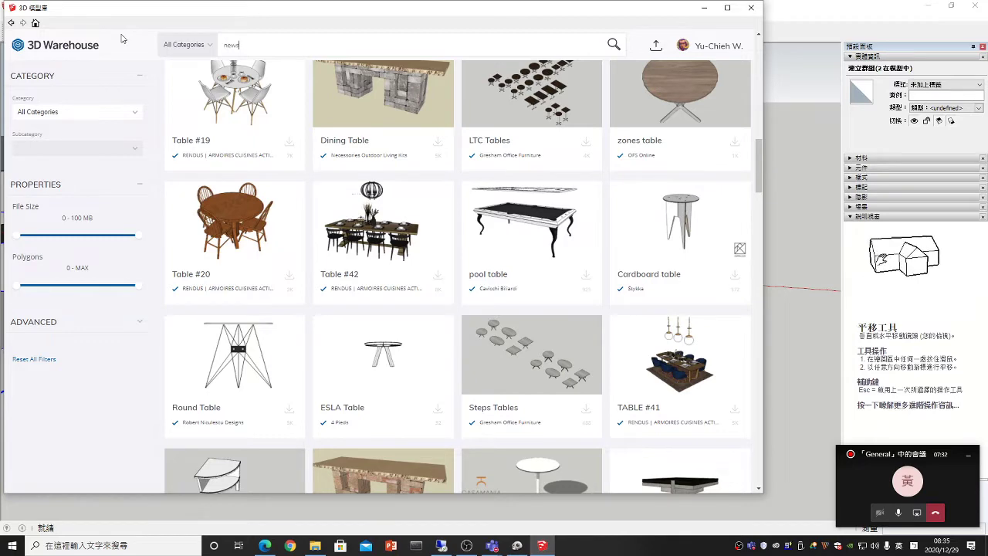
# Search for 'news studio' and browse the results
pyautogui.write('studio')
pyautogui.press('Return')
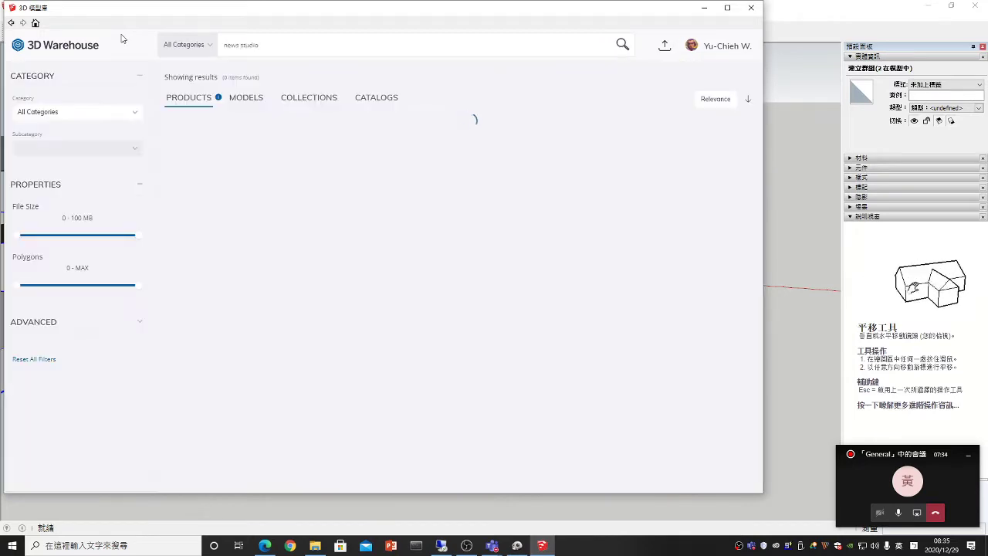
pyautogui.scroll(-10, 462, 179)
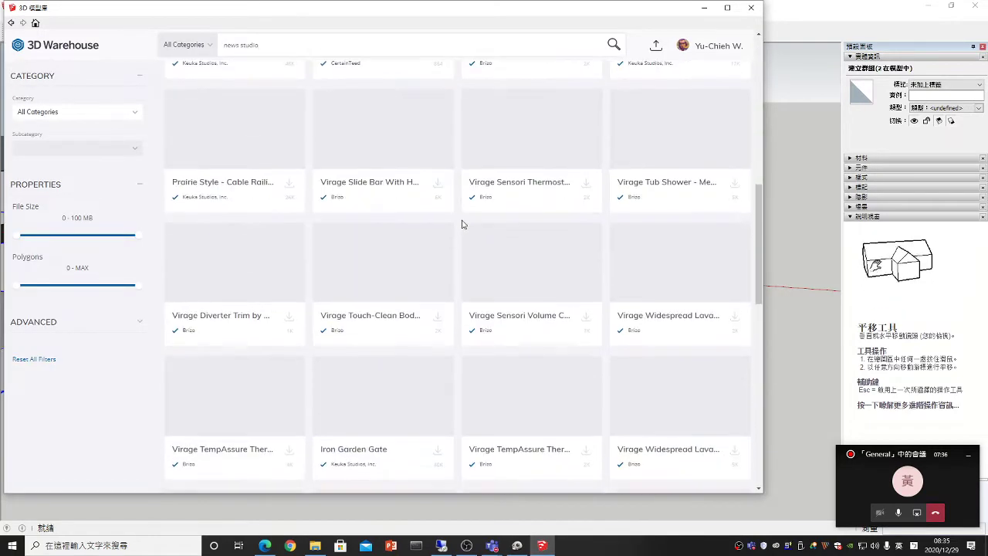
pyautogui.scroll(1, 337, 183)
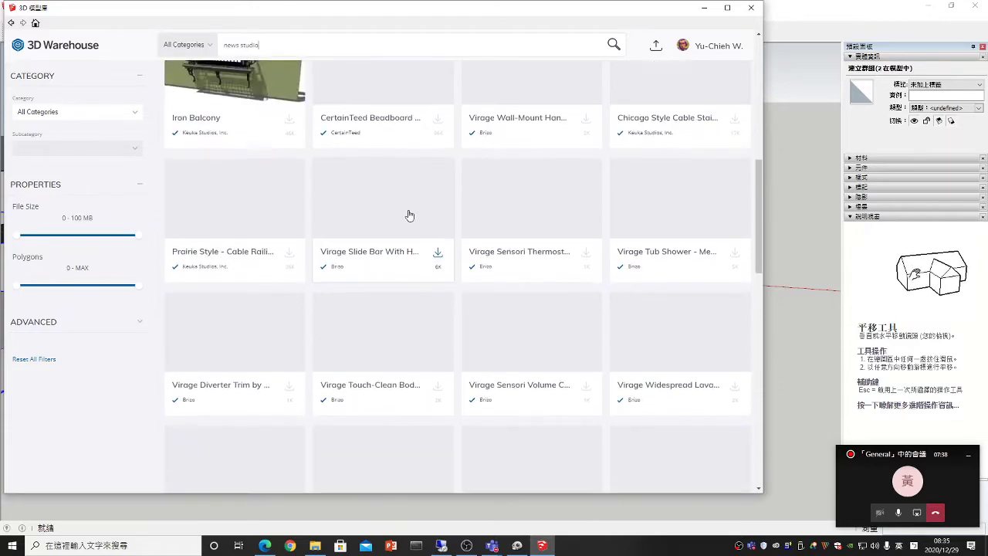
pyautogui.scroll(-5, 640, 346)
pyautogui.scroll(-2, 645, 364)
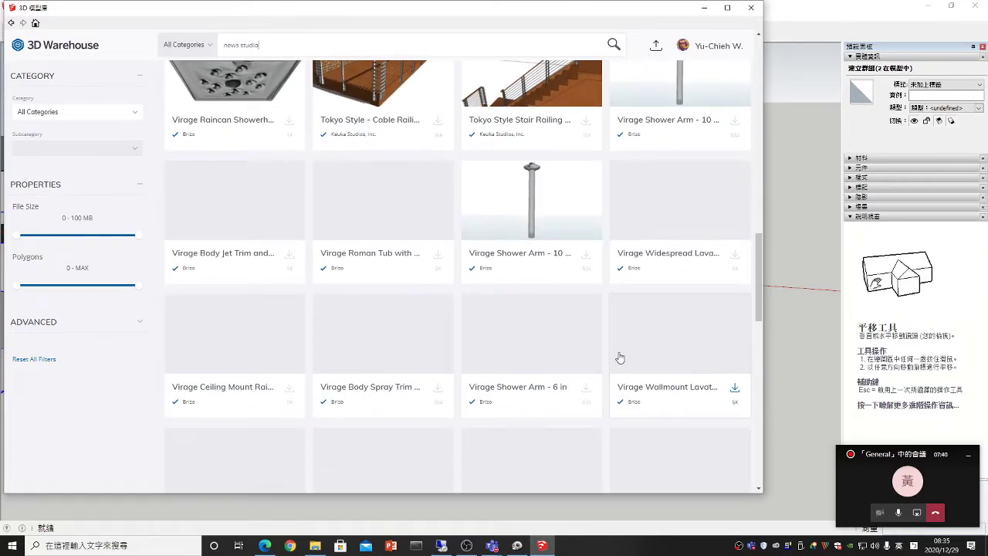
pyautogui.scroll(-3, 620, 358)
pyautogui.scroll(15, 616, 356)
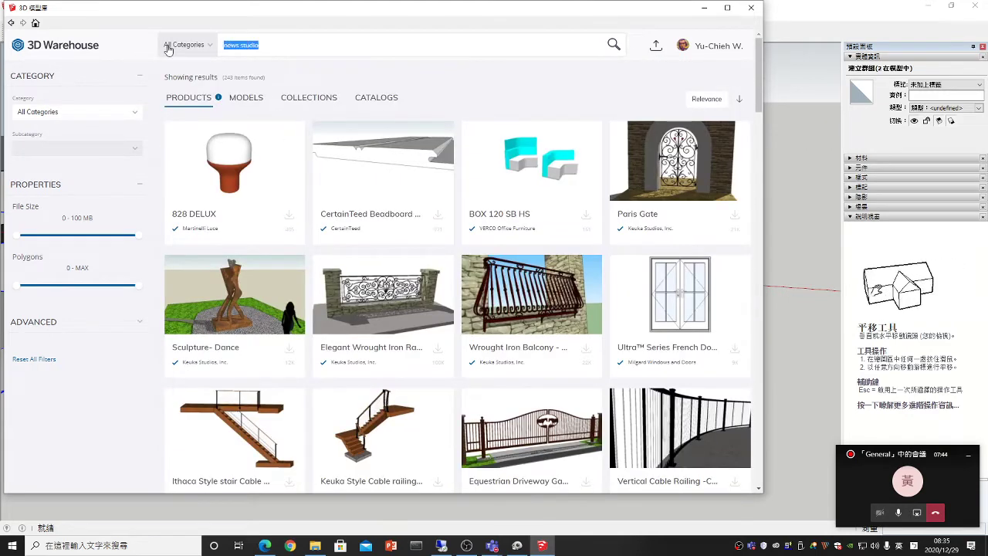
# Search for 'virtual background', 'virtual news', then 'virtual studio'
pyautogui.write('rtual background')
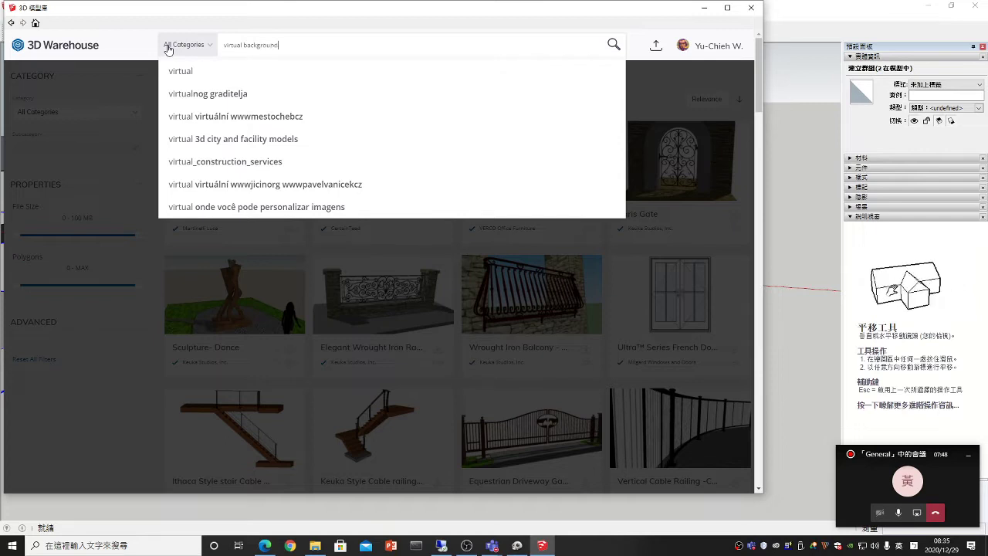
pyautogui.press('Return')
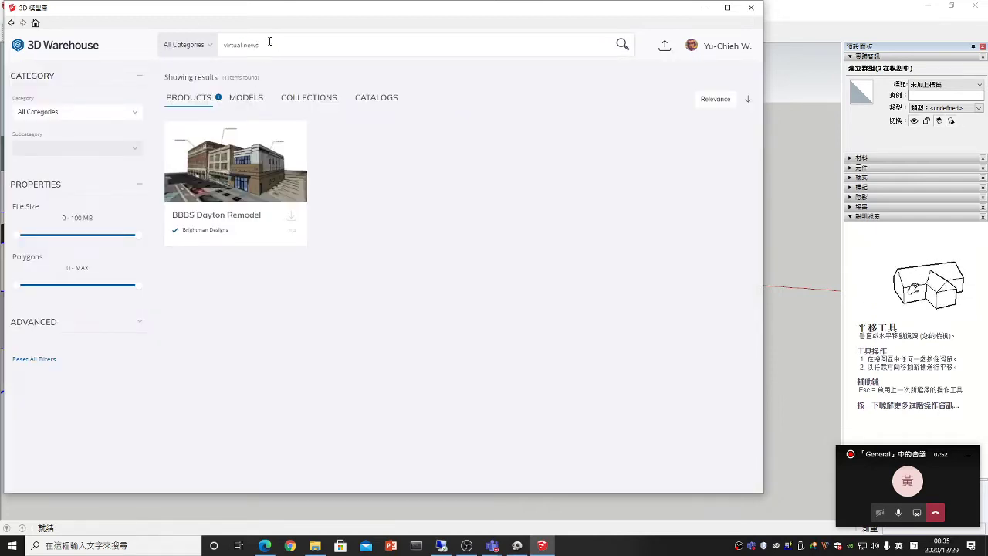
pyautogui.press('Return')
pyautogui.scroll(-5, 456, 214)
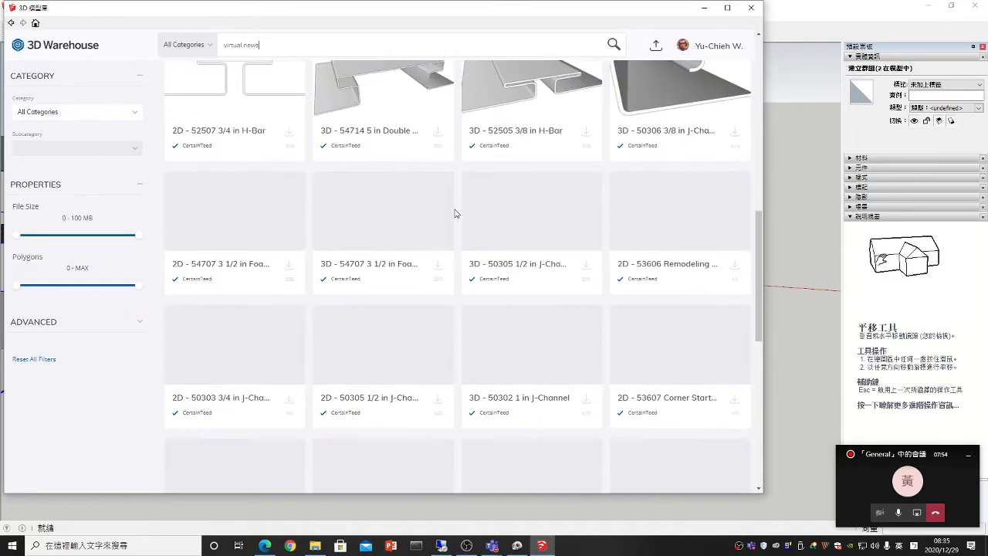
pyautogui.scroll(5, 455, 214)
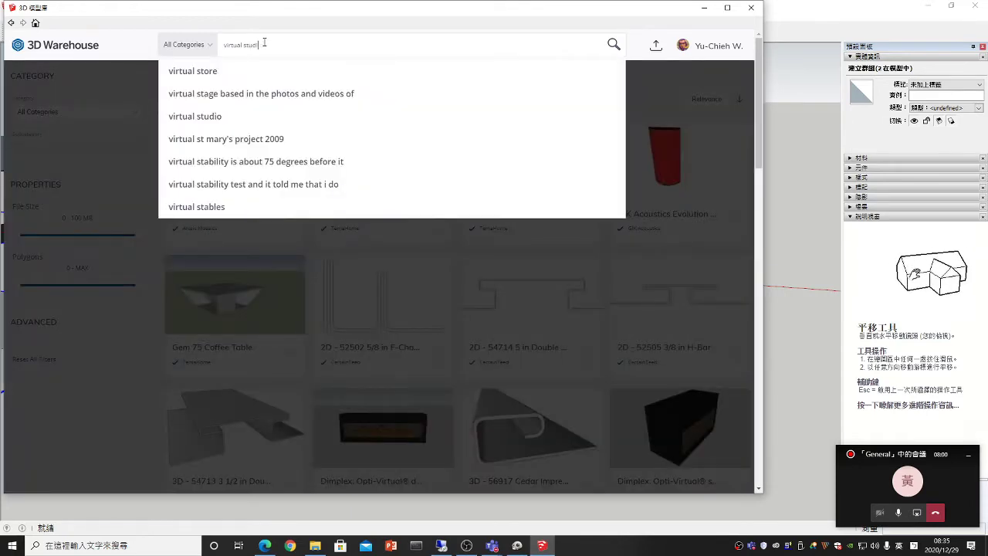
pyautogui.write('o')
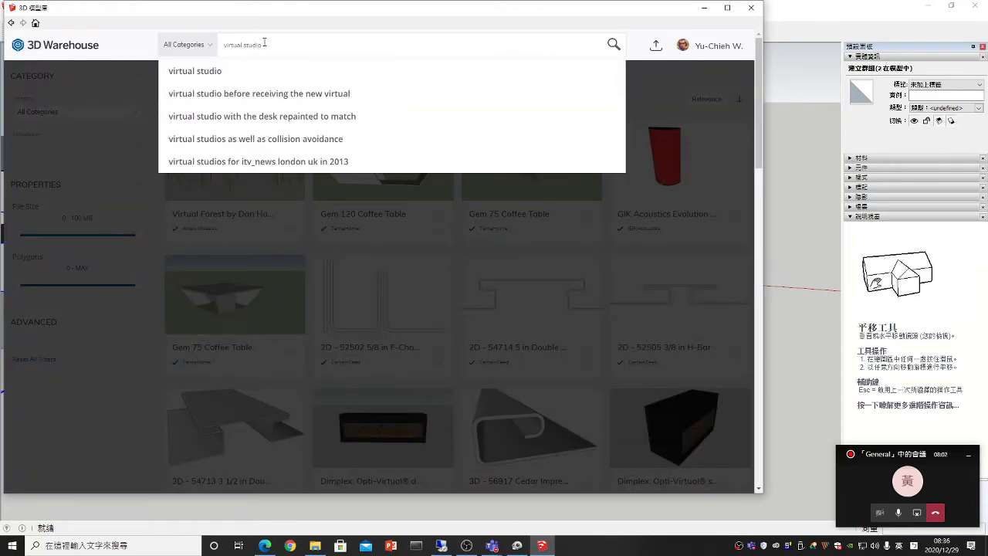
pyautogui.press('Return')
pyautogui.scroll(-1, 354, 143)
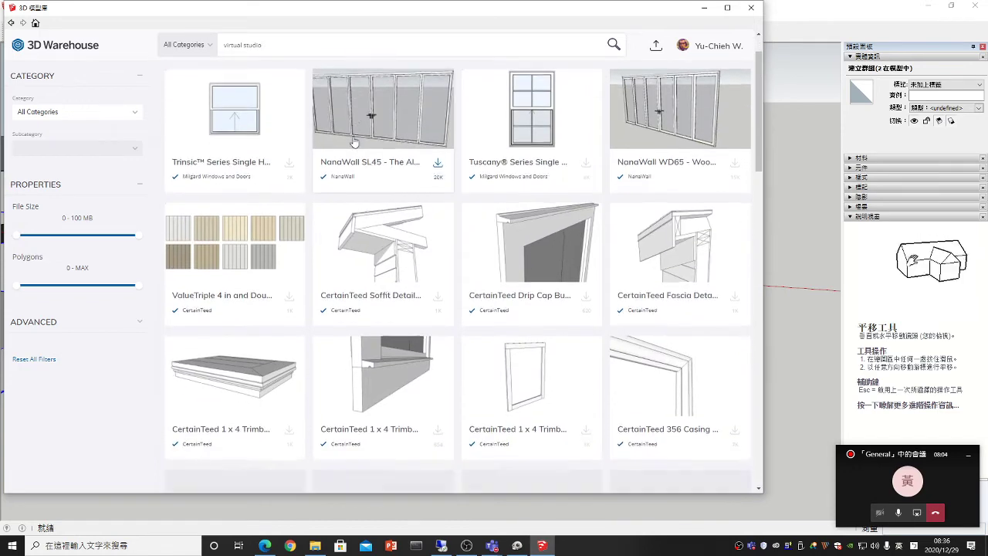
pyautogui.scroll(-4, 355, 143)
pyautogui.scroll(5, 265, 115)
# Switch to Models results and open the Global BC Temporary News Desk details
pyautogui.click(246, 99)
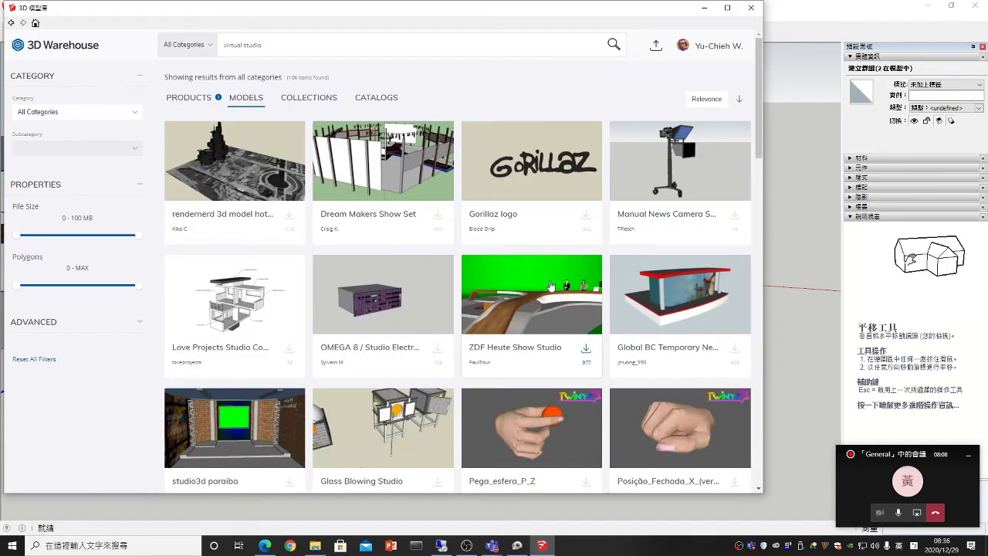
pyautogui.scroll(-1, 551, 285)
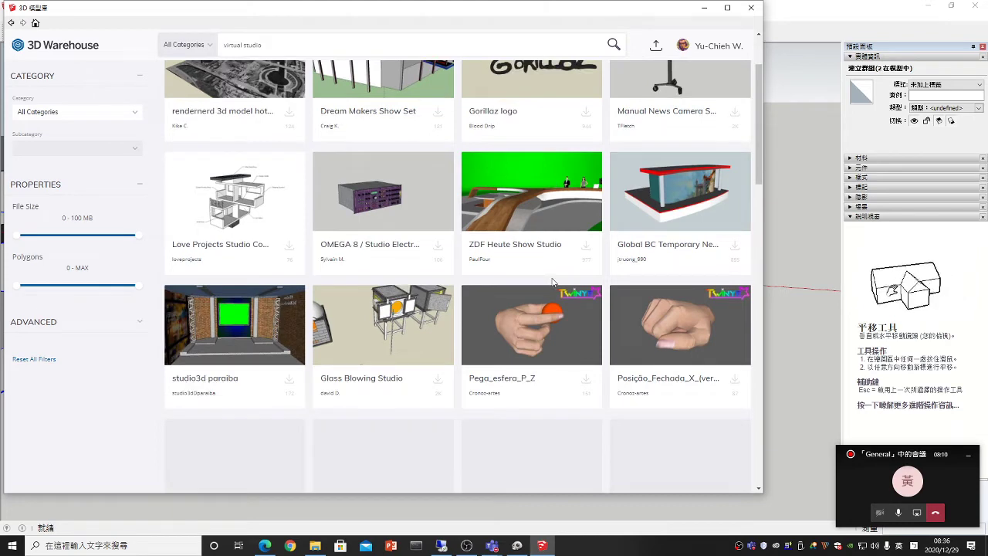
pyautogui.click(726, 189)
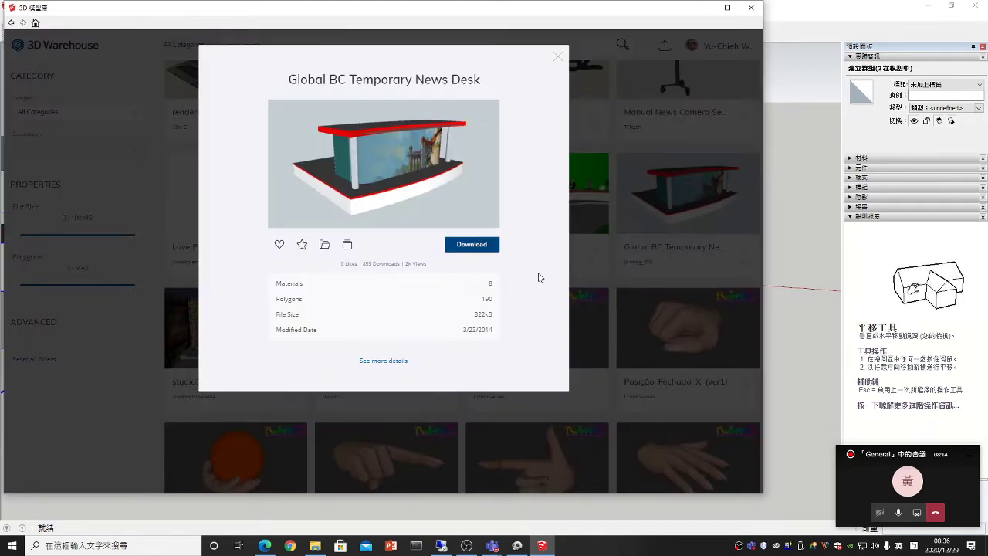
# Download the news desk into the model and place it beside the studio set
pyautogui.click(475, 246)
pyautogui.click(338, 276)
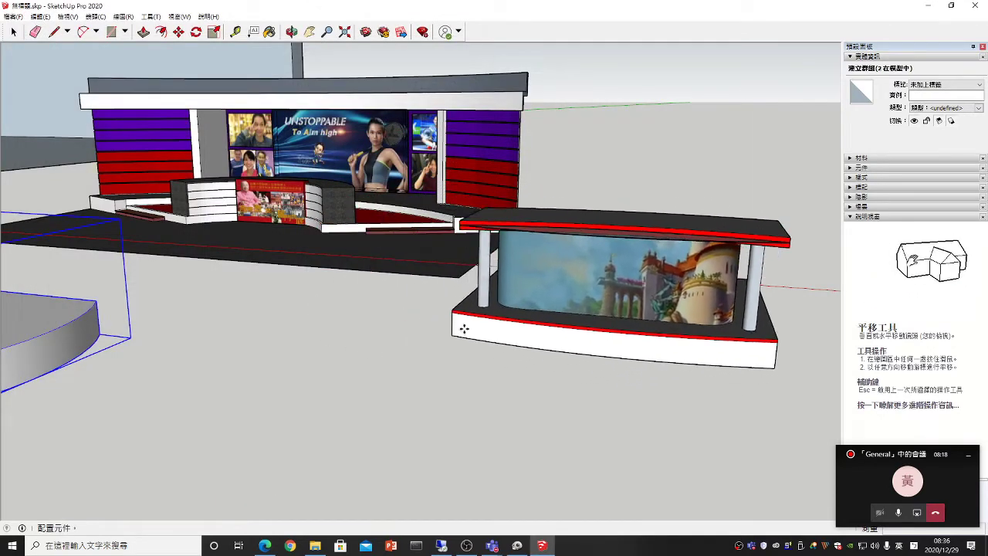
pyautogui.click(506, 292)
pyautogui.moveTo(506, 292); pyautogui.dragTo(343, 228, button='middle')
pyautogui.press('space')
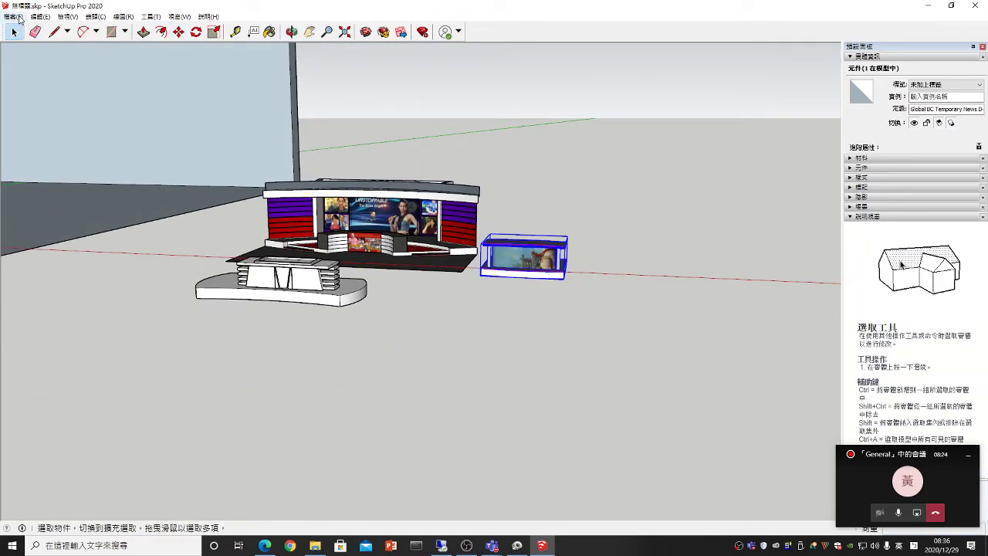
pyautogui.click(13, 16)
pyautogui.moveTo(154, 152)
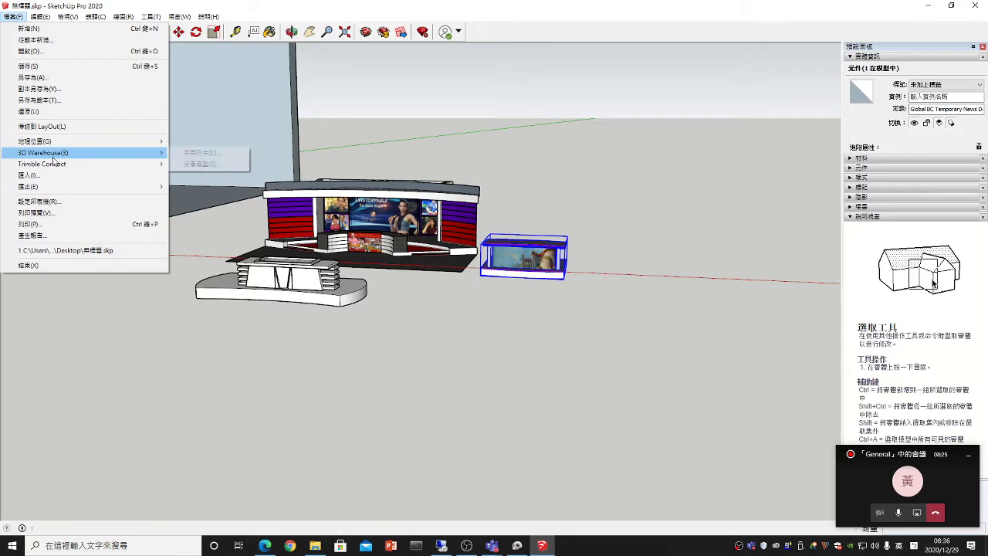
pyautogui.click(232, 164)
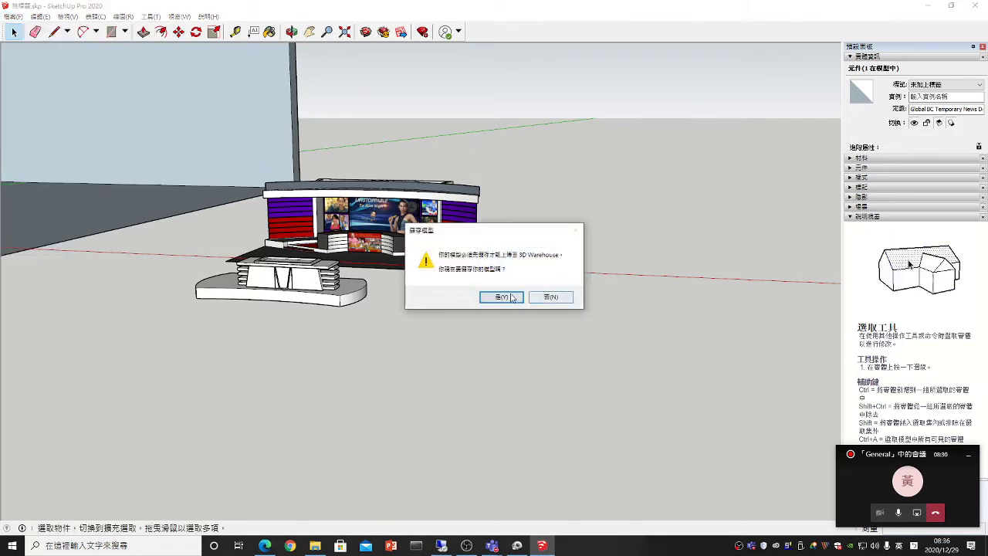
pyautogui.click(551, 297)
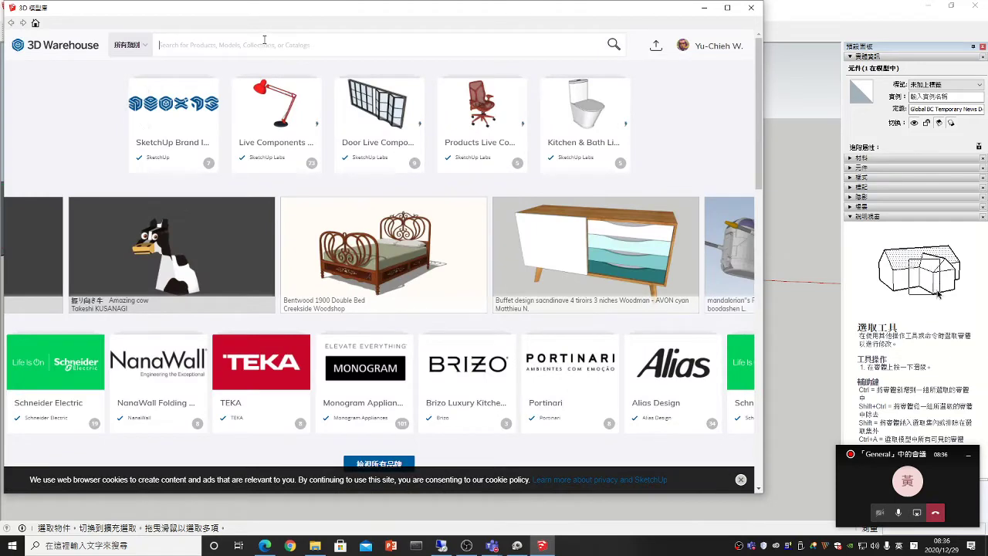
pyautogui.click(264, 40)
pyautogui.write('virtual studio')
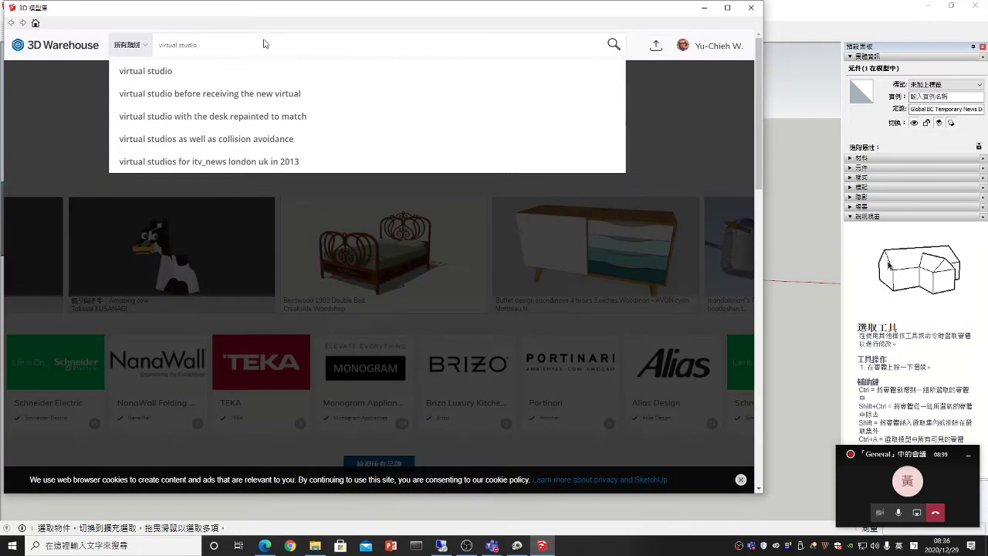
pyautogui.press('Return')
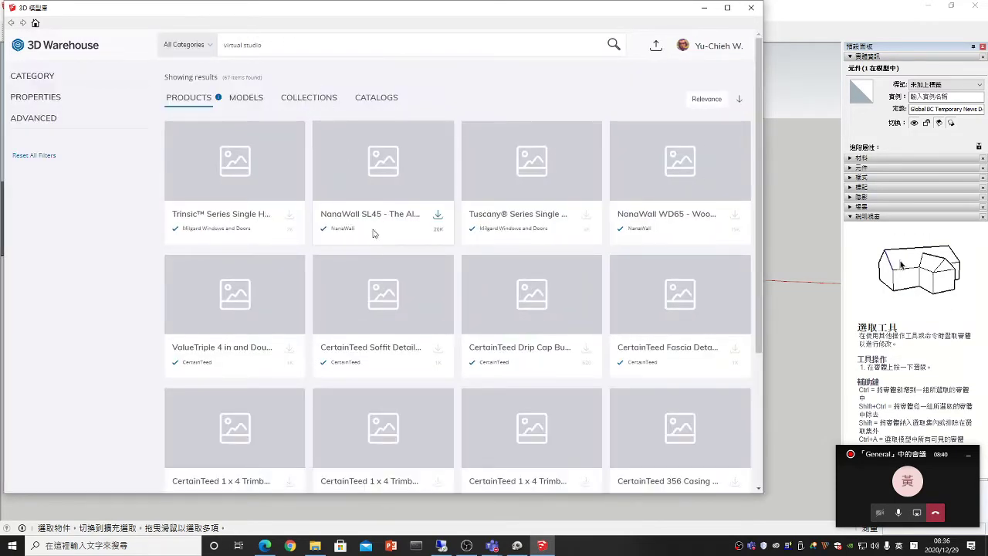
pyautogui.click(237, 98)
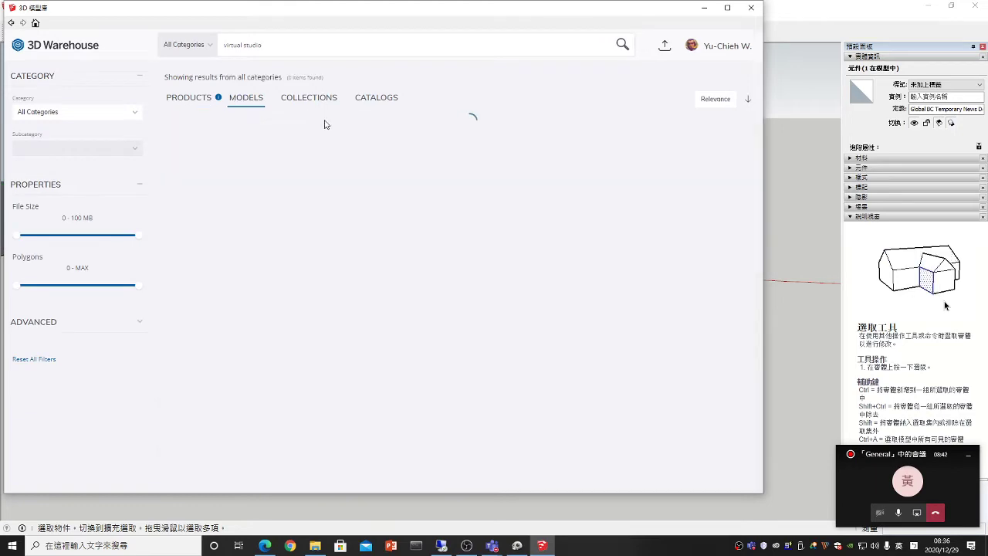
pyautogui.scroll(-1, 517, 247)
pyautogui.scroll(-5, 518, 247)
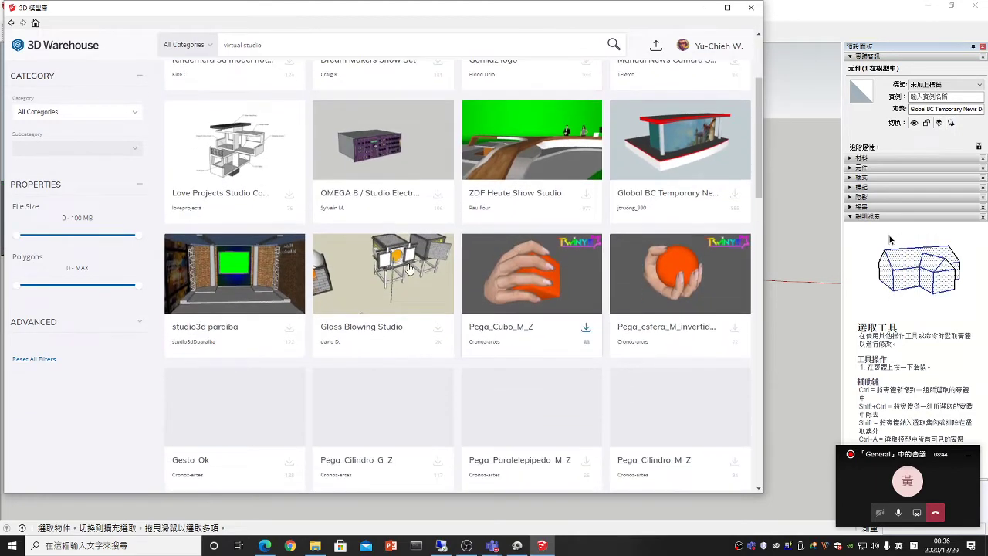
pyautogui.scroll(-4, 296, 267)
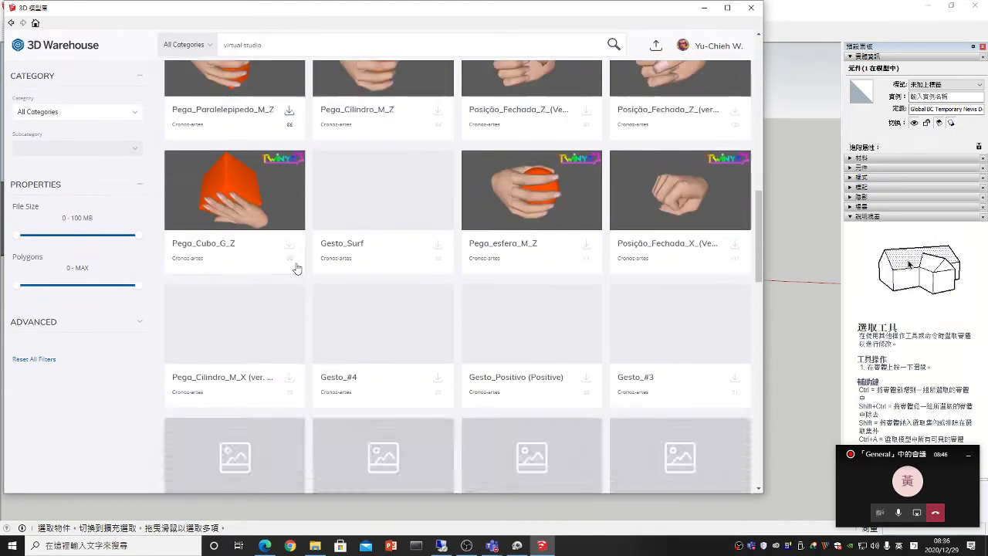
pyautogui.scroll(-3, 297, 264)
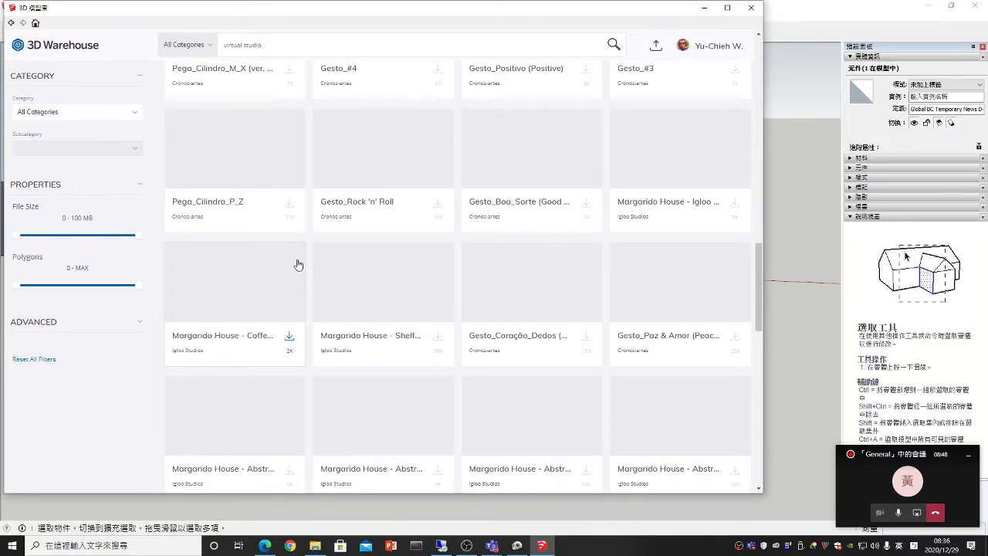
pyautogui.scroll(3, 298, 265)
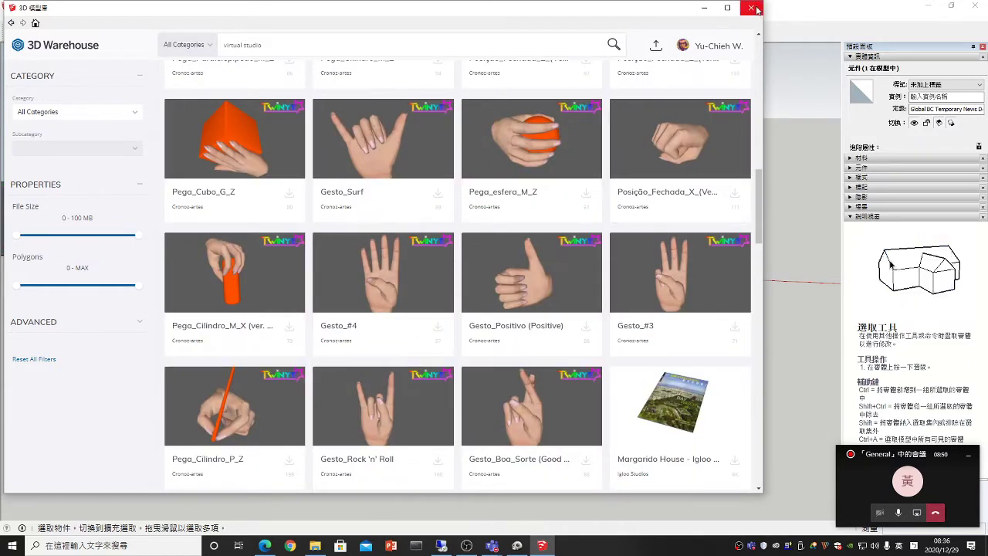
pyautogui.click(752, 9)
pyautogui.moveTo(325, 309); pyautogui.dragTo(309, 320, button='middle')
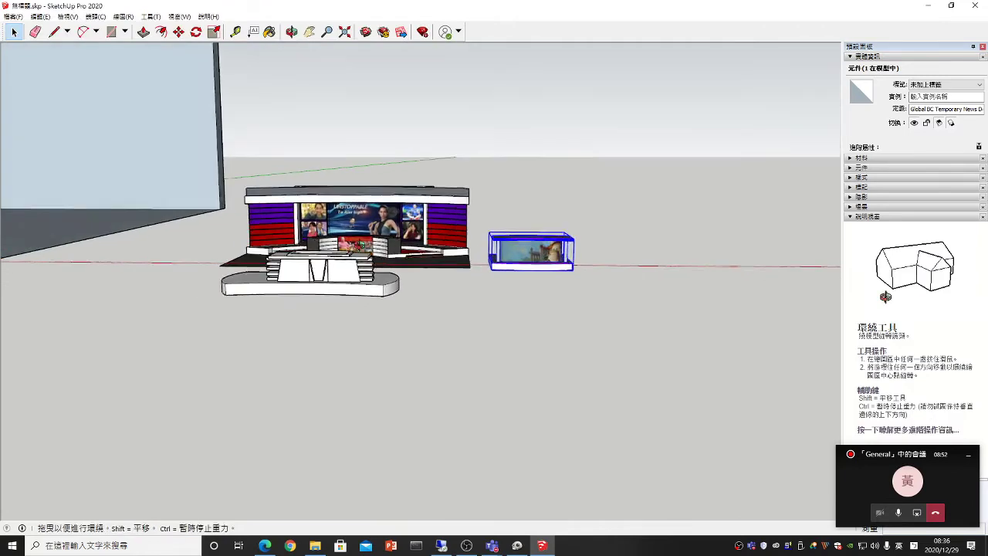
pyautogui.scroll(4, 305, 318)
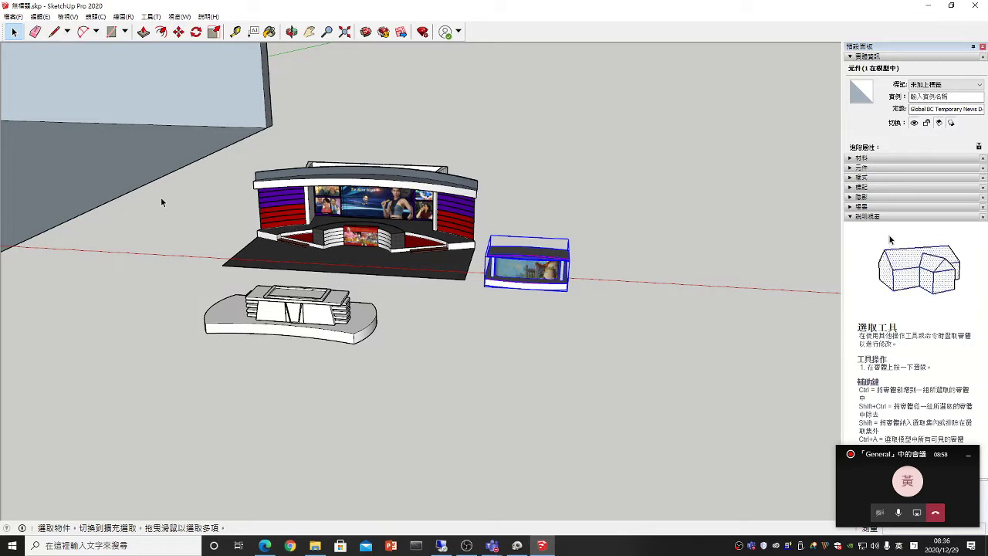
pyautogui.press('h')
pyautogui.moveTo(209, 183); pyautogui.dragTo(718, 238)
pyautogui.scroll(-3, 474, 229)
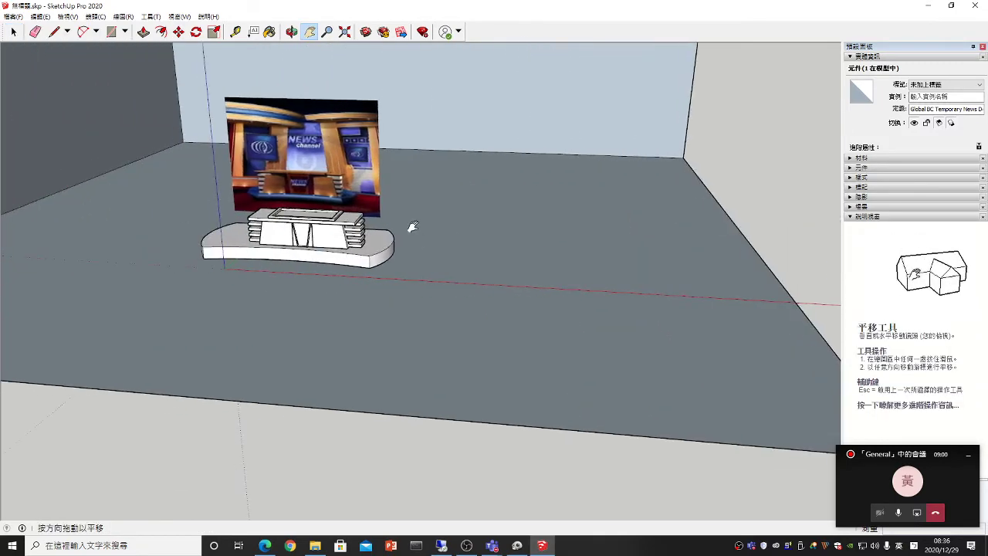
pyautogui.scroll(2, 408, 223)
pyautogui.moveTo(409, 197); pyautogui.dragTo(390, 225)
pyautogui.scroll(3, 426, 218)
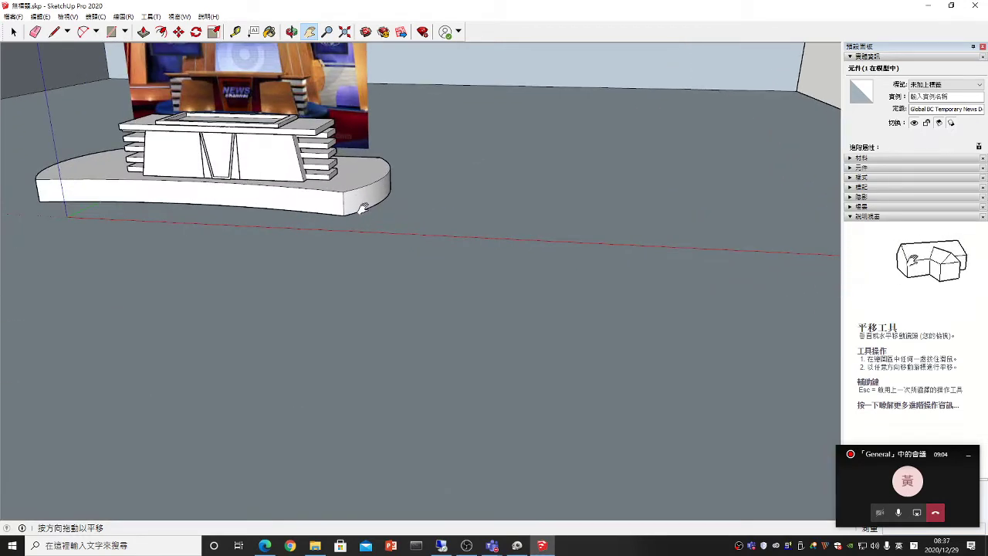
pyautogui.scroll(3, 593, 248)
pyautogui.scroll(-8, 593, 249)
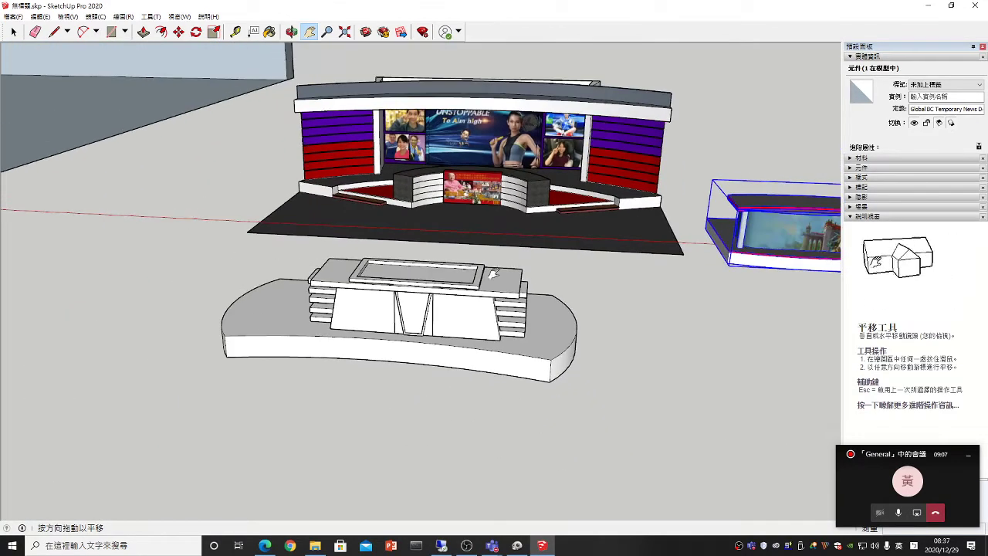
pyautogui.moveTo(493, 273); pyautogui.dragTo(654, 279, button='middle')
pyautogui.scroll(6, 654, 280)
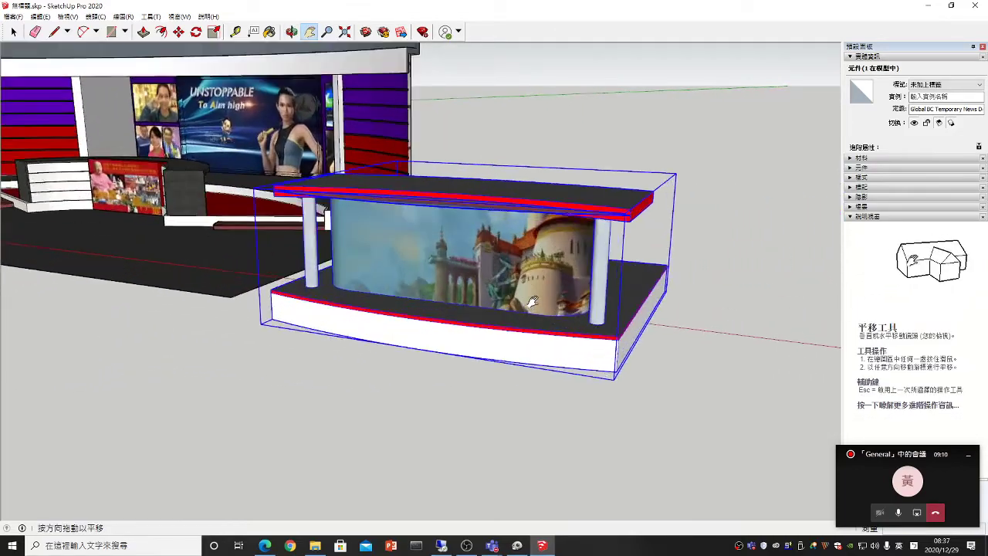
pyautogui.moveTo(459, 310); pyautogui.dragTo(598, 280)
pyautogui.scroll(-5, 525, 228)
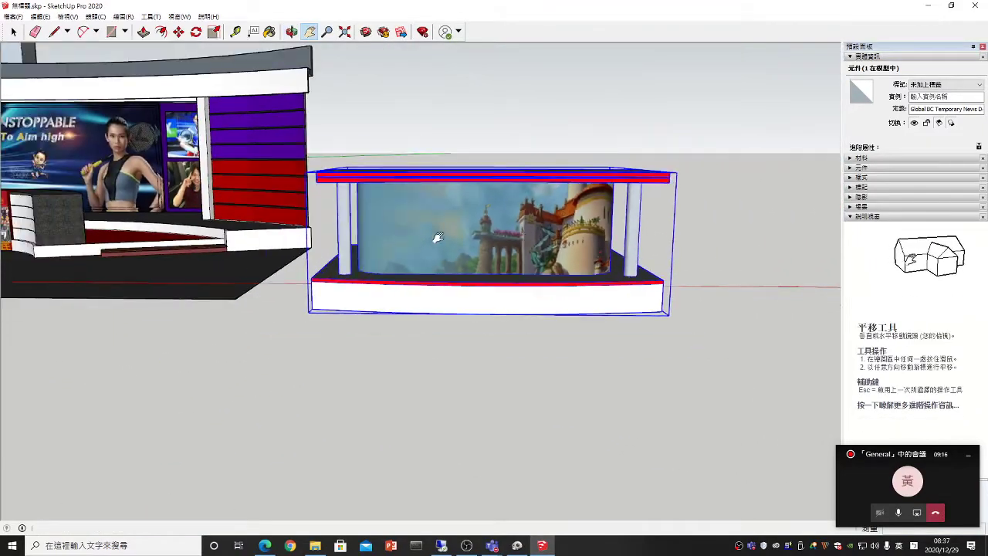
pyautogui.keyDown('shift'); pyautogui.moveTo(435, 236); pyautogui.dragTo(304, 231); pyautogui.keyUp('shift')
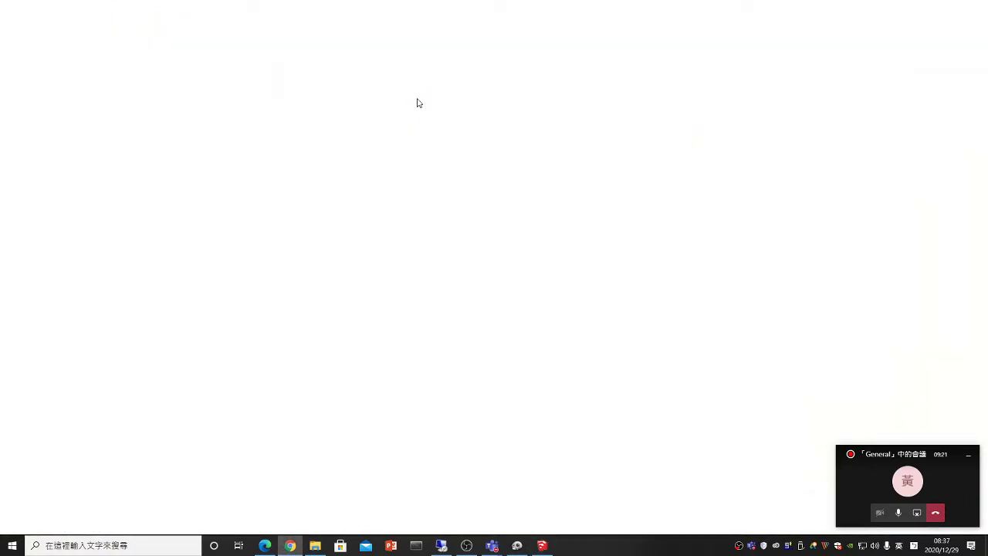
# Search Google for 'mcu' from the address bar and return to its web results
pyautogui.click(286, 28)
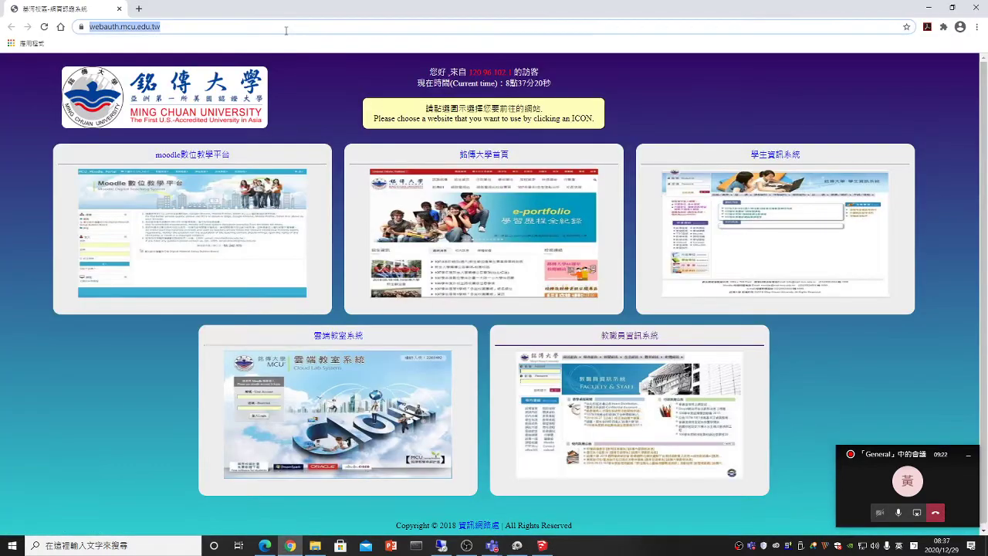
pyautogui.write('mcu')
pyautogui.press('Return')
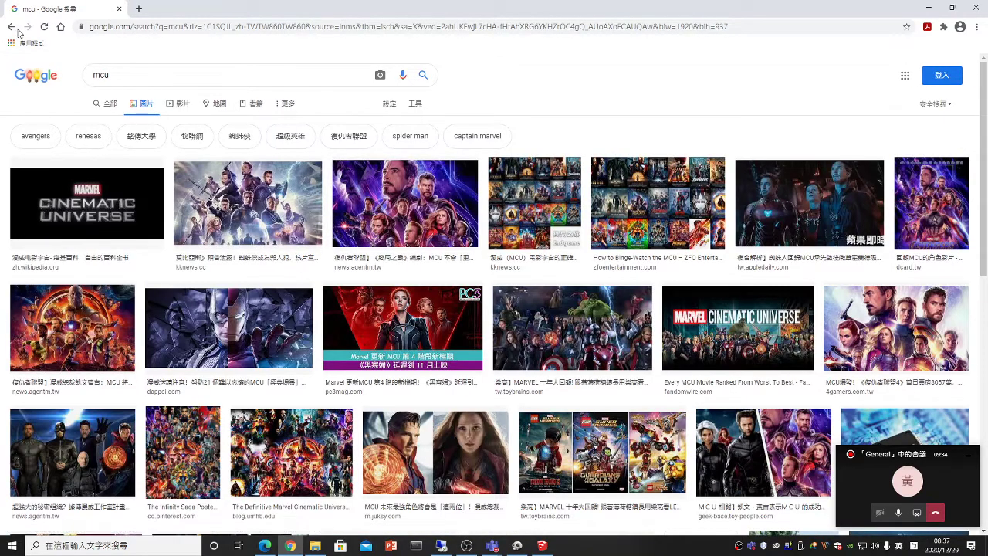
pyautogui.click(11, 27)
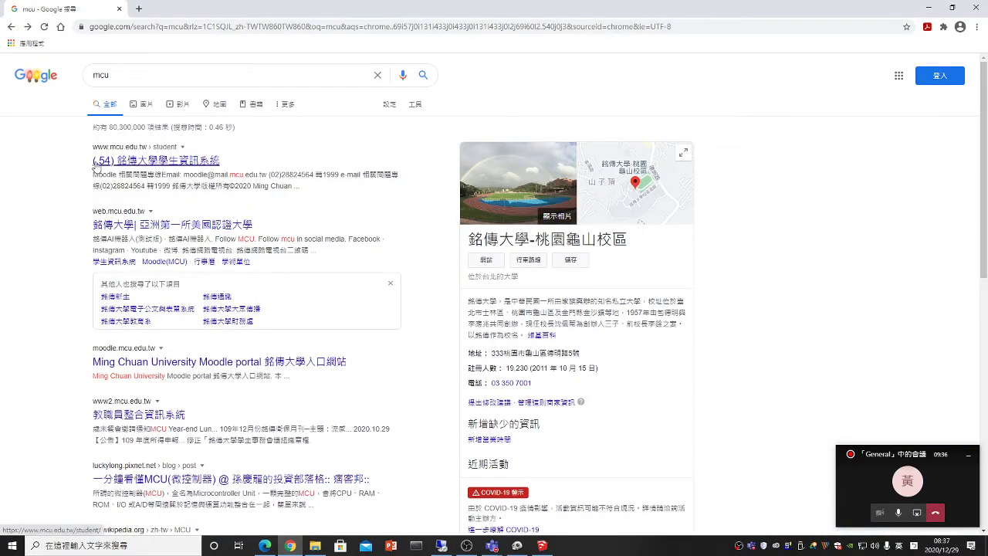
pyautogui.moveTo(102, 226); pyautogui.dragTo(92, 144)
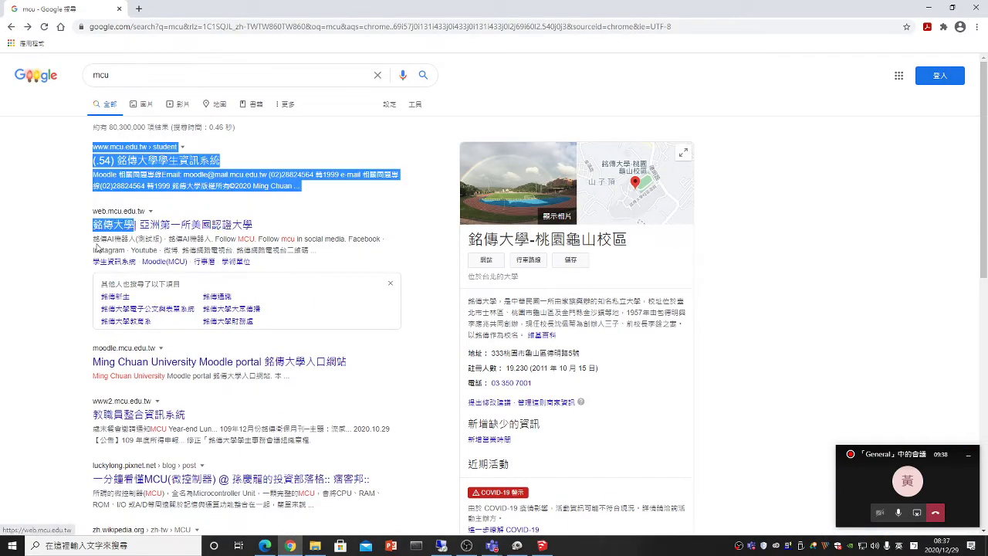
pyautogui.click(92, 243)
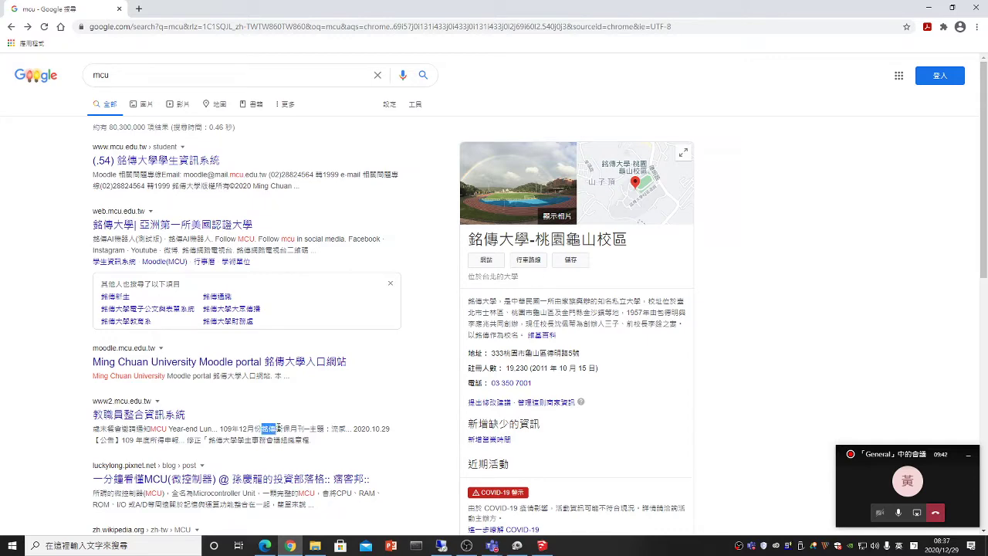
# Try another search, go back to the mcu results, and select the query to retype it
pyautogui.click(170, 76)
pyautogui.hotkey('ctrl', 'a')
pyautogui.write('v')
pyautogui.press('Return')
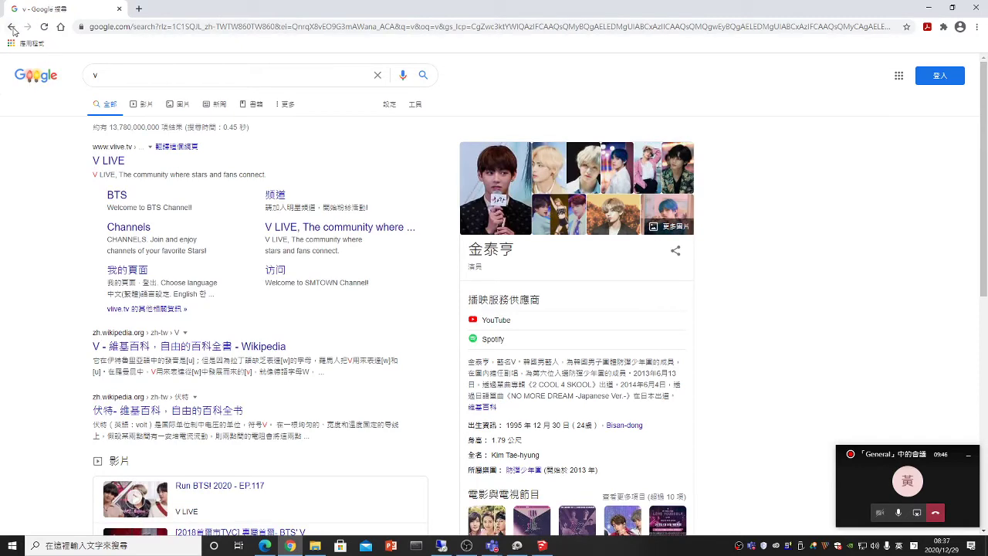
pyautogui.click(11, 27)
pyautogui.click(139, 75)
pyautogui.hotkey('ctrl', 'a')
# Search Google Images for 銘傳大學 and preview several Ming Chuan University logo results
pyautogui.write('銘傳')
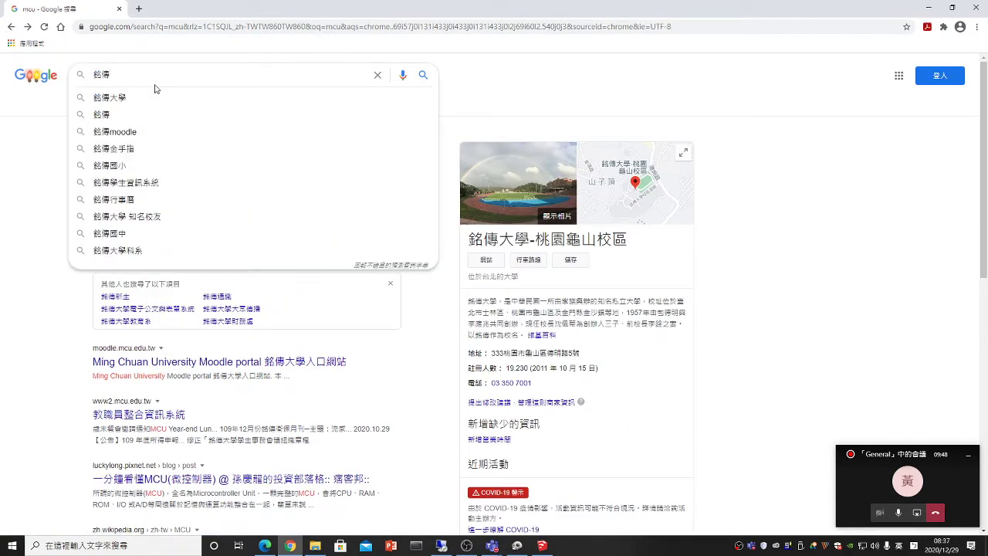
pyautogui.click(155, 90)
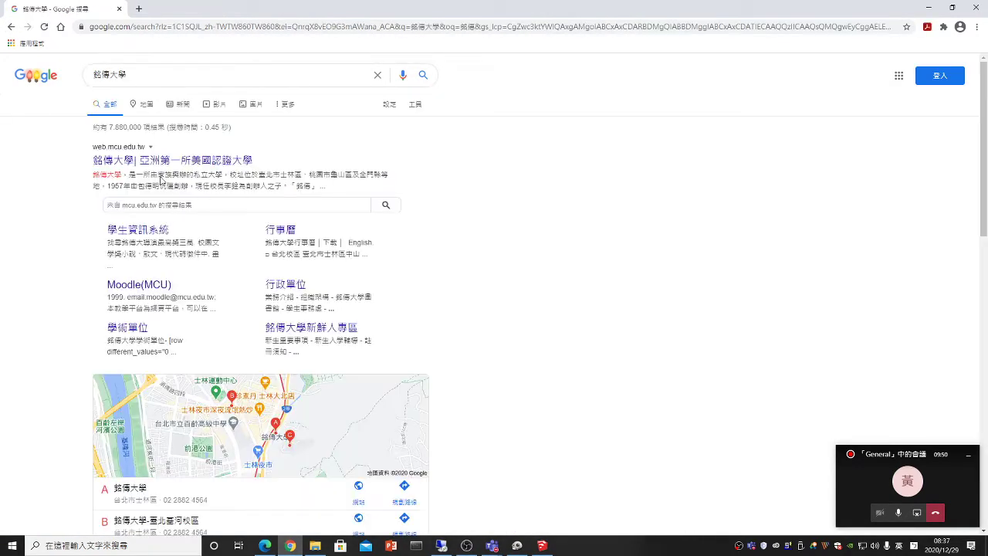
pyautogui.click(252, 104)
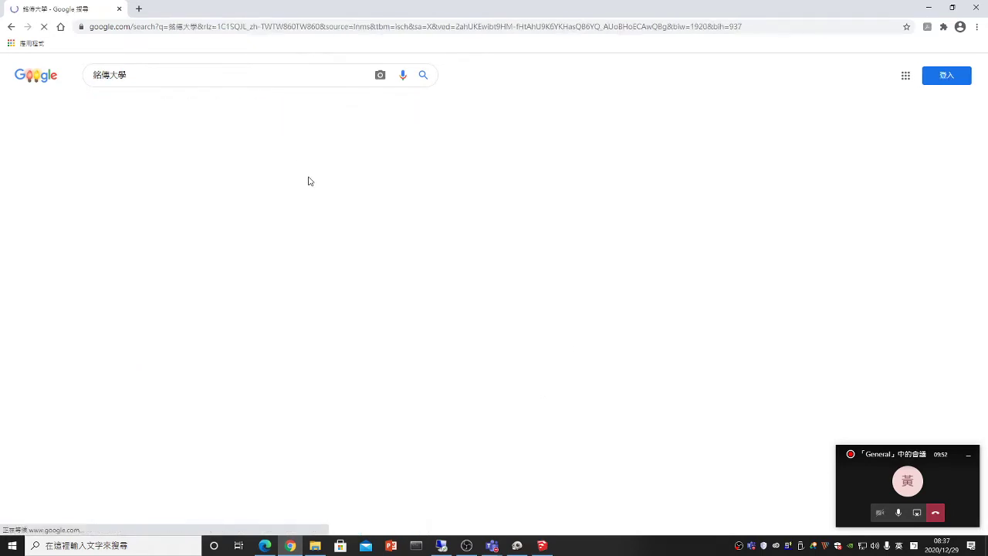
pyautogui.scroll(-3, 561, 290)
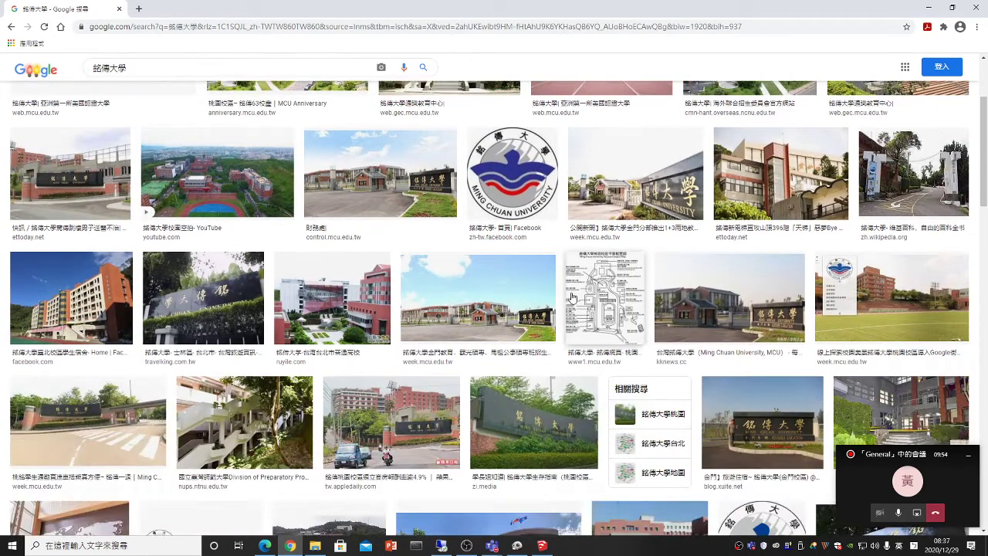
pyautogui.scroll(-3, 572, 298)
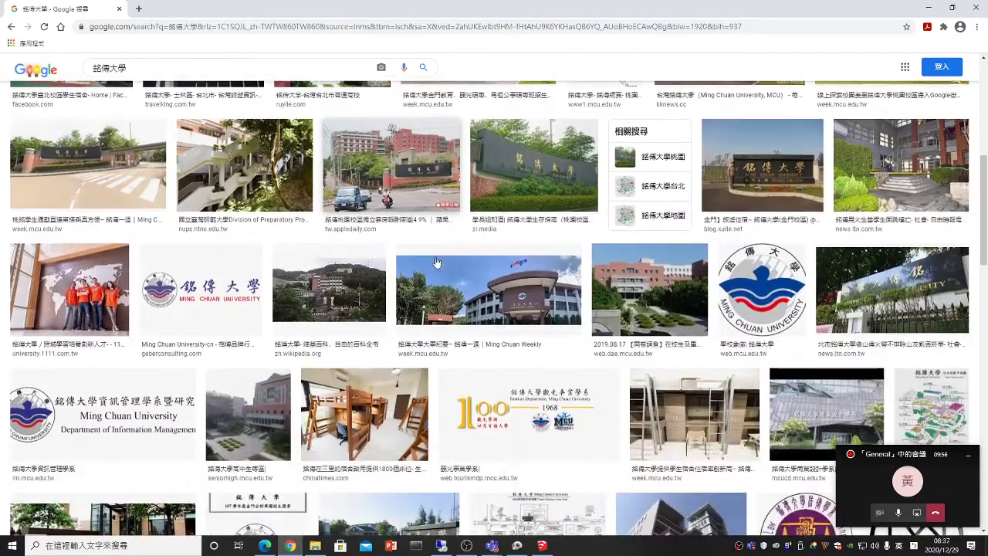
pyautogui.scroll(-3, 709, 330)
pyautogui.scroll(-3, 823, 326)
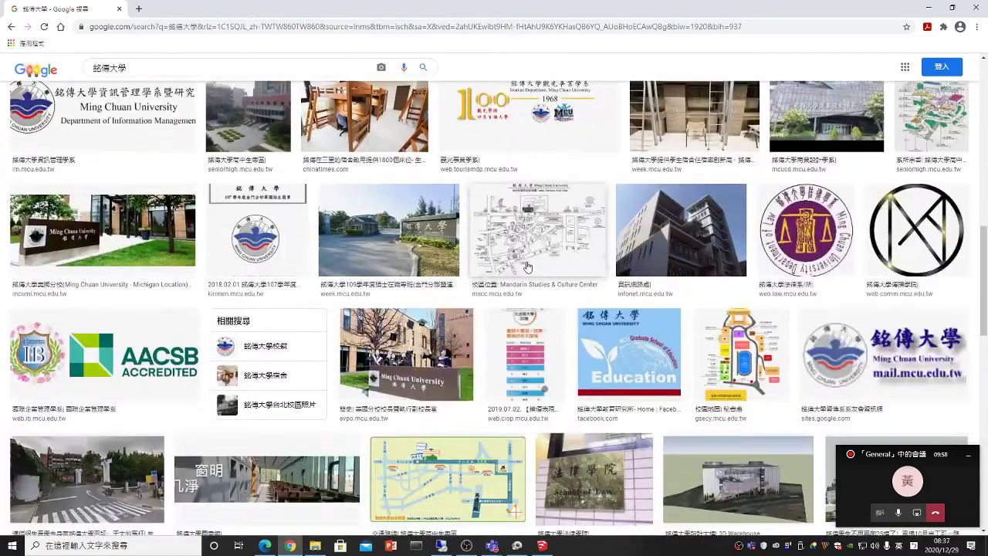
pyautogui.click(858, 355)
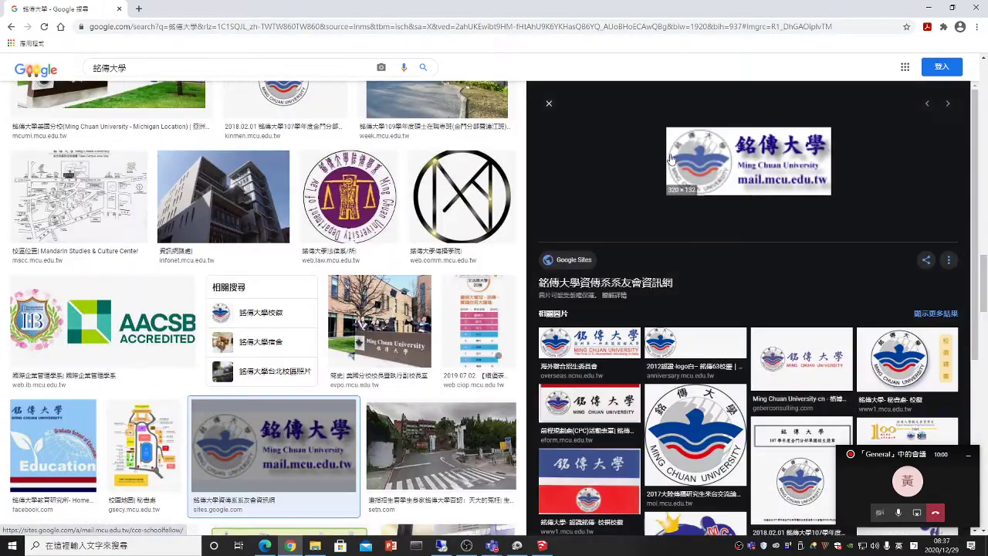
pyautogui.click(625, 330)
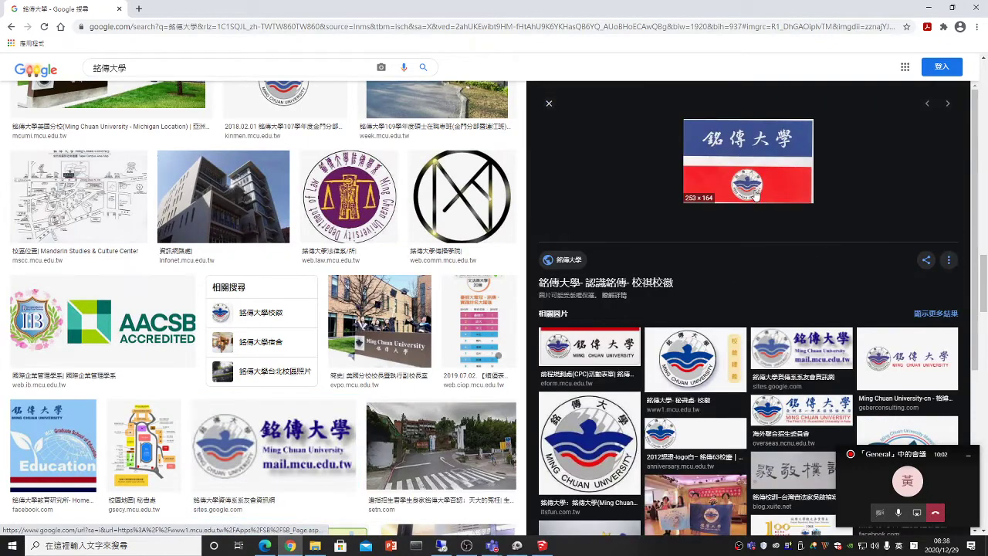
pyautogui.scroll(-2, 758, 190)
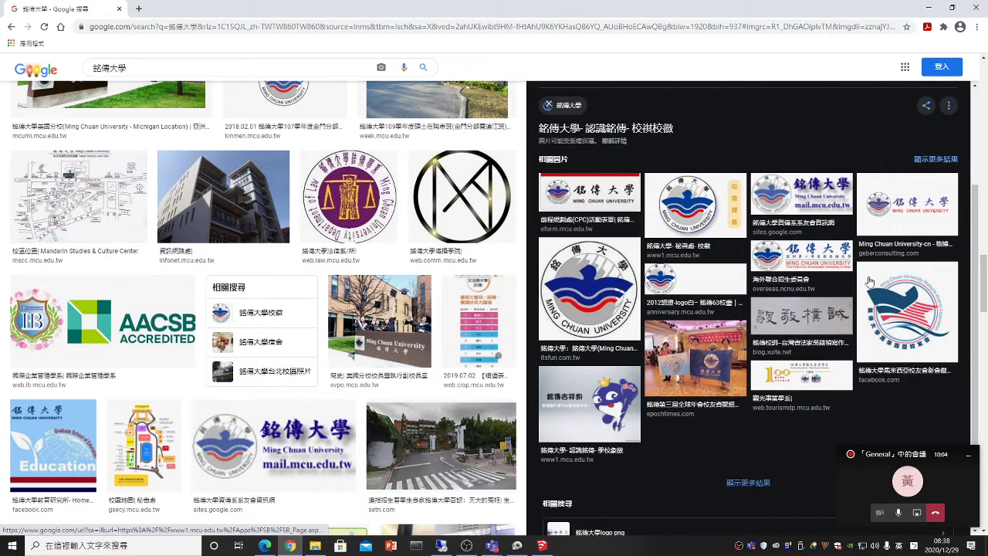
pyautogui.click(592, 199)
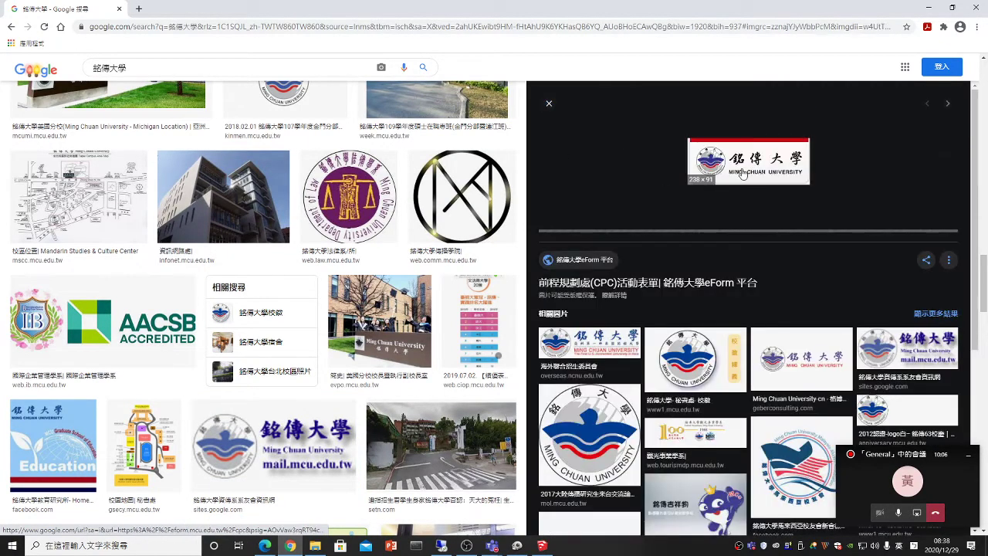
pyautogui.click(594, 363)
# Save the previewed logo to the Desktop as images.jpg and return to SketchUp
pyautogui.rightClick(749, 171)
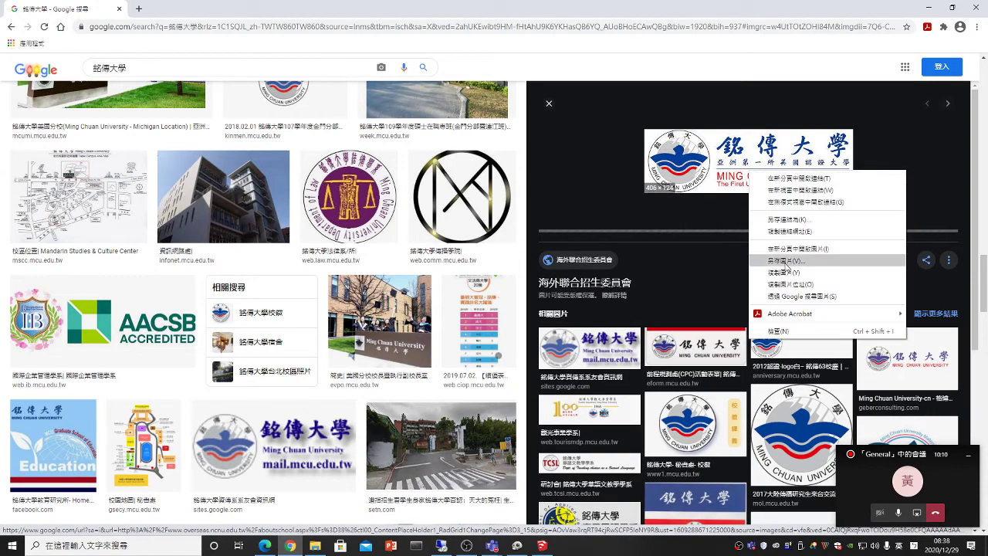
pyautogui.click(785, 261)
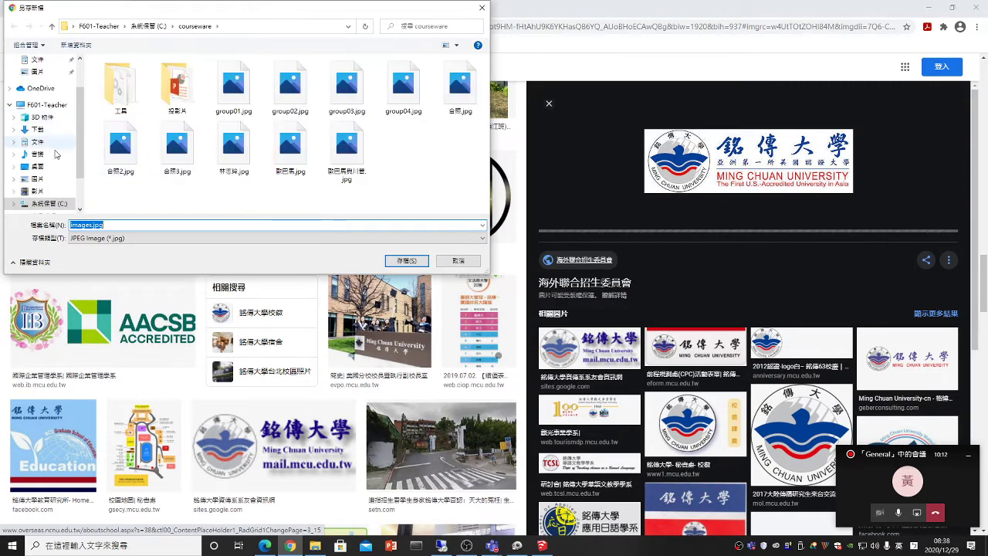
pyautogui.click(45, 167)
pyautogui.click(401, 264)
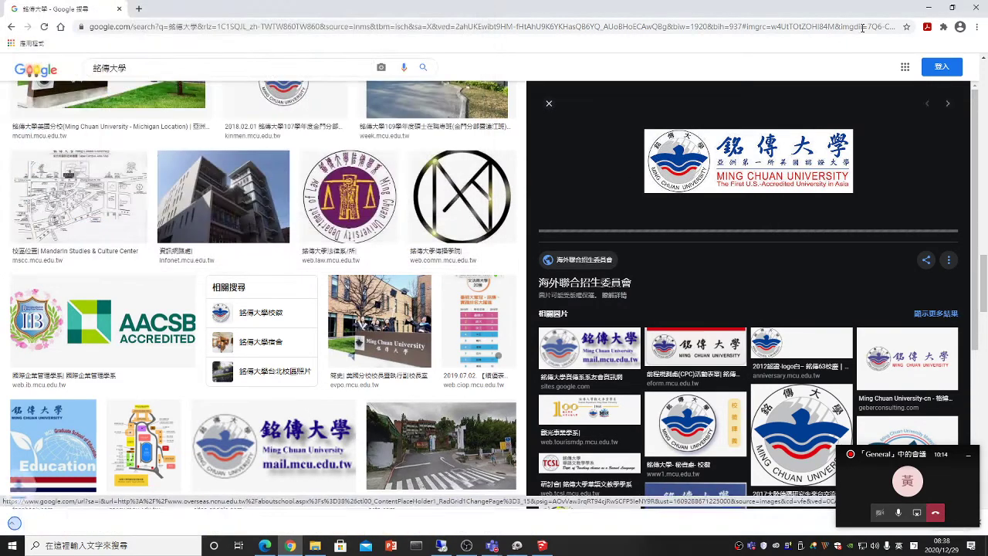
pyautogui.click(542, 545)
pyautogui.scroll(-3, 357, 124)
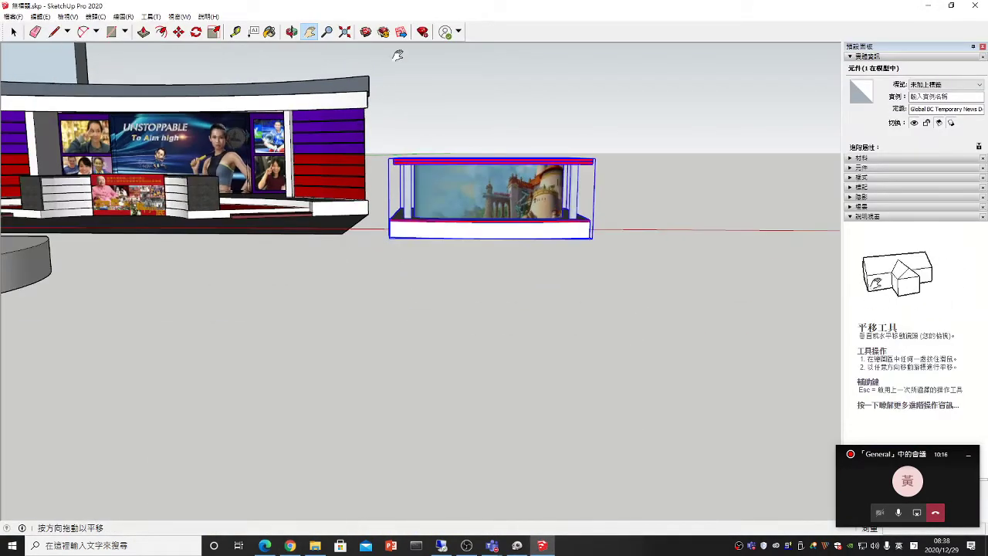
# Select only the picture face on the side desk's front panel
pyautogui.scroll(-2, 481, 207)
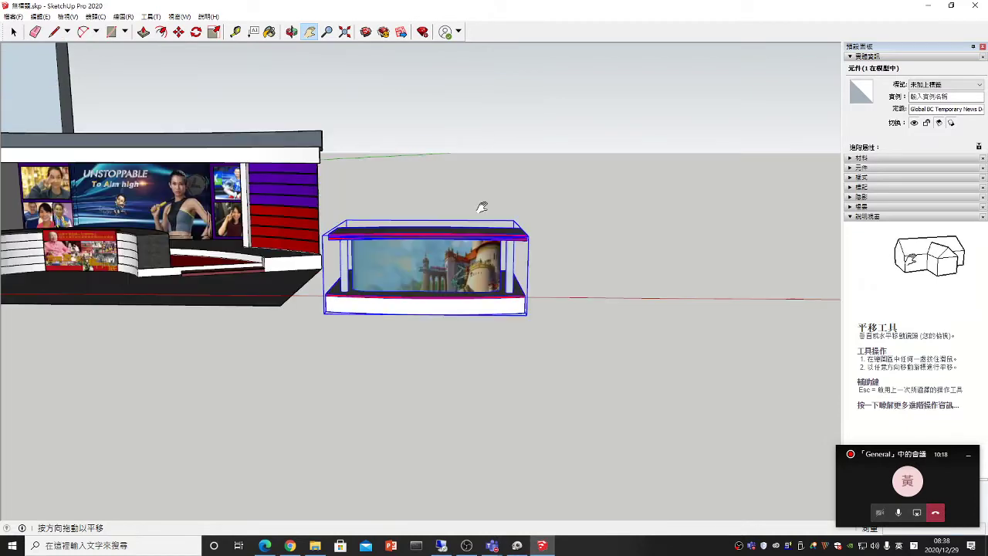
pyautogui.press('space')
pyautogui.tripleClick(451, 279)
pyautogui.click(451, 279)
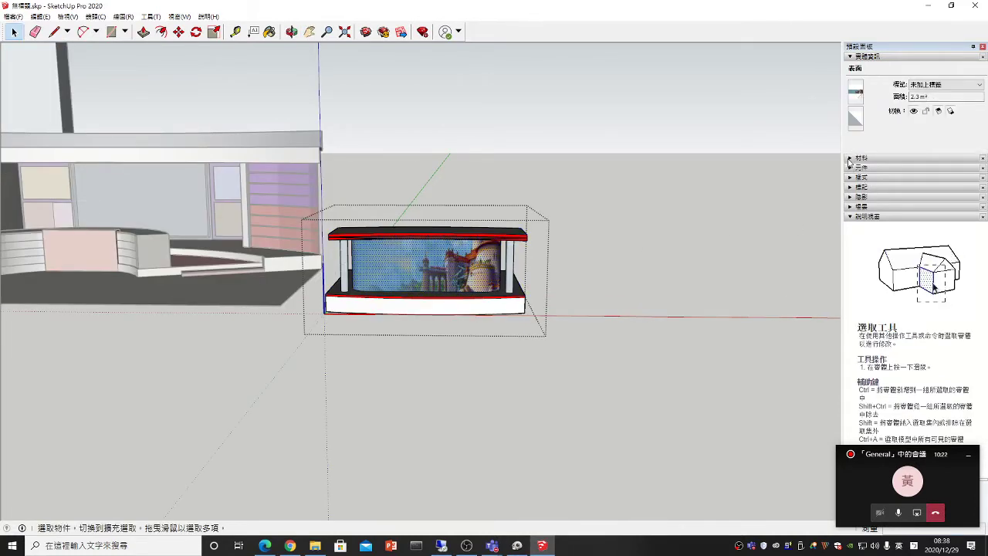
# Create a new material, 材料, using Desktop images.jpg as its texture image
pyautogui.click(850, 159)
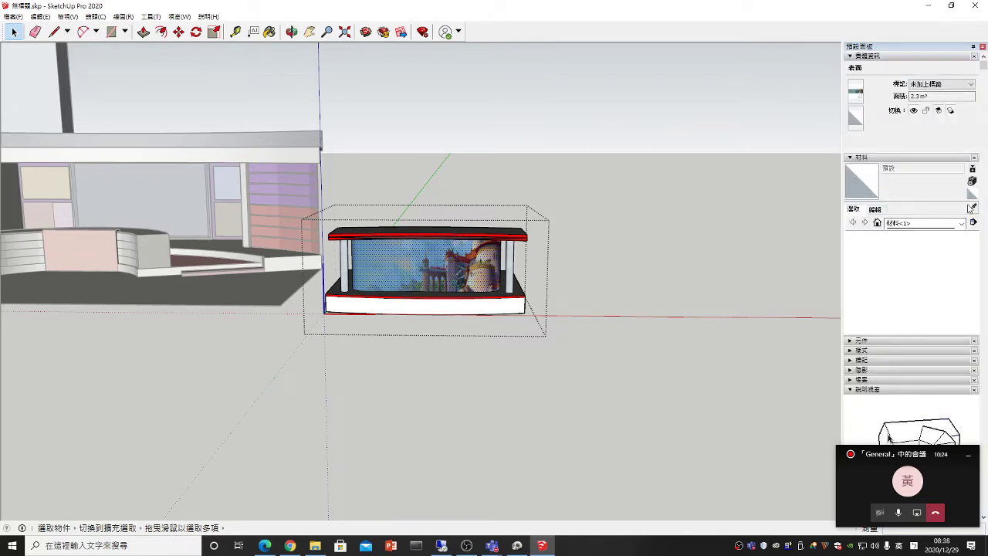
pyautogui.click(972, 180)
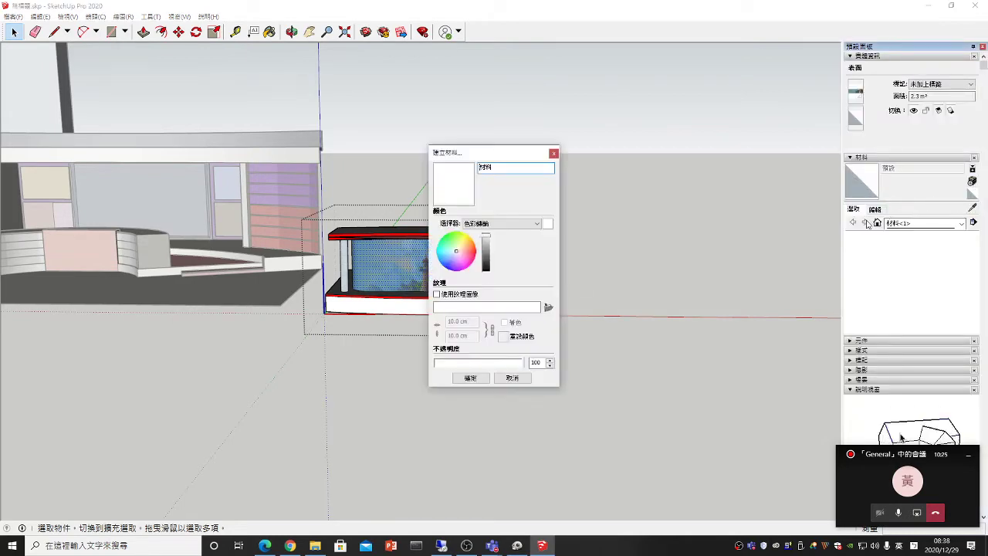
pyautogui.click(548, 308)
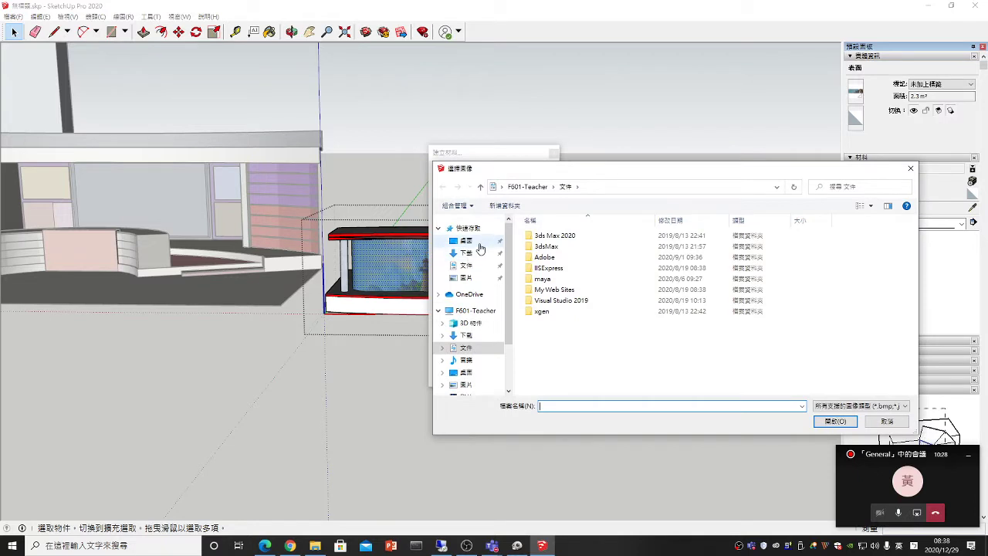
pyautogui.click(478, 242)
pyautogui.doubleClick(681, 280)
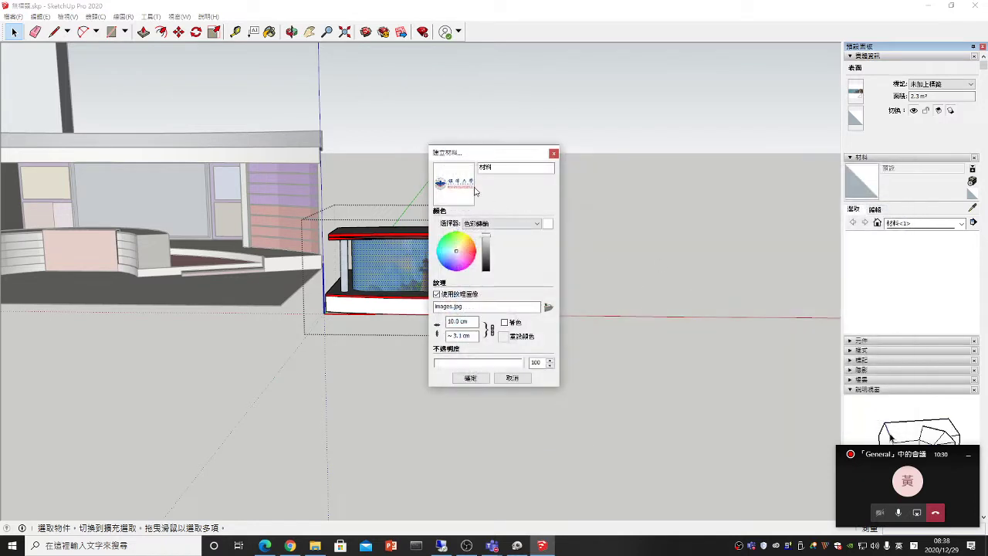
pyautogui.click(470, 378)
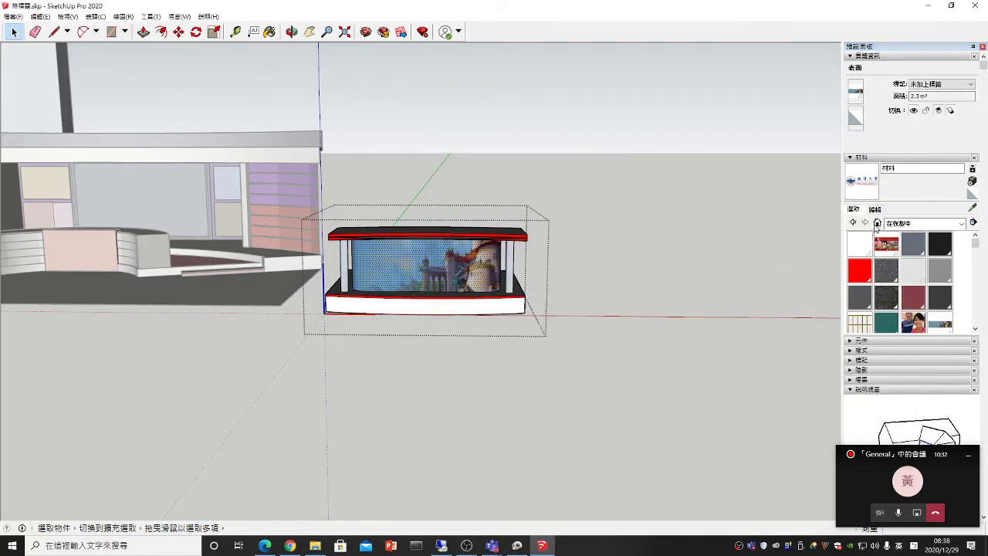
pyautogui.click(871, 191)
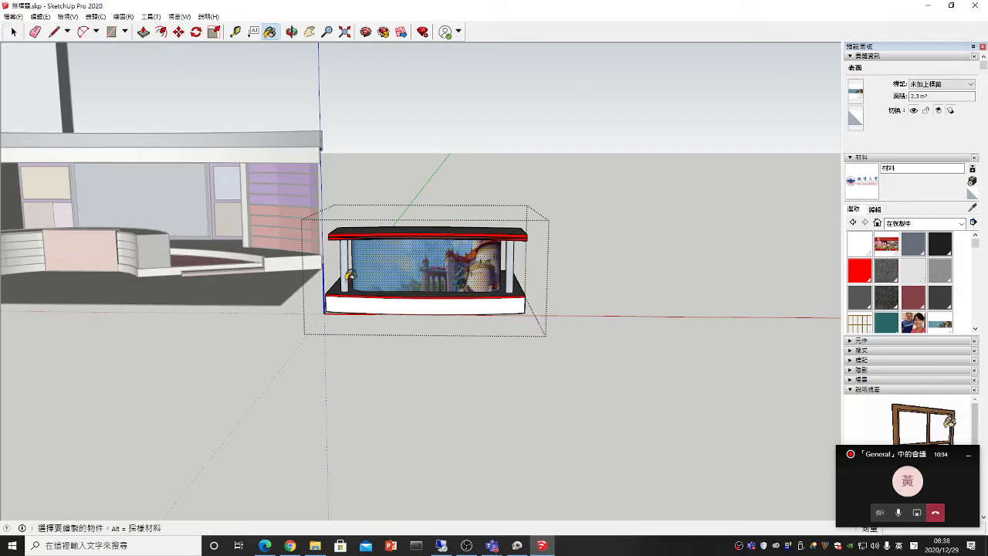
# Paint the desk front panel with 材料 and set the texture width to 200 cm
pyautogui.click(398, 268)
pyautogui.scroll(6, 432, 274)
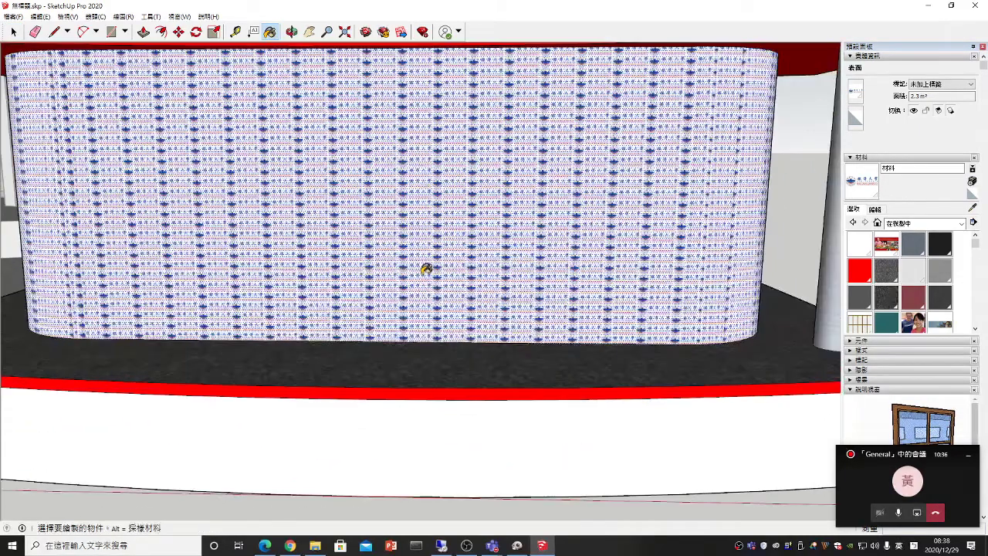
pyautogui.scroll(-5, 426, 268)
pyautogui.click(875, 208)
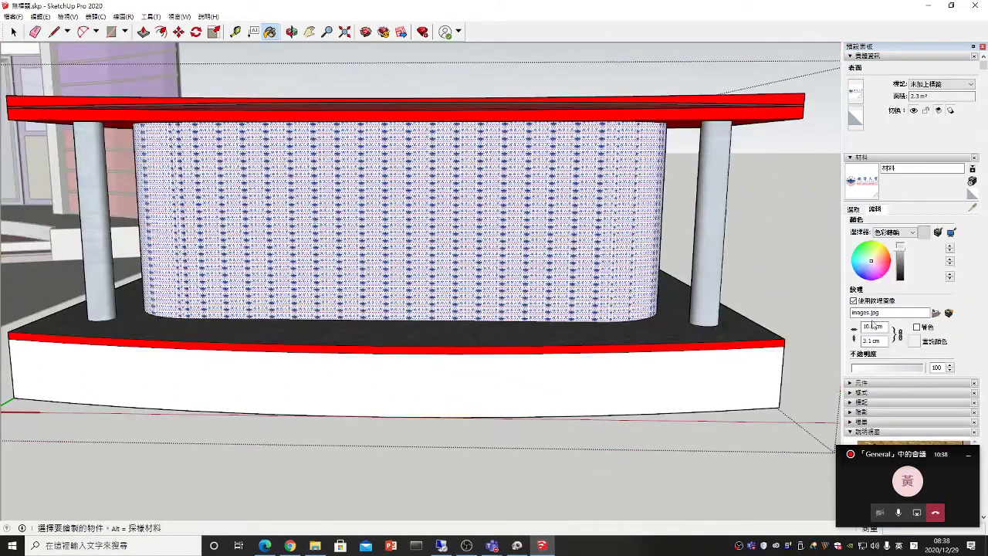
pyautogui.click(870, 327)
pyautogui.write('0')
pyautogui.press('Return')
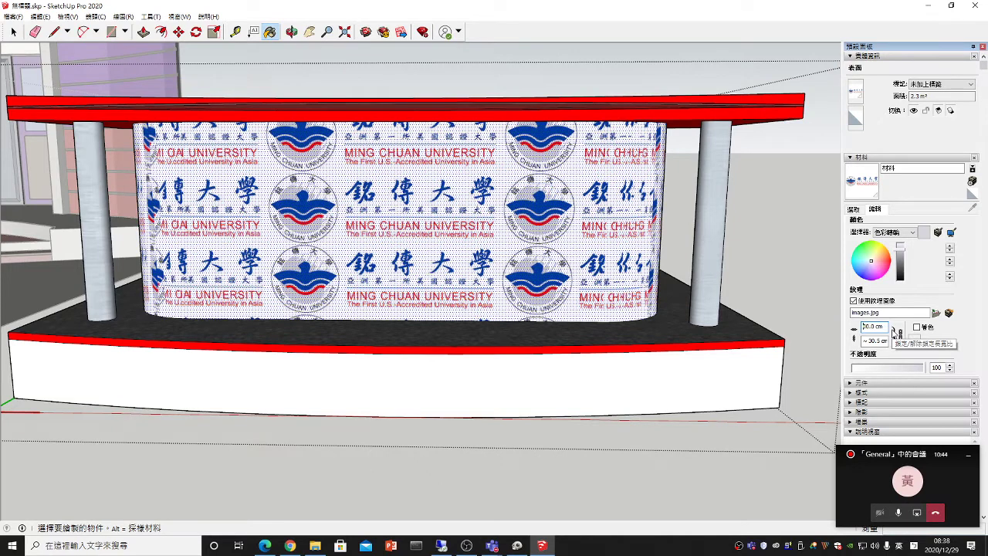
pyautogui.write('3')
pyautogui.press('Return')
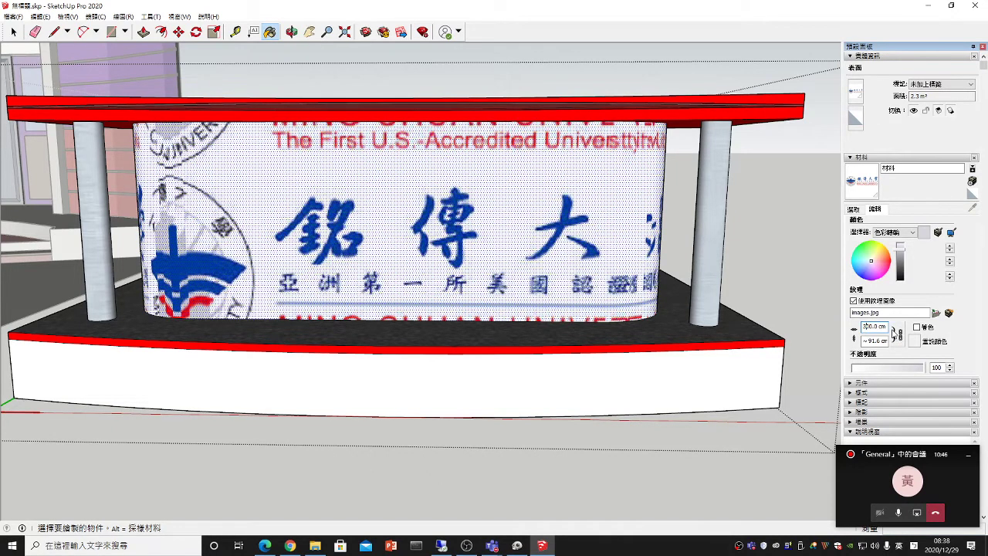
pyautogui.write('2')
pyautogui.press('Return')
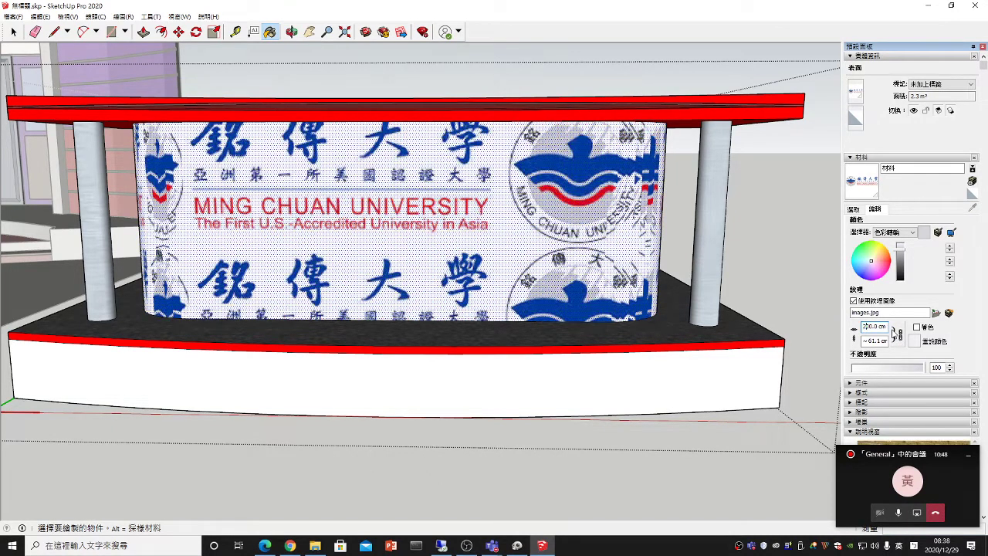
# Inspect the context options for the logo-covered face without choosing any
pyautogui.press('space')
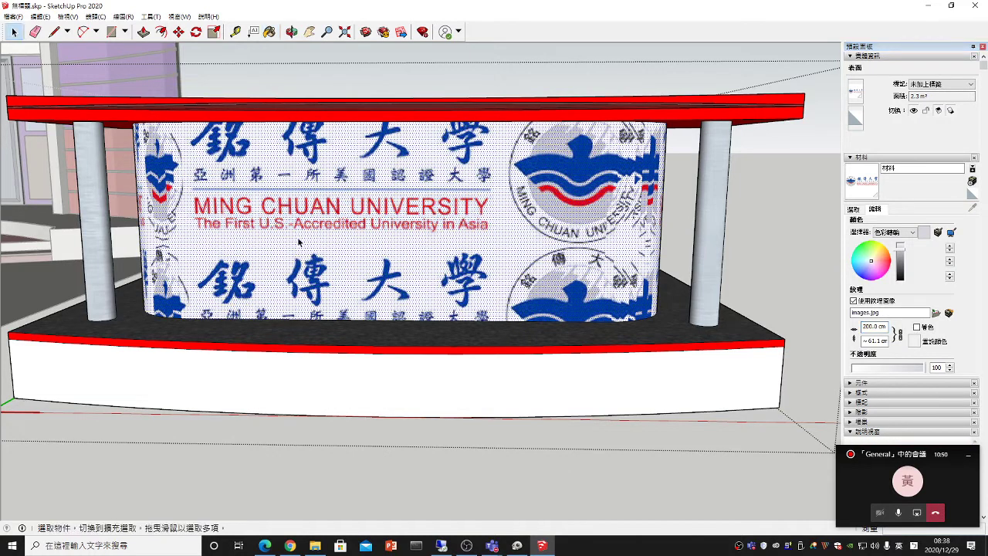
pyautogui.rightClick(302, 240)
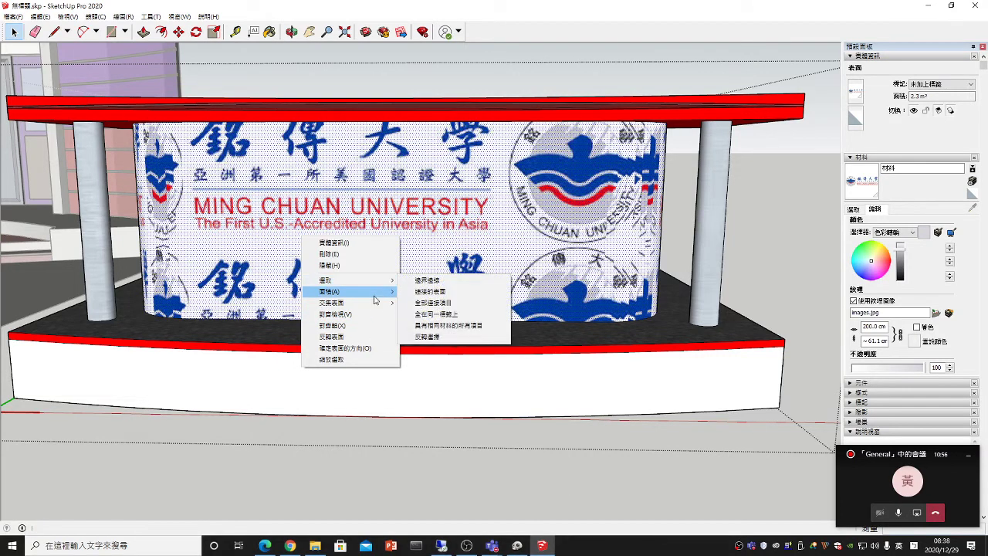
pyautogui.moveTo(373, 306)
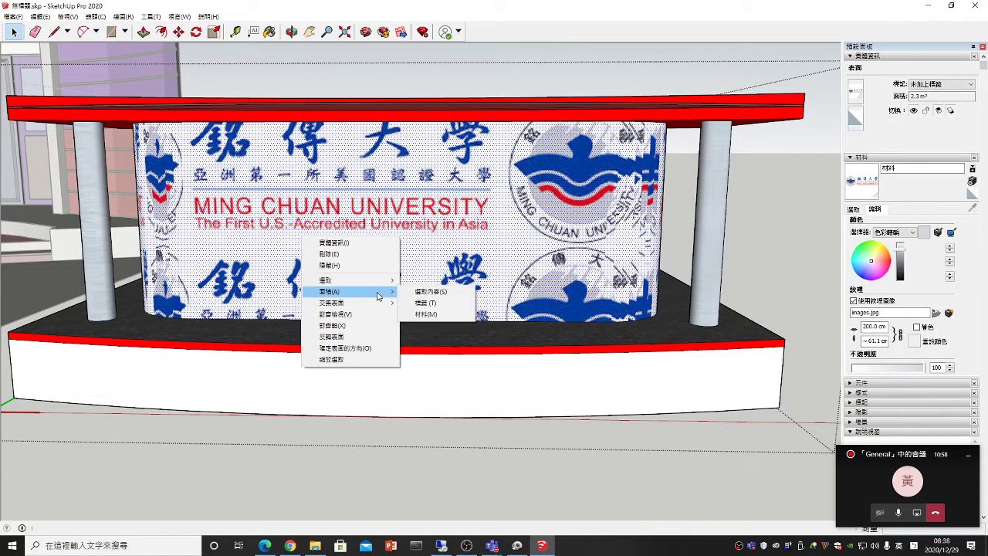
pyautogui.moveTo(332, 283)
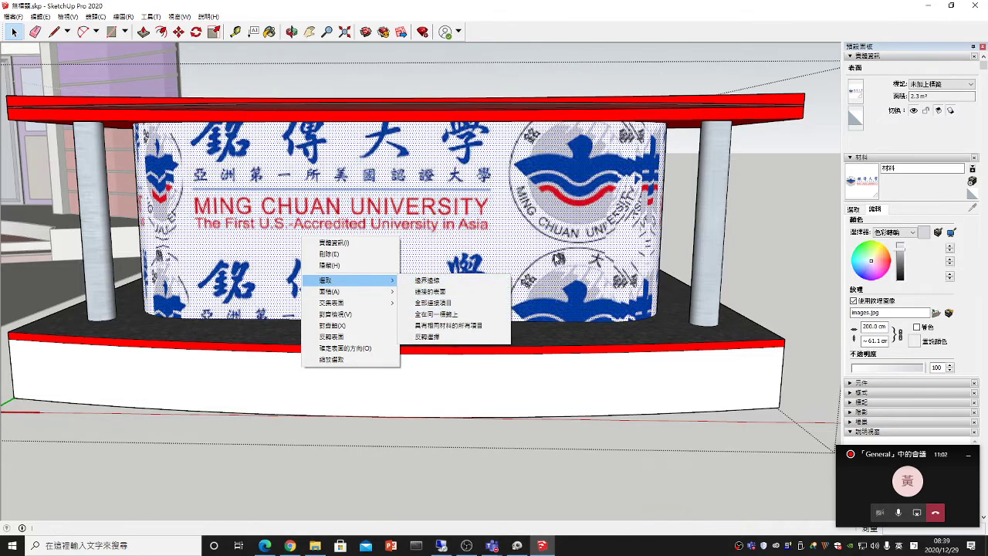
pyautogui.click(556, 259)
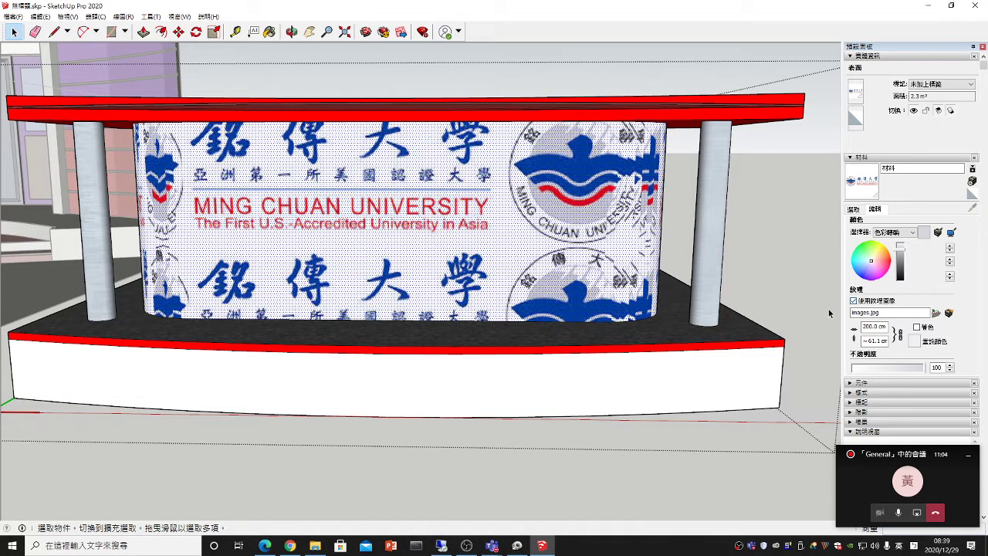
pyautogui.rightClick(314, 195)
pyautogui.moveTo(397, 248)
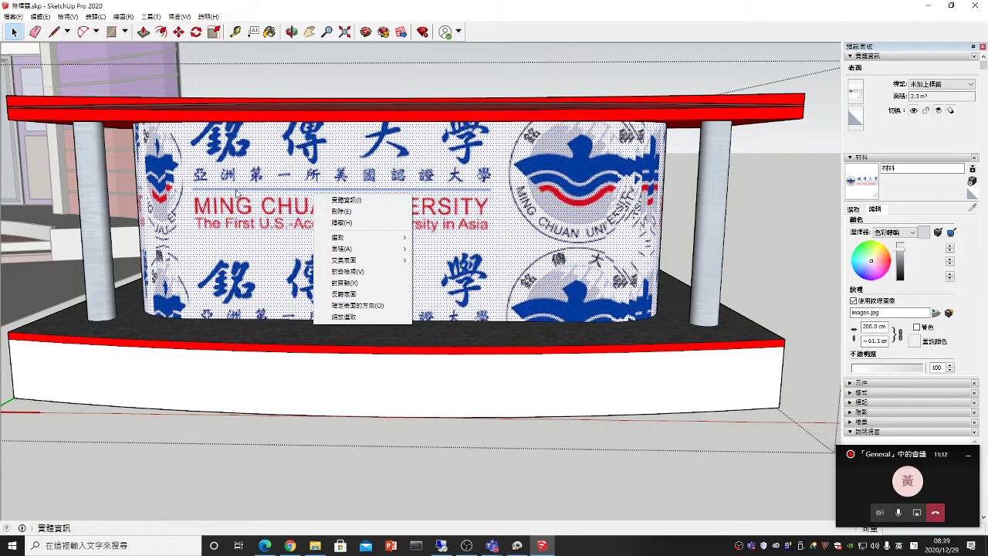
# Clear the selection and frame the stage and side counter in view
pyautogui.click(238, 195)
pyautogui.scroll(-5, 299, 231)
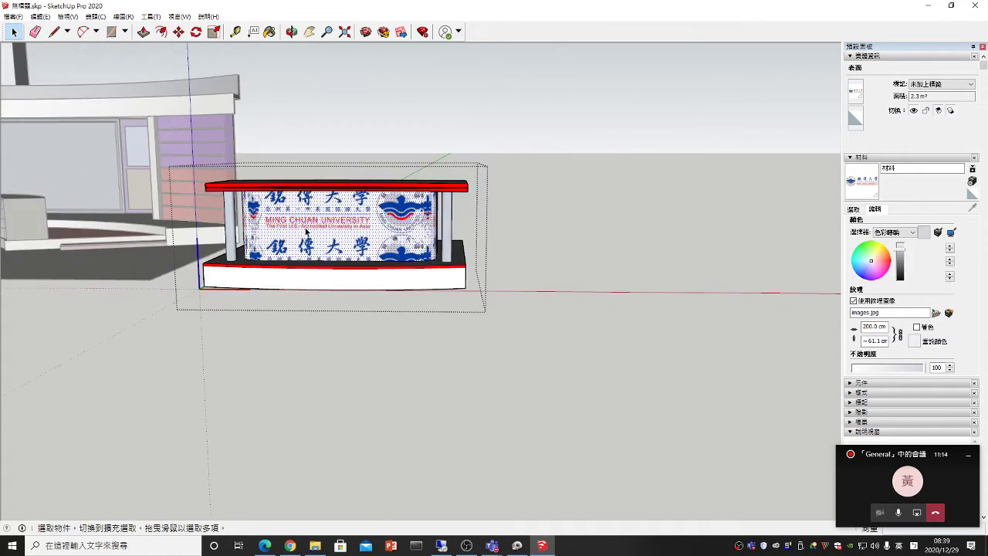
pyautogui.moveTo(304, 223); pyautogui.dragTo(371, 358, button='middle')
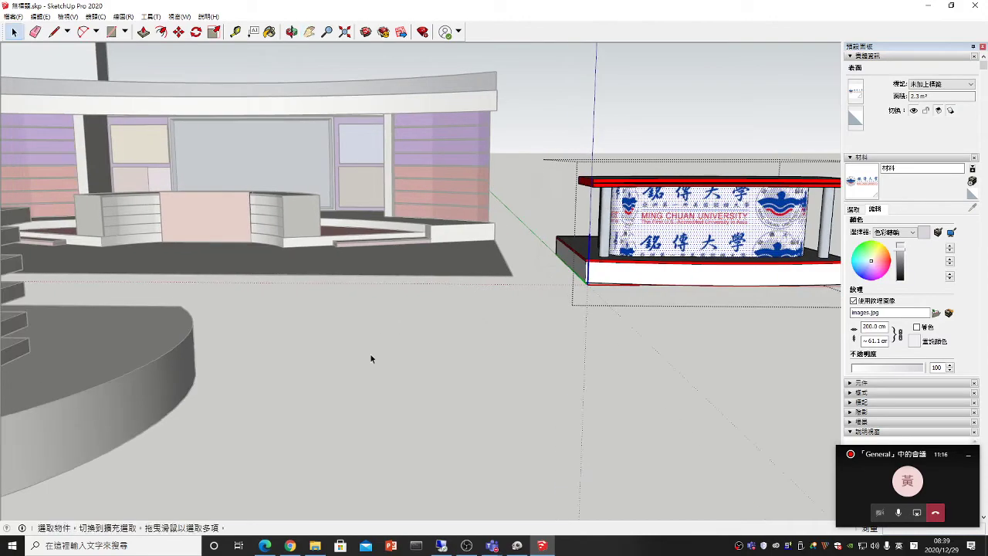
pyautogui.scroll(2, 371, 358)
pyautogui.click(371, 358)
pyautogui.scroll(4, 206, 233)
pyautogui.scroll(3, 207, 231)
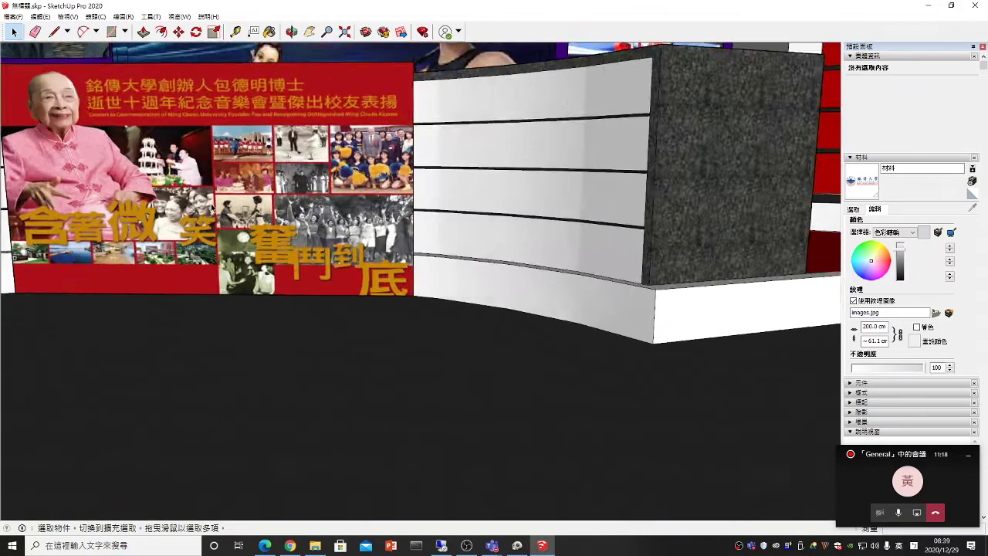
pyautogui.scroll(-6, 270, 193)
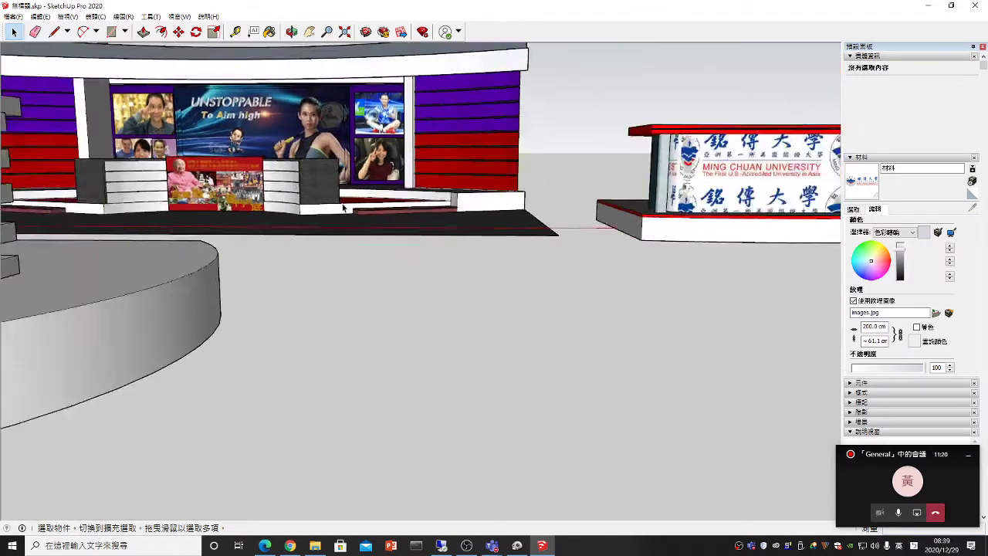
pyautogui.keyDown('shift'); pyautogui.moveTo(455, 226); pyautogui.dragTo(176, 230, button='middle'); pyautogui.keyUp('shift')
# Paste the copied red photo poster onto the counter front
pyautogui.hotkey('ctrl', 'a')
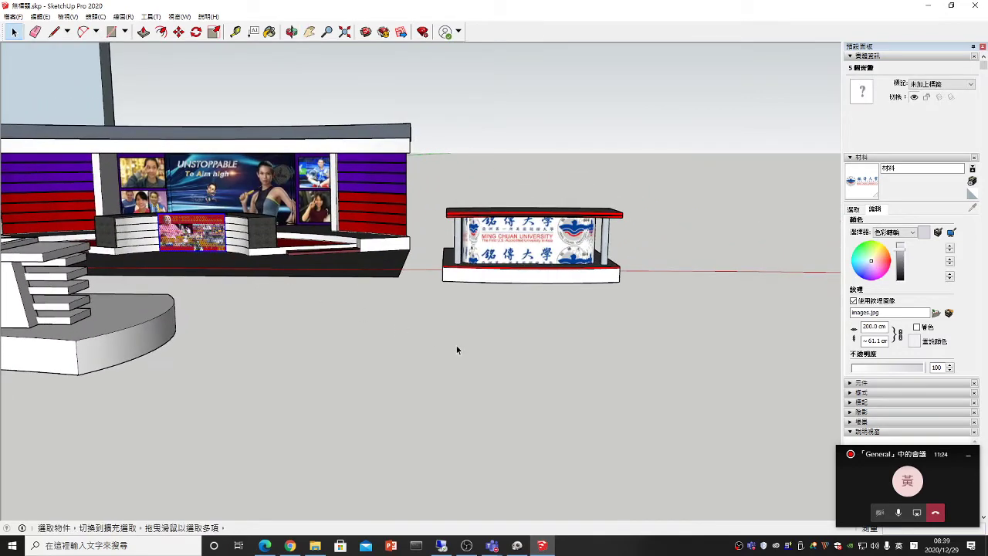
pyautogui.hotkey('ctrl', 'v')
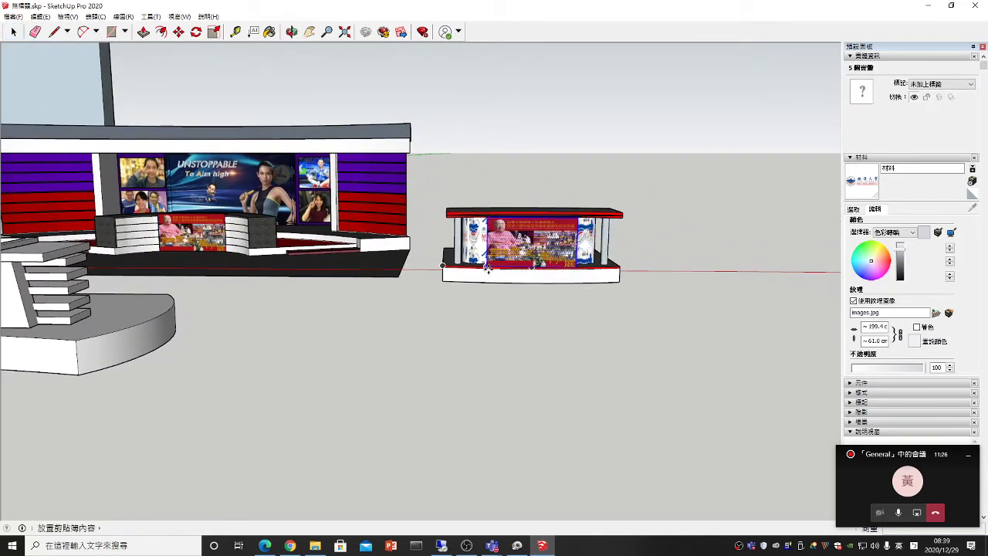
pyautogui.click(487, 267)
pyautogui.doubleClick(517, 253)
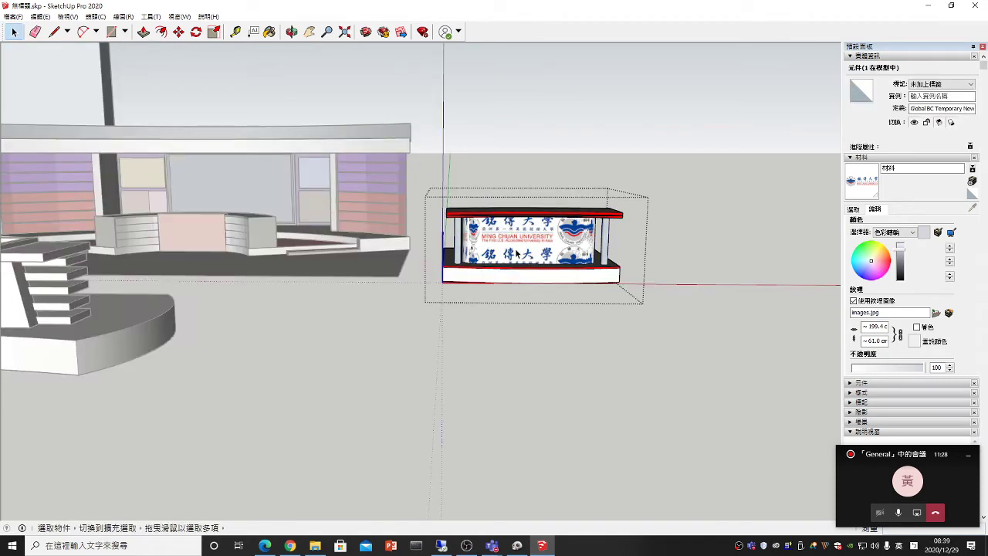
pyautogui.click(519, 332)
pyautogui.hotkey('ctrl', 'v')
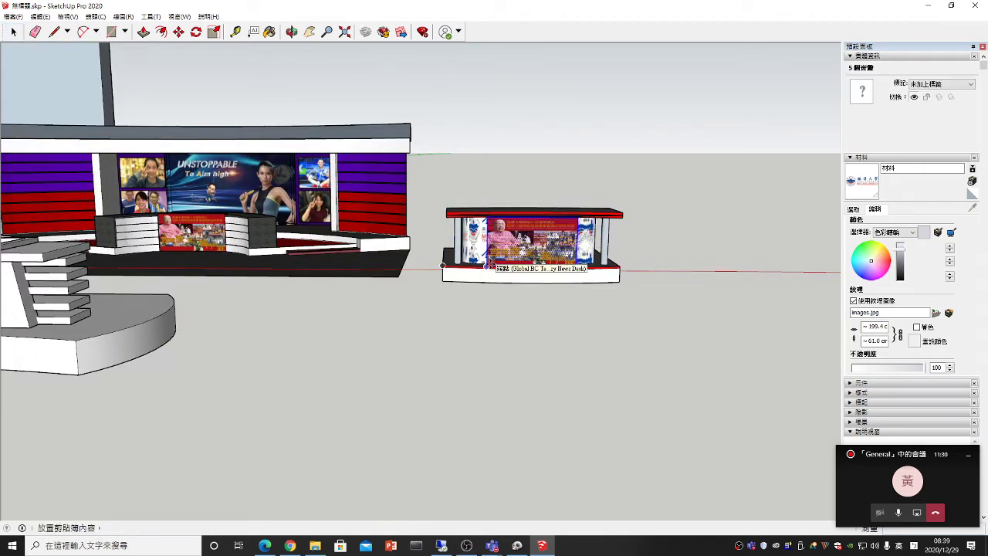
pyautogui.click(487, 266)
# Move the poster by its corner onto the counter's curved front
pyautogui.moveTo(487, 265); pyautogui.dragTo(275, 299, button='middle')
pyautogui.scroll(5, 486, 280)
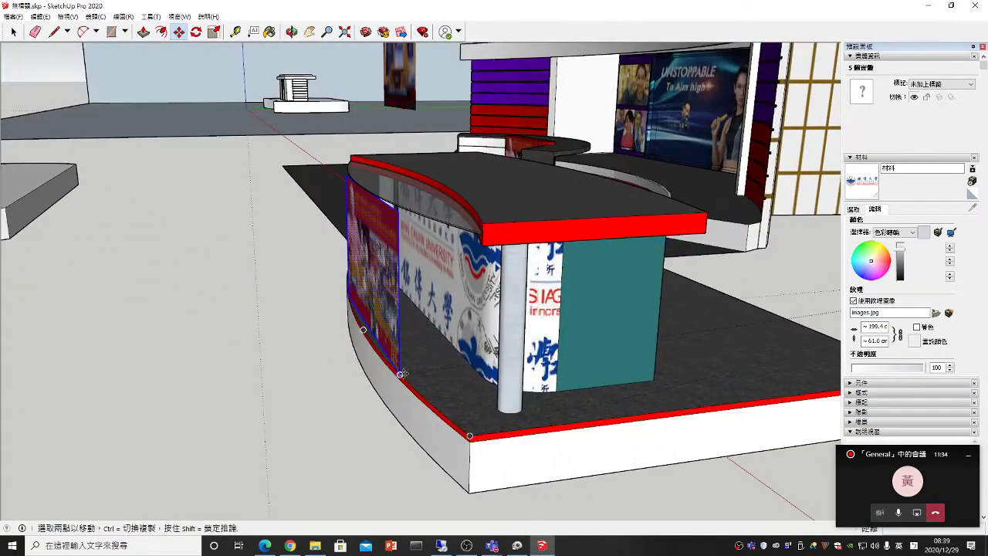
pyautogui.click(401, 374)
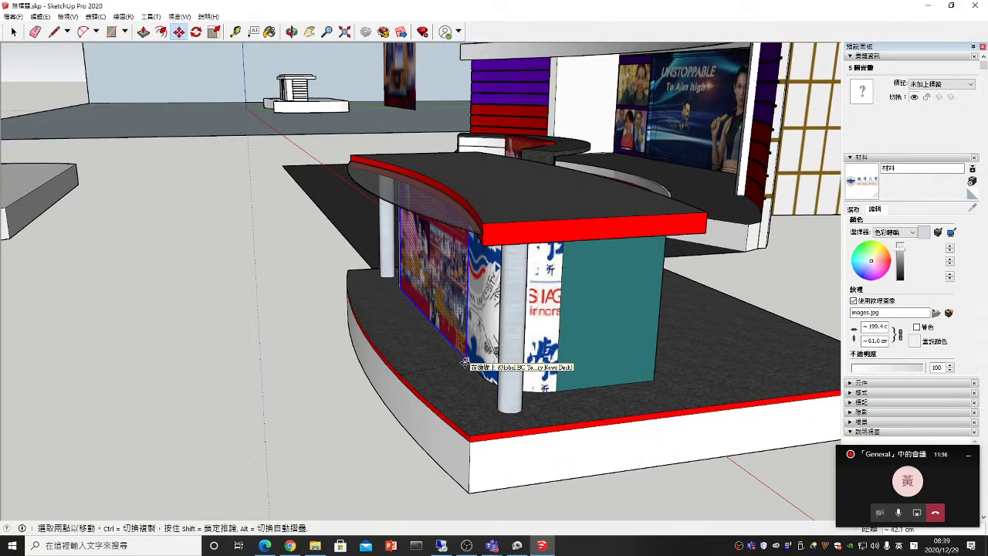
pyautogui.click(466, 361)
pyautogui.press('space')
pyautogui.scroll(3, 456, 296)
# View the photo display head-on, then select the whole side news desk
pyautogui.press('p')
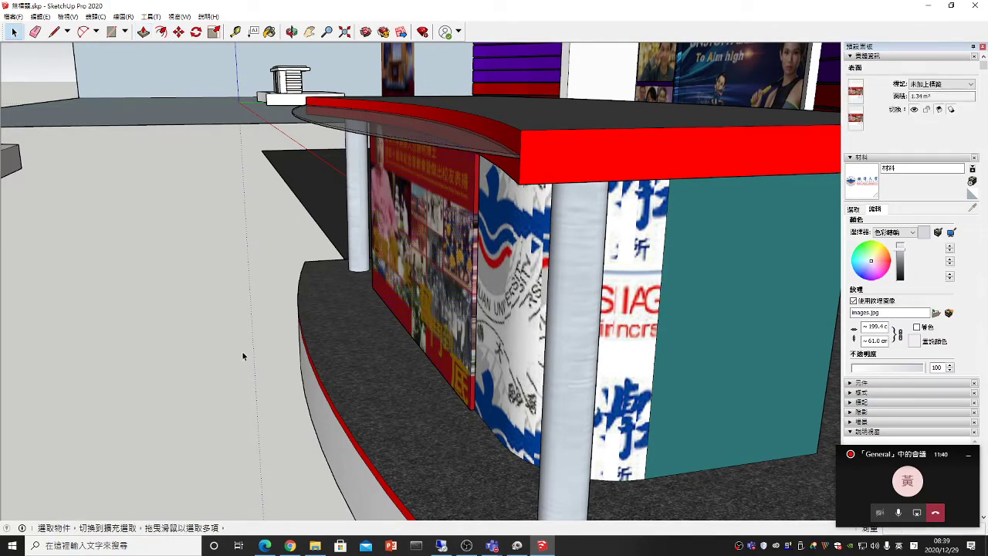
pyautogui.moveTo(260, 355); pyautogui.dragTo(476, 328, button='middle')
pyautogui.scroll(-5, 618, 278)
pyautogui.scroll(-3, 475, 329)
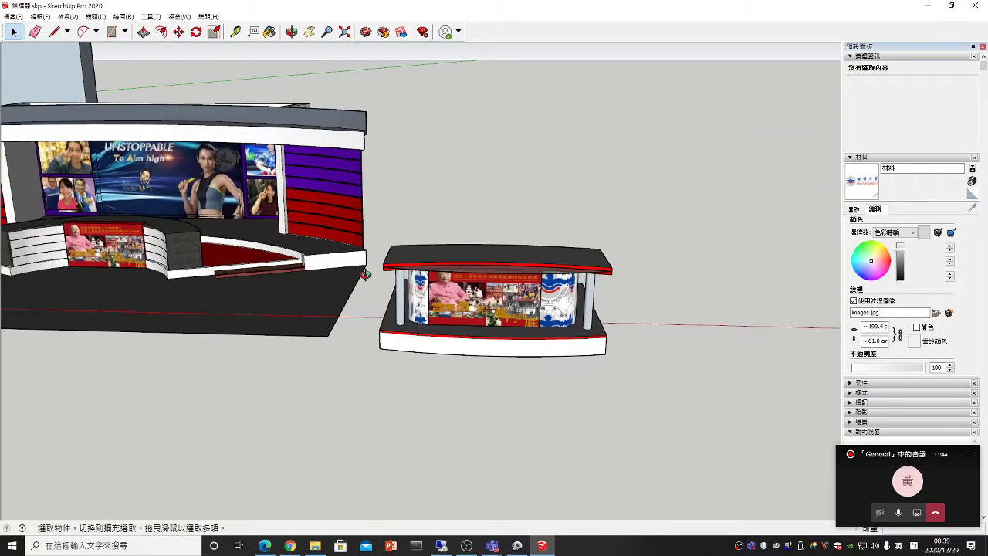
pyautogui.moveTo(365, 275); pyautogui.dragTo(387, 244, button='middle')
pyautogui.moveTo(567, 351); pyautogui.dragTo(568, 353)
pyautogui.rightClick(585, 357)
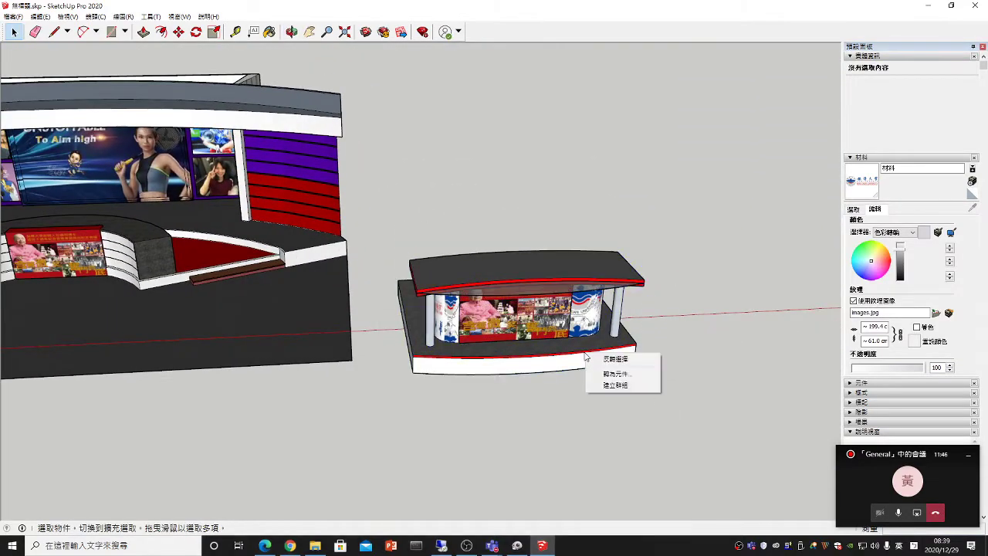
# Box-select all side desk parts and make them one group
pyautogui.click(397, 227)
pyautogui.moveTo(368, 216); pyautogui.dragTo(733, 448)
pyautogui.rightClick(530, 315)
pyautogui.click(541, 401)
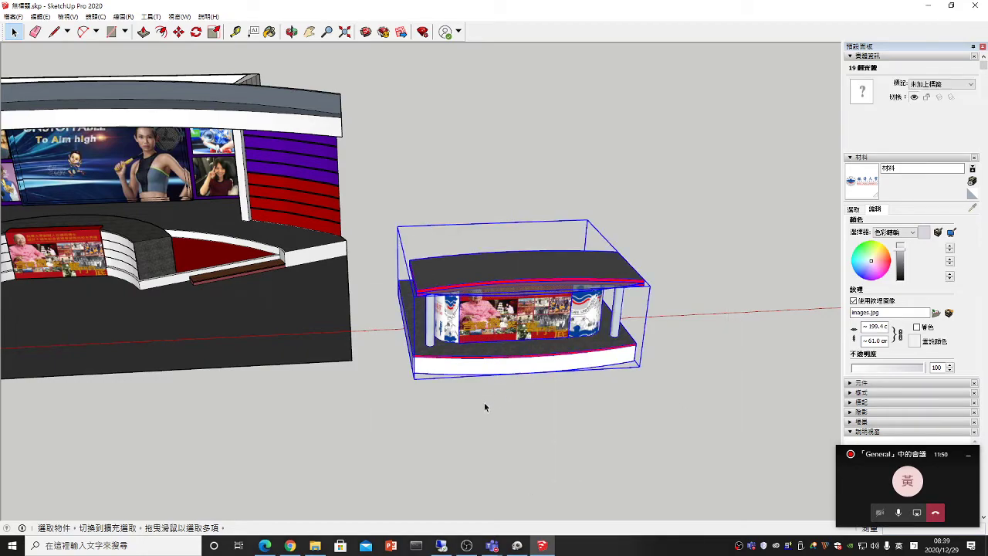
# Orbit, pan and zoom to review the news set with the grouped side desk
pyautogui.moveTo(485, 404); pyautogui.dragTo(284, 321, button='middle')
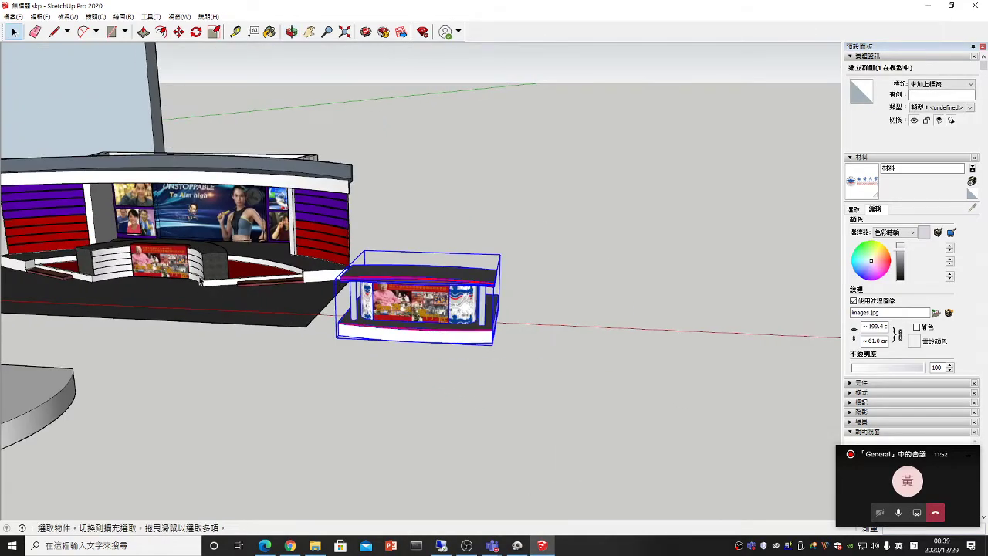
pyautogui.moveTo(201, 281); pyautogui.dragTo(402, 310, button='middle')
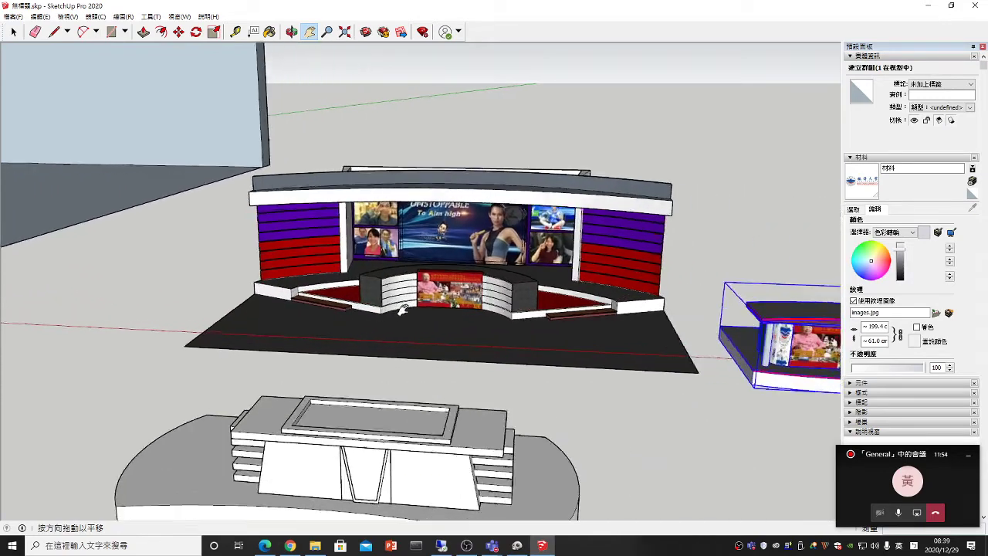
pyautogui.scroll(3, 402, 310)
pyautogui.scroll(4, 491, 282)
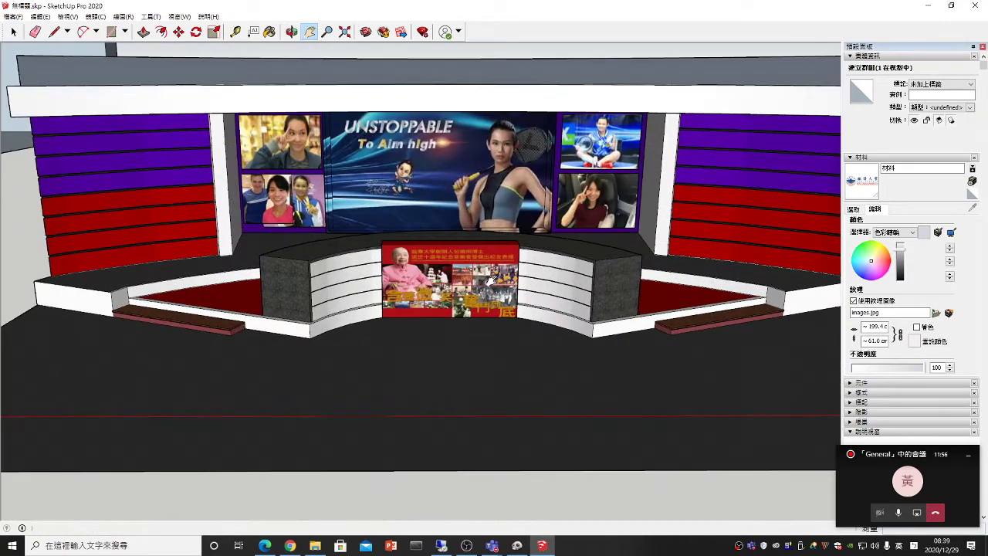
pyautogui.scroll(-3, 491, 281)
pyautogui.scroll(-2, 491, 281)
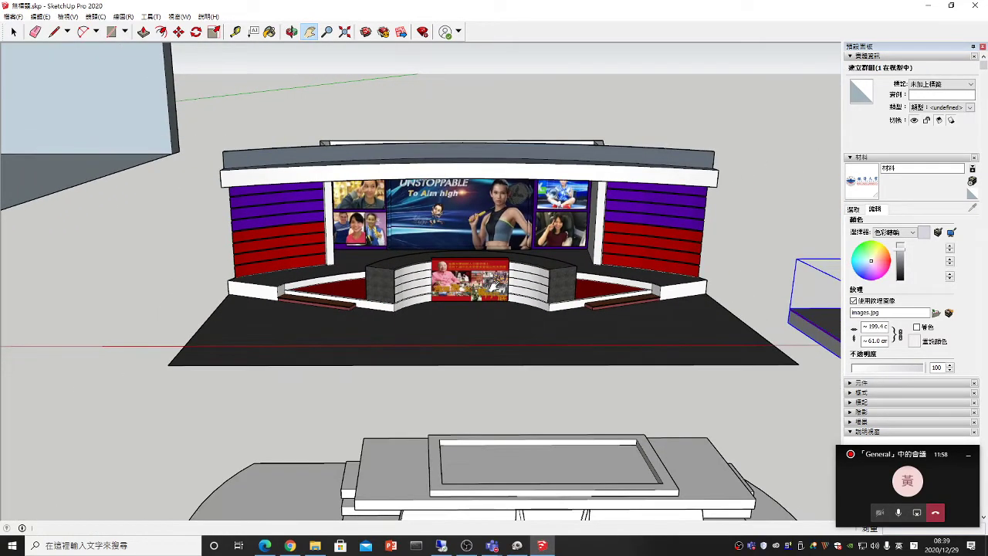
pyautogui.moveTo(494, 286); pyautogui.dragTo(468, 304, button='middle')
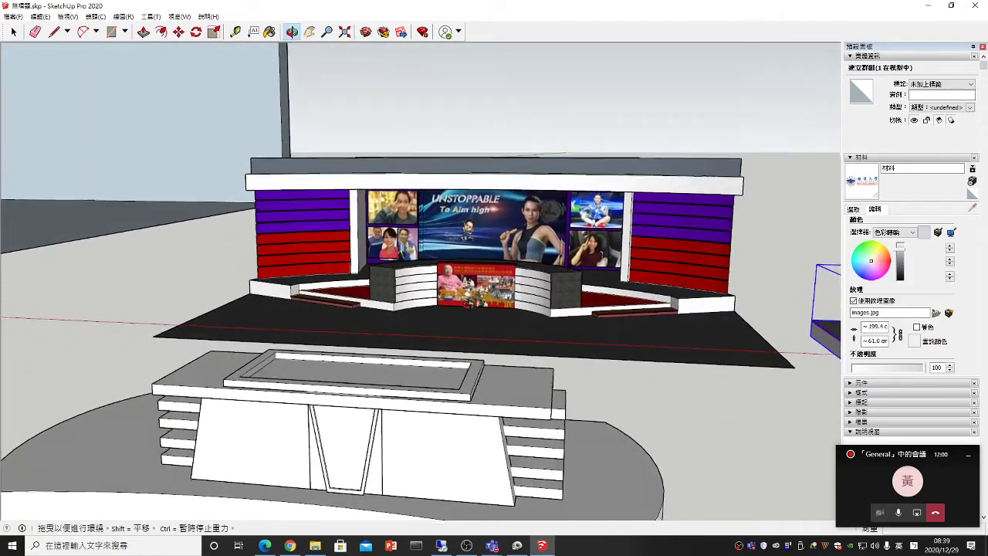
pyautogui.scroll(-6, 494, 308)
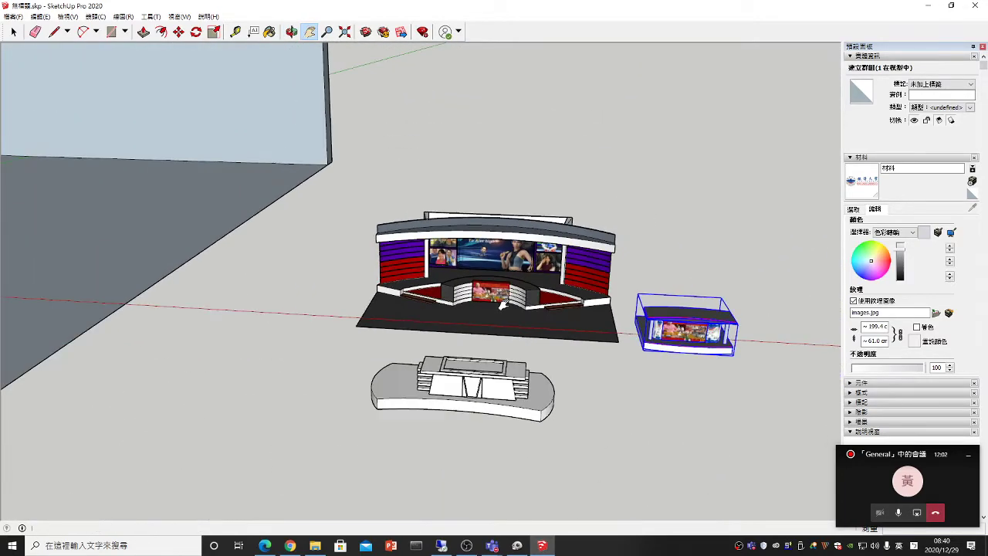
pyautogui.scroll(-2, 480, 313)
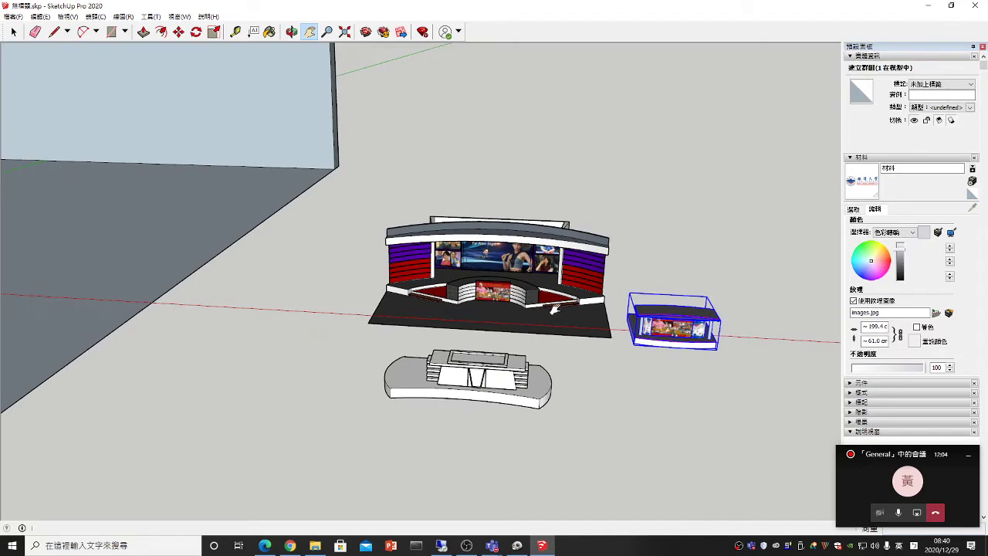
pyautogui.scroll(3, 554, 309)
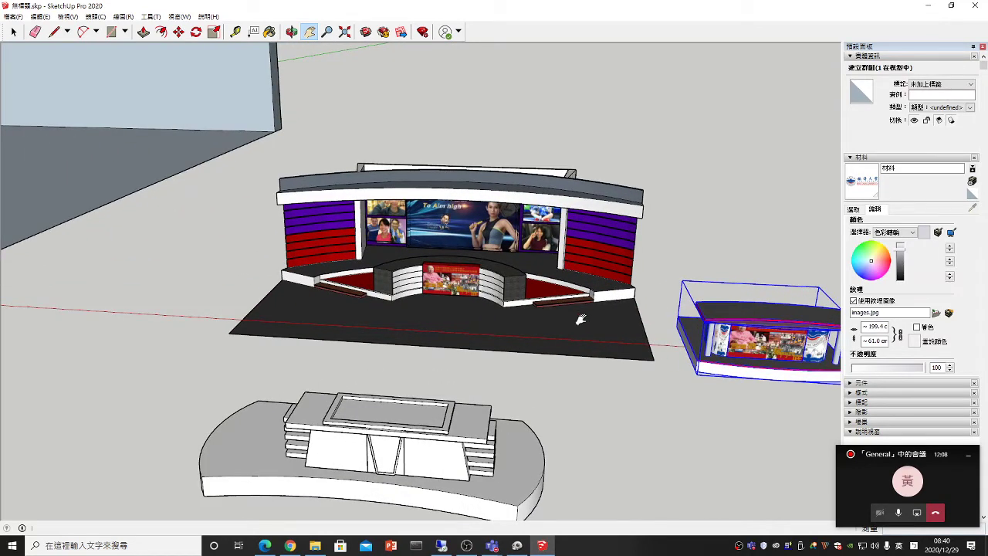
# Select the curved desk's front face and undo its enlarged picture, restoring the small image
pyautogui.moveTo(522, 324)
pyautogui.mouseDown()
pyautogui.moveTo(545, 311)
pyautogui.moveTo(514, 315)
pyautogui.mouseUp()
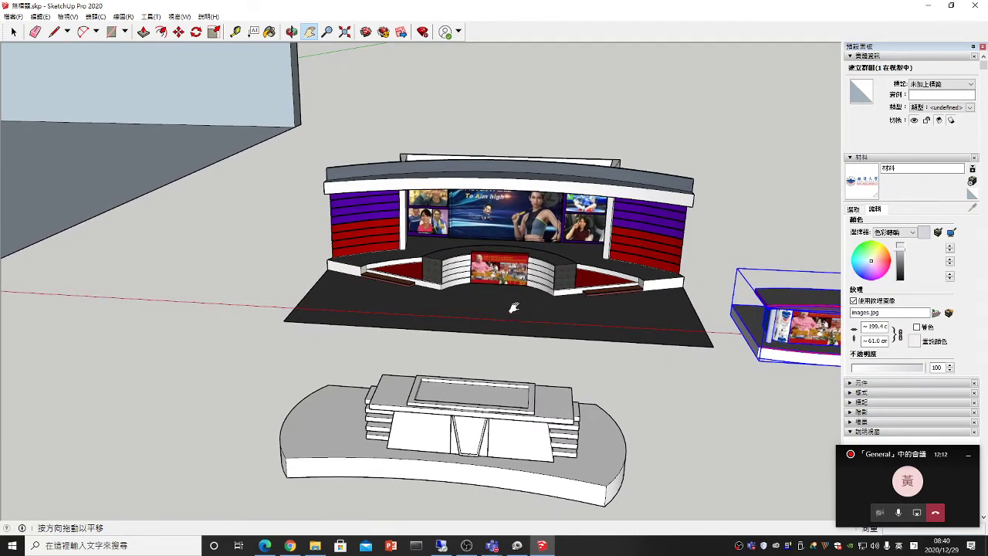
pyautogui.scroll(-5, 521, 282)
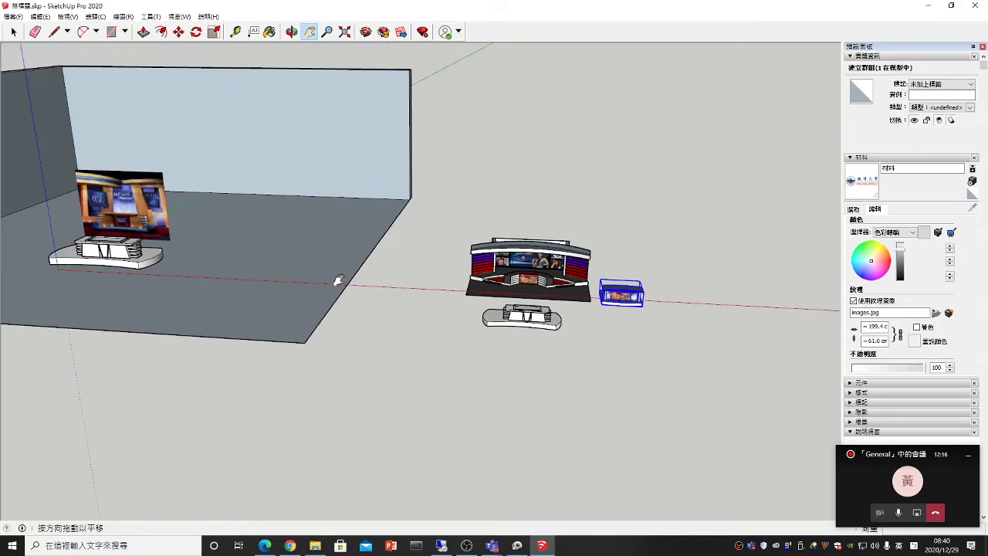
pyautogui.scroll(10, 338, 279)
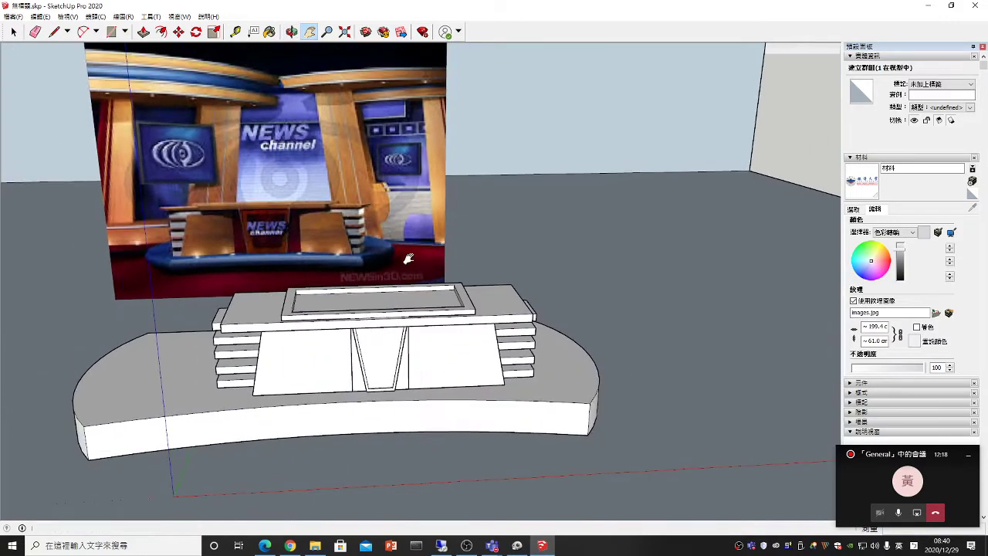
pyautogui.moveTo(346, 207); pyautogui.dragTo(364, 263)
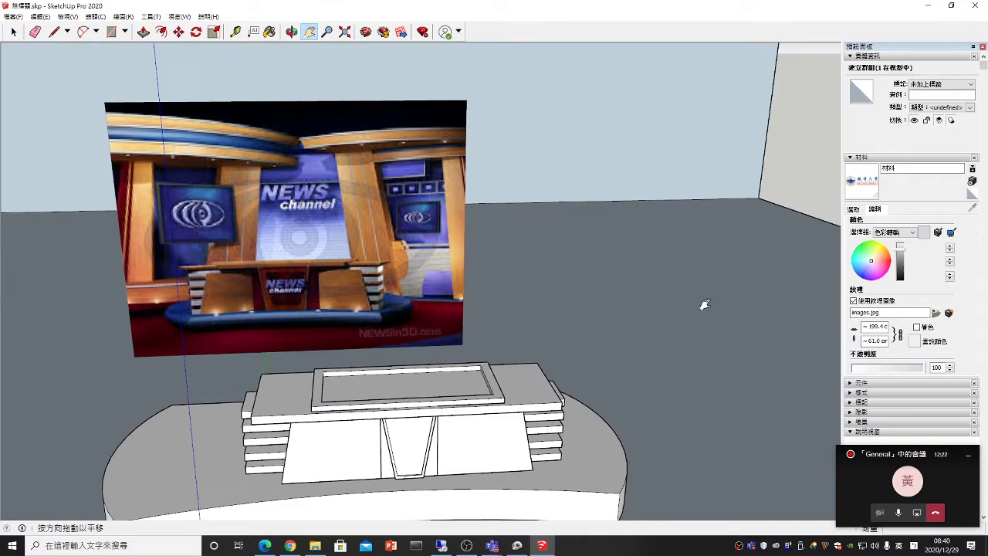
pyautogui.moveTo(704, 304); pyautogui.dragTo(193, 286)
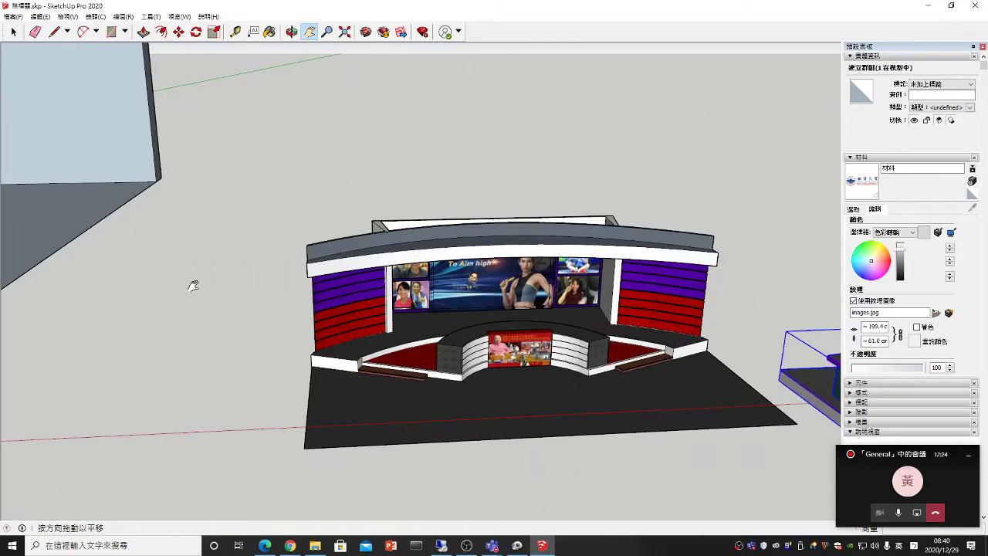
pyautogui.moveTo(474, 309); pyautogui.dragTo(257, 309)
pyautogui.scroll(-1, 274, 298)
pyautogui.scroll(5, 332, 325)
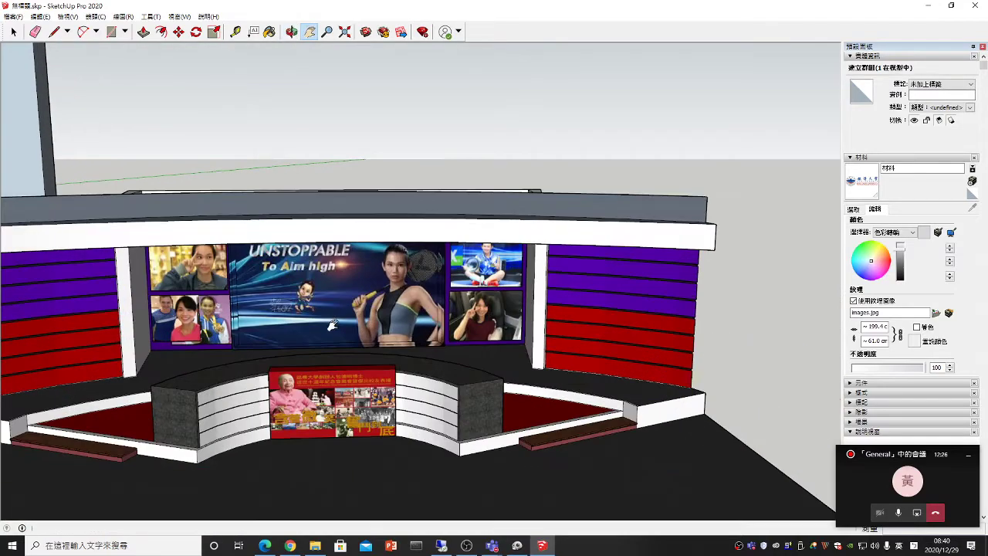
pyautogui.scroll(-4, 332, 325)
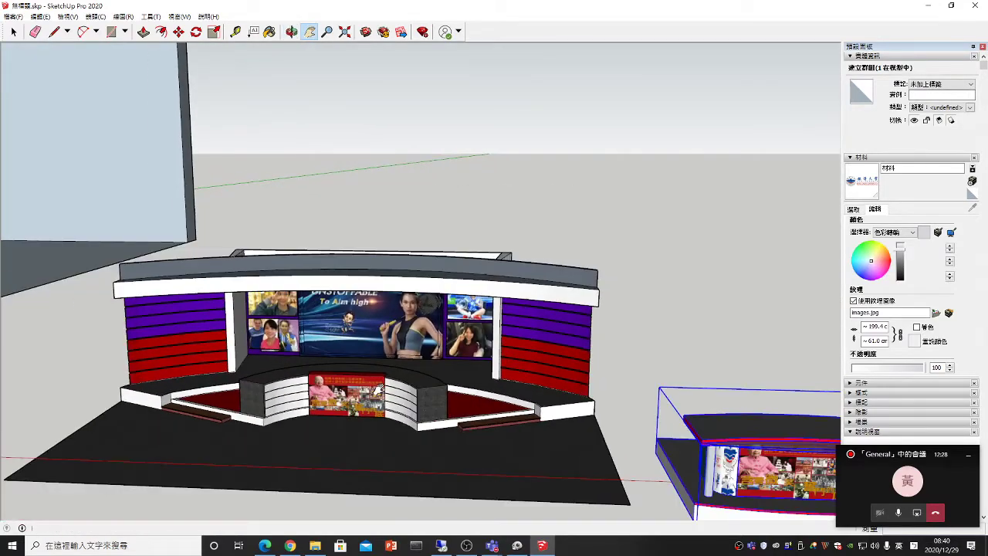
pyautogui.scroll(-1, 379, 390)
pyautogui.press('space')
pyautogui.click(385, 401)
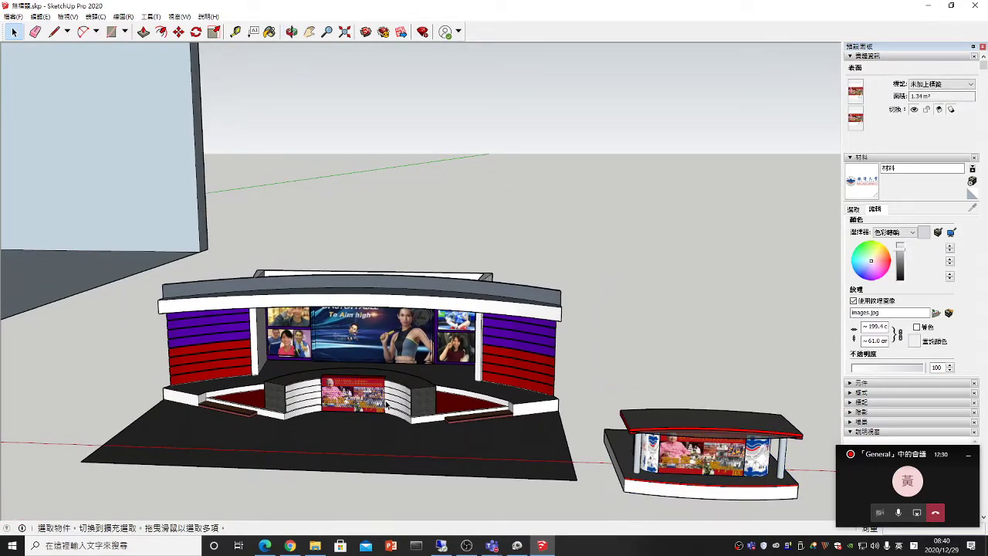
pyautogui.hotkey('ctrl', 'z')
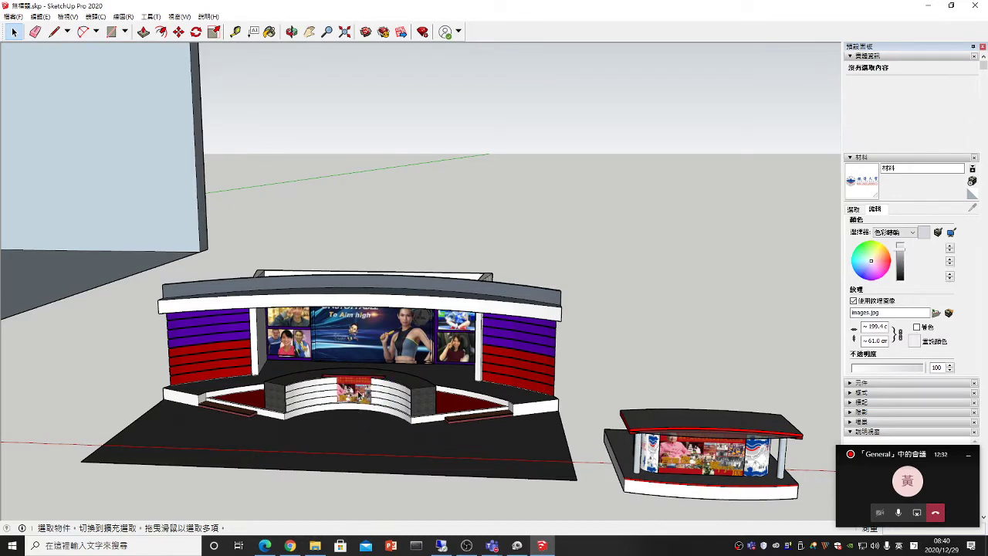
# Copy the grouped news set and place the pasted duplicate to its upper right
pyautogui.moveTo(358, 395); pyautogui.dragTo(347, 329, button='middle')
pyautogui.scroll(-3, 332, 320)
pyautogui.moveTo(275, 290); pyautogui.dragTo(315, 322, button='middle')
pyautogui.scroll(5, 315, 323)
pyautogui.scroll(5, 308, 322)
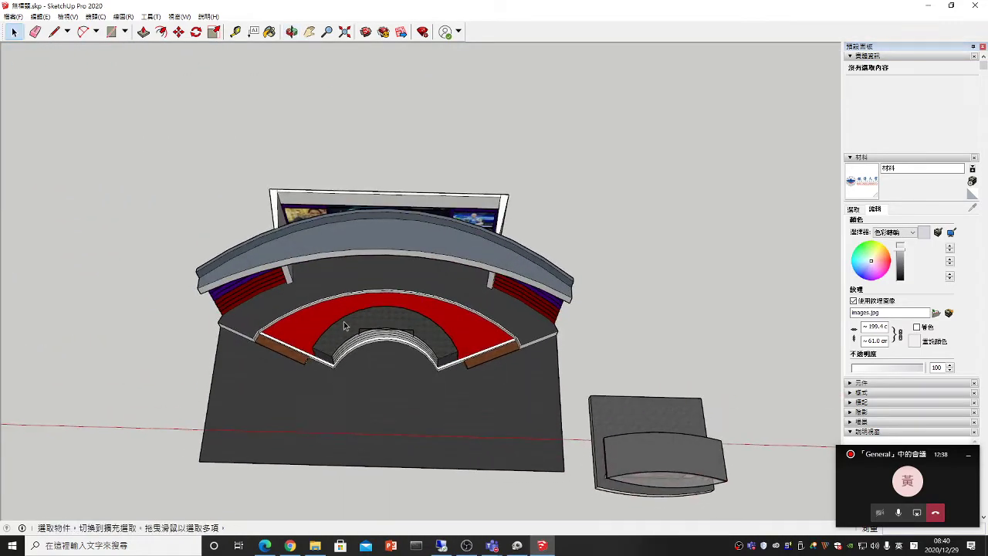
pyautogui.click(354, 278)
pyautogui.moveTo(353, 278); pyautogui.dragTo(373, 328, button='middle')
pyautogui.scroll(-5, 373, 328)
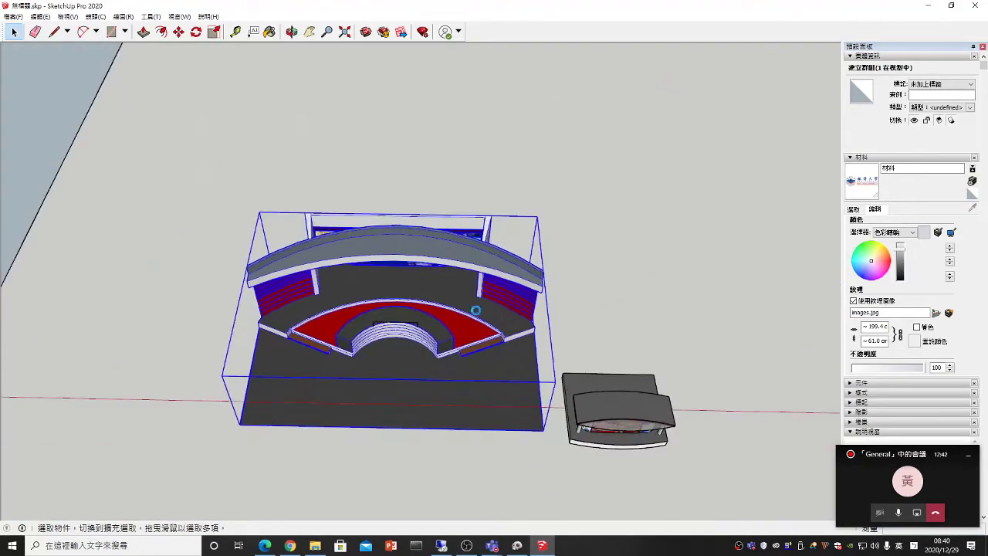
pyautogui.hotkey('ctrl', 'v')
pyautogui.click(586, 328)
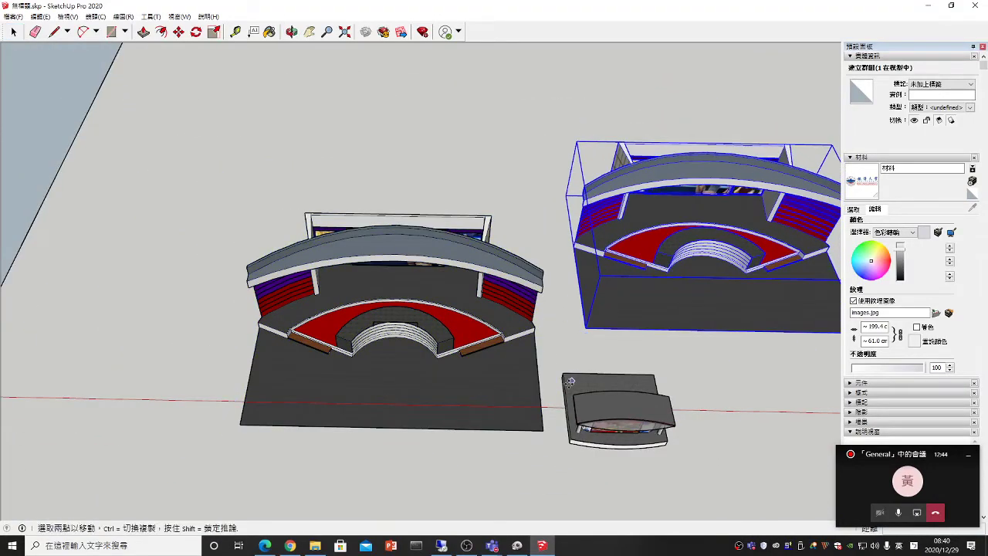
# Return to the original news set, select it, and view it head-on
pyautogui.press('h')
pyautogui.moveTo(476, 315); pyautogui.dragTo(472, 255)
pyautogui.scroll(3, 431, 275)
pyautogui.press('space')
pyautogui.click(430, 292)
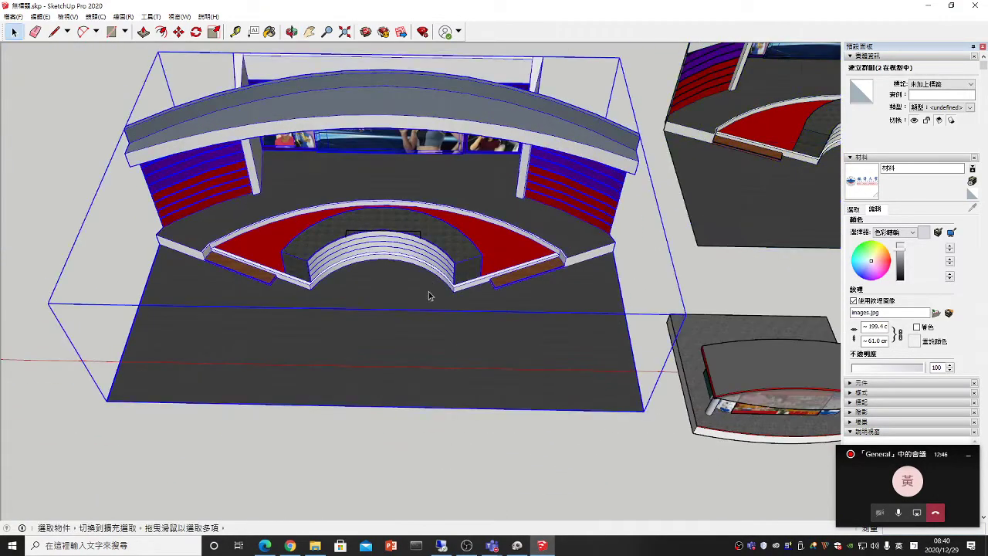
pyautogui.moveTo(430, 292); pyautogui.dragTo(447, 192, button='middle')
# Explode the original news set group into loose geometry
pyautogui.rightClick(410, 271)
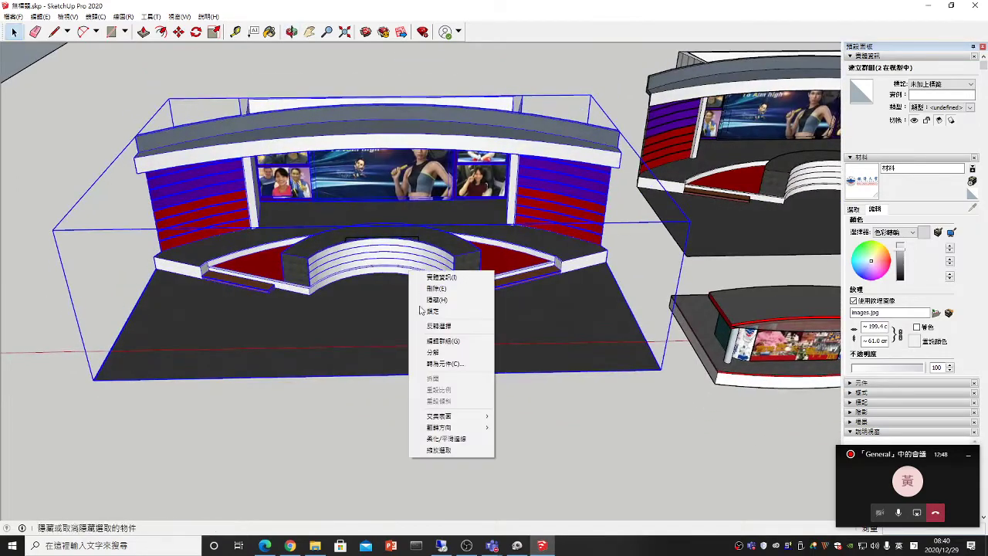
pyautogui.click(452, 353)
pyautogui.moveTo(408, 314); pyautogui.dragTo(409, 280, button='middle')
pyautogui.scroll(5, 409, 262)
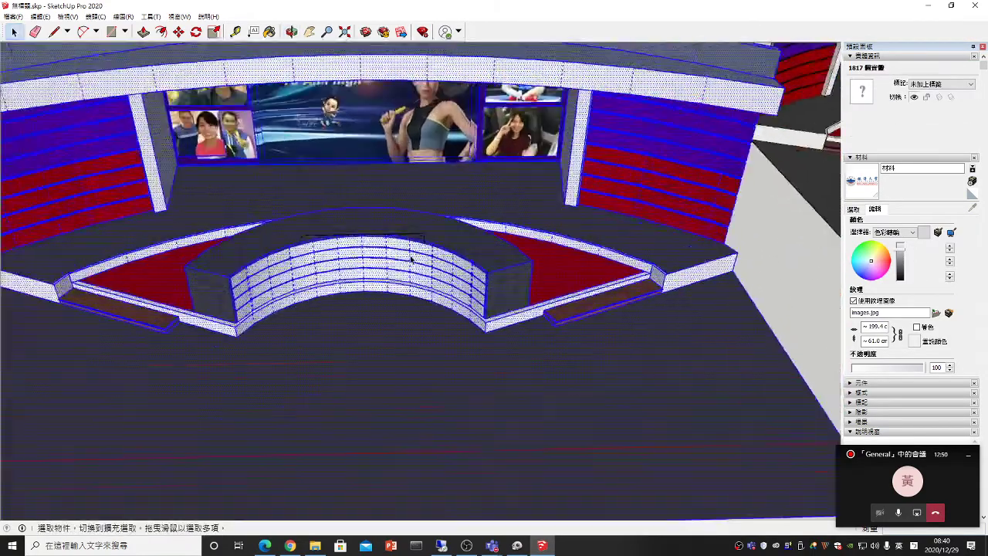
pyautogui.click(414, 236)
pyautogui.moveTo(413, 236); pyautogui.dragTo(303, 241, button='middle')
pyautogui.click(224, 277)
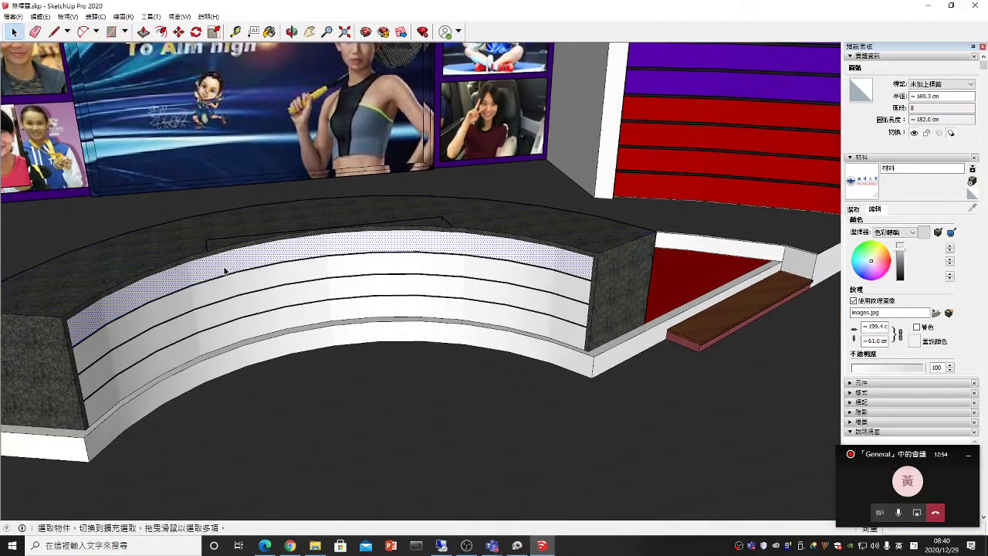
# Push/Pull the curved counter's top surface up about 3.3 cm
pyautogui.click(127, 262)
pyautogui.press('p')
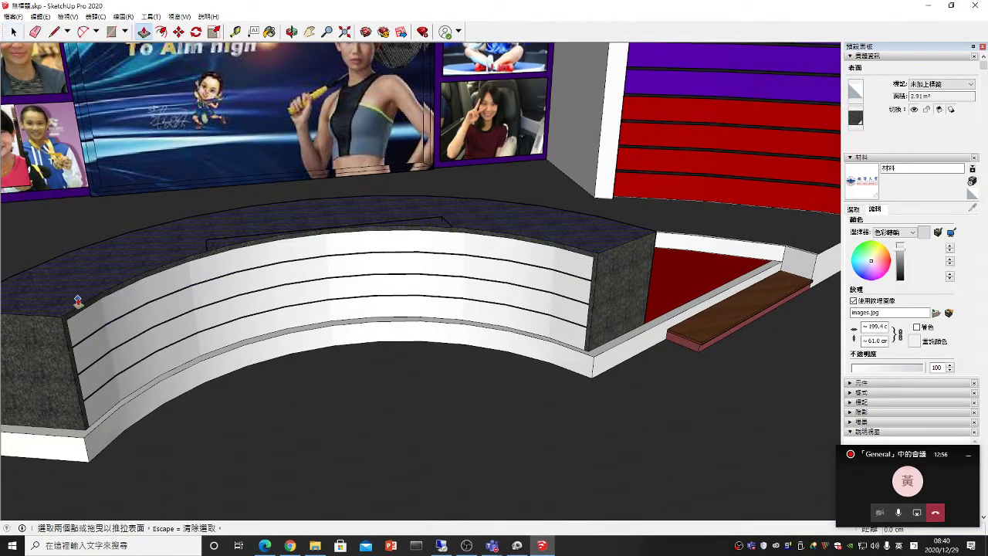
pyautogui.click(52, 328)
pyautogui.click(61, 385)
pyautogui.press('space')
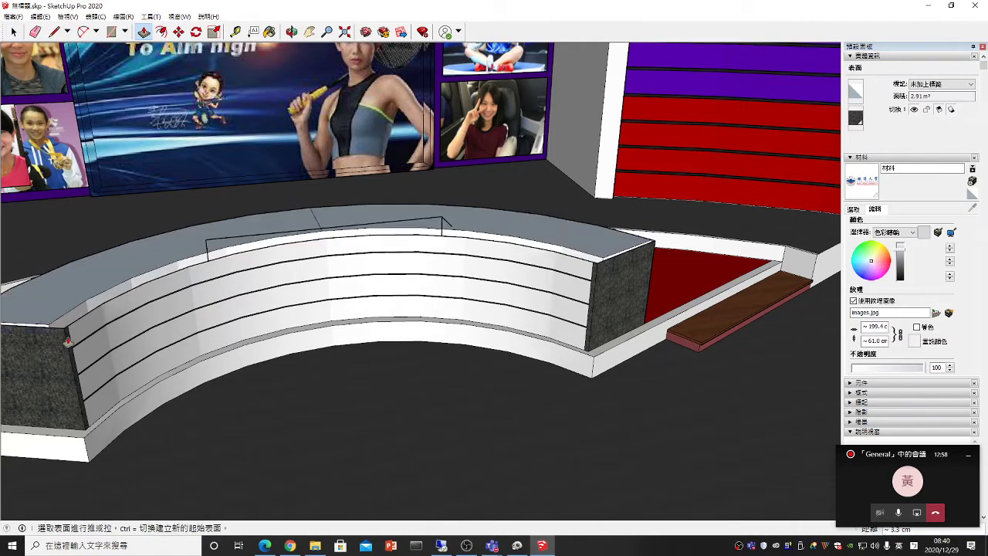
pyautogui.moveTo(76, 317); pyautogui.dragTo(530, 349, button='middle')
# Erase faces and tier edges at the counter end, undoing the last erasure
pyautogui.press('e')
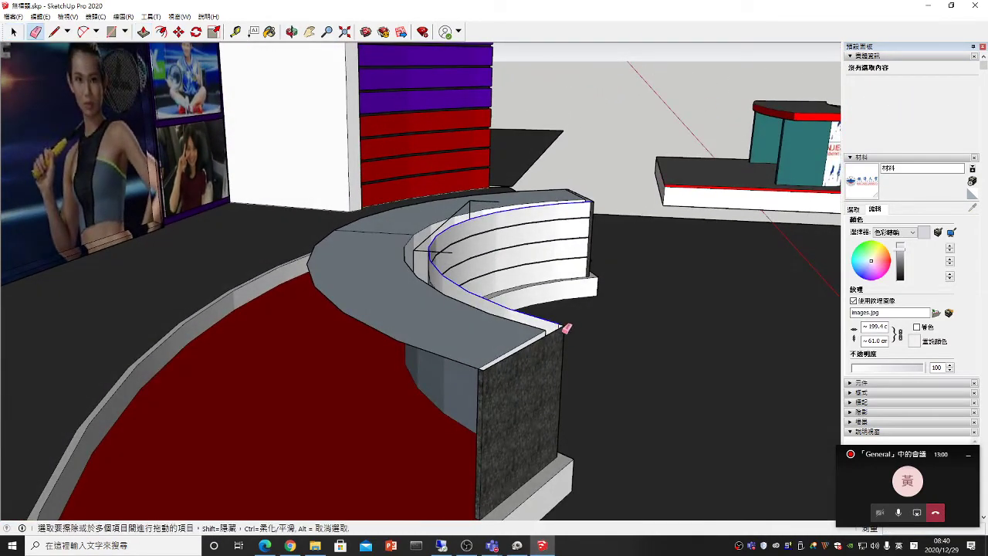
pyautogui.click(561, 339)
pyautogui.click(559, 349)
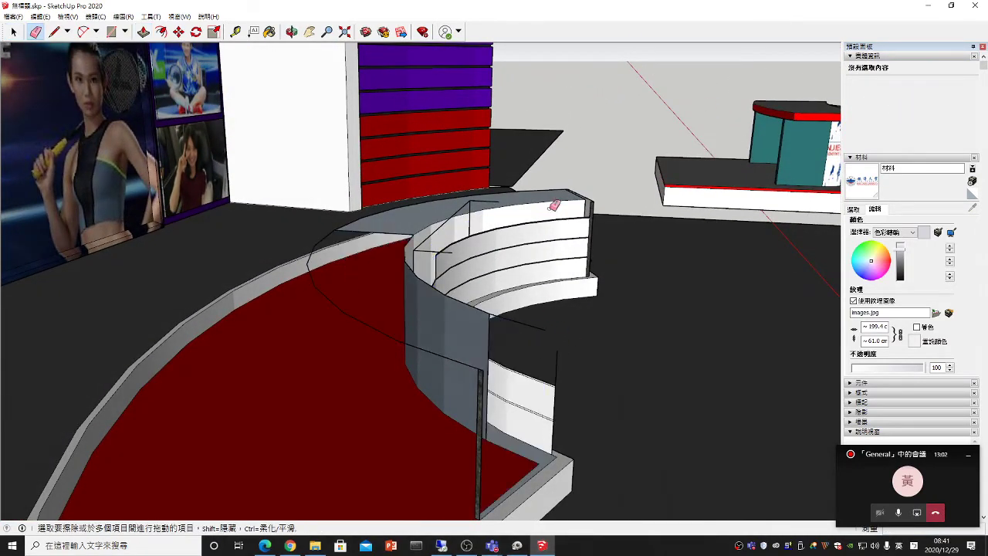
pyautogui.moveTo(598, 192); pyautogui.dragTo(483, 216)
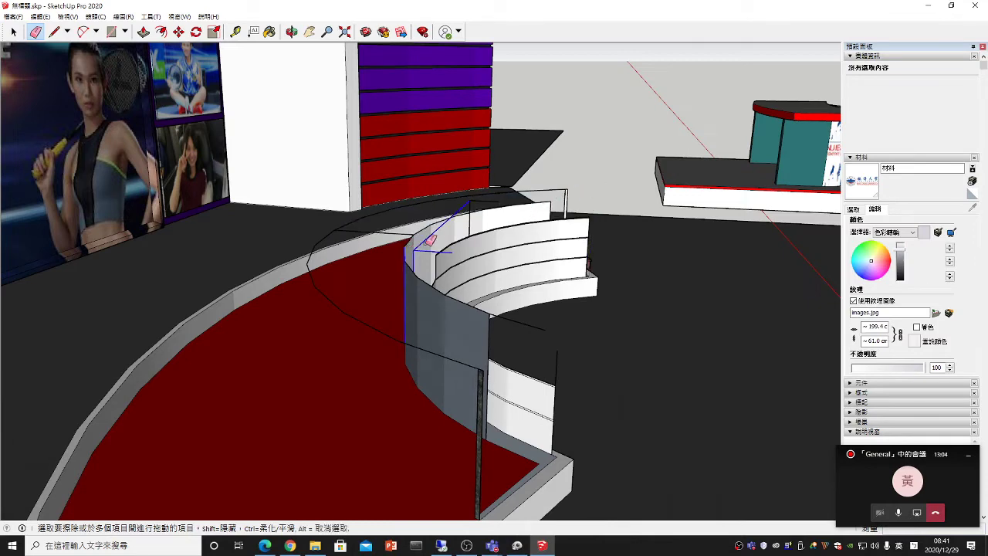
pyautogui.moveTo(554, 266); pyautogui.dragTo(607, 287)
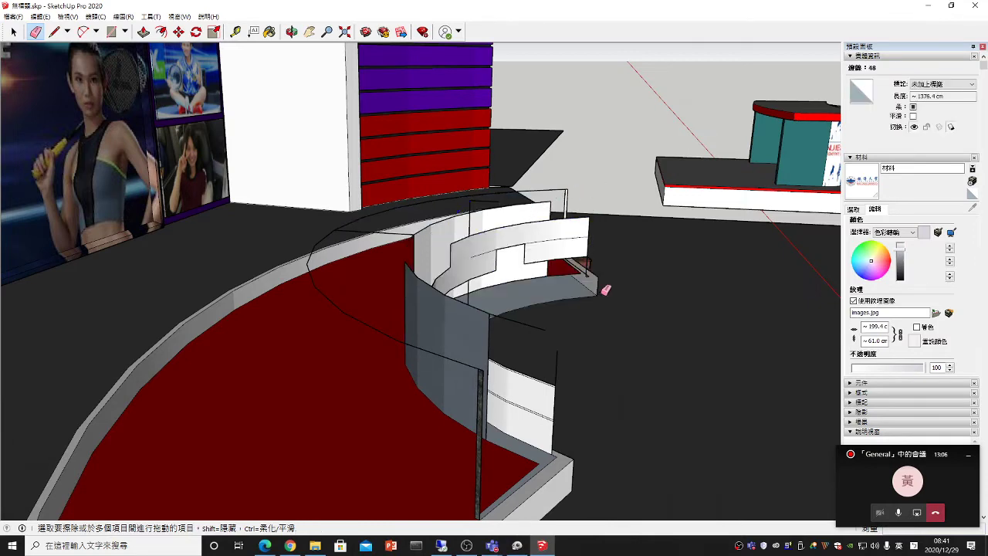
pyautogui.hotkey('ctrl', 'z')
# Erase the stray curved edges along the red tiers near the photo wall
pyautogui.moveTo(595, 276)
pyautogui.mouseDown(button='middle')
pyautogui.moveTo(340, 270)
pyautogui.moveTo(407, 248)
pyautogui.mouseUp(button='middle')
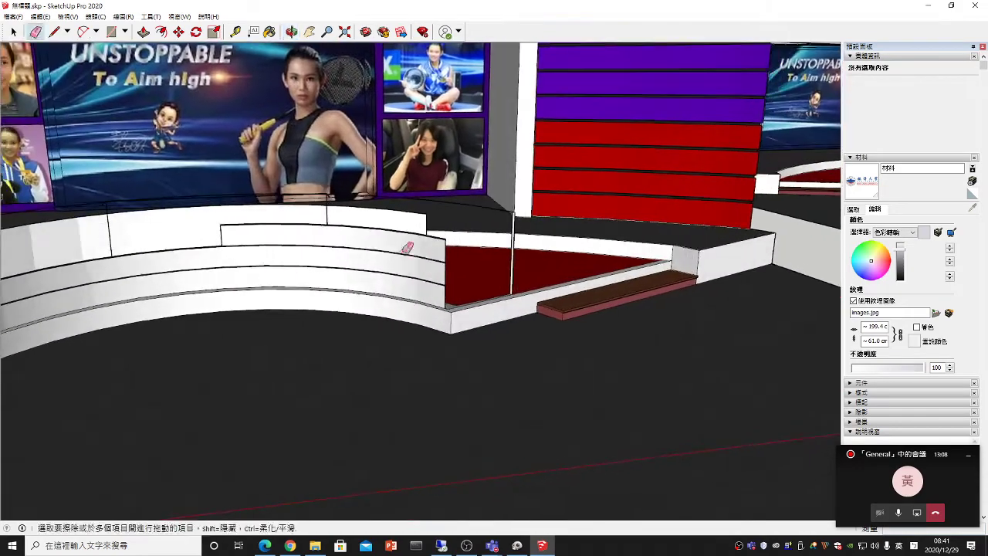
pyautogui.moveTo(376, 214)
pyautogui.mouseDown()
pyautogui.moveTo(335, 209)
pyautogui.moveTo(347, 206)
pyautogui.mouseUp()
pyautogui.moveTo(348, 207)
pyautogui.mouseDown(button='middle')
pyautogui.moveTo(441, 234)
pyautogui.moveTo(675, 234)
pyautogui.moveTo(412, 242)
pyautogui.mouseUp(button='middle')
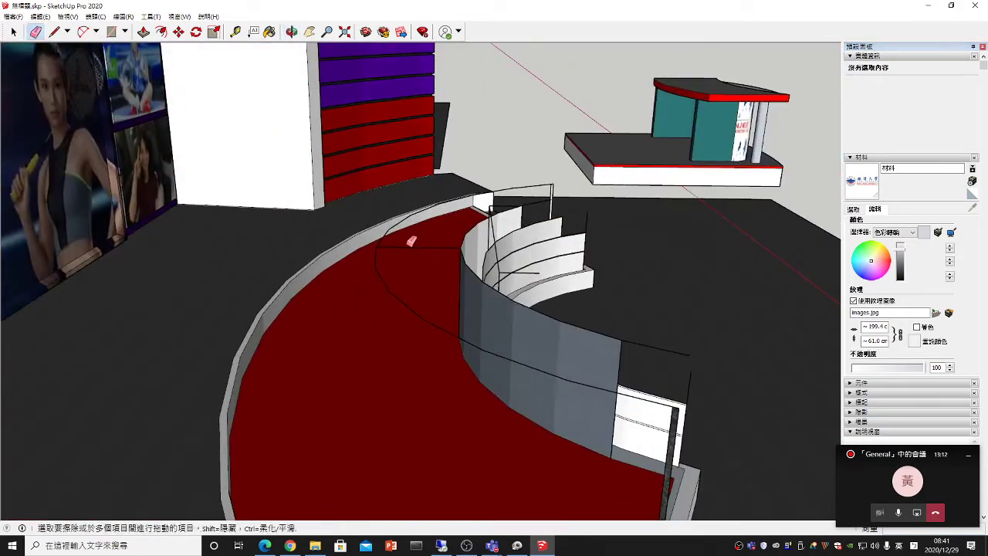
pyautogui.moveTo(404, 287); pyautogui.dragTo(386, 283)
pyautogui.scroll(5, 464, 298)
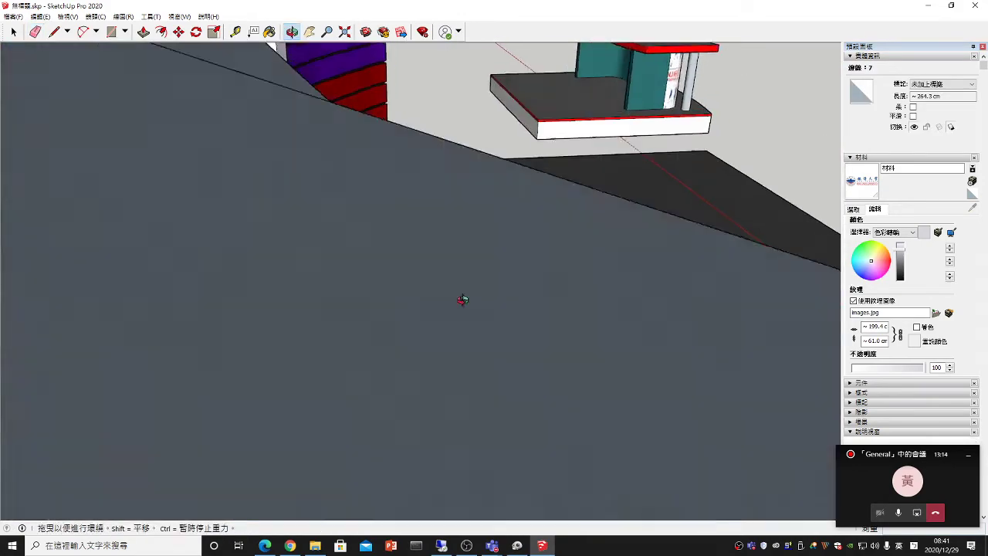
pyautogui.moveTo(463, 298)
pyautogui.mouseDown(button='middle')
pyautogui.moveTo(474, 280)
pyautogui.moveTo(347, 277)
pyautogui.mouseUp(button='middle')
pyautogui.scroll(-5, 600, 296)
pyautogui.moveTo(600, 296); pyautogui.dragTo(495, 277, button='middle')
pyautogui.moveTo(418, 337); pyautogui.dragTo(463, 290)
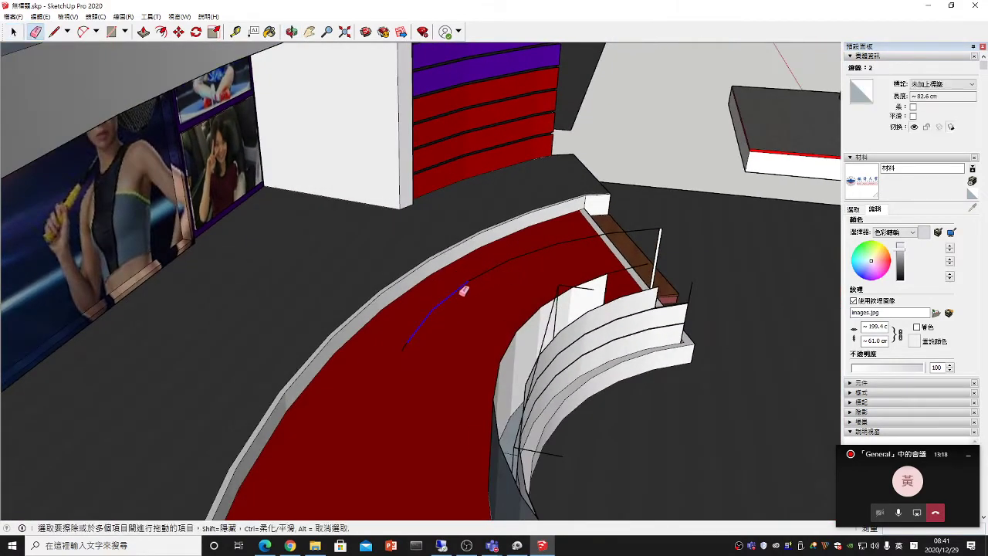
pyautogui.moveTo(535, 257)
pyautogui.mouseDown()
pyautogui.moveTo(633, 223)
pyautogui.moveTo(669, 239)
pyautogui.mouseUp()
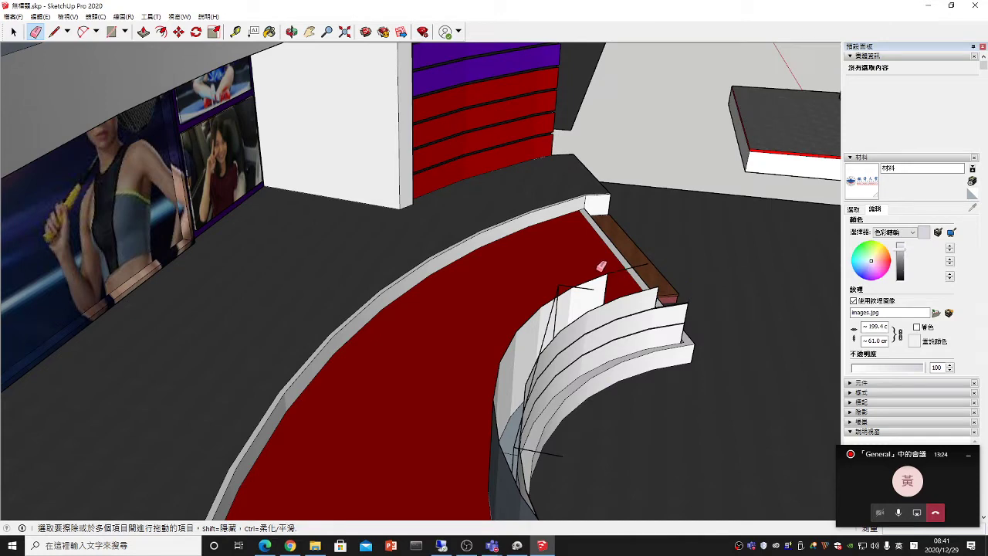
pyautogui.moveTo(615, 280); pyautogui.dragTo(617, 269)
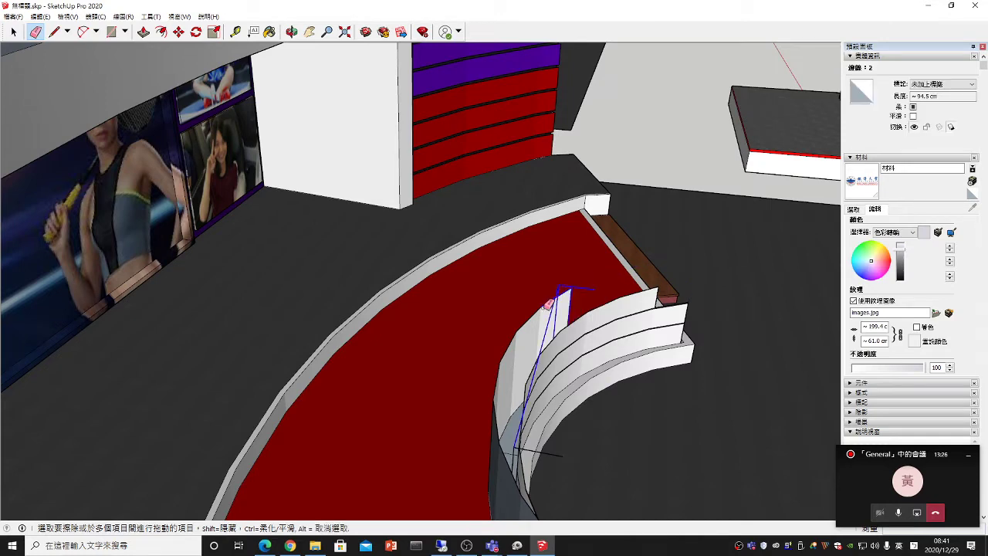
pyautogui.moveTo(568, 305); pyautogui.dragTo(578, 282)
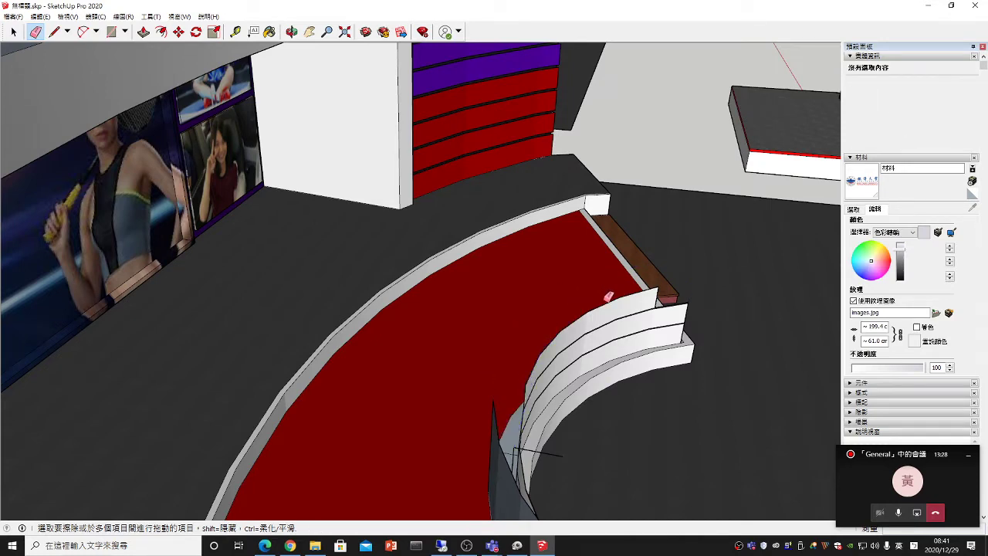
pyautogui.press('space')
# Erase the white panel segments along the red desk face and top
pyautogui.moveTo(600, 294)
pyautogui.mouseDown(button='middle')
pyautogui.moveTo(285, 350)
pyautogui.moveTo(332, 324)
pyautogui.moveTo(347, 283)
pyautogui.mouseUp(button='middle')
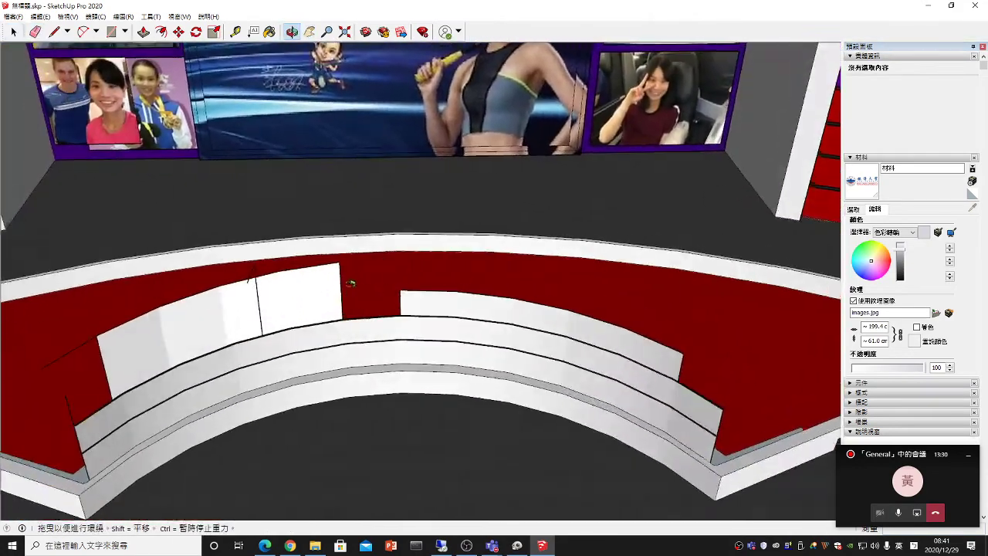
pyautogui.press('e')
pyautogui.moveTo(339, 274)
pyautogui.mouseDown()
pyautogui.moveTo(273, 264)
pyautogui.moveTo(257, 287)
pyautogui.mouseUp()
pyautogui.moveTo(192, 292); pyautogui.dragTo(144, 313)
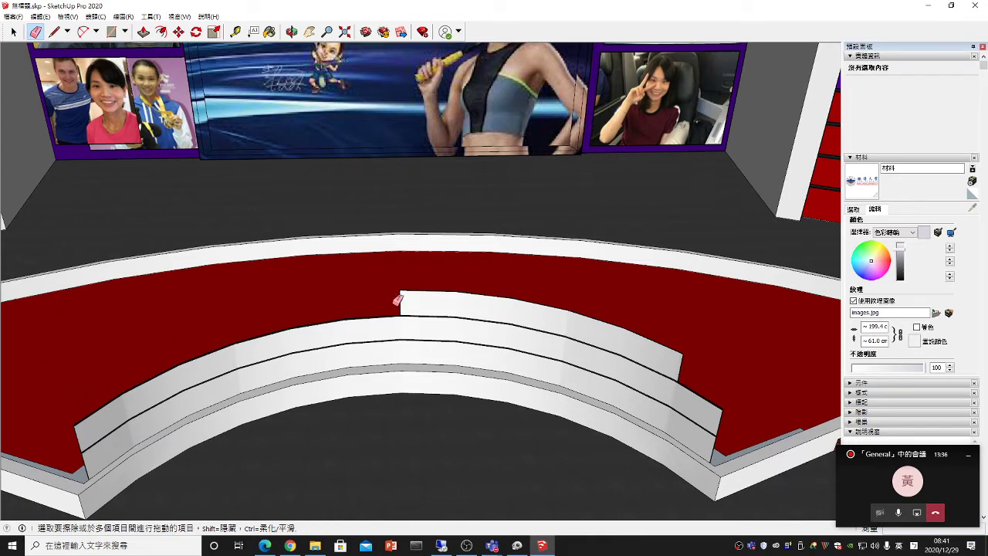
pyautogui.moveTo(402, 290)
pyautogui.mouseDown()
pyautogui.moveTo(445, 287)
pyautogui.moveTo(500, 296)
pyautogui.mouseUp()
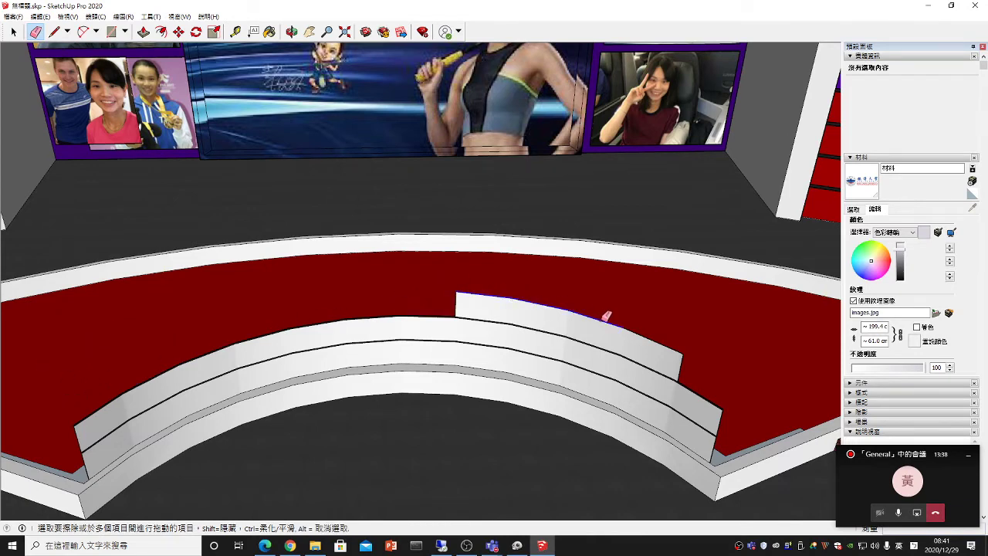
pyautogui.moveTo(682, 346); pyautogui.dragTo(688, 359)
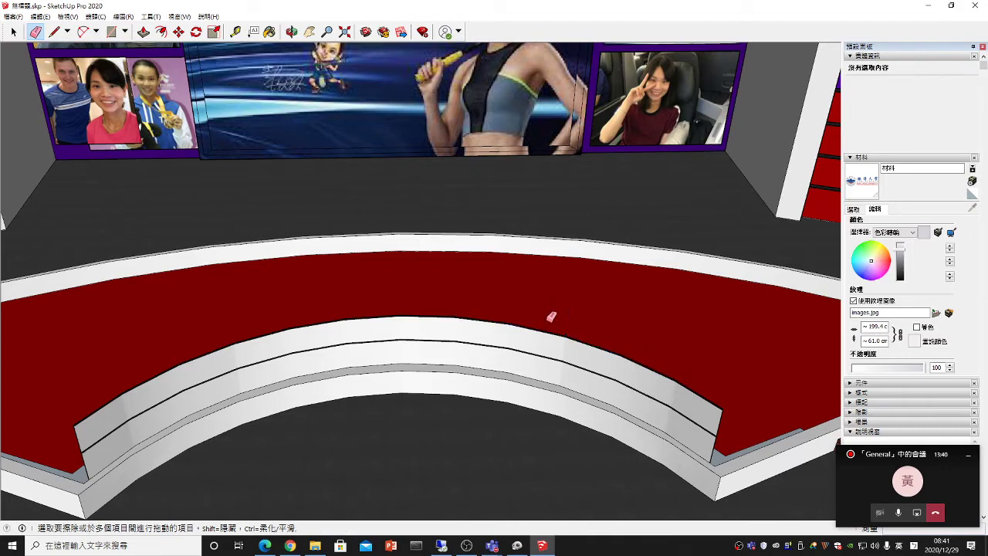
pyautogui.moveTo(552, 316)
pyautogui.mouseDown(button='middle')
pyautogui.moveTo(549, 288)
pyautogui.moveTo(340, 293)
pyautogui.mouseUp(button='middle')
pyautogui.moveTo(60, 375); pyautogui.dragTo(364, 316)
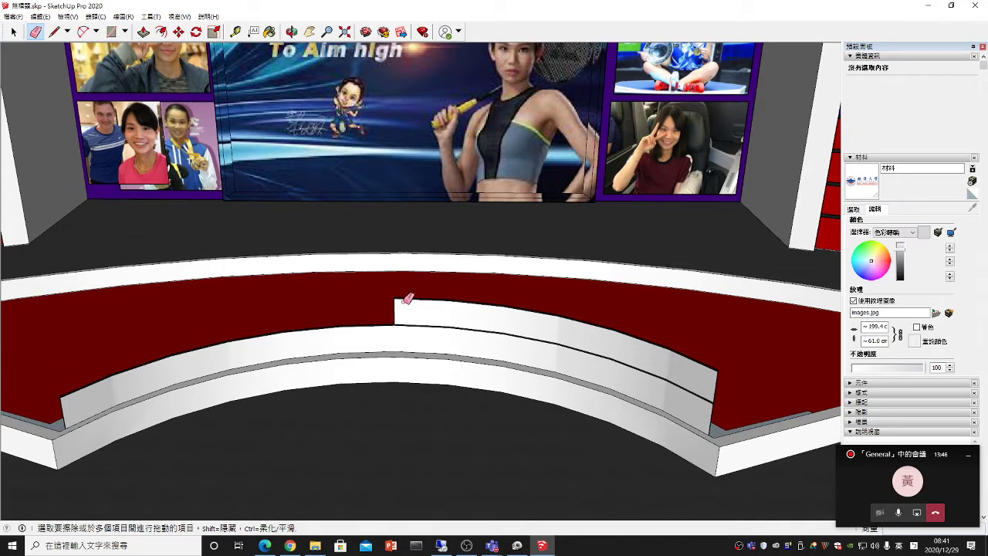
pyautogui.moveTo(403, 297)
pyautogui.mouseDown()
pyautogui.moveTo(504, 307)
pyautogui.moveTo(666, 338)
pyautogui.mouseUp()
pyautogui.moveTo(719, 366); pyautogui.dragTo(655, 348)
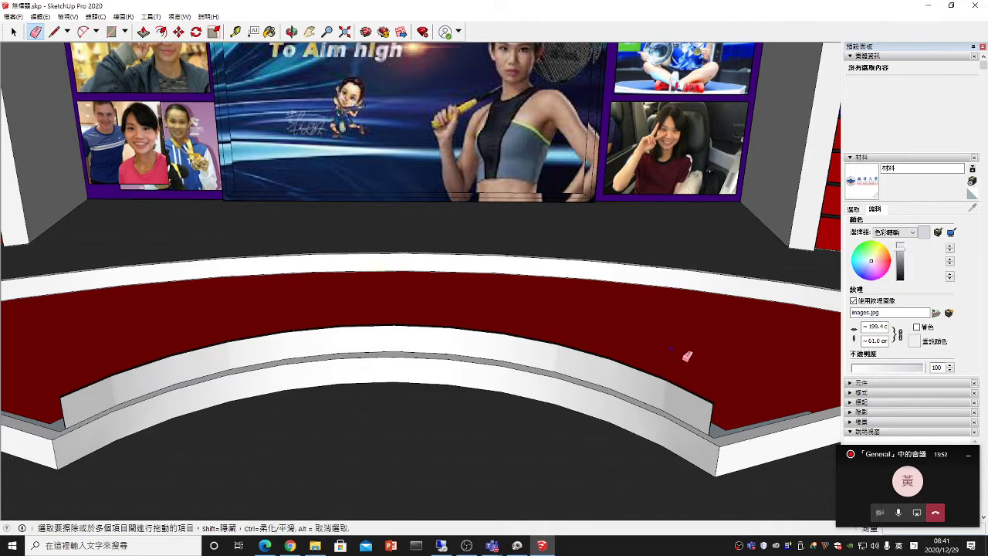
# Erase the remaining right, middle and left white panel segments
pyautogui.moveTo(674, 350)
pyautogui.mouseDown(button='middle')
pyautogui.moveTo(618, 315)
pyautogui.moveTo(690, 359)
pyautogui.mouseUp(button='middle')
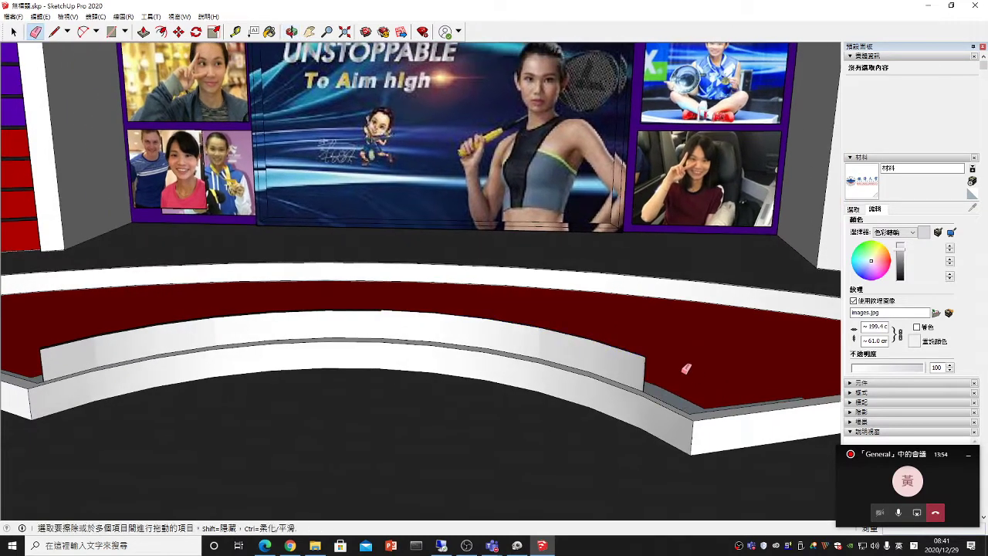
pyautogui.moveTo(628, 349); pyautogui.dragTo(601, 347)
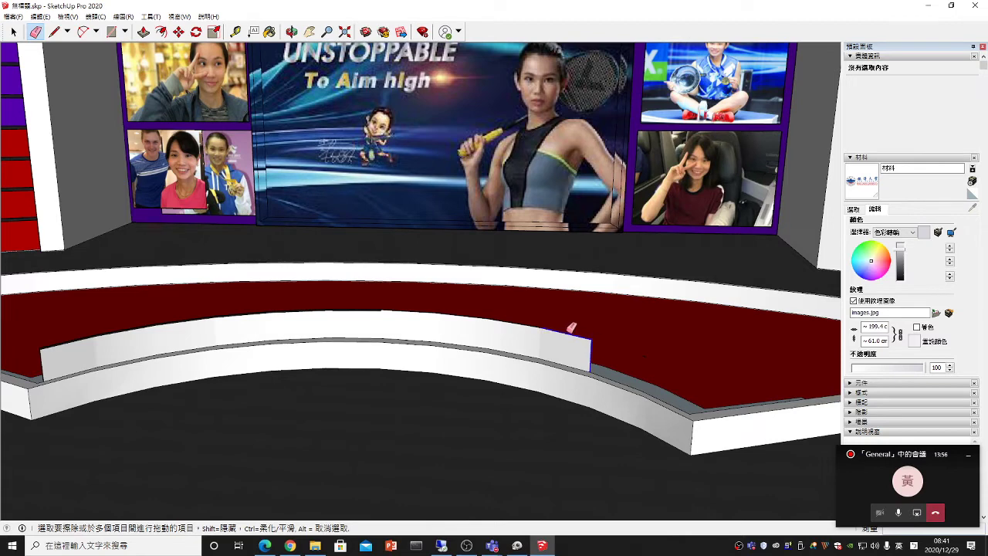
pyautogui.moveTo(511, 321); pyautogui.dragTo(380, 304)
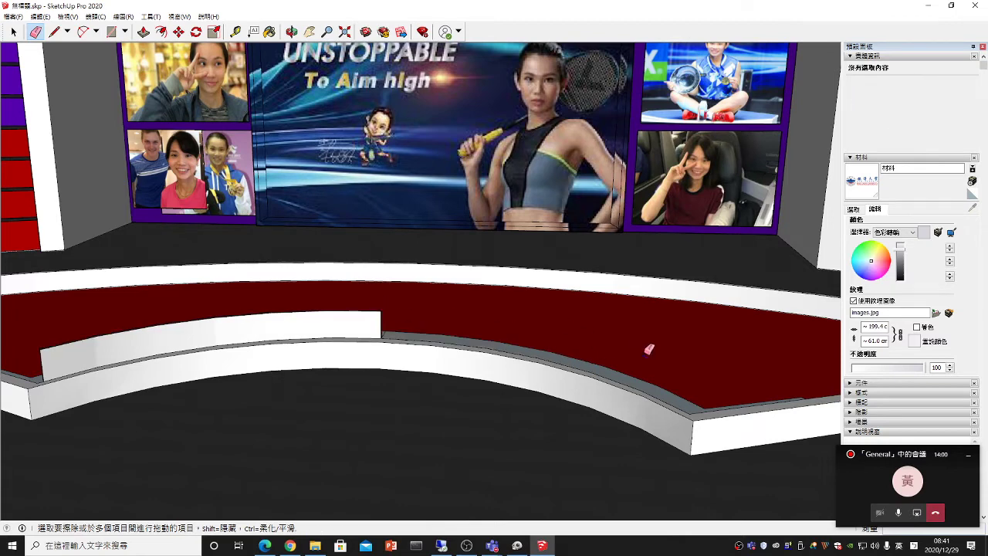
pyautogui.moveTo(383, 309); pyautogui.dragTo(312, 303)
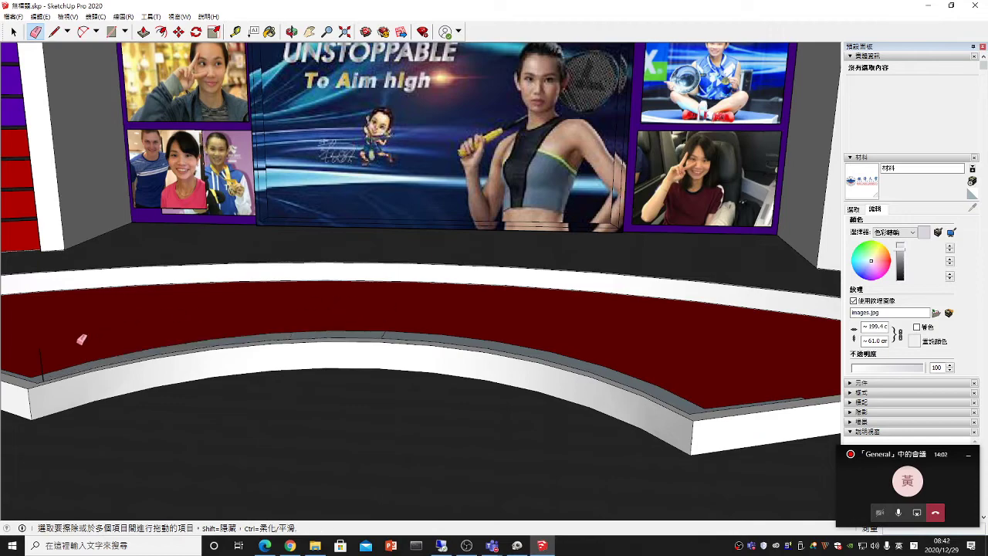
pyautogui.scroll(10, 374, 320)
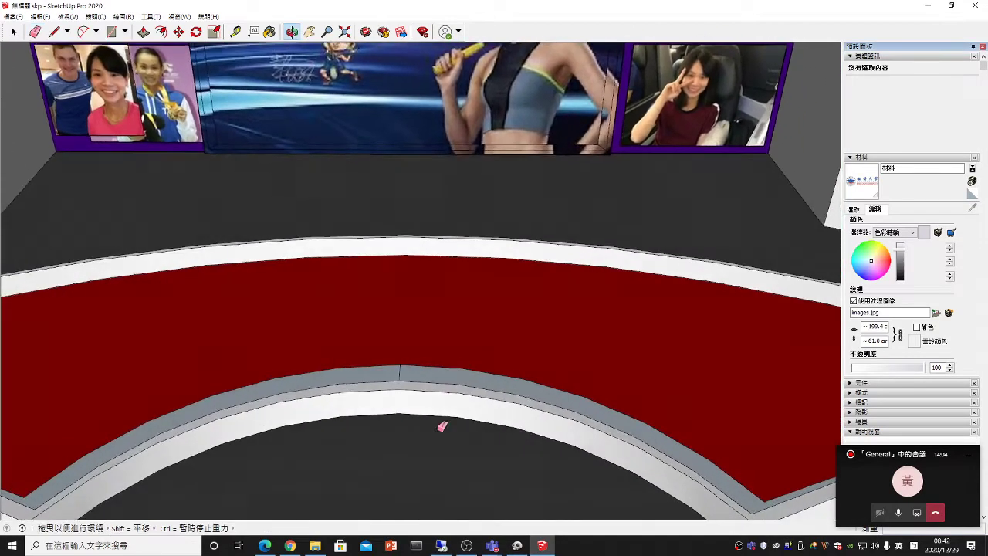
# Select the short edge on the grey ledge and reframe a level front view of the stage
pyautogui.press('space')
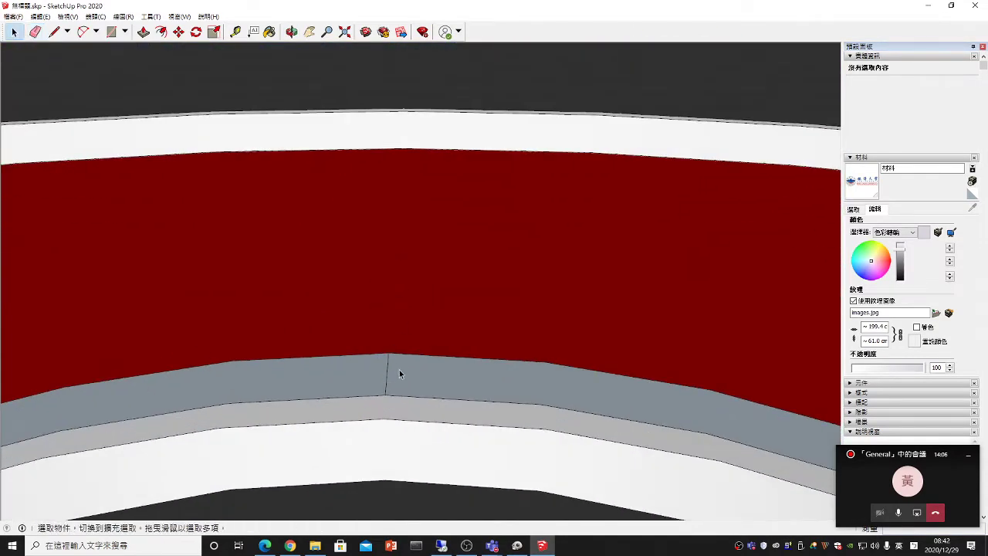
pyautogui.click(389, 379)
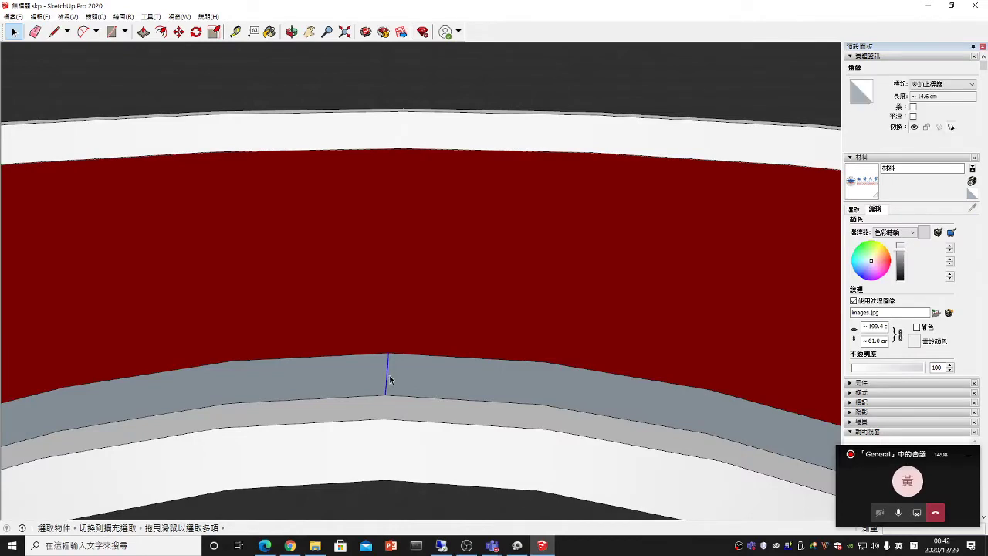
pyautogui.scroll(-5, 392, 374)
pyautogui.press('h')
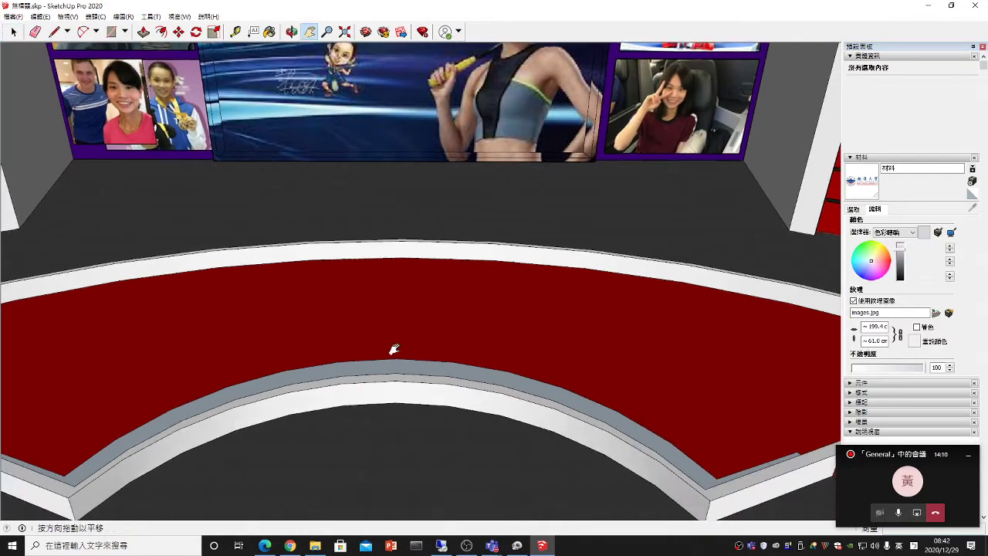
pyautogui.scroll(-4, 393, 349)
pyautogui.moveTo(502, 353); pyautogui.dragTo(483, 314)
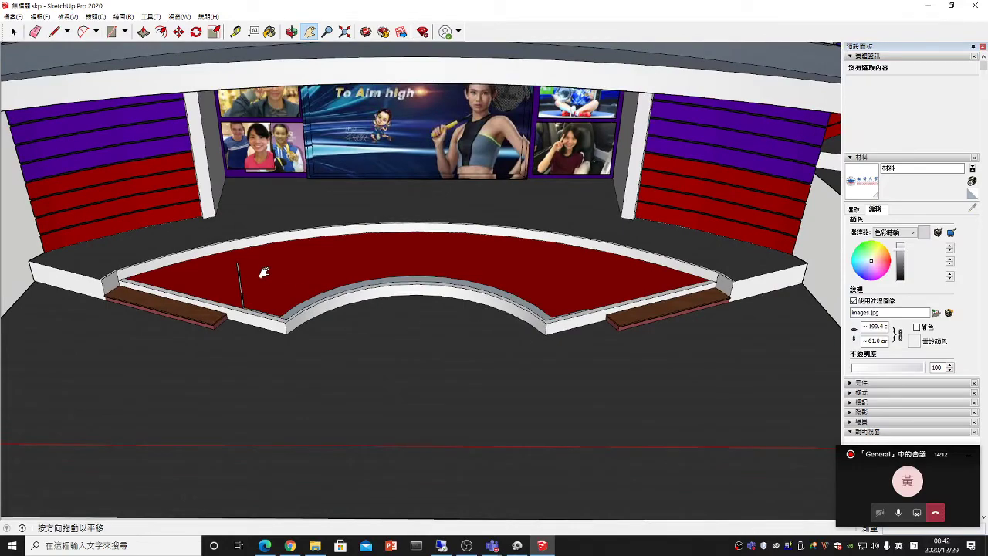
pyautogui.press('e')
pyautogui.scroll(10, 254, 262)
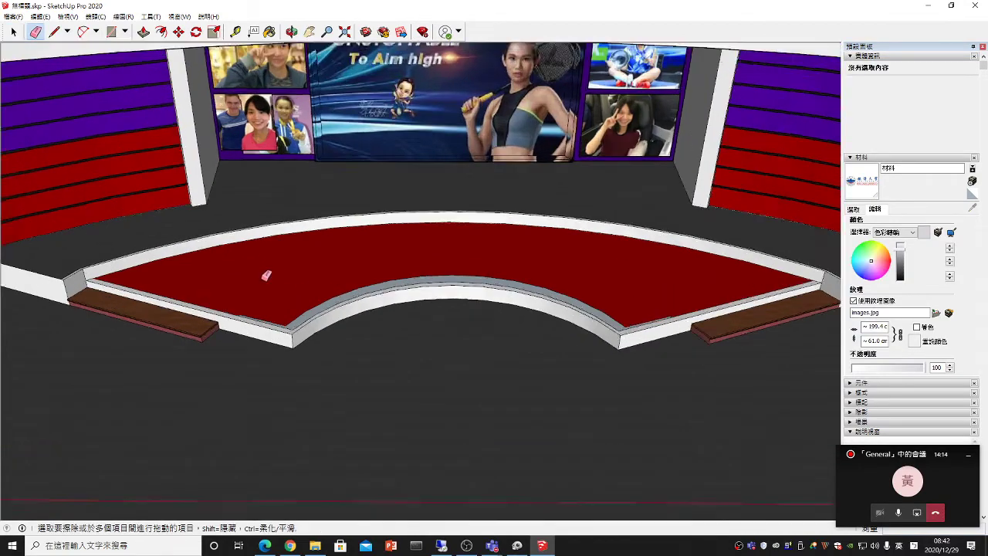
pyautogui.scroll(-5, 315, 367)
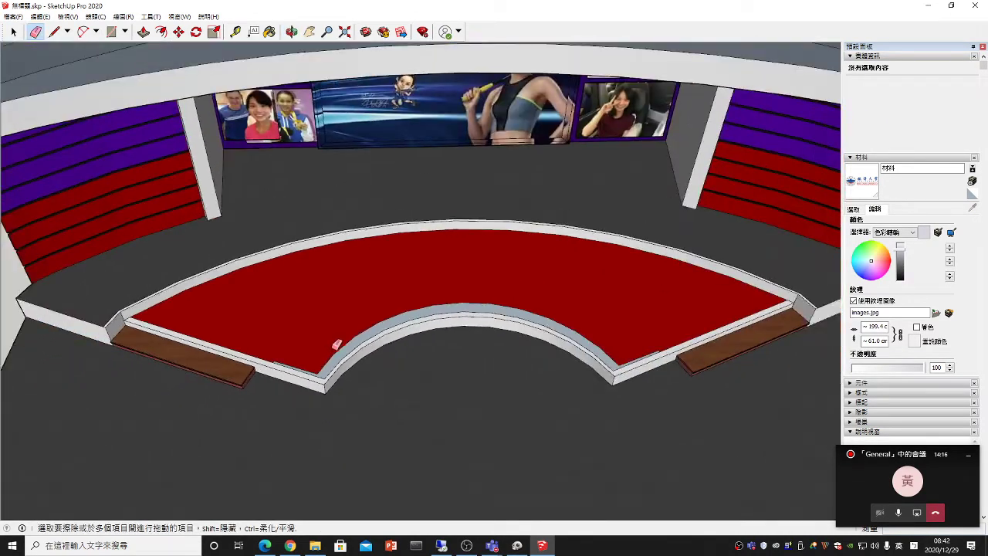
pyautogui.moveTo(441, 356); pyautogui.dragTo(427, 248, button='middle')
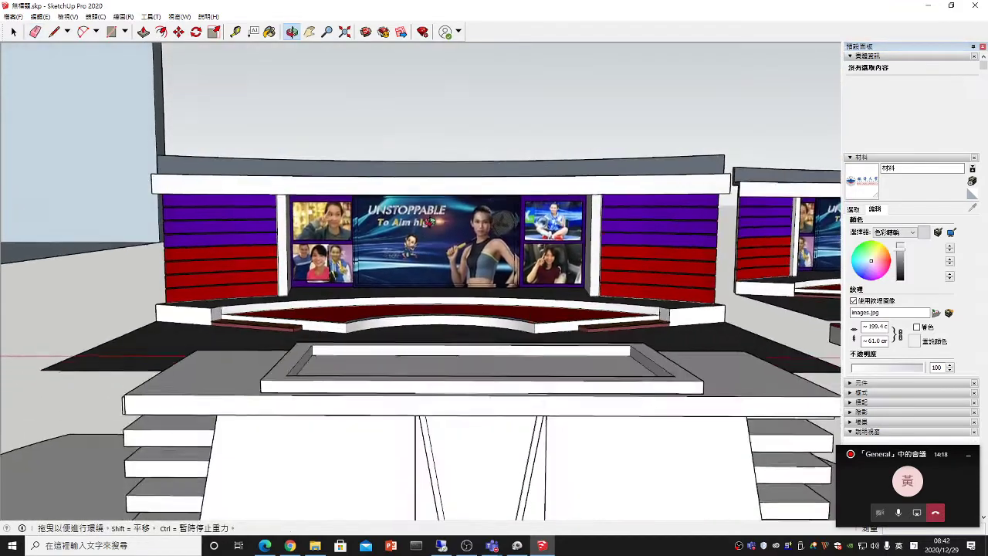
# Delete the old enclosing box together with its contents
pyautogui.scroll(-4, 425, 251)
pyautogui.scroll(-4, 425, 251)
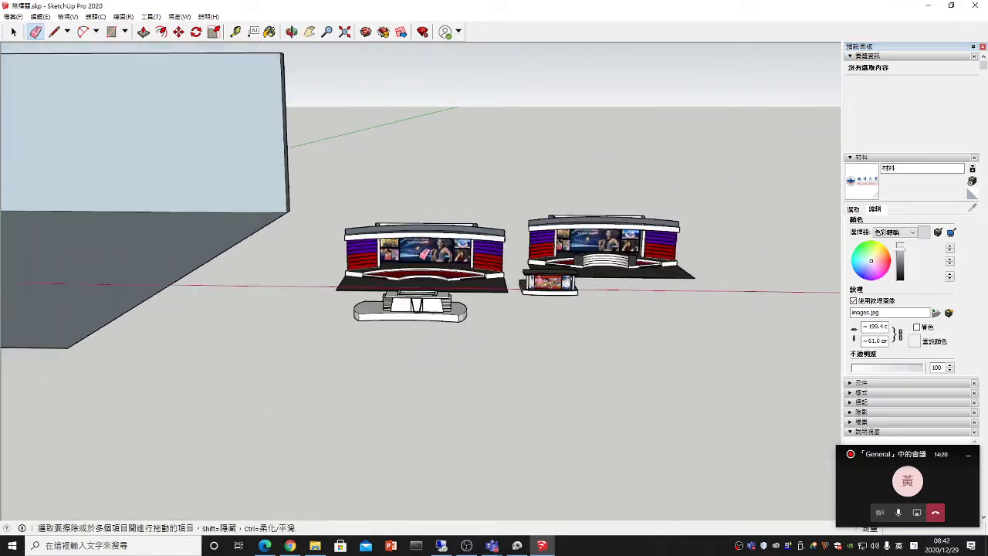
pyautogui.moveTo(232, 193)
pyautogui.mouseDown(button='middle')
pyautogui.moveTo(217, 275)
pyautogui.moveTo(381, 280)
pyautogui.mouseUp(button='middle')
pyautogui.press('space')
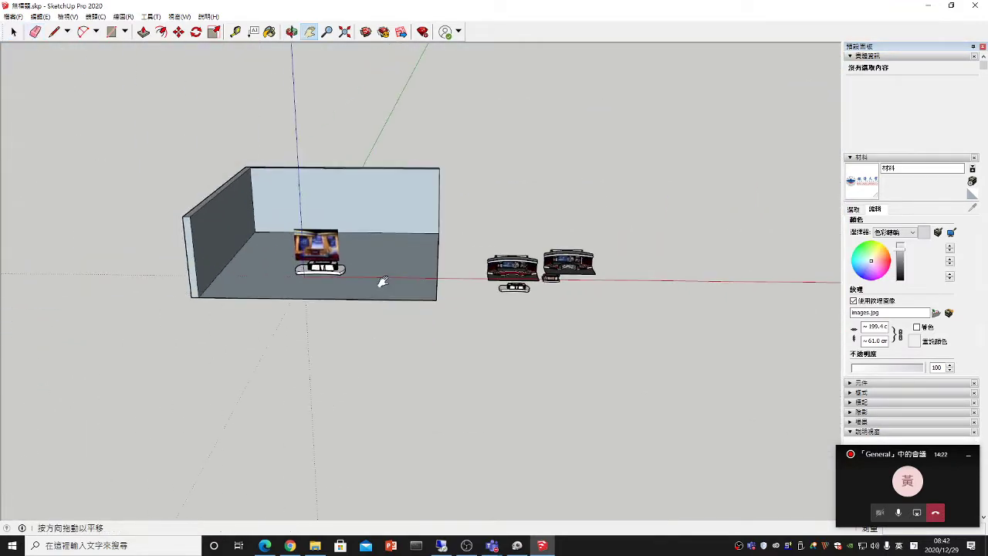
pyautogui.moveTo(450, 366); pyautogui.dragTo(451, 364)
pyautogui.press('Delete')
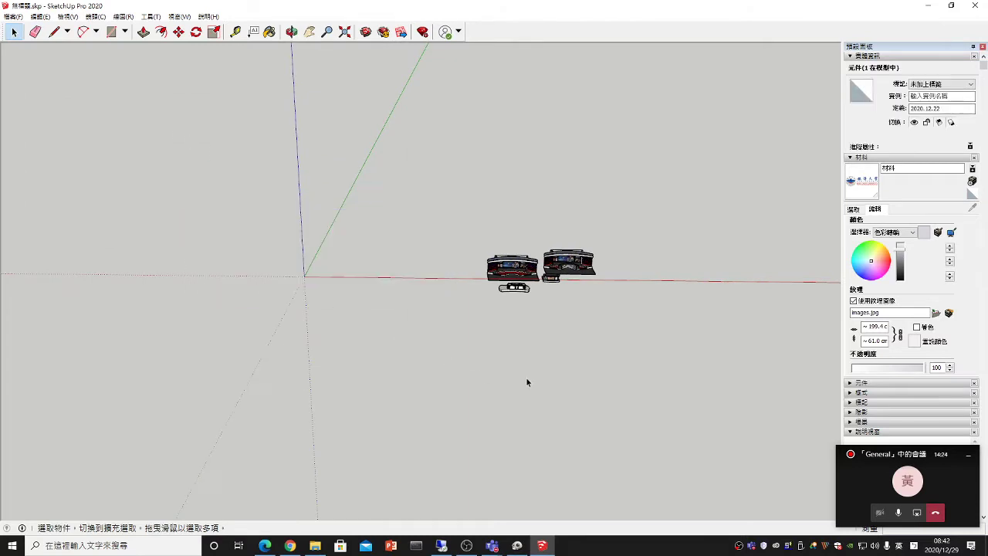
# Move both stage models and the small desk to the origin
pyautogui.click(524, 287)
pyautogui.moveTo(474, 211); pyautogui.dragTo(616, 308)
pyautogui.press('m')
pyautogui.click(495, 278)
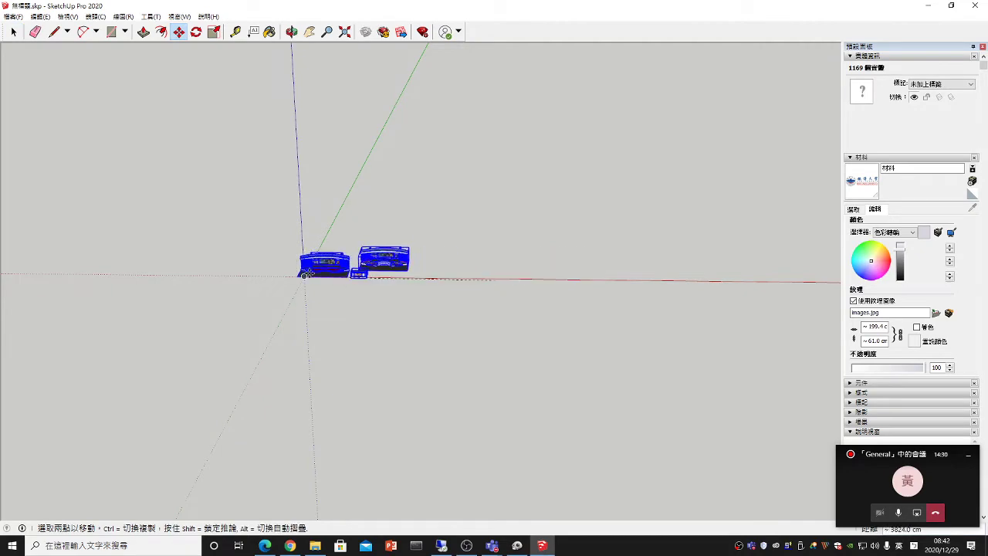
pyautogui.click(309, 269)
pyautogui.scroll(5, 332, 281)
pyautogui.keyDown('shift'); pyautogui.moveTo(333, 280); pyautogui.dragTo(496, 314, button='middle'); pyautogui.keyUp('shift')
pyautogui.scroll(4, 450, 295)
# Move the small desk onto the left stage
pyautogui.click(568, 369)
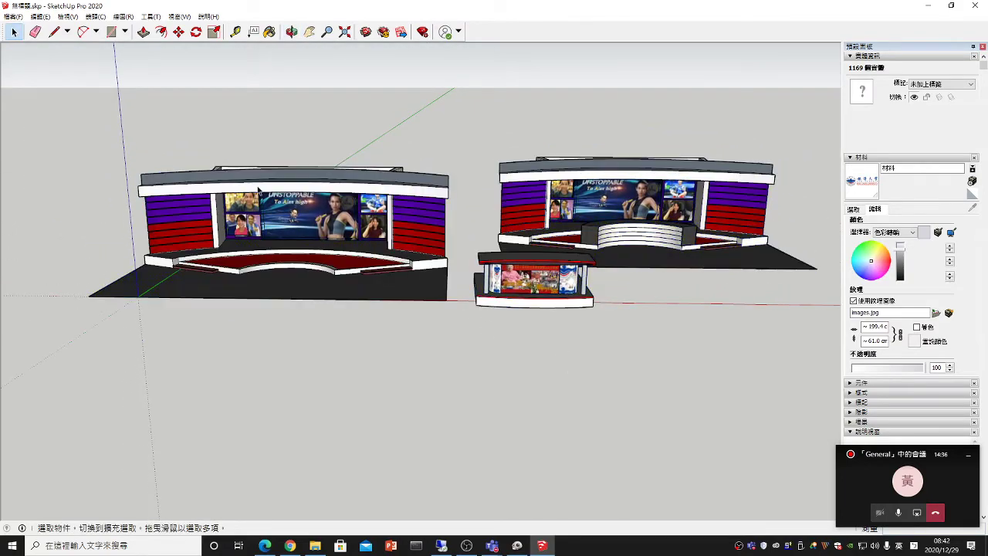
pyautogui.moveTo(568, 368); pyautogui.dragTo(96, 137, button='middle')
pyautogui.moveTo(376, 361); pyautogui.dragTo(472, 387)
pyautogui.moveTo(532, 359); pyautogui.dragTo(531, 313, button='middle')
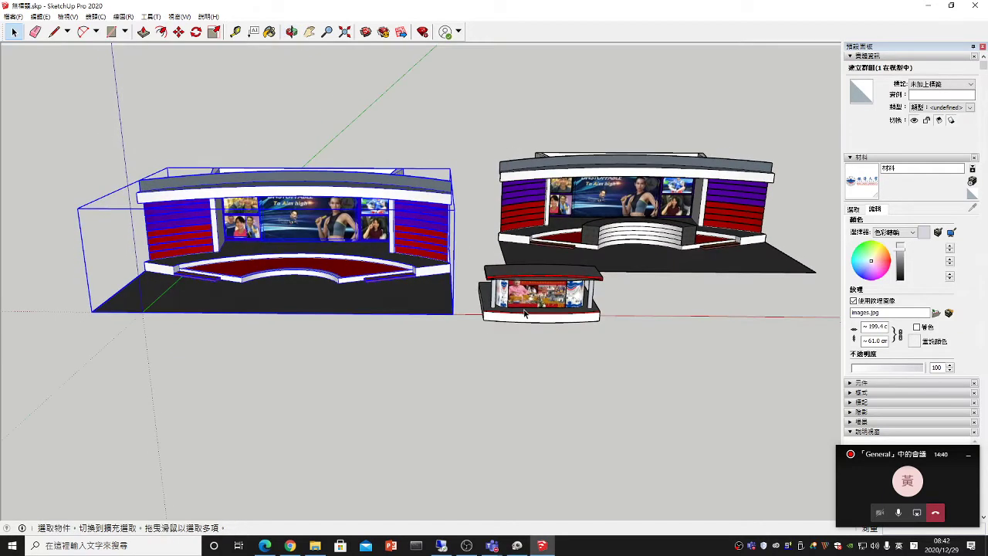
pyautogui.click(532, 325)
pyautogui.press('m')
pyautogui.click(538, 328)
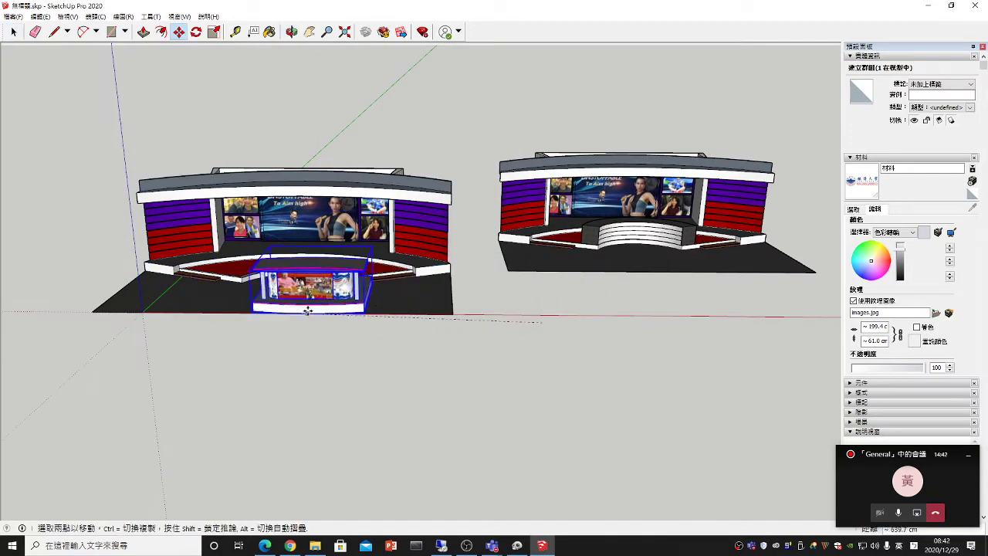
pyautogui.scroll(5, 353, 282)
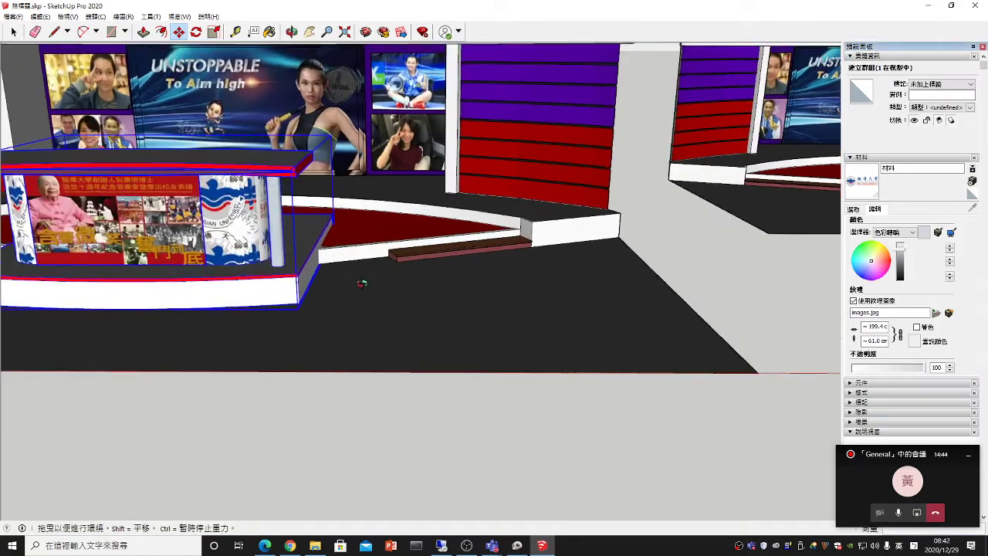
pyautogui.moveTo(363, 280); pyautogui.dragTo(390, 288, button='middle')
# Delete the right stage model and centre the remaining stage in view
pyautogui.scroll(-8, 390, 288)
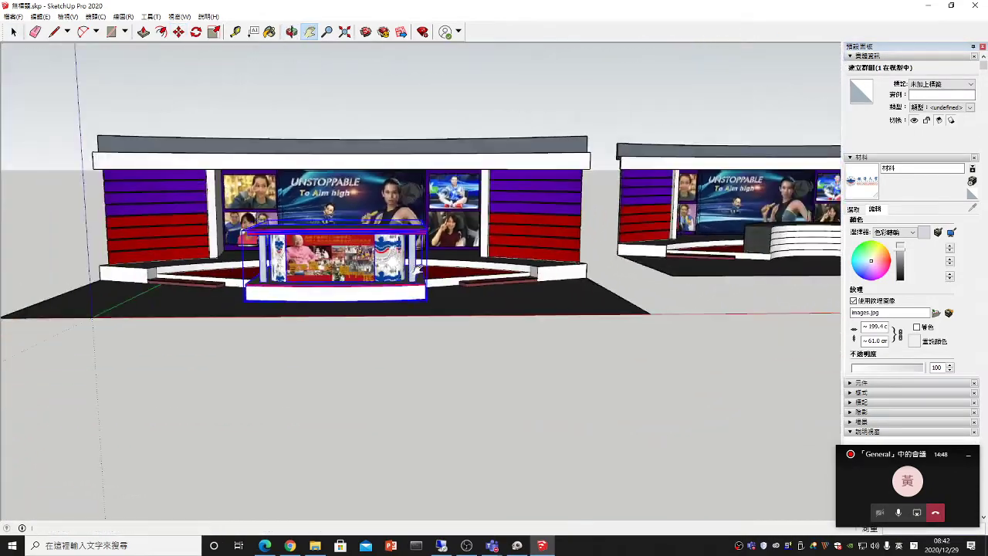
pyautogui.keyDown('shift'); pyautogui.moveTo(456, 368); pyautogui.dragTo(298, 430, button='middle'); pyautogui.keyUp('shift')
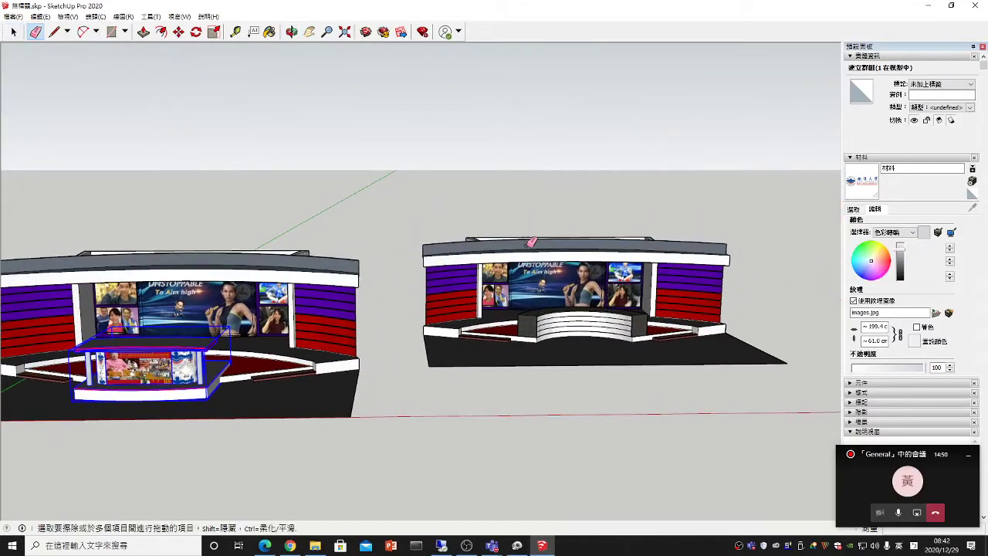
pyautogui.click(563, 366)
pyautogui.press('Delete')
pyautogui.keyDown('shift'); pyautogui.moveTo(331, 353); pyautogui.dragTo(463, 324, button='middle'); pyautogui.keyUp('shift')
pyautogui.scroll(-3, 695, 348)
pyautogui.scroll(-3, 435, 312)
pyautogui.scroll(-3, 434, 312)
pyautogui.press('r')
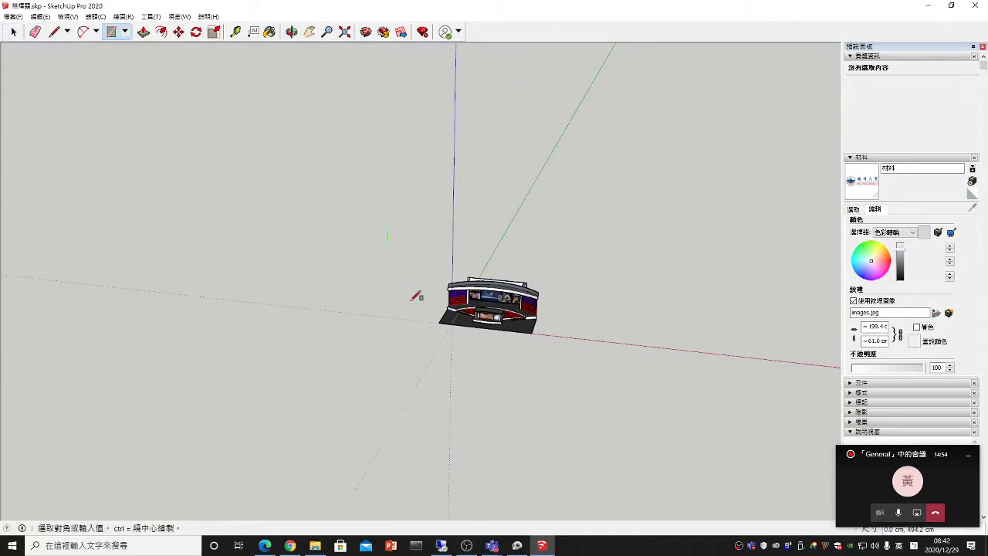
pyautogui.click(388, 221)
pyautogui.click(732, 488)
pyautogui.press('p')
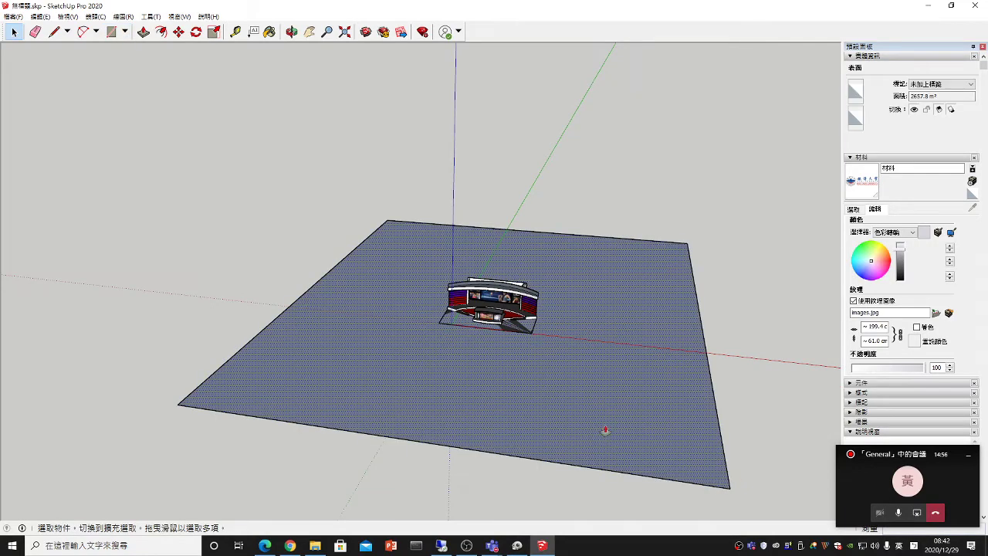
pyautogui.click(605, 425)
pyautogui.click(603, 274)
pyautogui.moveTo(604, 273); pyautogui.dragTo(398, 379, button='middle')
pyautogui.press('space')
pyautogui.press('Delete')
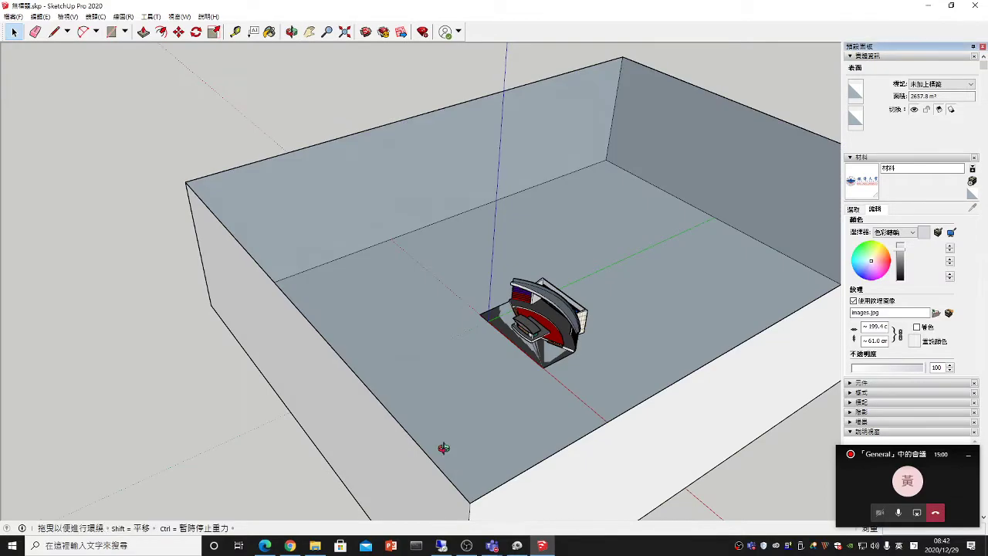
pyautogui.moveTo(446, 448); pyautogui.dragTo(562, 471, button='middle')
pyautogui.scroll(8, 562, 358)
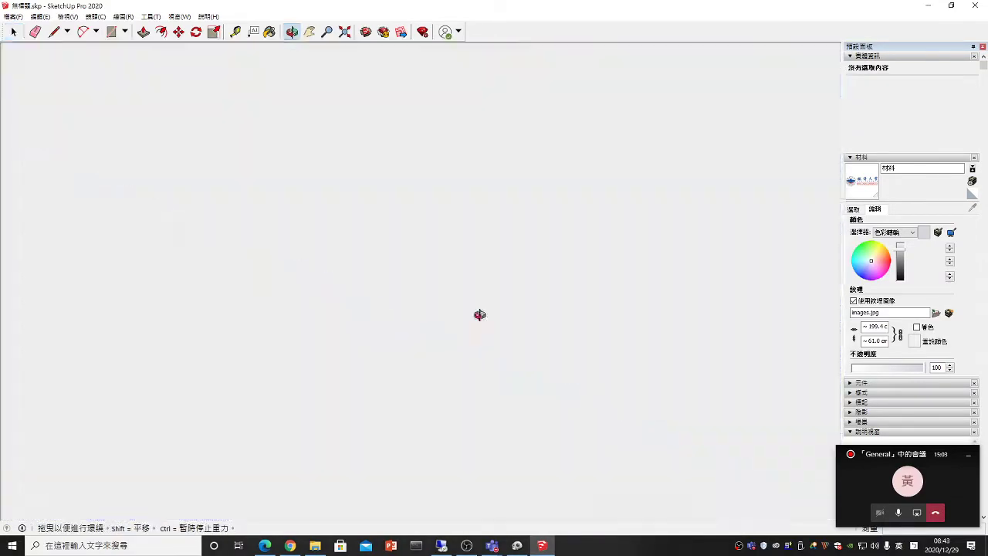
pyautogui.press('space')
pyautogui.click(462, 303)
pyautogui.scroll(-6, 462, 303)
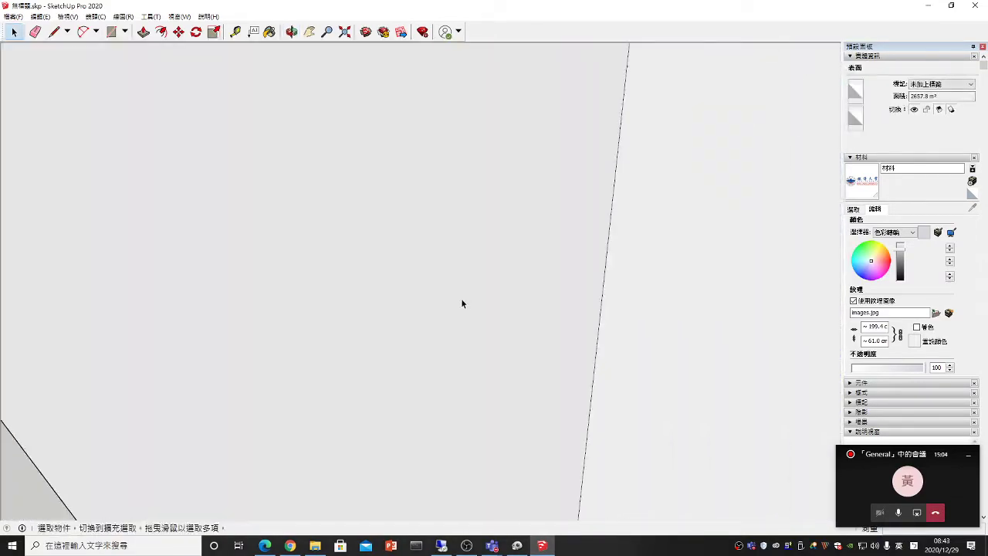
pyautogui.moveTo(464, 326); pyautogui.dragTo(457, 364, button='middle')
pyautogui.scroll(5, 484, 287)
pyautogui.scroll(-5, 433, 347)
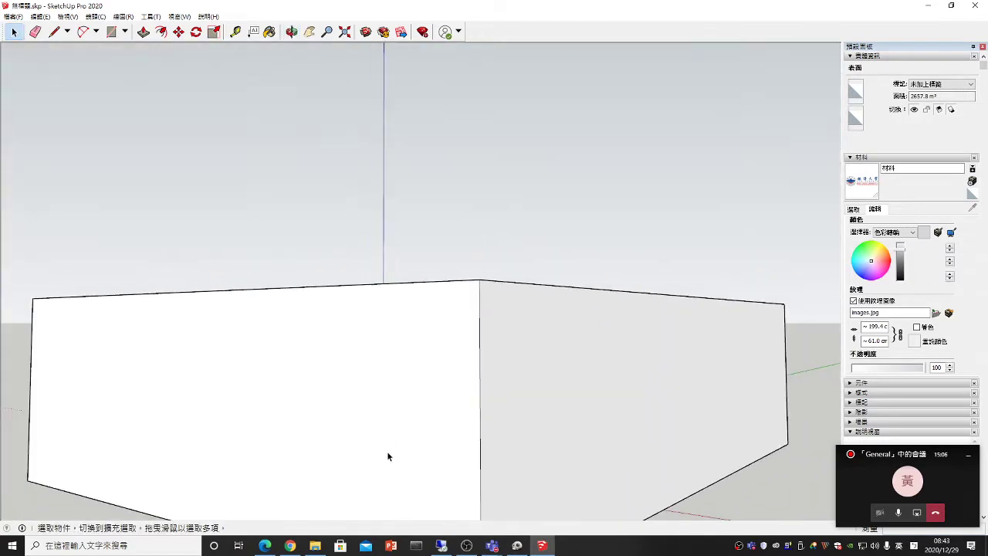
pyautogui.moveTo(390, 397)
pyautogui.keyDown('shift'); pyautogui.mouseDown(button='middle')
pyautogui.moveTo(378, 425)
pyautogui.moveTo(375, 402)
pyautogui.mouseUp(button='middle'); pyautogui.keyUp('shift')
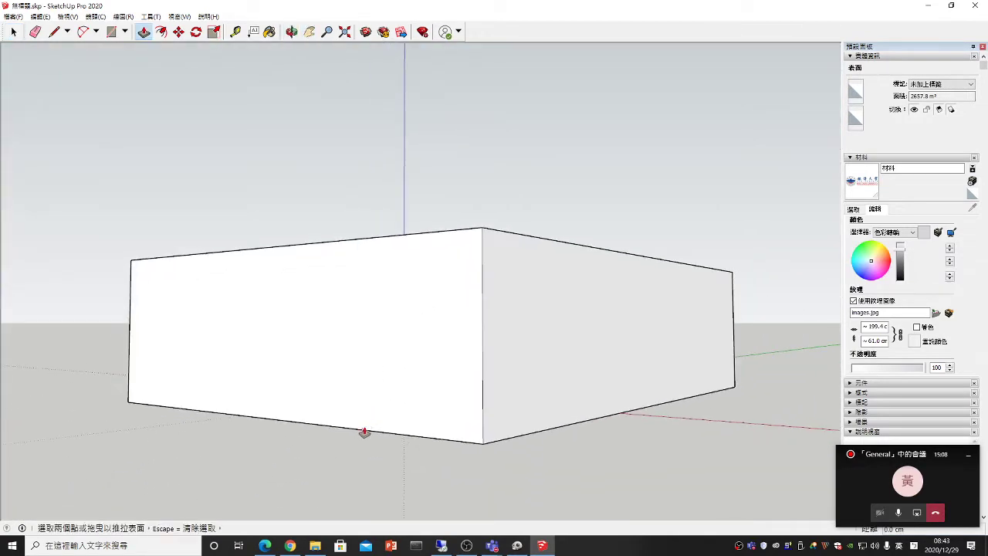
pyautogui.moveTo(433, 306); pyautogui.dragTo(416, 513, button='middle')
pyautogui.scroll(8, 448, 332)
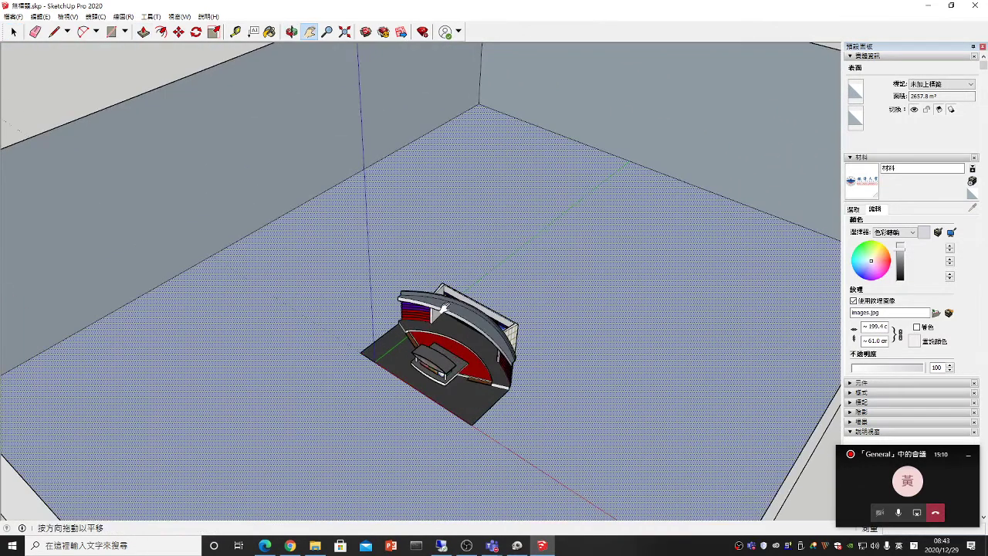
pyautogui.moveTo(463, 371); pyautogui.dragTo(479, 347, button='middle')
pyautogui.scroll(4, 502, 371)
pyautogui.keyDown('shift'); pyautogui.moveTo(525, 417); pyautogui.dragTo(474, 301, button='middle'); pyautogui.keyUp('shift')
pyautogui.scroll(-2, 476, 299)
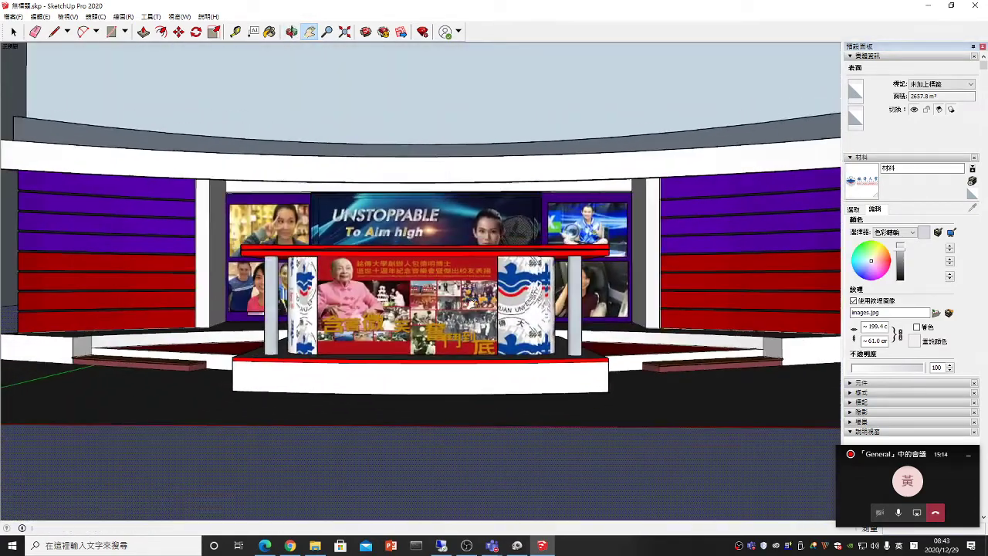
pyautogui.scroll(-6, 446, 315)
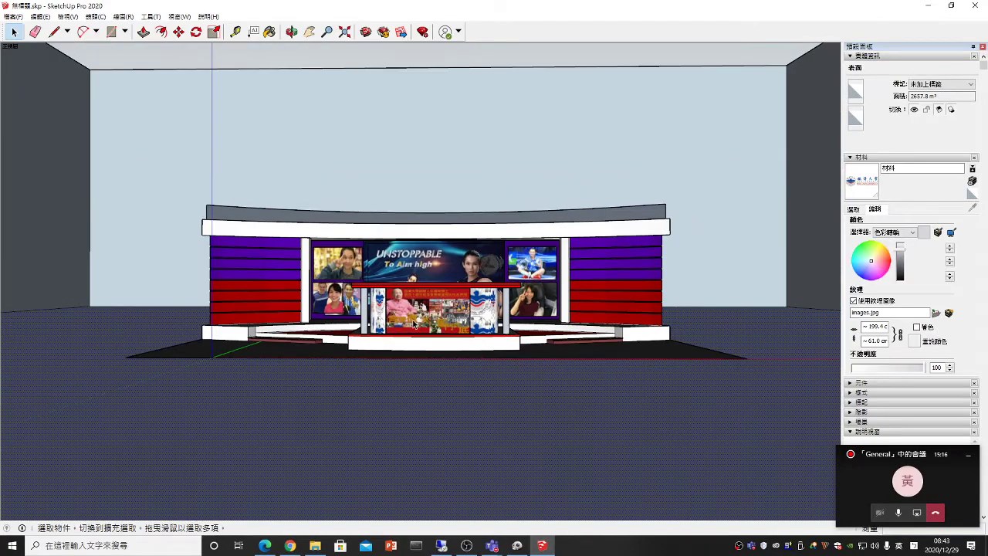
pyautogui.scroll(5, 281, 149)
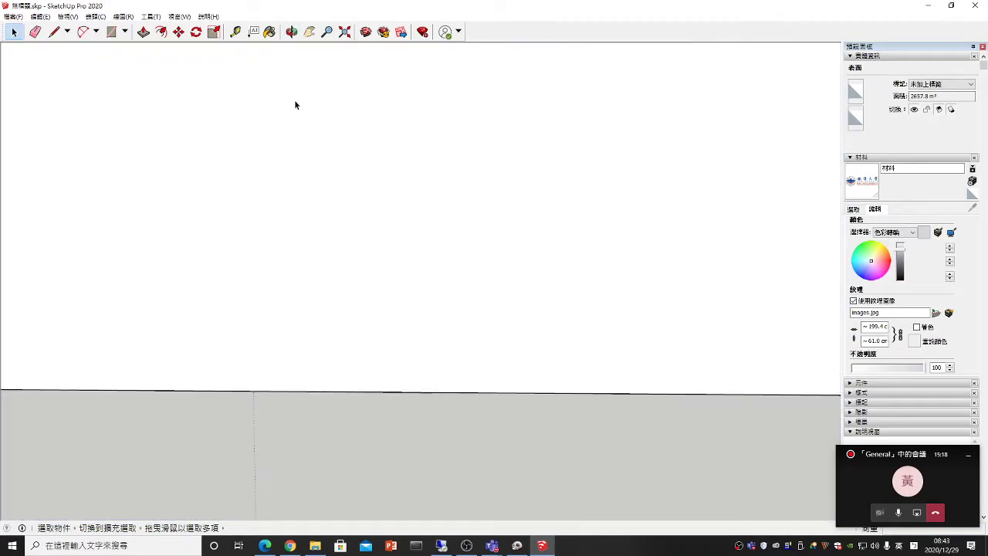
pyautogui.scroll(-4, 294, 251)
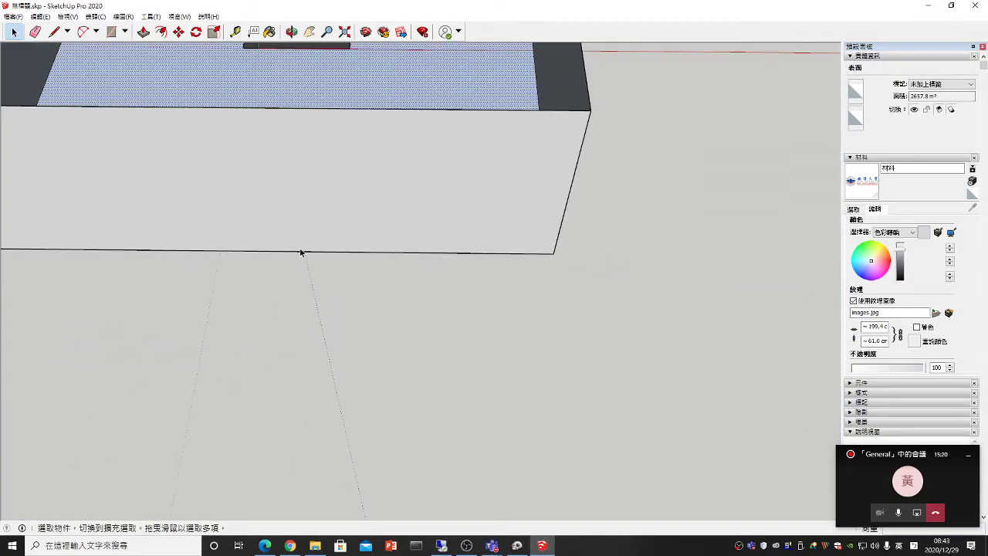
pyautogui.scroll(-4, 301, 252)
pyautogui.moveTo(300, 247); pyautogui.dragTo(305, 235, button='middle')
pyautogui.moveTo(401, 386); pyautogui.dragTo(569, 410, button='middle')
pyautogui.scroll(5, 391, 368)
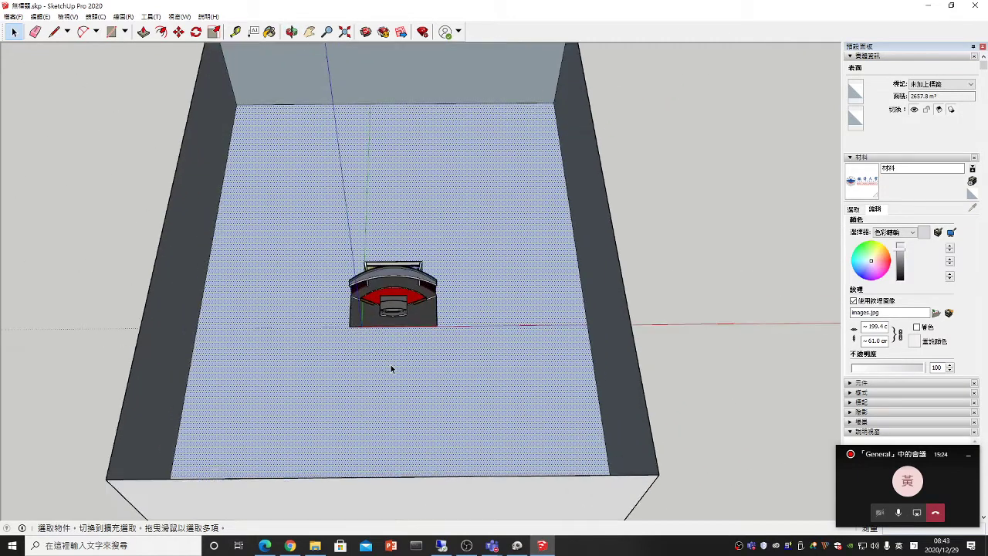
pyautogui.scroll(3, 392, 361)
pyautogui.moveTo(395, 351)
pyautogui.keyDown('shift'); pyautogui.mouseDown(button='middle')
pyautogui.moveTo(399, 329)
pyautogui.moveTo(406, 455)
pyautogui.moveTo(399, 364)
pyautogui.mouseUp(button='middle'); pyautogui.keyUp('shift')
pyautogui.scroll(4, 408, 454)
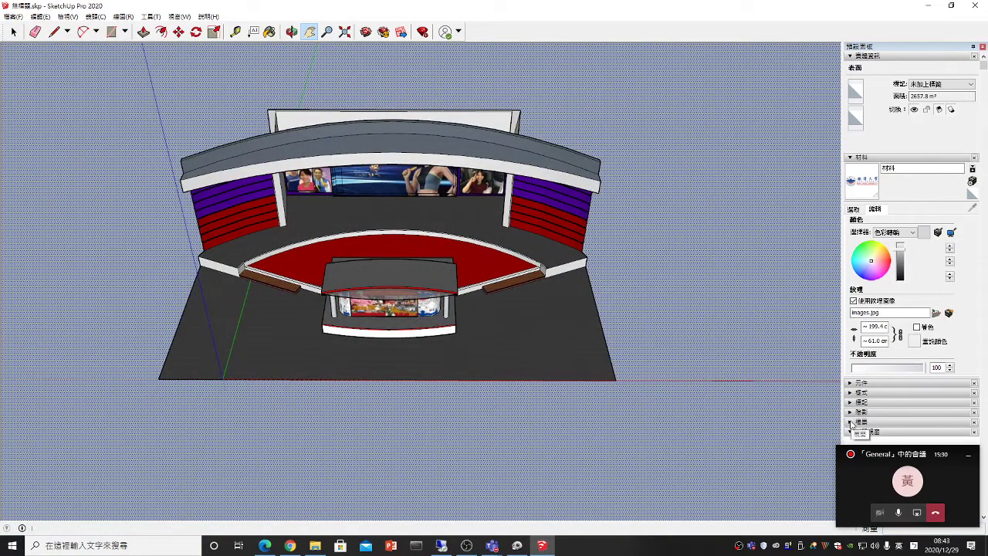
# Save the current view as the first scene, then move to a higher view over the desk
pyautogui.click(851, 422)
pyautogui.click(864, 433)
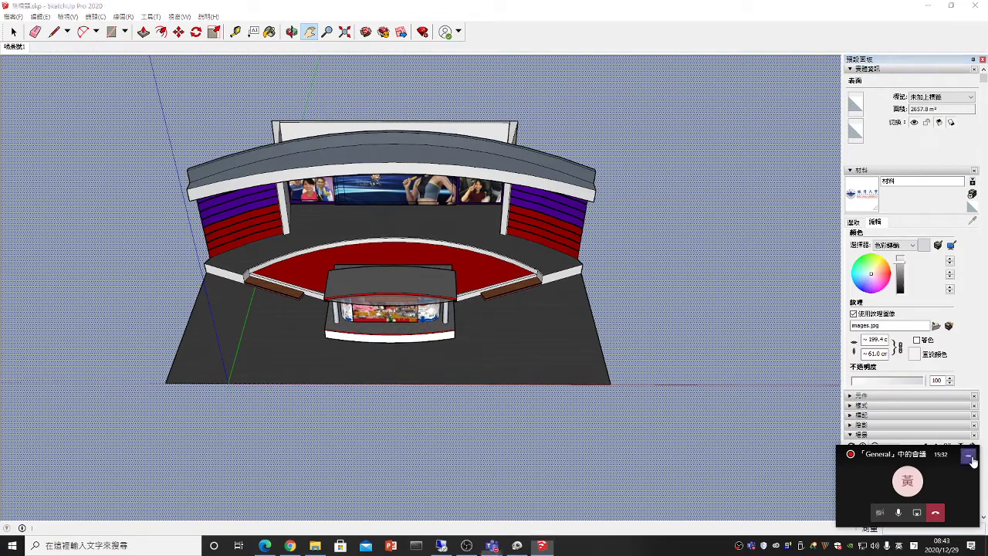
pyautogui.moveTo(391, 363); pyautogui.dragTo(513, 280, button='middle')
pyautogui.scroll(5, 400, 394)
pyautogui.scroll(3, 479, 294)
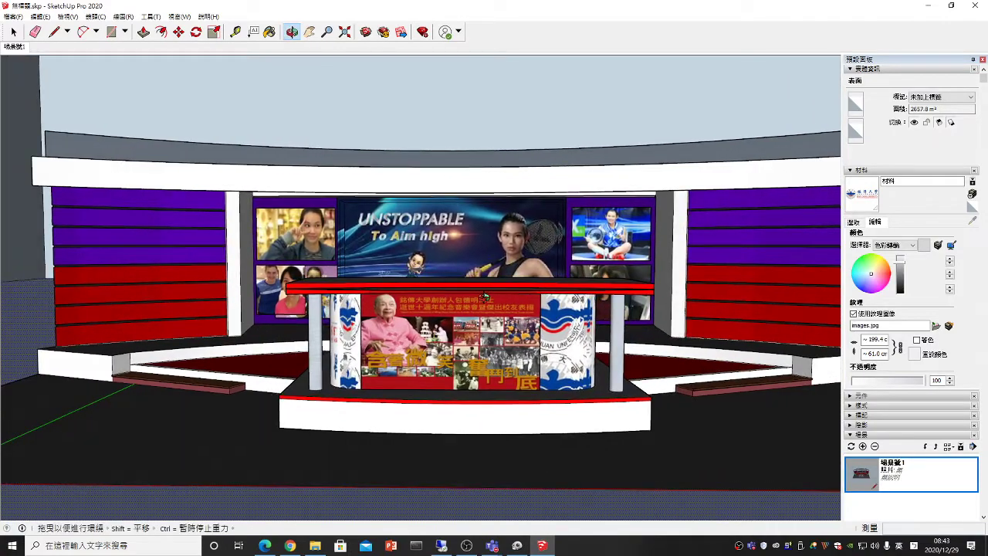
pyautogui.moveTo(465, 299); pyautogui.dragTo(453, 346, button='middle')
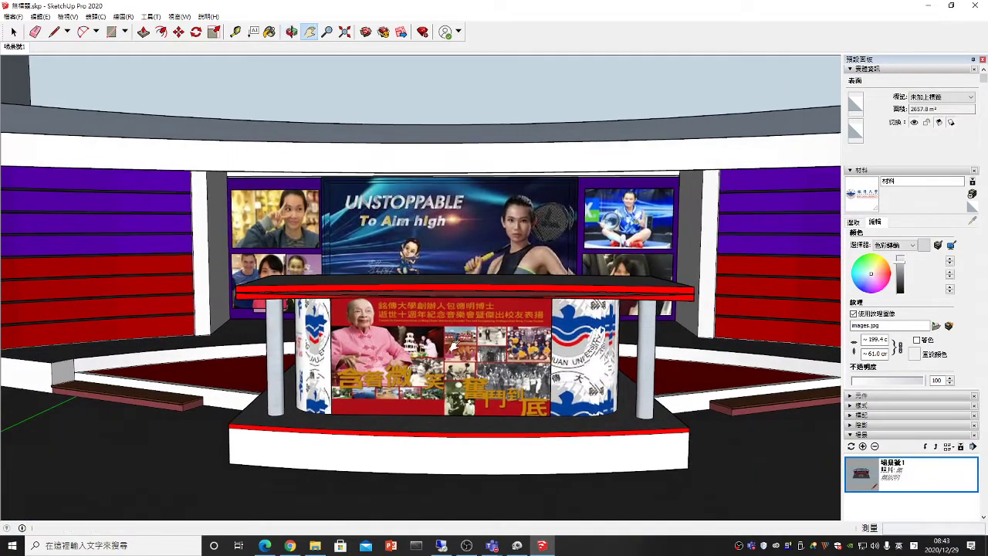
# Scale the news desk group to 0.80 of its height along the blue axis
pyautogui.press('space')
pyautogui.click(463, 351)
pyautogui.press('s')
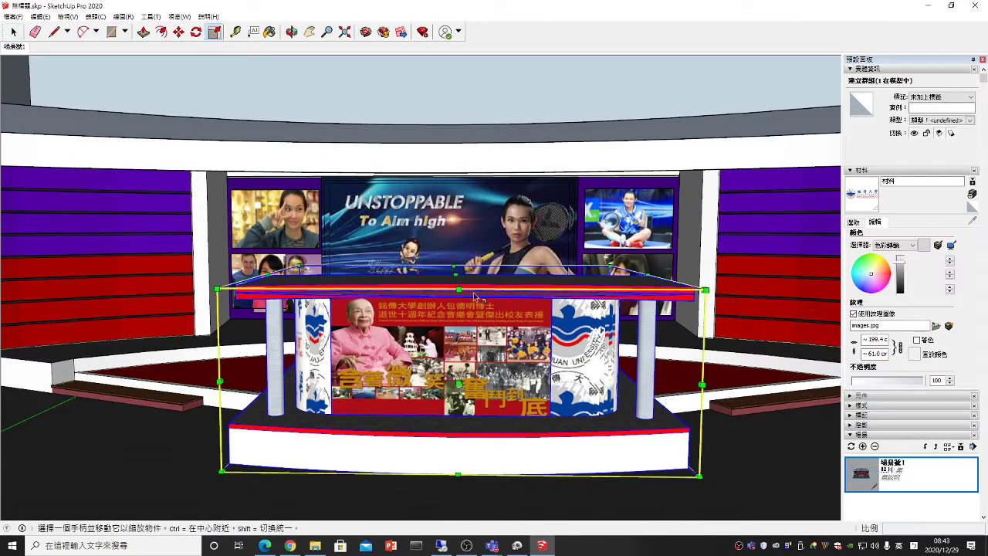
pyautogui.moveTo(459, 275); pyautogui.dragTo(456, 303)
pyautogui.moveTo(456, 302); pyautogui.dragTo(478, 329, button='middle')
pyautogui.press('space')
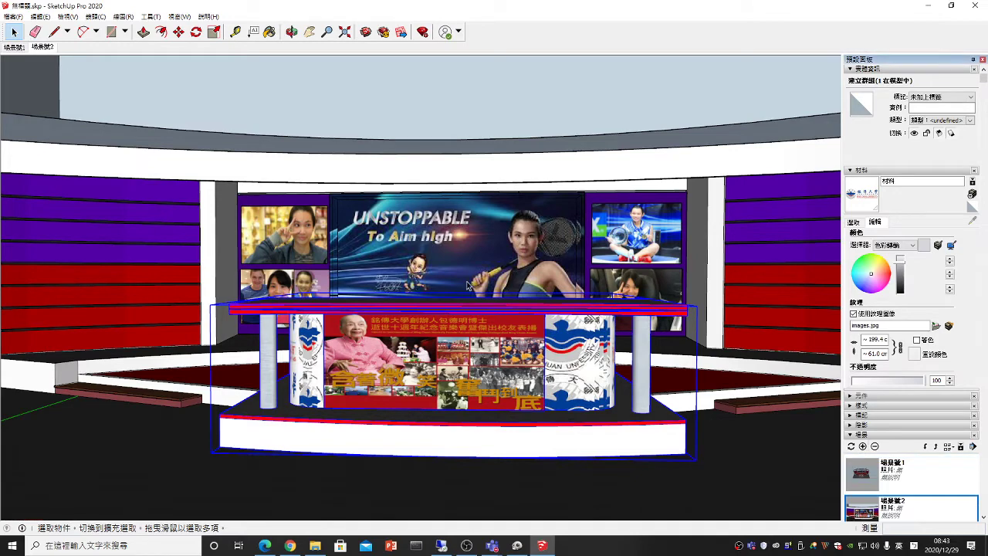
# Adjust the view and save scenes 場景號3 and 場景號4 from different angles
pyautogui.press('o')
pyautogui.scroll(5, 462, 281)
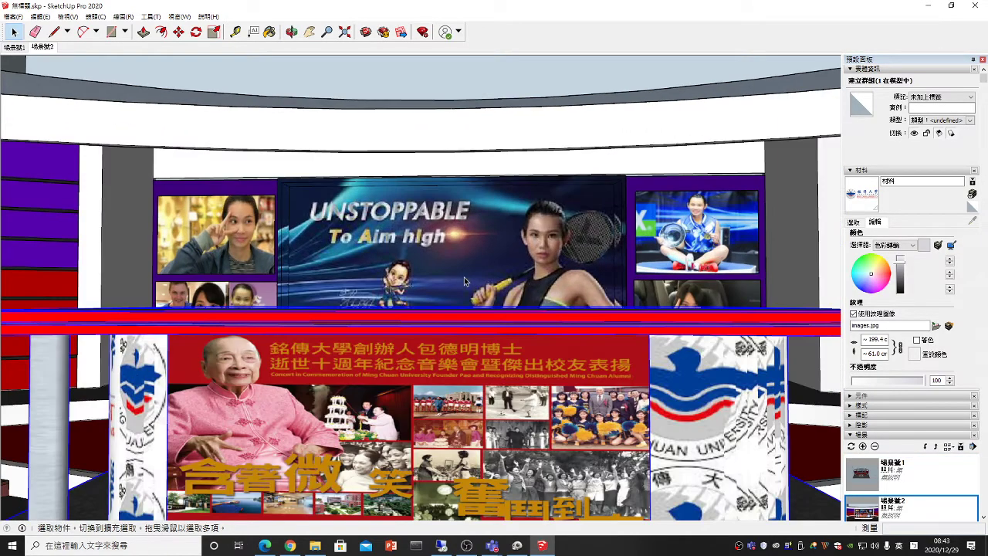
pyautogui.scroll(-4, 462, 281)
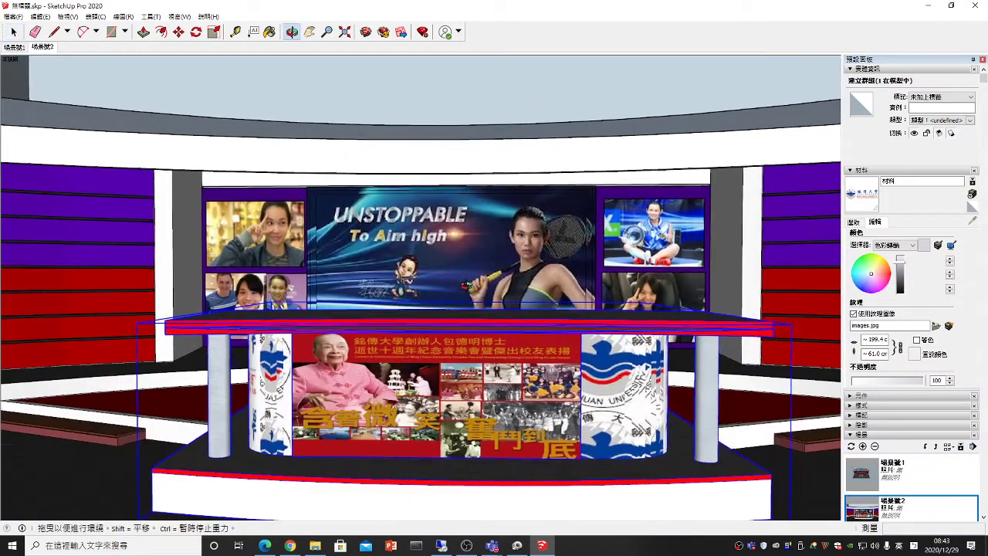
pyautogui.scroll(1, 466, 283)
pyautogui.press('space')
pyautogui.scroll(2, 467, 287)
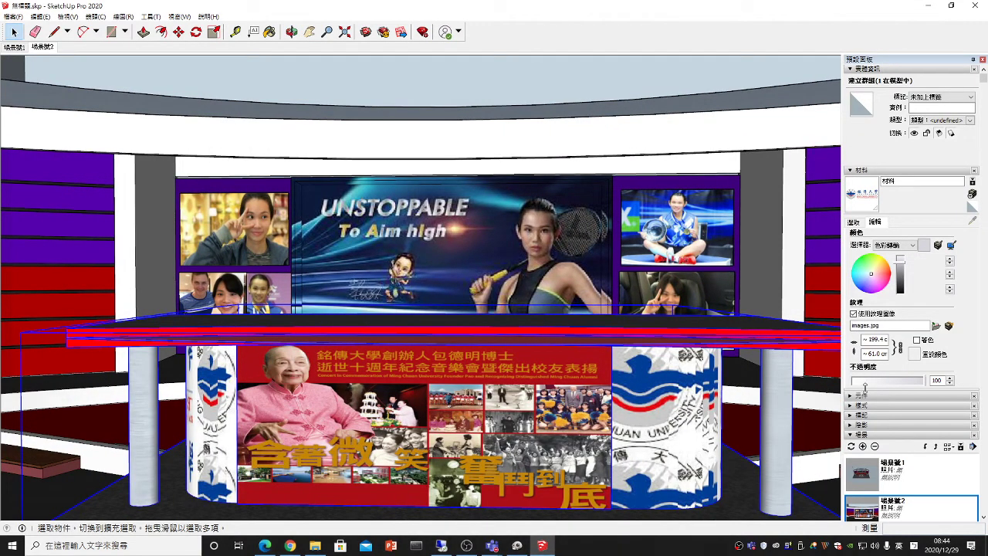
pyautogui.click(862, 447)
pyautogui.moveTo(566, 298); pyautogui.dragTo(498, 285, button='middle')
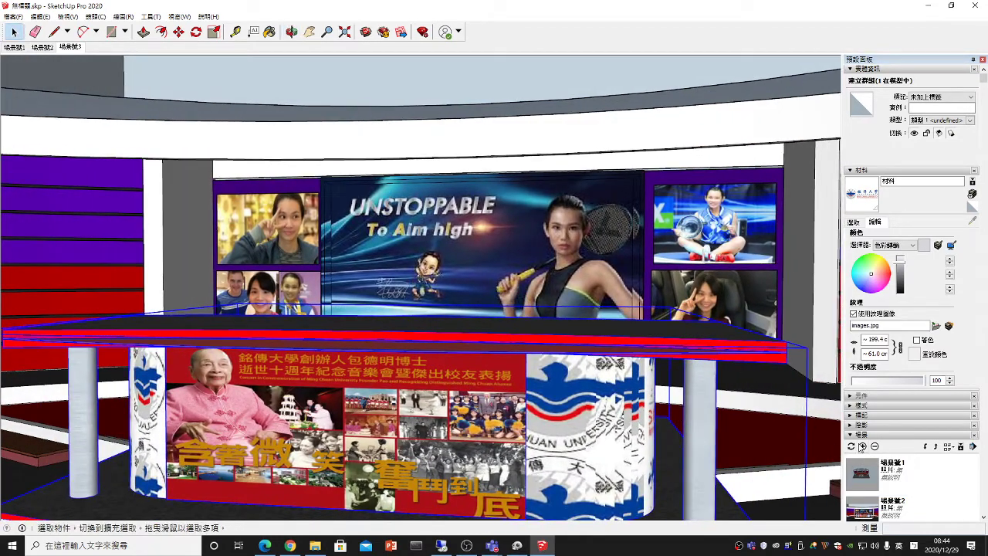
pyautogui.click(863, 447)
# Orbit down toward the ground, then return to the 場景號1 scene view
pyautogui.moveTo(541, 312); pyautogui.dragTo(541, 336, button='middle')
pyautogui.scroll(-3, 541, 337)
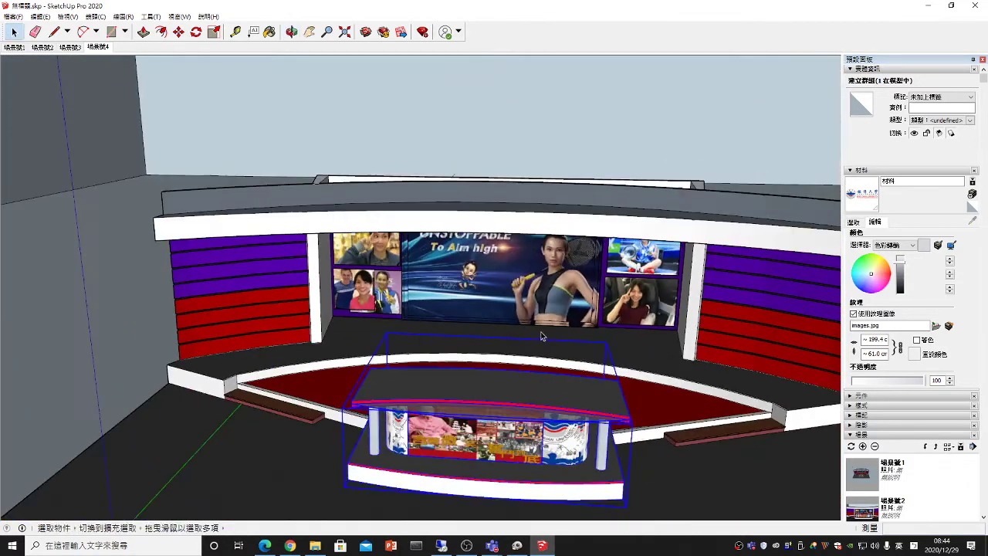
pyautogui.scroll(-3, 541, 337)
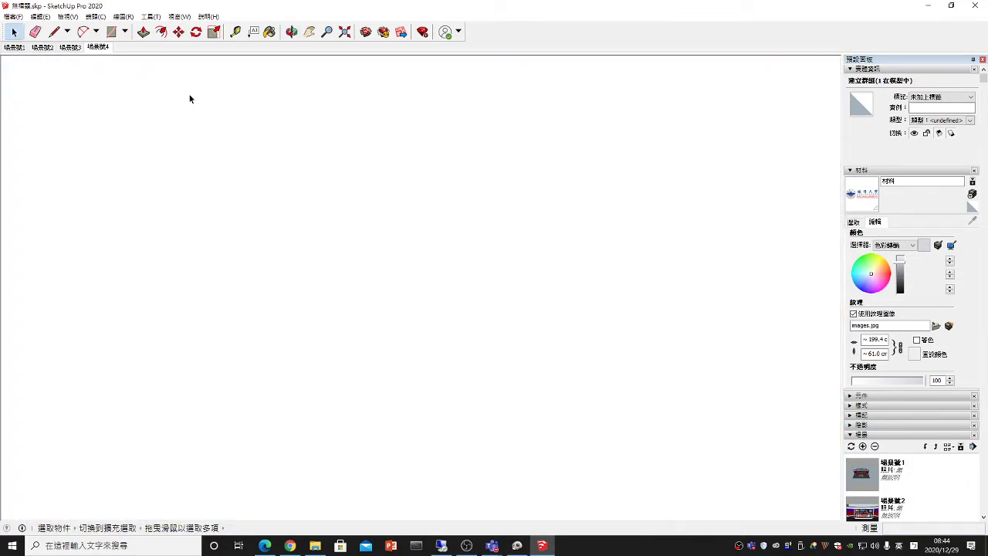
pyautogui.moveTo(298, 125); pyautogui.dragTo(409, 298, button='middle')
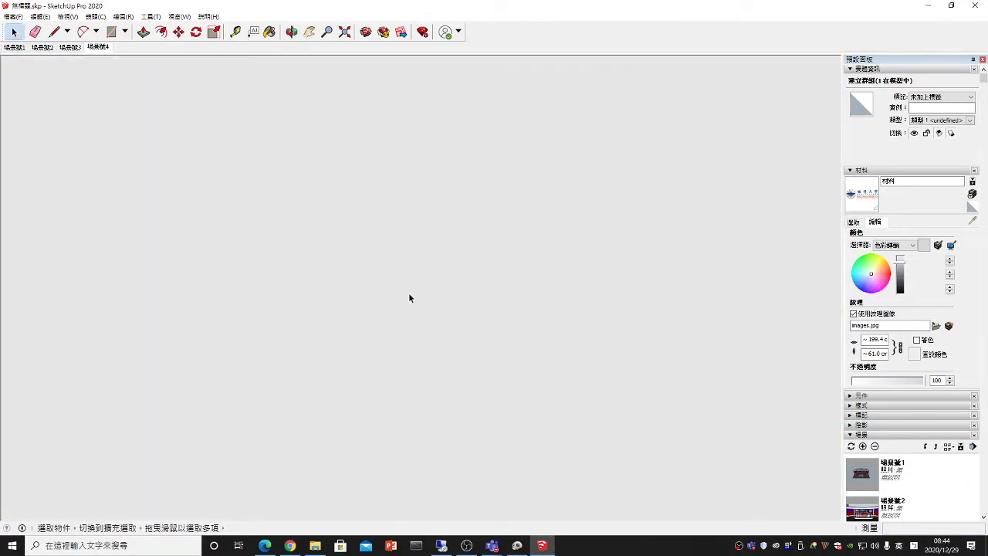
pyautogui.doubleClick(888, 475)
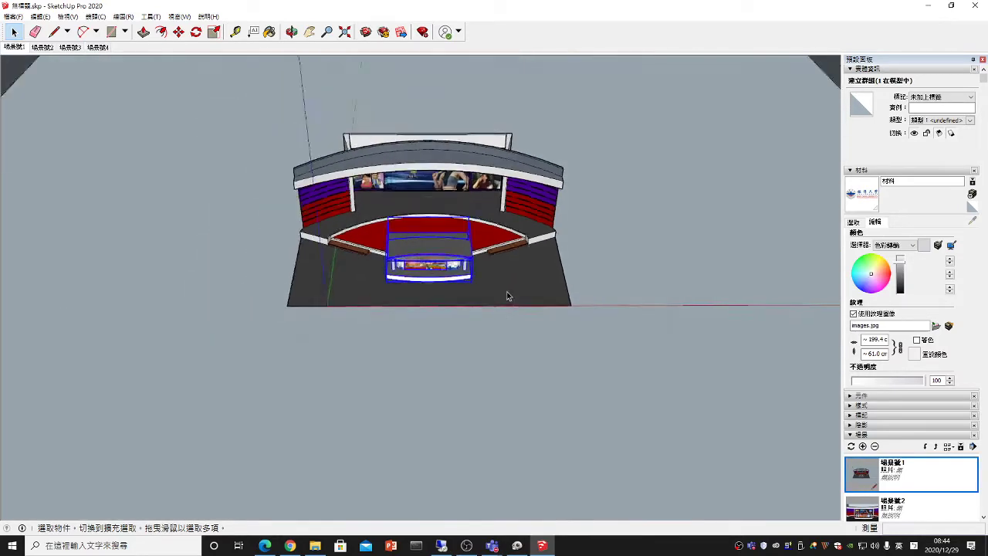
# Push the box's left and right walls outward with Push/Pull to widen it
pyautogui.scroll(-5, 508, 296)
pyautogui.moveTo(463, 286); pyautogui.dragTo(339, 255, button='middle')
pyautogui.press('p')
pyautogui.moveTo(339, 256); pyautogui.dragTo(255, 251)
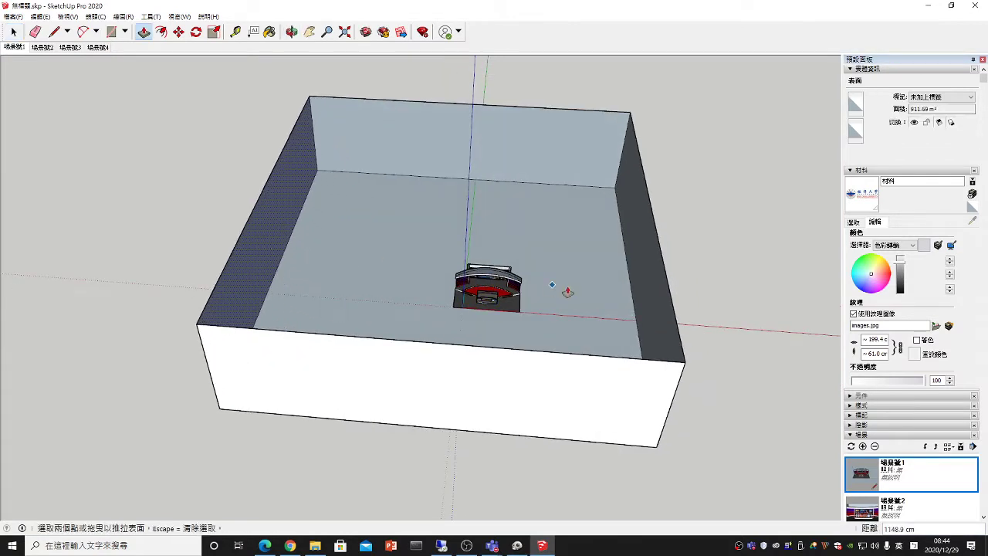
pyautogui.press('space')
pyautogui.press('p')
pyautogui.moveTo(645, 285); pyautogui.dragTo(728, 298)
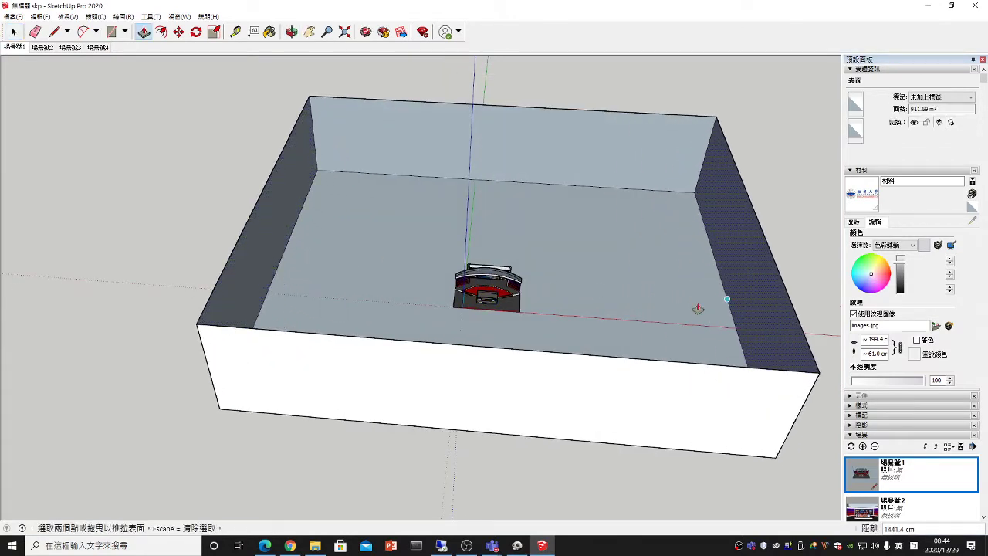
pyautogui.press('space')
# Select the box and try a rectangle across its open top, then cancel it
pyautogui.tripleClick(377, 224)
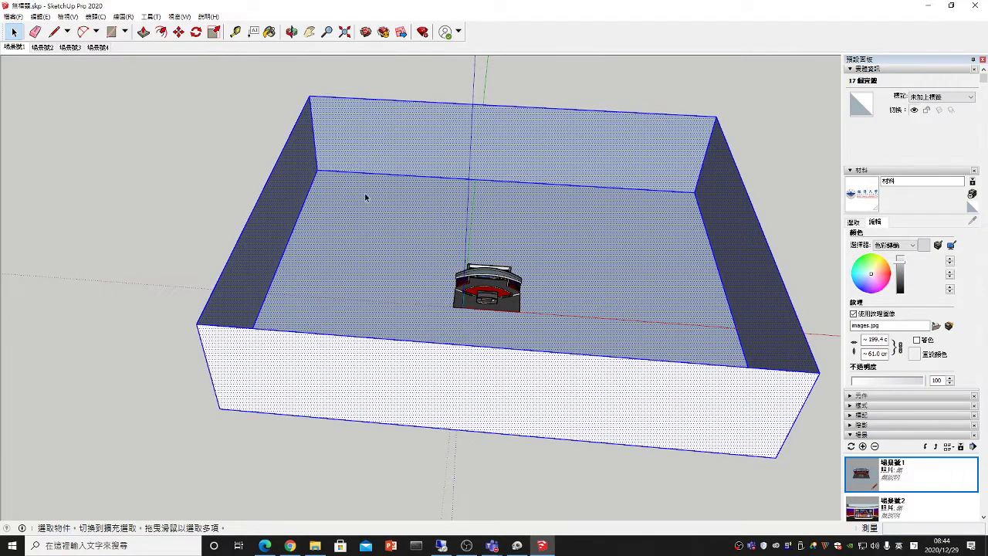
pyautogui.press('r')
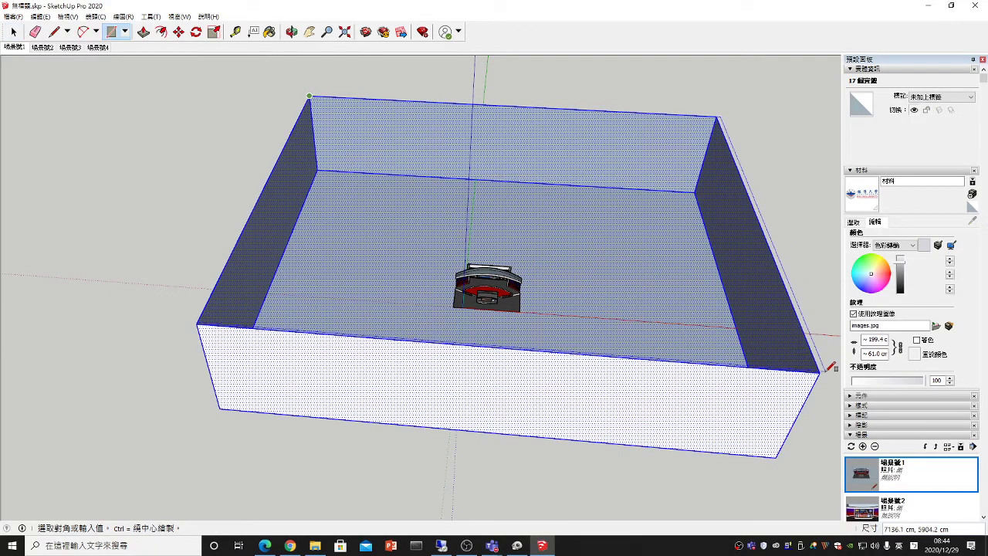
pyautogui.press('space')
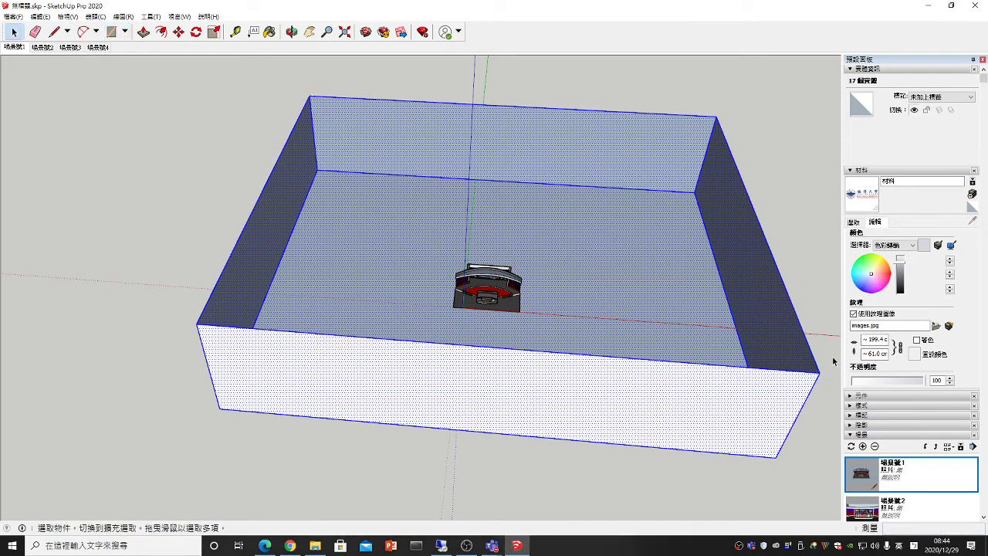
pyautogui.click(825, 342)
pyautogui.press('r')
pyautogui.click(717, 118)
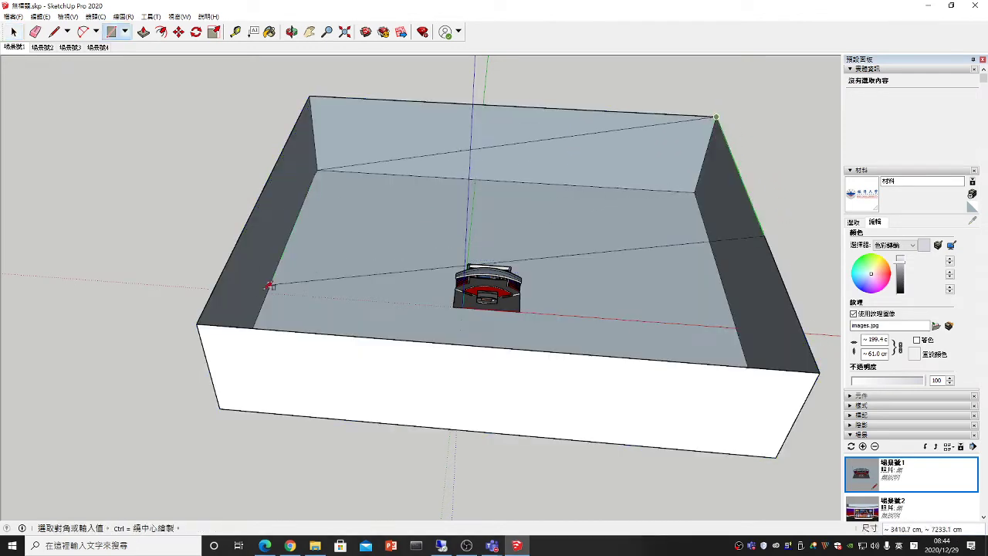
pyautogui.press('Escape')
pyautogui.press('space')
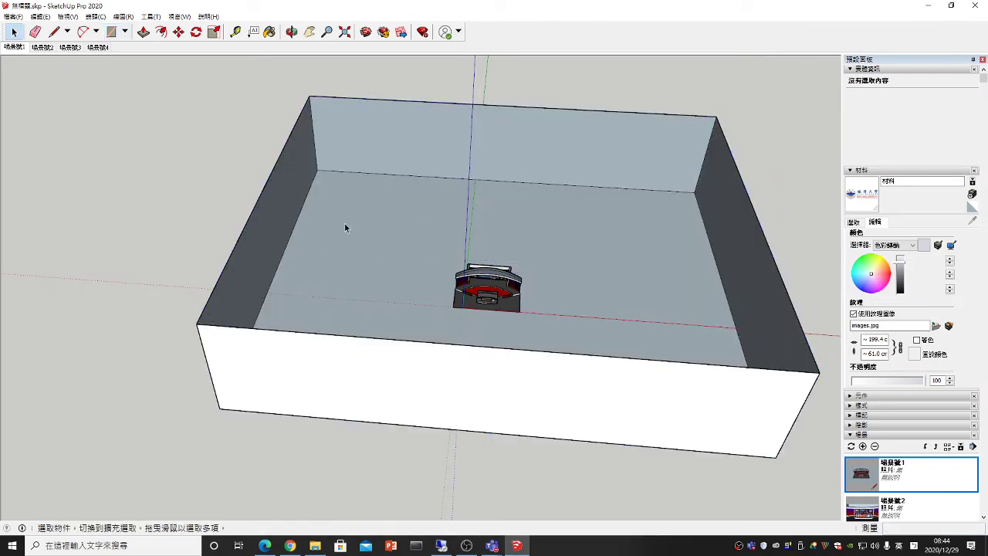
# Seal the top with a diagonal line, erase the line, and return to 場景號1
pyautogui.press('l')
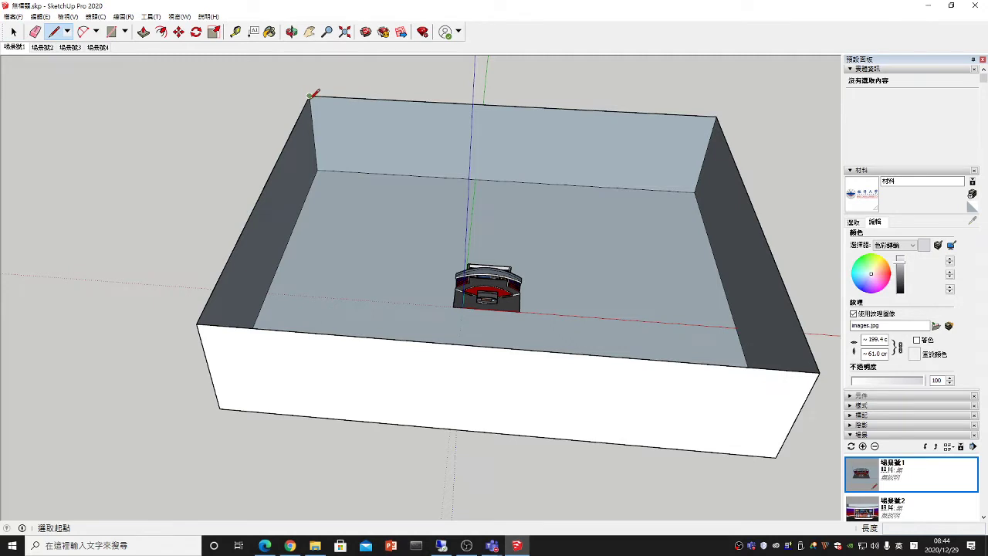
pyautogui.click(310, 97)
pyautogui.click(818, 373)
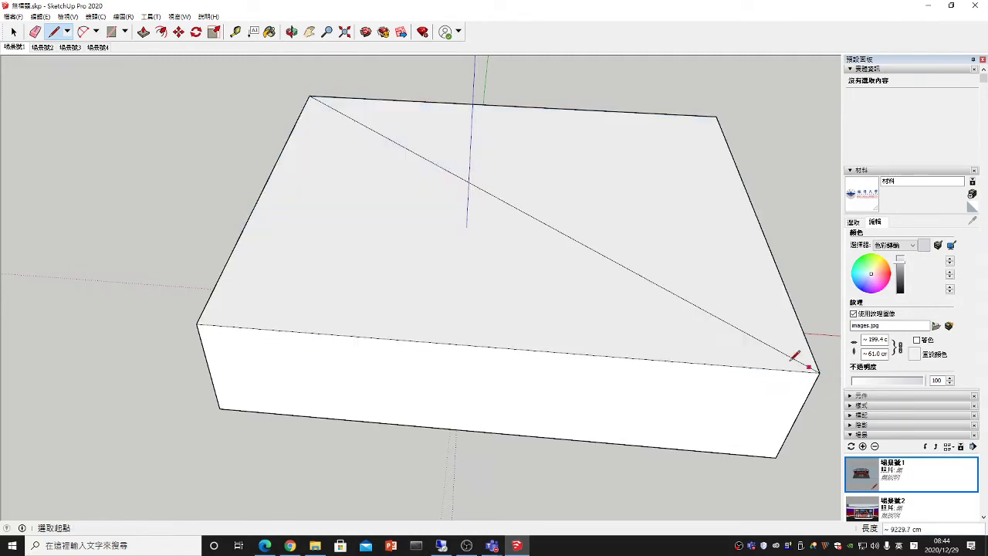
pyautogui.press('e')
pyautogui.click(657, 280)
pyautogui.moveTo(700, 306)
pyautogui.mouseDown(button='middle')
pyautogui.moveTo(686, 306)
pyautogui.moveTo(679, 333)
pyautogui.mouseUp(button='middle')
pyautogui.press('space')
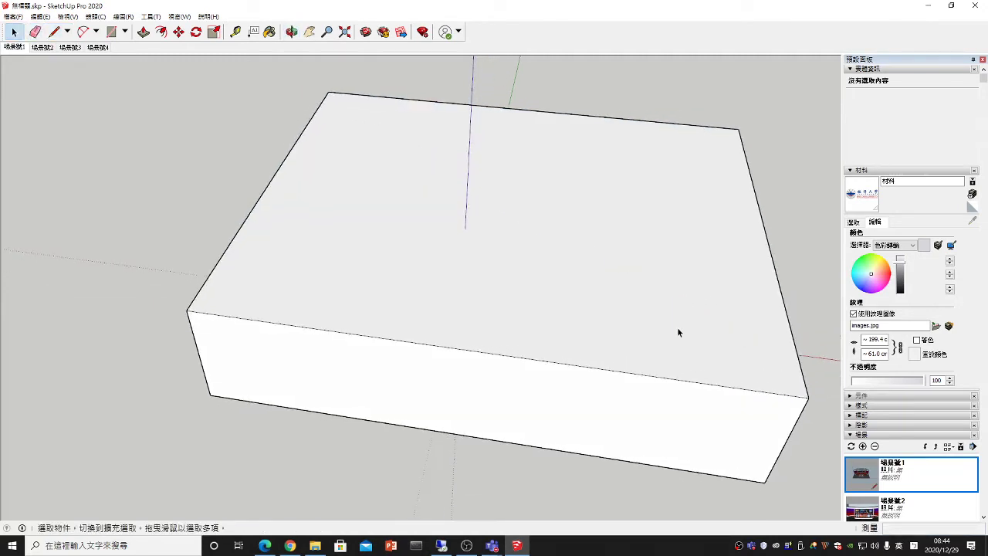
pyautogui.click(888, 478)
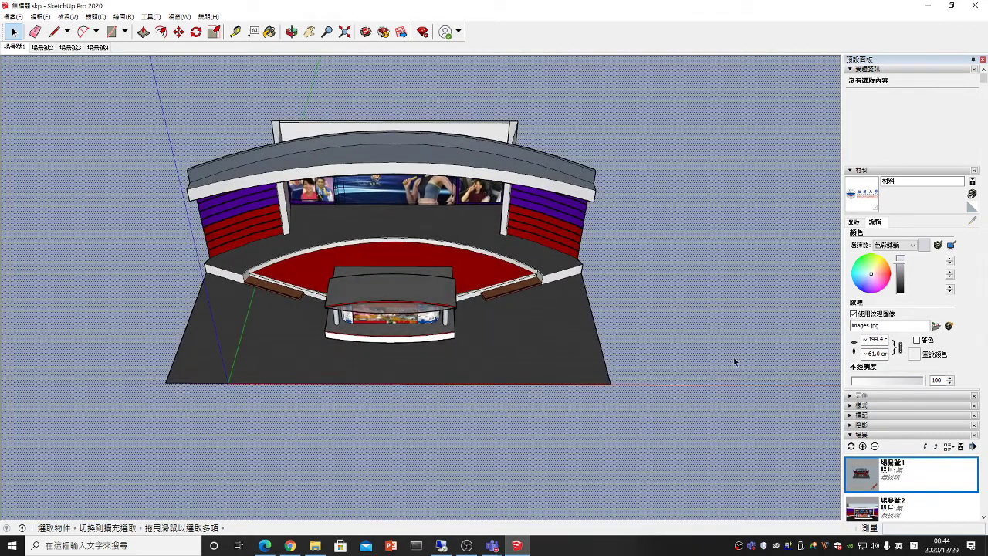
# Select all and browse to the 顏色 (Colors) collection in Materials
pyautogui.hotkey('ctrl', 'a')
pyautogui.press('o')
pyautogui.moveTo(700, 324); pyautogui.dragTo(711, 253)
pyautogui.press('space')
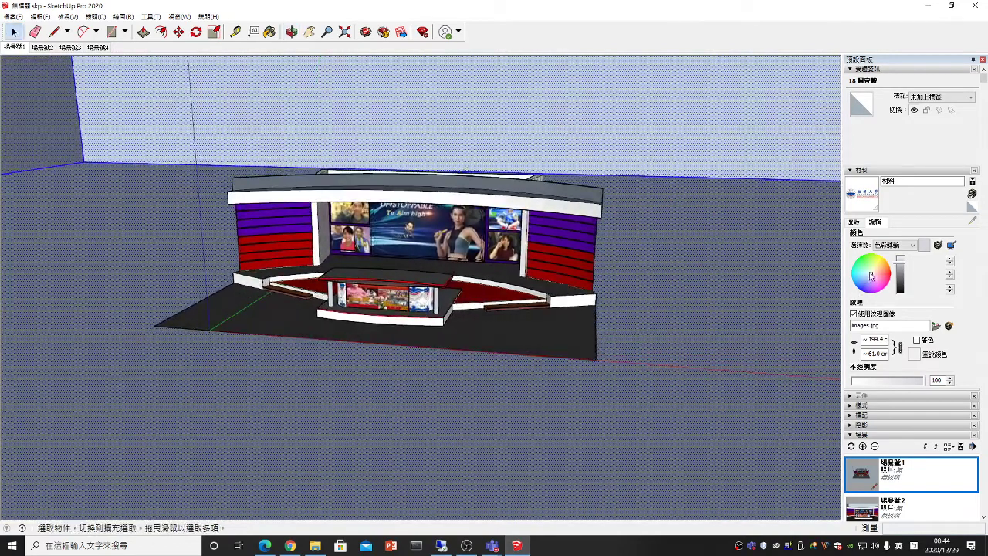
pyautogui.click(857, 222)
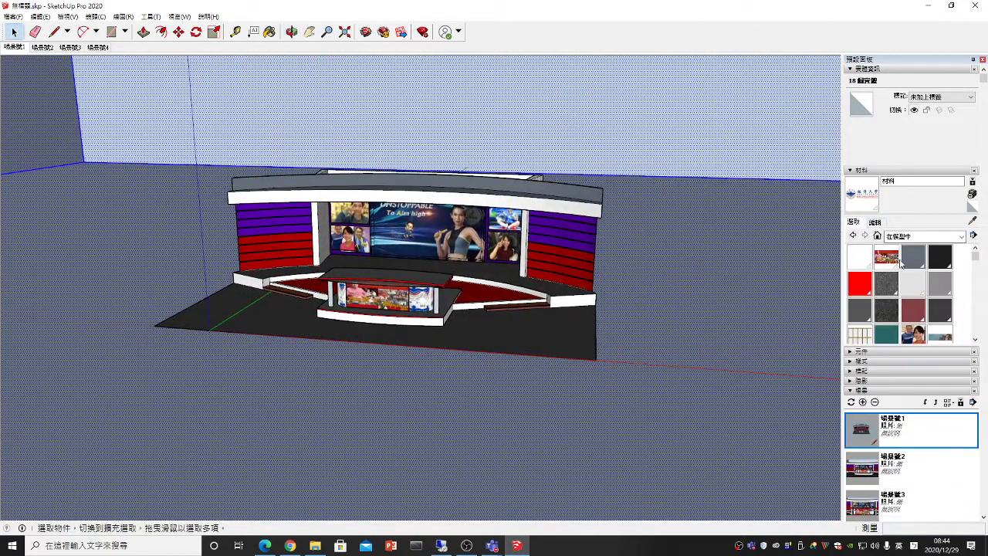
pyautogui.click(940, 236)
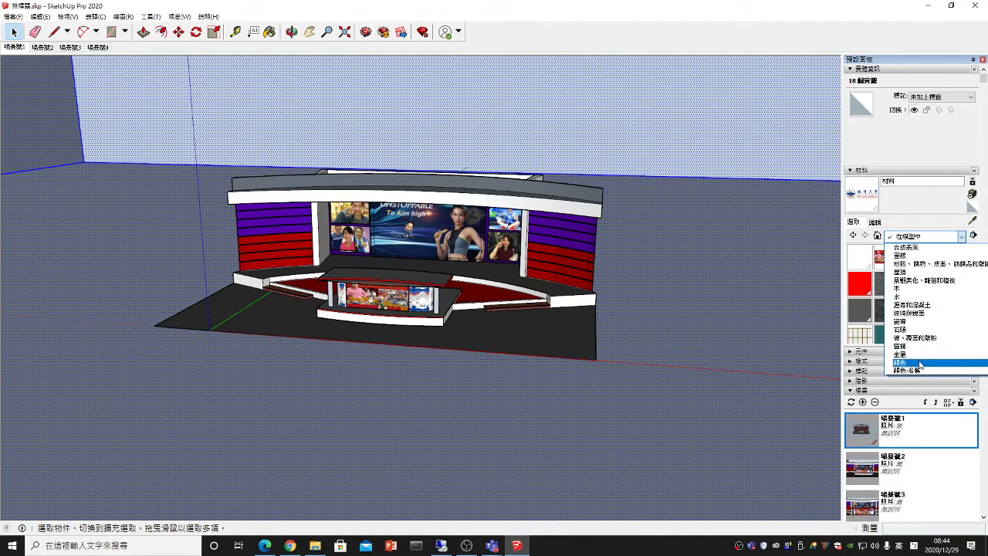
pyautogui.click(923, 368)
# Paint the ground and walls dark green, then switch to the Scene 2 view
pyautogui.moveTo(976, 258); pyautogui.dragTo(977, 293)
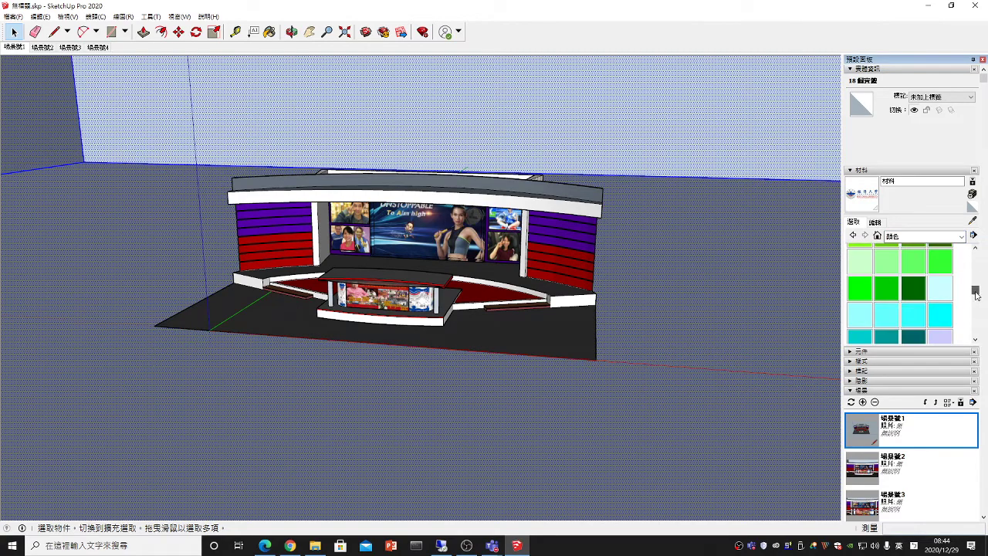
pyautogui.click(919, 293)
pyautogui.click(811, 306)
pyautogui.moveTo(797, 345)
pyautogui.mouseDown(button='middle')
pyautogui.moveTo(777, 300)
pyautogui.moveTo(759, 299)
pyautogui.mouseUp(button='middle')
pyautogui.press('space')
pyautogui.click(686, 278)
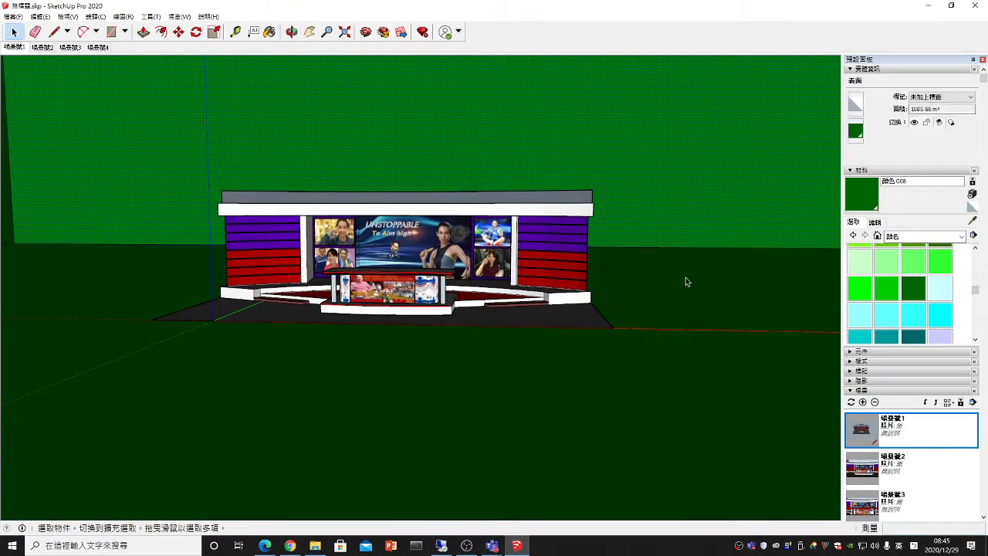
pyautogui.moveTo(686, 277); pyautogui.dragTo(691, 269, button='middle')
pyautogui.click(861, 468)
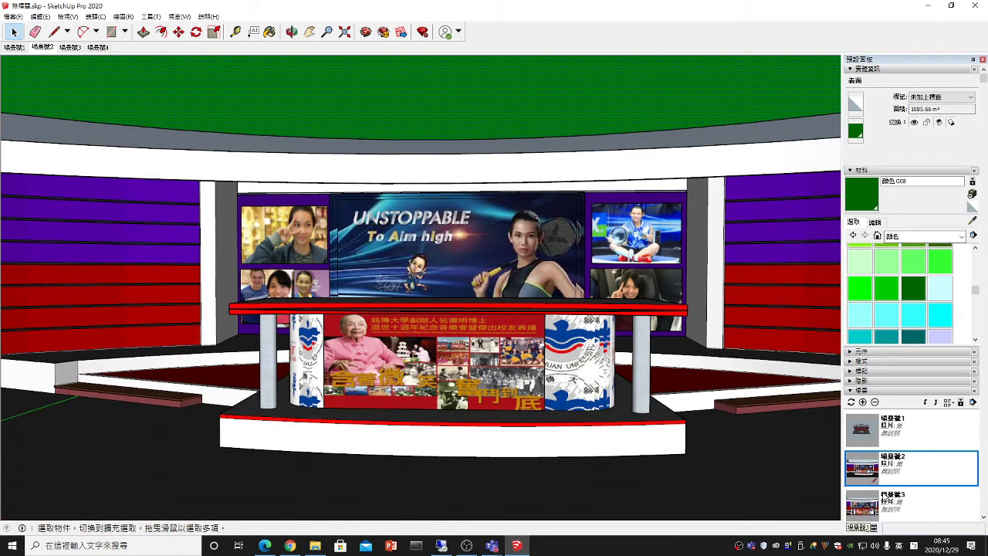
# Preview Scenes 2, 3 and 4, settle on Scene 3, and select the red-topped anchor desk
pyautogui.click(893, 506)
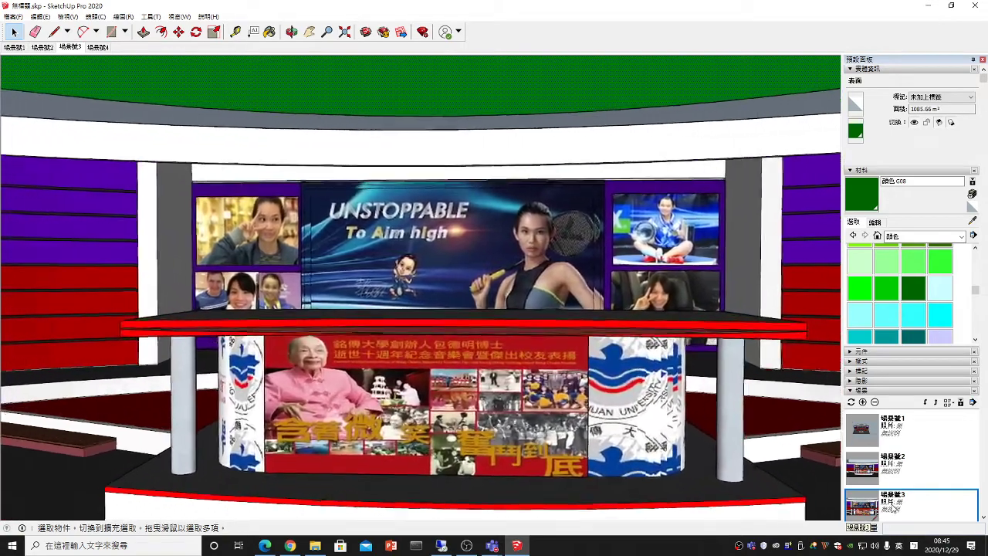
pyautogui.click(891, 471)
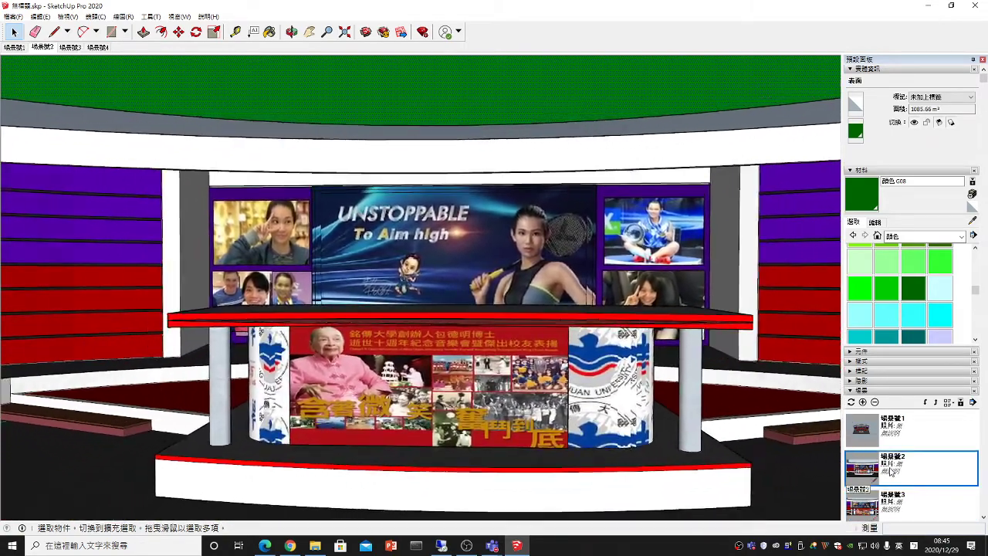
pyautogui.click(884, 501)
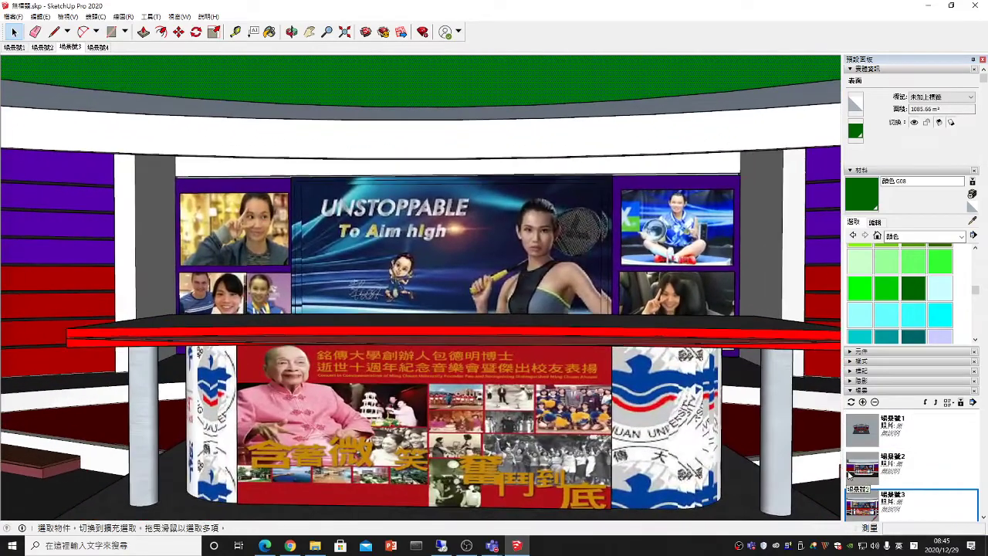
pyautogui.click(882, 476)
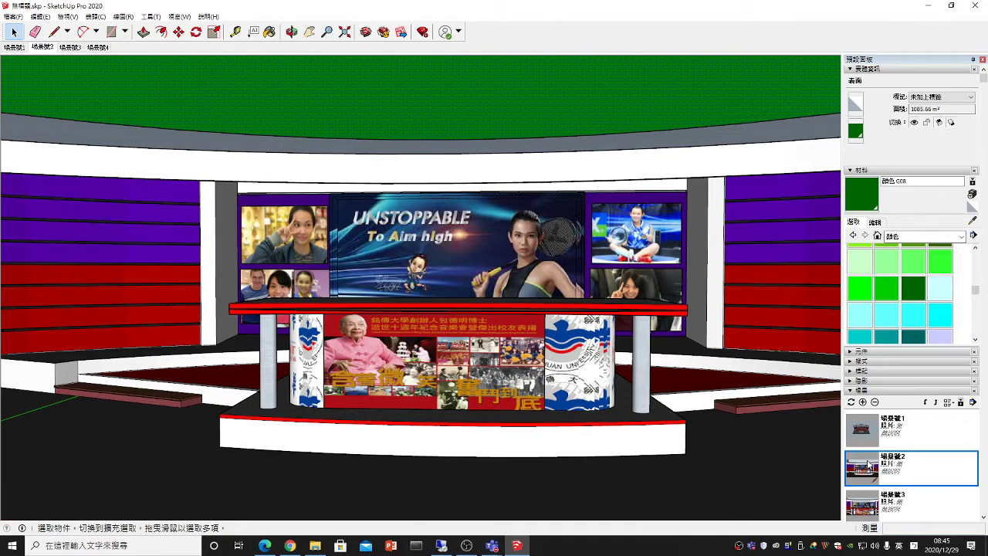
pyautogui.click(907, 500)
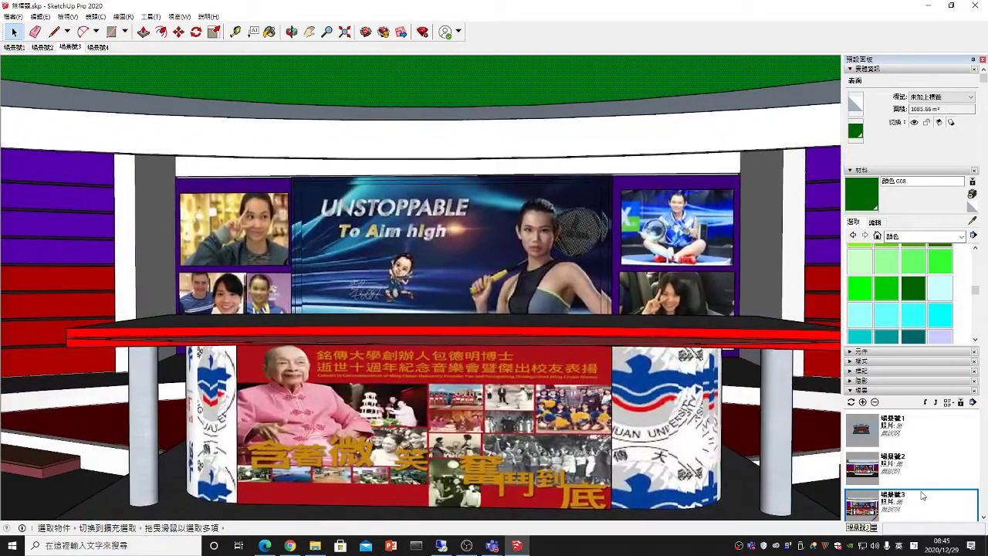
pyautogui.scroll(-5, 922, 495)
pyautogui.click(908, 358)
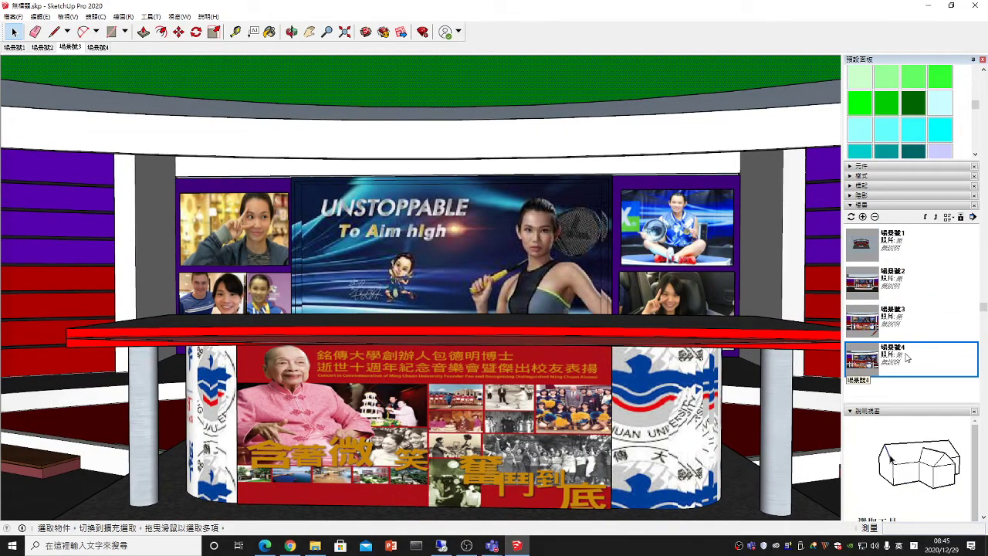
pyautogui.click(912, 321)
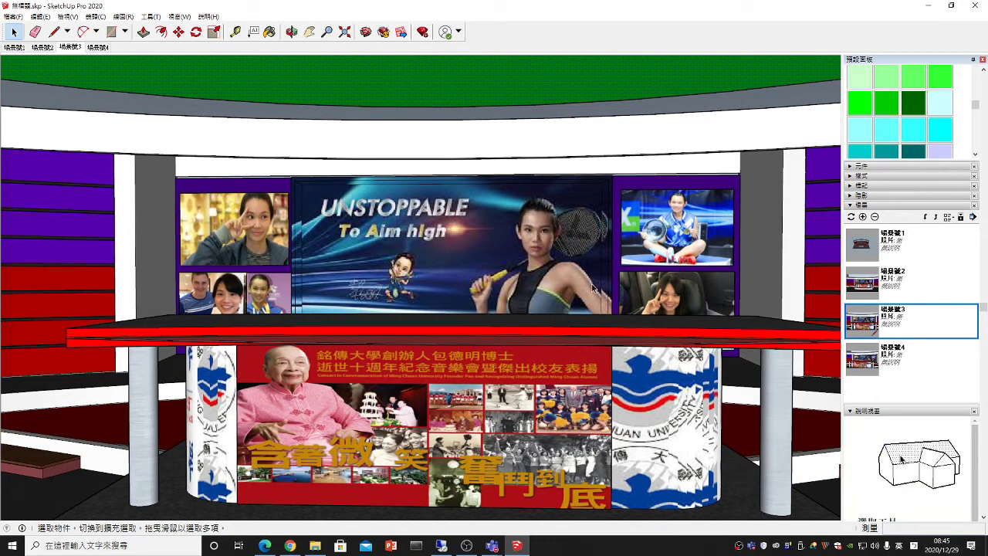
pyautogui.click(344, 361)
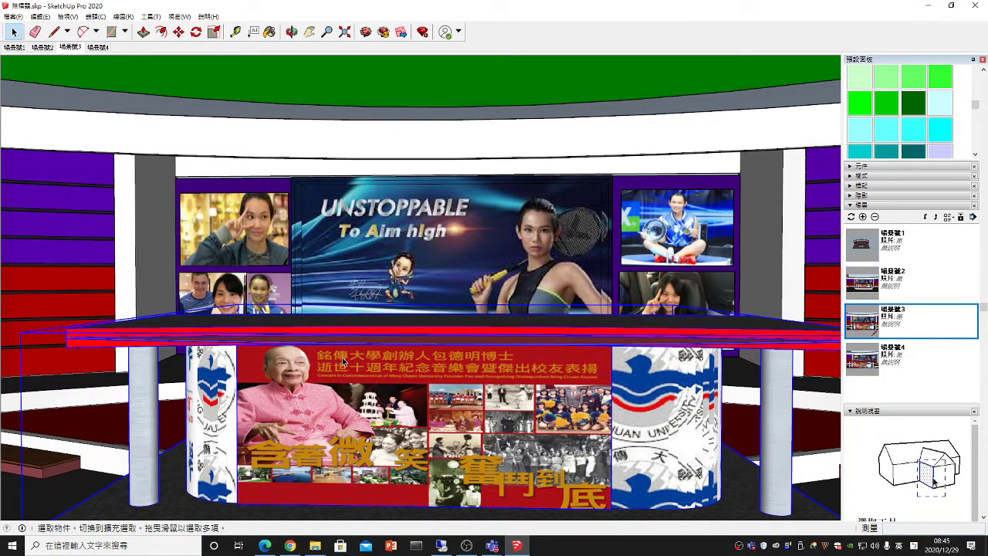
# Hide the anchor desk and start File > Save As
pyautogui.rightClick(343, 361)
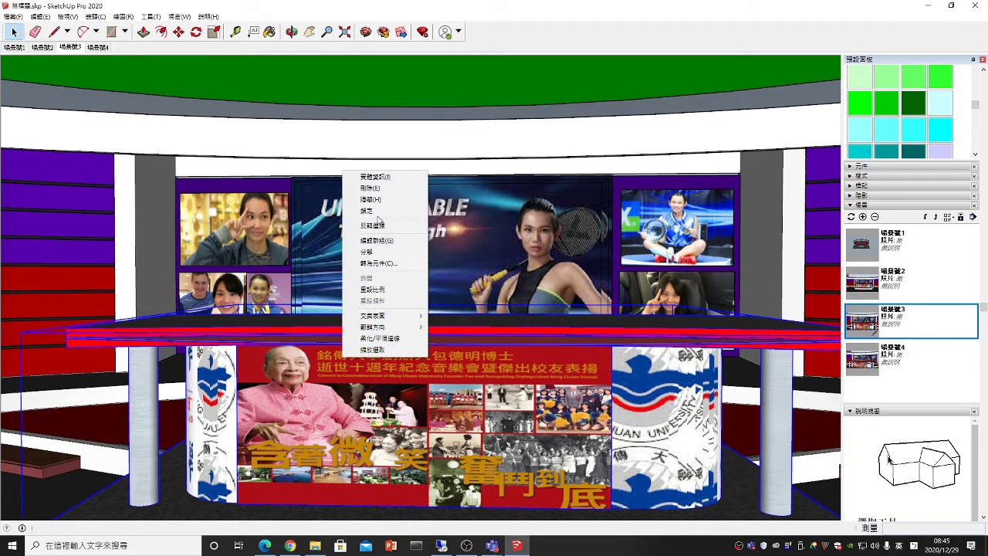
pyautogui.click(381, 203)
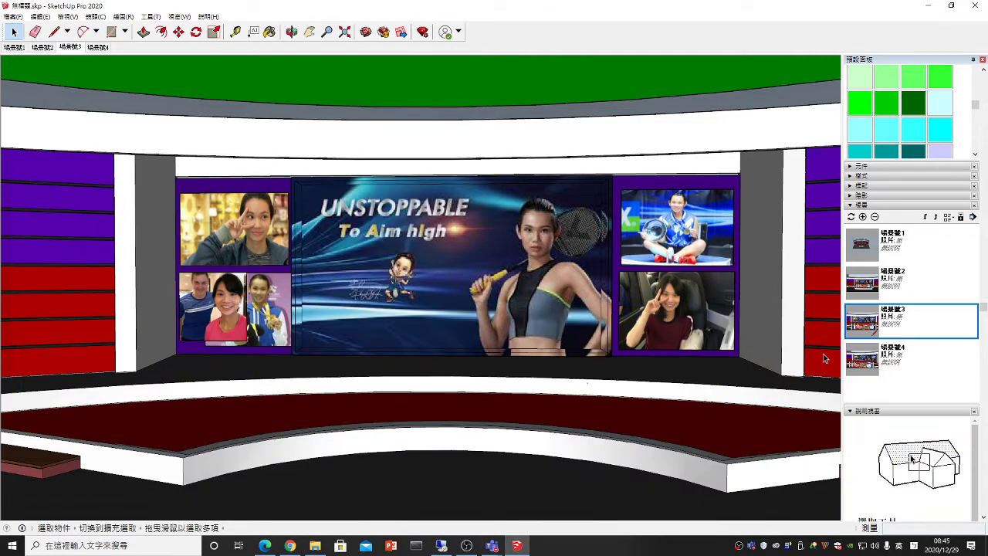
pyautogui.click(15, 16)
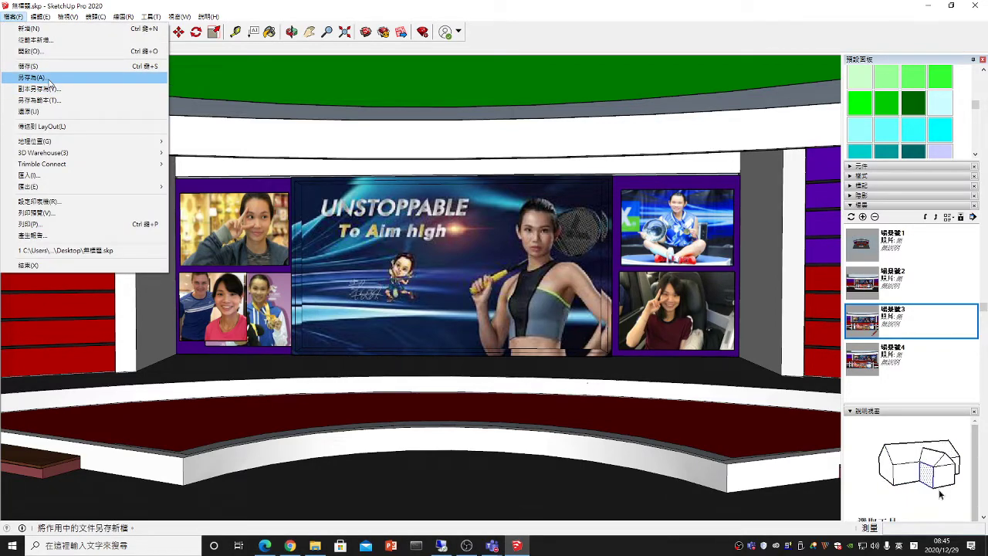
pyautogui.click(48, 80)
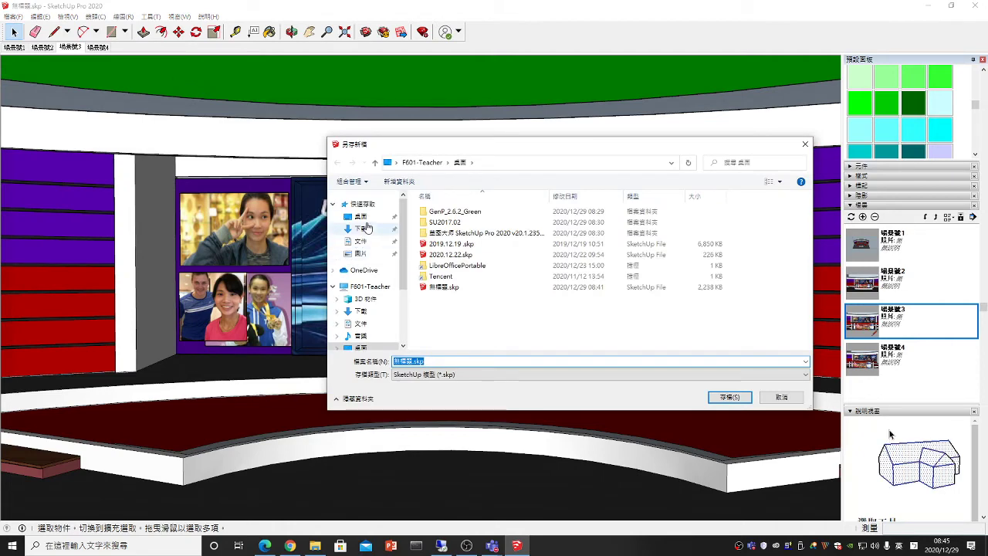
# Save as SketchUp 2017 format, replacing the existing 無標題.skp
pyautogui.click(506, 376)
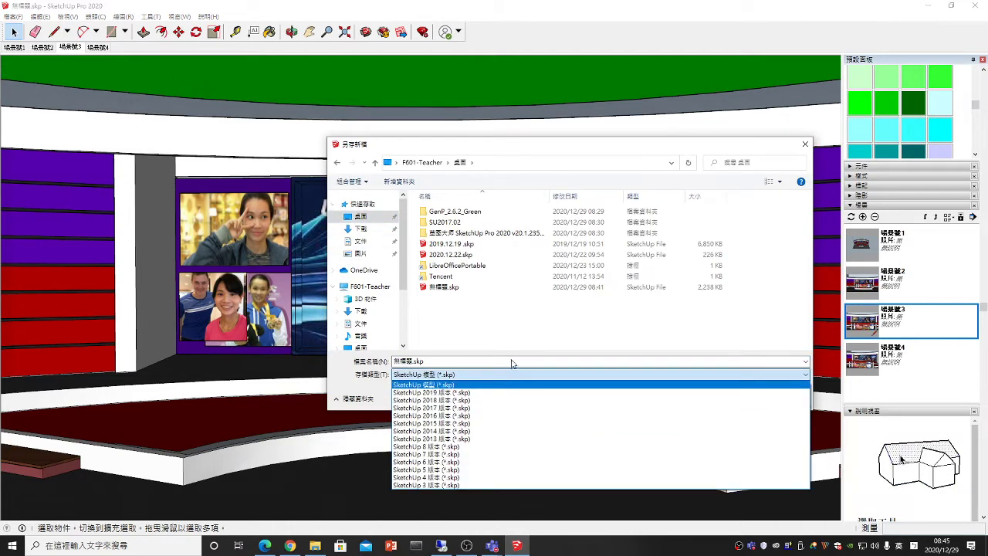
pyautogui.click(498, 409)
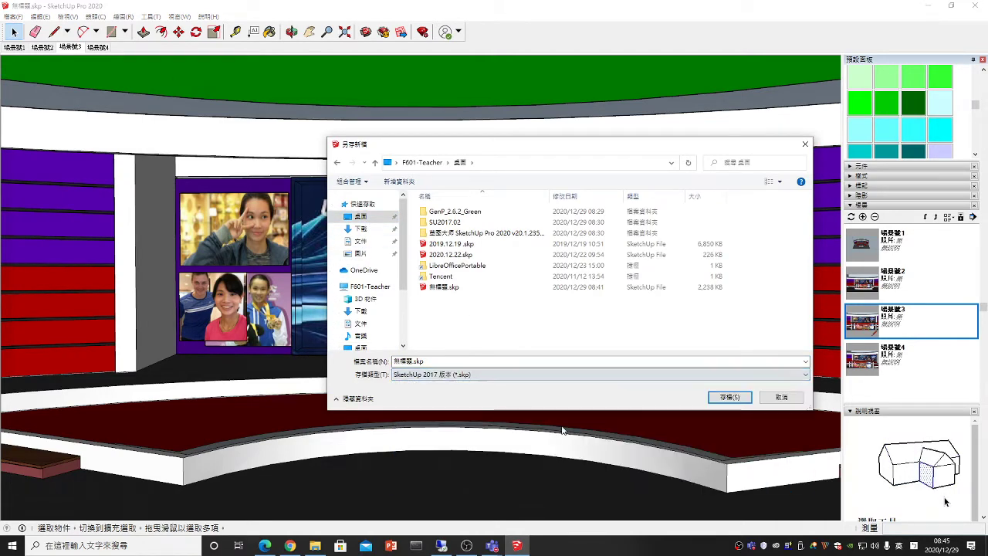
pyautogui.click(720, 398)
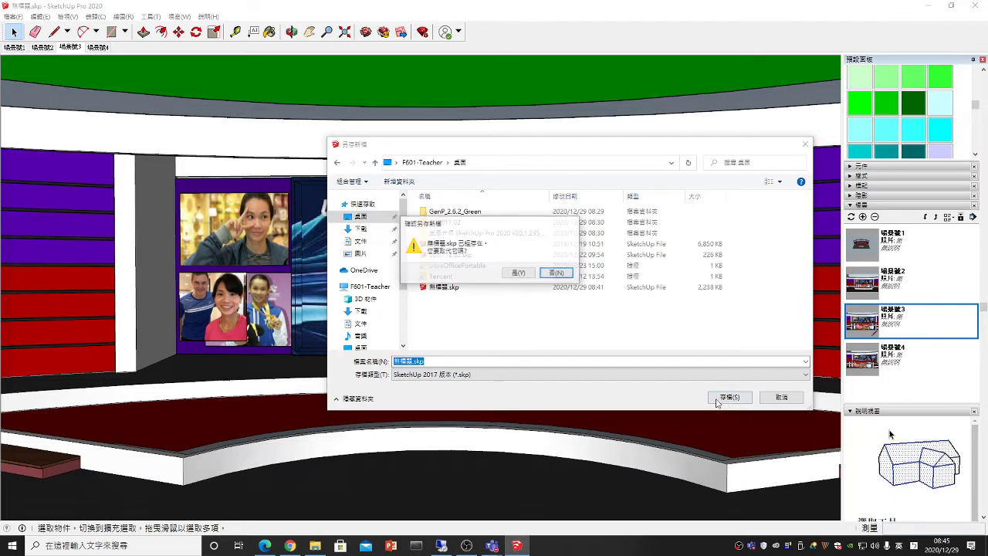
pyautogui.click(519, 274)
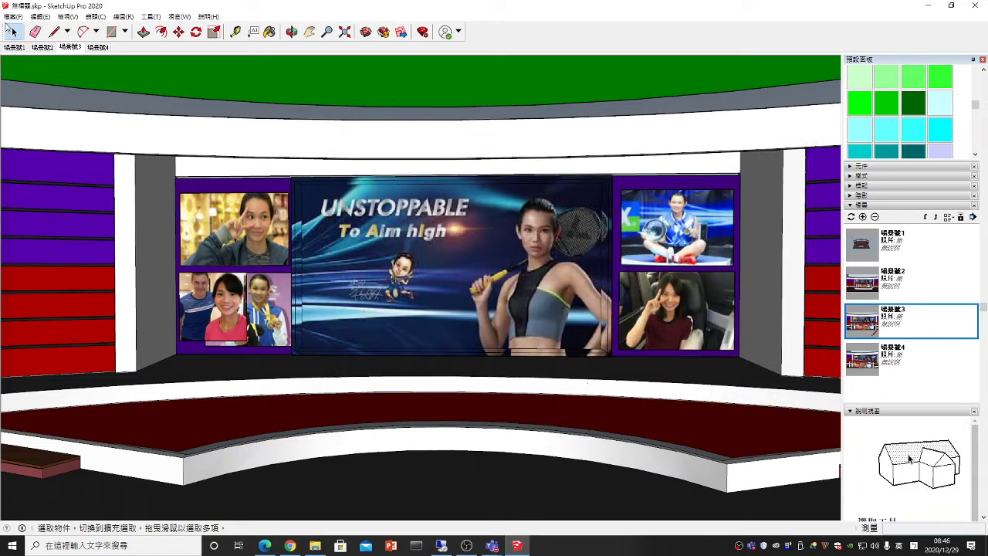
pyautogui.click(11, 19)
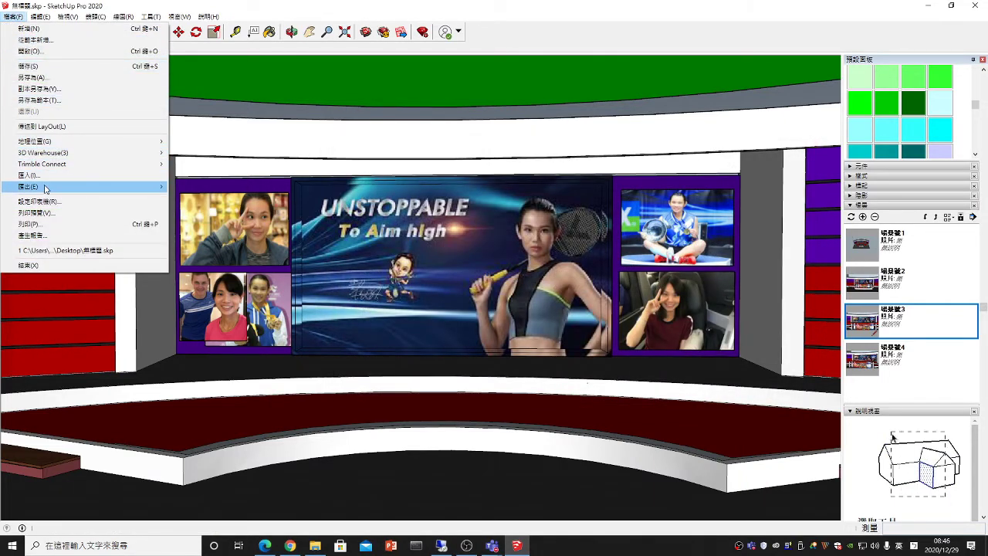
# Export the desk-free view as a 2D JPG named NoTable on the Desktop
pyautogui.moveTo(46, 187)
pyautogui.click(232, 199)
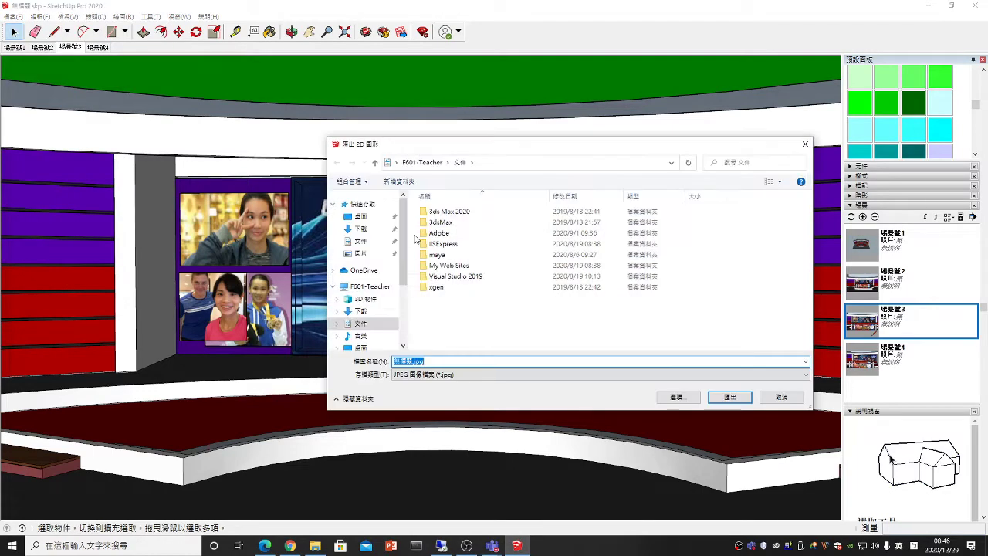
pyautogui.click(361, 217)
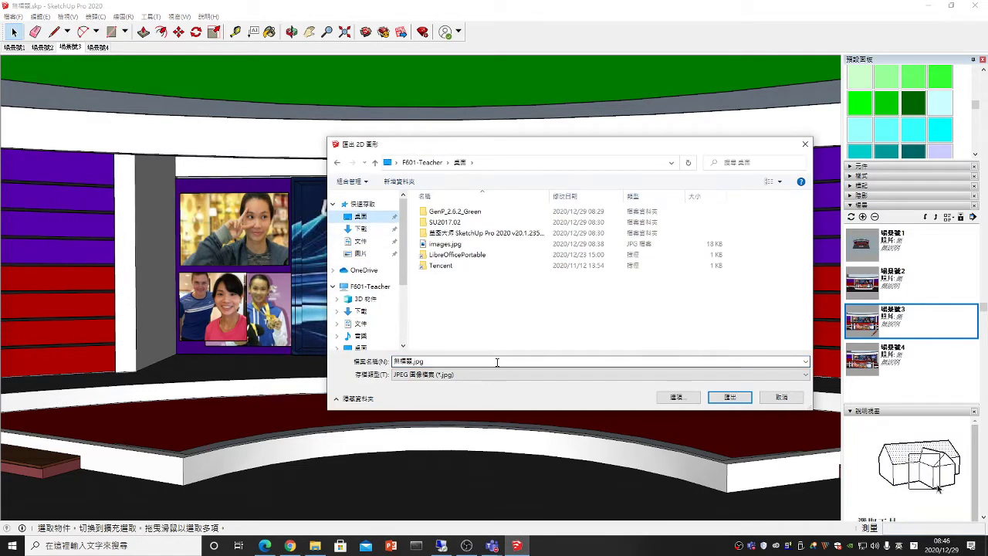
pyautogui.press('BackSpace')
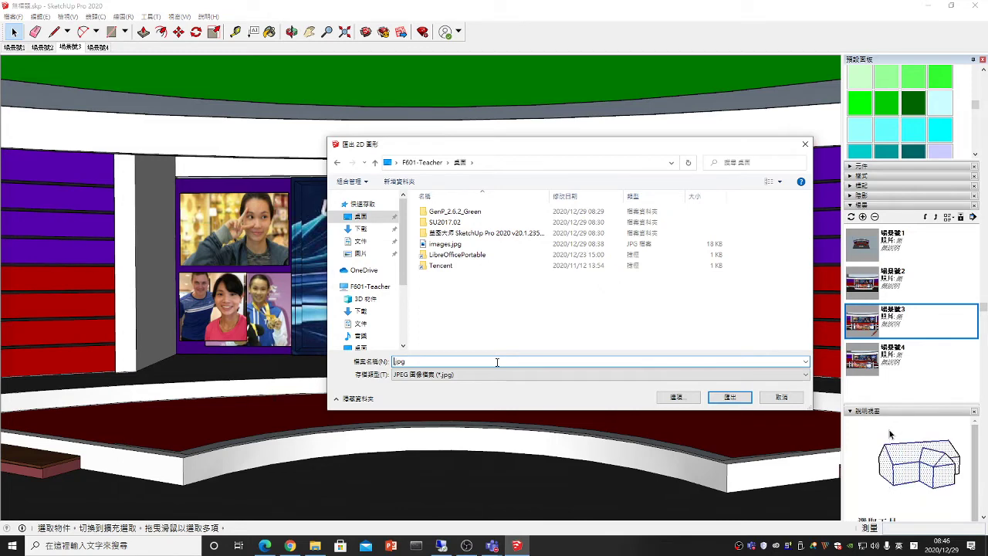
pyautogui.write('No1')
pyautogui.write('able')
pyautogui.press('Return')
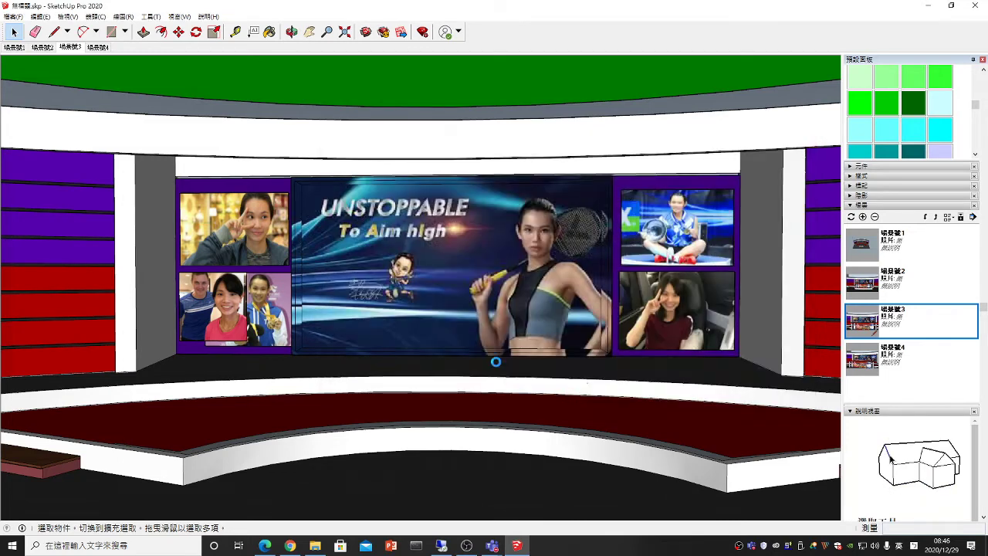
# Unhide all objects to bring the desk back, then select the entire model
pyautogui.click(17, 17)
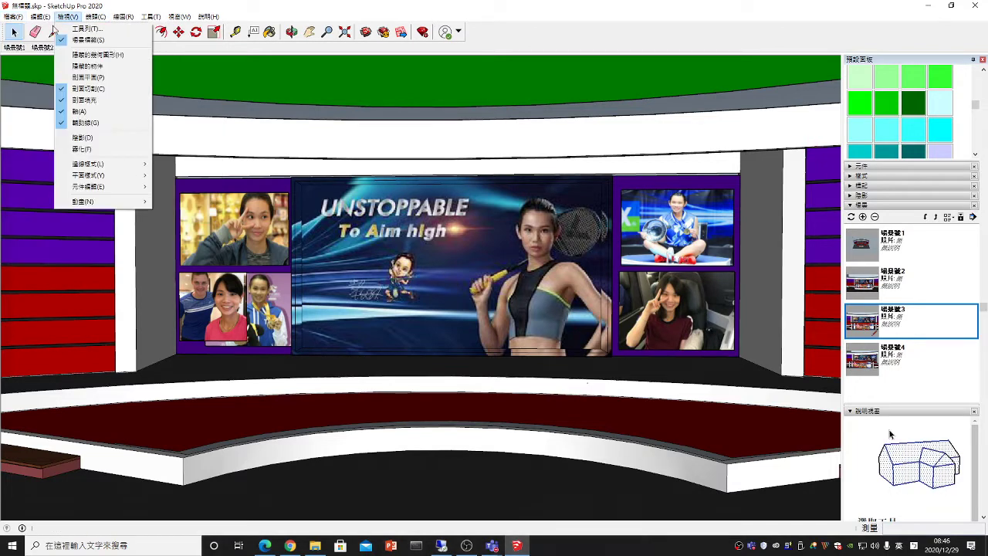
pyautogui.moveTo(40, 16)
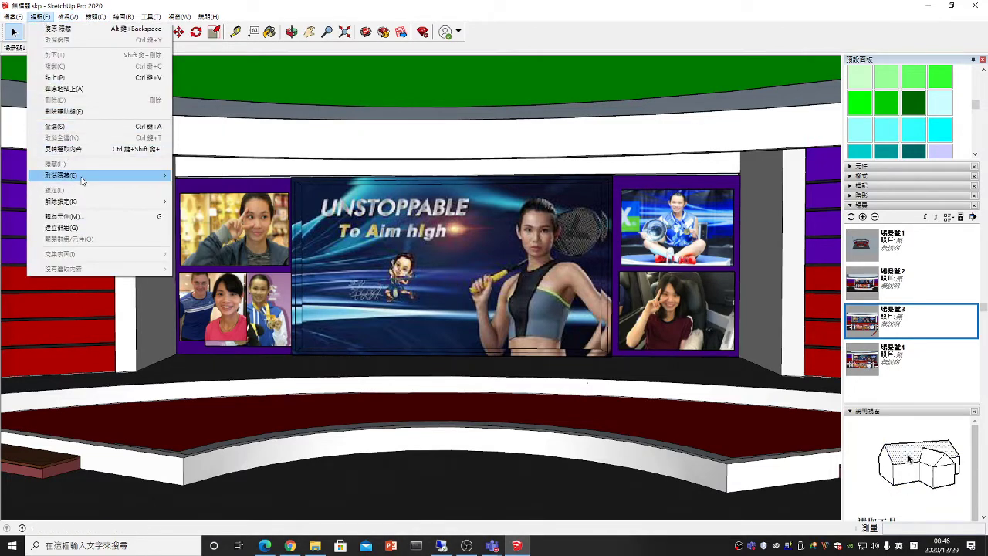
pyautogui.moveTo(83, 178)
pyautogui.click(197, 202)
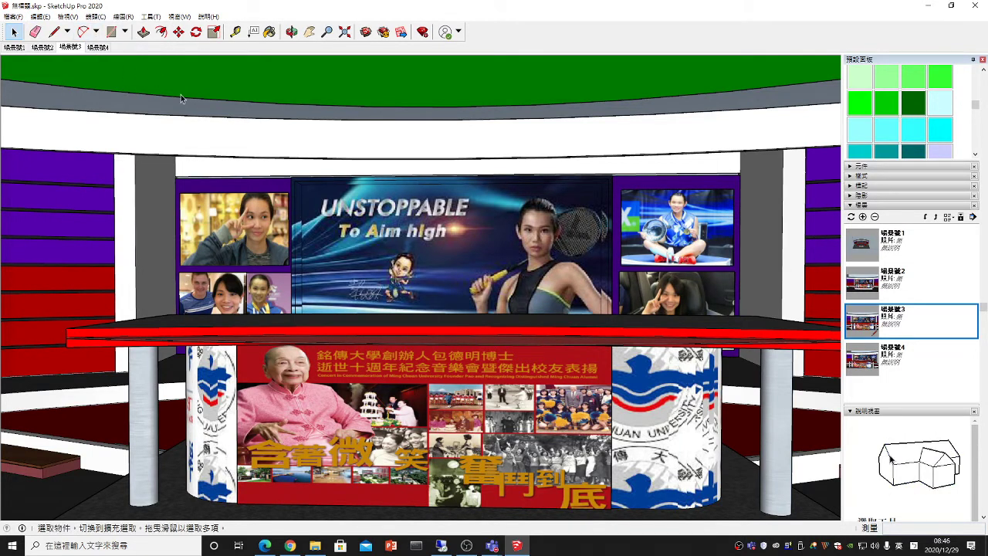
pyautogui.hotkey('ctrl', 'a')
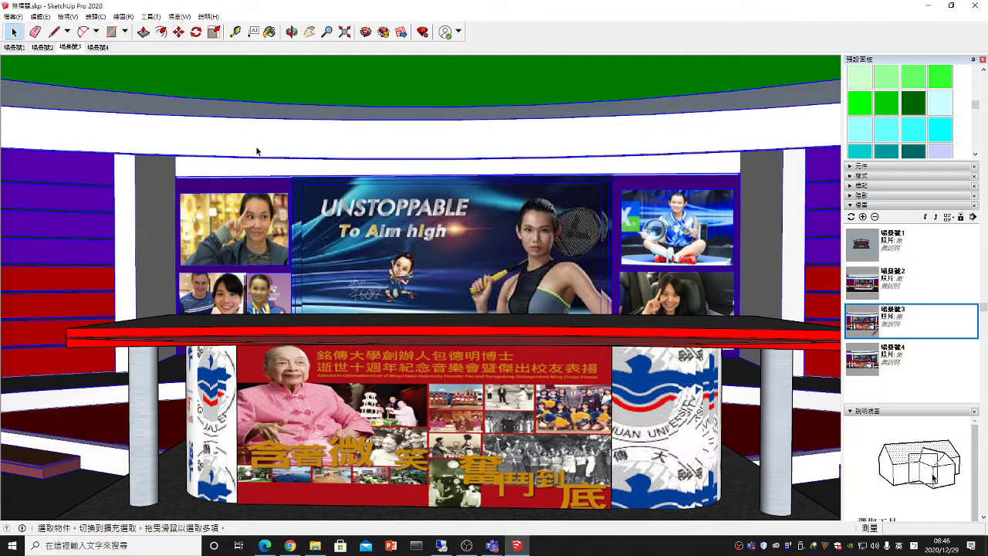
# Hide the selected studio set, leaving the desk, and export the view as Table.jpg
pyautogui.rightClick(196, 176)
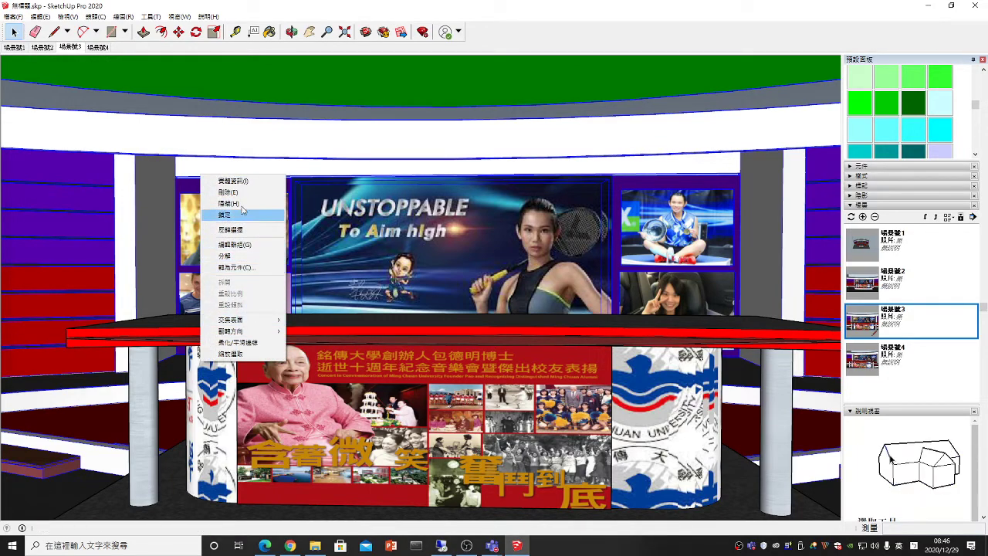
pyautogui.click(231, 204)
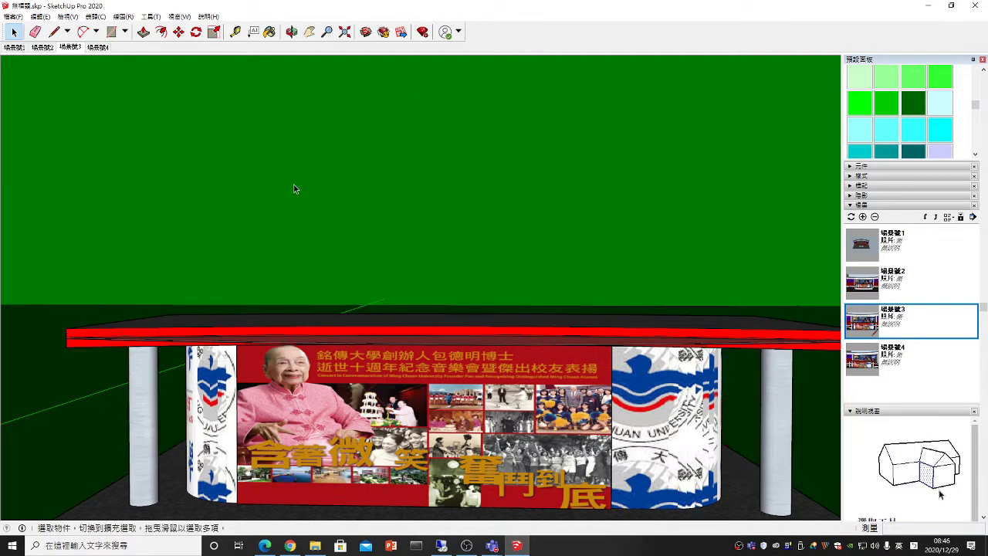
pyautogui.click(13, 17)
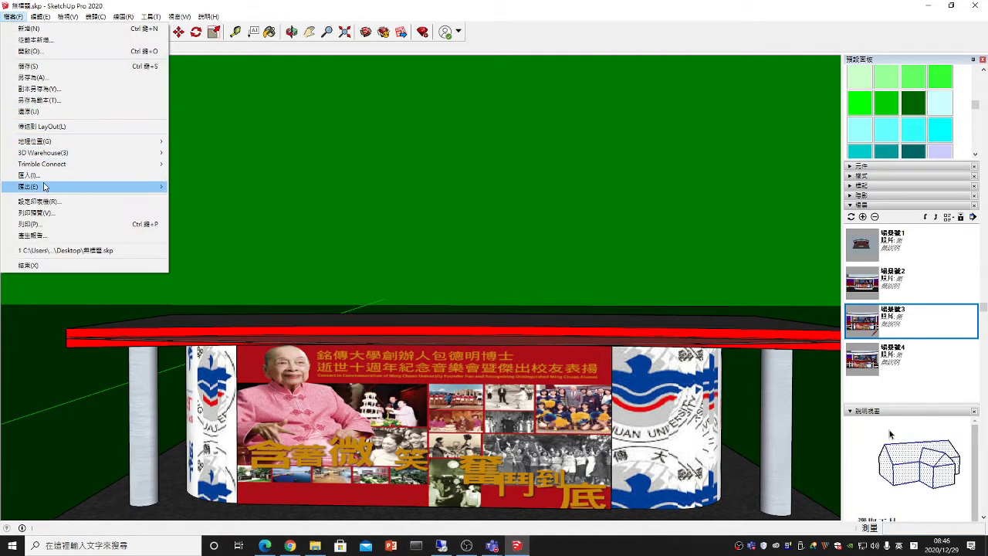
pyautogui.moveTo(47, 187)
pyautogui.click(202, 199)
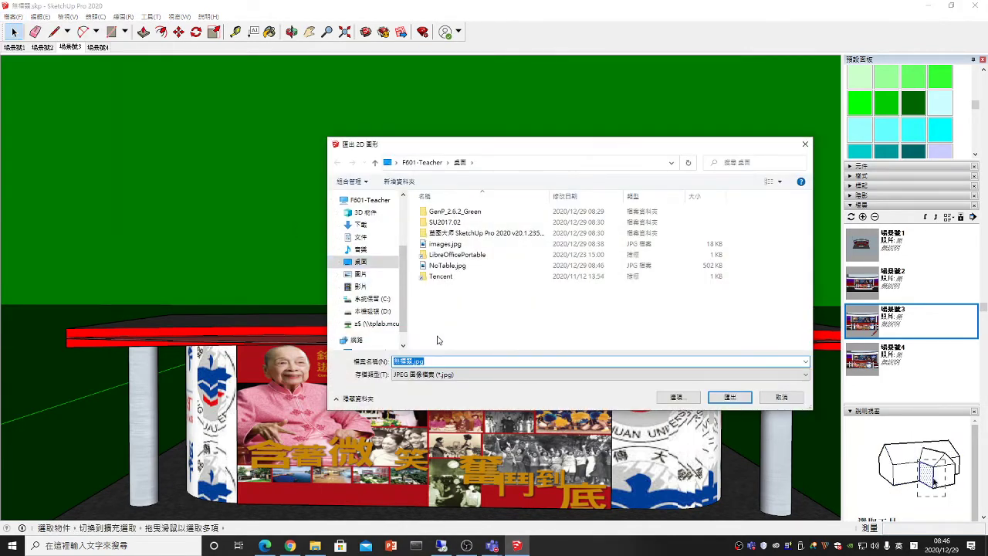
pyautogui.write('Tab')
pyautogui.press('Return')
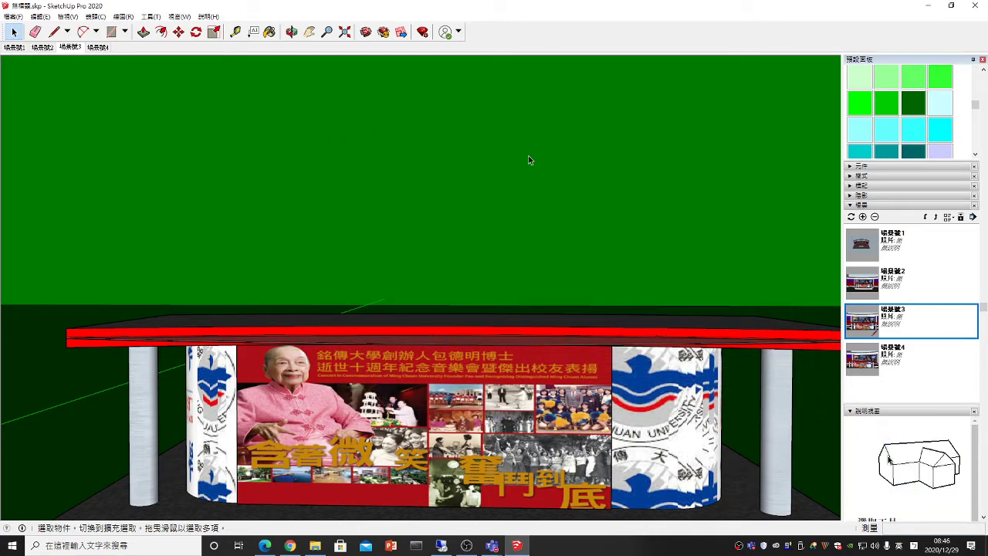
# Minimise SketchUp and the browser, check NoTable.jpg and Table.jpg on the desktop, then return to SketchUp
pyautogui.click(931, 7)
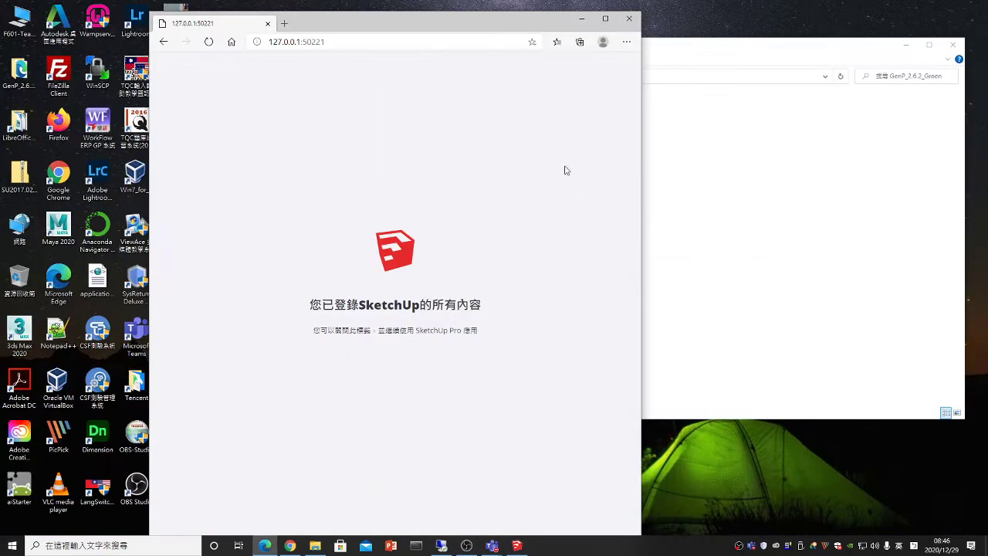
pyautogui.click(583, 18)
pyautogui.click(212, 390)
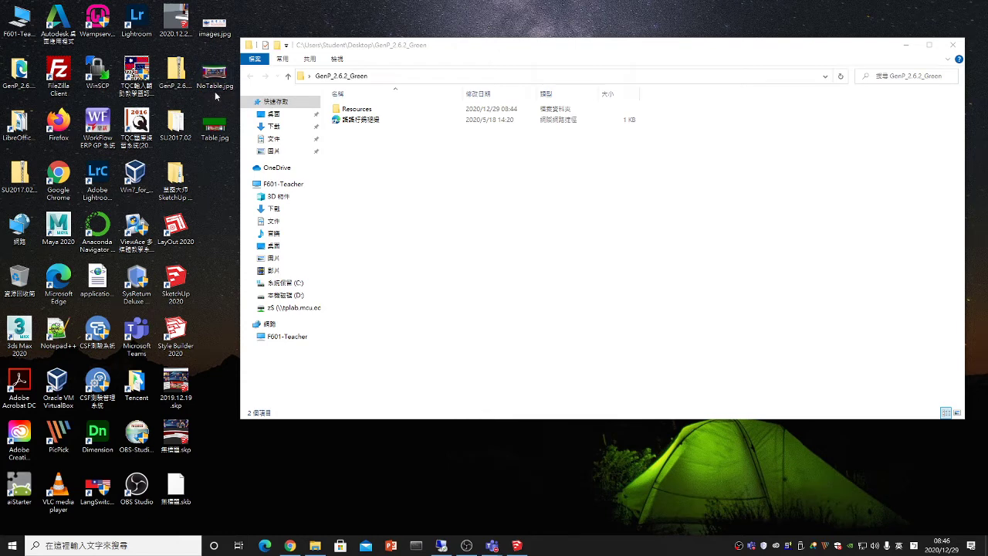
pyautogui.click(487, 199)
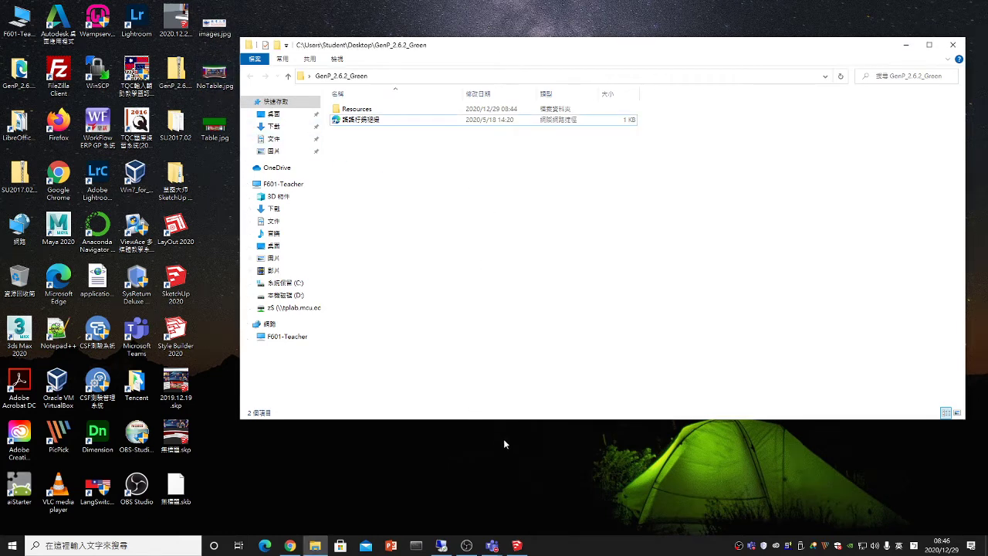
pyautogui.click(519, 546)
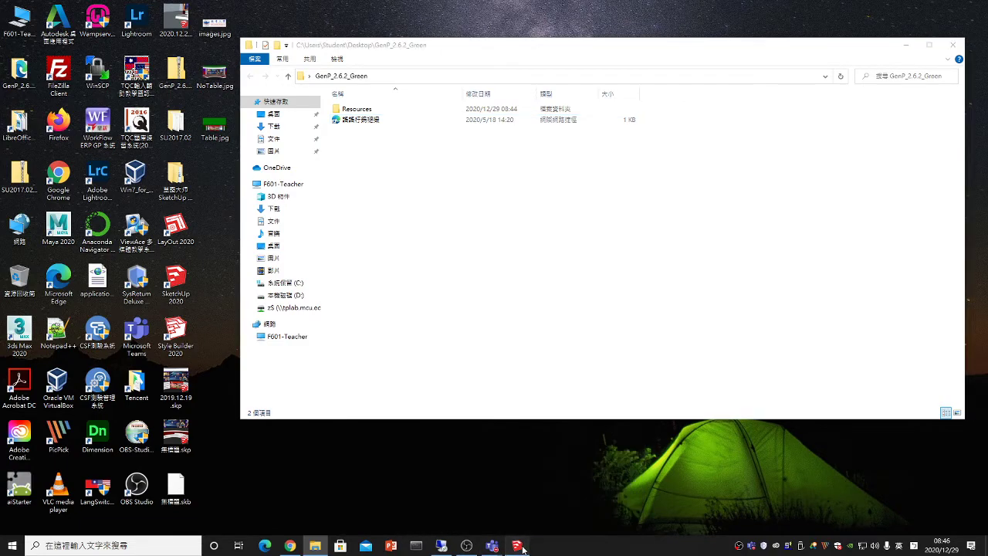
# Share the model via File > 3D Warehouse, saving first and answering the purge prompt
pyautogui.click(12, 16)
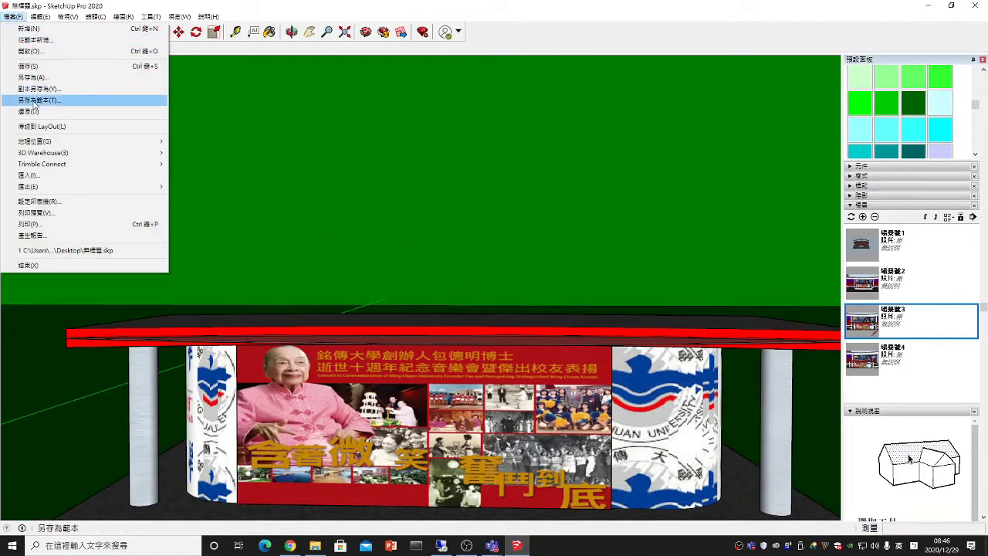
pyautogui.moveTo(64, 157)
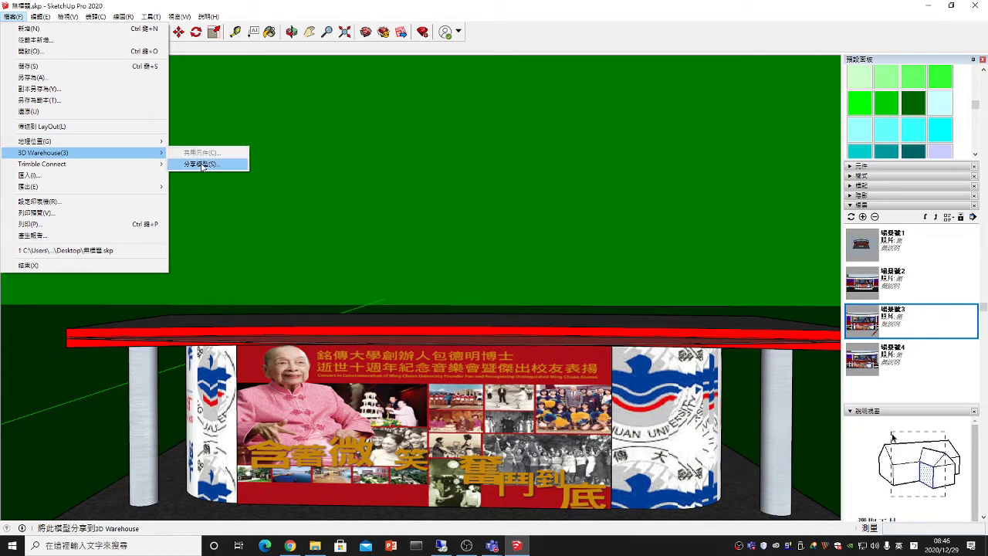
pyautogui.click(202, 161)
pyautogui.click(506, 295)
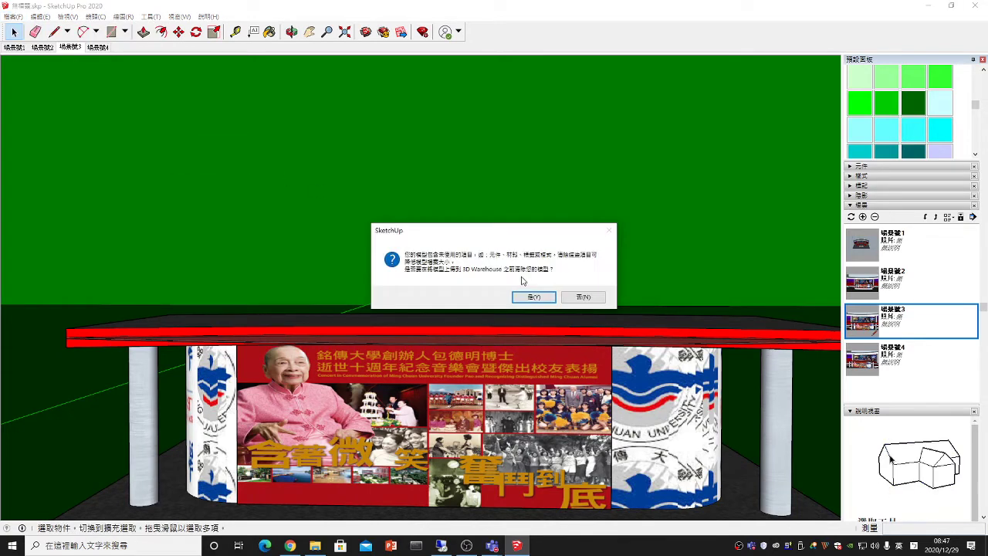
pyautogui.click(533, 297)
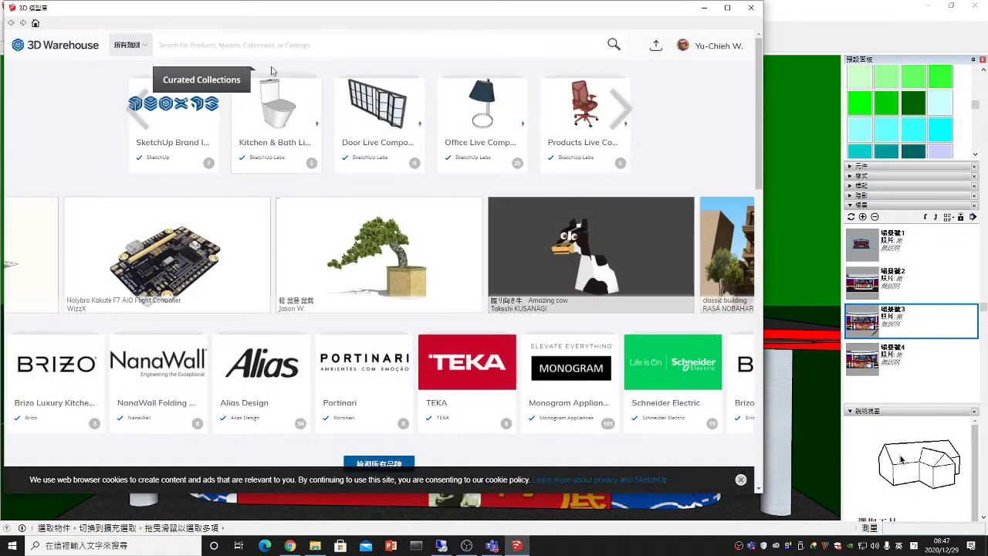
# Search 3D Warehouse for 'virtual studio' and filter to model results
pyautogui.write('virtu')
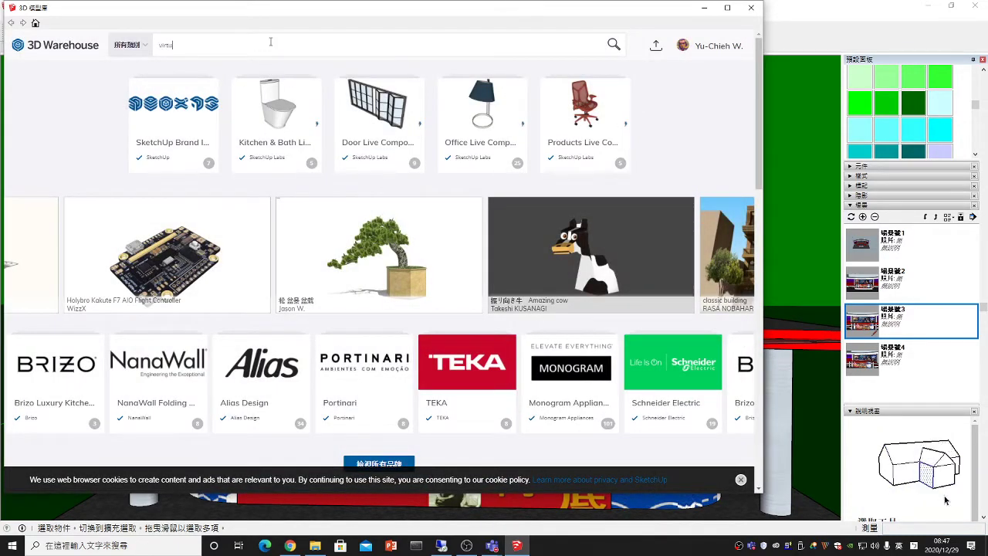
pyautogui.write('al studio')
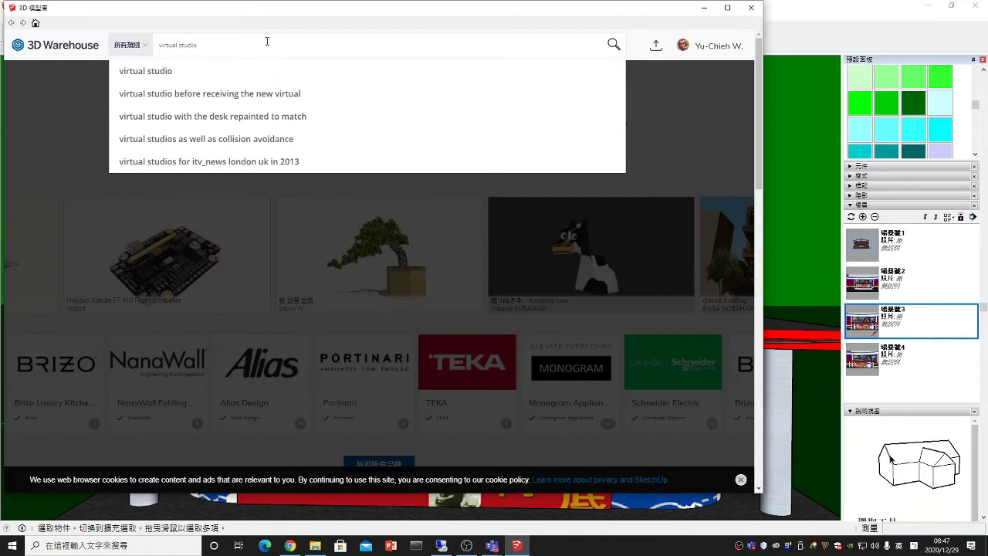
pyautogui.press('Return')
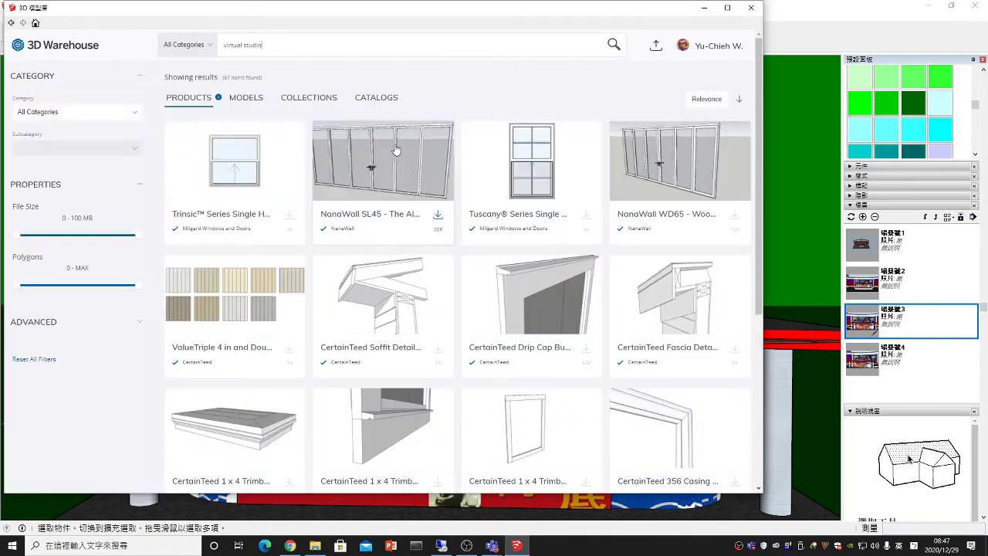
pyautogui.scroll(-1, 262, 68)
pyautogui.scroll(1, 262, 68)
pyautogui.click(249, 98)
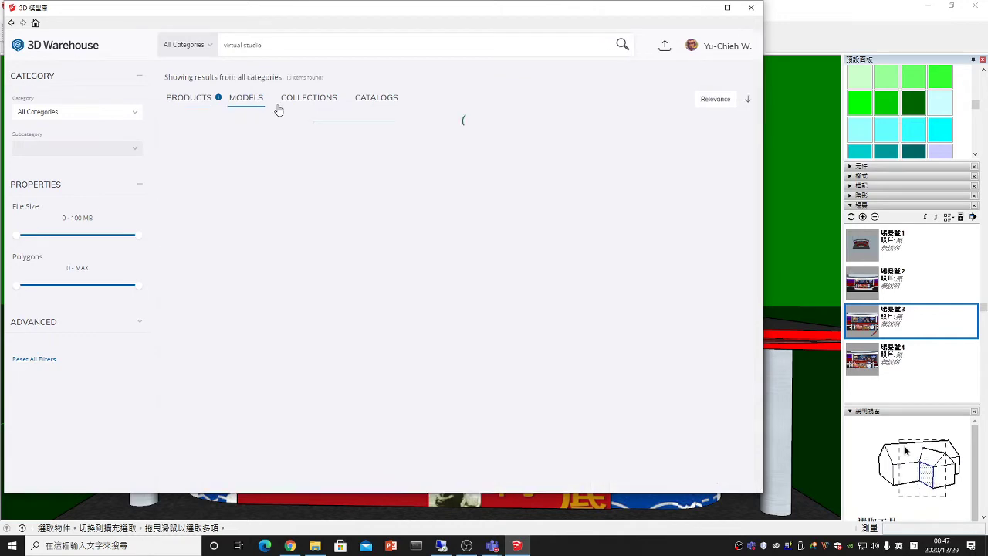
# Scroll the results and open the Global News Local Desk model details
pyautogui.scroll(-2, 558, 169)
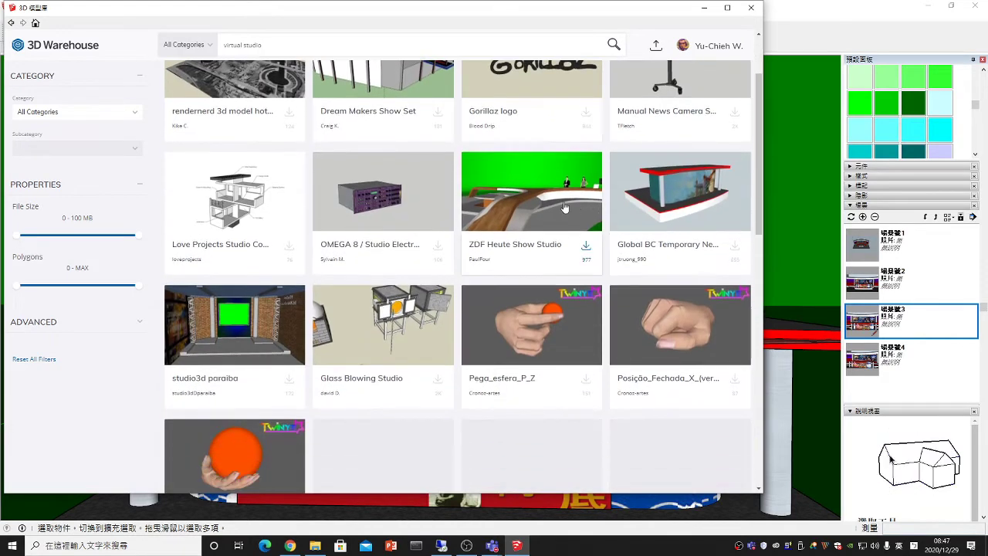
pyautogui.scroll(-3, 299, 306)
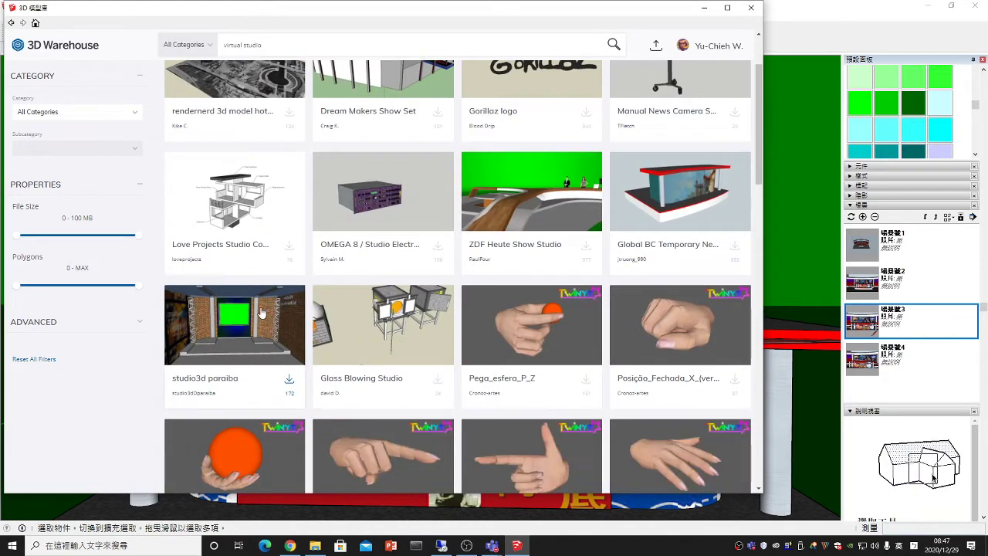
pyautogui.scroll(-3, 369, 226)
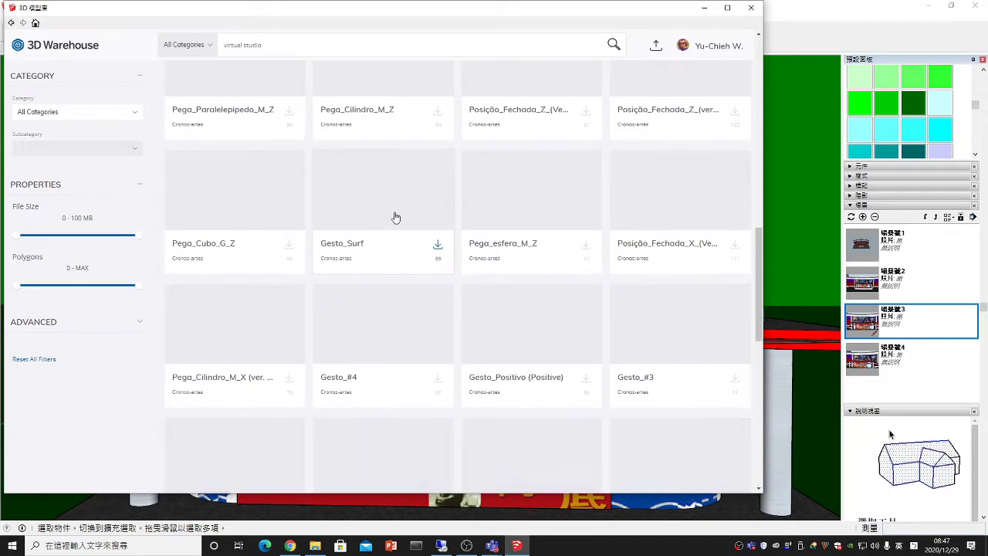
pyautogui.scroll(6, 396, 216)
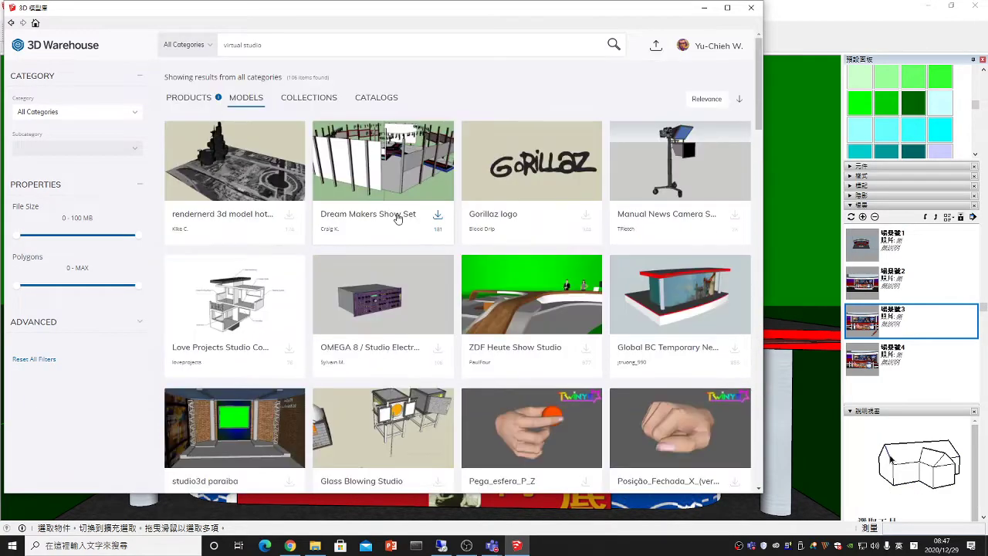
pyautogui.scroll(-2, 396, 214)
pyautogui.scroll(-10, 363, 263)
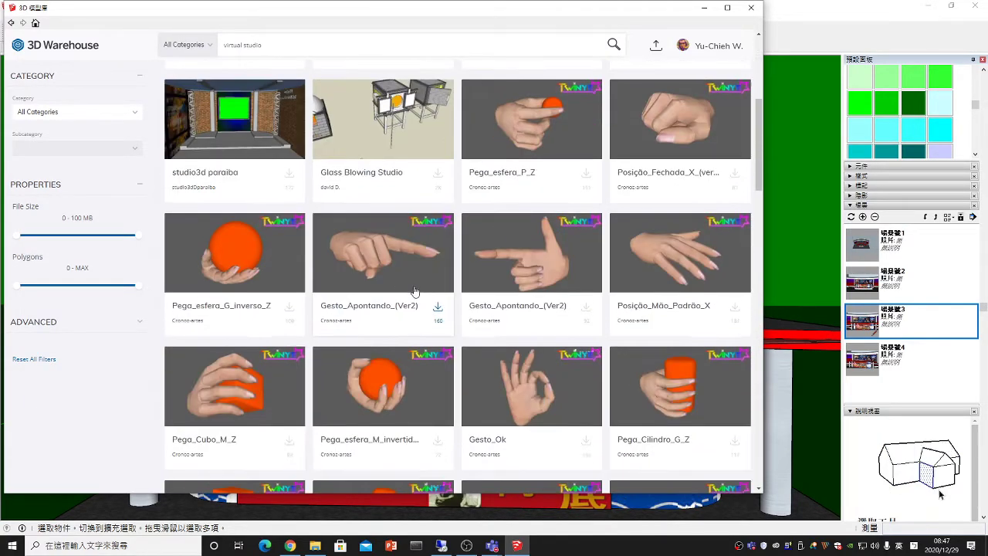
pyautogui.scroll(-3, 426, 280)
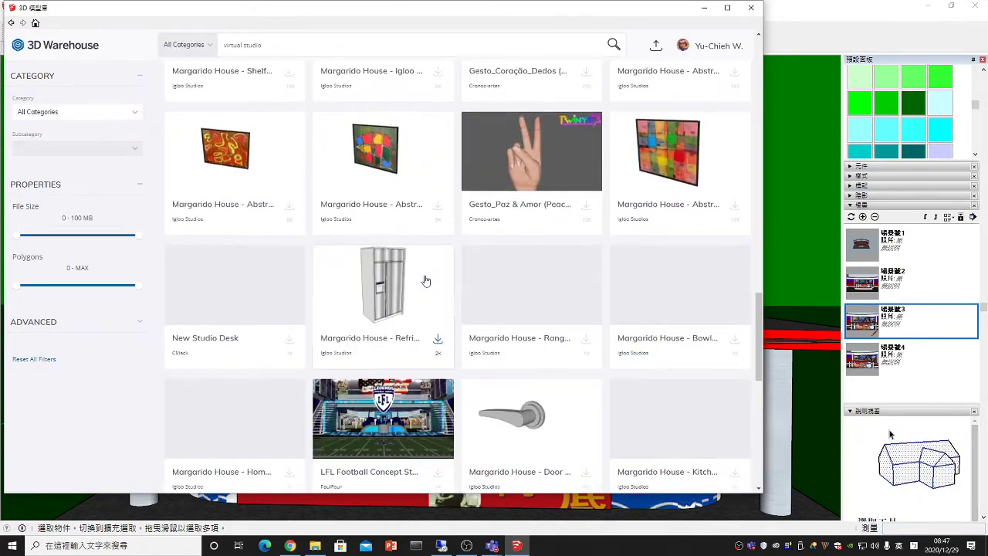
pyautogui.scroll(-1, 463, 284)
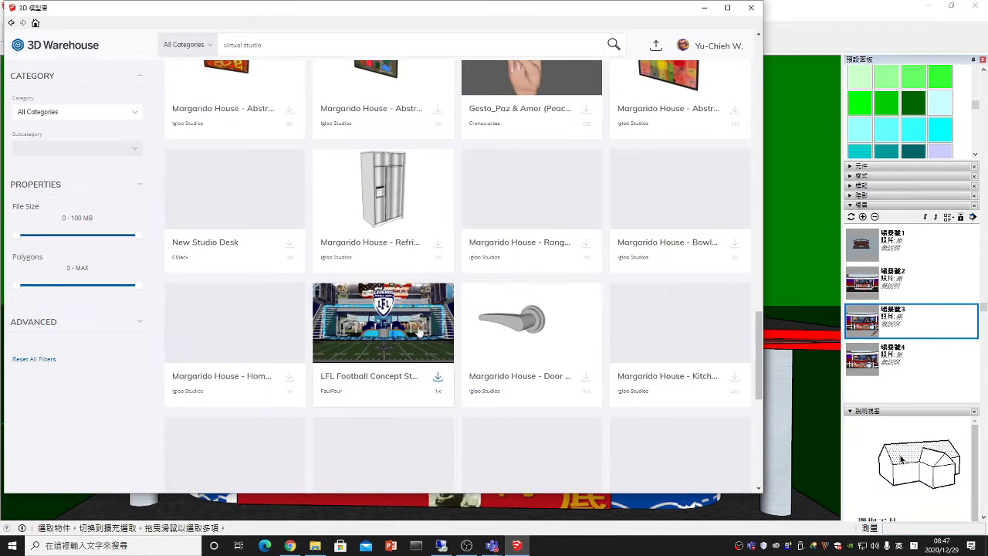
pyautogui.scroll(-3, 423, 322)
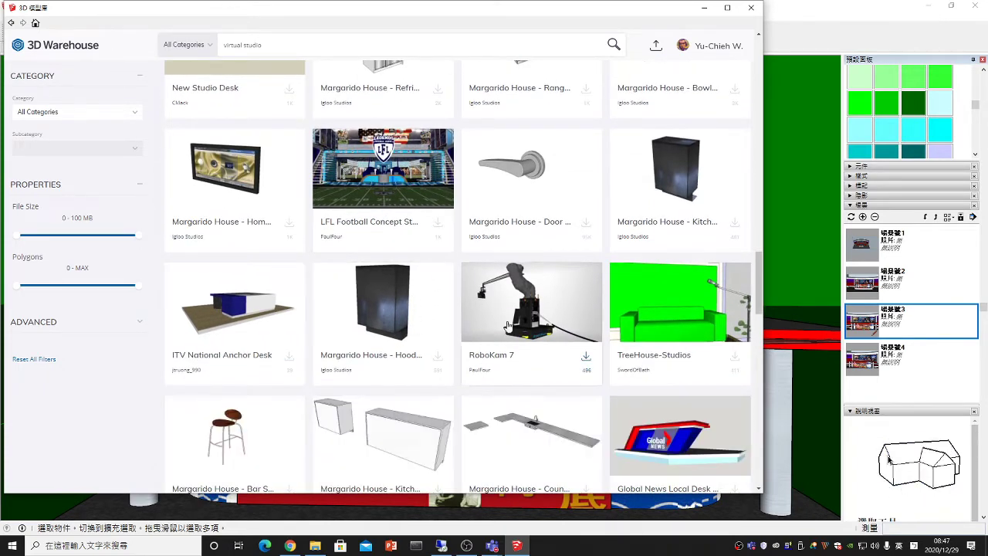
pyautogui.click(680, 446)
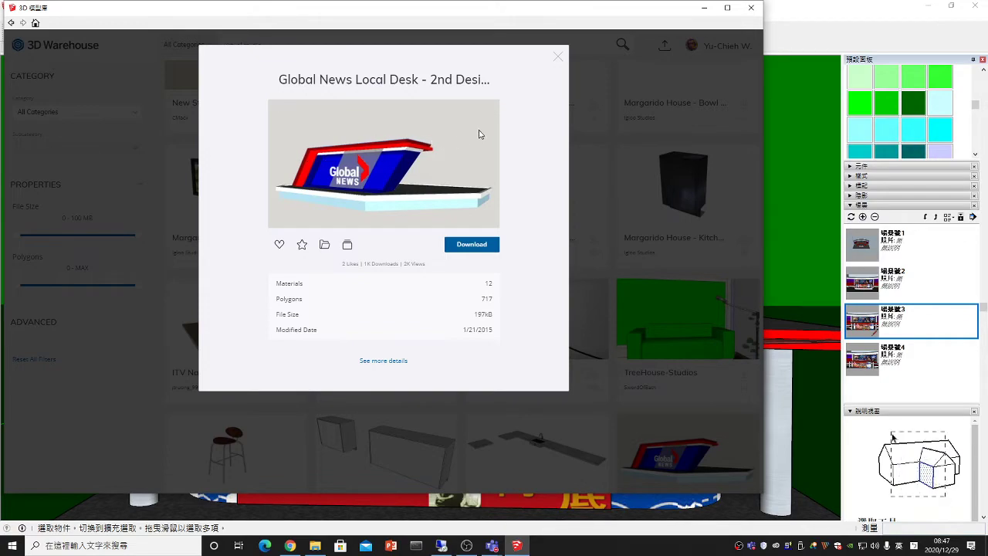
pyautogui.click(558, 56)
pyautogui.scroll(-3, 500, 290)
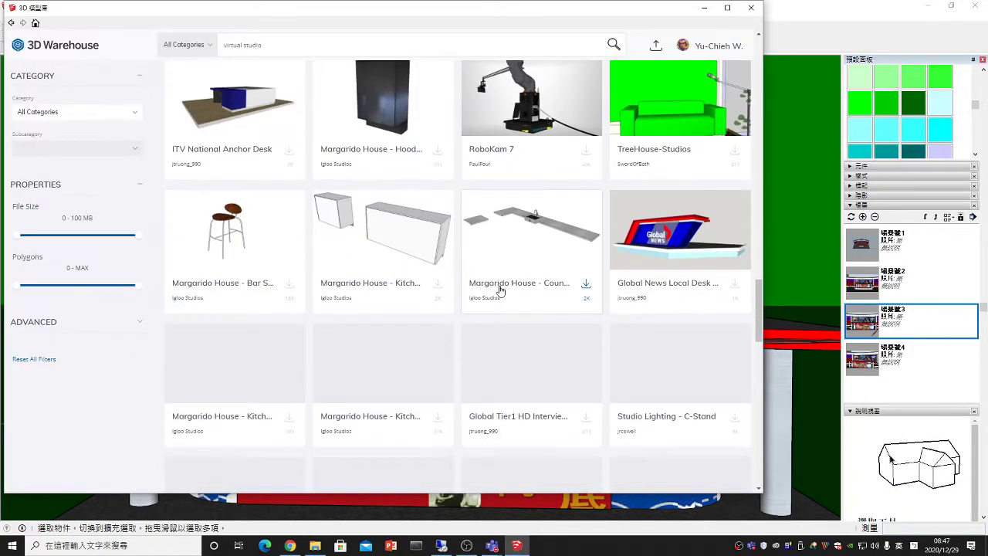
pyautogui.scroll(-3, 504, 287)
pyautogui.scroll(1, 529, 231)
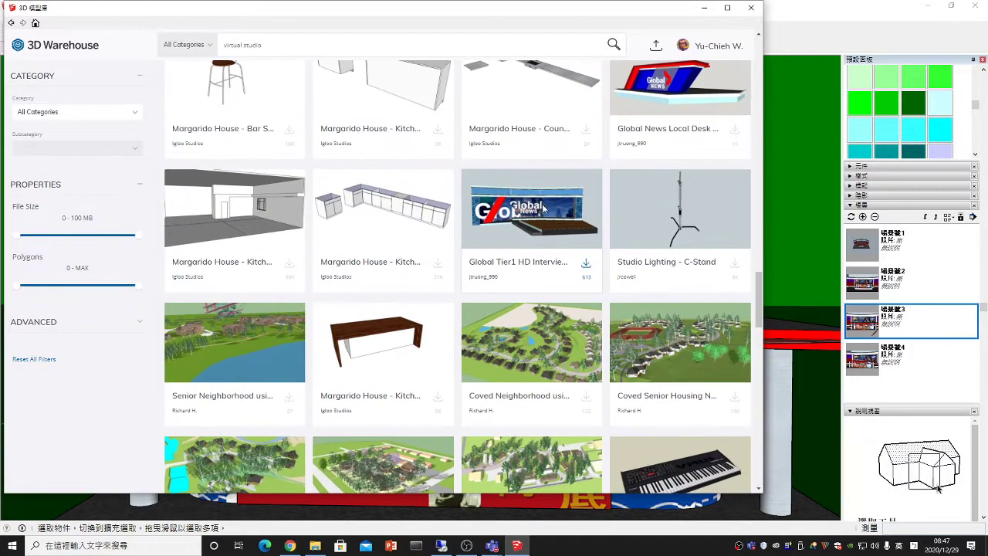
pyautogui.click(544, 209)
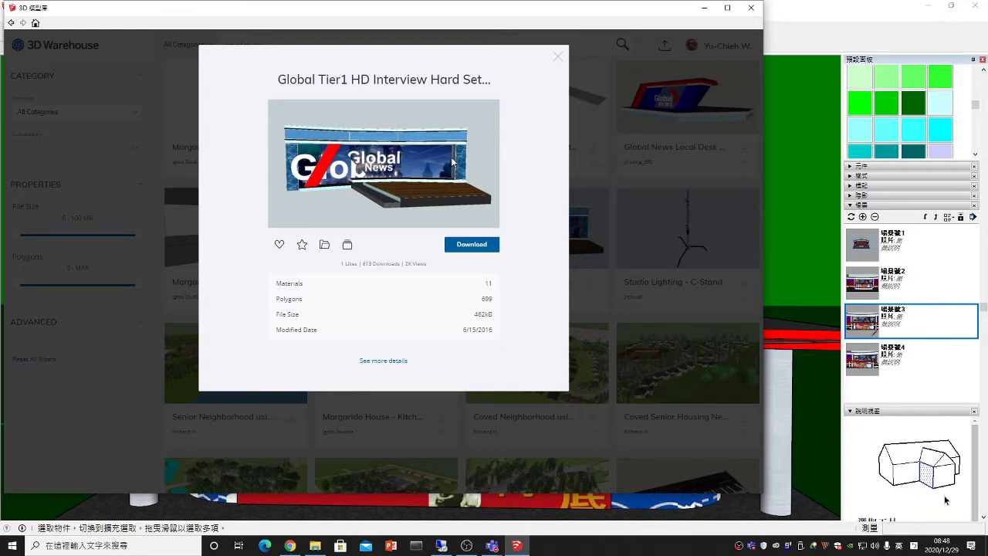
pyautogui.click(557, 57)
pyautogui.scroll(-1, 489, 202)
pyautogui.scroll(-1, 489, 202)
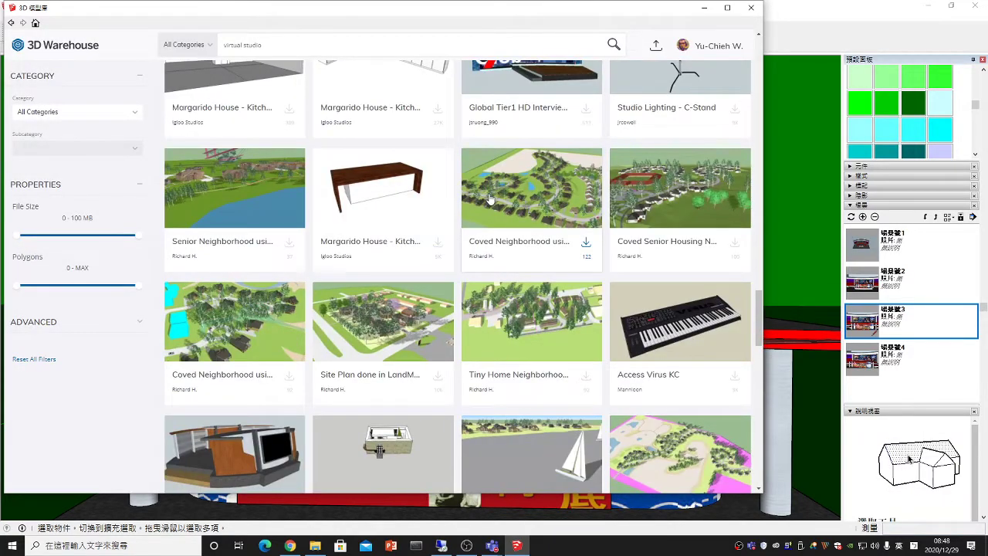
pyautogui.scroll(-2, 490, 201)
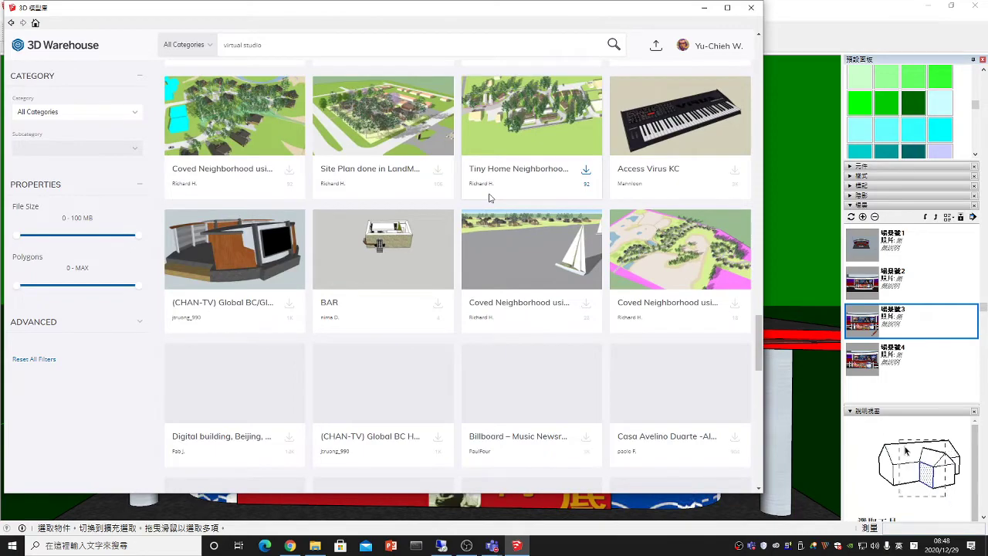
pyautogui.scroll(-2, 490, 200)
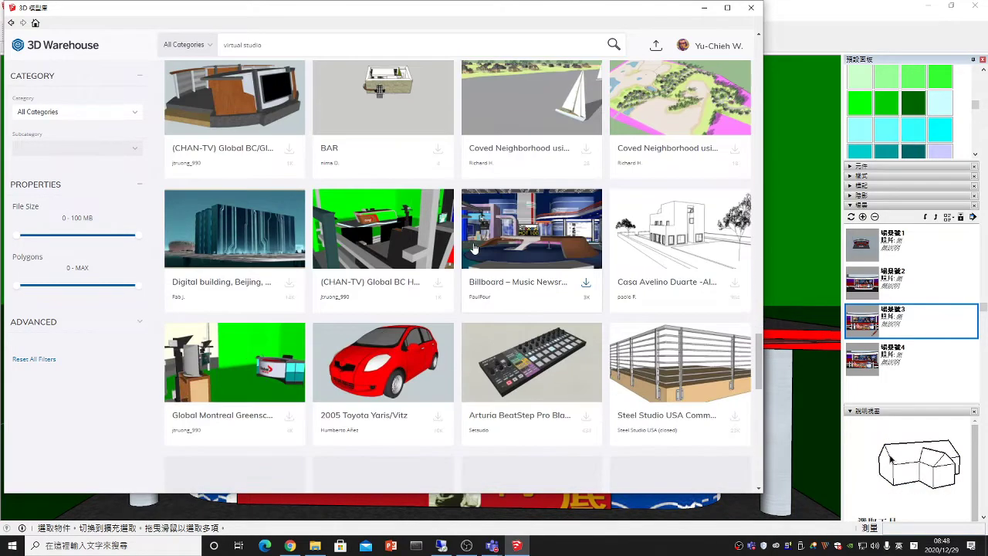
pyautogui.click(529, 237)
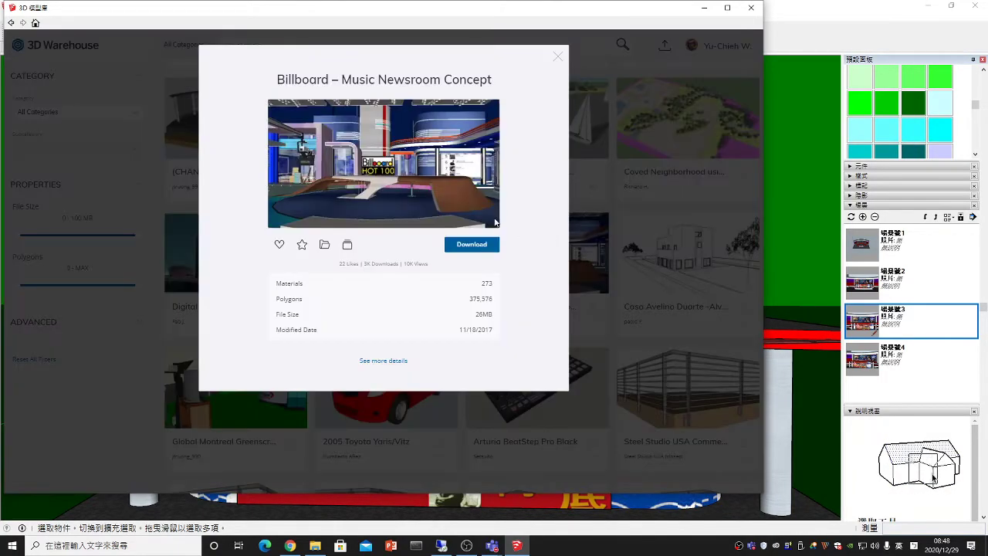
pyautogui.click(558, 57)
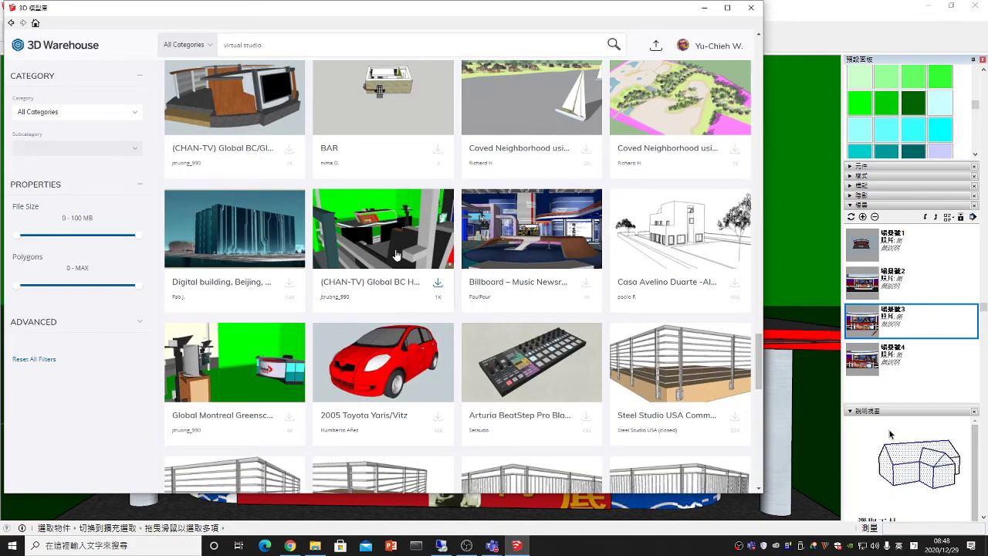
pyautogui.click(408, 247)
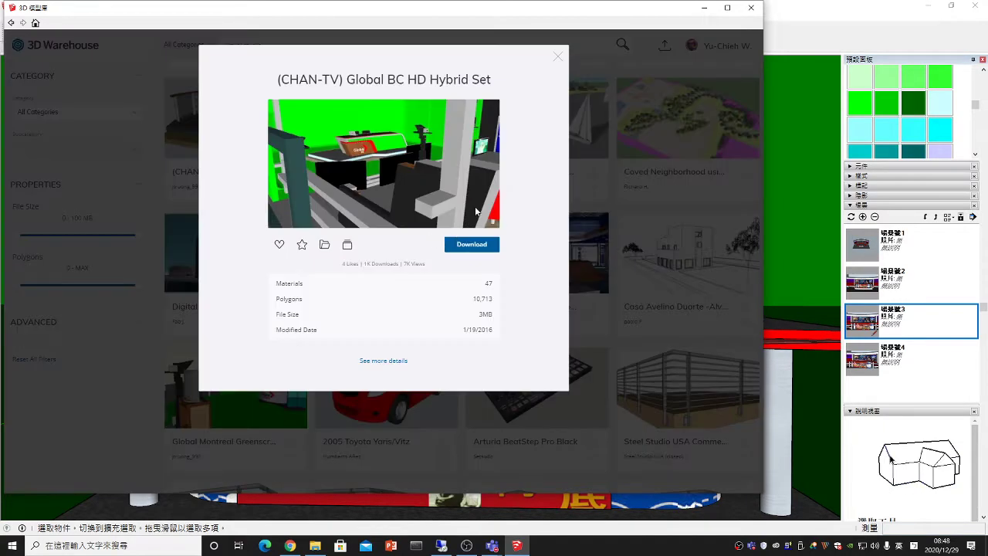
pyautogui.click(559, 59)
pyautogui.scroll(-5, 527, 236)
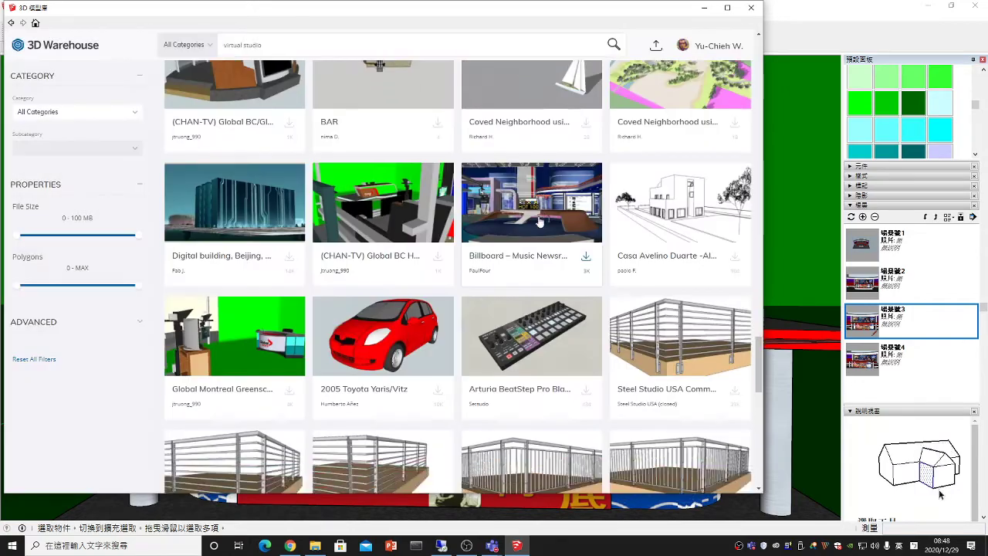
pyautogui.scroll(-5, 528, 235)
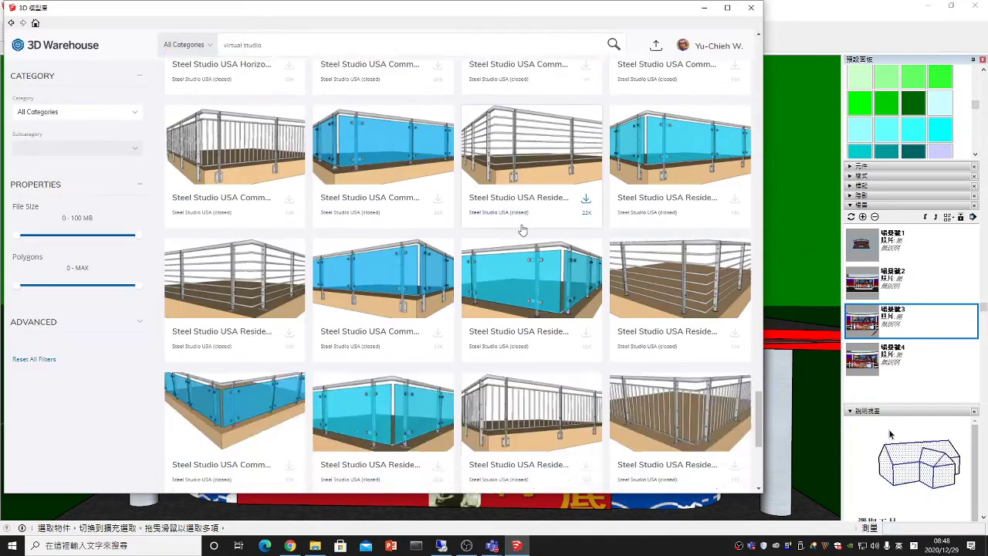
pyautogui.scroll(10, 518, 219)
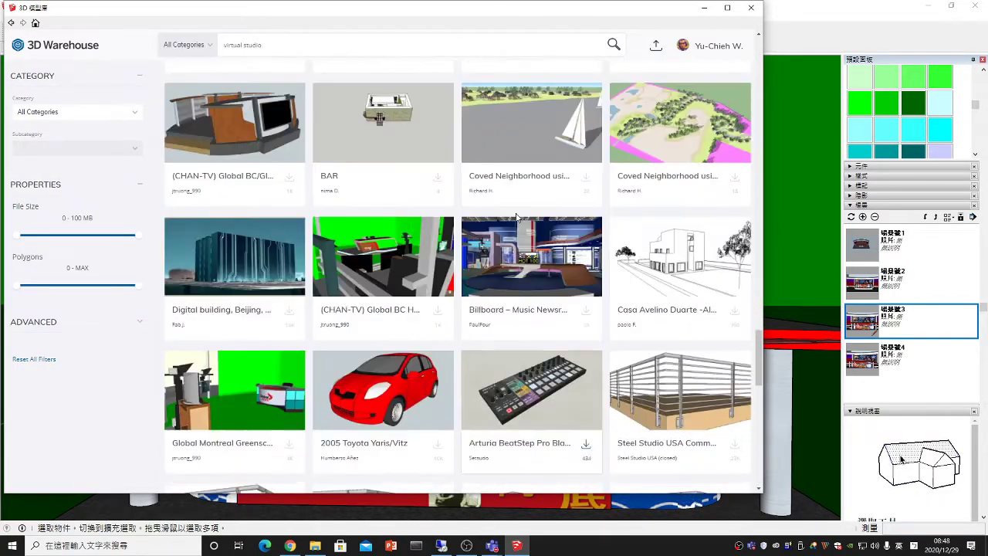
pyautogui.scroll(2, 516, 213)
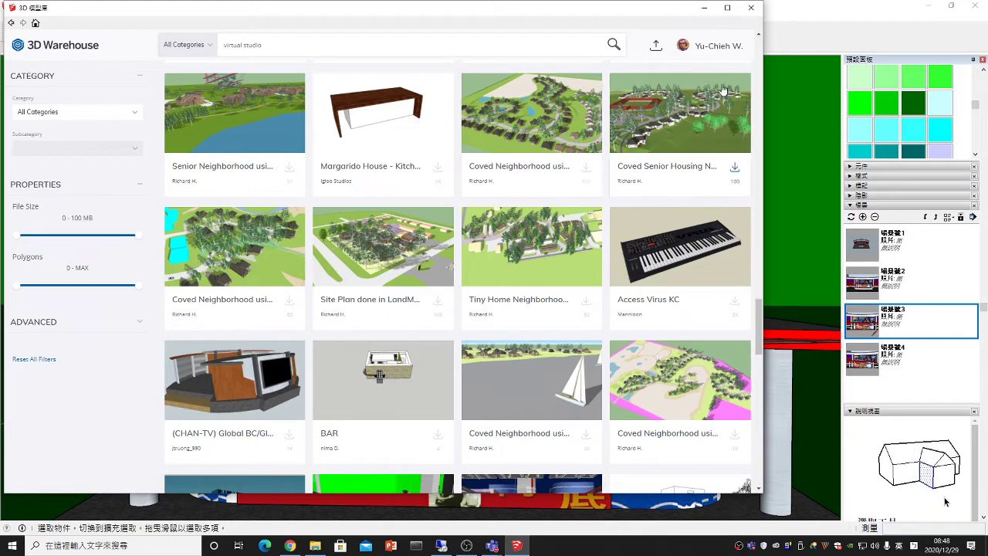
# Close the 3D Warehouse window, keeping the SketchUp model open by cancelling the close prompt
pyautogui.click(752, 7)
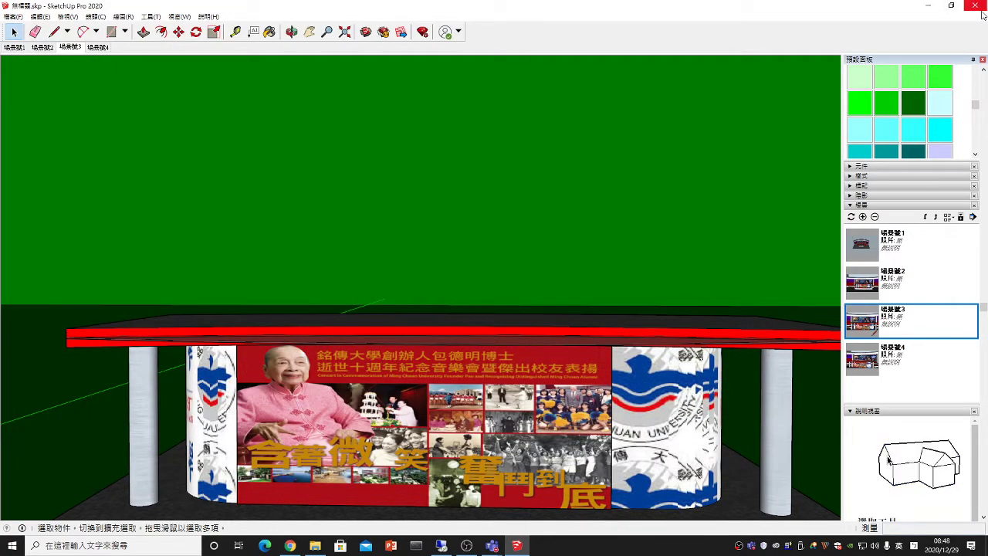
pyautogui.click(978, 6)
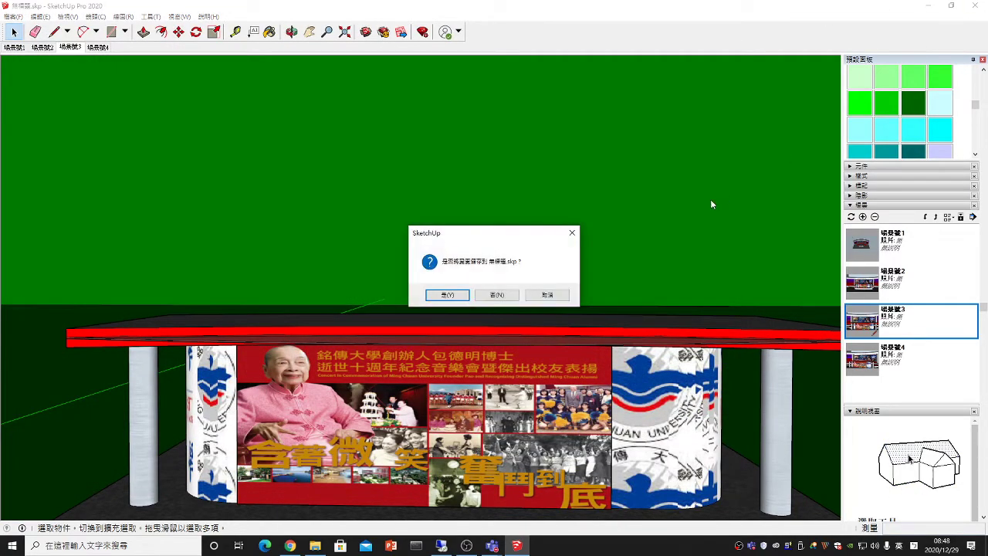
pyautogui.click(543, 296)
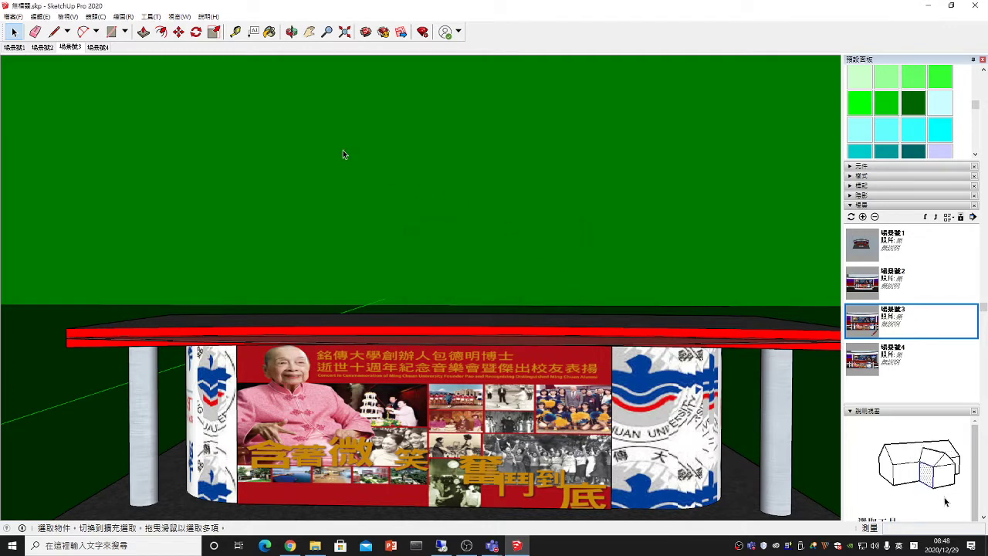
# Unhide all hidden objects with Edit > Unhide > All to reveal the backdrop screens
pyautogui.click(39, 16)
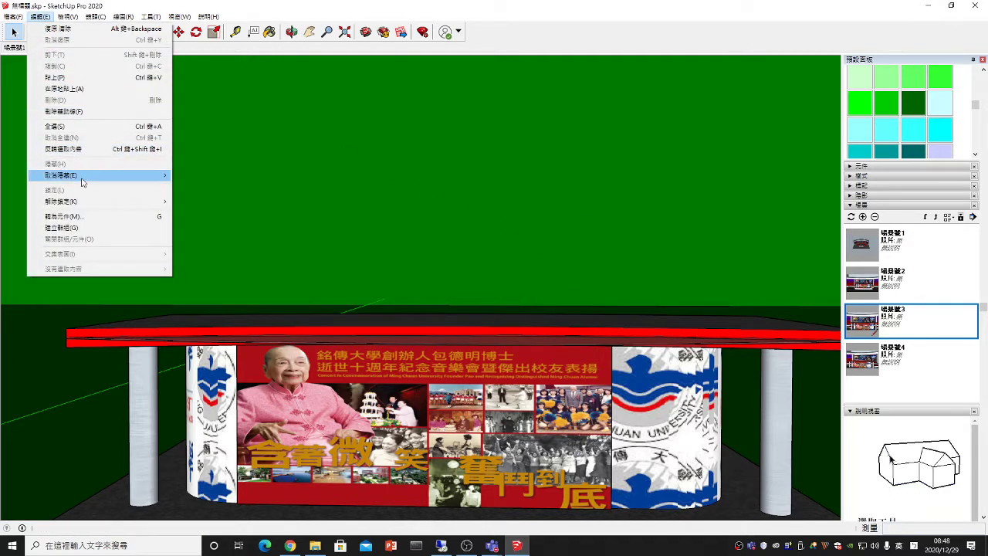
pyautogui.moveTo(85, 175)
pyautogui.click(212, 199)
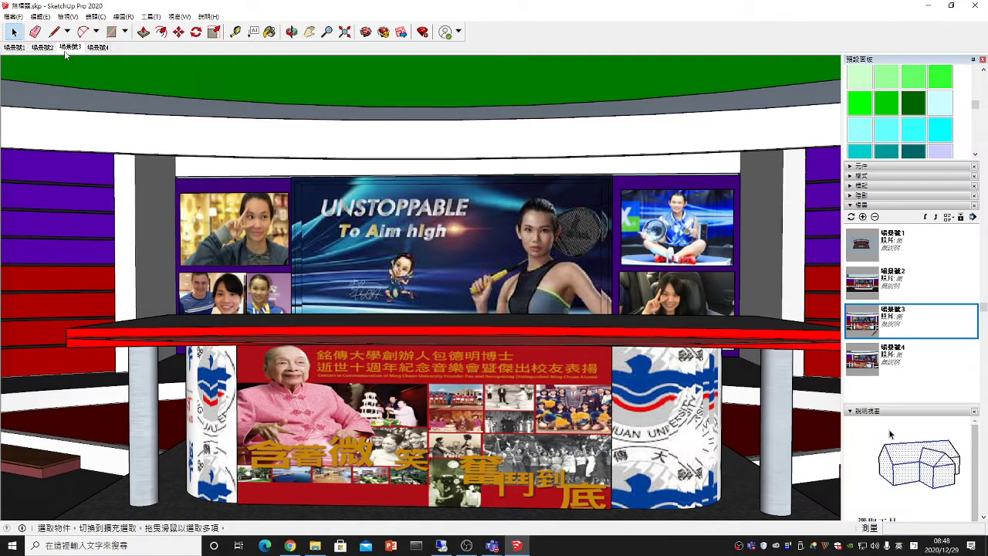
# Close SketchUp 2020 and the GenP_2.6.2_Green folder, then open the SU2017.02 folder
pyautogui.click(975, 6)
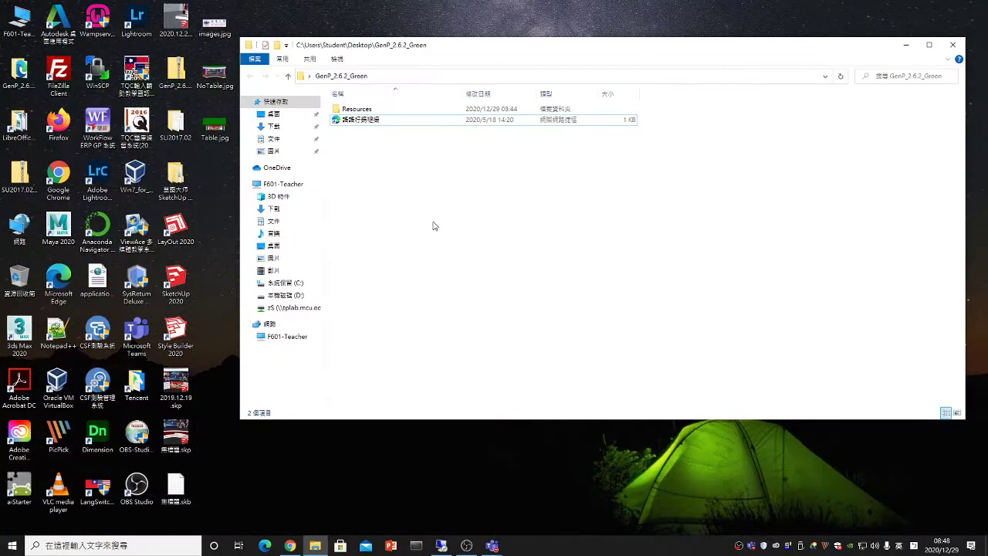
pyautogui.click(952, 44)
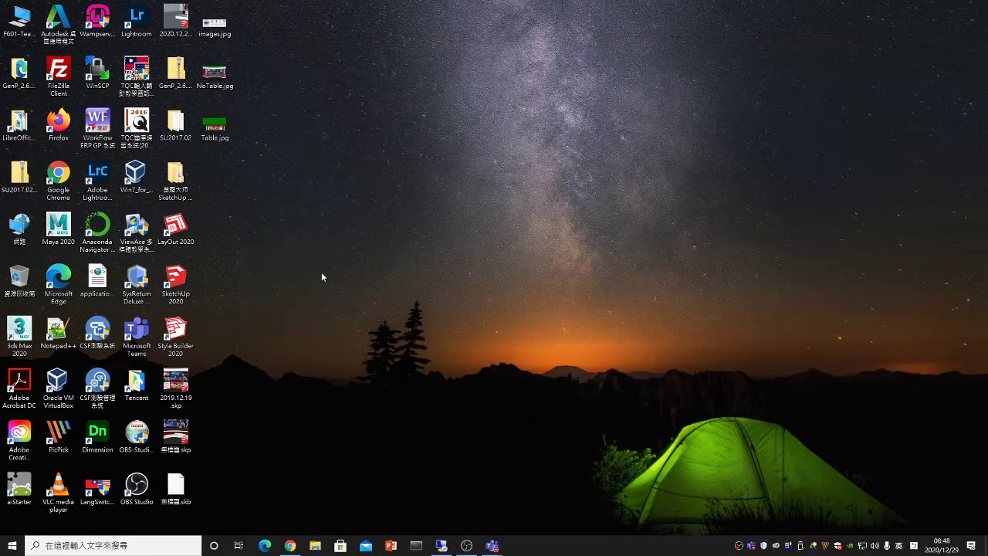
pyautogui.doubleClick(177, 128)
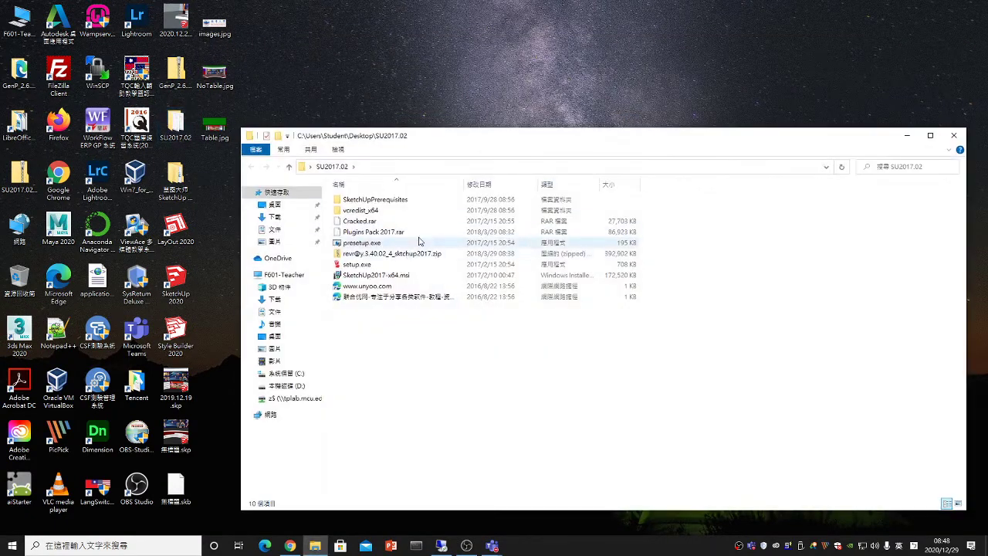
# Install SketchUp Pro 2017 from SketchUp2017-x64.msi with all default wizard settings
pyautogui.doubleClick(417, 280)
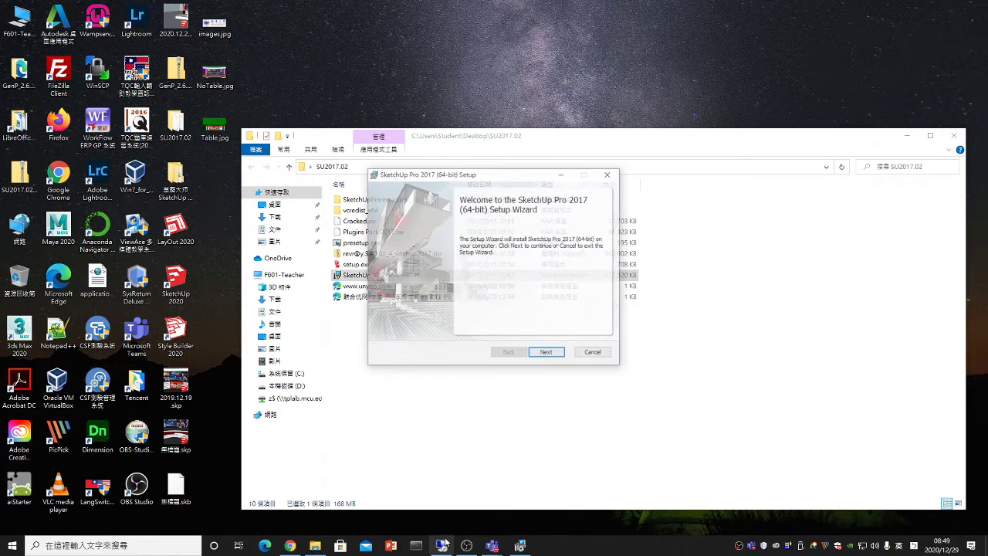
pyautogui.click(547, 355)
pyautogui.click(547, 354)
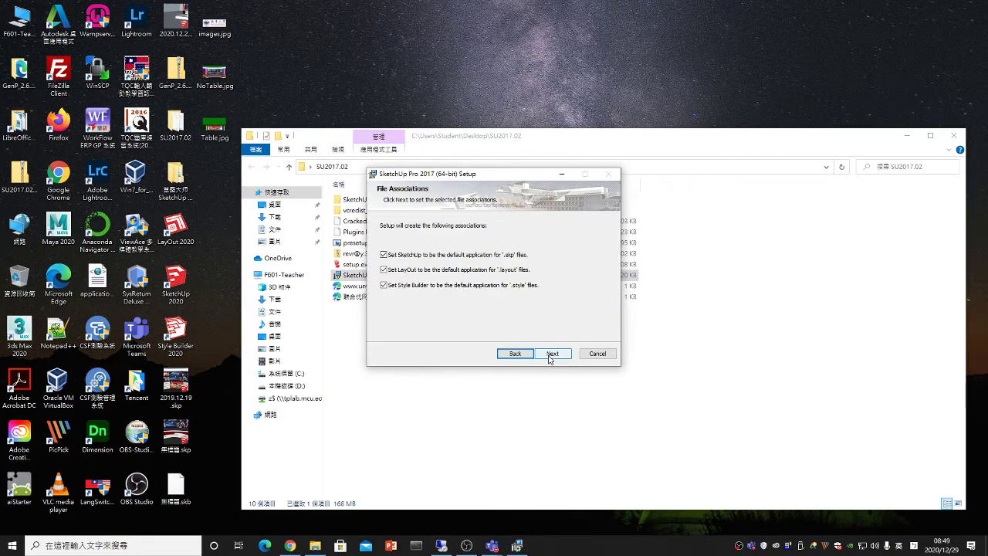
pyautogui.click(547, 354)
pyautogui.click(547, 355)
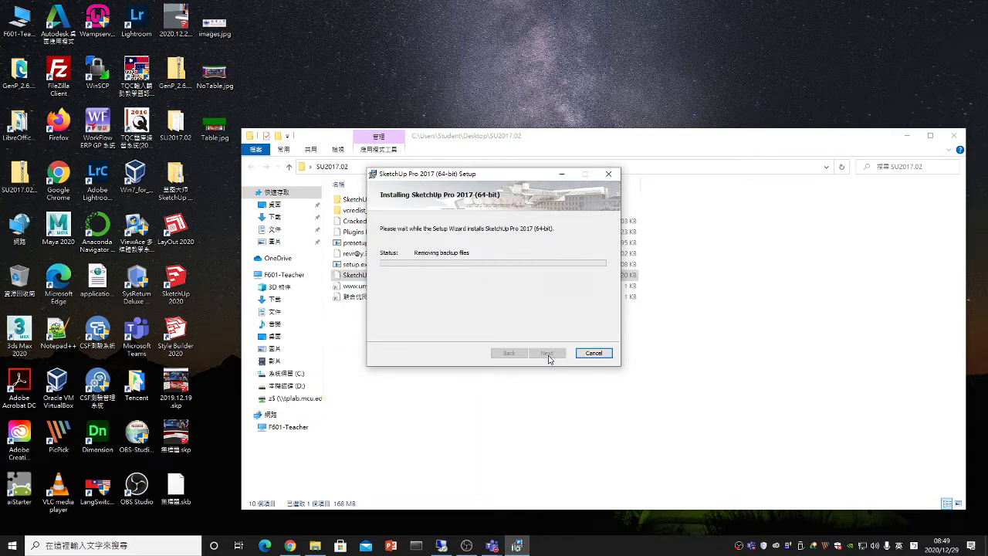
pyautogui.click(548, 354)
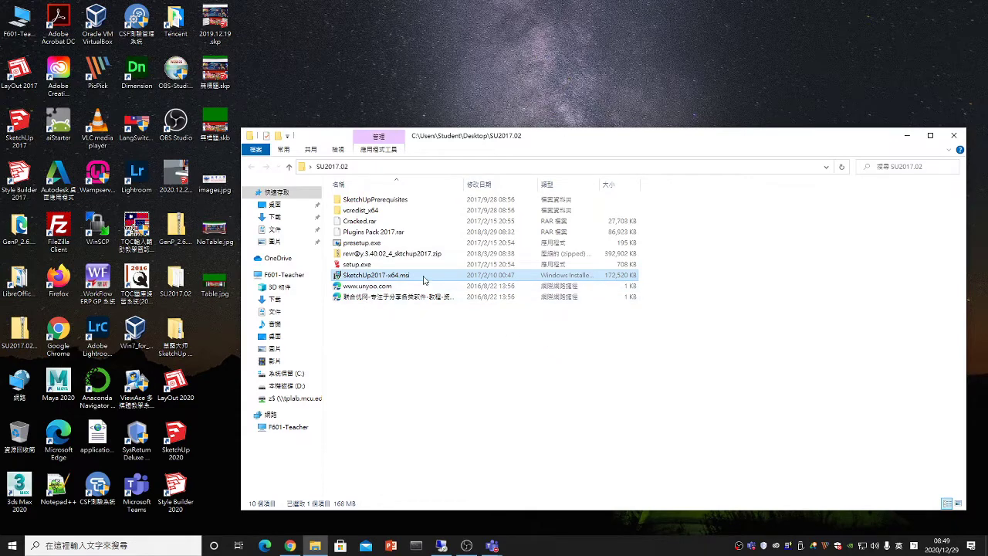
# Extract Cracked.rar into a Cracked folder and open it
pyautogui.click(452, 358)
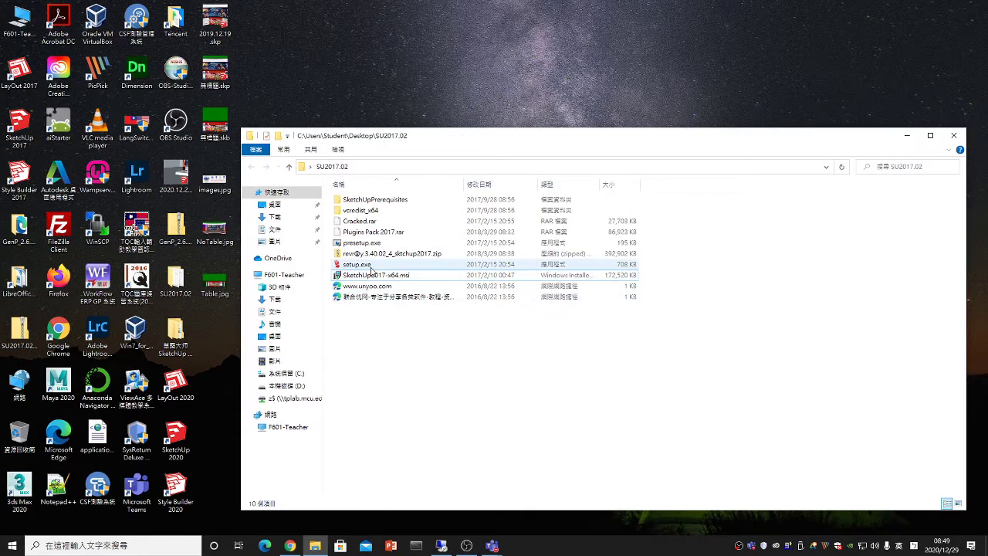
pyautogui.rightClick(384, 223)
pyautogui.moveTo(463, 250)
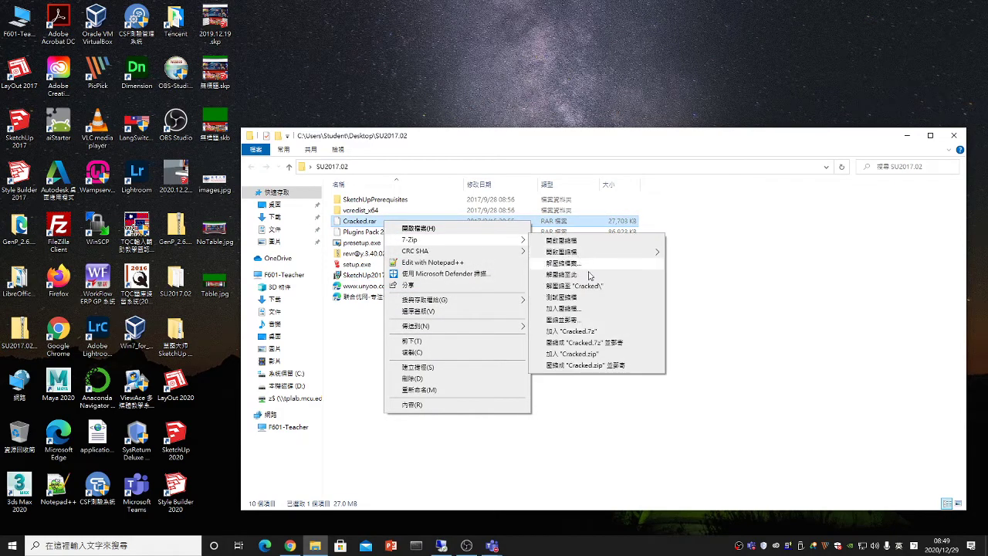
pyautogui.click(595, 286)
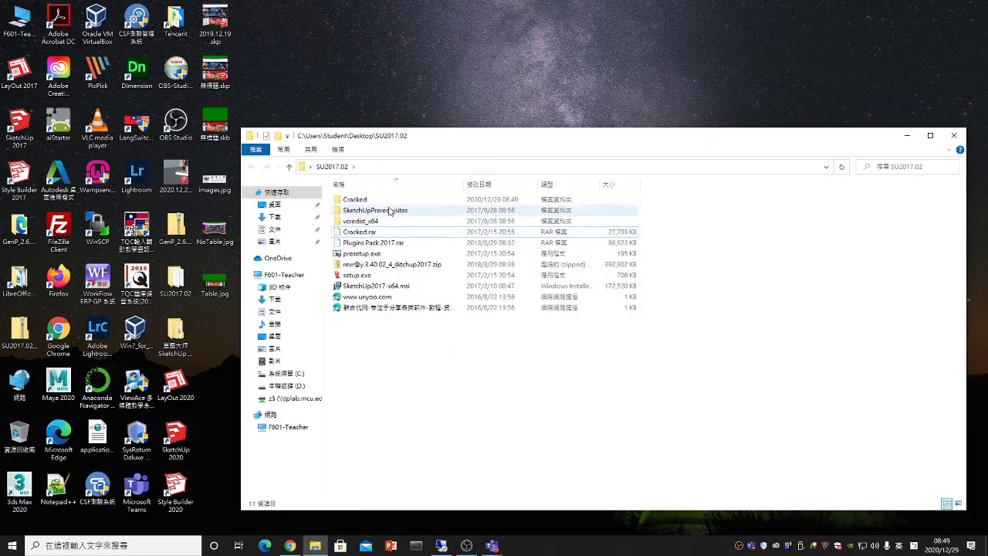
pyautogui.doubleClick(359, 200)
# Copy all four Cracked items into SketchUp 2017's installation folder, replacing files with administrator permission
pyautogui.hotkey('ctrl', 'a')
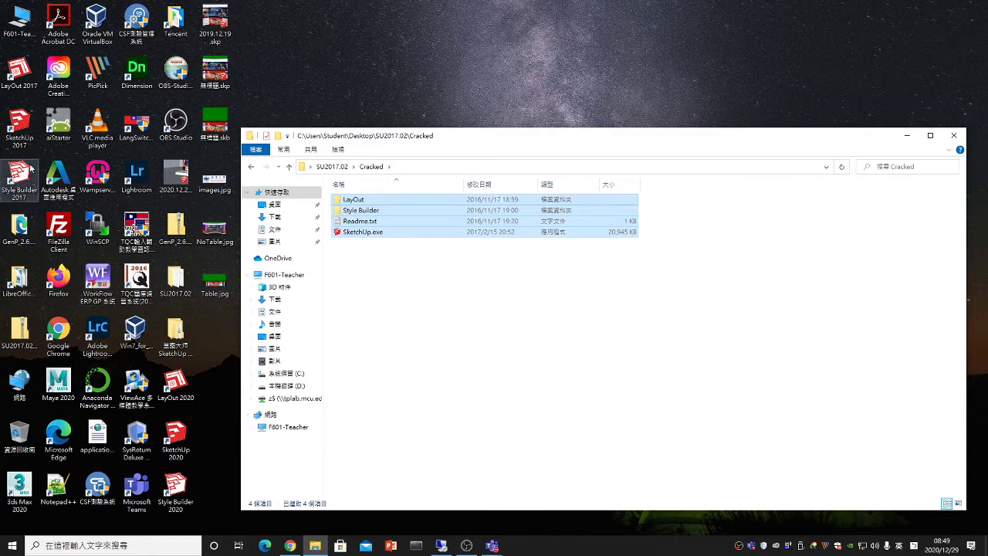
pyautogui.rightClick(36, 144)
pyautogui.click(85, 164)
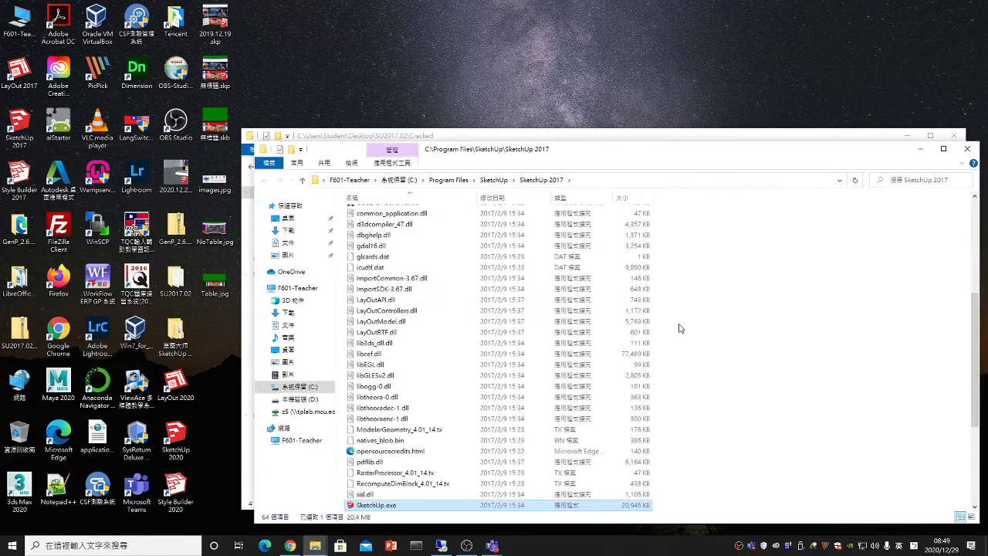
pyautogui.hotkey('ctrl', 'v')
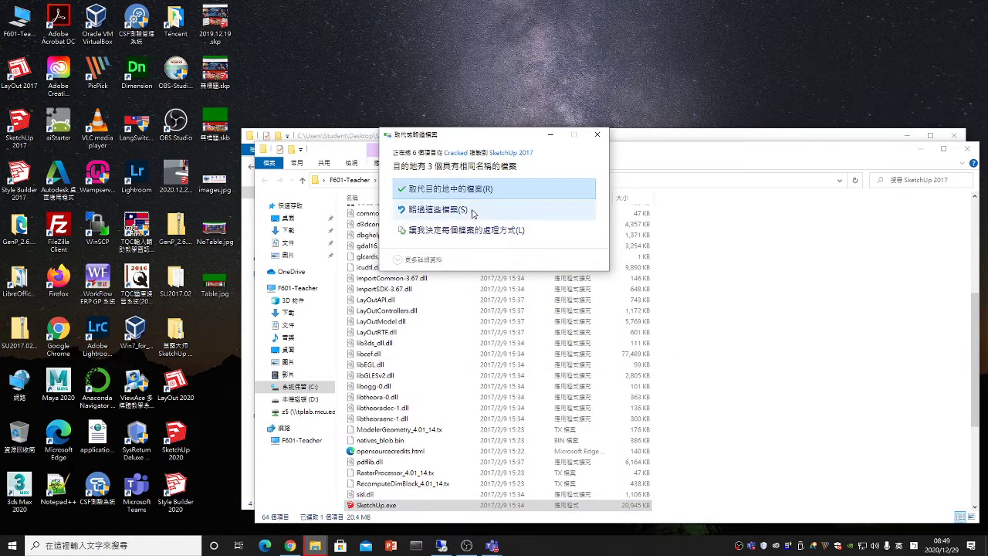
pyautogui.click(494, 208)
pyautogui.click(424, 210)
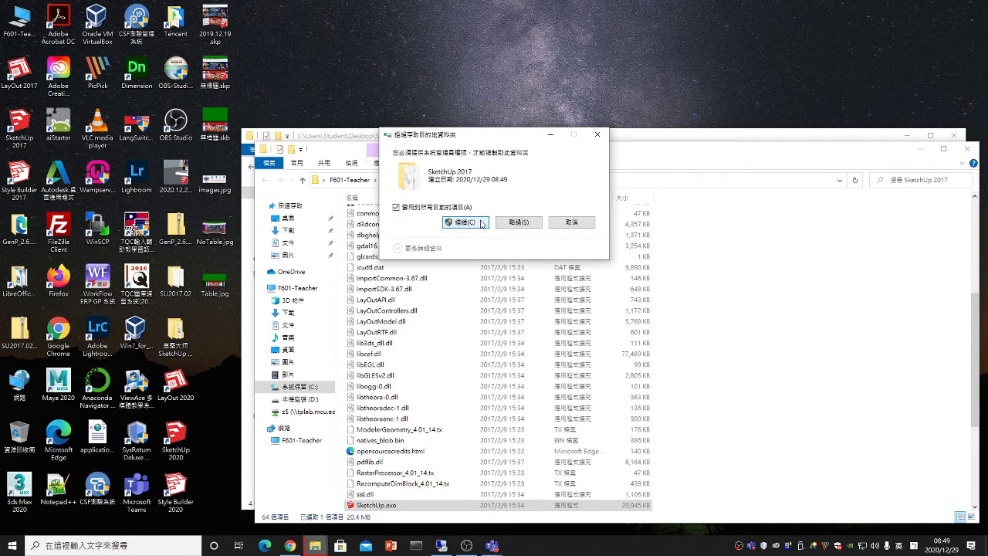
pyautogui.click(467, 222)
# Close the SketchUp 2017 program folder and return to the SU2017.02 folder
pyautogui.click(968, 149)
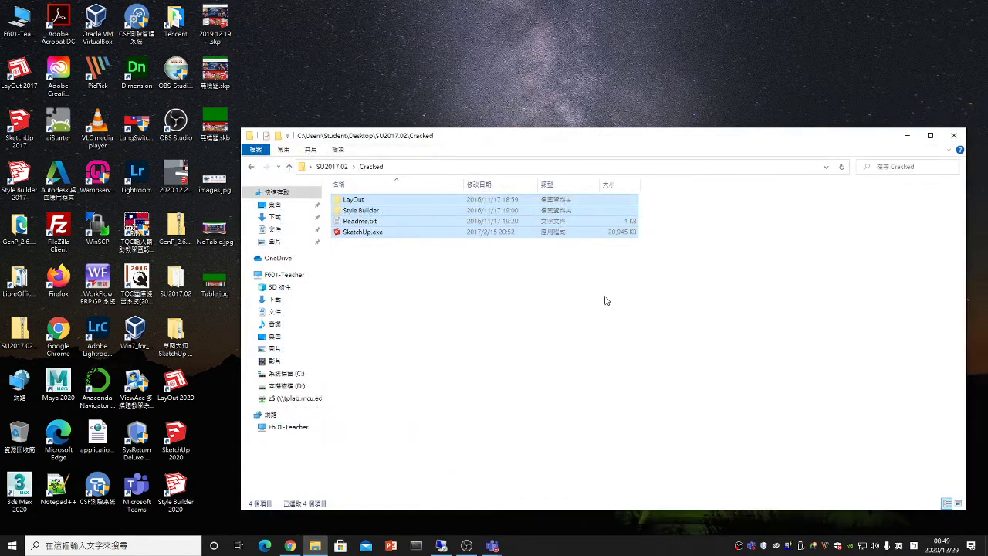
pyautogui.click(496, 303)
pyautogui.press('BackSpace')
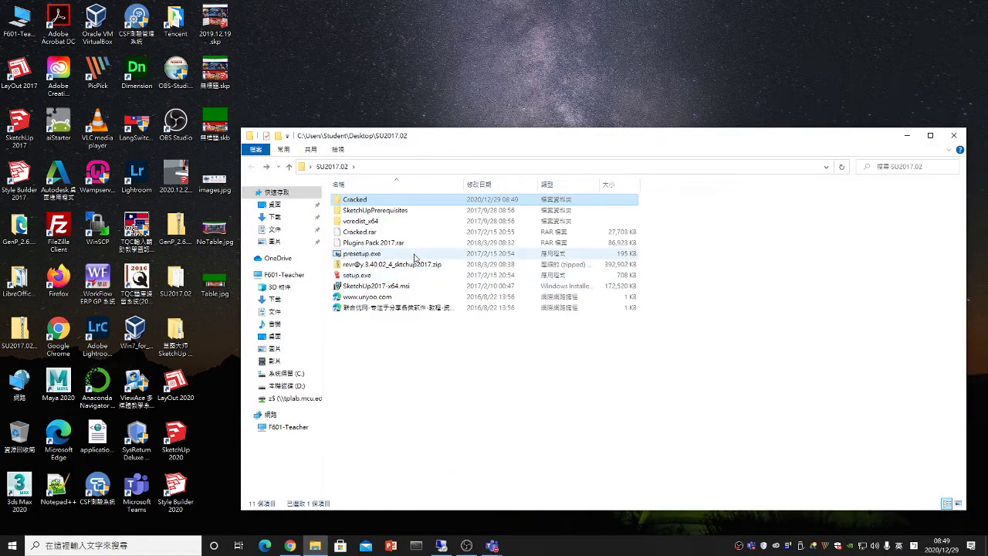
pyautogui.click(411, 266)
pyautogui.rightClick(411, 268)
pyautogui.moveTo(472, 313)
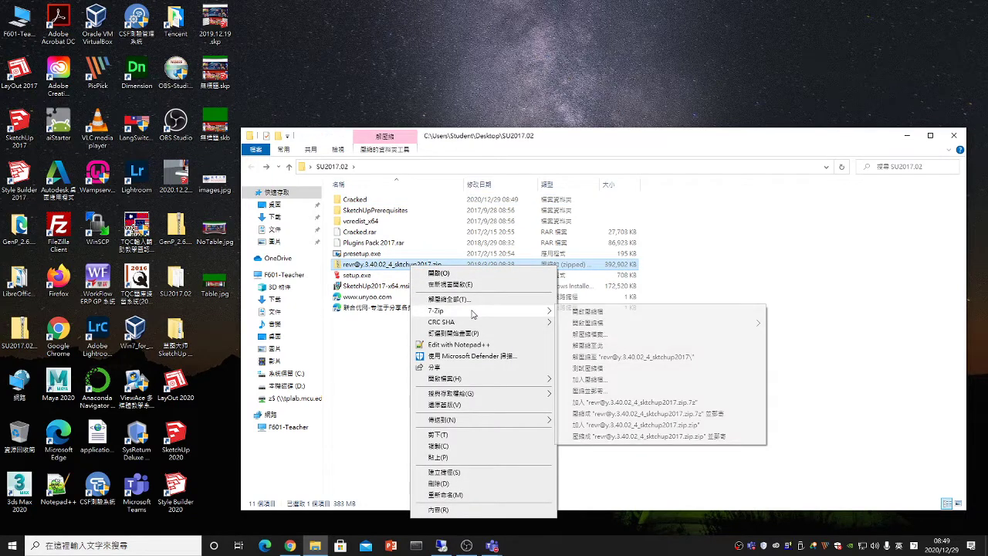
pyautogui.click(641, 358)
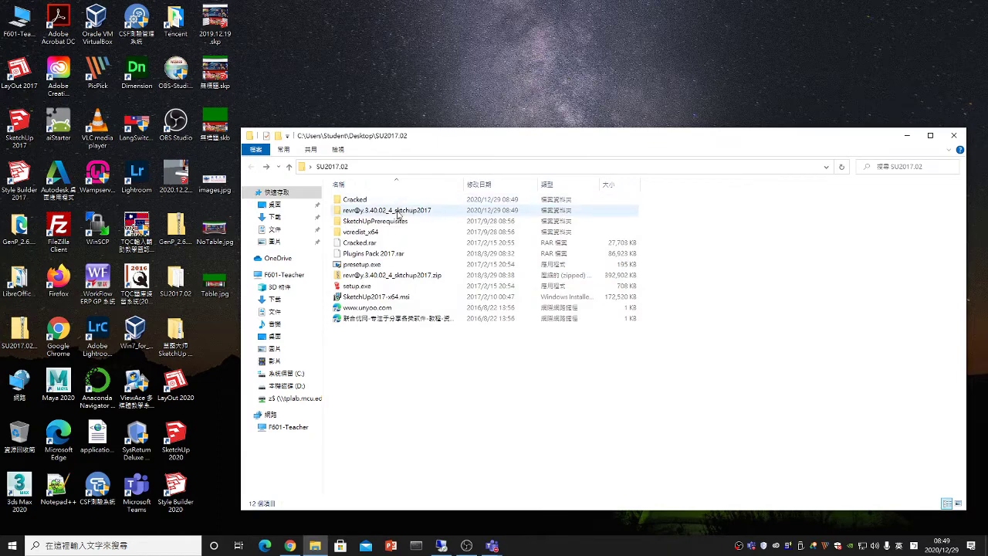
pyautogui.doubleClick(397, 212)
pyautogui.doubleClick(402, 210)
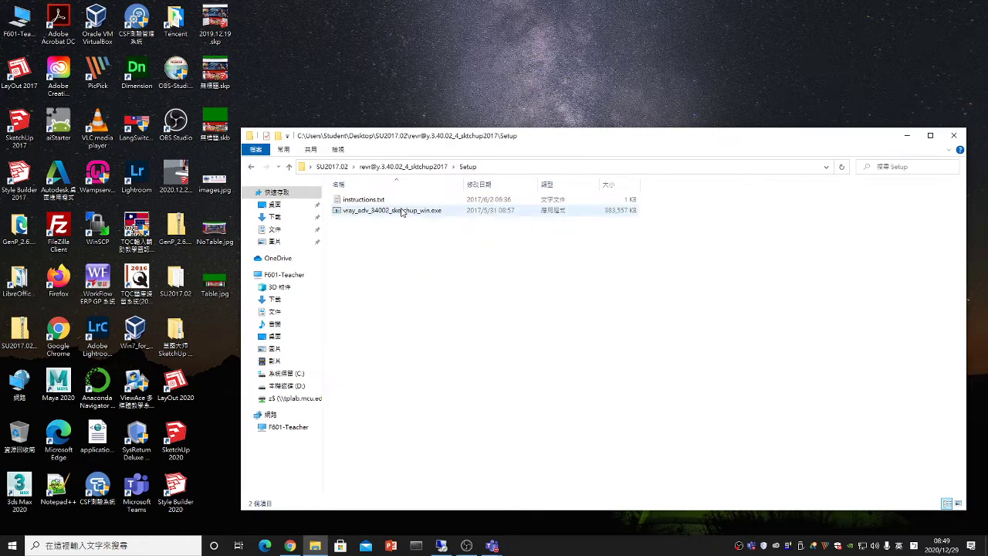
pyautogui.click(402, 211)
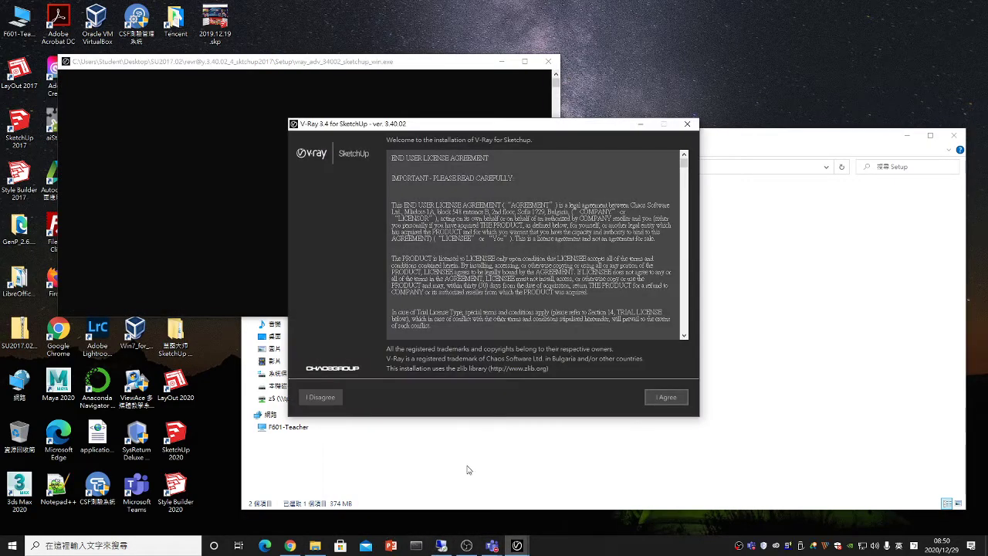
# Accept the V-Ray licence and install without Swarm or License Server, moving the console window aside
pyautogui.click(671, 397)
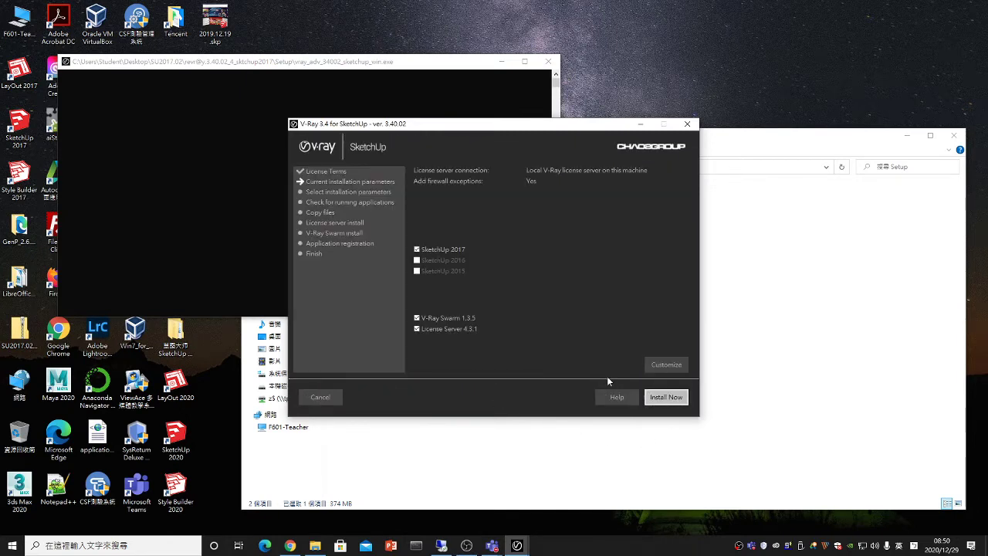
pyautogui.click(440, 320)
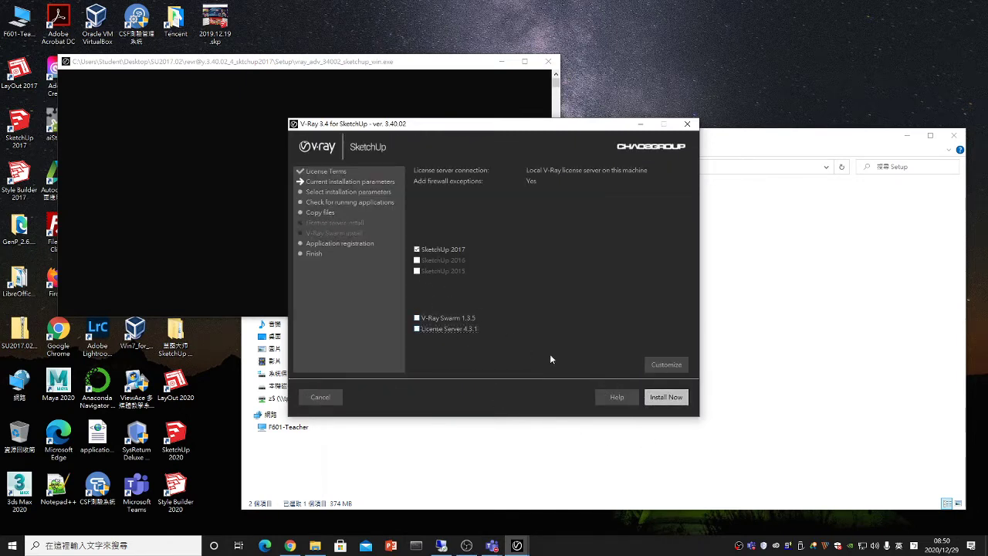
pyautogui.click(669, 403)
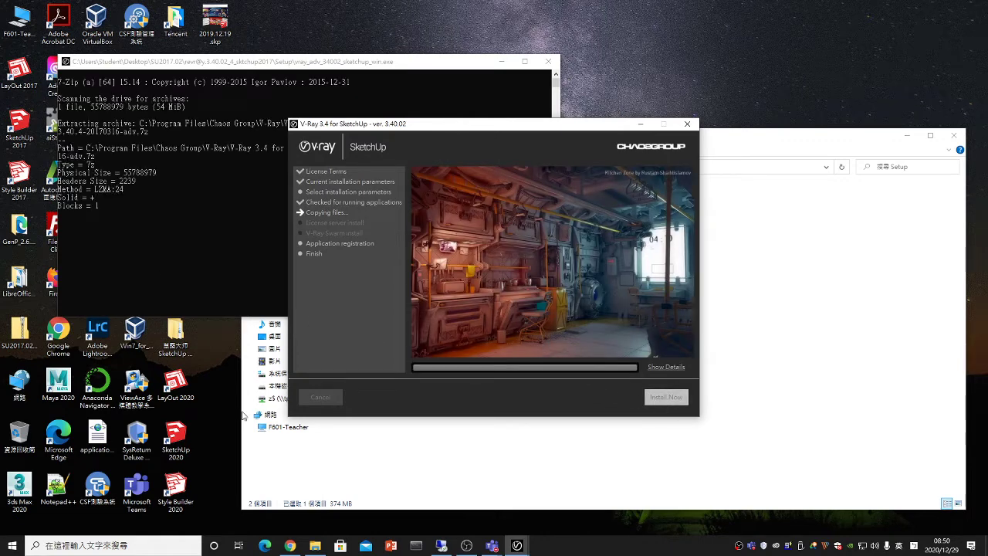
pyautogui.click(255, 57)
pyautogui.moveTo(261, 63); pyautogui.dragTo(591, 63)
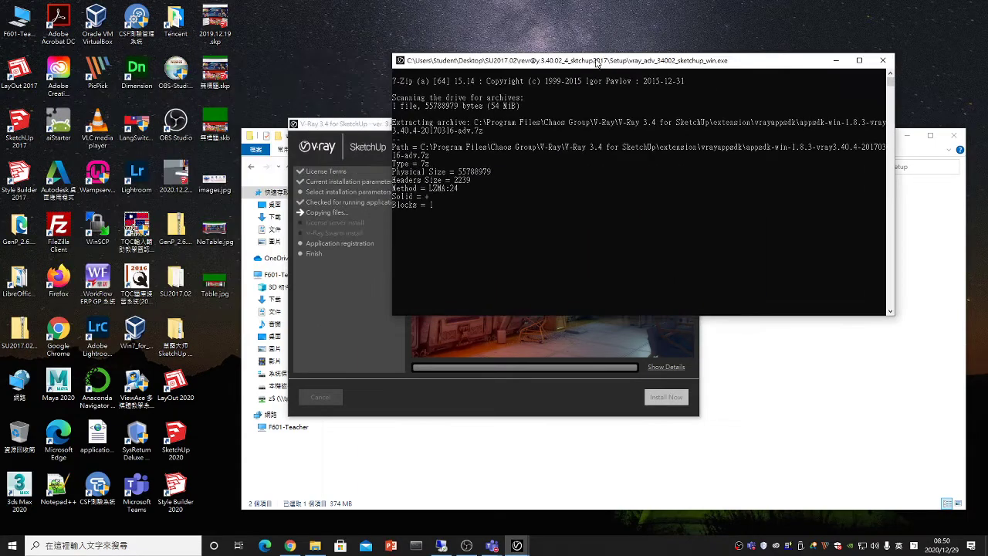
# View NoTable.jpg and Table.jpg in smaller Photos windows, placing Table.jpg at the right edge
pyautogui.doubleClick(217, 232)
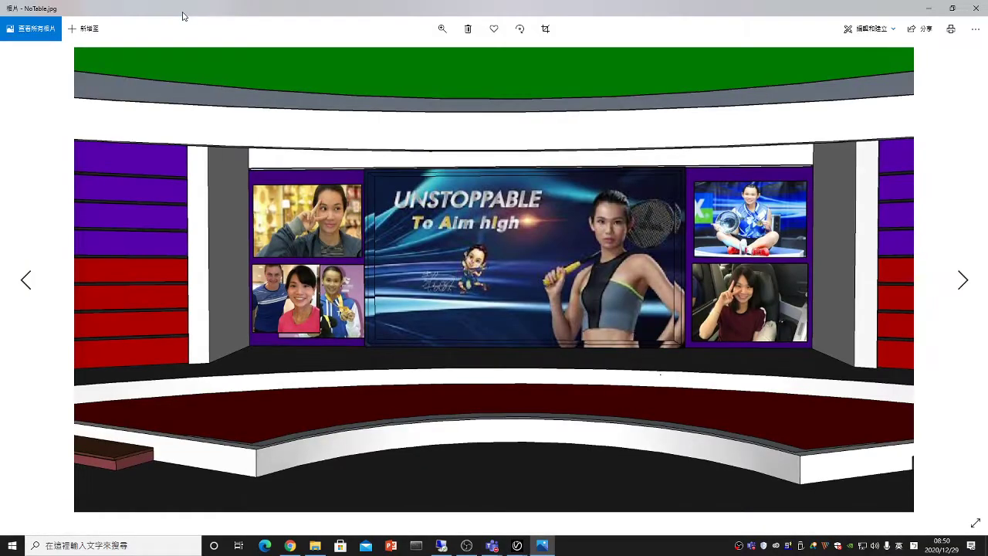
pyautogui.doubleClick(182, 16)
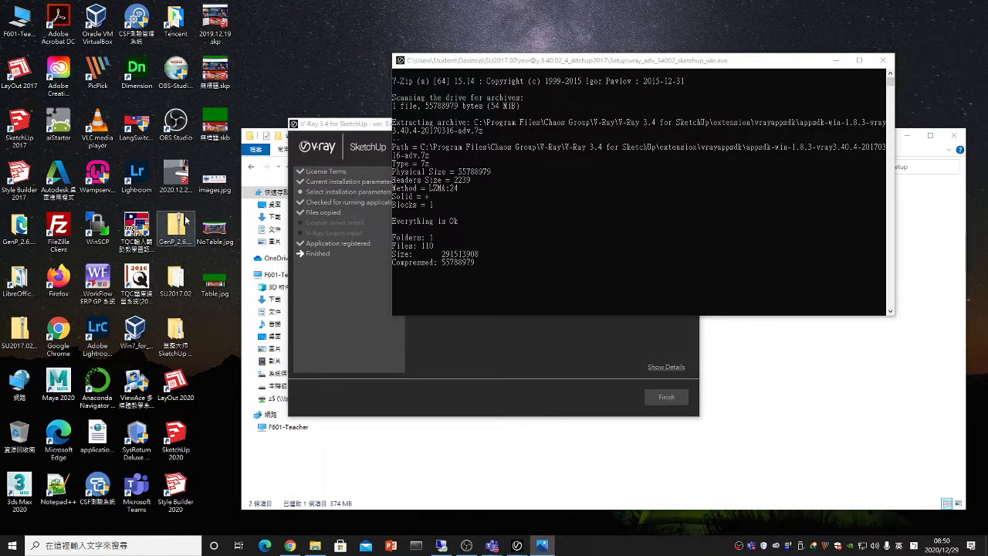
pyautogui.click(213, 280)
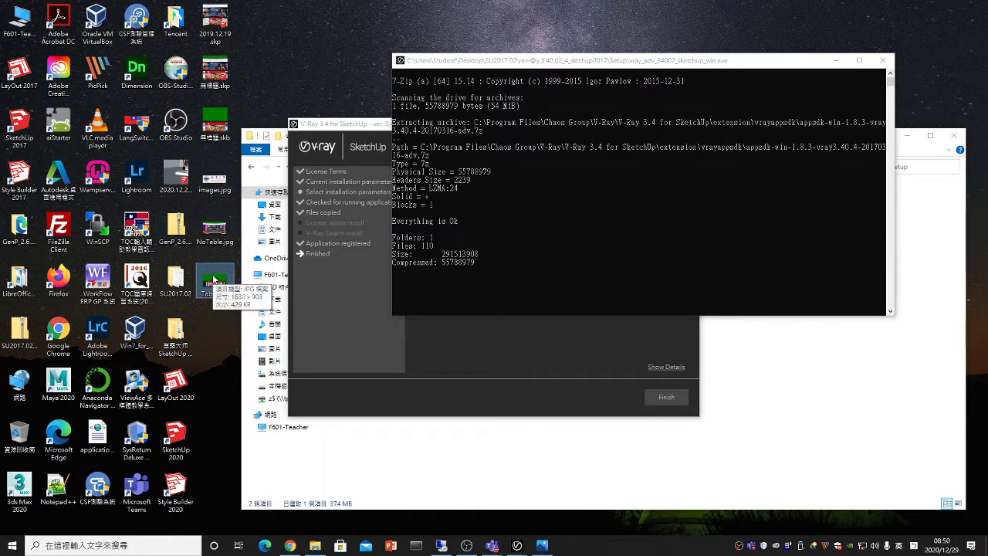
pyautogui.doubleClick(213, 231)
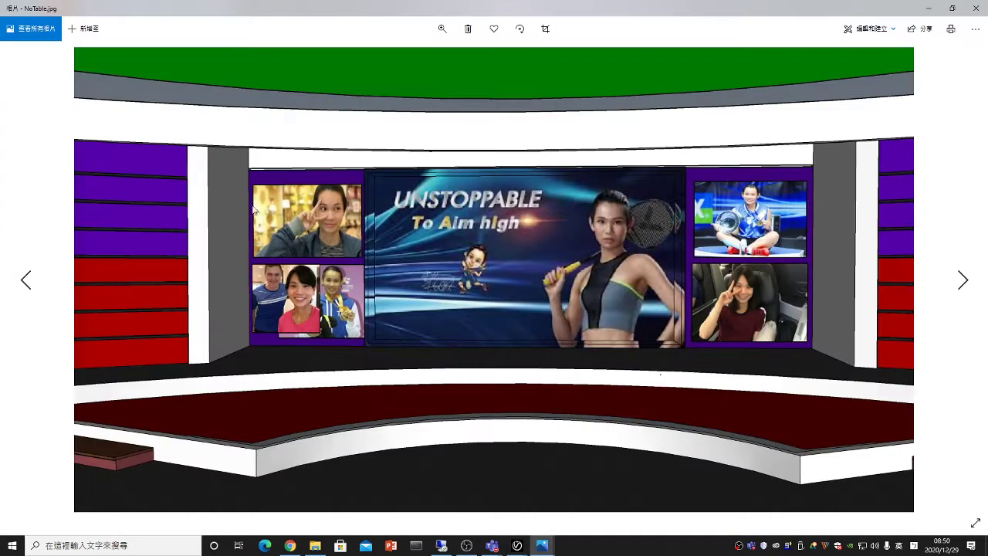
pyautogui.doubleClick(335, 21)
pyautogui.moveTo(415, 48); pyautogui.dragTo(487, 126)
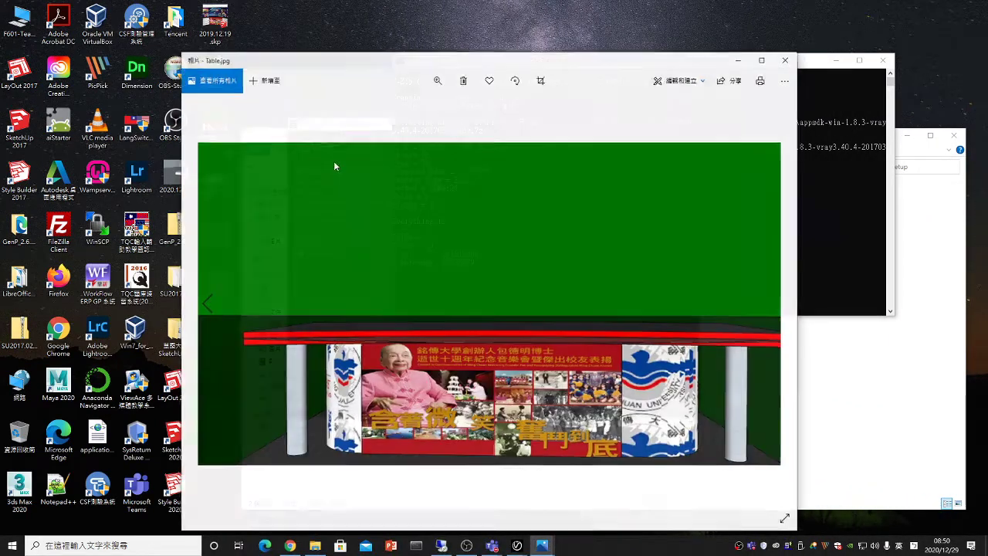
pyautogui.moveTo(354, 64); pyautogui.dragTo(937, 115)
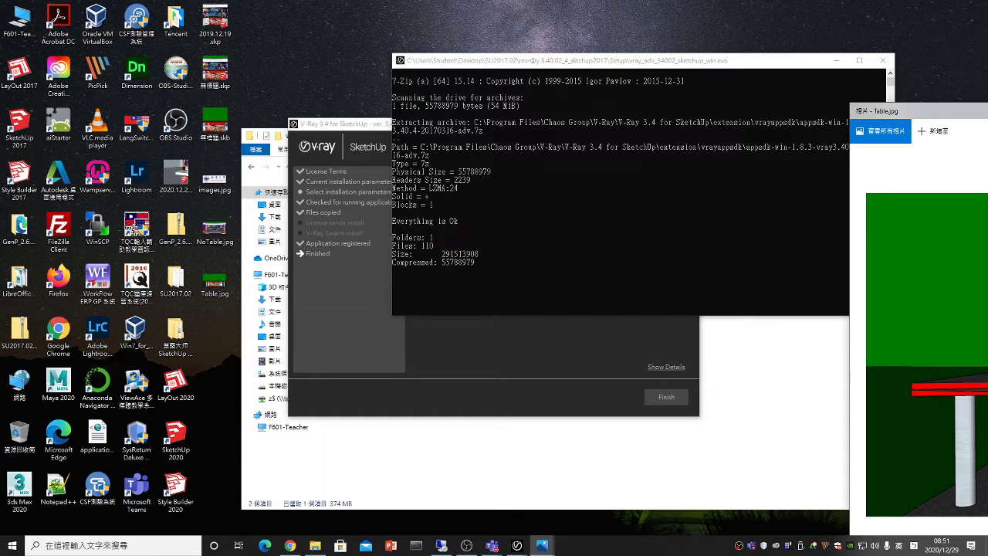
# Finish the V-Ray installer, then copy the V-Ray bin folder path from Crack\instructions.txt
pyautogui.click(584, 329)
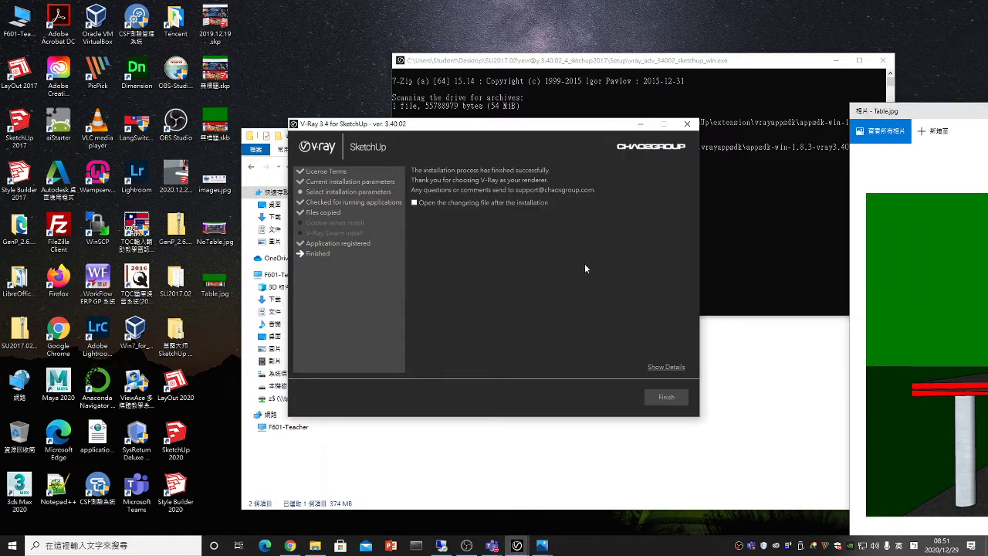
pyautogui.click(667, 397)
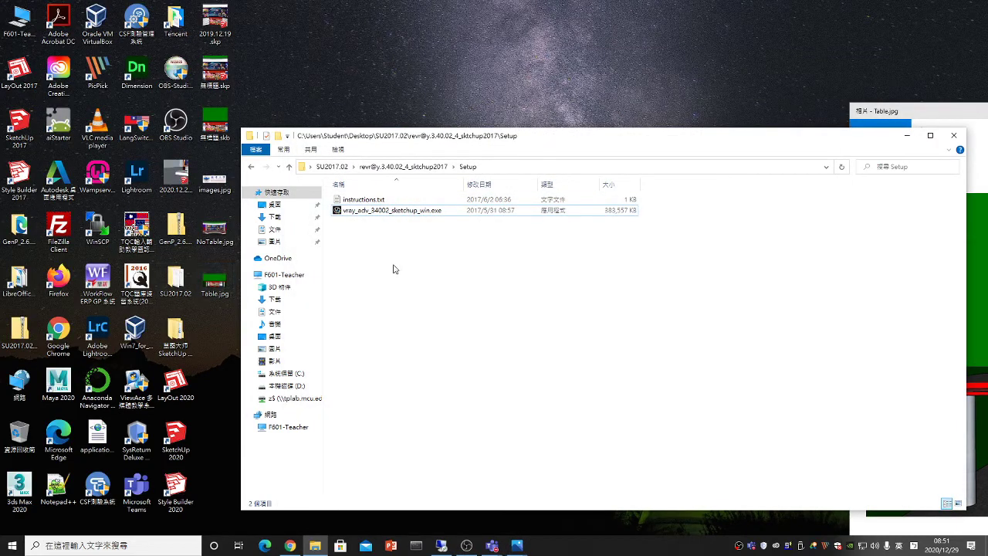
pyautogui.hotkey('alt', 'Up')
pyautogui.doubleClick(363, 199)
pyautogui.hotkey('ctrl', 'a')
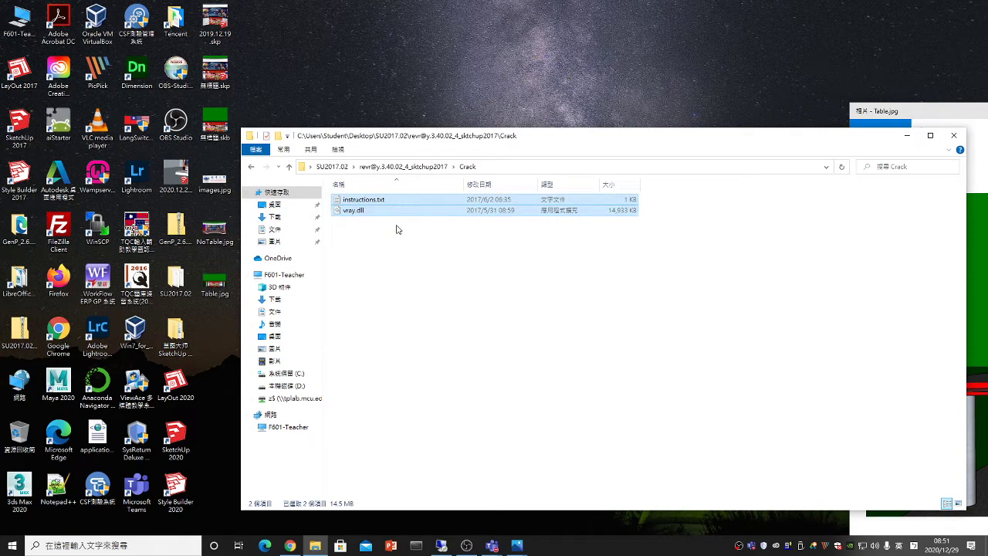
pyautogui.doubleClick(386, 201)
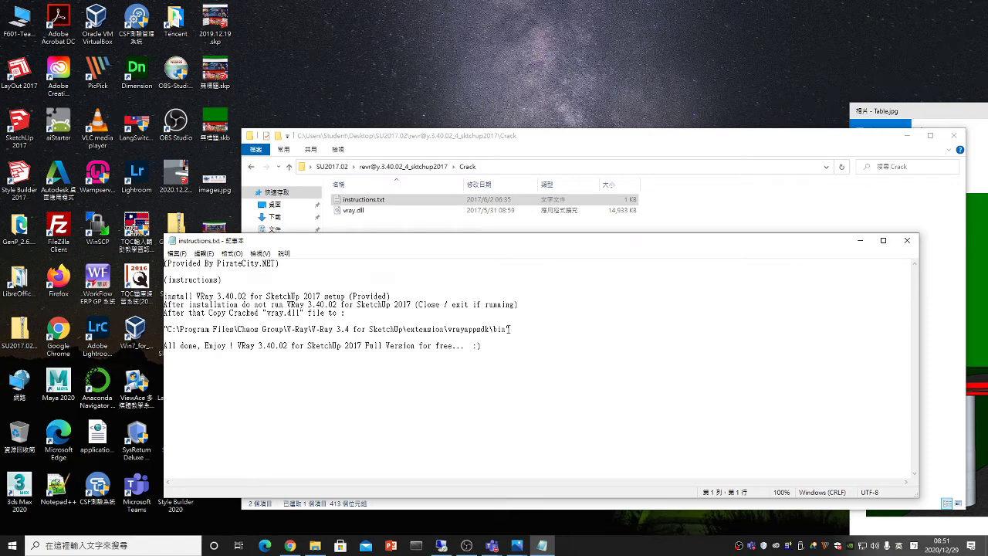
pyautogui.moveTo(507, 329); pyautogui.dragTo(186, 322)
pyautogui.hotkey('ctrl', 'c')
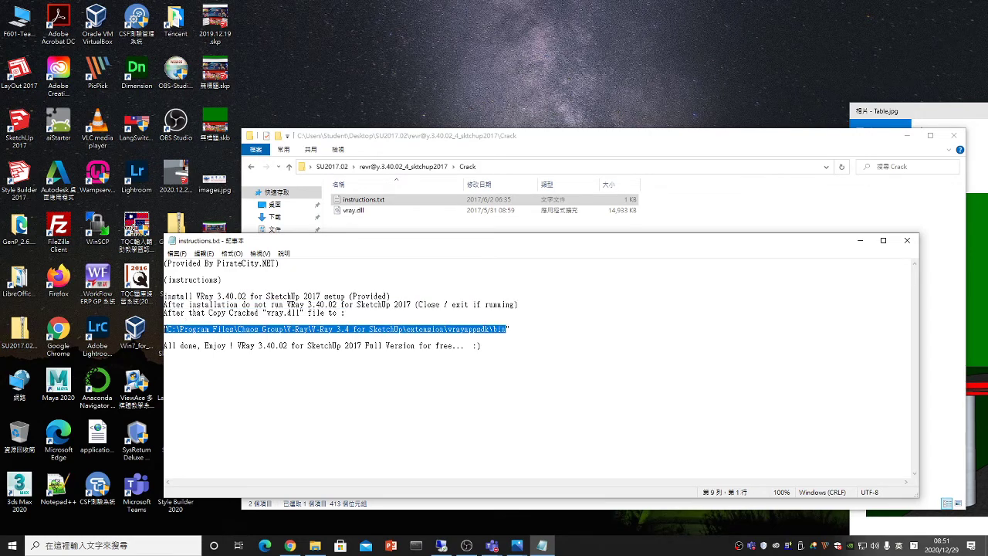
pyautogui.hotkey('alt', 'F4')
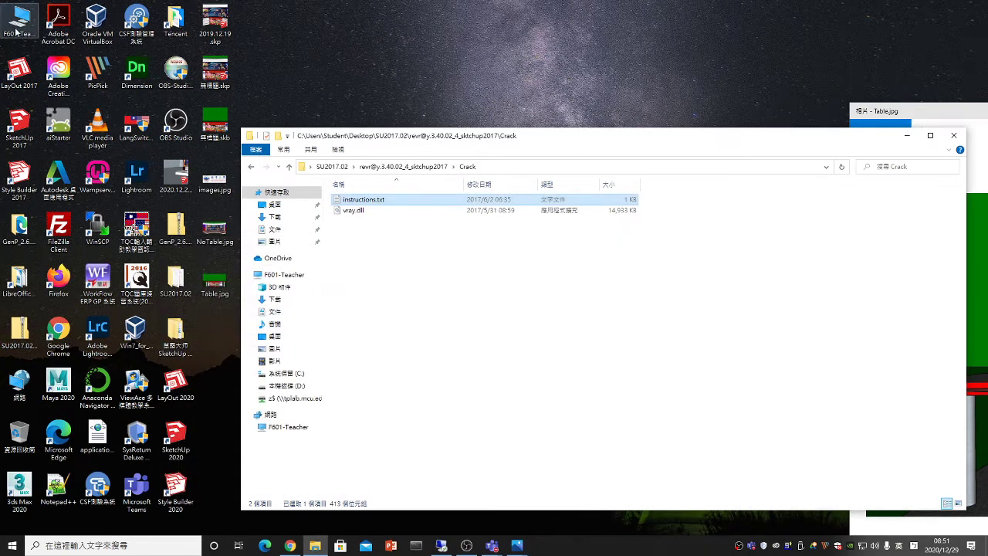
# Navigate a new Explorer window to the pasted V-Ray vrayappsdk\bin folder path
pyautogui.doubleClick(20, 23)
pyautogui.click(313, 38)
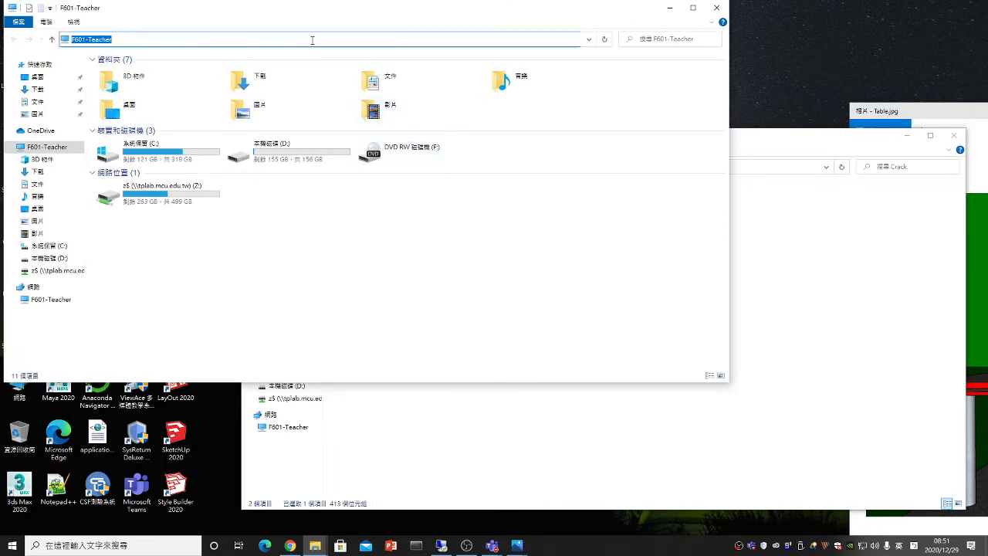
pyautogui.hotkey('ctrl', 'v')
pyautogui.press('Return')
# Replace vray.dll in the bin folder with the Crack folder's copy, approving administrator permission
pyautogui.hotkey('alt', 'Tab')
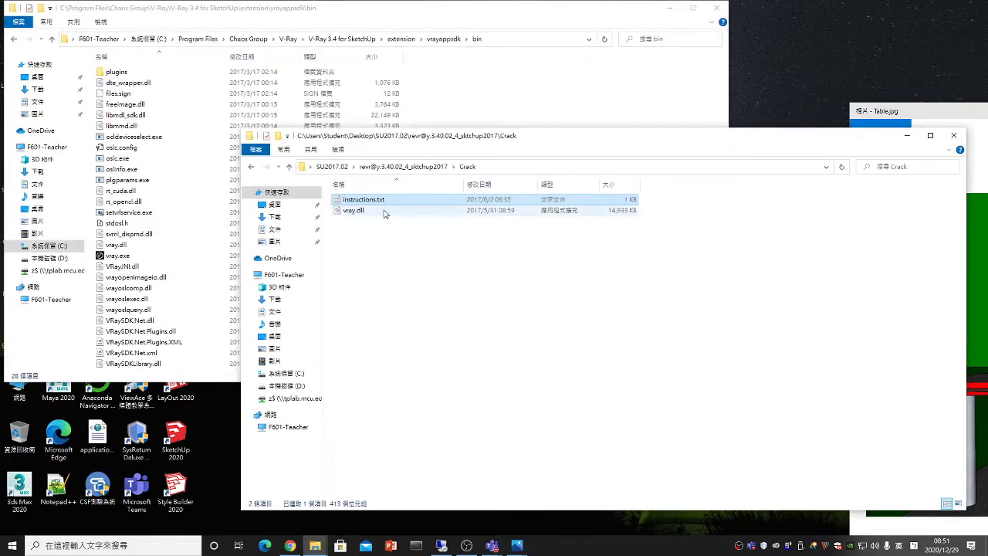
pyautogui.click(353, 210)
pyautogui.hotkey('alt', 'F4')
pyautogui.hotkey('ctrl', 'v')
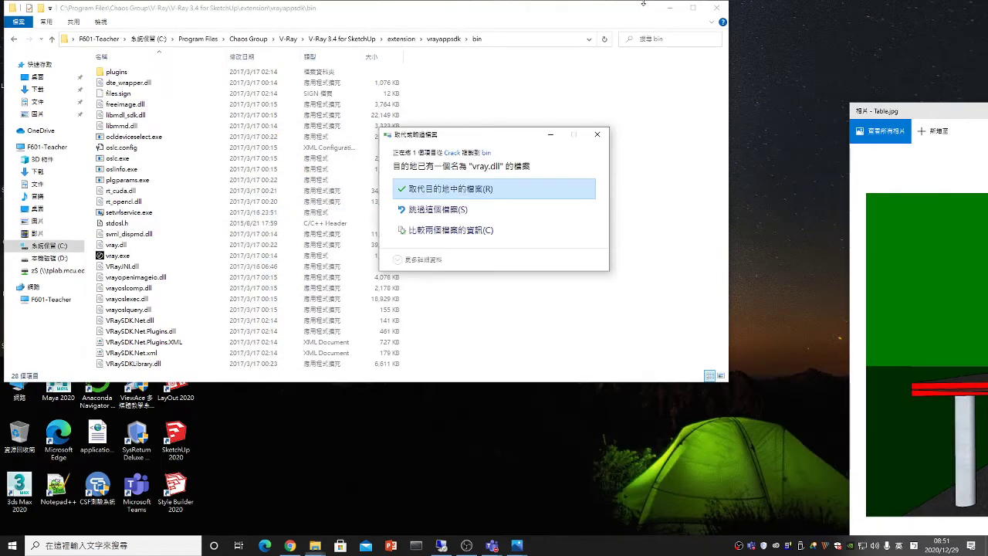
pyautogui.click(513, 196)
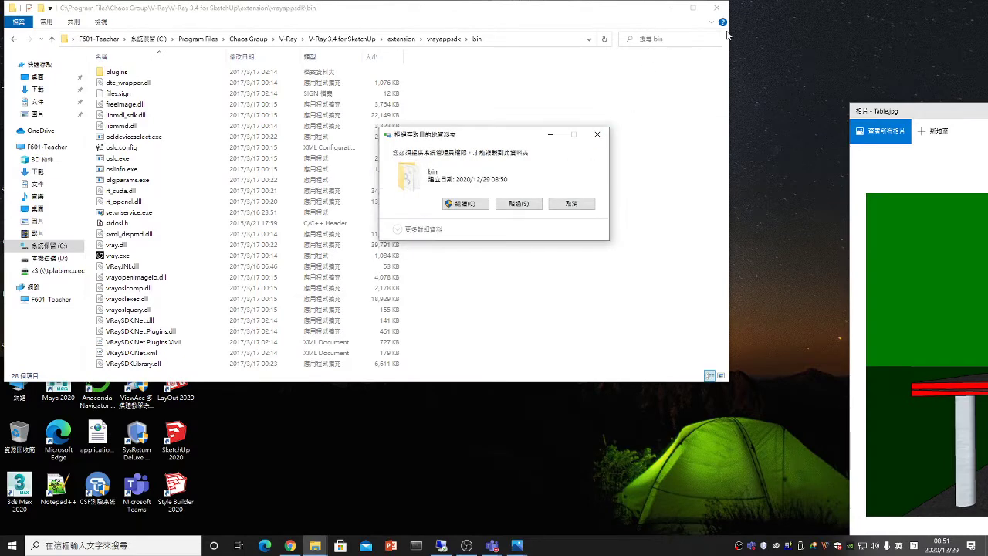
pyautogui.press('Return')
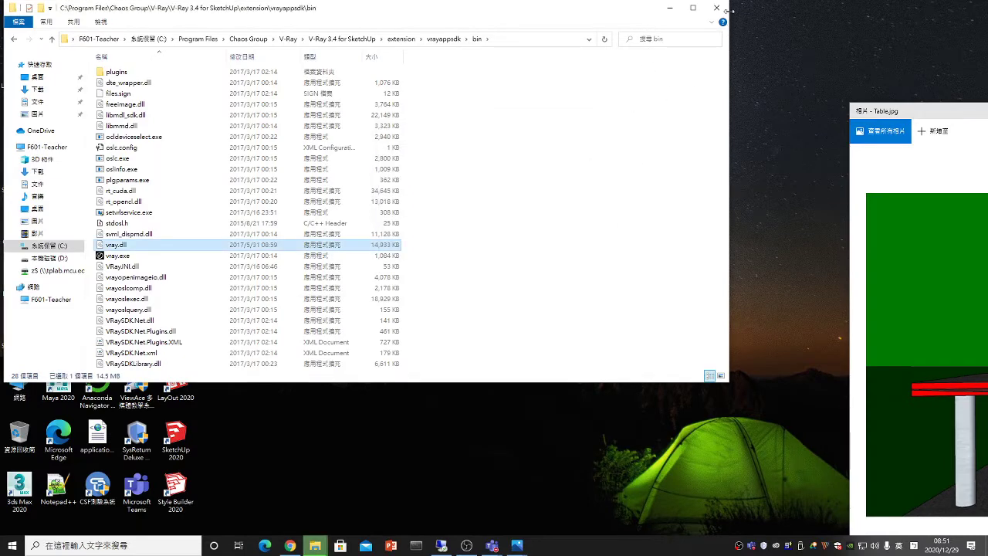
pyautogui.click(726, 8)
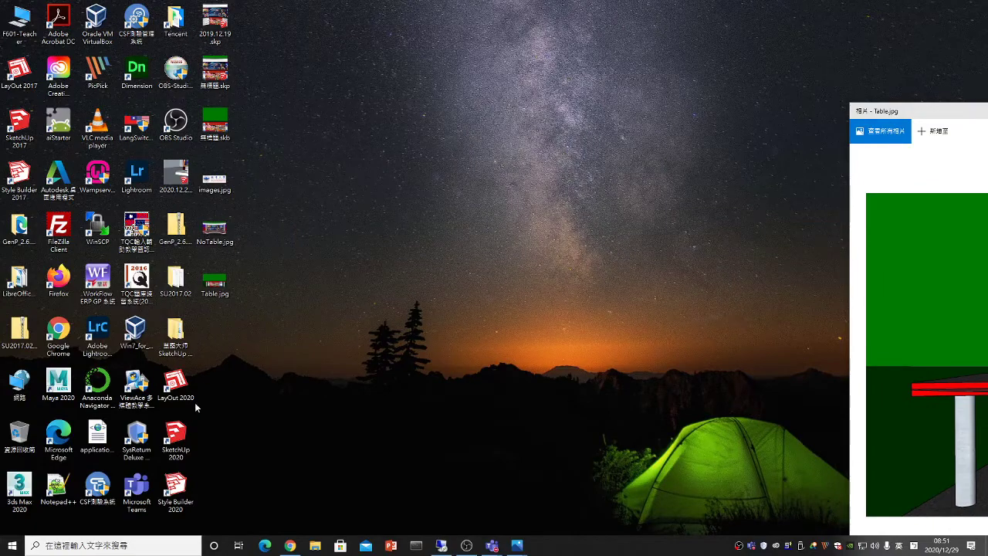
# Accept the SketchUp 2017 licence and start a model with the Architectural Design - Millimeters template
pyautogui.press('super')
pyautogui.press('super')
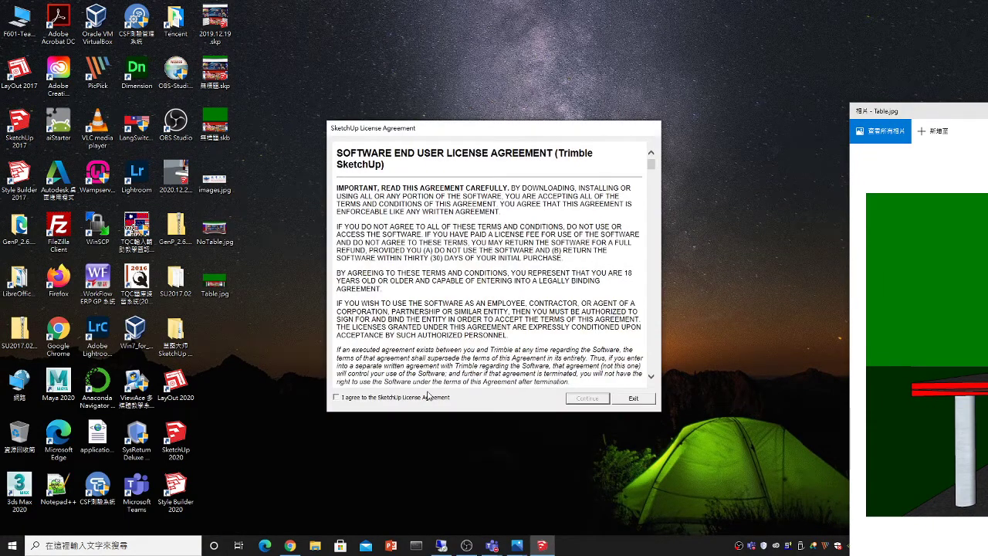
pyautogui.click(429, 397)
pyautogui.click(598, 399)
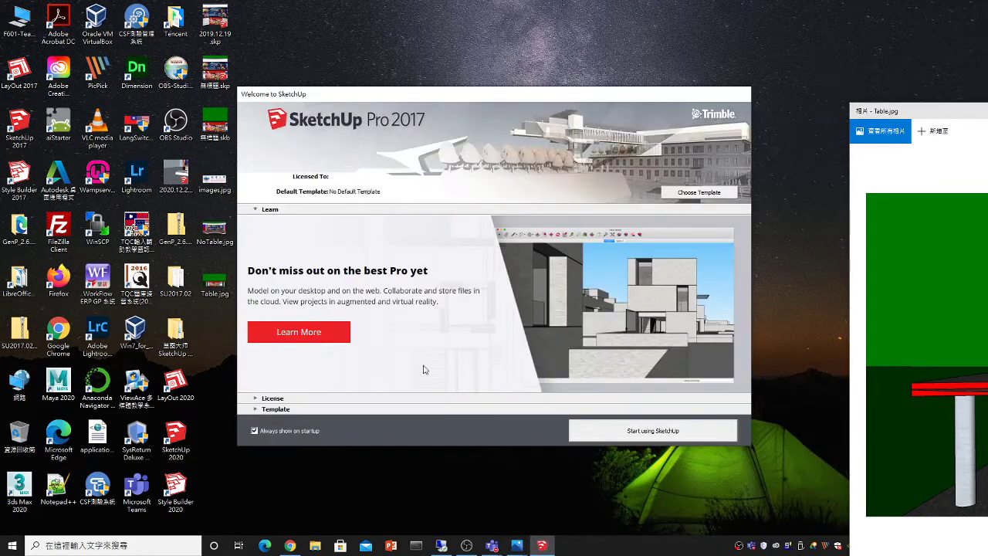
pyautogui.click(271, 409)
pyautogui.scroll(-3, 380, 304)
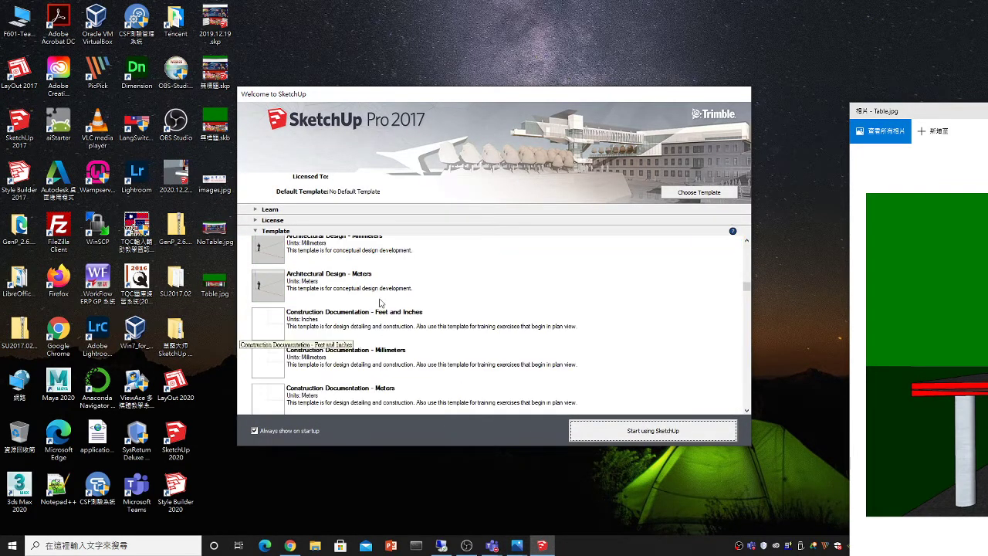
pyautogui.scroll(1, 379, 304)
pyautogui.click(384, 303)
pyautogui.click(591, 431)
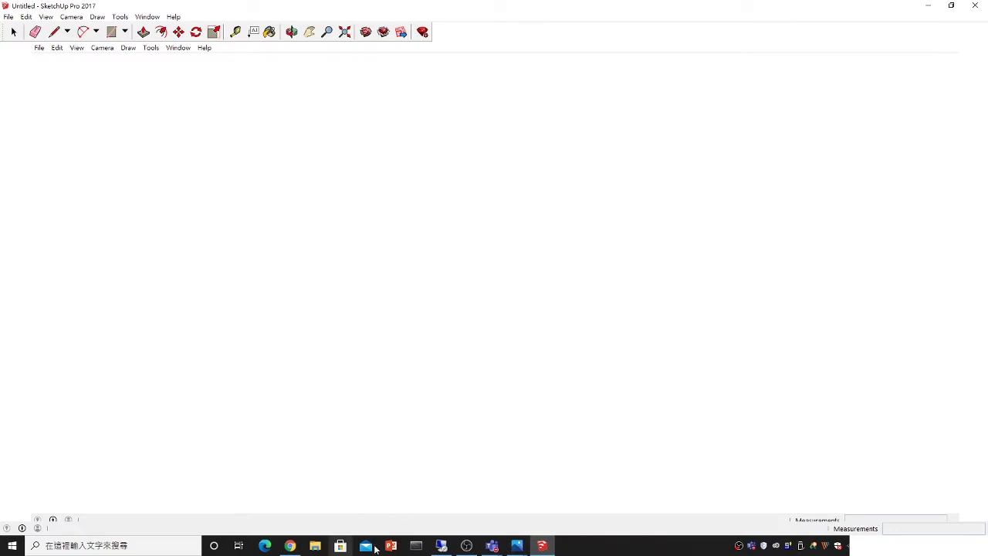
# Switch to Google Images in the browser and open a new tab showing recent history
pyautogui.click(290, 545)
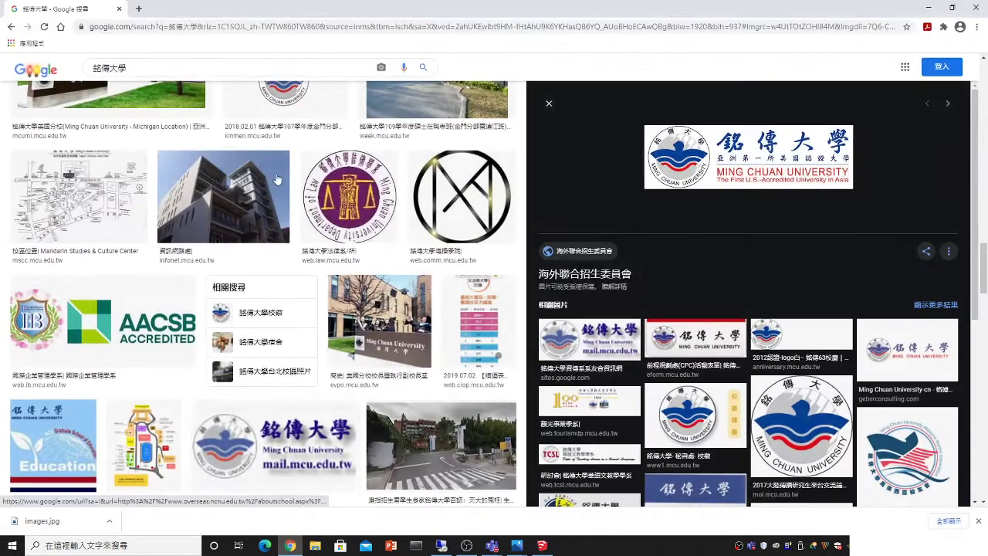
pyautogui.click(139, 8)
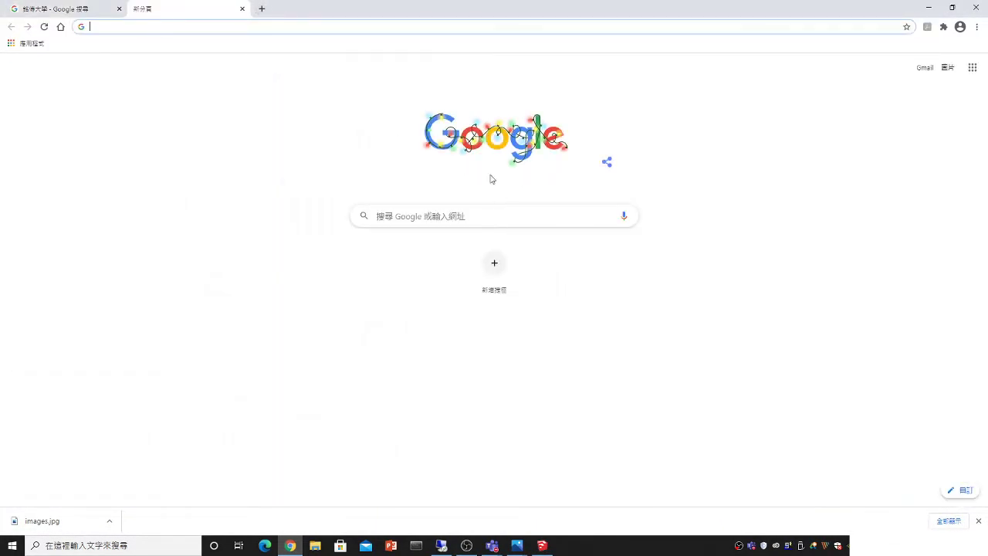
pyautogui.click(236, 28)
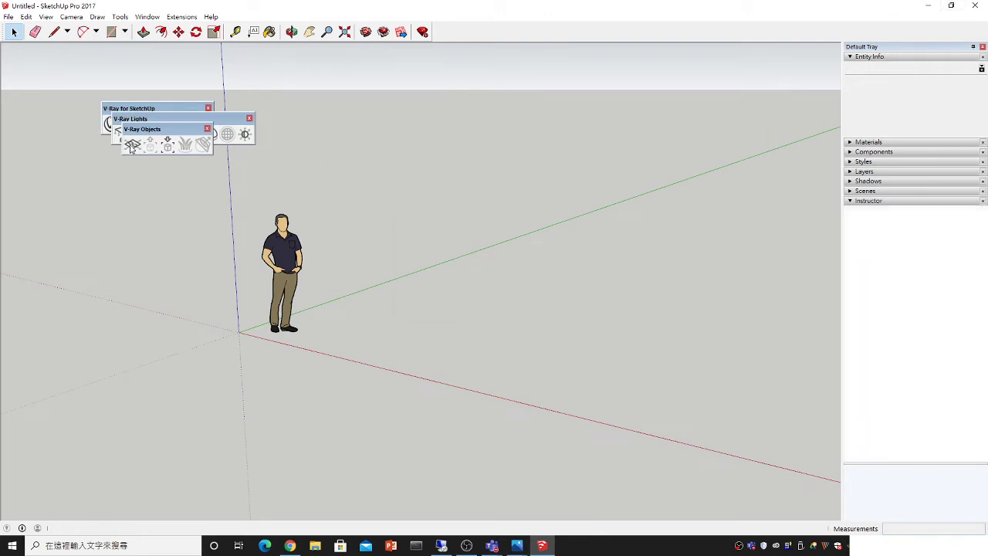
# Postpone the SketchUp update prompt and delete the default human figure
pyautogui.click(562, 308)
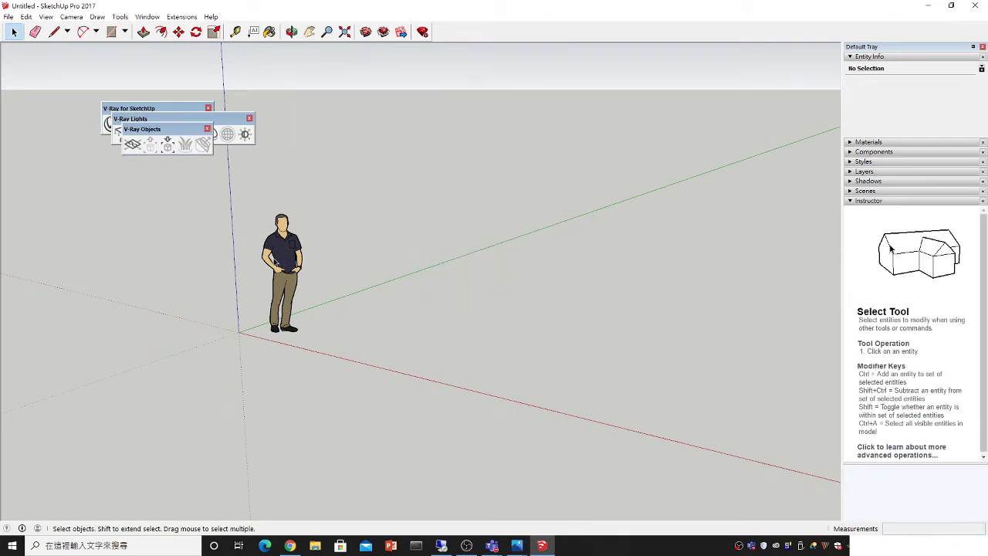
pyautogui.click(296, 267)
pyautogui.press('Delete')
# Try opening Desktop\無標題.skp via File > Open without saving, and dismiss the newer-version warning
pyautogui.click(8, 16)
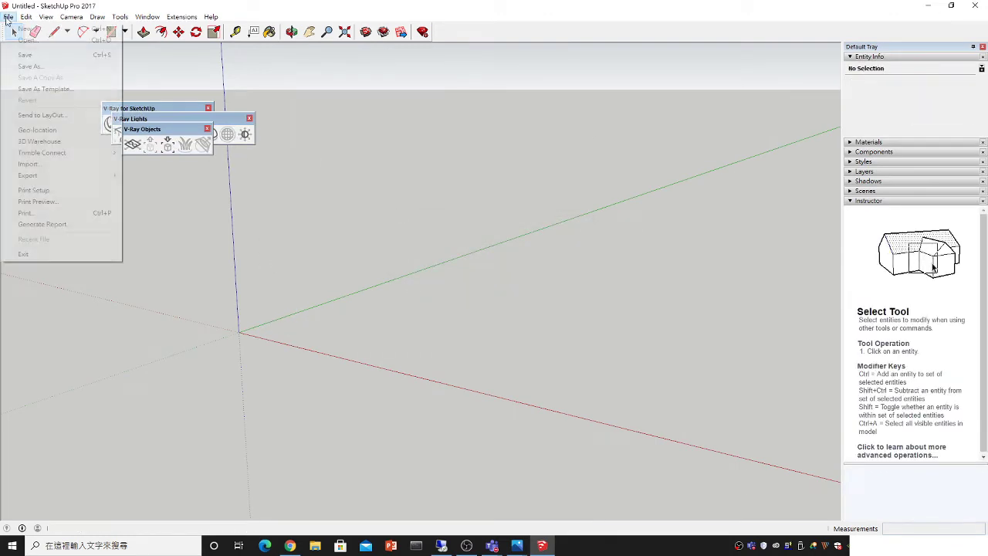
pyautogui.click(28, 39)
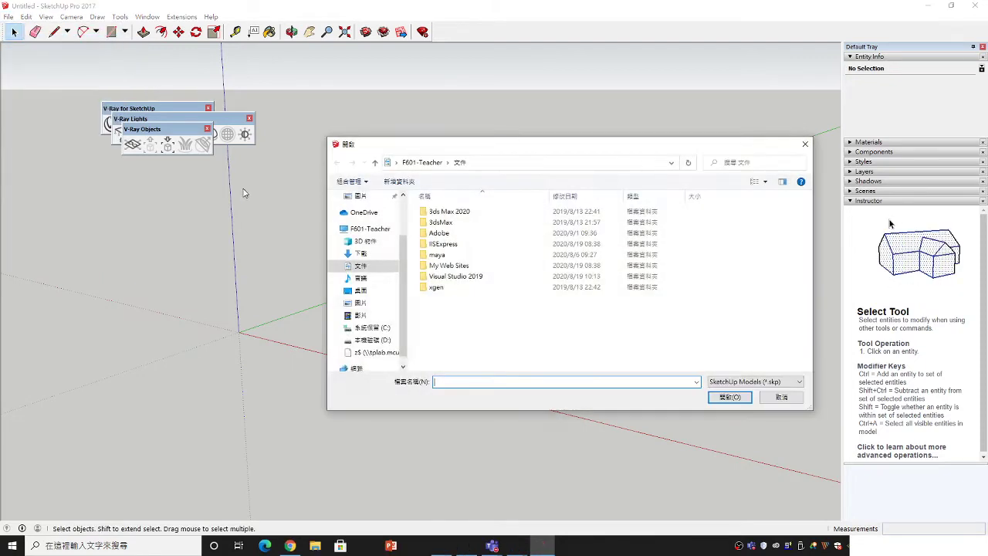
pyautogui.click(378, 218)
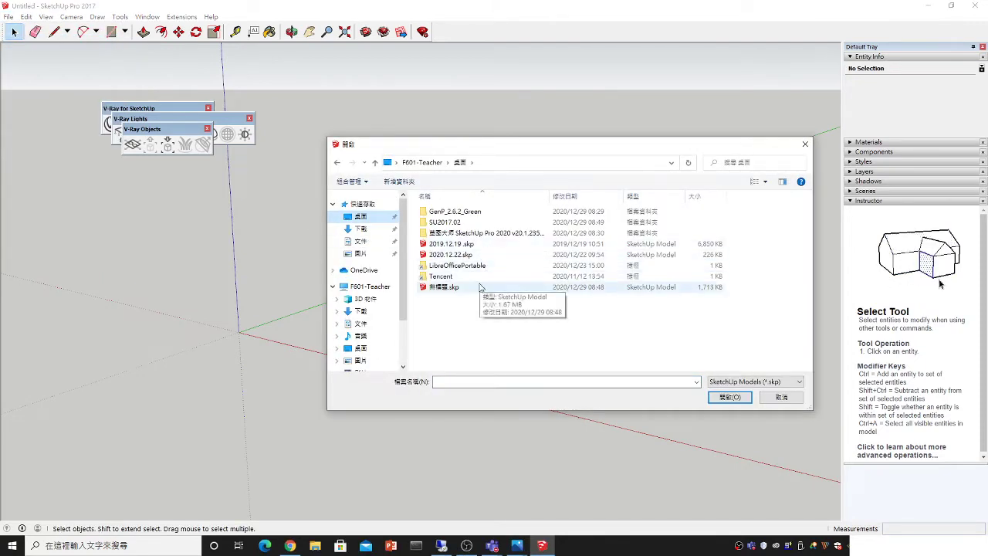
pyautogui.doubleClick(485, 287)
pyautogui.click(486, 299)
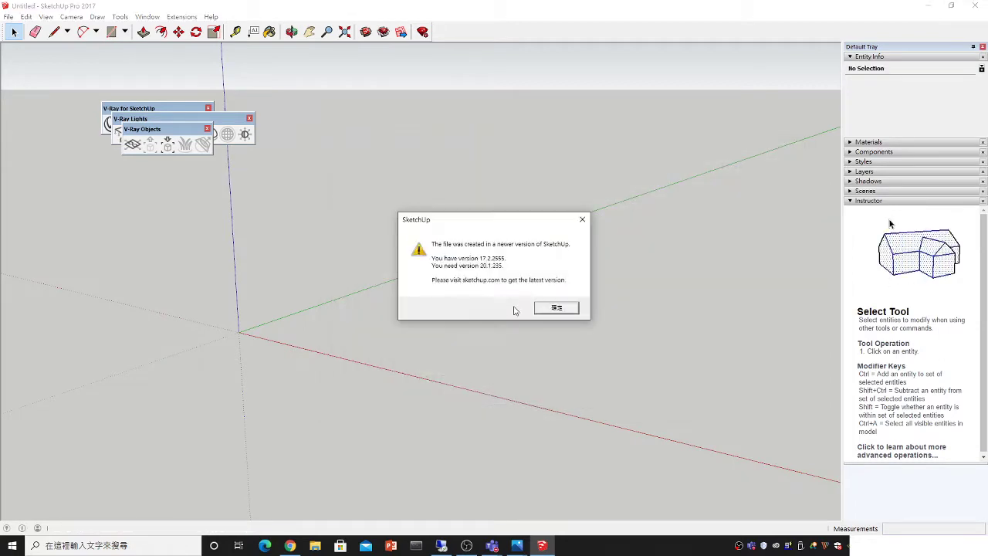
pyautogui.click(555, 307)
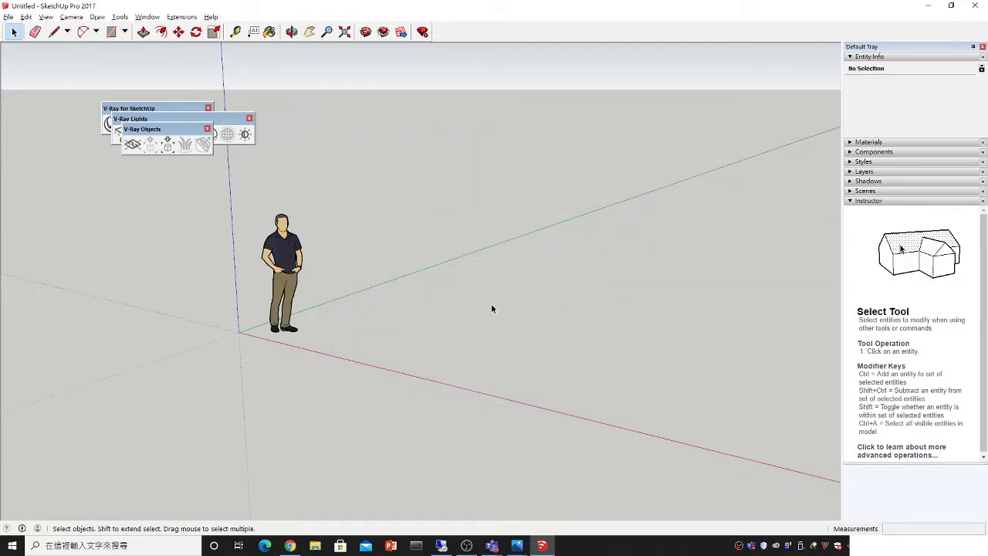
# Retry opening 無標題.skp from the desktop in SketchUp 2017, again hitting the newer-version warning
pyautogui.hotkey('alt', 'Tab')
pyautogui.press('super+d')
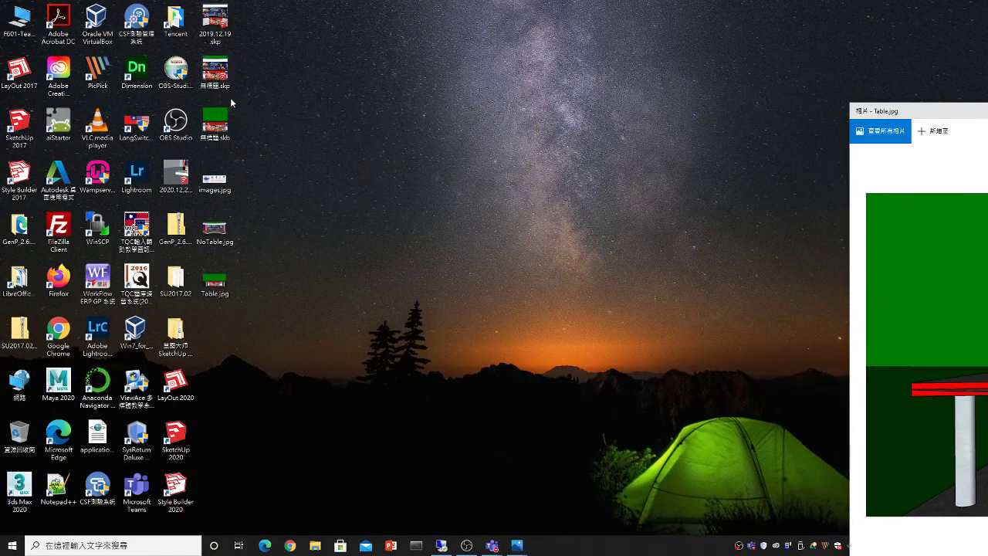
pyautogui.click(220, 74)
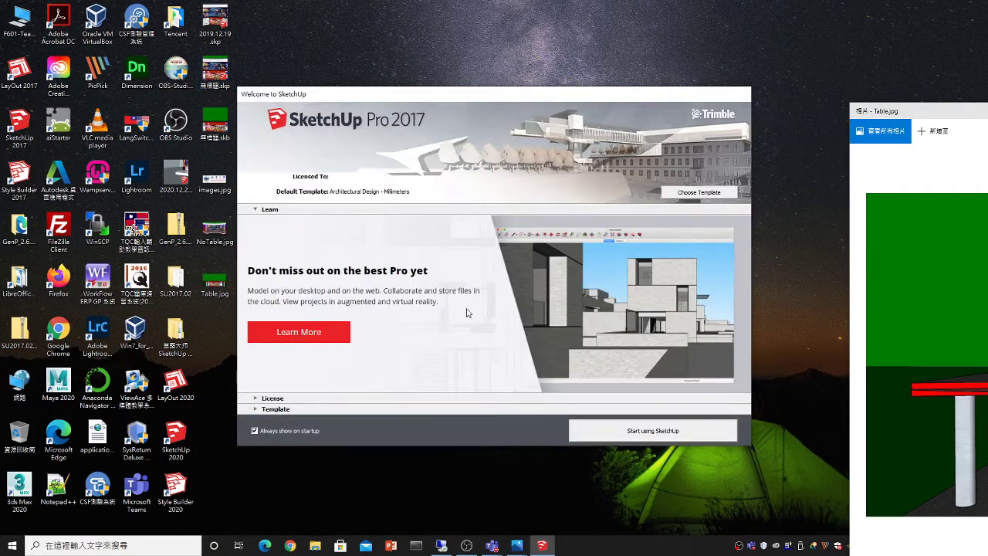
pyautogui.click(742, 94)
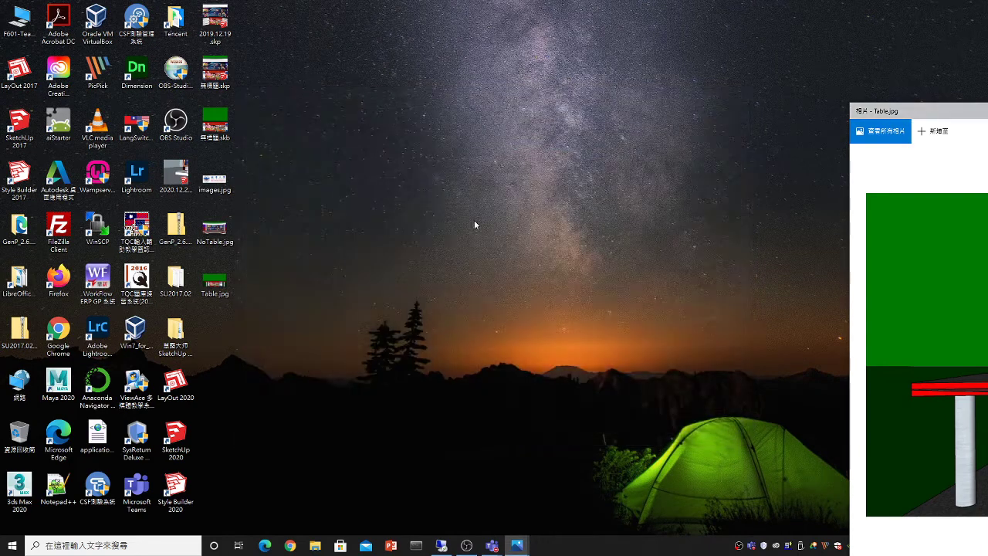
pyautogui.rightClick(218, 74)
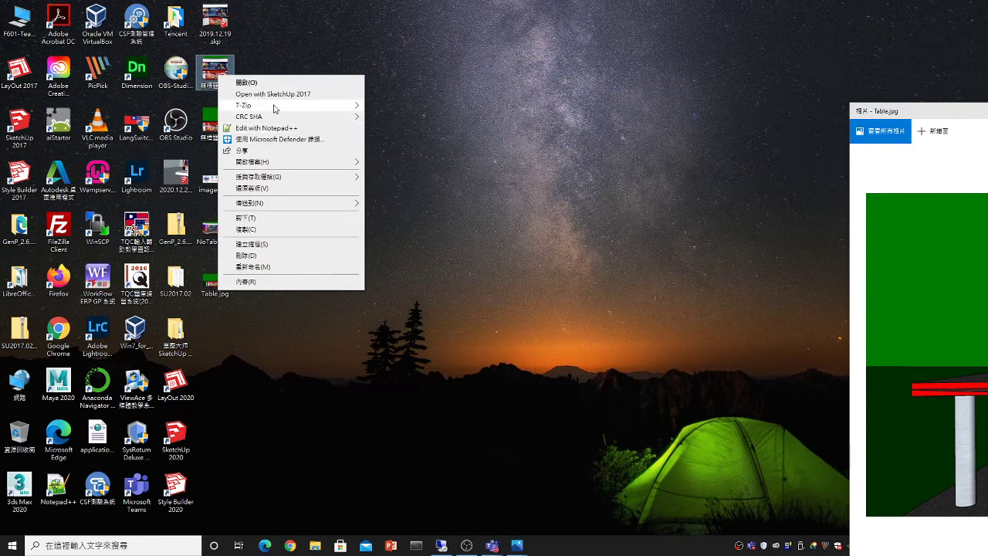
pyautogui.click(272, 94)
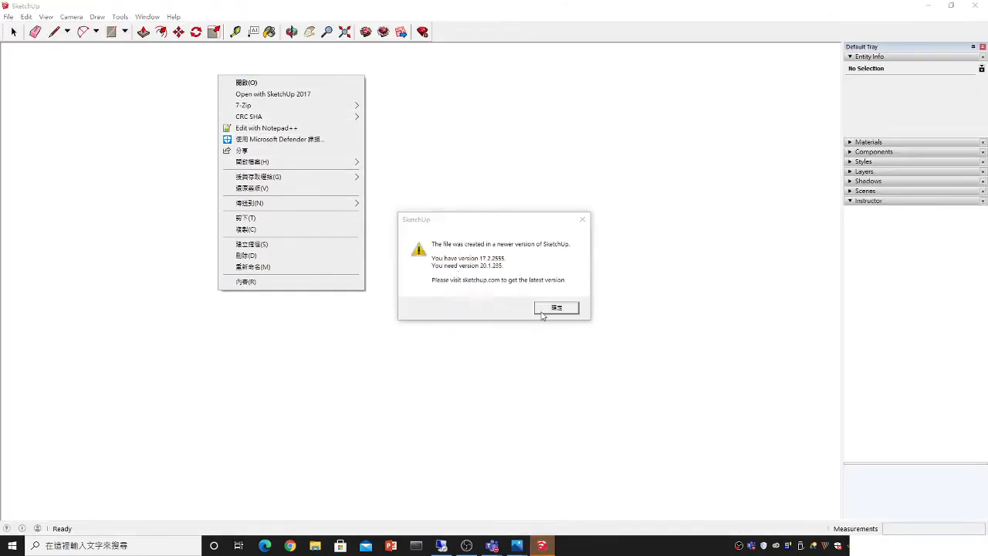
pyautogui.click(556, 308)
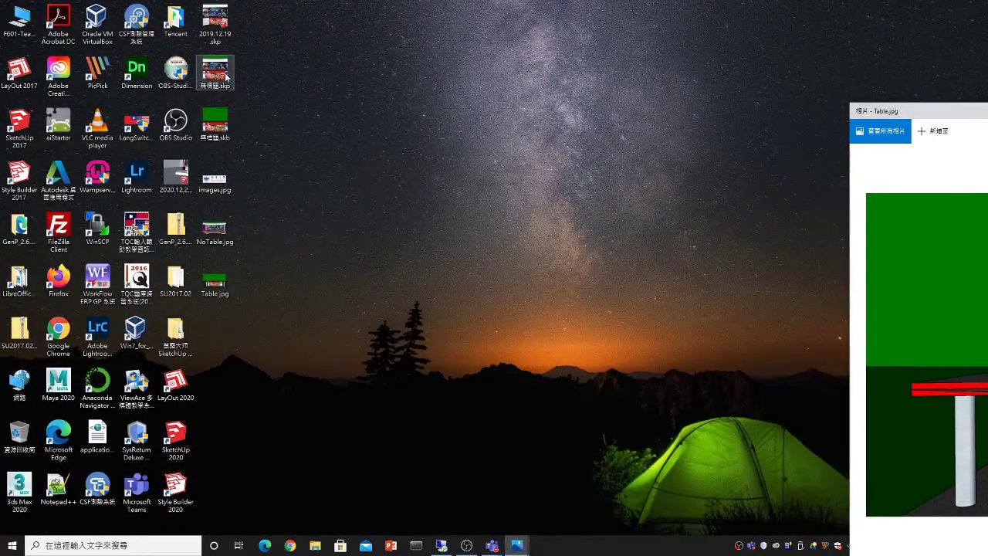
# Dismiss the 無標題.skp context menu and select the SketchUp 2020 desktop shortcut
pyautogui.rightClick(224, 74)
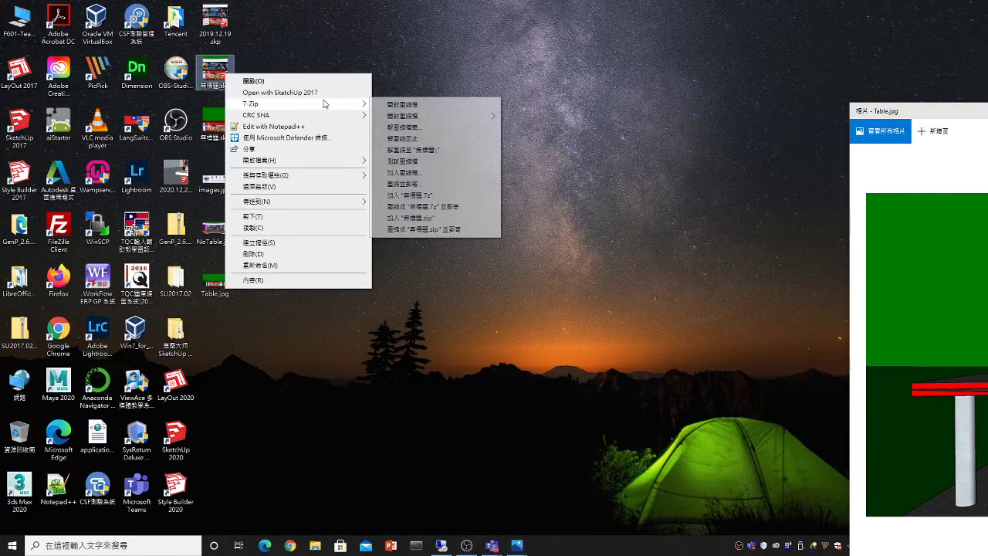
pyautogui.moveTo(327, 161)
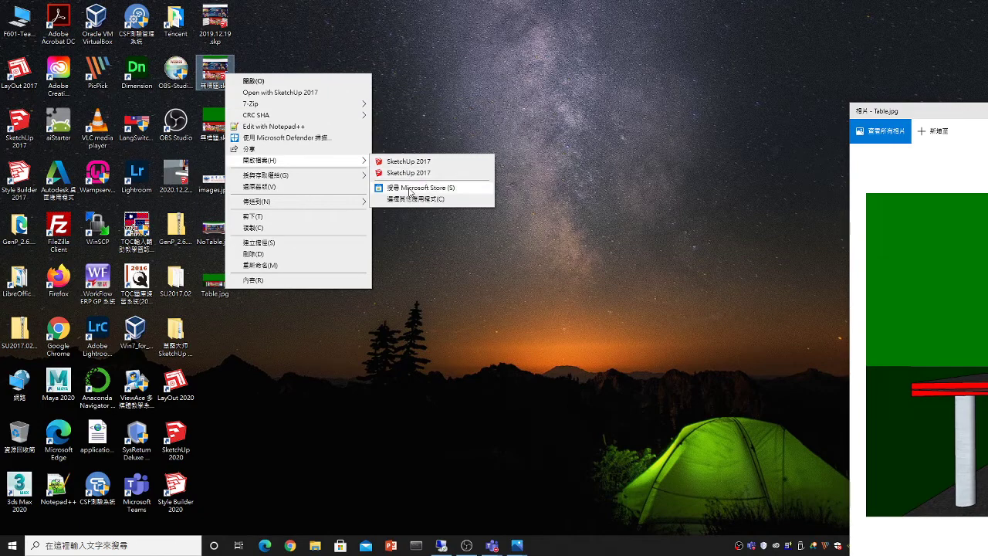
pyautogui.press('Escape')
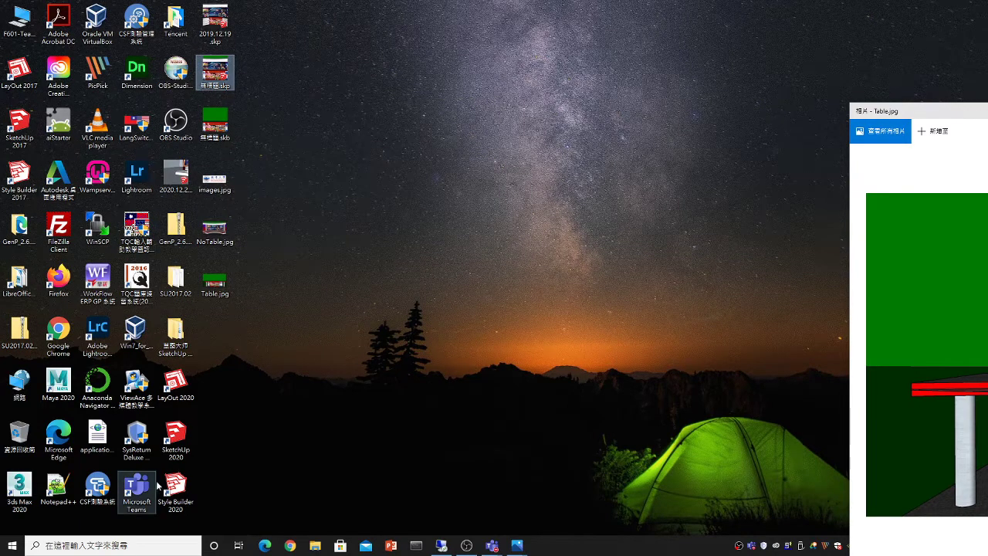
pyautogui.click(173, 444)
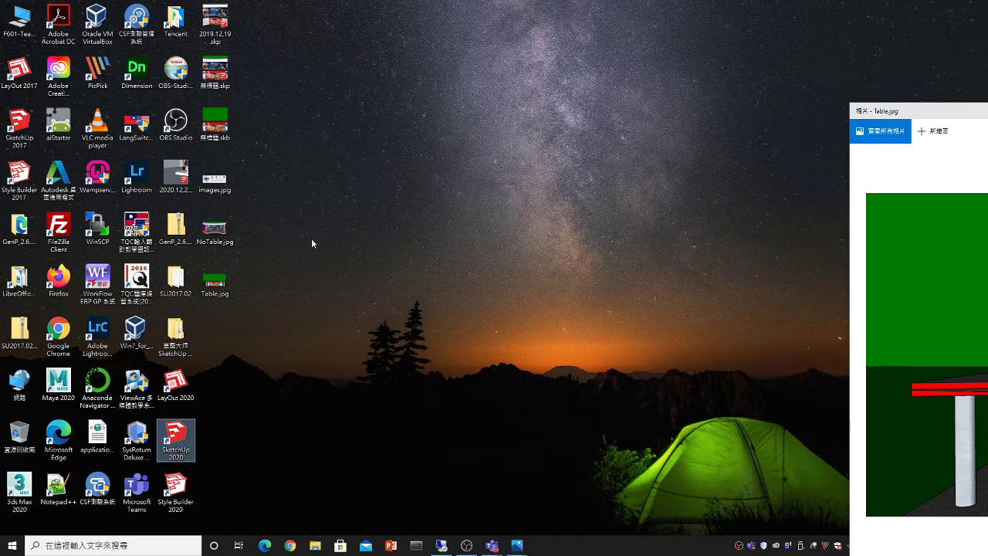
# Launch SketchUp Pro 2020 and open the recent 無標題 studio model
pyautogui.press('Return')
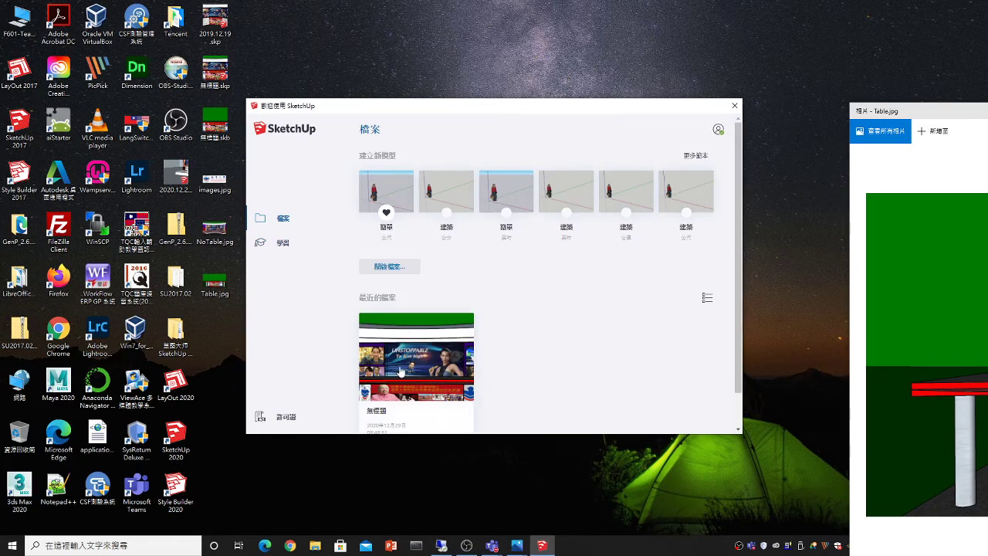
pyautogui.click(401, 376)
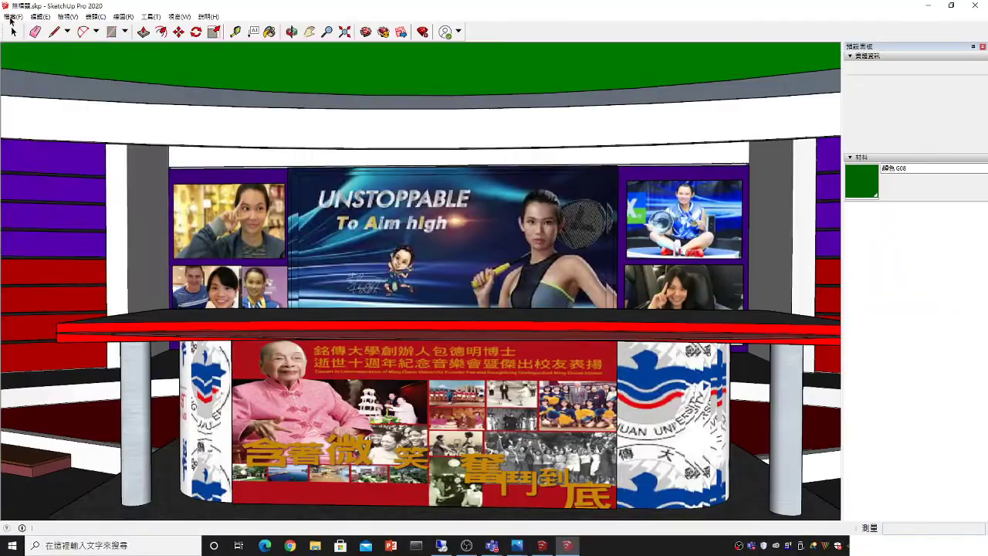
pyautogui.click(12, 16)
pyautogui.click(42, 76)
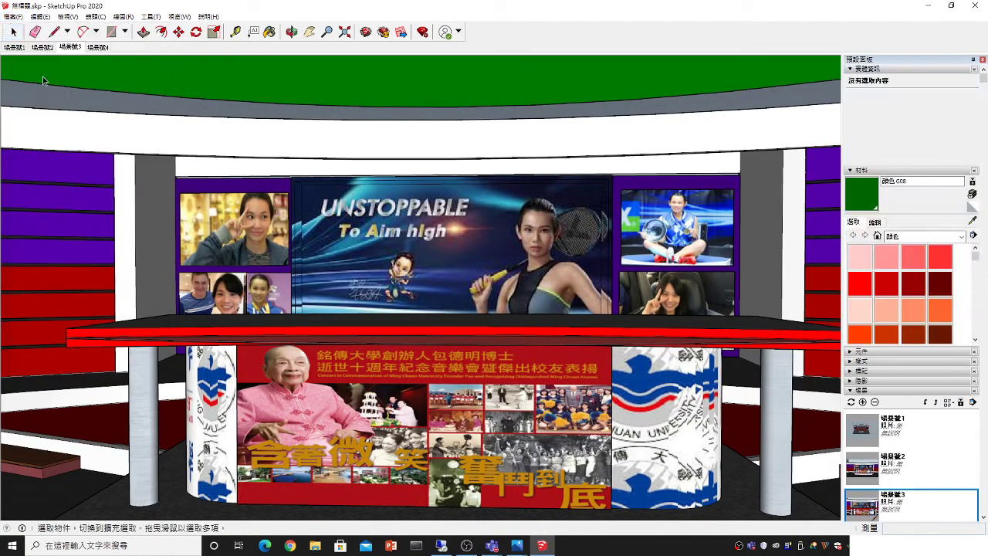
pyautogui.click(42, 76)
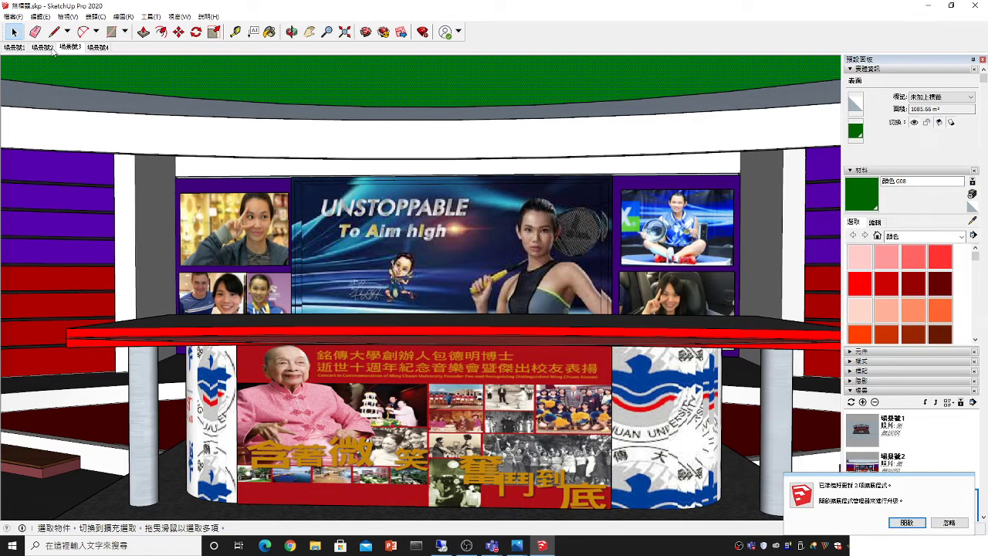
# Save the model to the desktop as 無標題2017.skp in SketchUp 2017 format, then close SketchUp
pyautogui.click(12, 16)
pyautogui.click(145, 115)
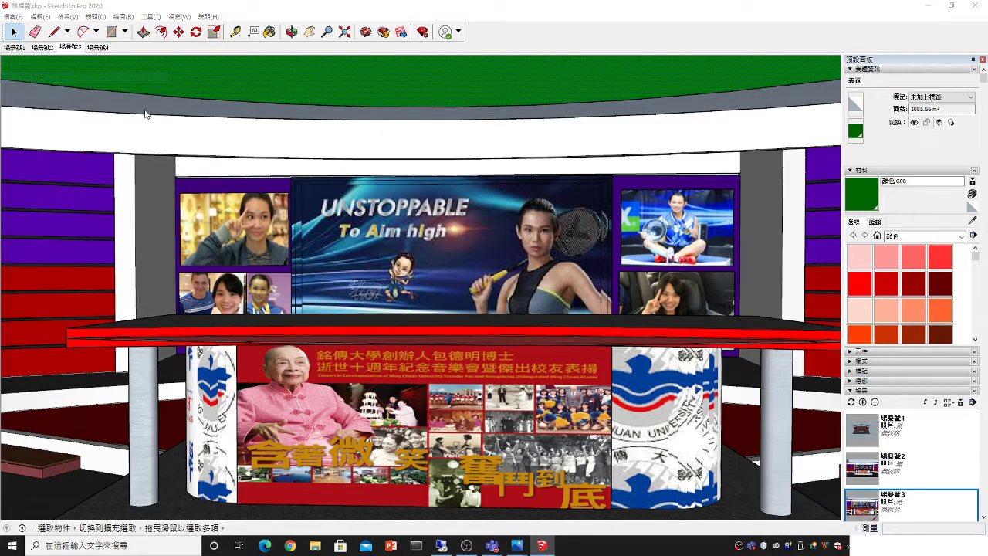
pyautogui.click(361, 217)
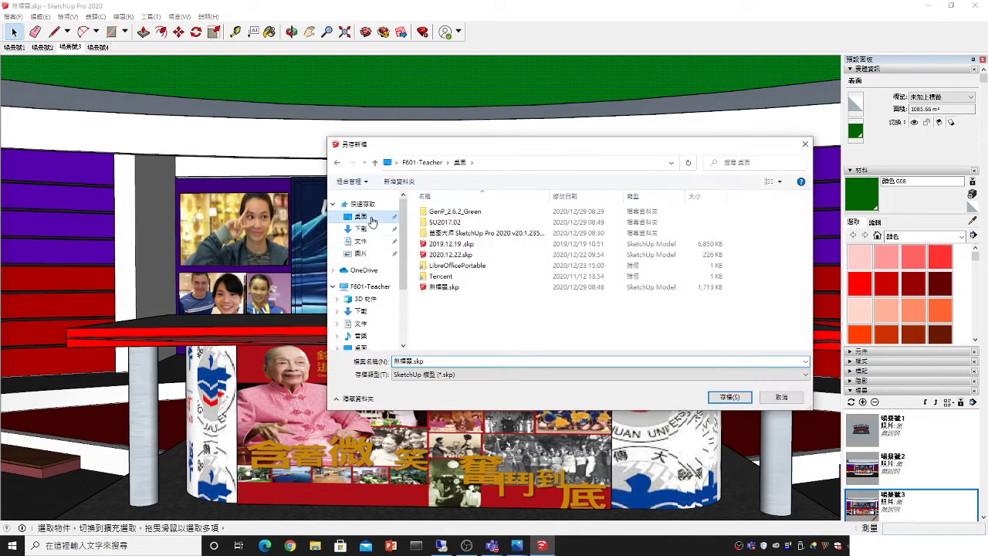
pyautogui.click(412, 361)
pyautogui.click(410, 362)
pyautogui.write('2017')
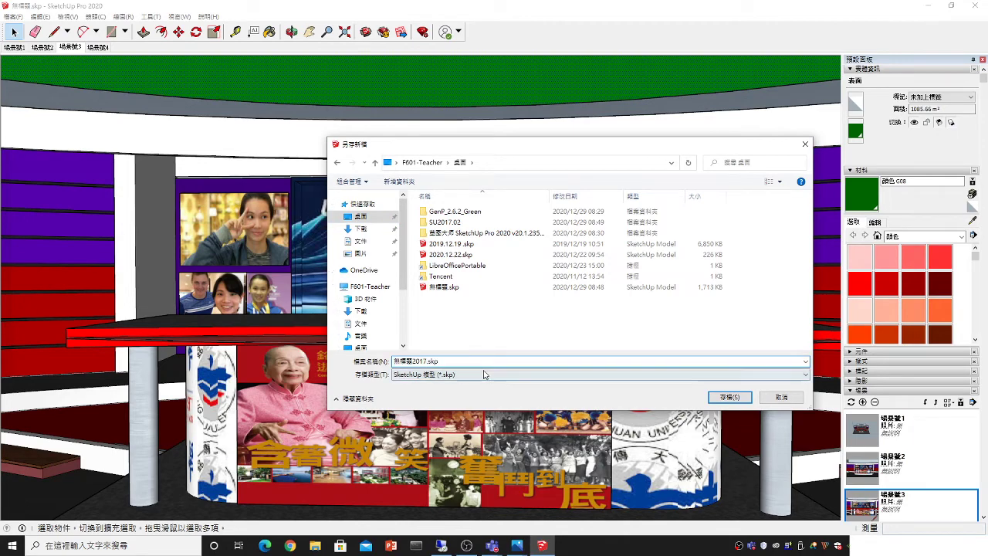
pyautogui.click(448, 374)
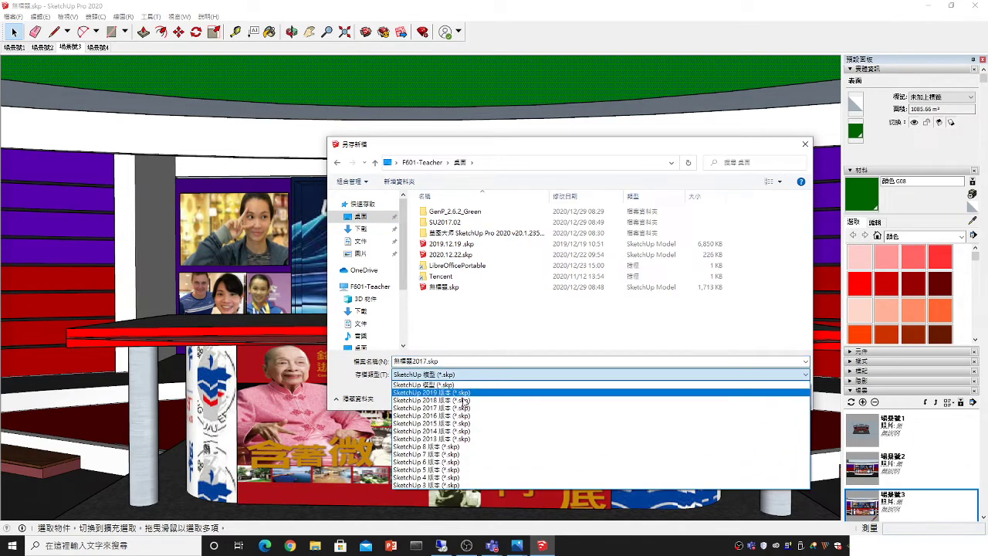
pyautogui.click(461, 409)
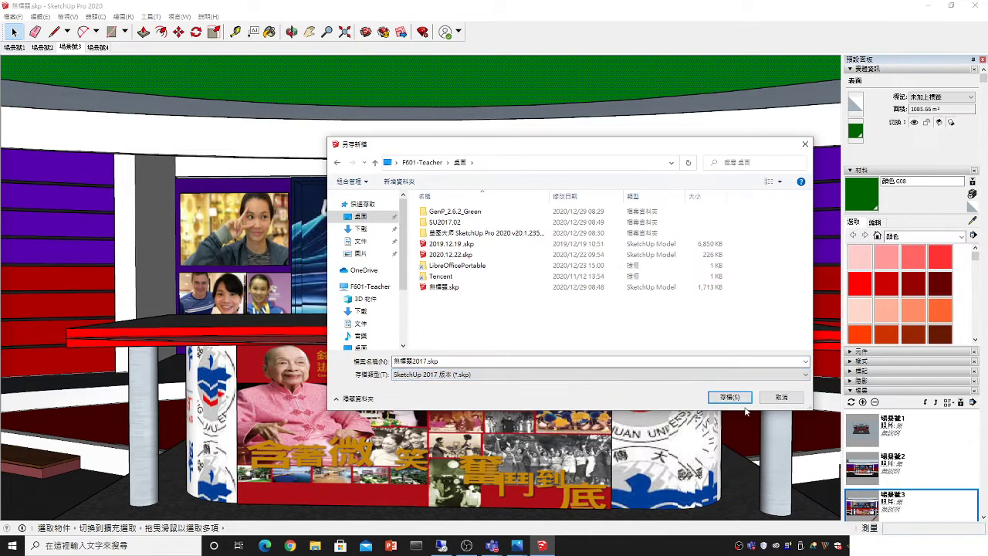
pyautogui.click(730, 400)
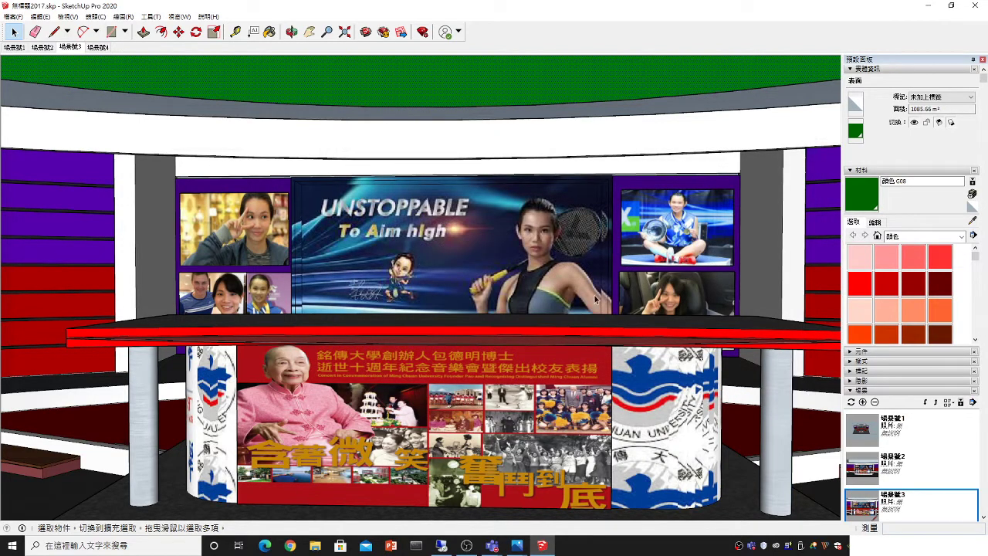
pyautogui.click(978, 5)
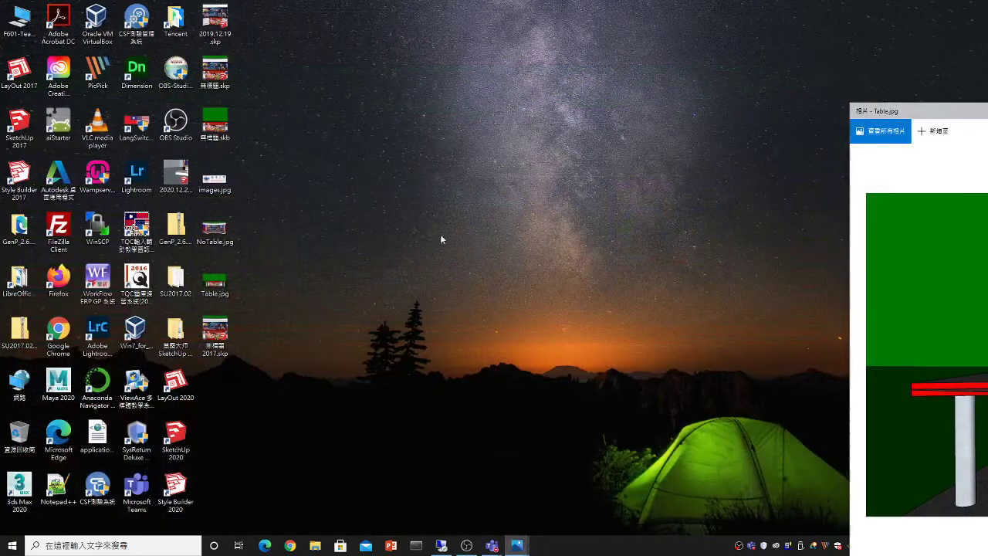
# Launch SketchUp Pro 2017 from its desktop shortcut and dismiss the welcome window
pyautogui.doubleClick(28, 138)
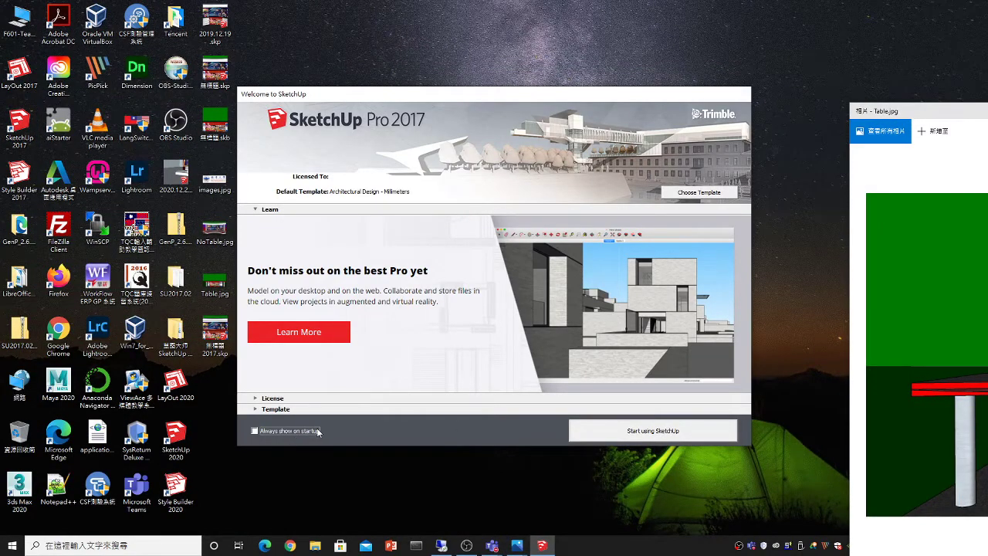
pyautogui.click(652, 430)
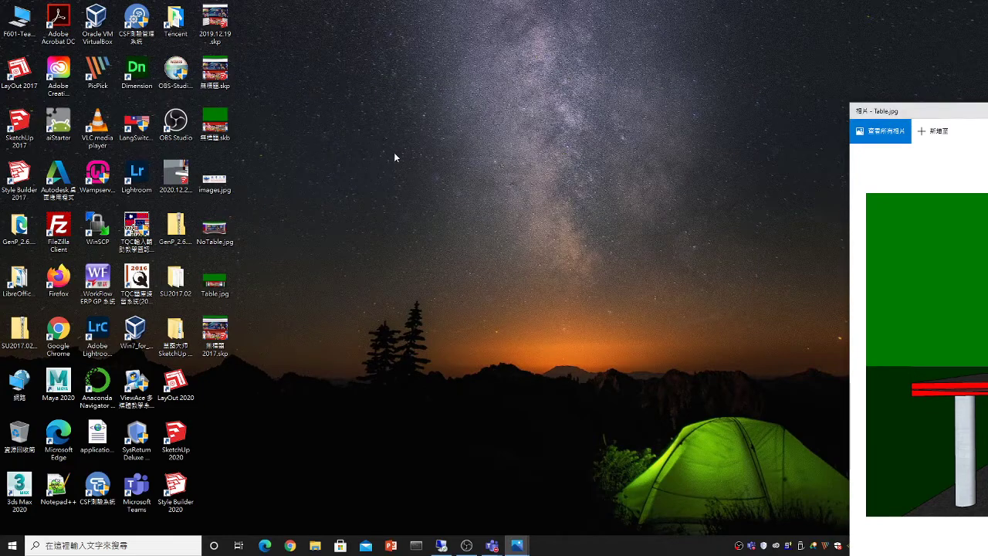
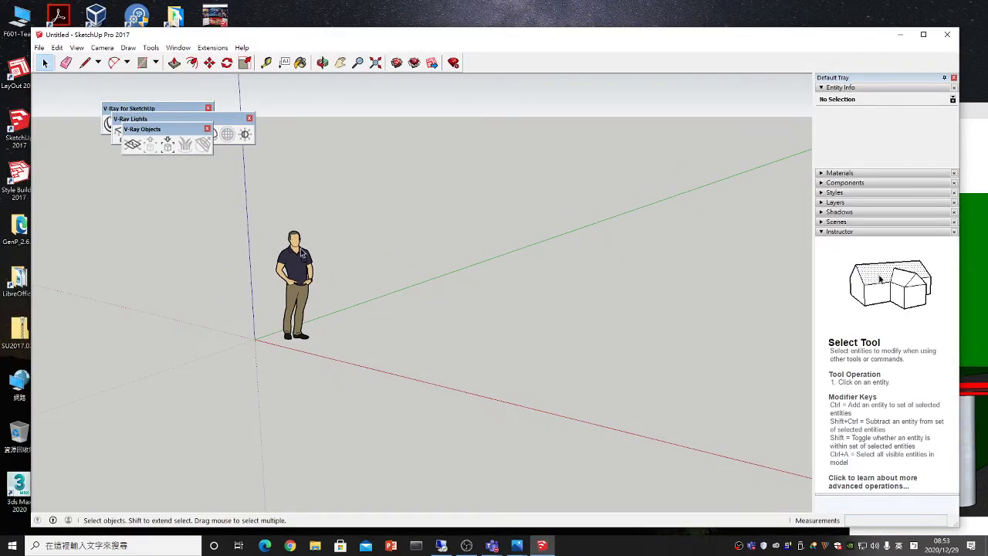
# Delete the standing figure from the untitled model
pyautogui.click(295, 275)
pyautogui.press('Delete')
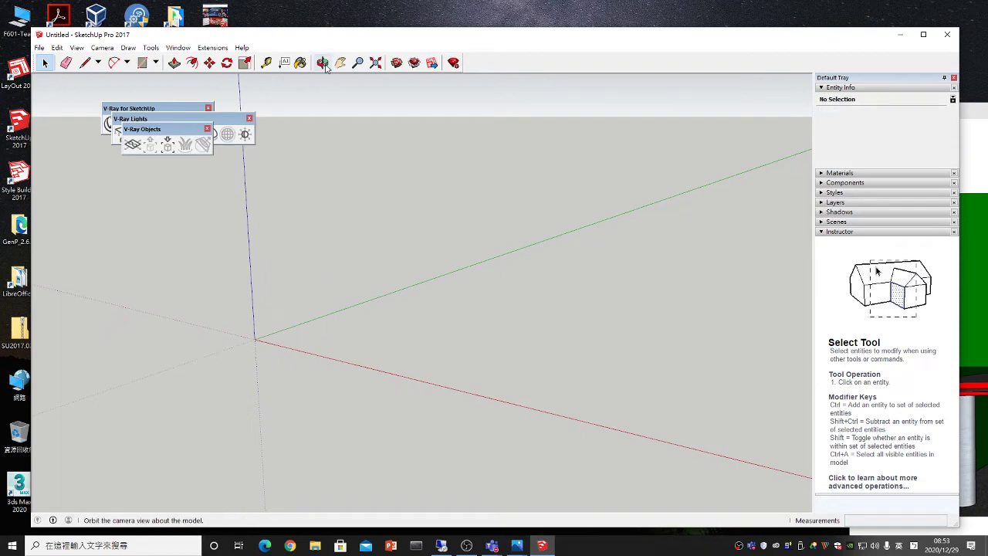
pyautogui.moveTo(327, 39)
pyautogui.mouseDown()
pyautogui.moveTo(638, 40)
pyautogui.moveTo(585, 31)
pyautogui.mouseUp()
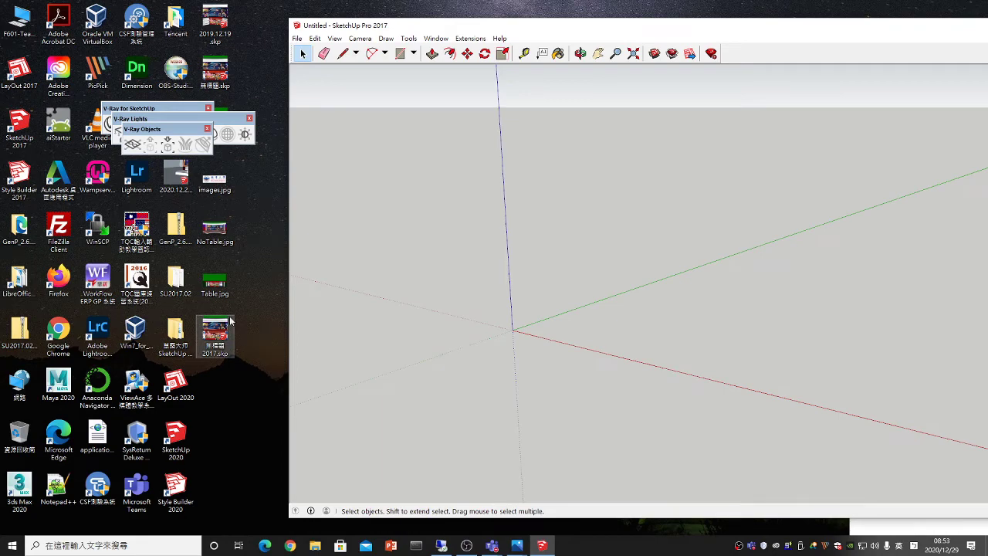
# Open 無標題2017.skp from the Desktop without saving the untitled model, then maximize the window
pyautogui.click(296, 38)
pyautogui.click(328, 62)
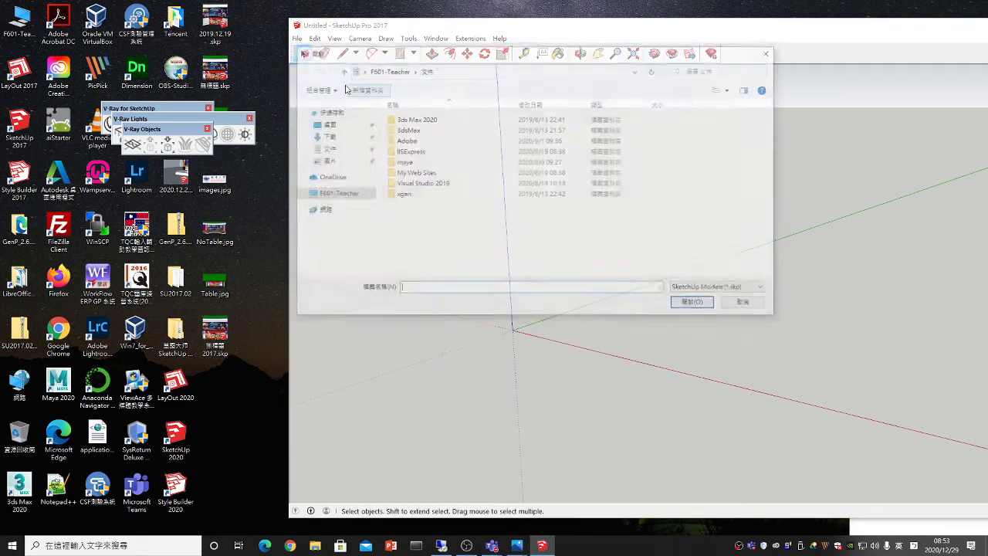
pyautogui.click(327, 123)
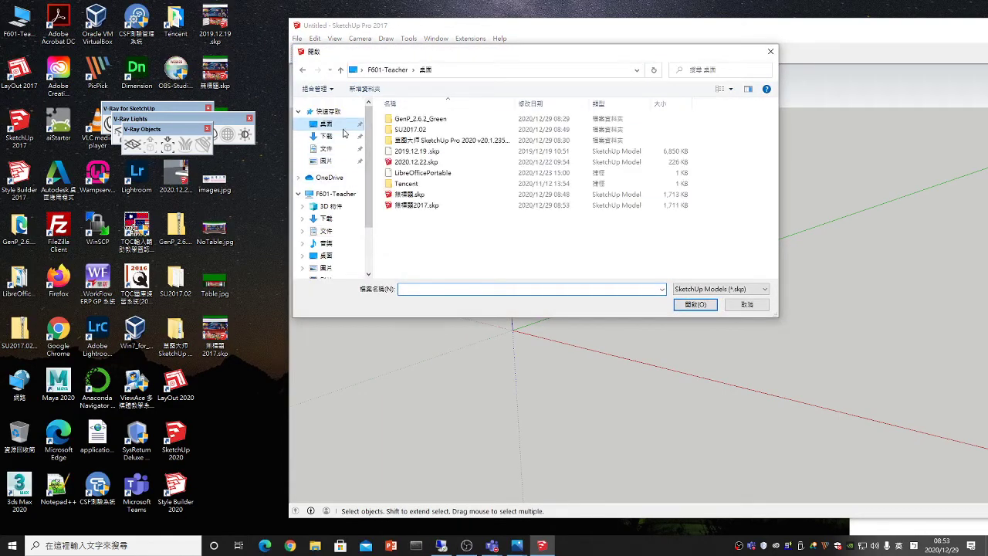
pyautogui.doubleClick(444, 197)
pyautogui.click(772, 298)
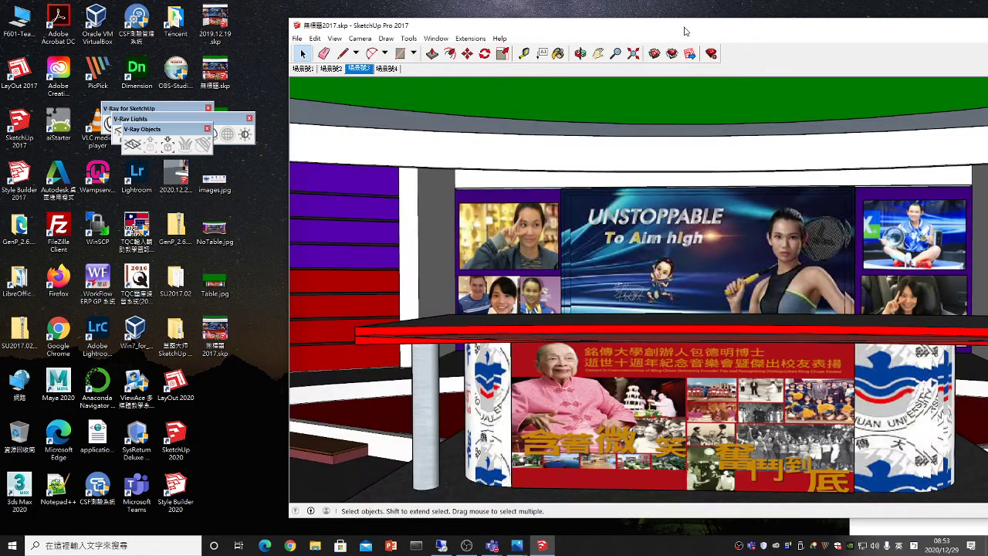
pyautogui.doubleClick(684, 31)
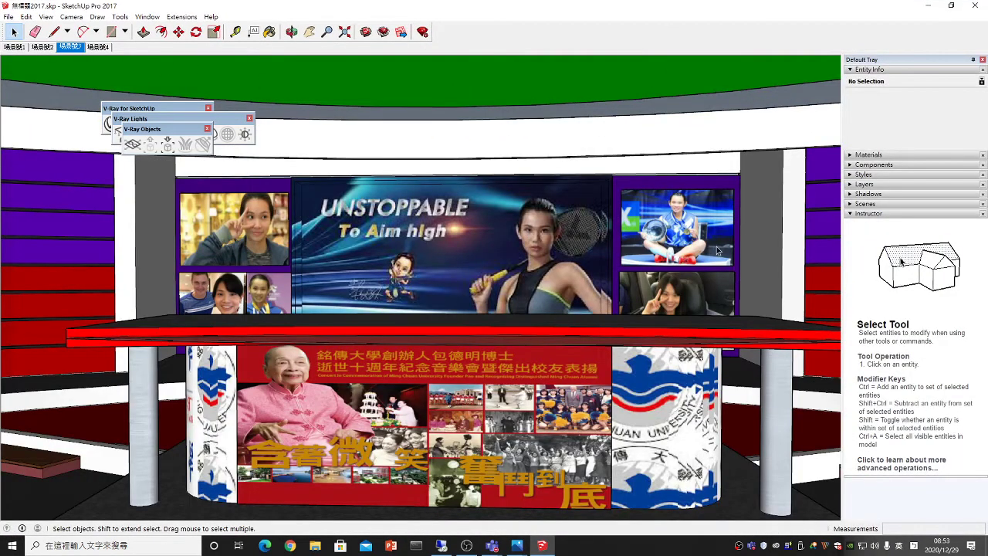
# From a top-down view, place a V-Ray Dome Light just left of the studio stage
pyautogui.scroll(-3, 547, 215)
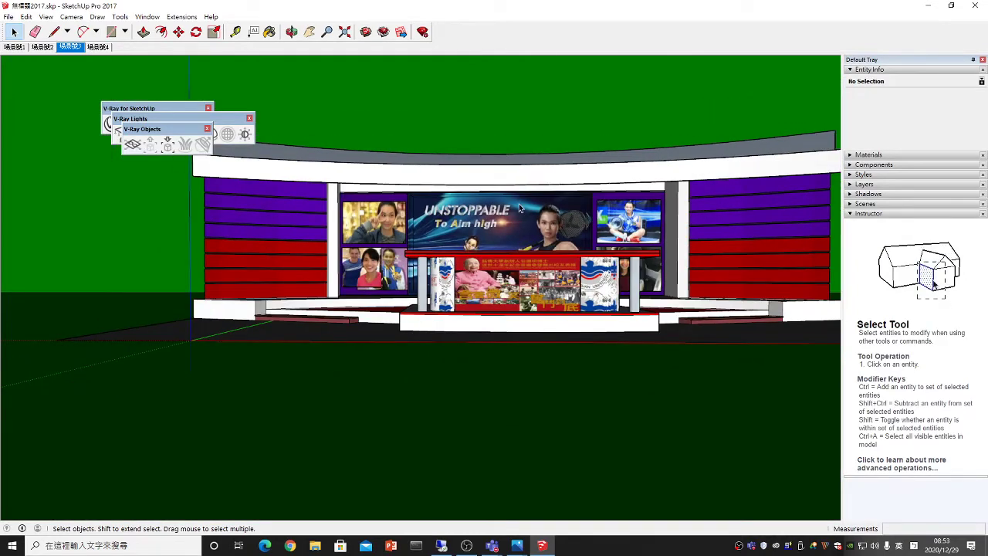
pyautogui.scroll(-2, 573, 176)
pyautogui.moveTo(573, 176); pyautogui.dragTo(137, 97, button='middle')
pyautogui.moveTo(143, 126); pyautogui.dragTo(92, 182)
pyautogui.moveTo(178, 120); pyautogui.dragTo(139, 140)
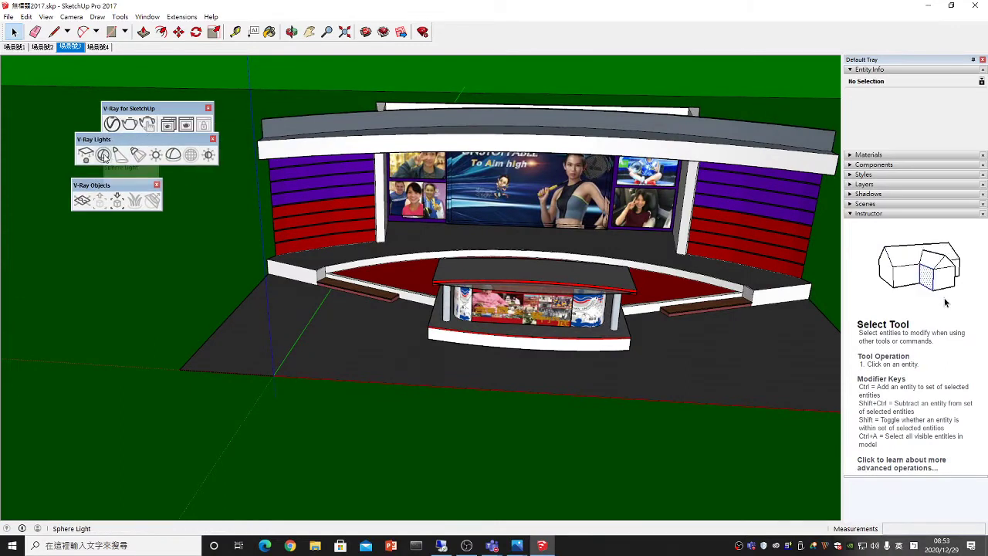
pyautogui.click(173, 164)
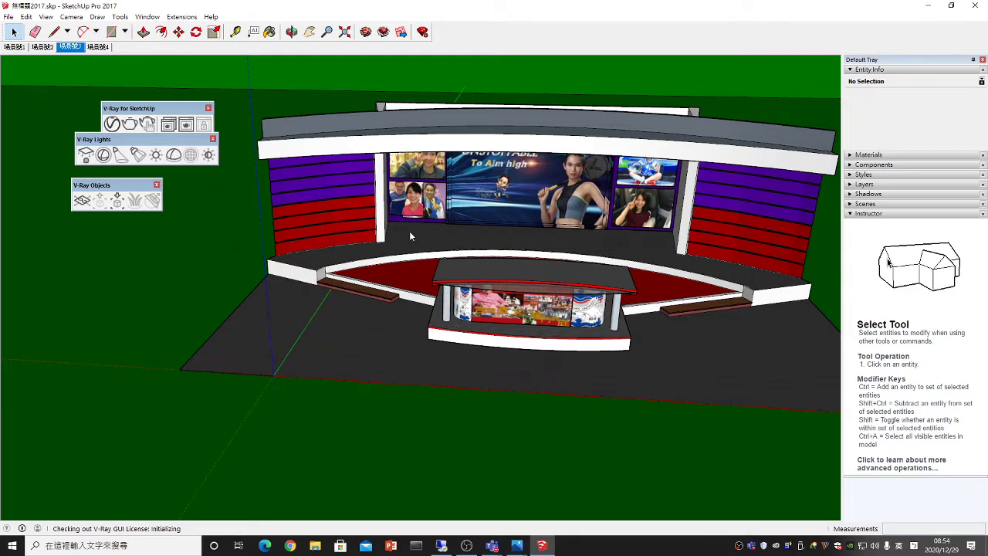
pyautogui.click(476, 254)
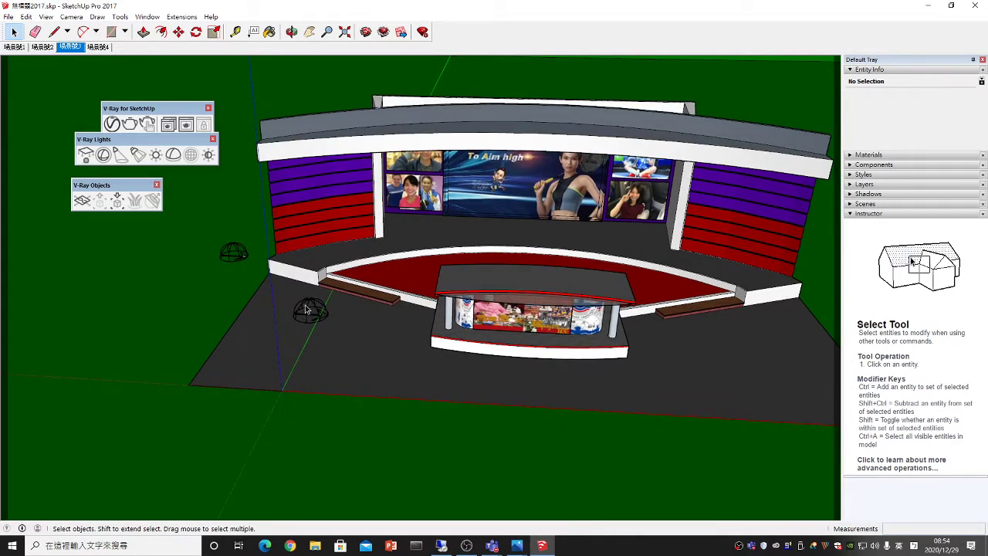
# Place a V-Ray Sphere Light at the stage centre and select it
pyautogui.click(123, 156)
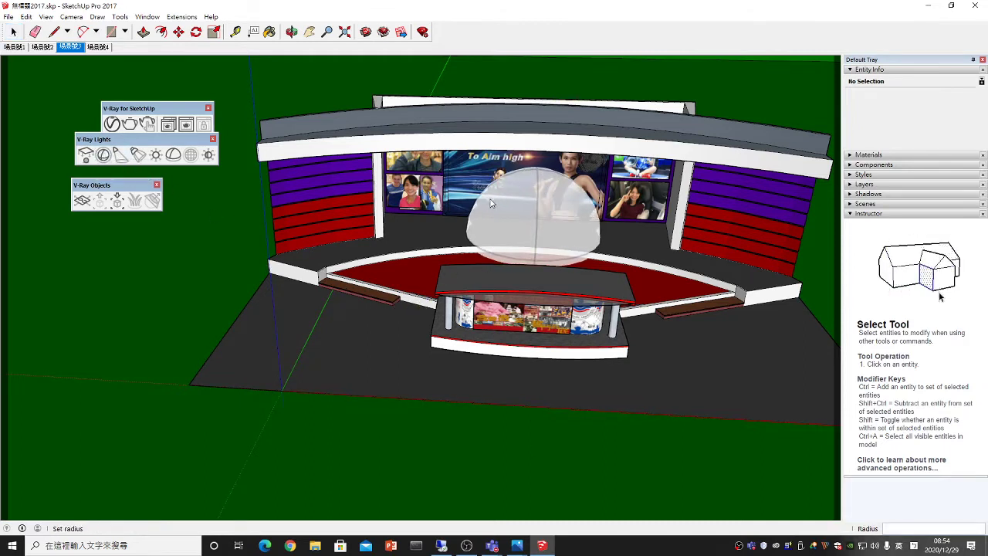
pyautogui.click(494, 202)
pyautogui.press('s')
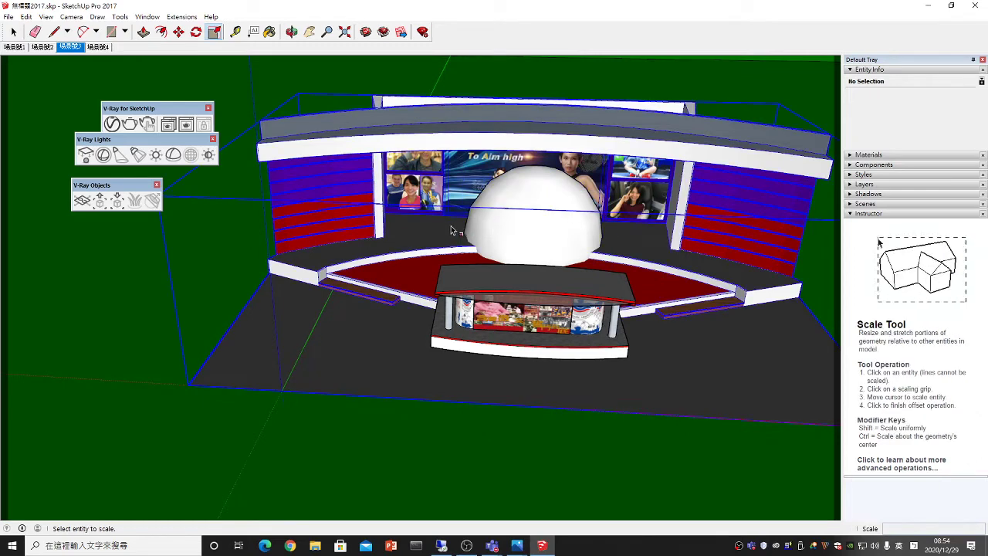
pyautogui.press('space')
pyautogui.click(530, 230)
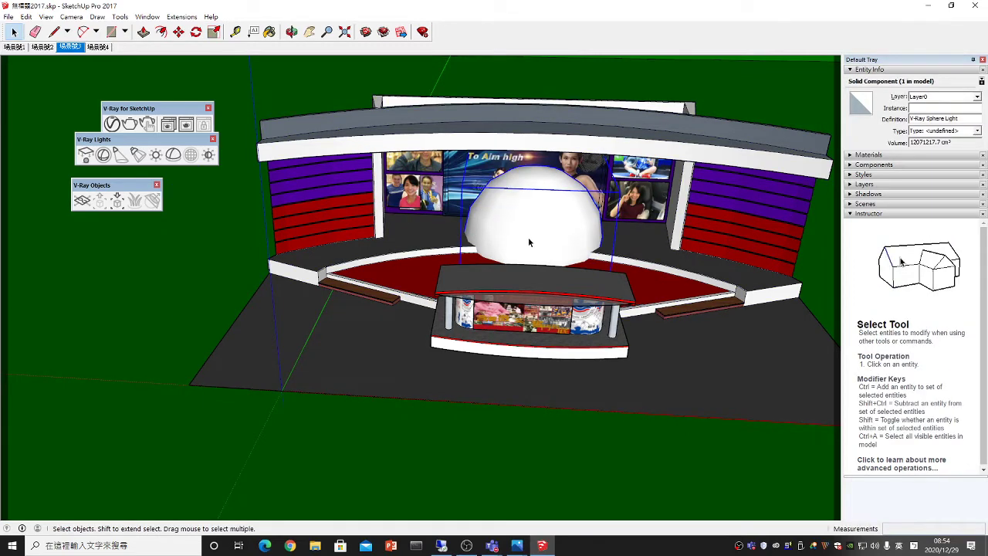
# Scale the sphere dome wider along the red axis and lower its top to flatten it
pyautogui.moveTo(528, 242); pyautogui.dragTo(554, 243, button='middle')
pyautogui.press('s')
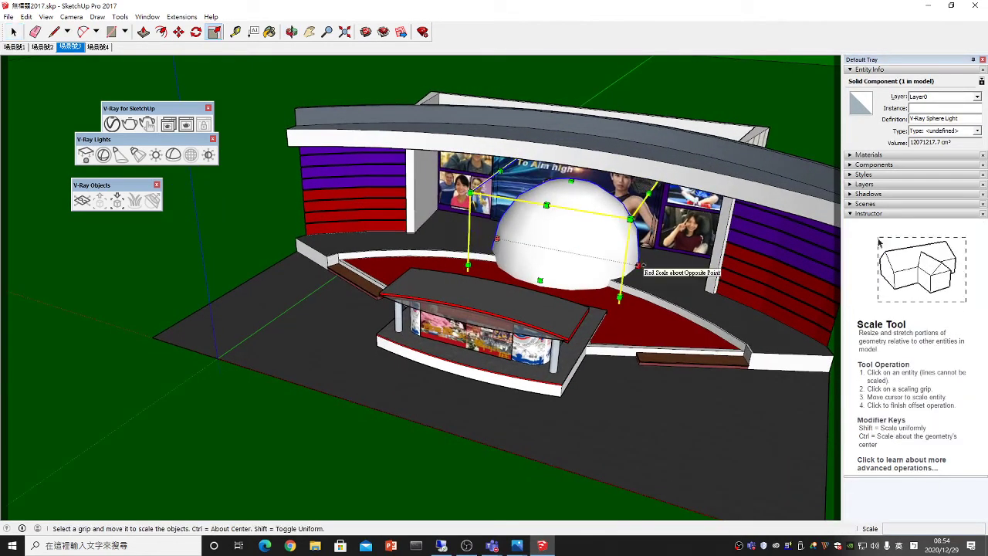
pyautogui.click(640, 265)
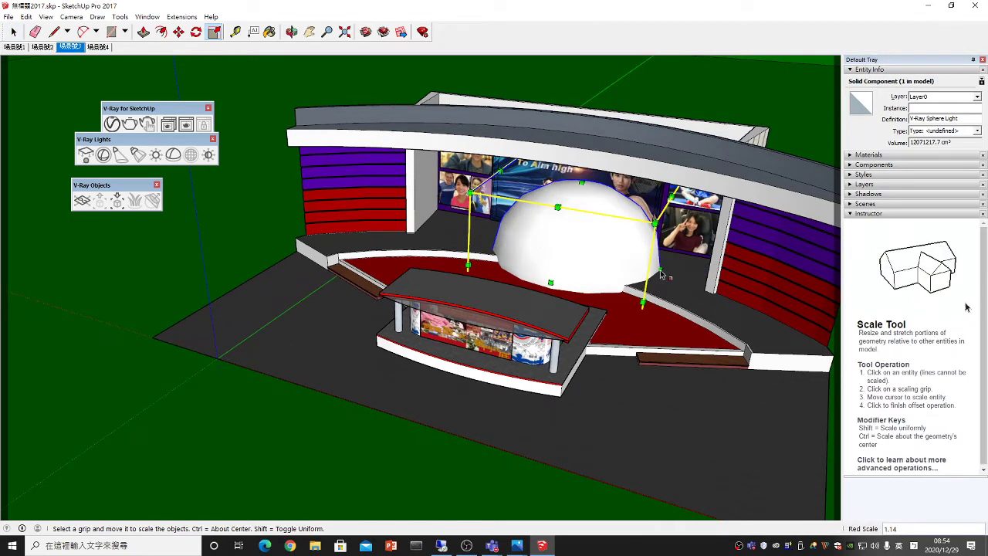
pyautogui.click(662, 274)
pyautogui.click(640, 265)
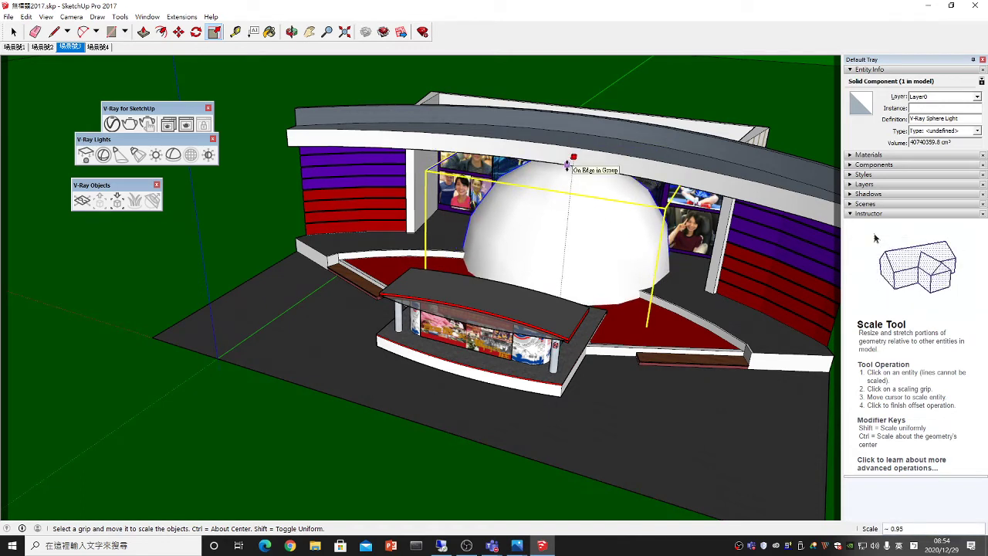
pyautogui.click(570, 163)
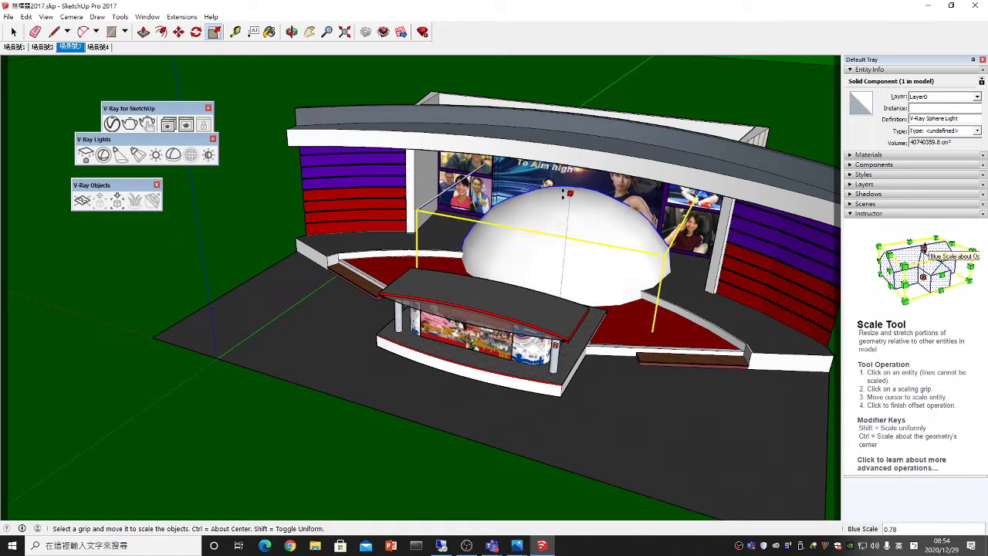
pyautogui.click(569, 194)
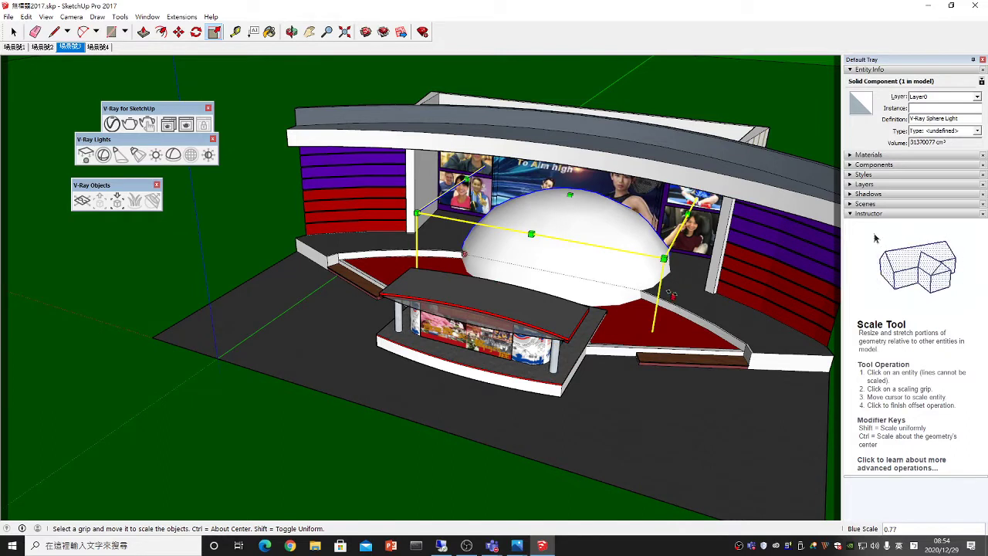
# Widen the flattened dome on both sides to a volume of 42902689.8 cm³
pyautogui.click(664, 257)
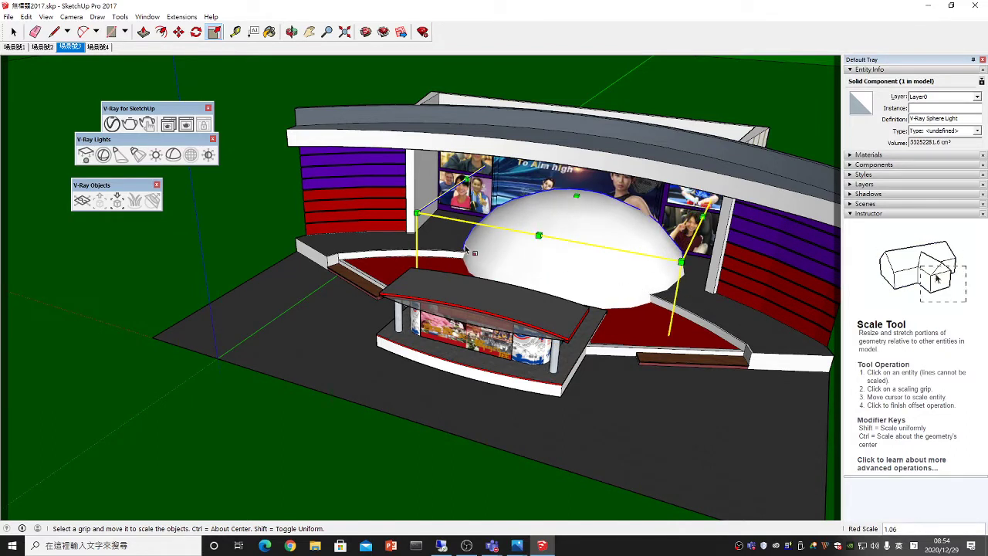
pyautogui.press('Escape')
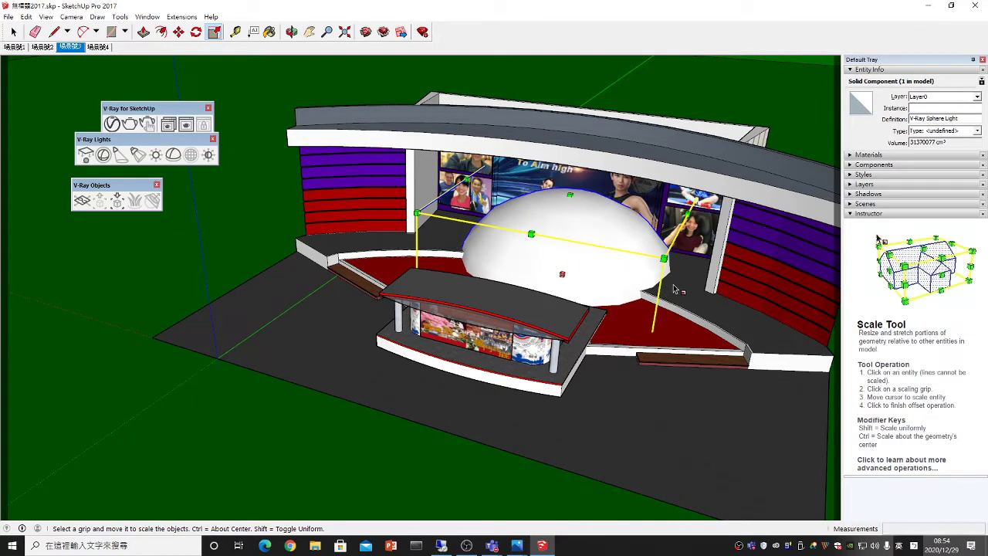
pyautogui.keyDown('ctrl'); pyautogui.click(664, 258); pyautogui.keyUp('ctrl')
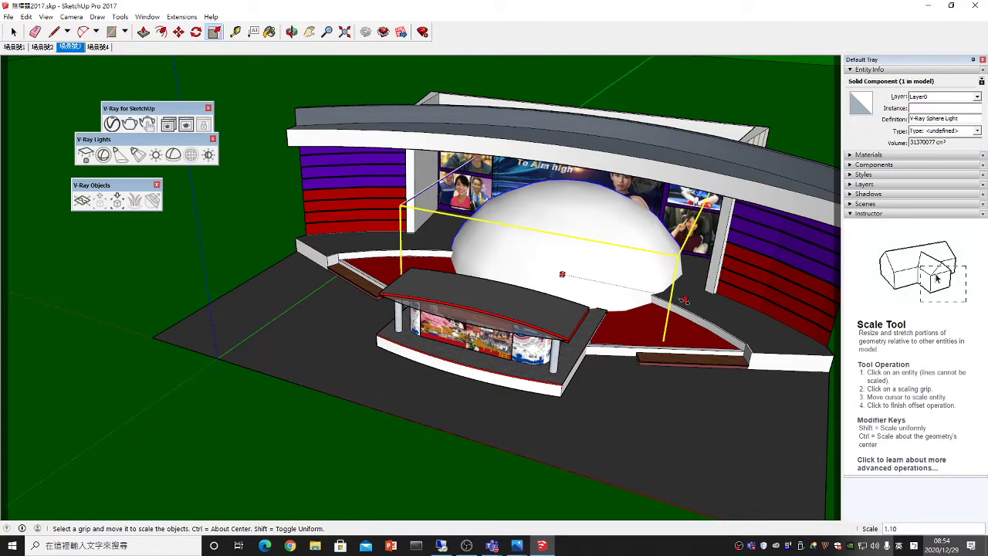
pyautogui.click(681, 263)
pyautogui.press('space')
pyautogui.moveTo(555, 249); pyautogui.dragTo(431, 286, button='middle')
pyautogui.scroll(-6, 306, 287)
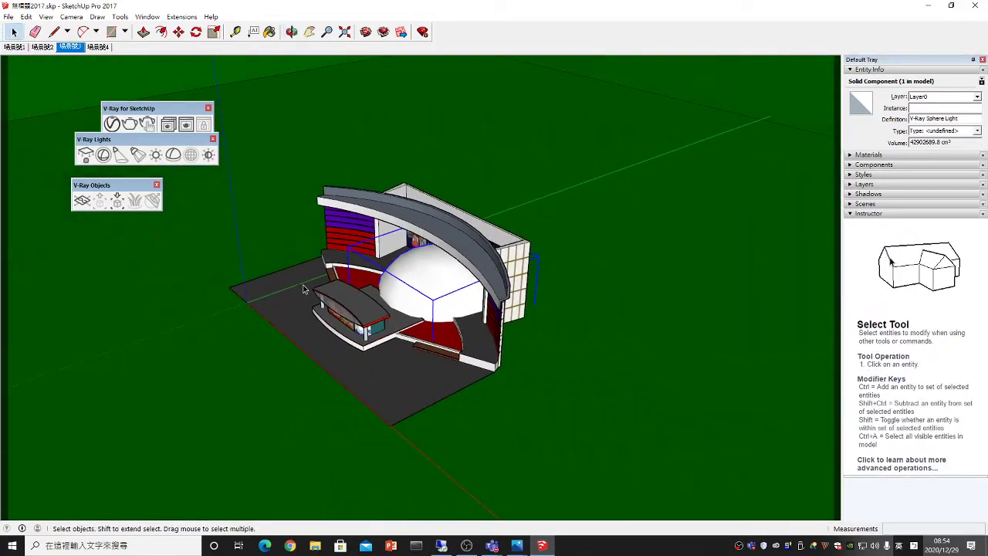
# From scene 1's view, add a small V-Ray sphere light beside the stage's left side
pyautogui.moveTo(306, 287); pyautogui.dragTo(170, 193, button='middle')
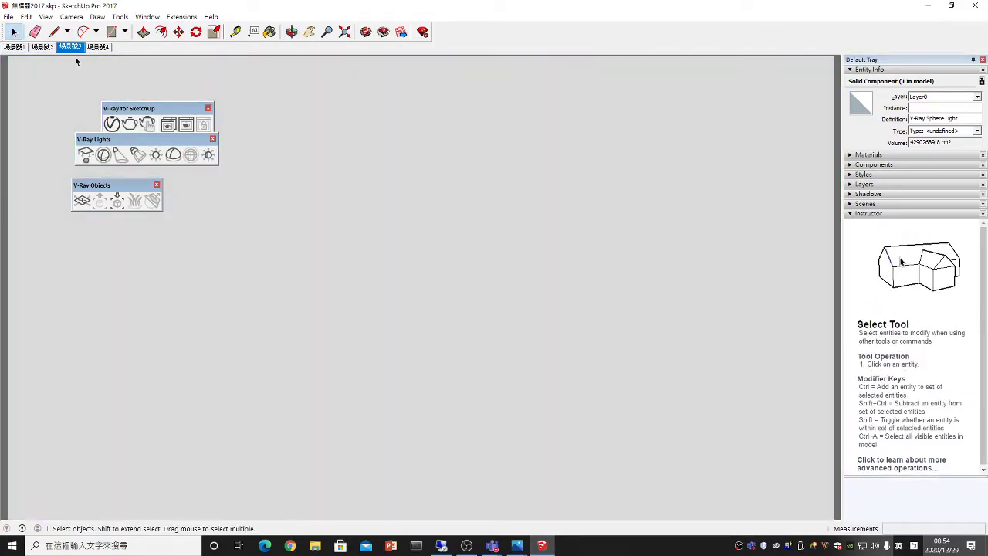
pyautogui.click(9, 51)
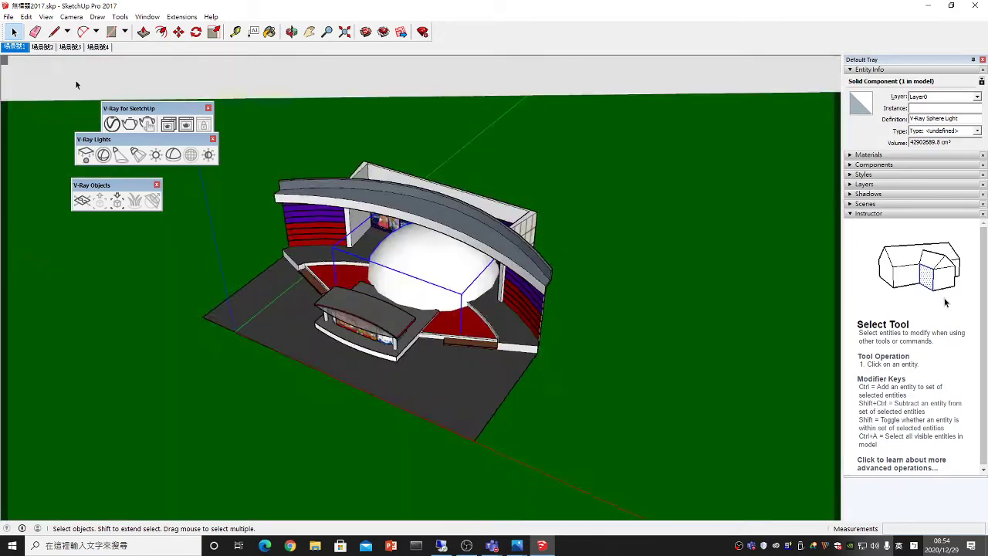
pyautogui.moveTo(363, 278); pyautogui.dragTo(214, 193, button='middle')
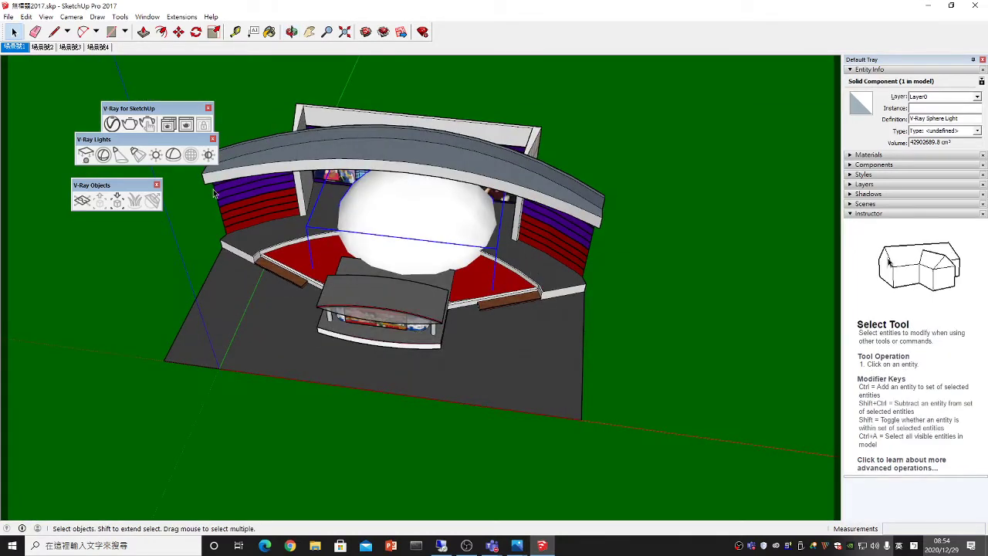
pyautogui.click(103, 154)
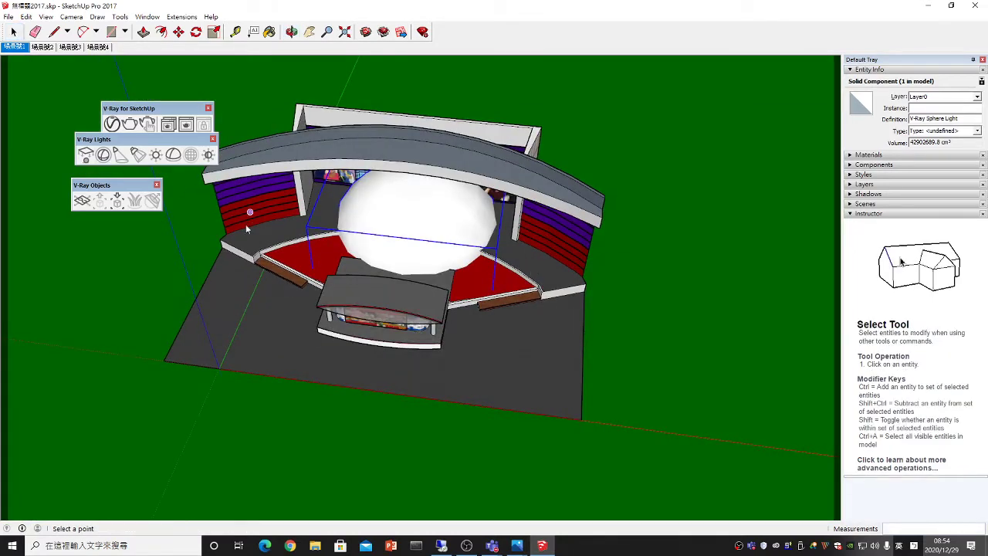
pyautogui.click(124, 312)
pyautogui.click(150, 314)
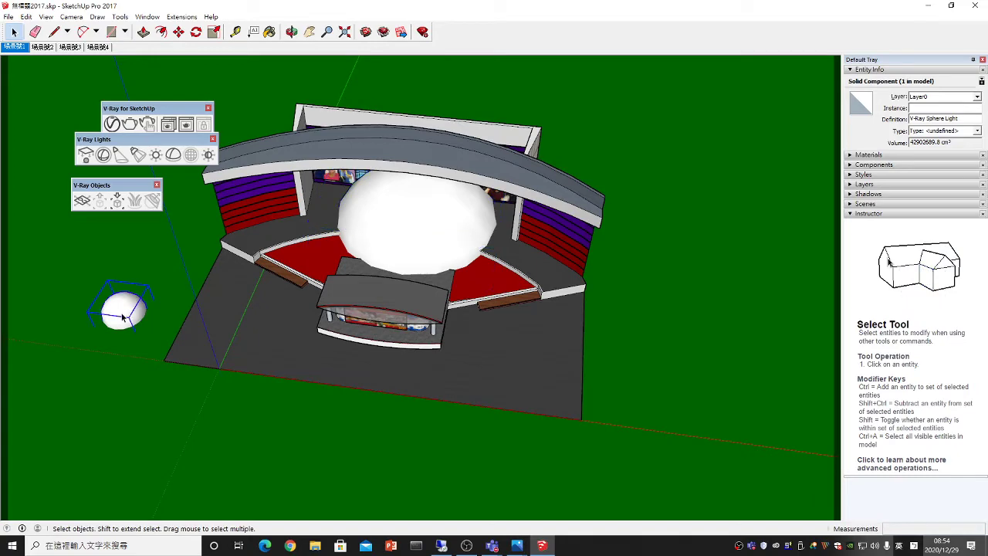
pyautogui.moveTo(122, 317); pyautogui.dragTo(105, 349, button='middle')
# Move the small sphere light upward so it floats above the stage's left side
pyautogui.press('m')
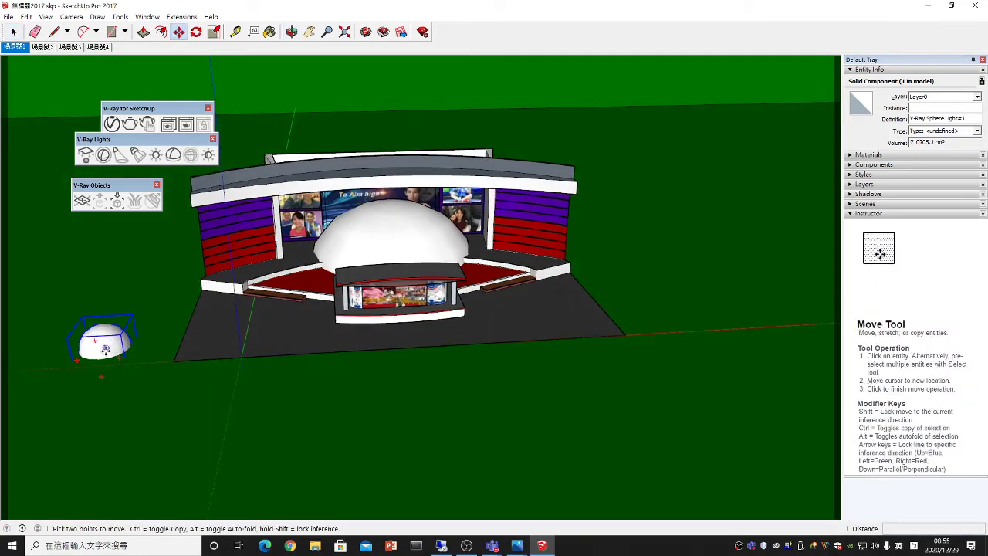
pyautogui.click(105, 349)
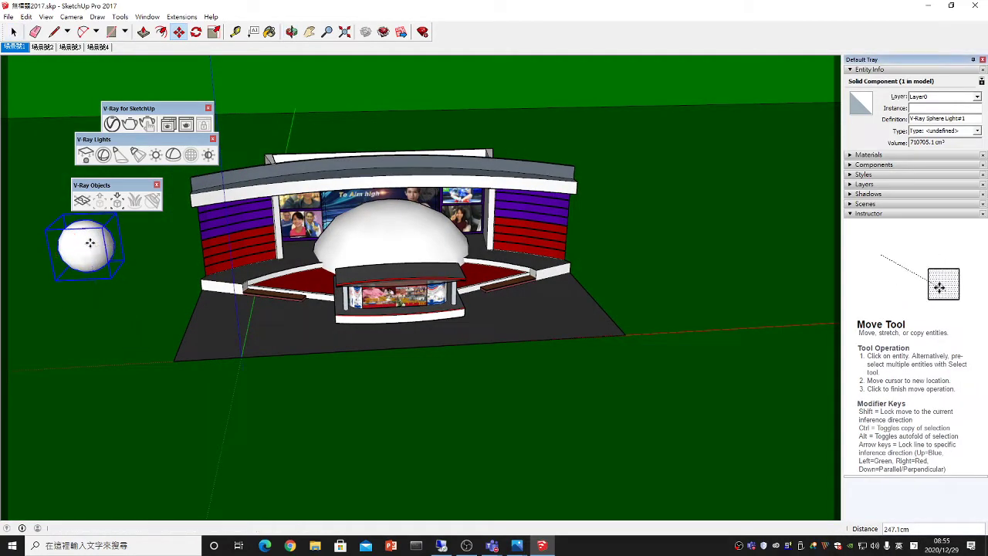
pyautogui.click(90, 243)
pyautogui.press('space')
pyautogui.keyDown('shift'); pyautogui.moveTo(91, 243); pyautogui.dragTo(357, 246, button='middle'); pyautogui.keyUp('shift')
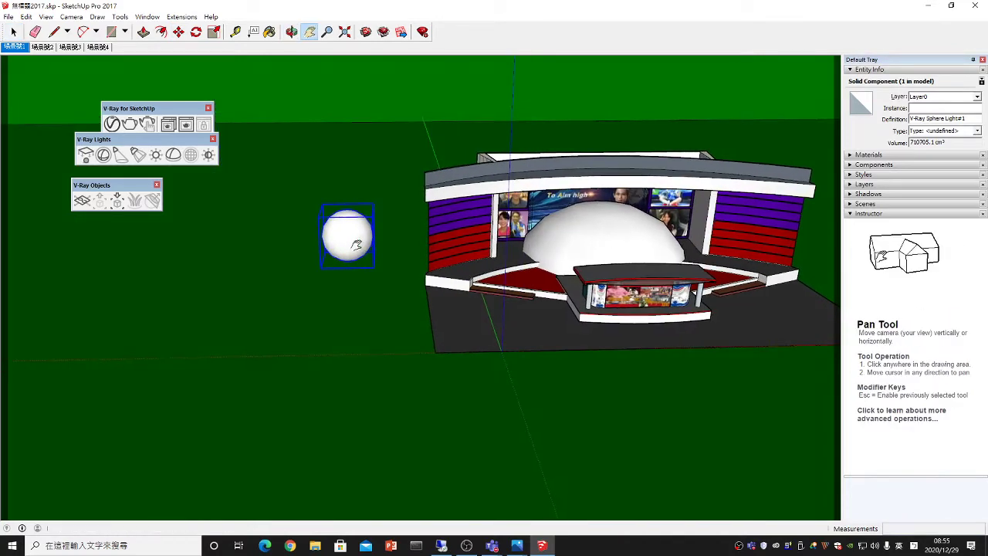
pyautogui.press('m')
pyautogui.click(346, 251)
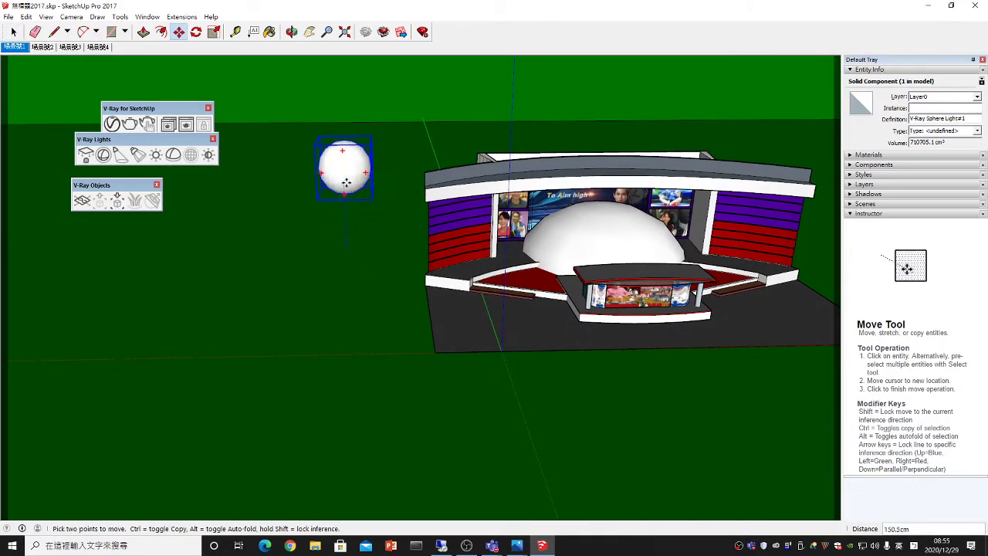
pyautogui.click(344, 138)
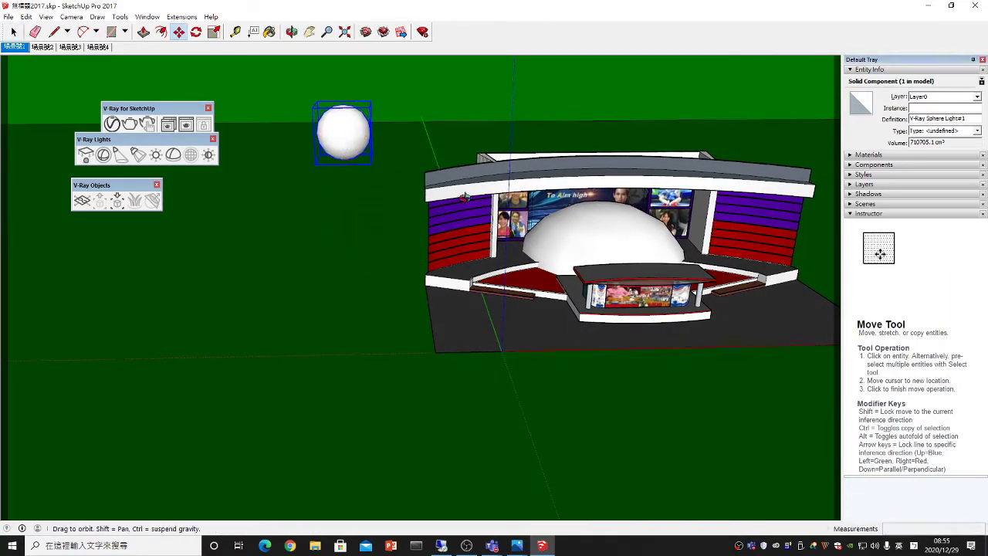
pyautogui.moveTo(466, 196); pyautogui.dragTo(232, 201, button='middle')
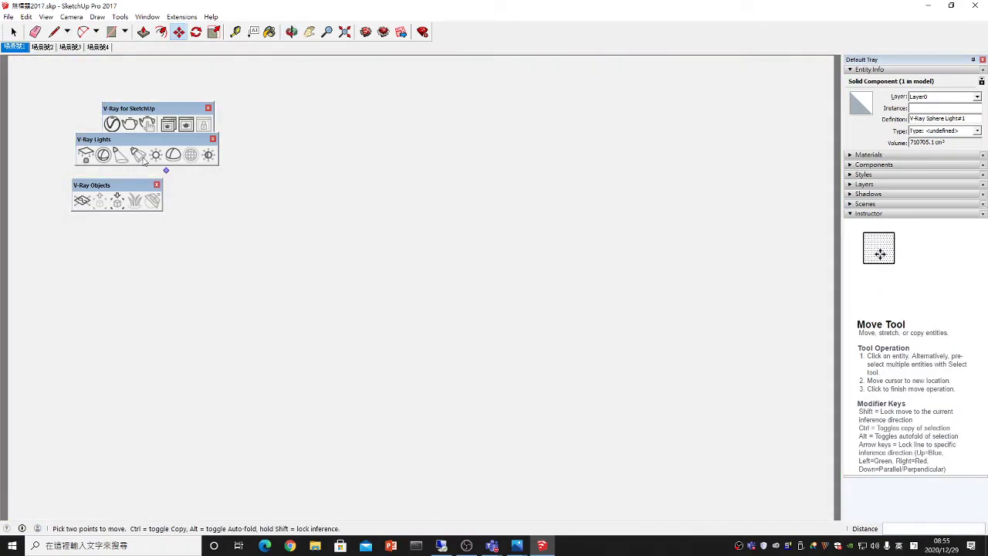
# Test push/pulling a ground face, then return to the first scene view of the studio
pyautogui.click(27, 48)
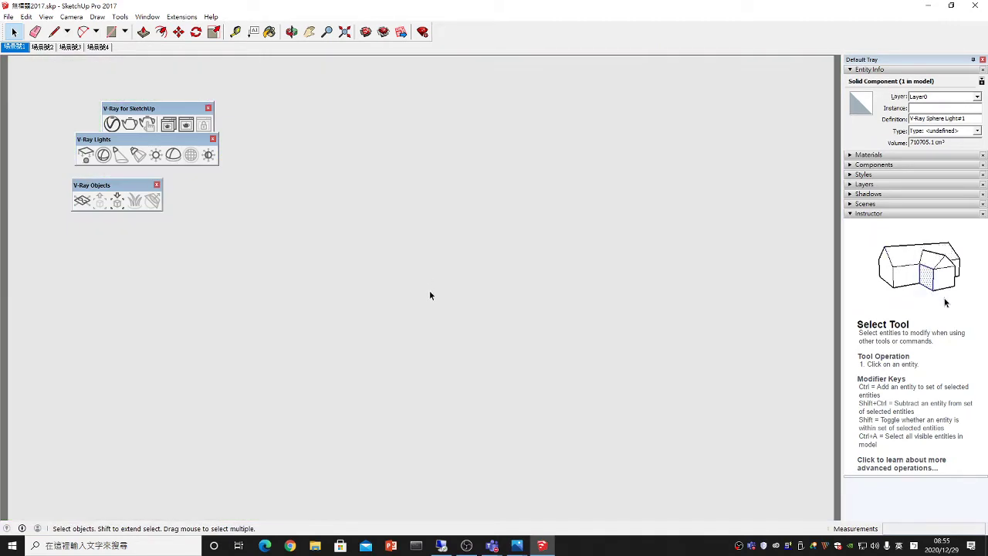
pyautogui.moveTo(430, 294); pyautogui.dragTo(413, 265, button='middle')
pyautogui.click(450, 267)
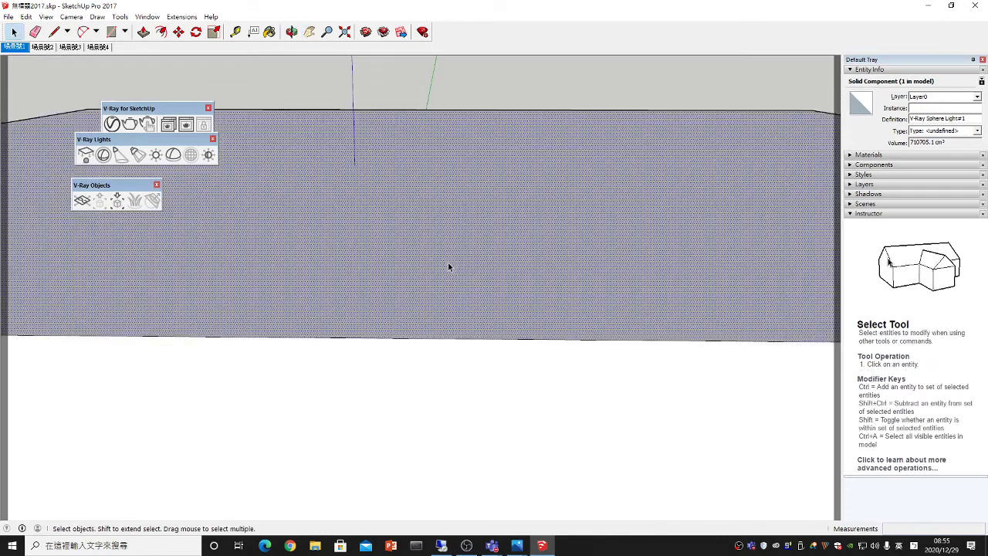
pyautogui.press('p')
pyautogui.click(452, 268)
pyautogui.click(465, 79)
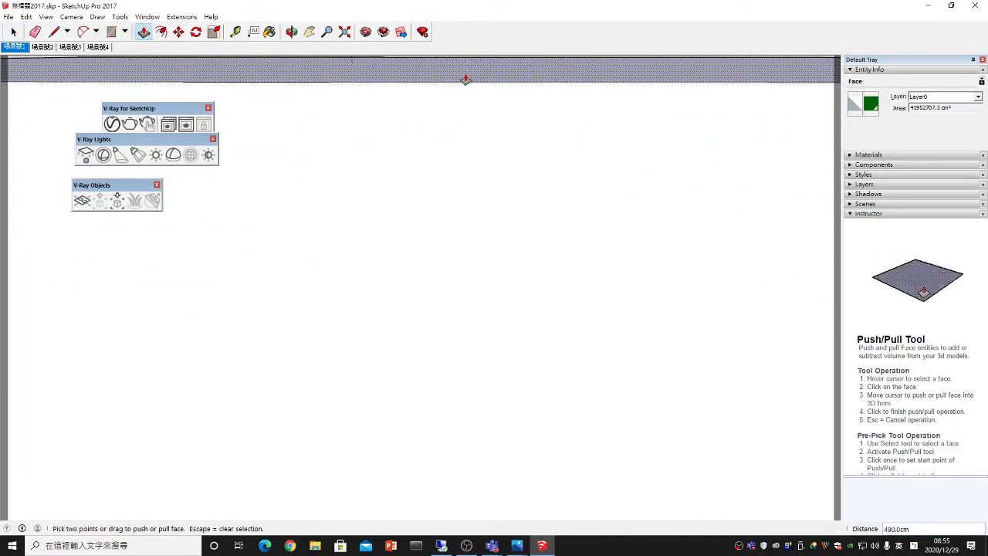
pyautogui.press('space')
pyautogui.click(25, 48)
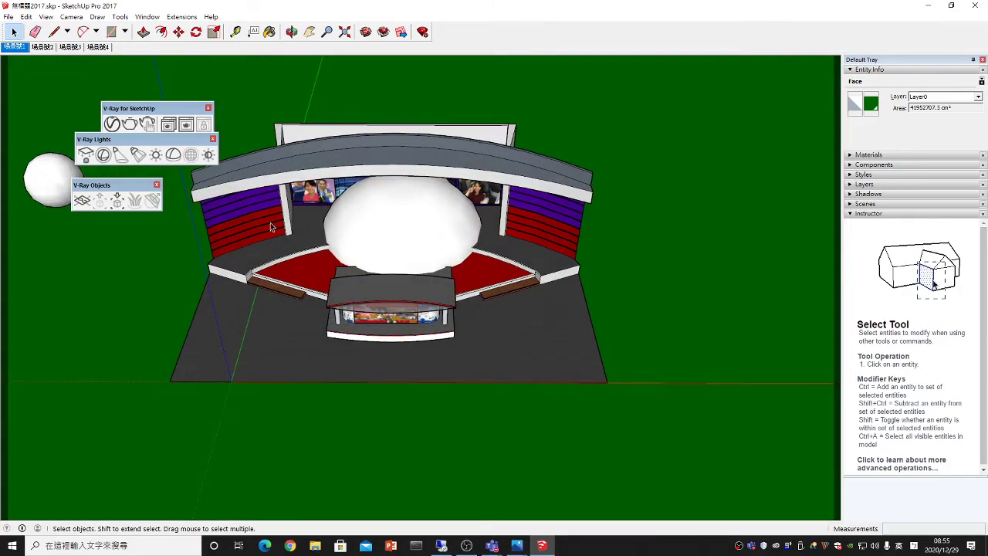
pyautogui.keyDown('shift'); pyautogui.moveTo(271, 223); pyautogui.dragTo(308, 234, button='middle'); pyautogui.keyUp('shift')
# Copy the sphere light onto the stage's upper-left and right rims
pyautogui.click(311, 185)
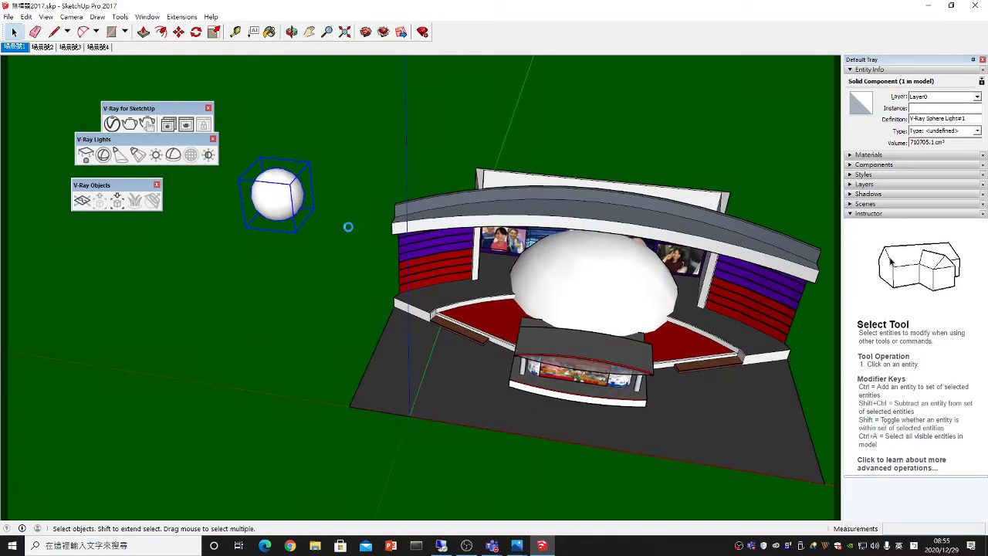
pyautogui.hotkey('ctrl', 'c')
pyautogui.hotkey('ctrl', 'v')
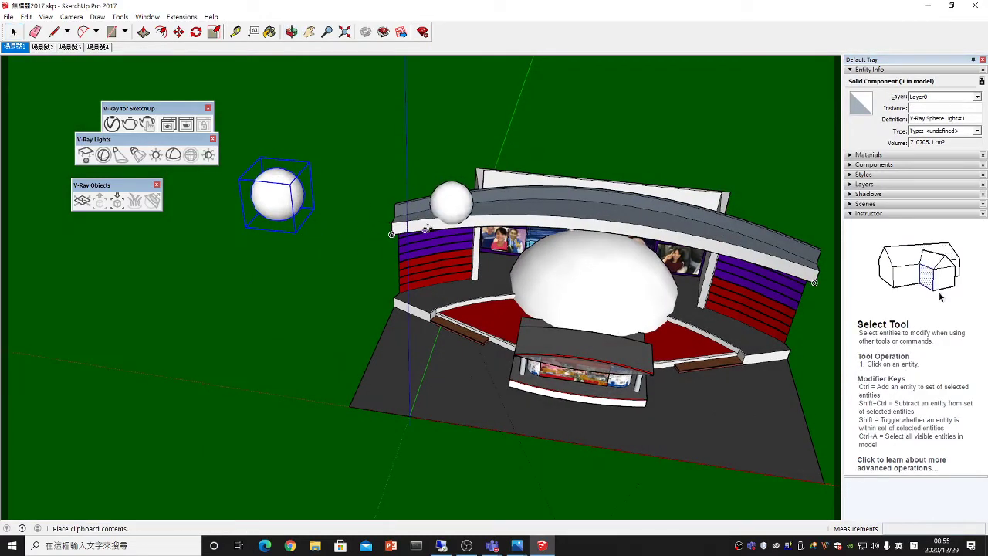
pyautogui.click(437, 224)
pyautogui.press('m')
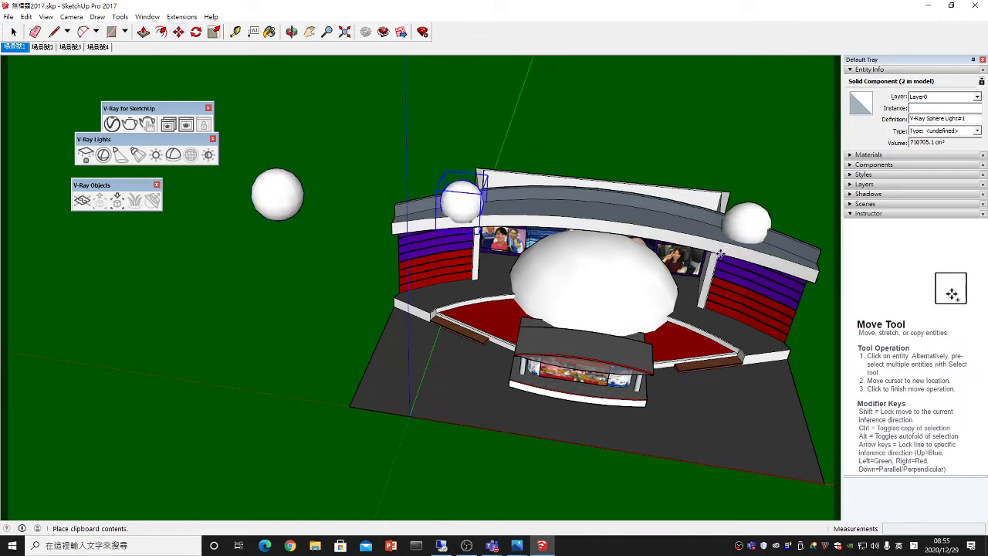
pyautogui.click(716, 258)
# Paste a third sphere light copy left of the set and switch to scene 2
pyautogui.moveTo(717, 259); pyautogui.dragTo(587, 432, button='middle')
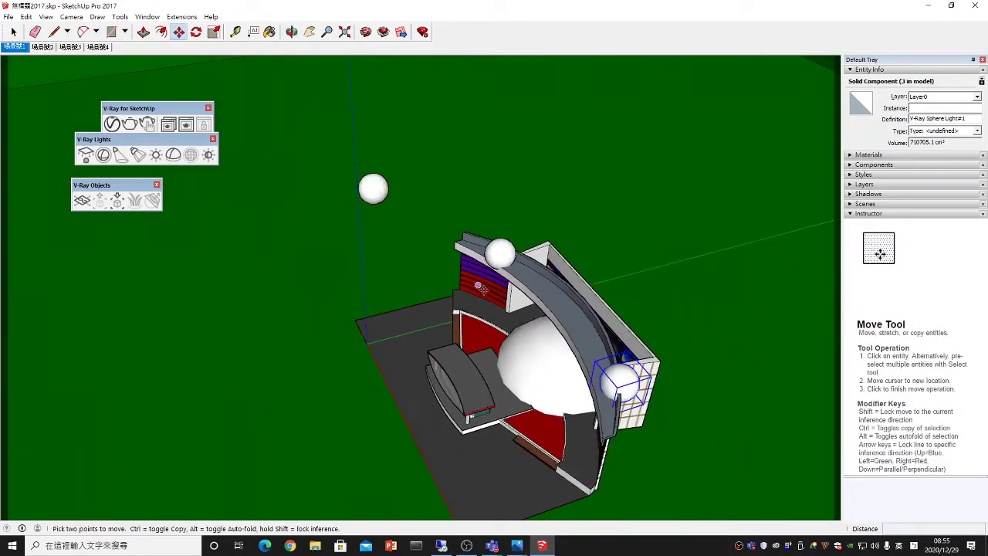
pyautogui.hotkey('ctrl', 'v')
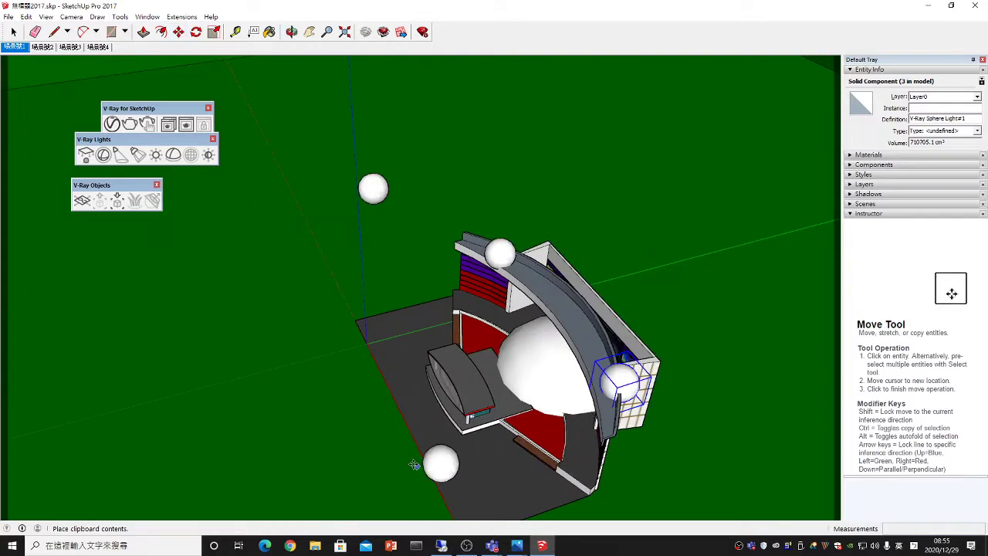
pyautogui.moveTo(436, 462); pyautogui.dragTo(3, 356, button='middle')
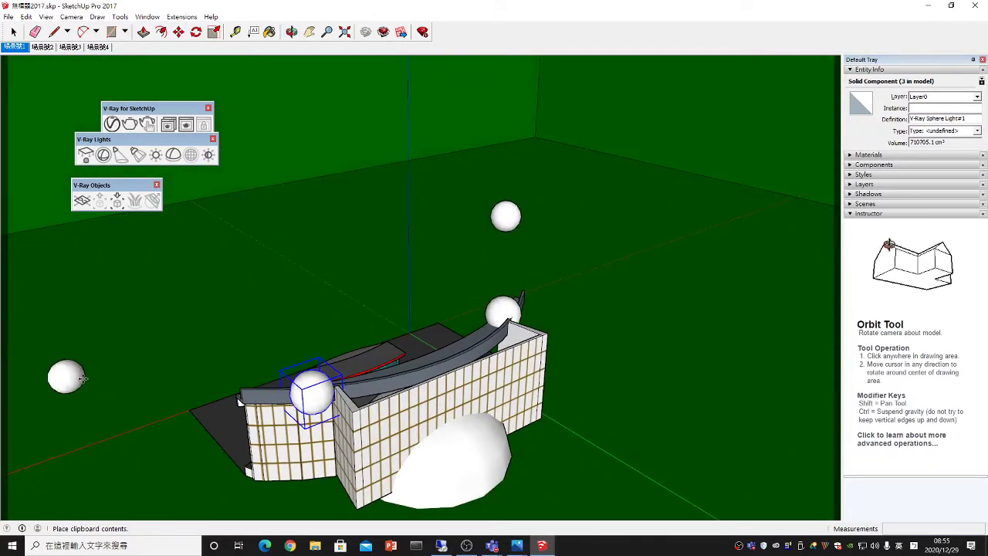
pyautogui.click(69, 352)
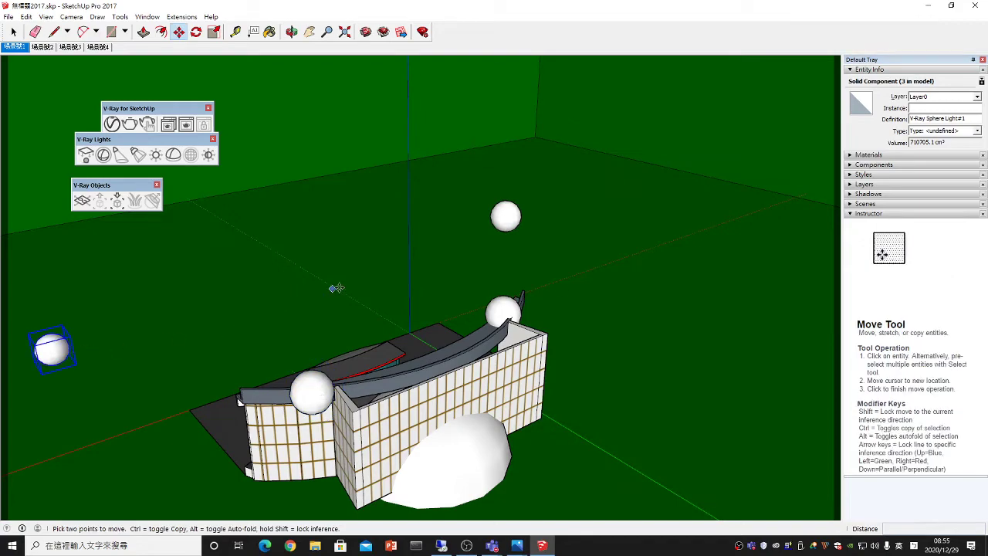
pyautogui.moveTo(336, 288); pyautogui.dragTo(147, 112, button='middle')
pyautogui.scroll(6, 464, 357)
pyautogui.click(41, 48)
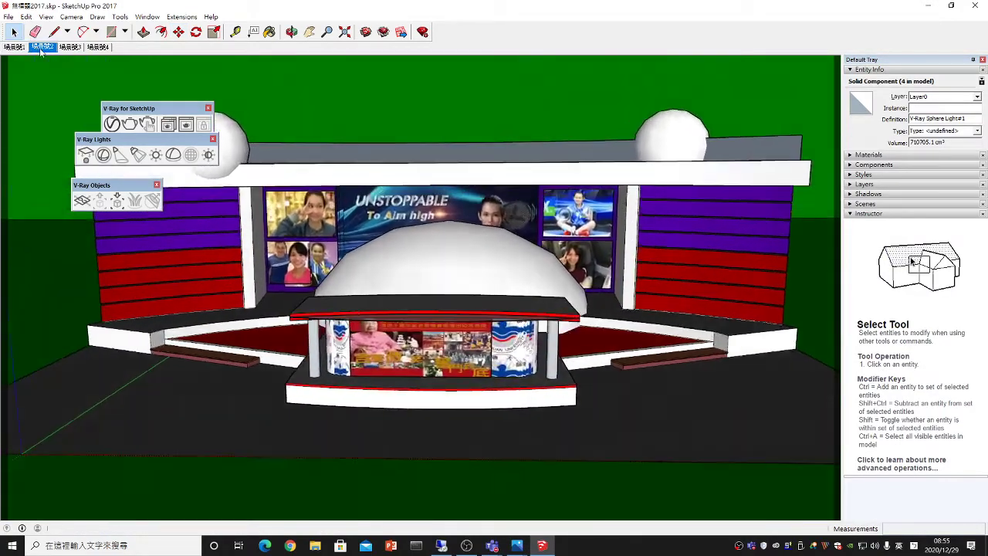
# In the V-Ray Asset Editor, set V-Ray Sphere Light's intensity to 100
pyautogui.click(113, 124)
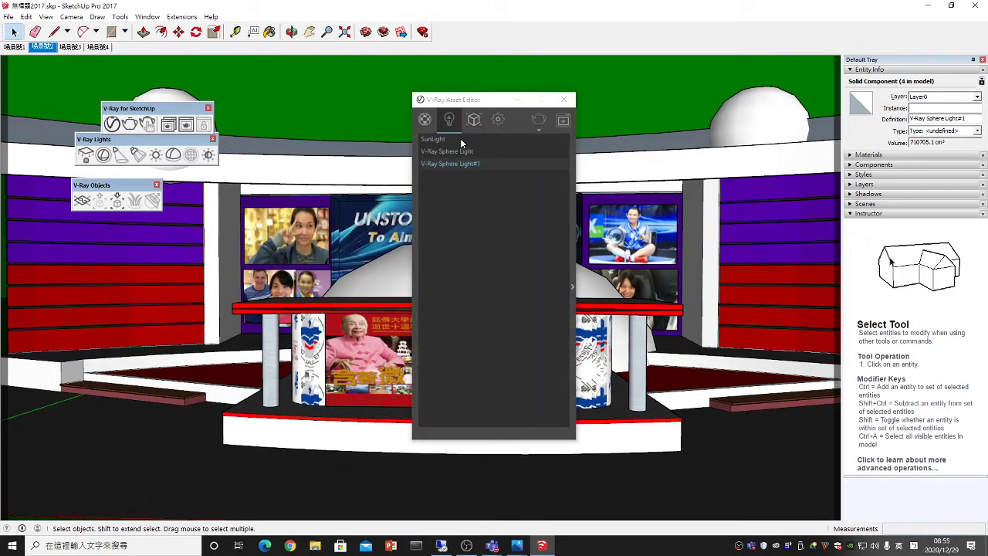
pyautogui.click(571, 287)
pyautogui.moveTo(594, 101); pyautogui.dragTo(345, 175)
pyautogui.click(210, 212)
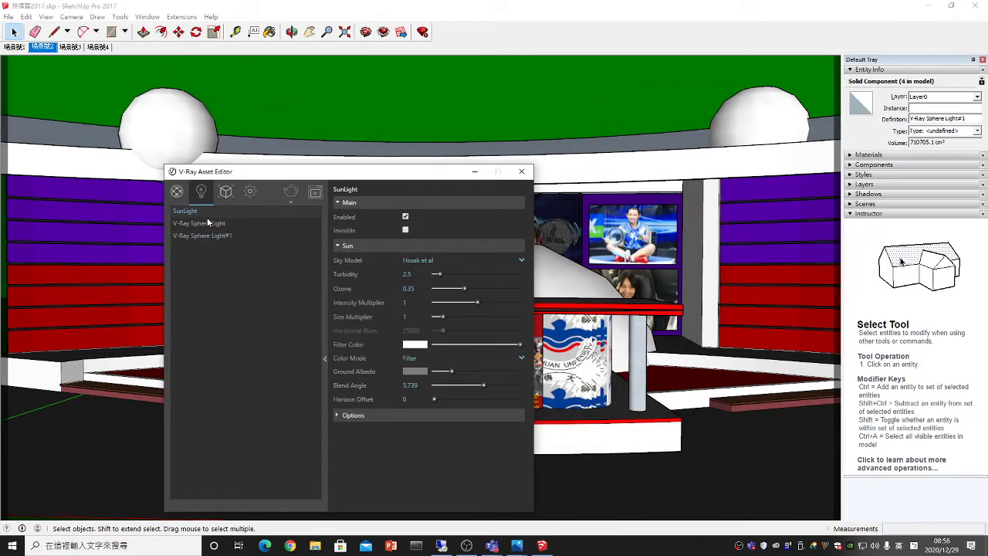
pyautogui.click(207, 222)
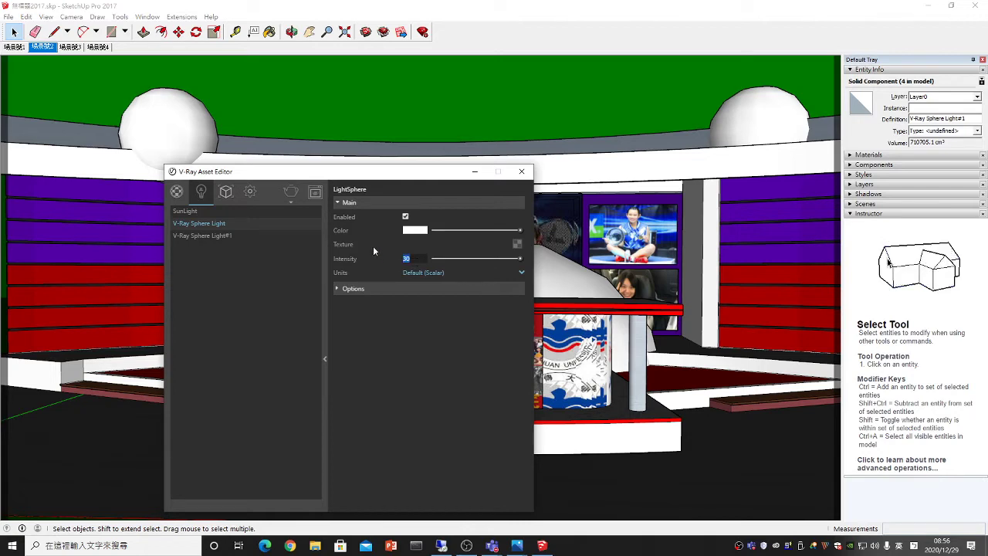
pyautogui.write('100')
pyautogui.press('Return')
pyautogui.click(340, 289)
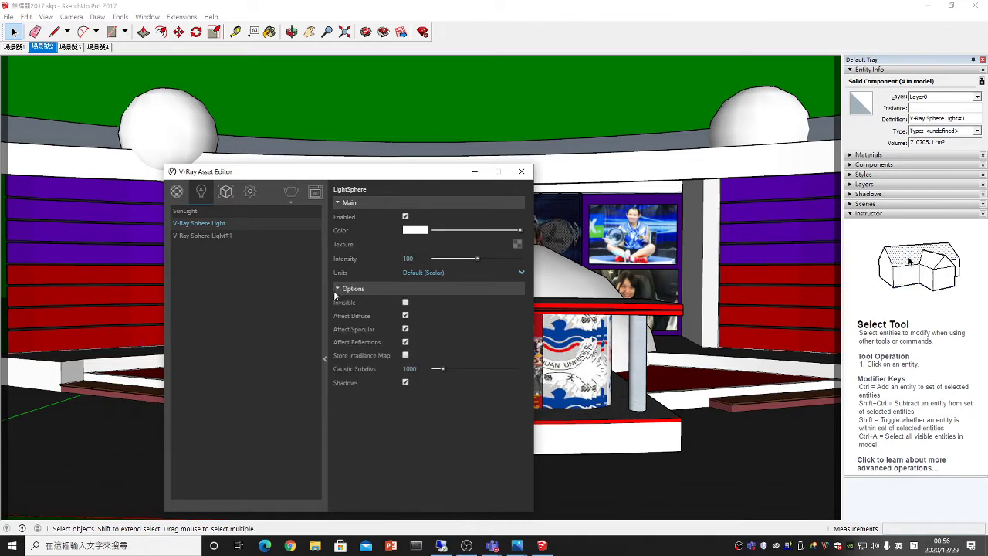
# Set V-Ray Sphere Light#1 to intensity 100 and invisible, then show render Settings
pyautogui.click(219, 236)
pyautogui.click(344, 291)
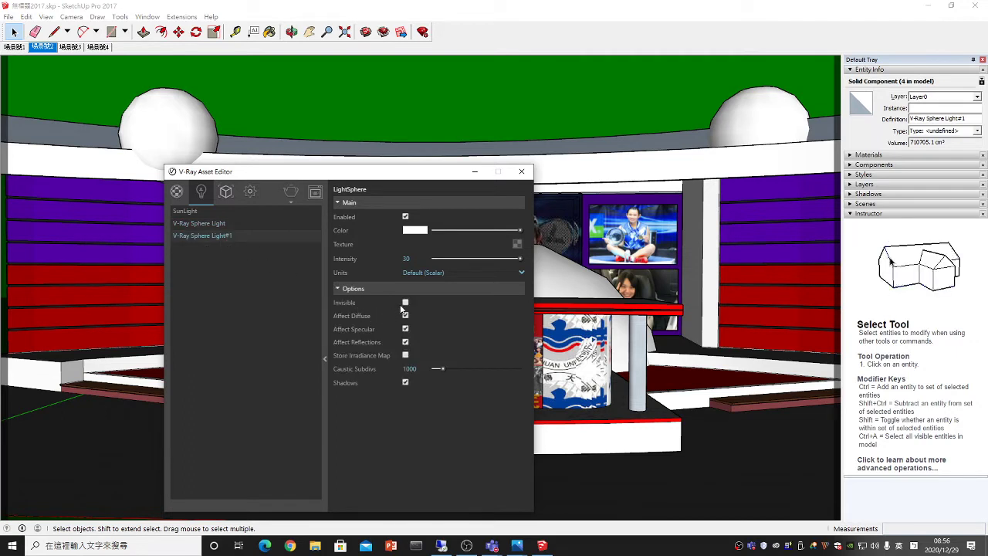
pyautogui.write('100')
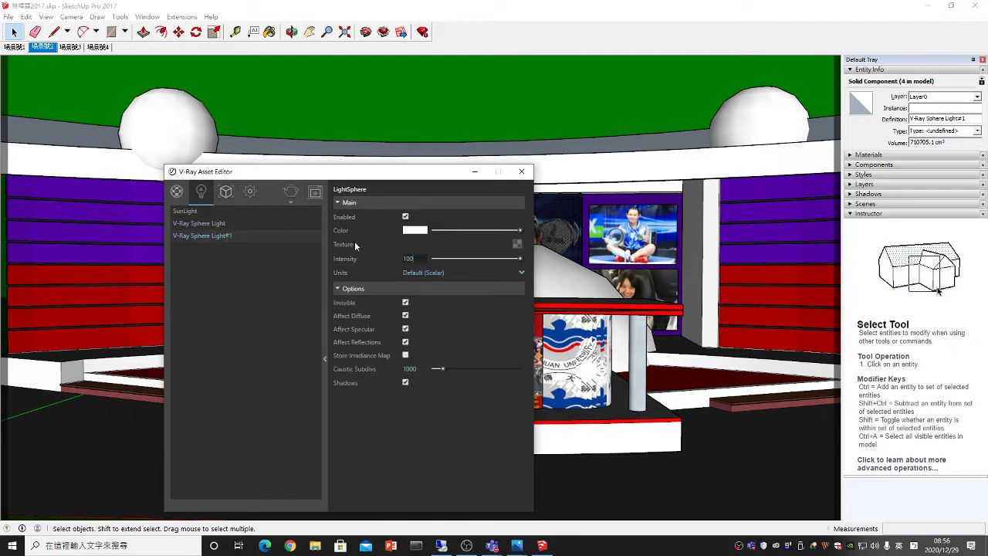
pyautogui.press('Return')
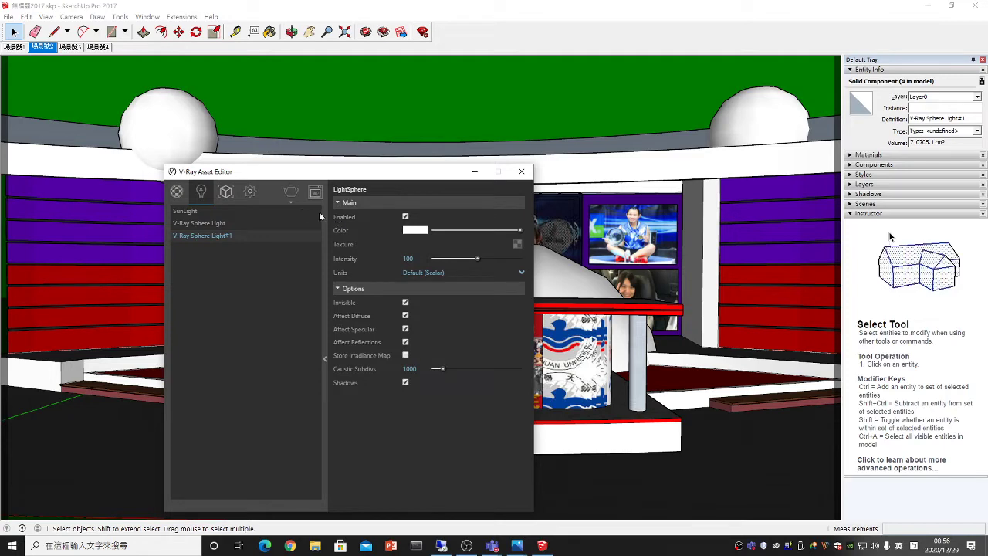
pyautogui.click(178, 193)
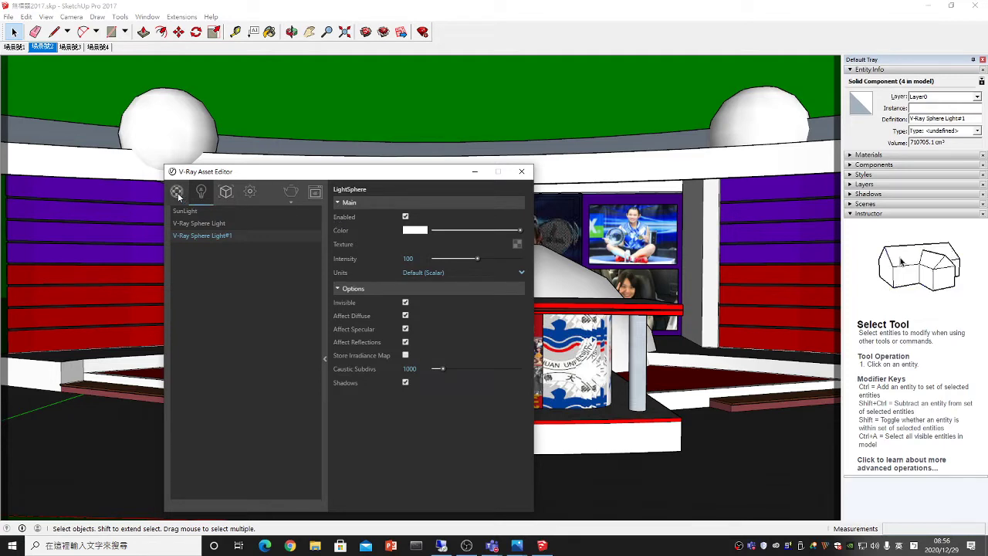
pyautogui.click(201, 197)
pyautogui.click(246, 196)
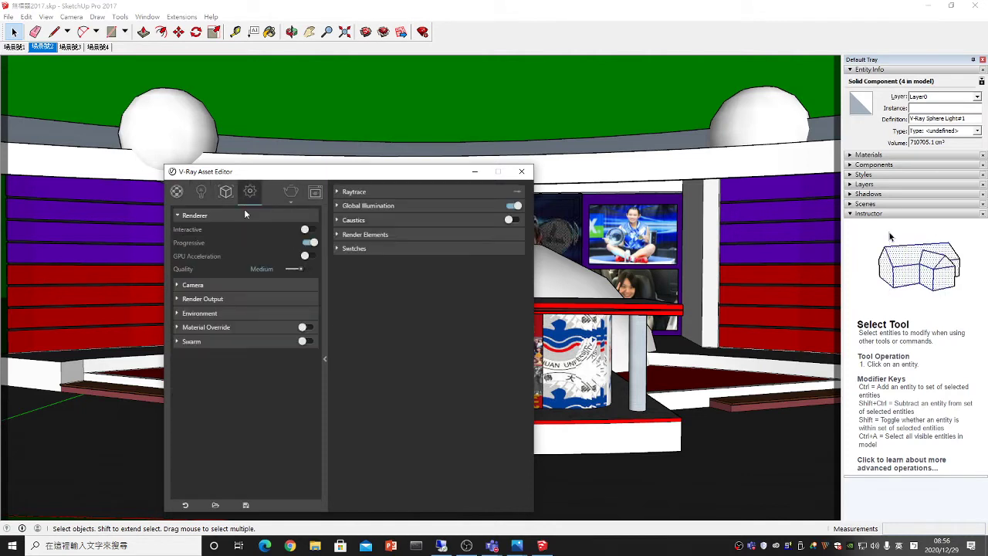
# Set V-Ray render quality to Low and the output image width to 1280 (1280 × 720)
pyautogui.click(288, 270)
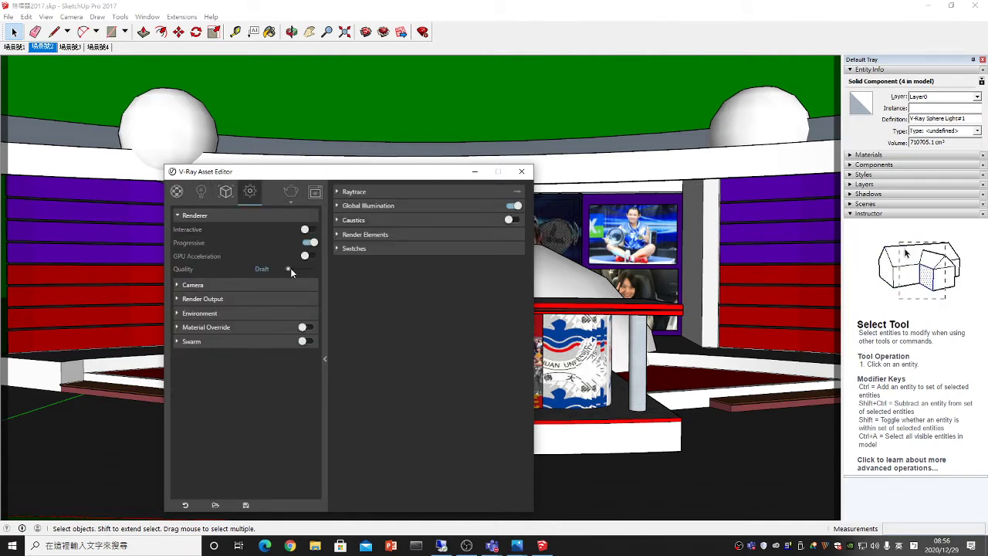
pyautogui.moveTo(290, 269); pyautogui.dragTo(297, 269)
pyautogui.click(179, 300)
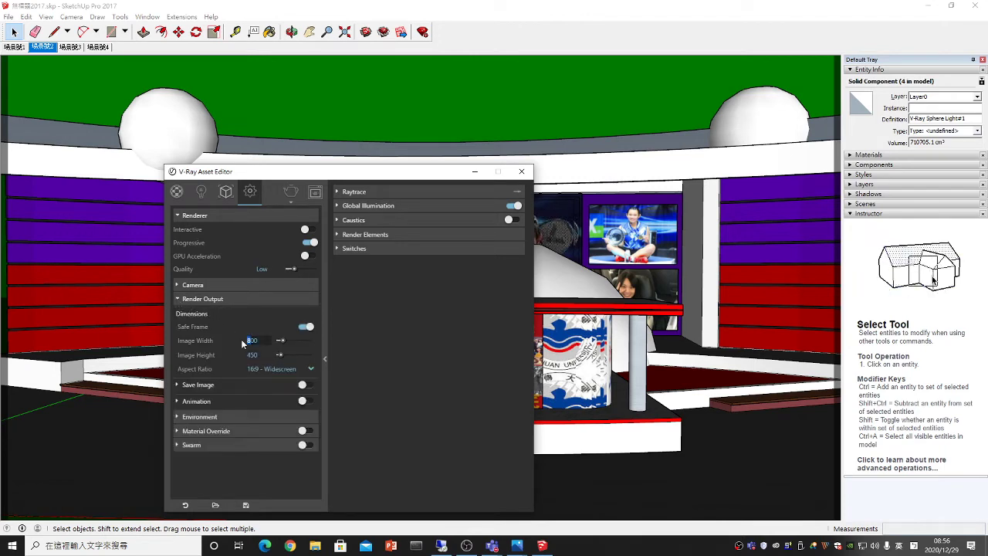
pyautogui.write('12800')
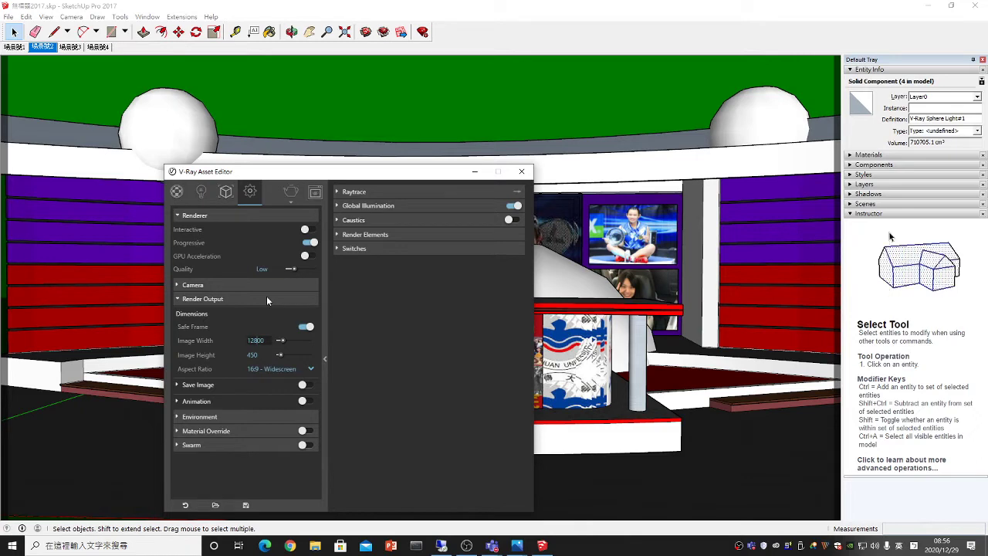
pyautogui.press('BackSpace')
pyautogui.press('Return')
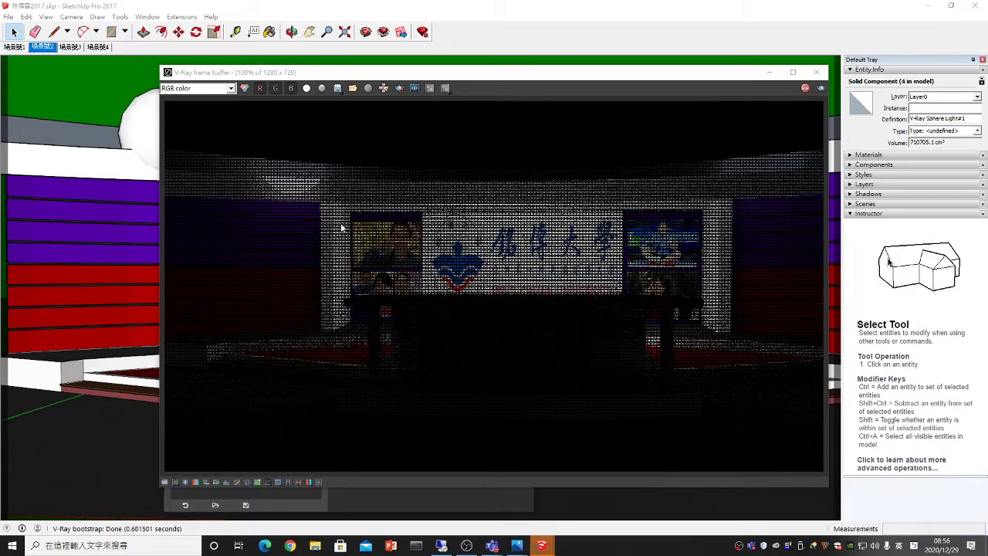
# Close the frame buffer and Asset Editor, leaving the large dome light where it was
pyautogui.click(816, 71)
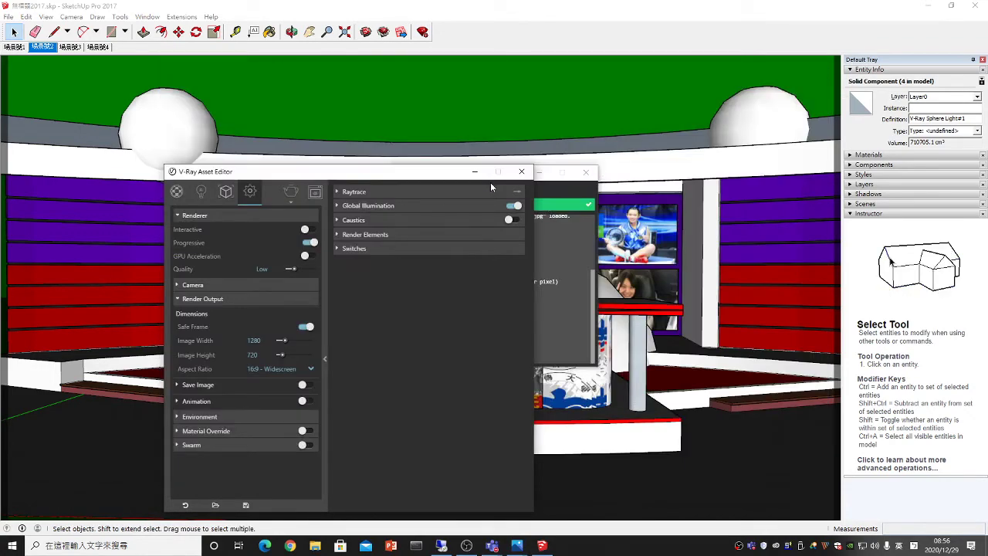
pyautogui.click(523, 171)
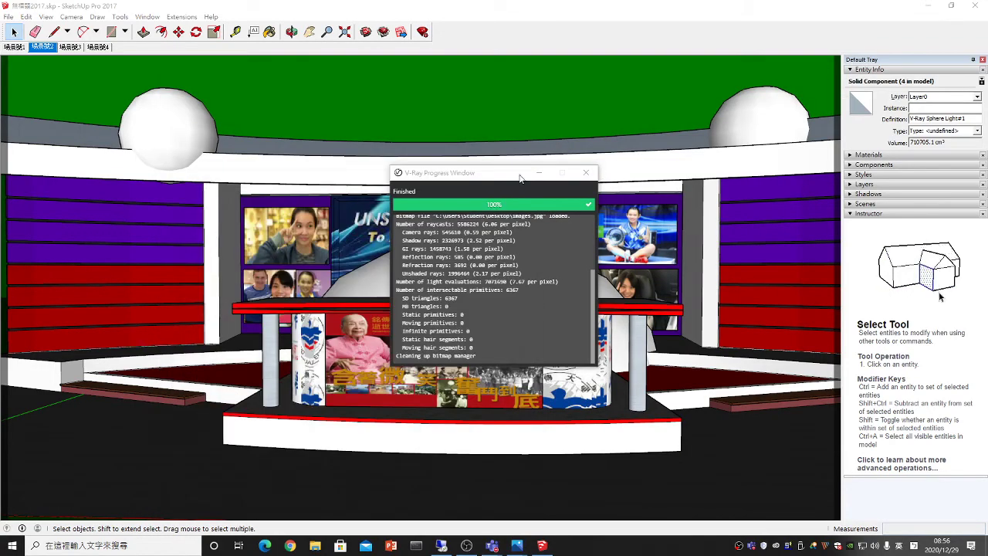
pyautogui.moveTo(464, 172); pyautogui.dragTo(126, 253)
pyautogui.moveTo(483, 275); pyautogui.dragTo(418, 305, button='middle')
pyautogui.scroll(-3, 418, 305)
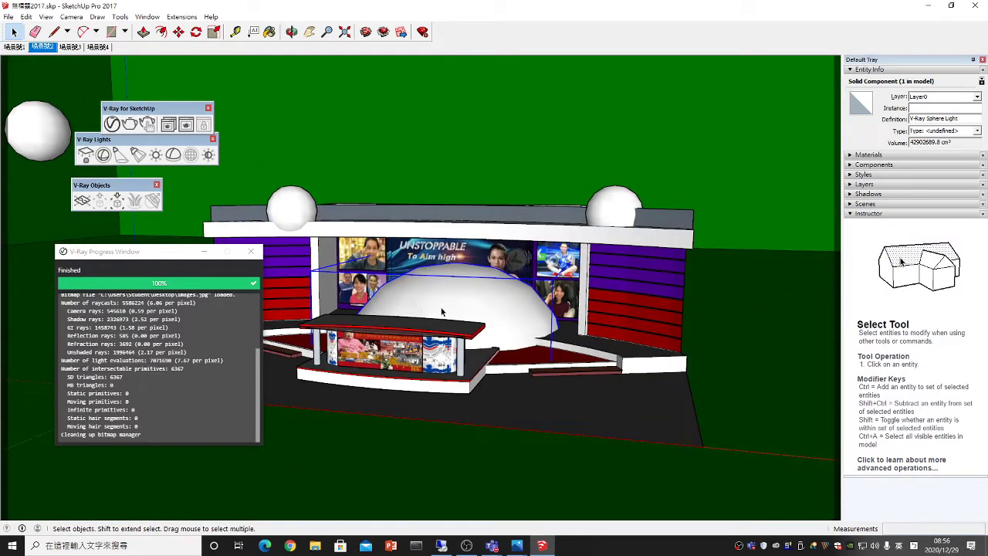
pyautogui.press('m')
pyautogui.click(452, 294)
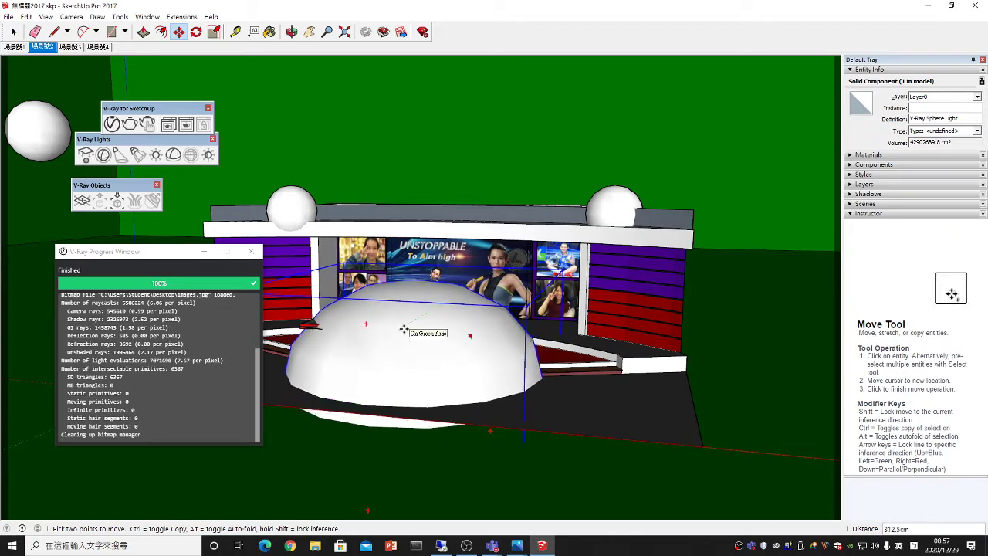
pyautogui.press('space')
pyautogui.moveTo(336, 216); pyautogui.dragTo(210, 171, button='middle')
# Render scene 場景號2 with V-Ray and close the frame buffer afterwards
pyautogui.click(43, 47)
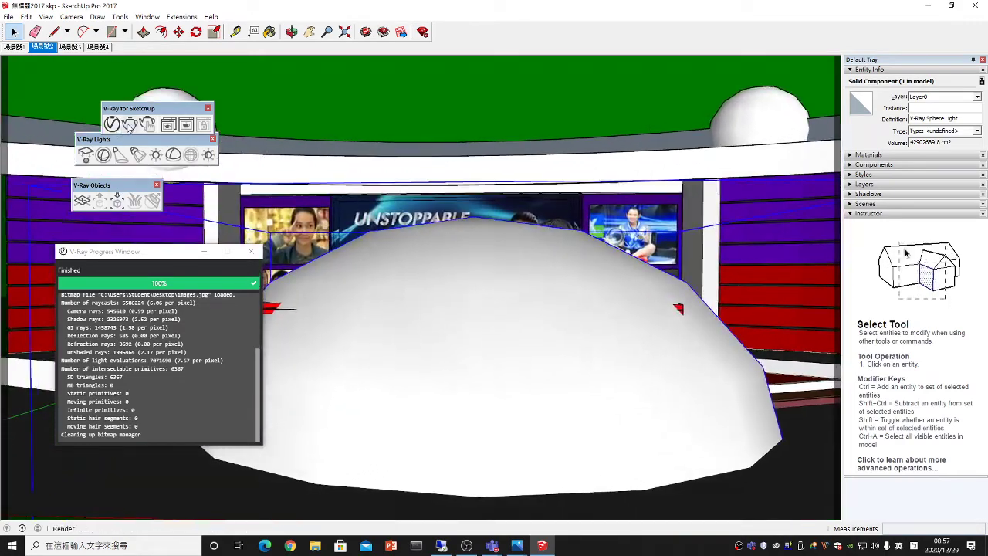
pyautogui.click(130, 124)
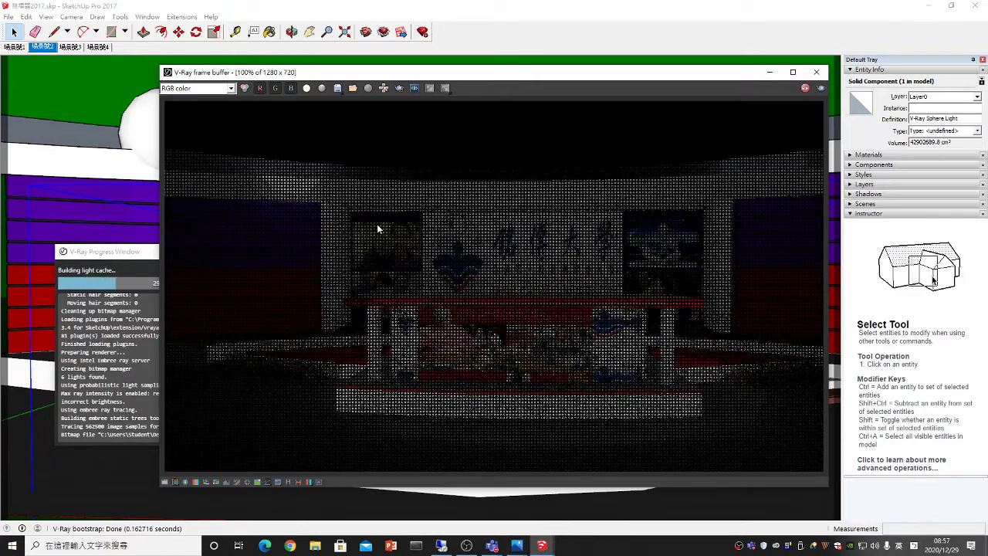
pyautogui.click(816, 72)
pyautogui.moveTo(544, 130); pyautogui.dragTo(676, 368, button='middle')
pyautogui.scroll(-3, 352, 239)
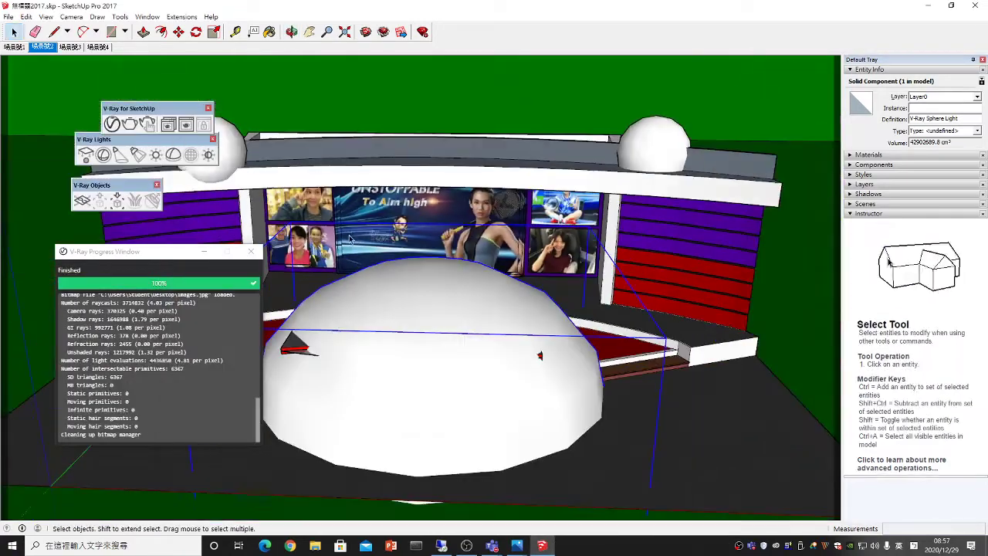
# Raise the small sphere light above the stage by about 104 cm
pyautogui.keyDown('shift'); pyautogui.moveTo(352, 238); pyautogui.dragTo(352, 183, button='middle'); pyautogui.keyUp('shift')
pyautogui.click(352, 183)
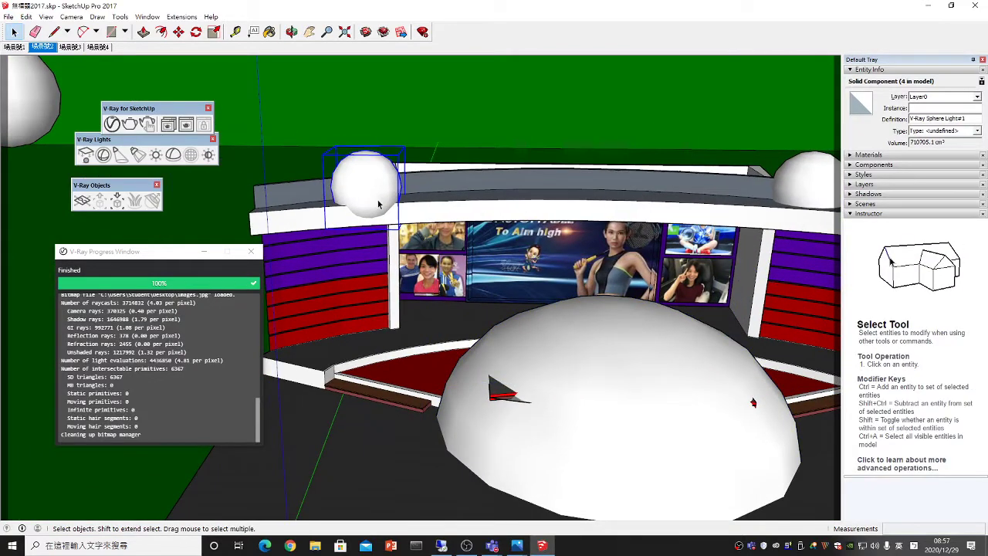
pyautogui.press('m')
pyautogui.click(379, 199)
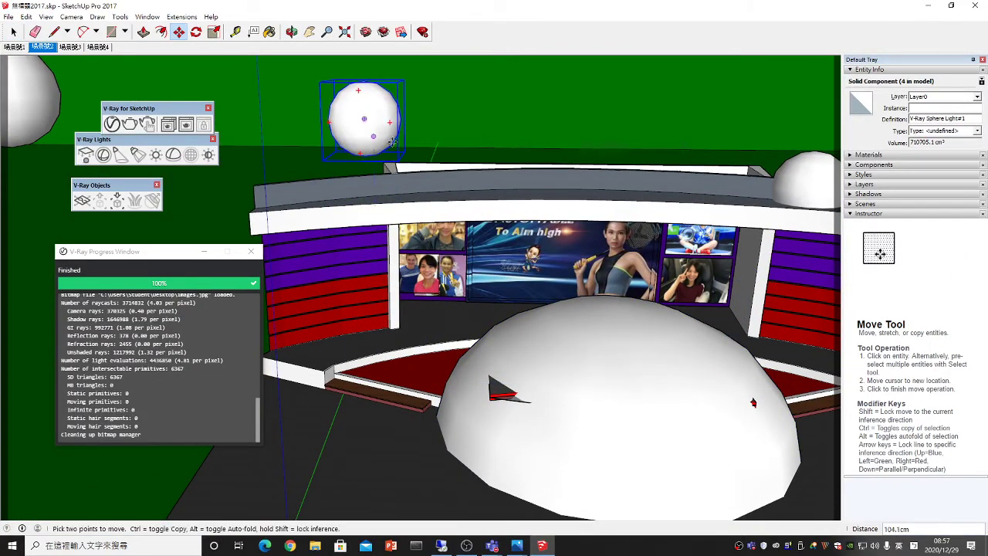
pyautogui.click(392, 141)
pyautogui.press('space')
# Reposition the right-hand sphere light beside the stage and restore the second scene view
pyautogui.keyDown('shift'); pyautogui.moveTo(796, 197); pyautogui.dragTo(666, 197, button='middle'); pyautogui.keyUp('shift')
pyautogui.click(666, 197)
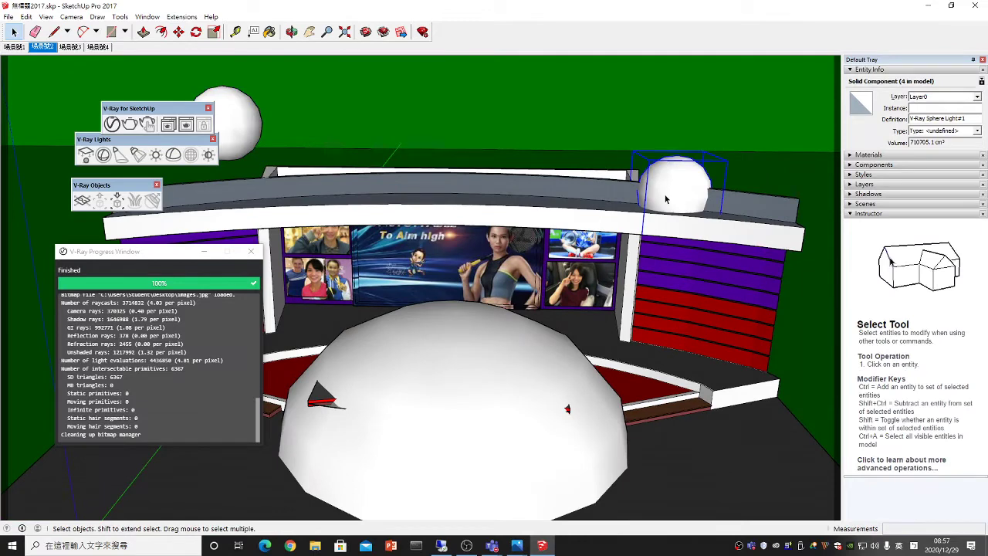
pyautogui.press('m')
pyautogui.click(666, 199)
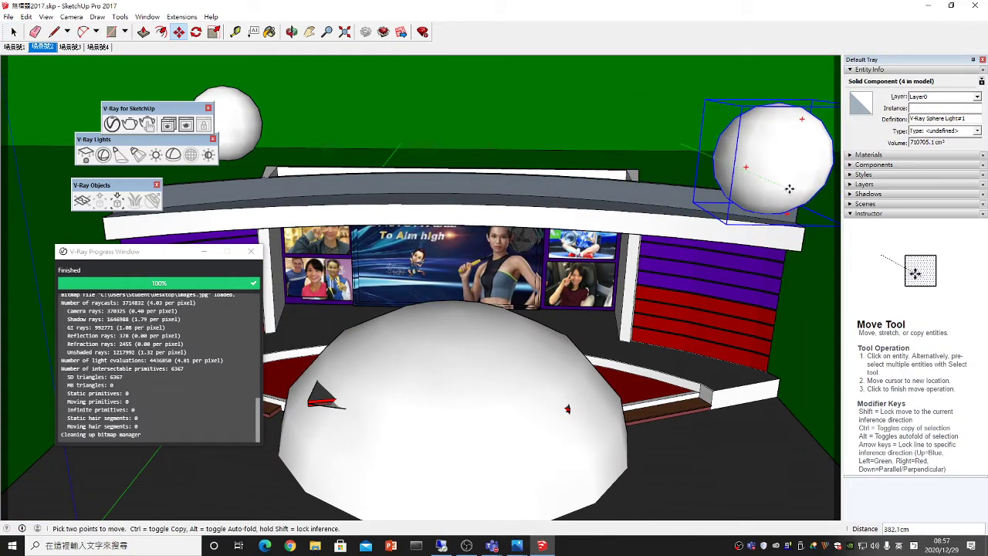
pyautogui.moveTo(789, 189); pyautogui.dragTo(547, 280, button='middle')
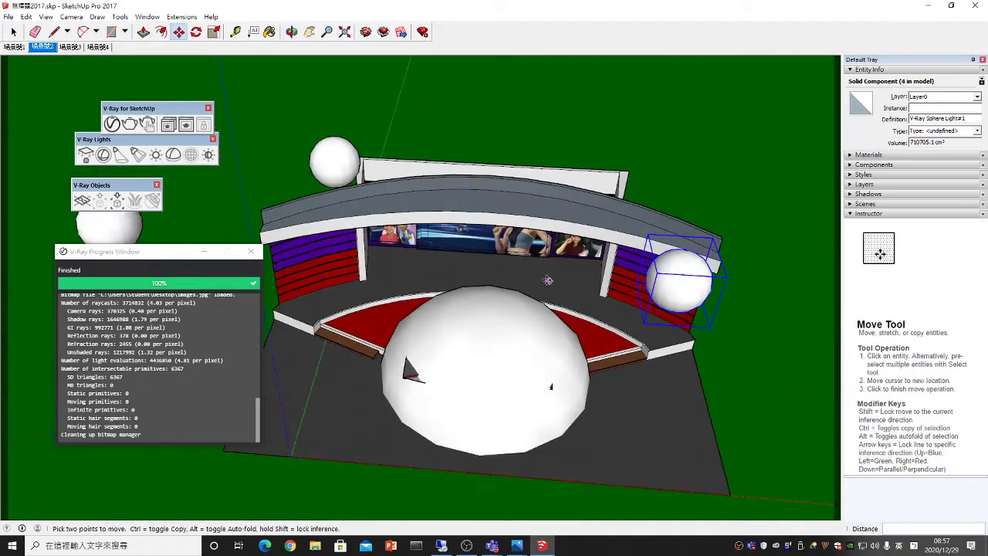
pyautogui.press('space')
pyautogui.click(344, 176)
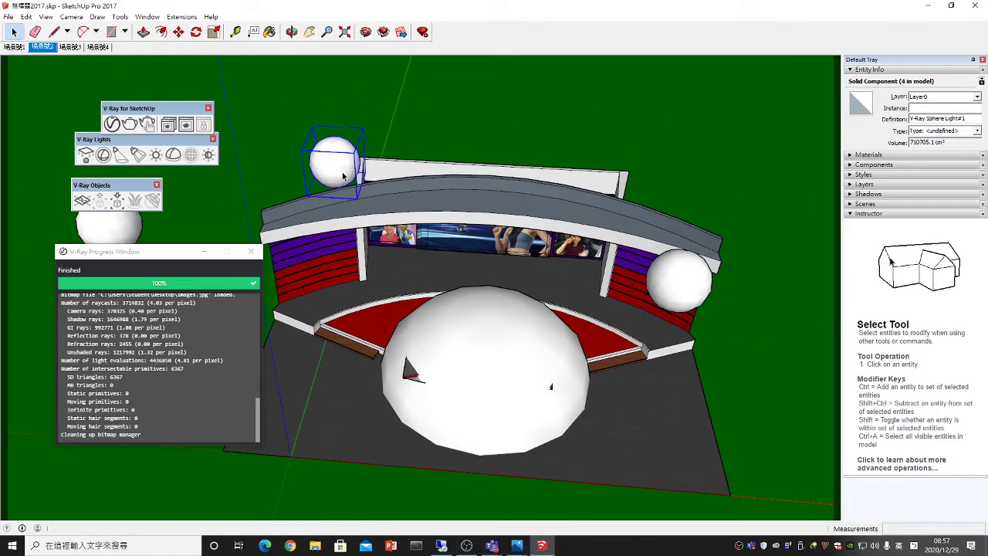
pyautogui.press('m')
pyautogui.click(343, 177)
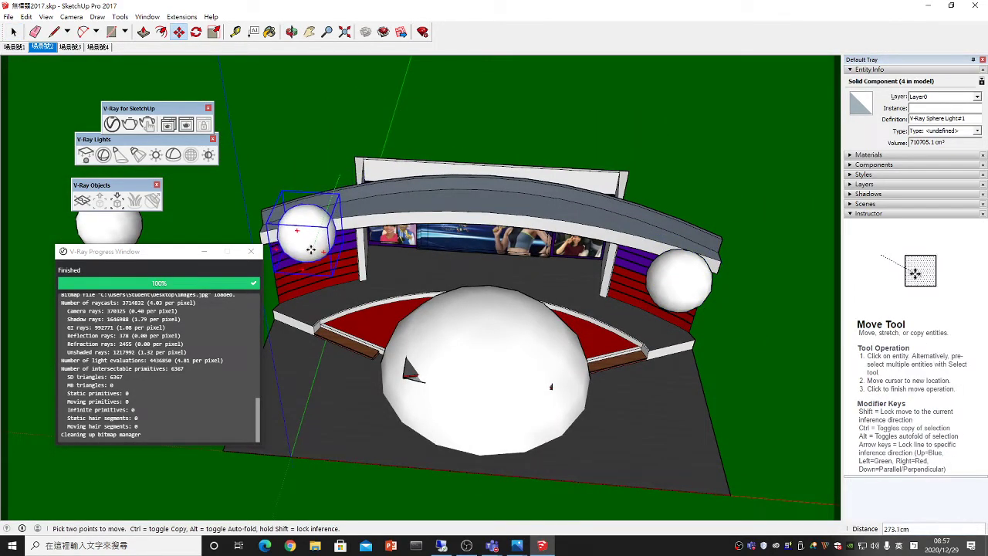
pyautogui.press('space')
pyautogui.click(53, 47)
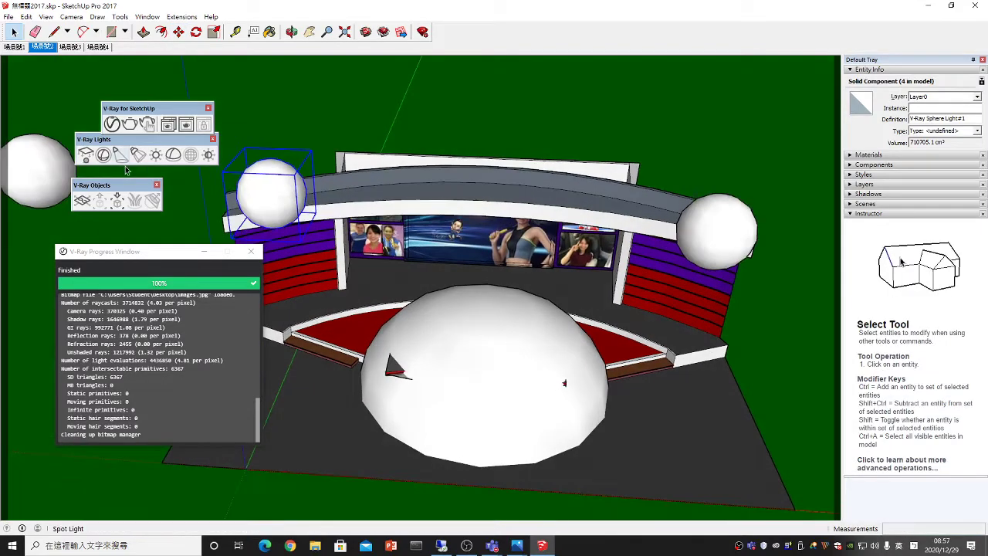
# Set V-Ray Sphere Light#1's intensity to 150 in the V-Ray light settings
pyautogui.click(112, 124)
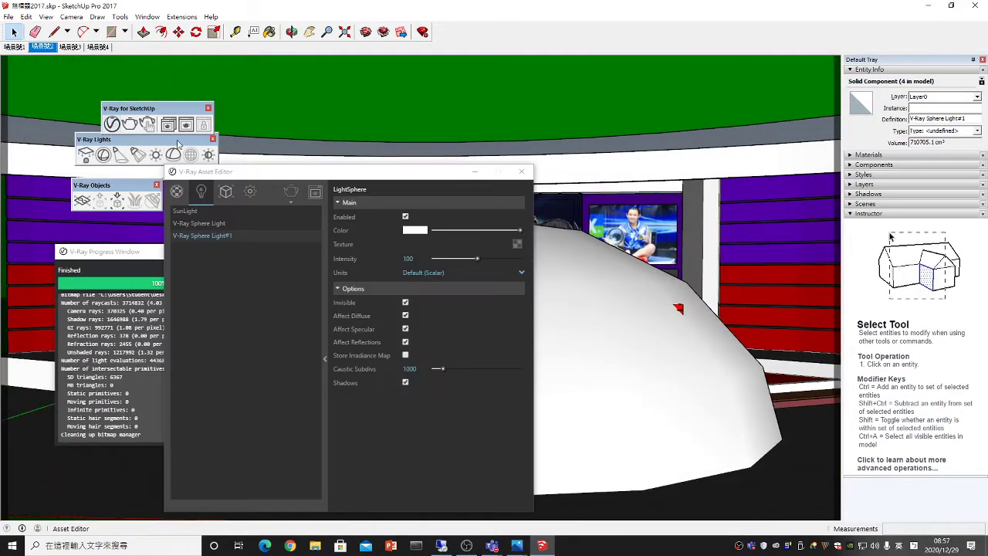
pyautogui.click(245, 224)
pyautogui.click(230, 233)
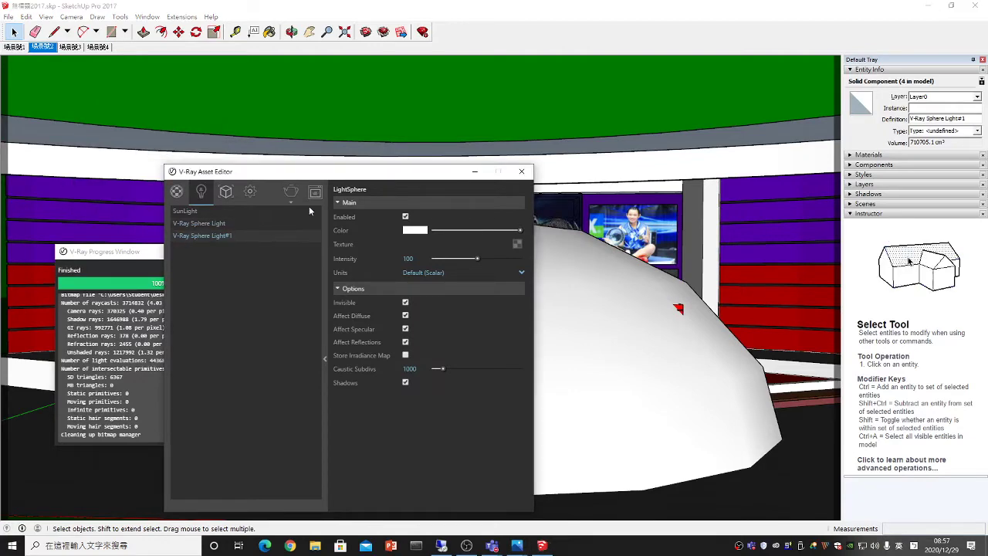
pyautogui.moveTo(618, 263)
pyautogui.mouseDown(button='middle')
pyautogui.moveTo(647, 275)
pyautogui.moveTo(635, 262)
pyautogui.mouseUp(button='middle')
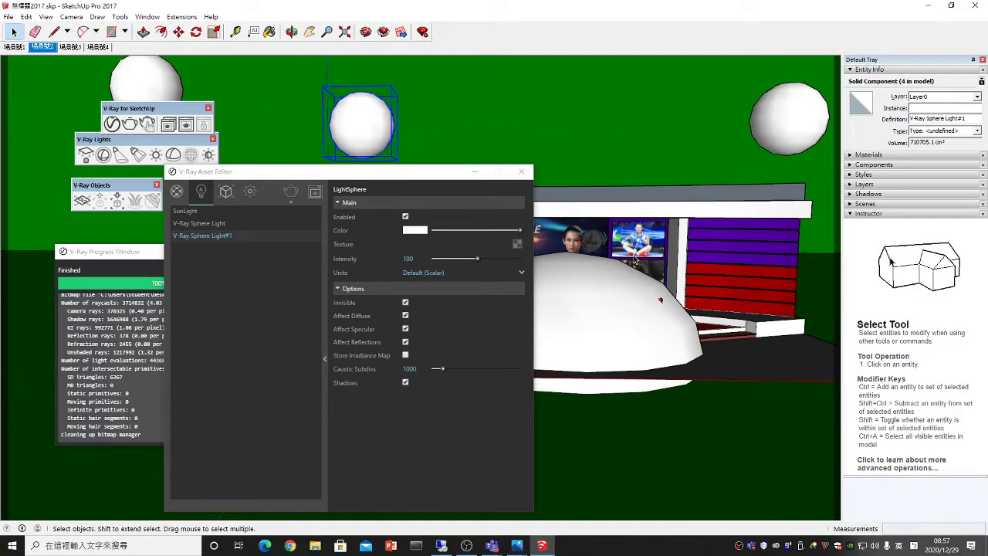
pyautogui.click(247, 221)
pyautogui.click(353, 135)
pyautogui.click(403, 260)
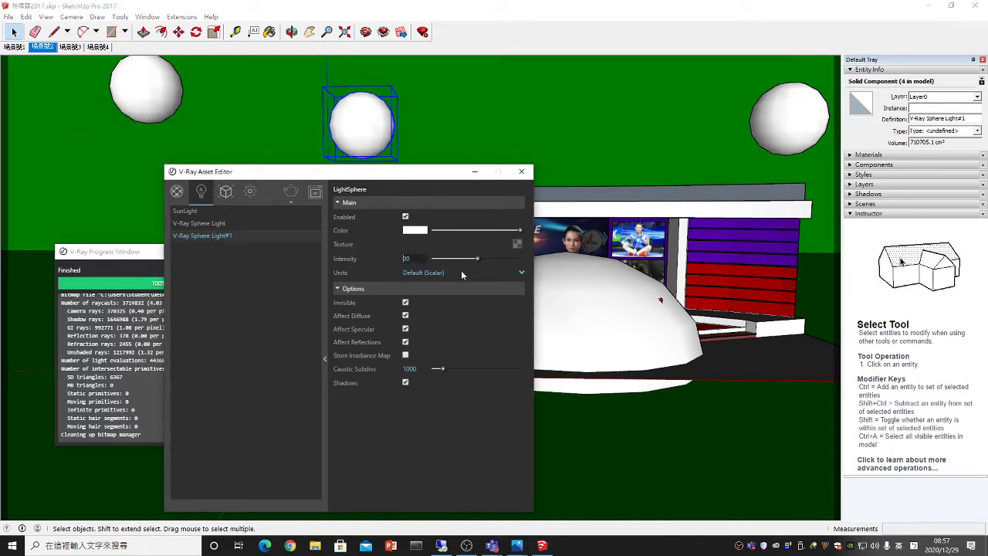
pyautogui.write('150')
pyautogui.press('Return')
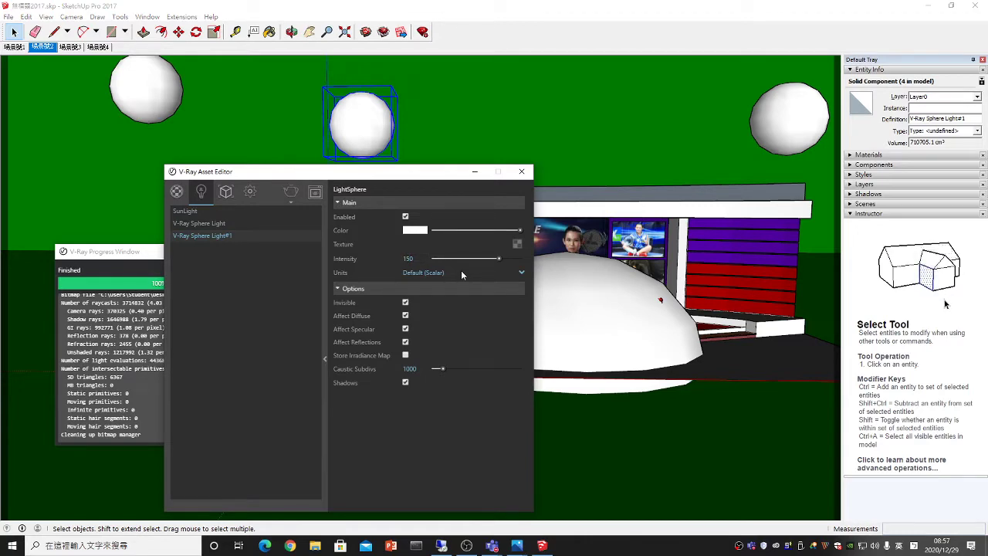
# From the scene 2 view, raise V-Ray Sphere Light's intensity to 120 and start a new render
pyautogui.click(42, 47)
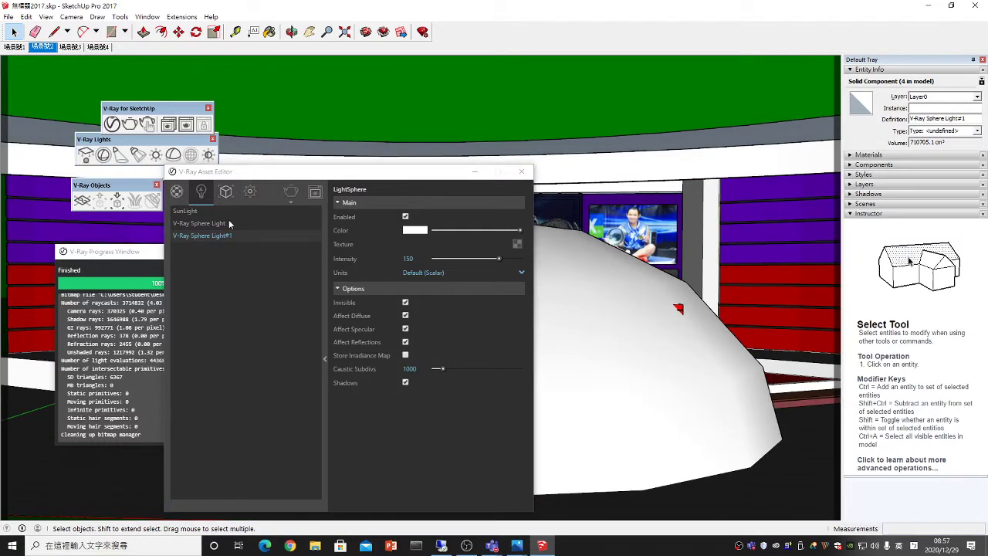
pyautogui.click(229, 224)
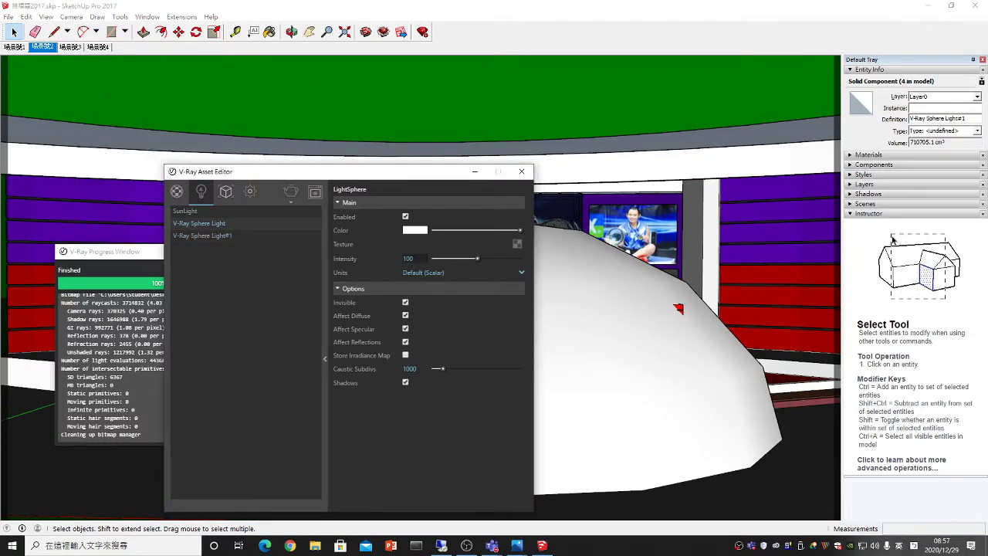
pyautogui.moveTo(477, 259); pyautogui.dragTo(486, 258)
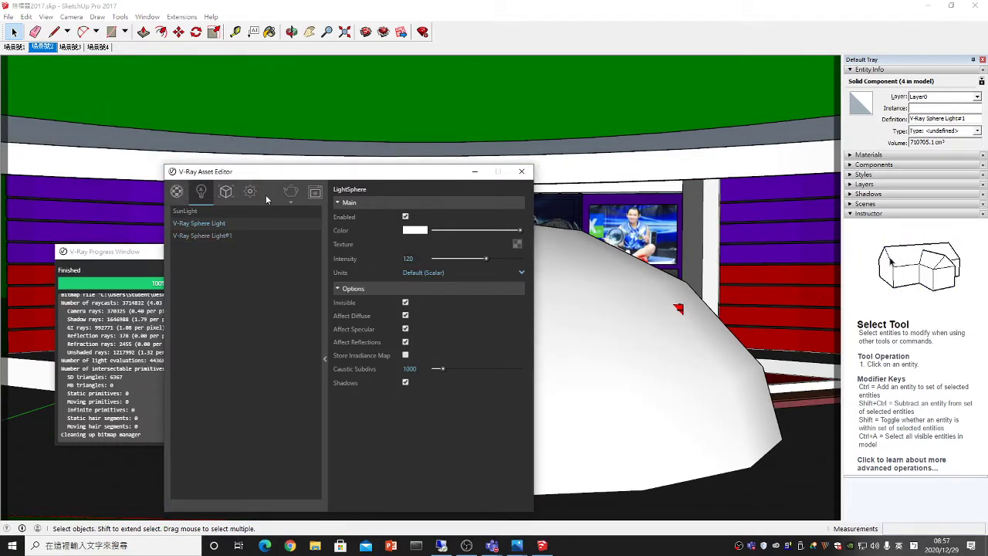
pyautogui.click(289, 193)
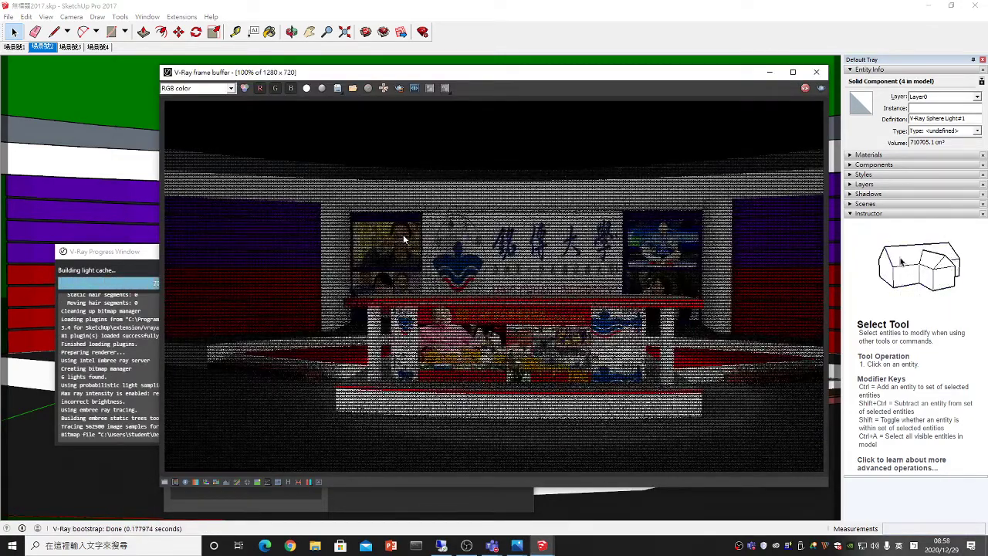
# Close the render window and draw a V-Ray Rectangle Light along the studio's upper header, then select it
pyautogui.click(820, 73)
pyautogui.moveTo(419, 162)
pyautogui.mouseDown(button='middle')
pyautogui.moveTo(424, 276)
pyautogui.moveTo(498, 107)
pyautogui.moveTo(286, 101)
pyautogui.mouseUp(button='middle')
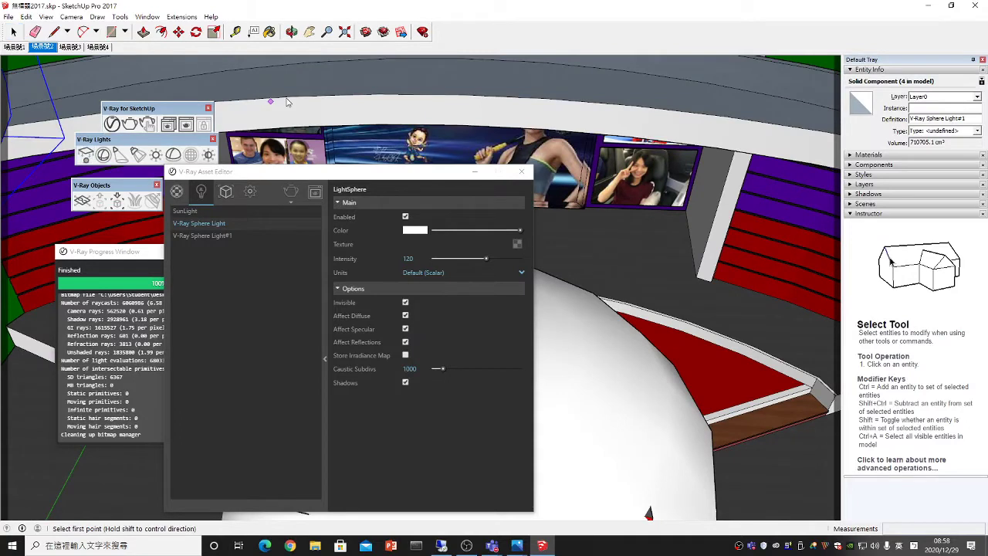
pyautogui.click(241, 76)
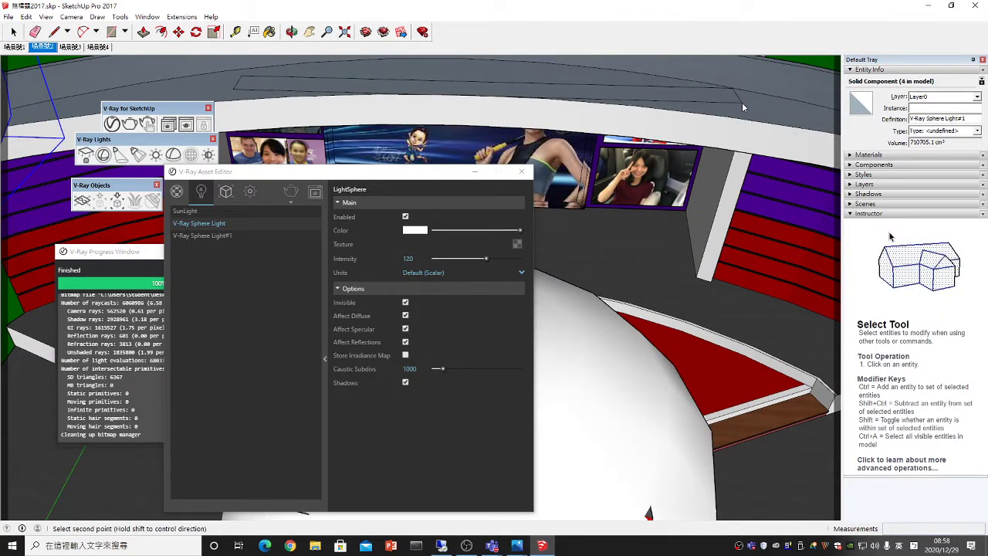
pyautogui.click(717, 99)
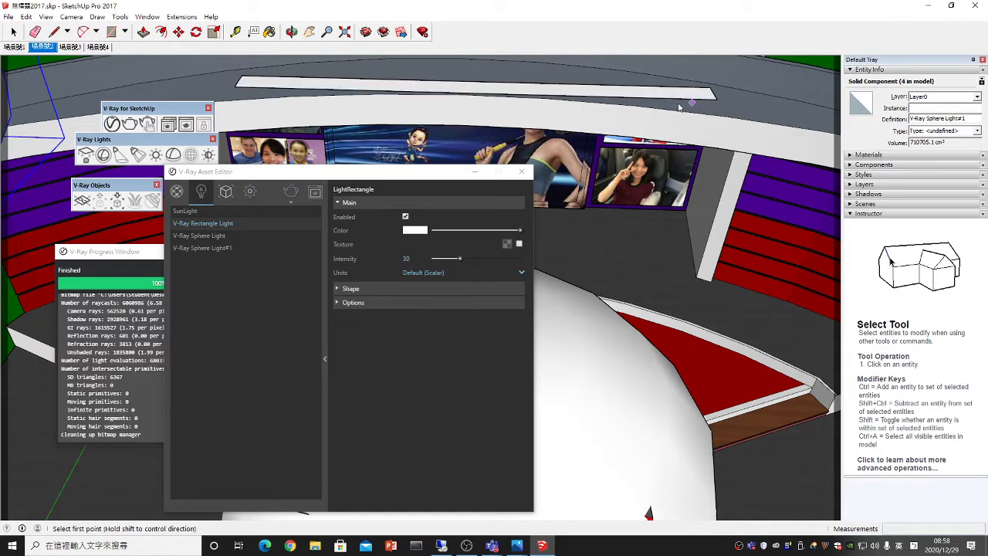
pyautogui.press('space')
pyautogui.click(452, 98)
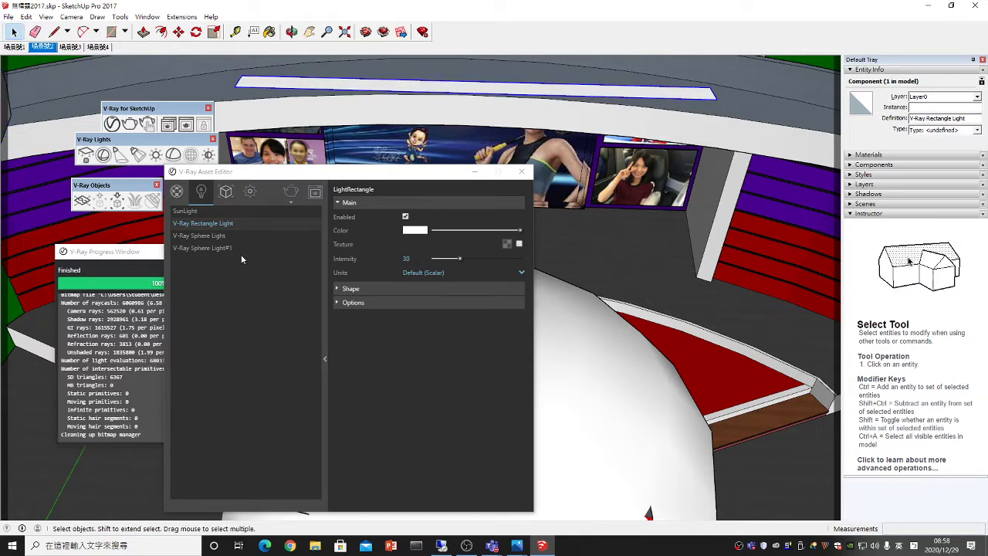
# Make the Rectangle Light an Ellipse shape that is Invisible and Double Sided
pyautogui.click(341, 289)
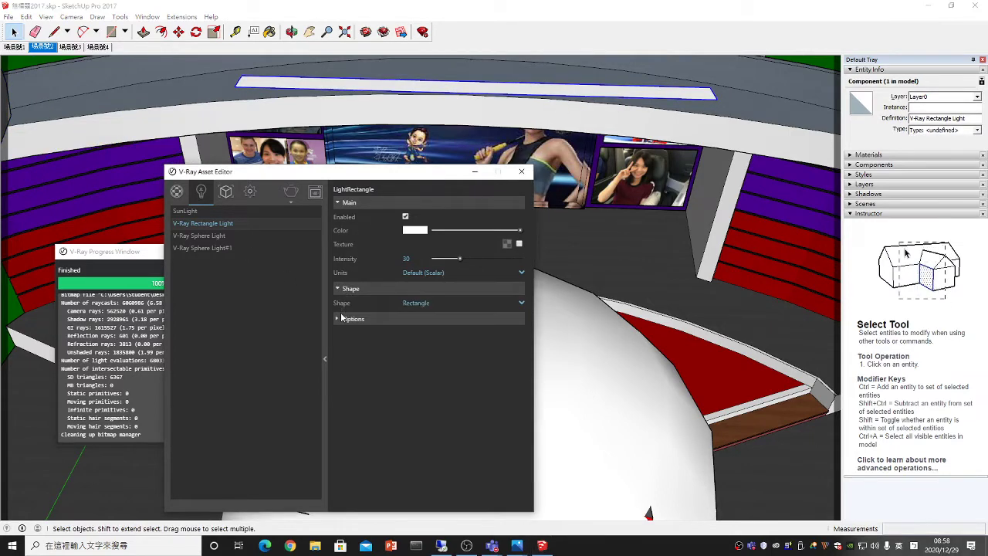
pyautogui.click(342, 318)
pyautogui.click(454, 307)
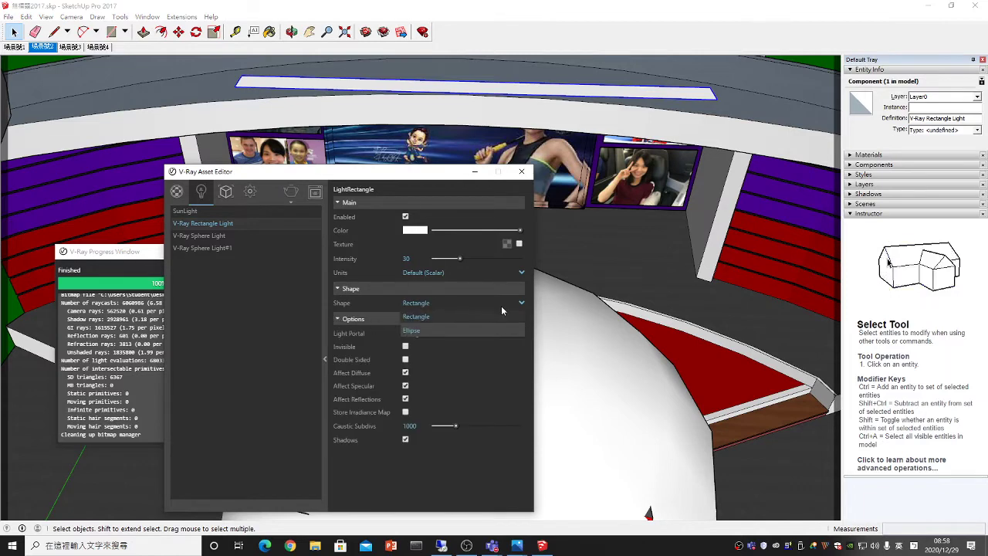
pyautogui.click(440, 329)
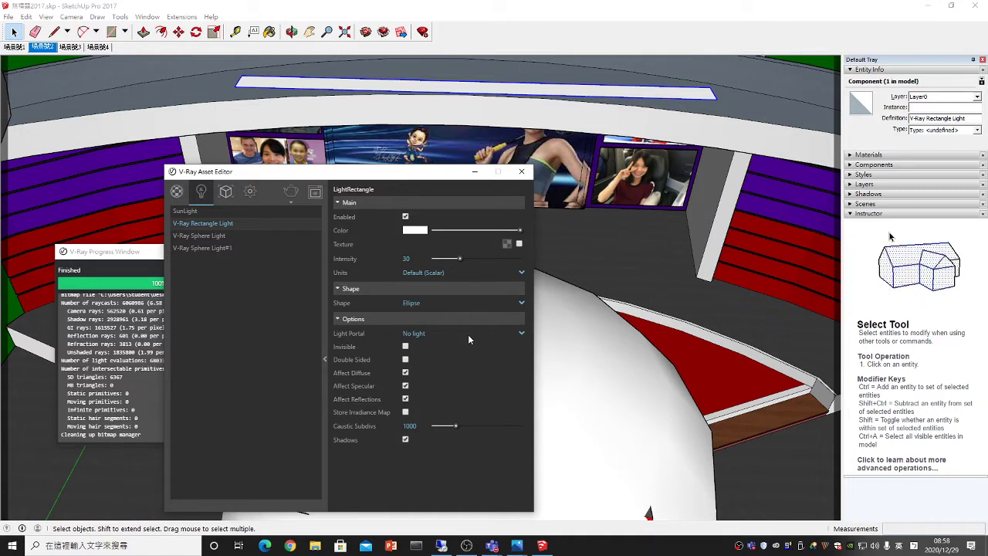
pyautogui.click(405, 346)
pyautogui.click(405, 360)
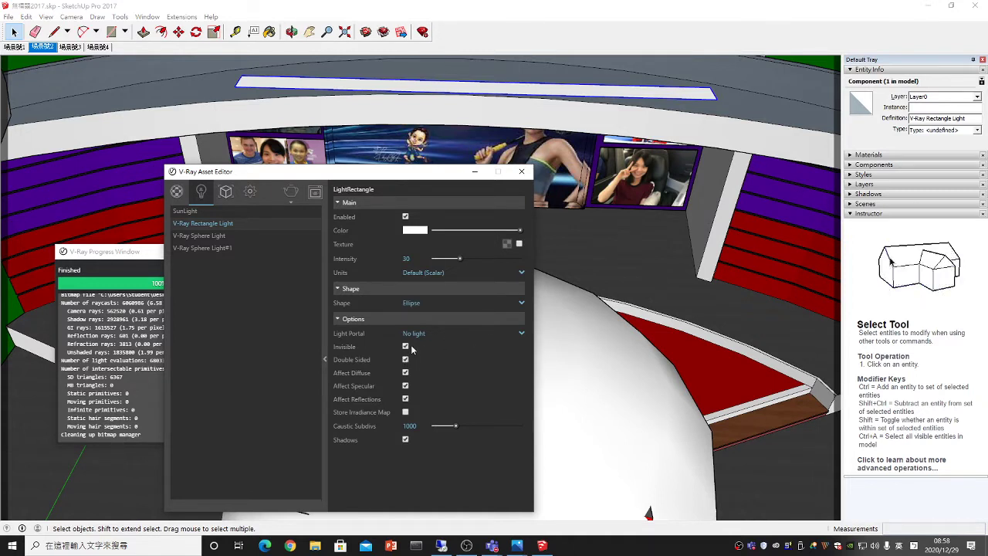
# Set the Rectangle Light's intensity to 200, return to scene 2, and render with V-Ray
pyautogui.doubleClick(414, 260)
pyautogui.press('BackSpace')
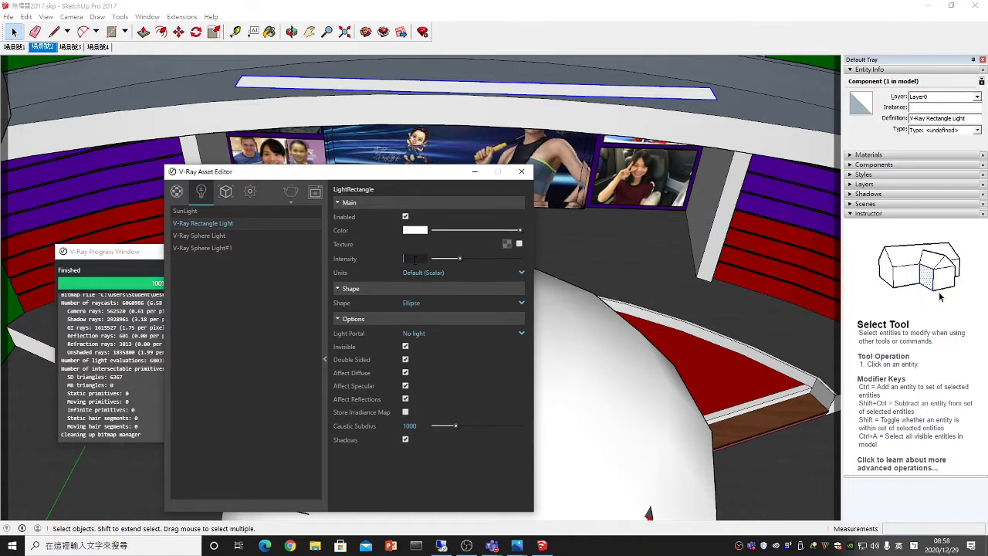
pyautogui.write('200')
pyautogui.click(42, 47)
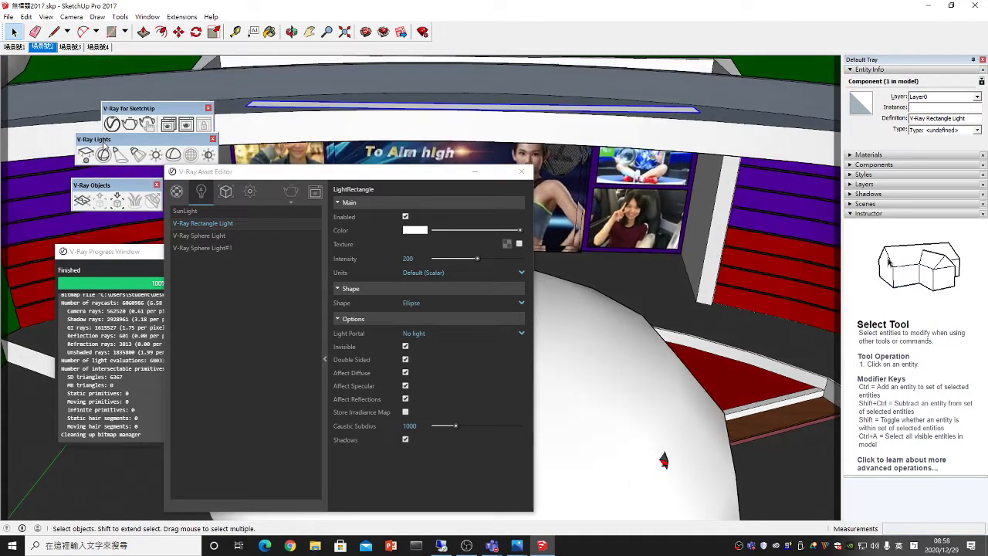
pyautogui.click(129, 124)
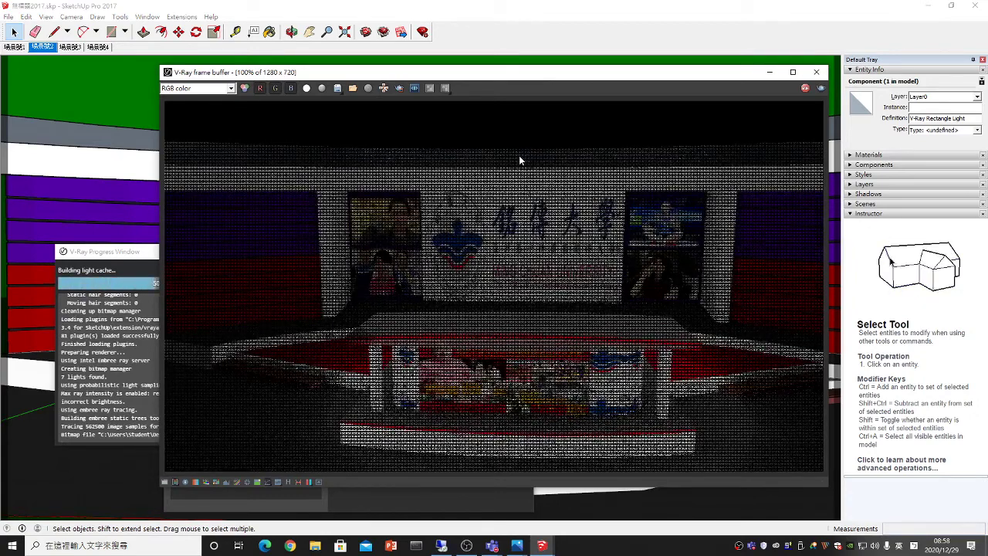
# Close the finished render preview and zoom out to an overview of the whole stage
pyautogui.click(820, 73)
pyautogui.moveTo(600, 115); pyautogui.dragTo(589, 249, button='middle')
pyautogui.scroll(-3, 586, 253)
# Copy the sphere light beside the set and place the pasted copy on top of the set
pyautogui.click(589, 250)
pyautogui.hotkey('ctrl', 'c')
pyautogui.hotkey('ctrl', 'v')
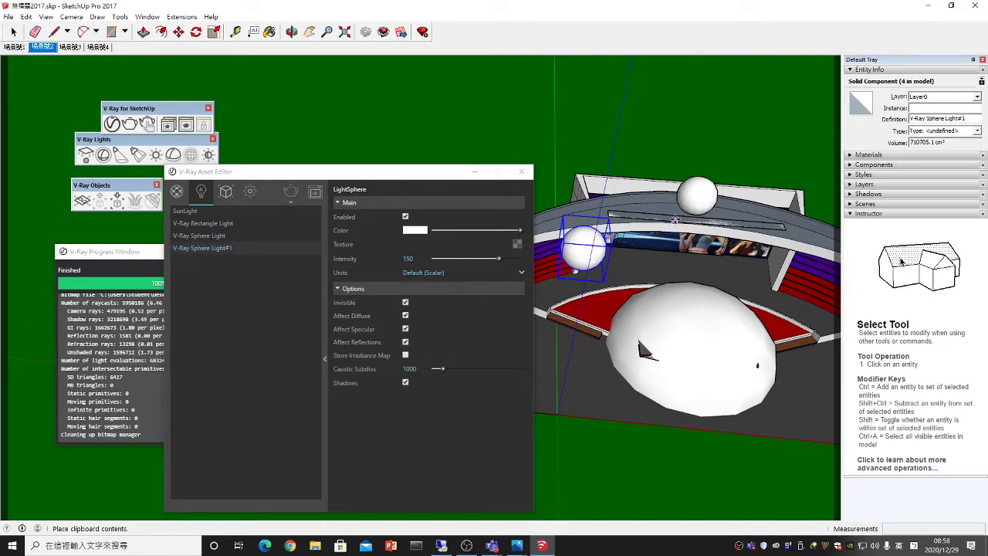
pyautogui.moveTo(674, 220); pyautogui.dragTo(683, 236, button='middle')
pyautogui.click(683, 235)
pyautogui.press('space')
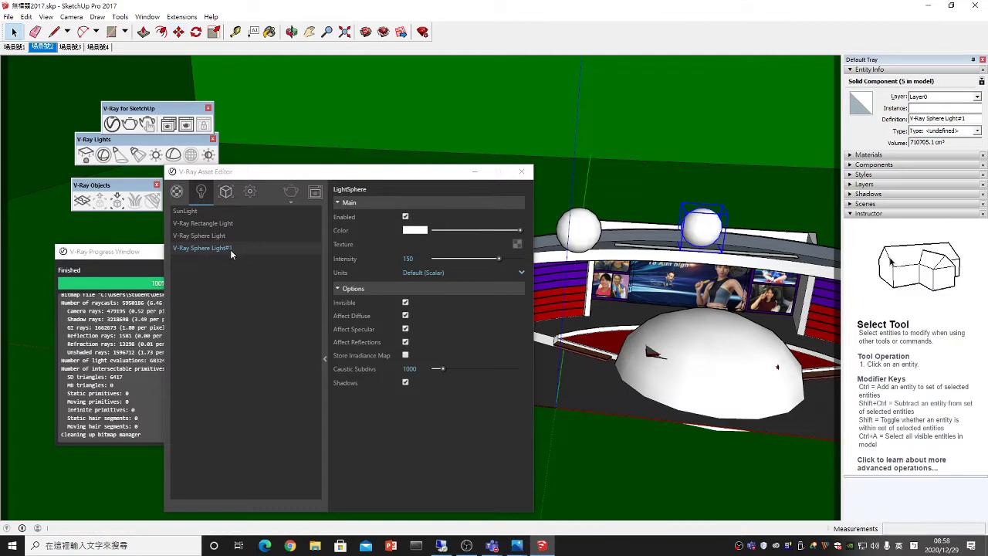
# Set V-Ray Sphere Light#1's intensity to 200, then return to the scene 2 view
pyautogui.click(255, 248)
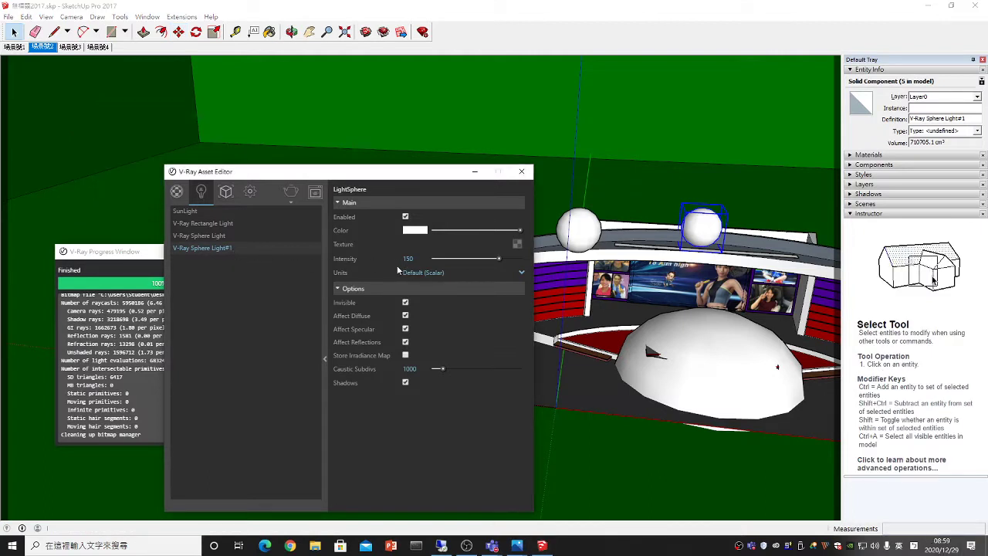
pyautogui.click(428, 260)
pyautogui.press('BackSpace')
pyautogui.press('BackSpace')
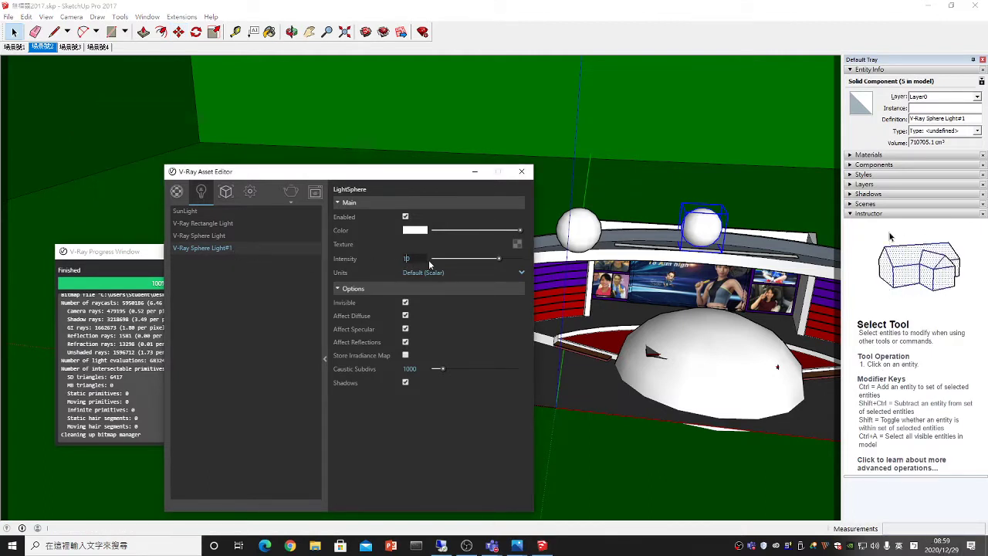
pyautogui.write('200')
pyautogui.press('Return')
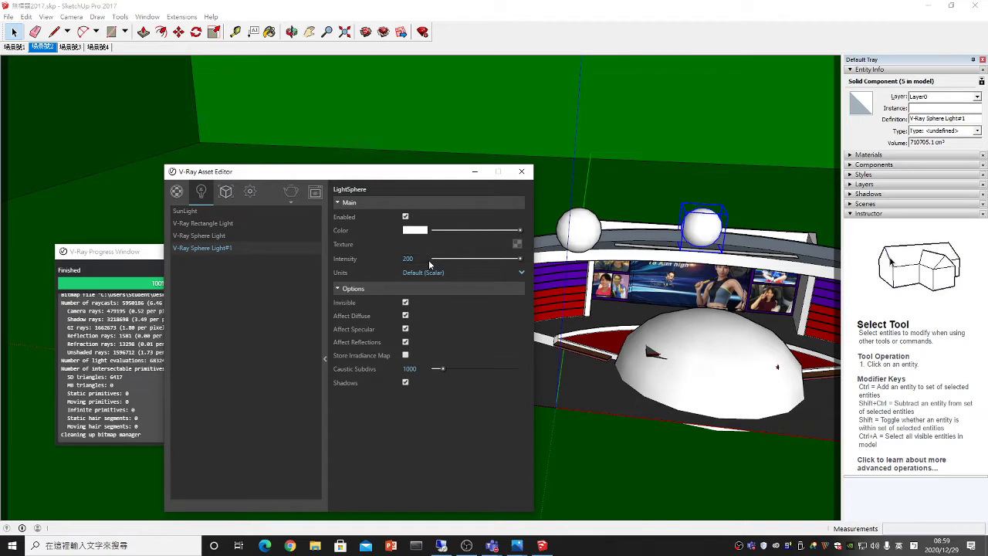
pyautogui.click(258, 224)
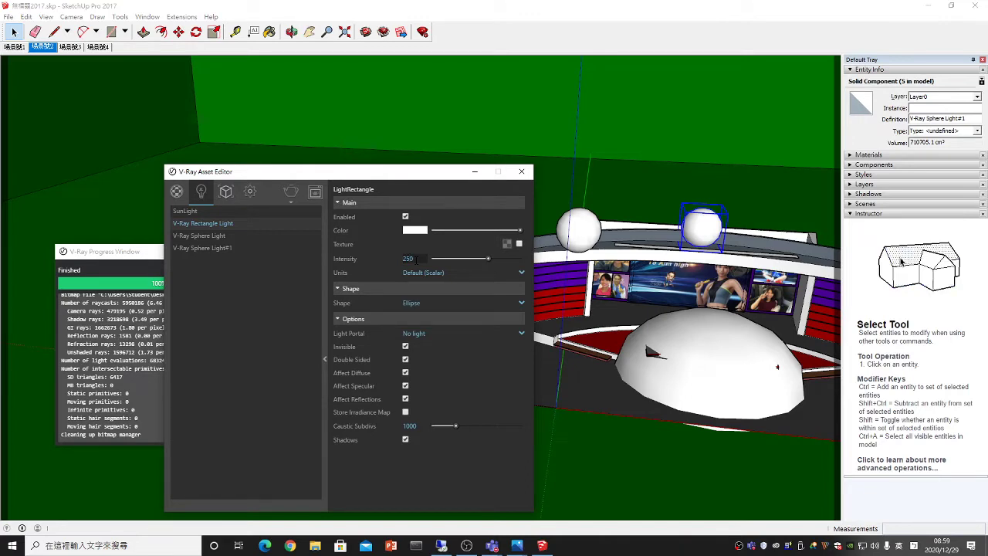
pyautogui.click(43, 46)
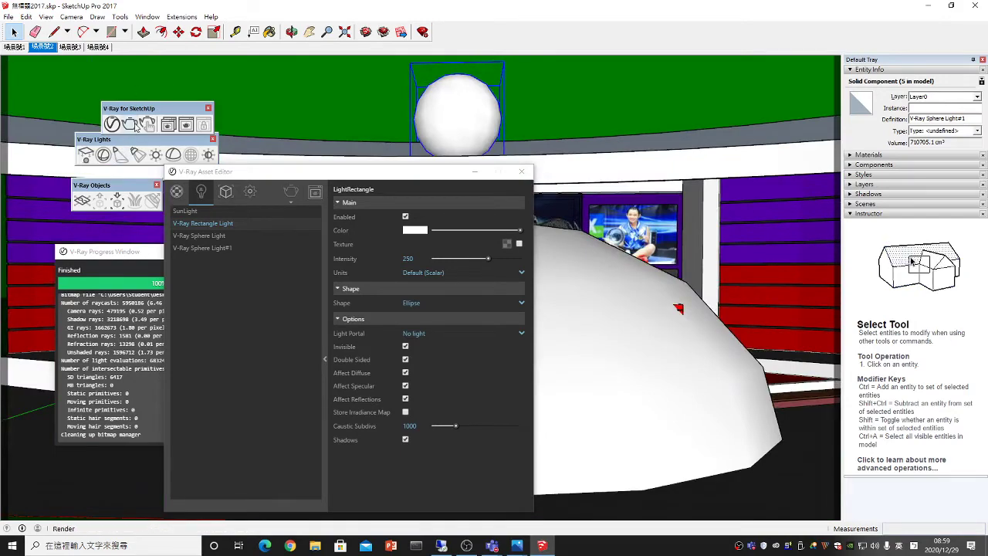
pyautogui.click(136, 126)
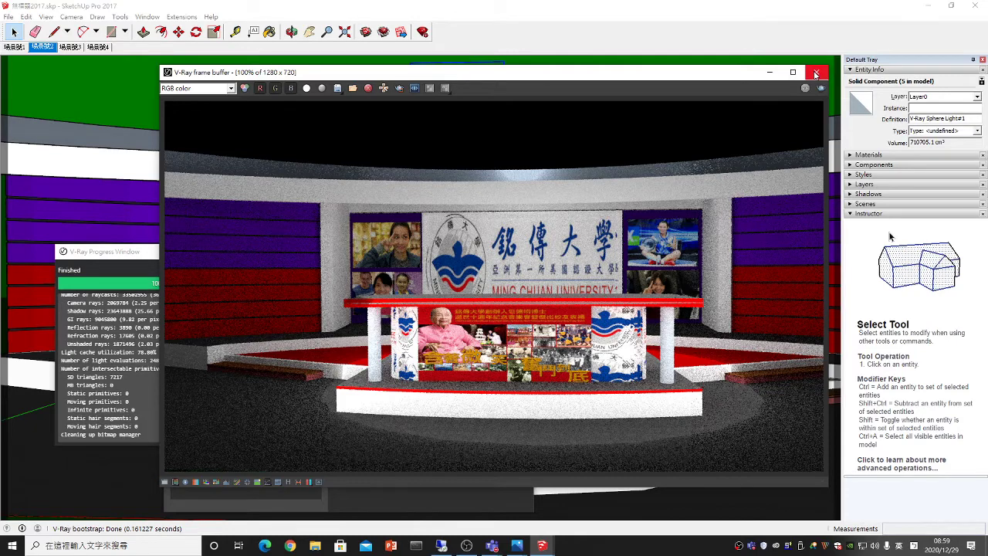
pyautogui.click(816, 72)
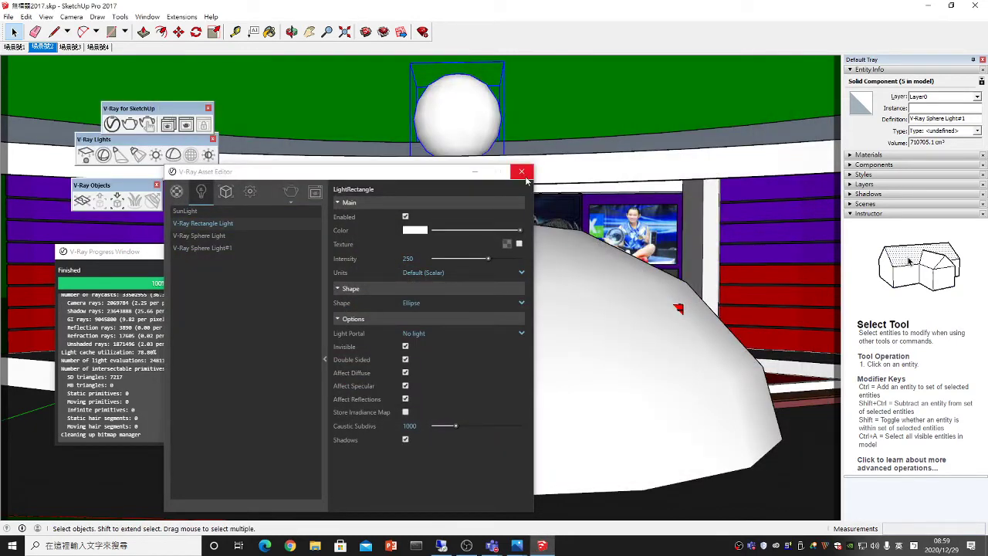
# Close the light settings and scale up the dome-shaped sphere light from its corner grip
pyautogui.click(522, 172)
pyautogui.moveTo(522, 178); pyautogui.dragTo(479, 311, button='middle')
pyautogui.scroll(-4, 479, 311)
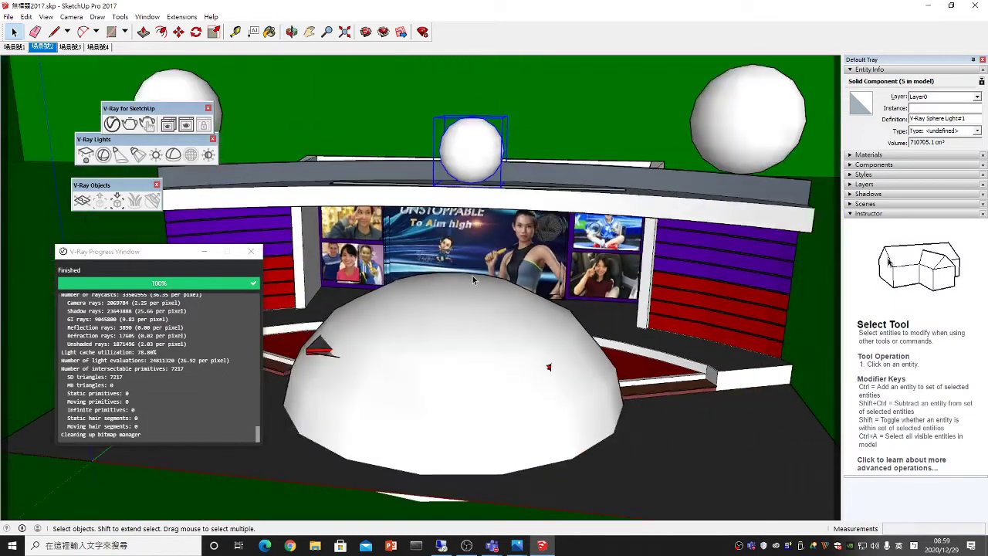
pyautogui.click(475, 317)
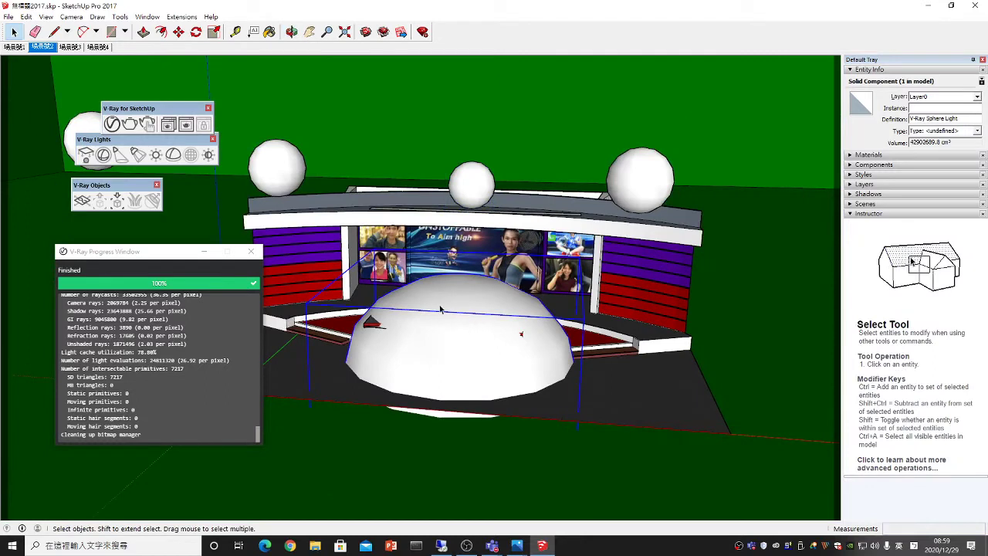
pyautogui.press('s')
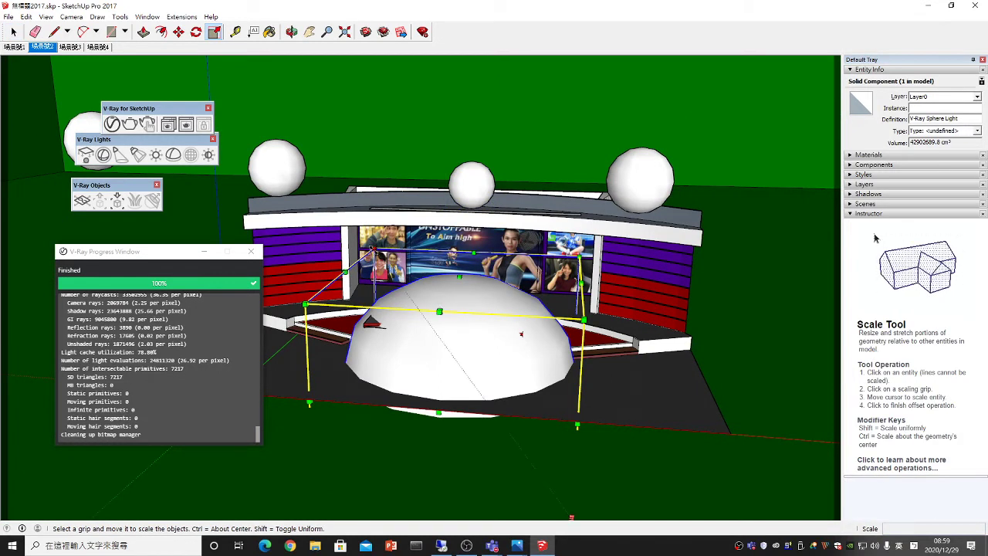
pyautogui.click(579, 256)
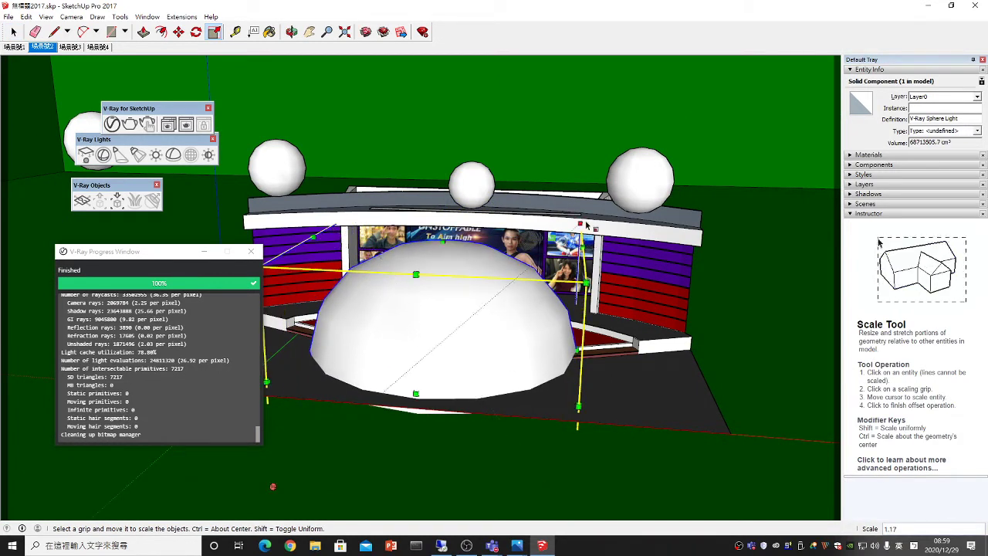
pyautogui.click(313, 373)
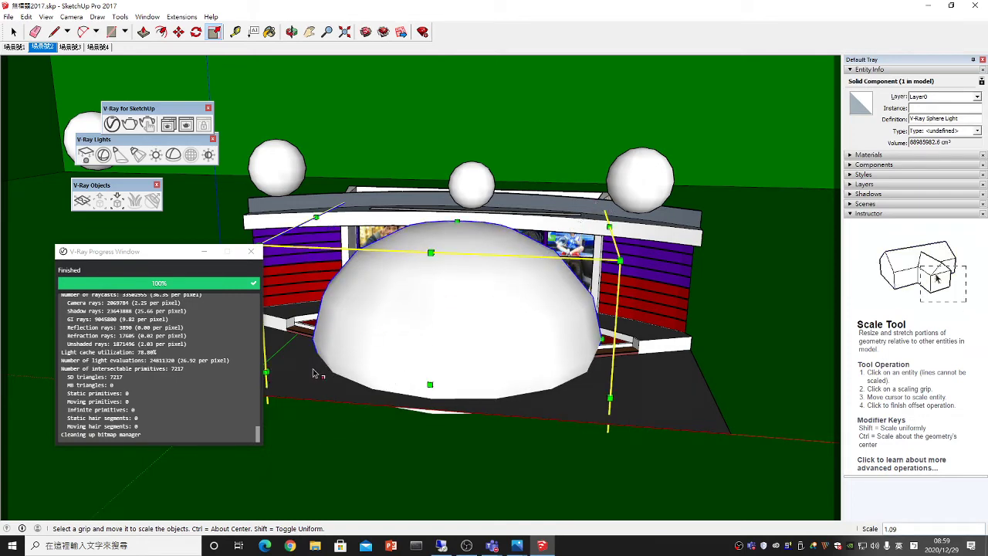
# Inspect the enlarged dome, deselect it, and return to the scene 2 view
pyautogui.scroll(-2, 313, 374)
pyautogui.moveTo(313, 373); pyautogui.dragTo(282, 404, button='middle')
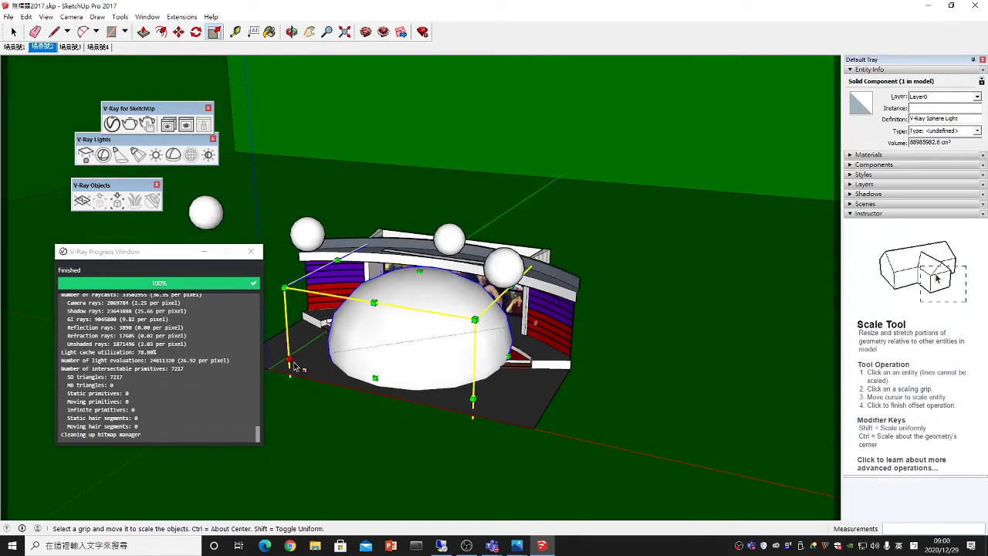
pyautogui.moveTo(327, 357); pyautogui.dragTo(446, 330, button='middle')
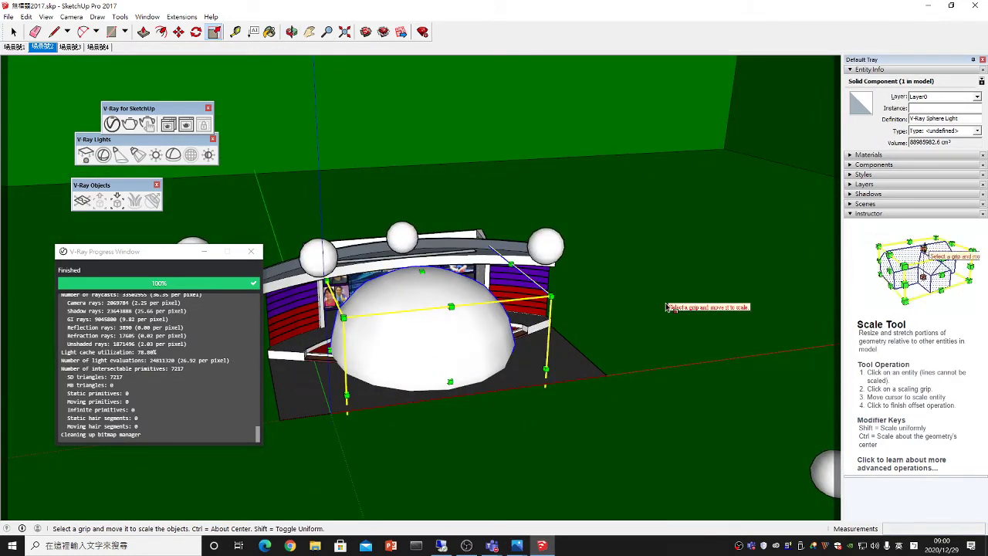
pyautogui.press('space')
pyautogui.click(464, 160)
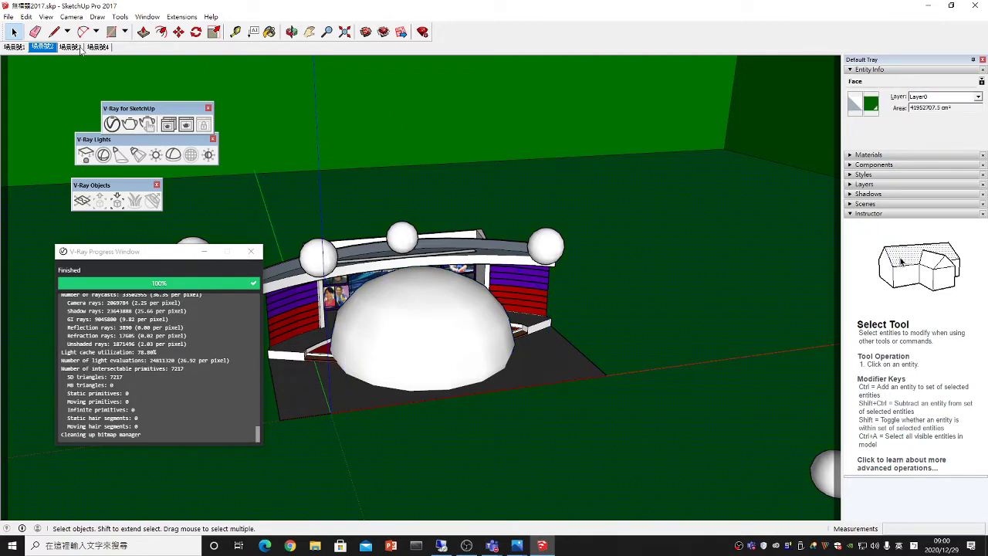
pyautogui.click(42, 47)
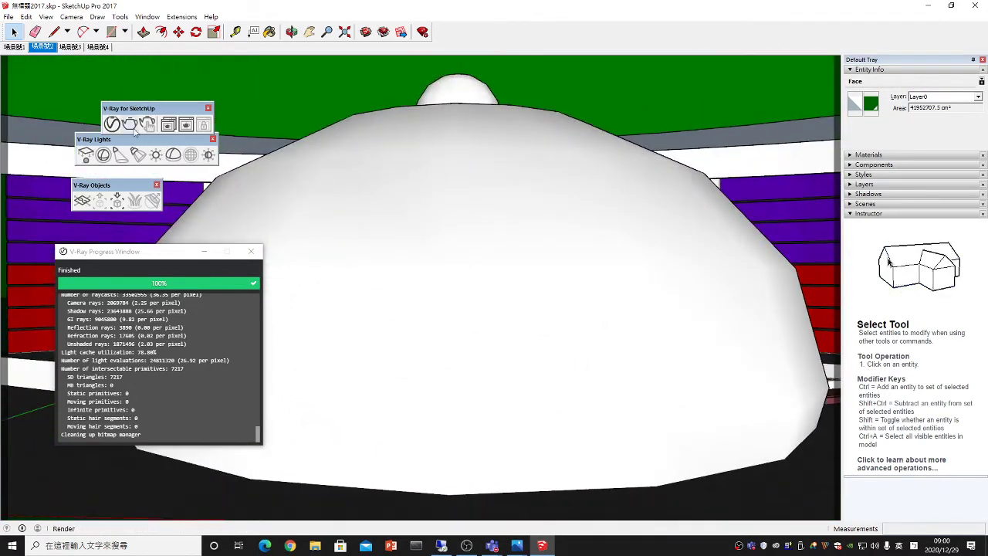
# Review the Rectangle Light, Sphere Light, Sphere Light#1 and SunLight settings in the V-Ray Asset Editor
pyautogui.click(112, 123)
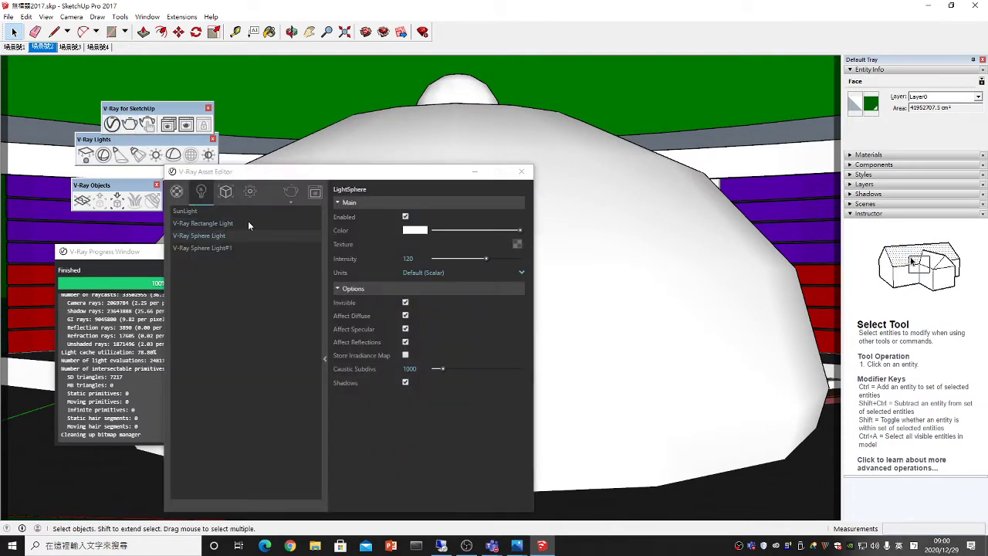
pyautogui.click(219, 224)
pyautogui.click(224, 236)
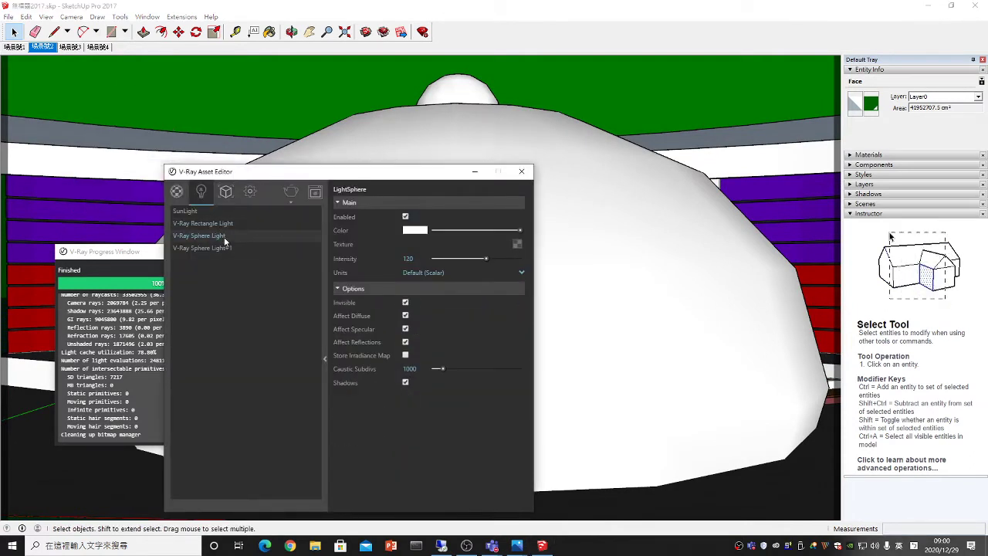
pyautogui.click(228, 247)
pyautogui.click(228, 214)
pyautogui.click(229, 224)
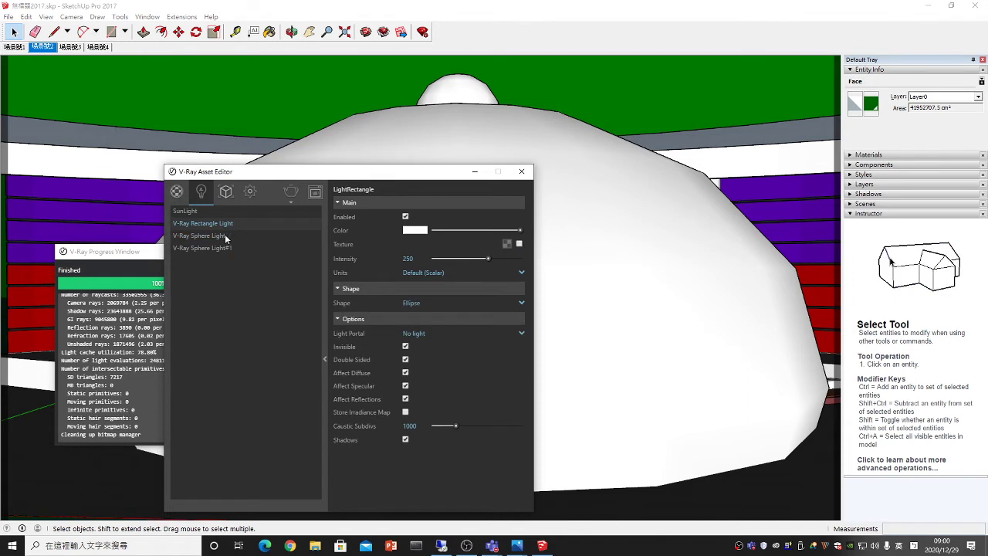
# Change V-Ray Sphere Light's intensity from 120 to 150, then check the other lights
pyautogui.click(225, 235)
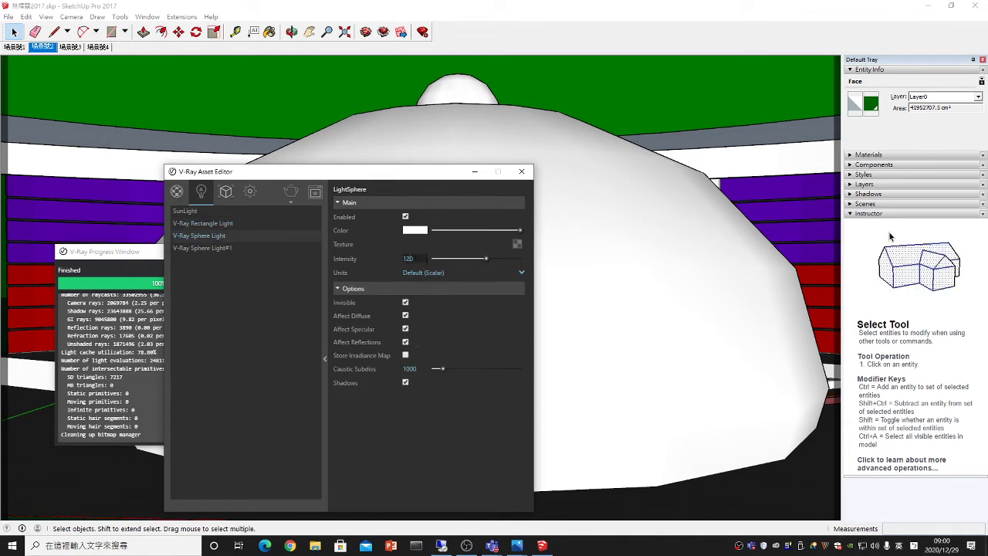
pyautogui.press('BackSpace')
pyautogui.press('BackSpace')
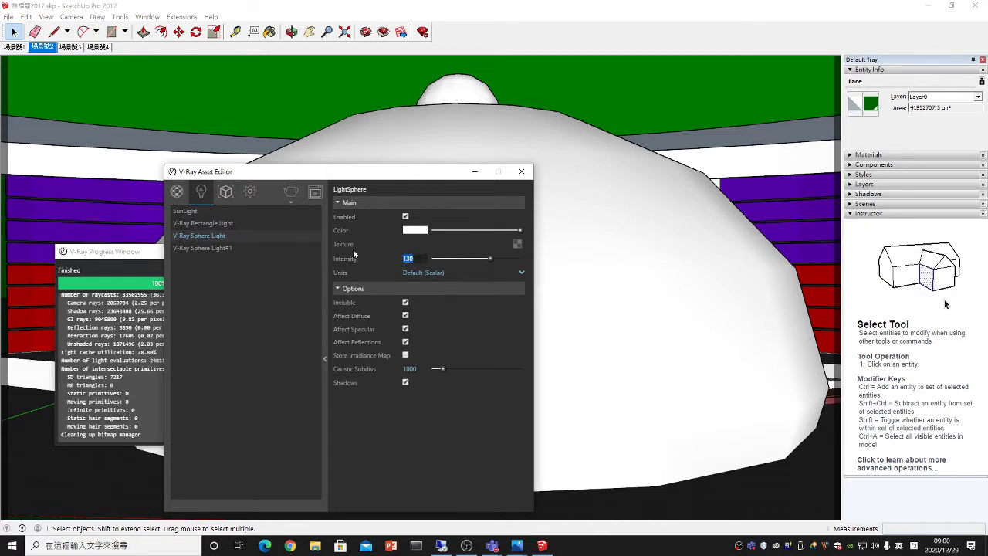
pyautogui.write('0')
pyautogui.press('Return')
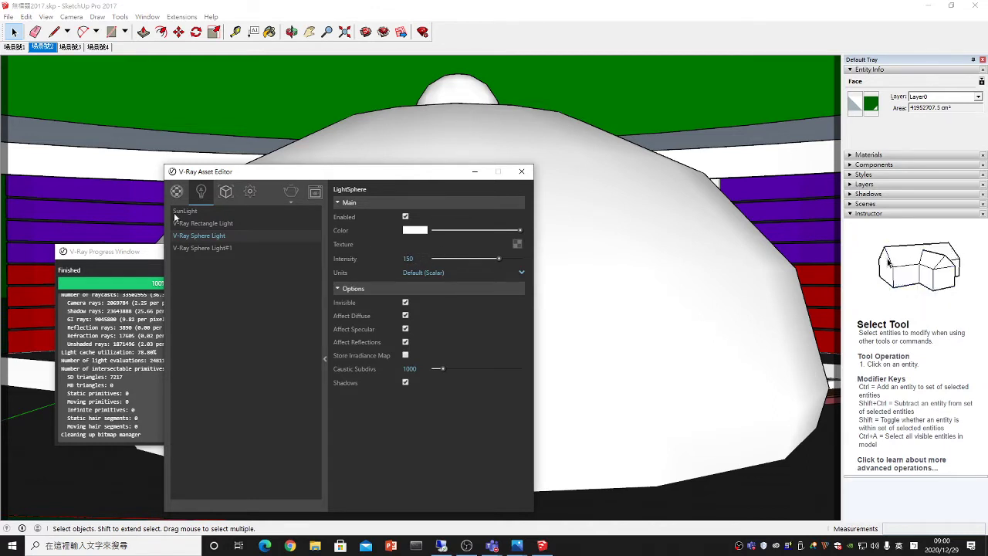
pyautogui.click(212, 248)
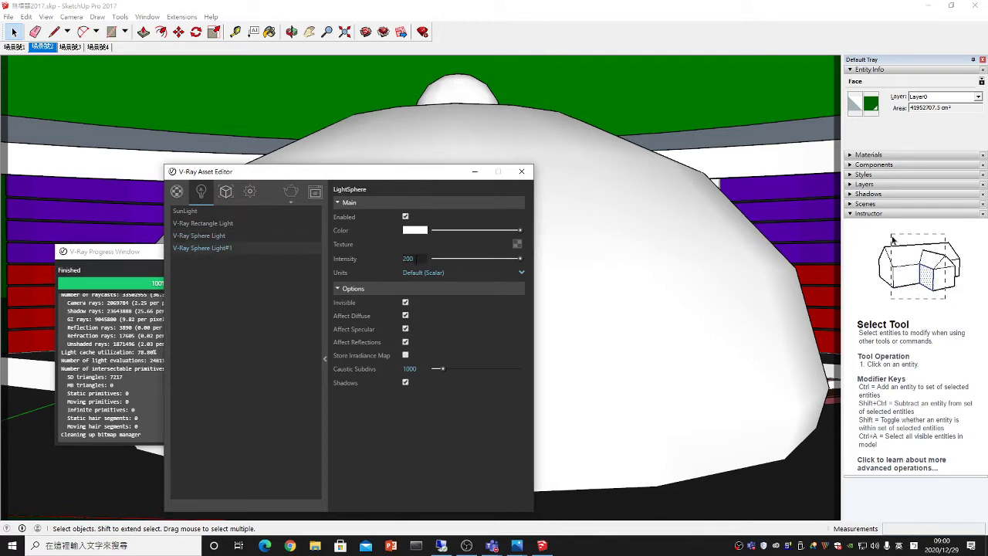
pyautogui.click(246, 236)
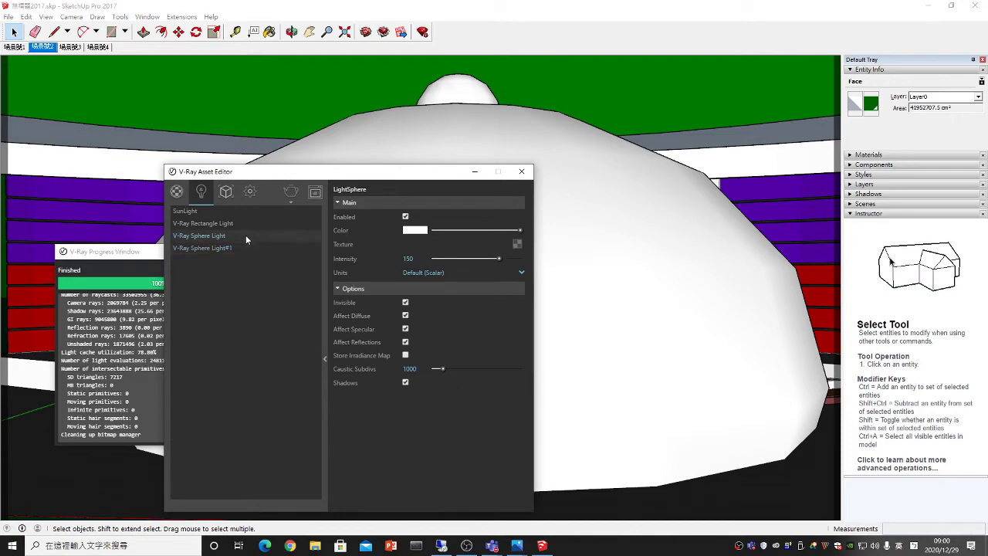
pyautogui.click(237, 225)
# Orbit around the dome and benches, close the light editor, and view the whole set
pyautogui.moveTo(432, 124); pyautogui.dragTo(394, 158, button='middle')
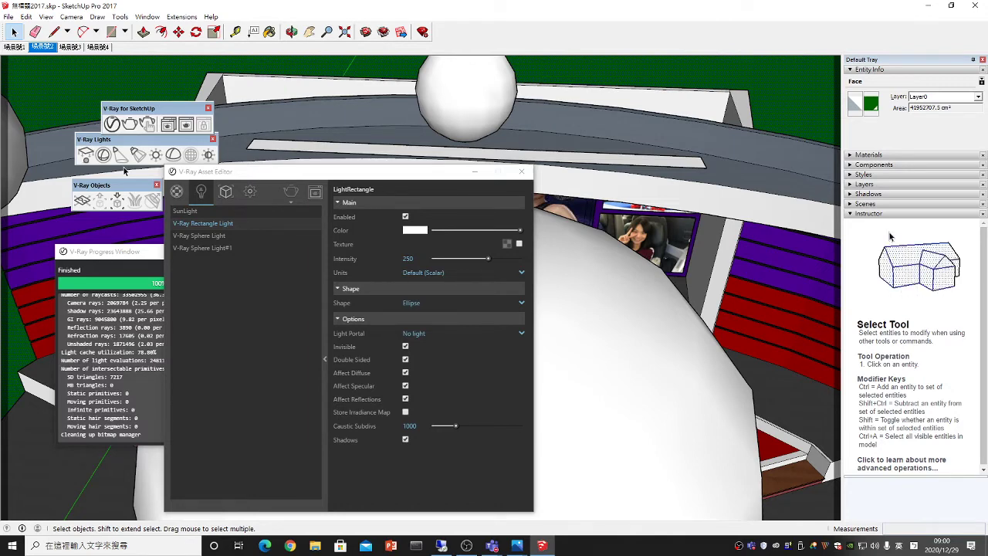
pyautogui.click(533, 265)
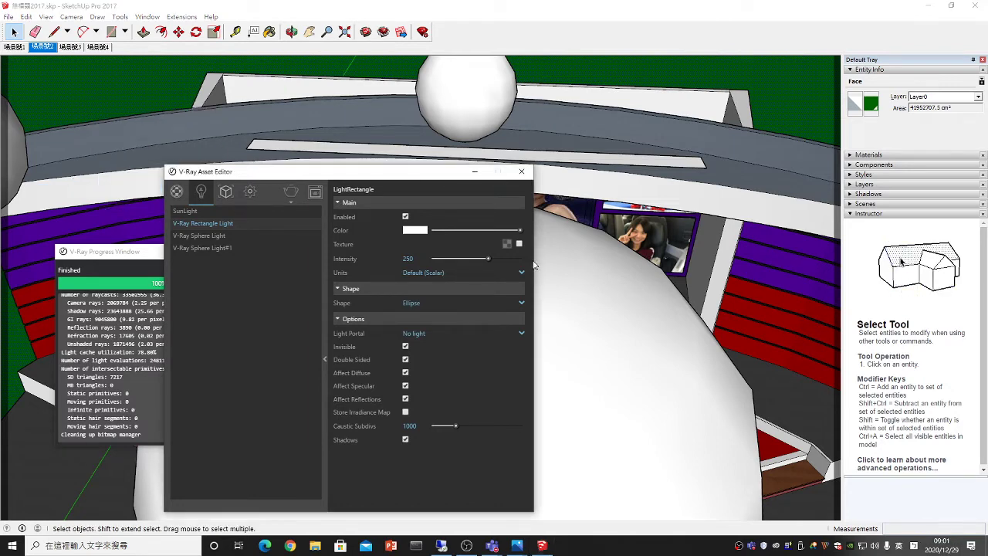
pyautogui.moveTo(585, 285); pyautogui.dragTo(595, 323, button='middle')
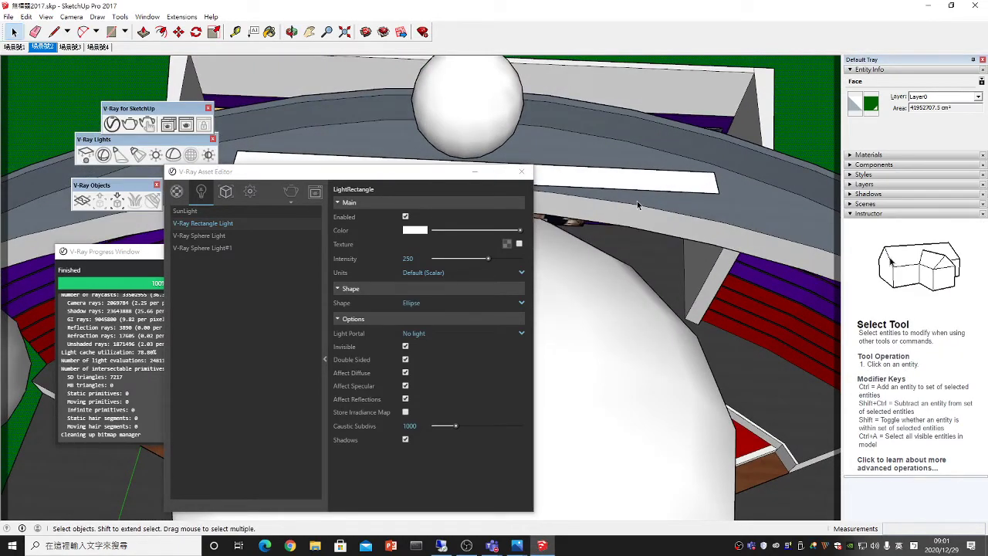
pyautogui.moveTo(662, 260); pyautogui.dragTo(252, 204, button='middle')
pyautogui.click(523, 171)
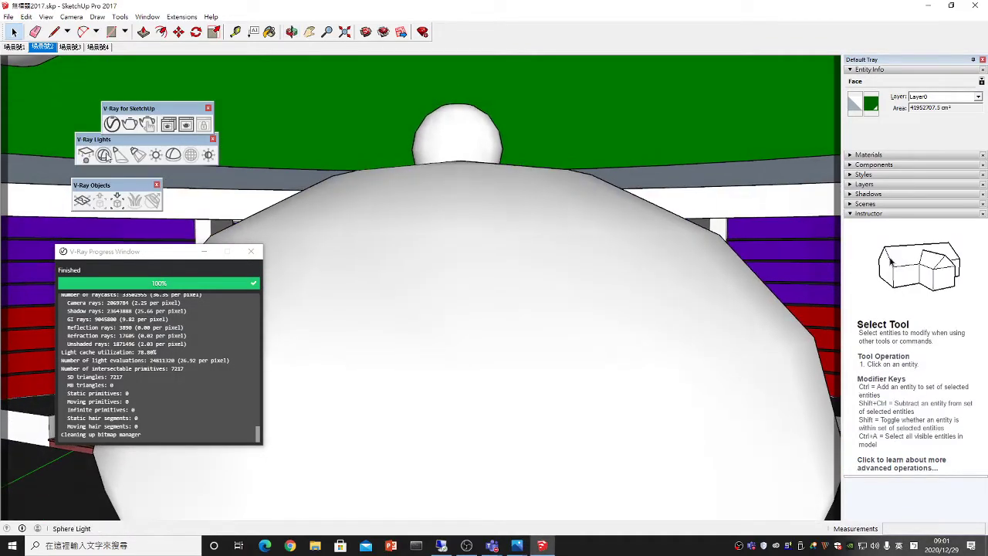
pyautogui.moveTo(433, 244); pyautogui.dragTo(523, 293, button='middle')
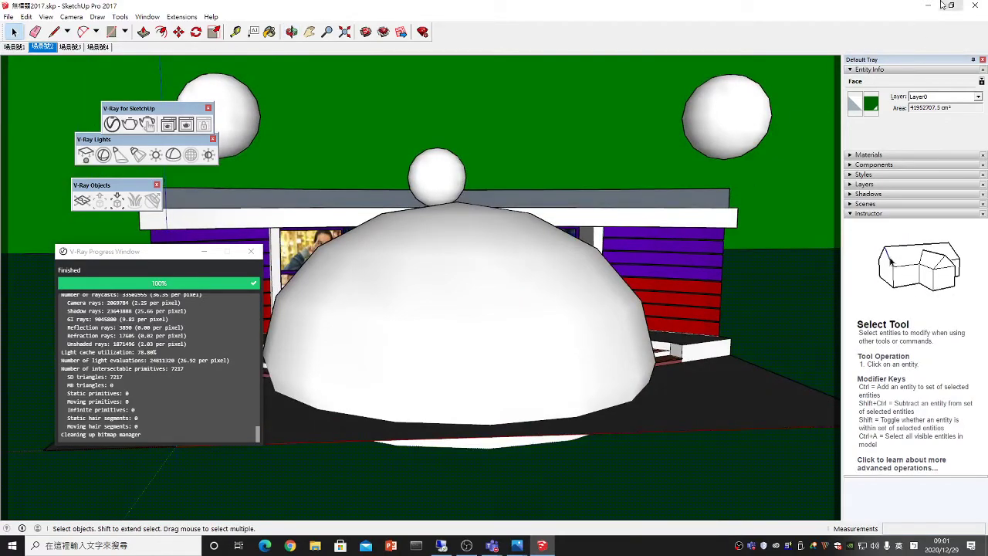
# Minimize SketchUp, center the Table.jpg viewer in Windows Photos, then close it
pyautogui.click(928, 5)
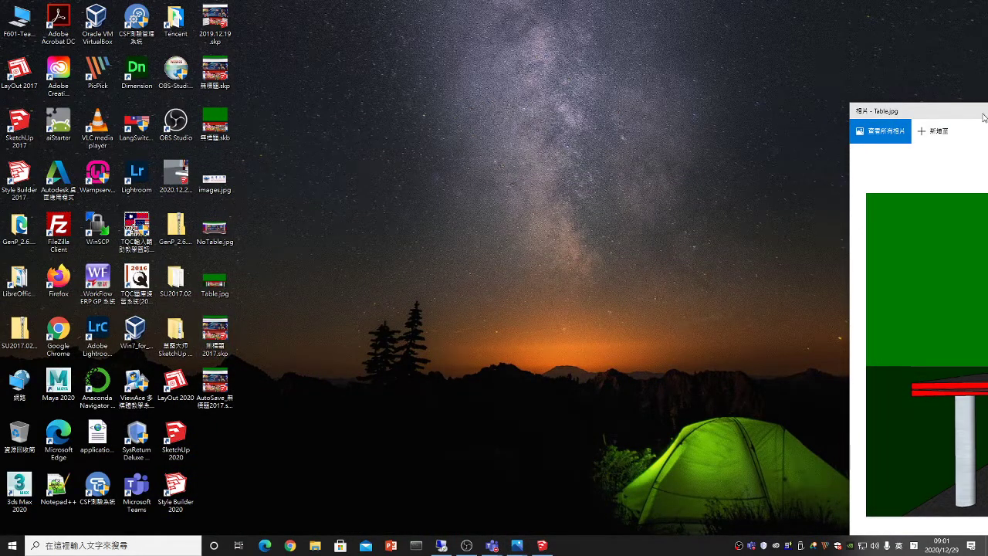
pyautogui.moveTo(975, 119); pyautogui.dragTo(366, 56)
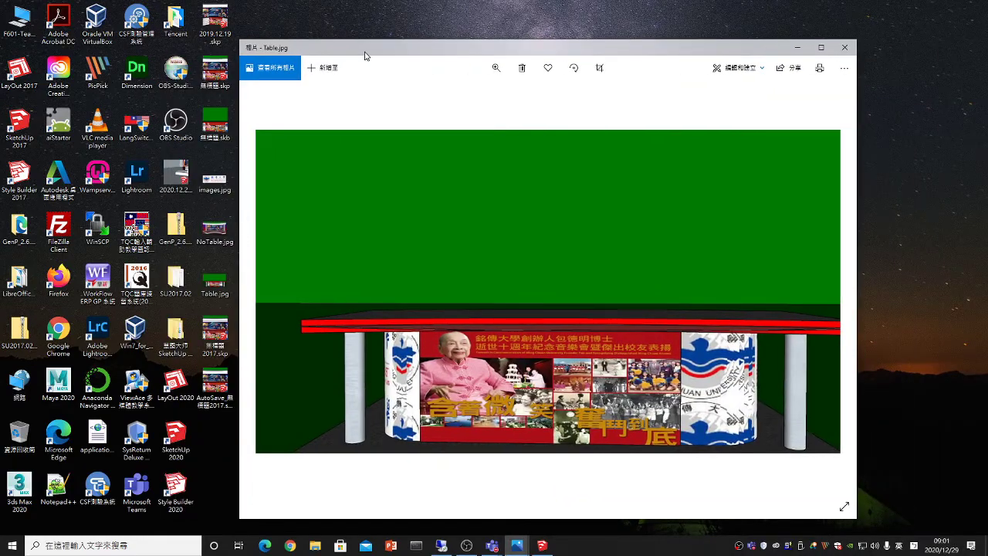
pyautogui.click(846, 49)
pyautogui.click(13, 545)
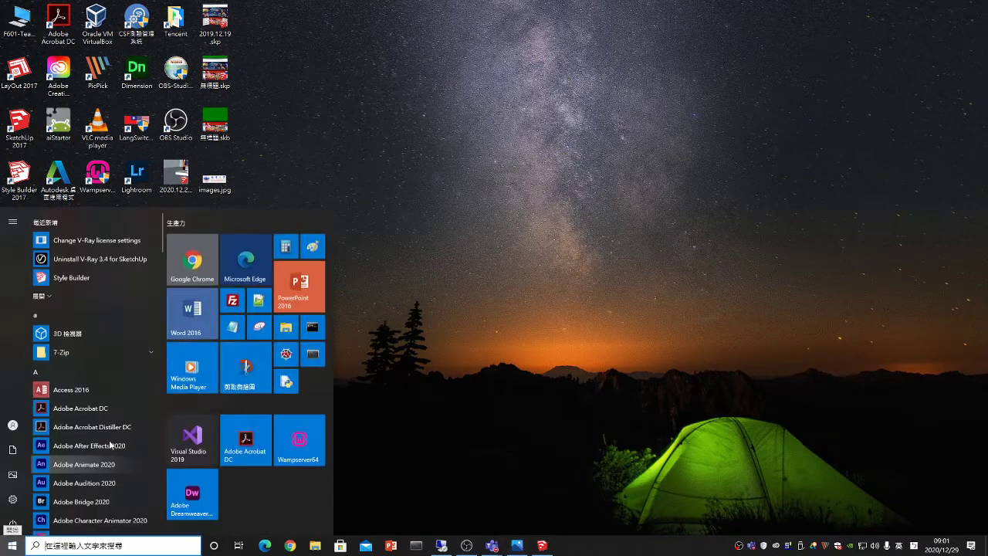
# Search the Start menu for 'photoshop' and launch Adobe Photoshop 2020
pyautogui.press('super')
pyautogui.press('super')
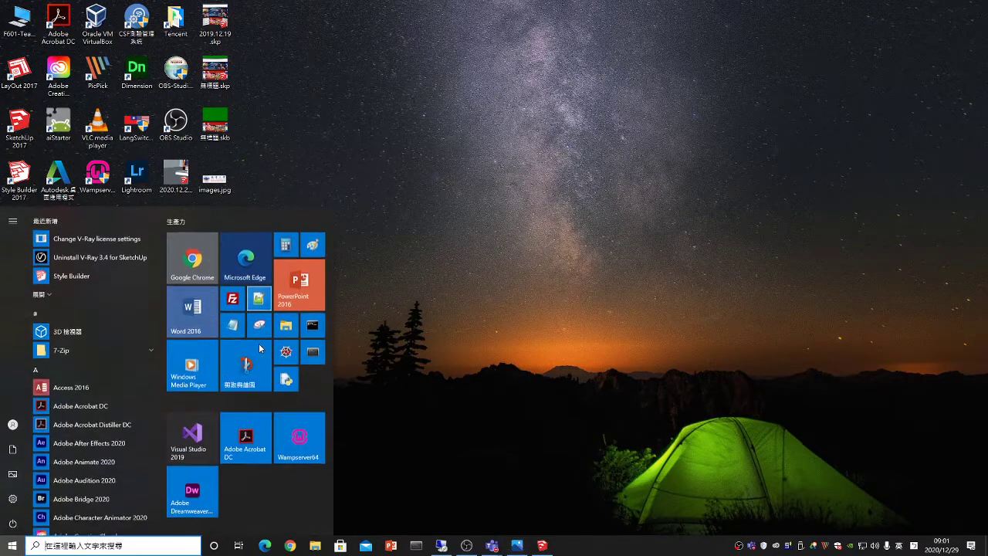
pyautogui.write('photoshop')
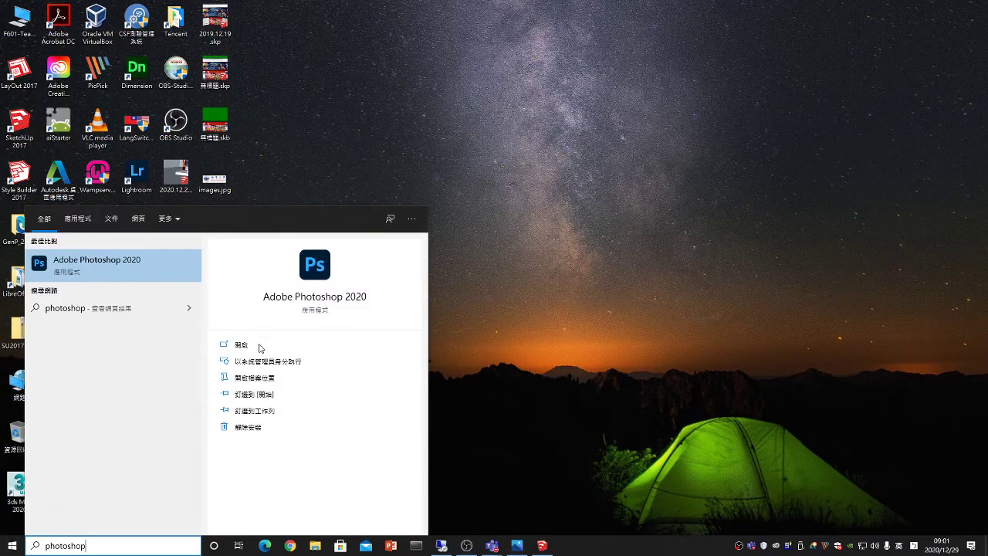
pyautogui.click(259, 347)
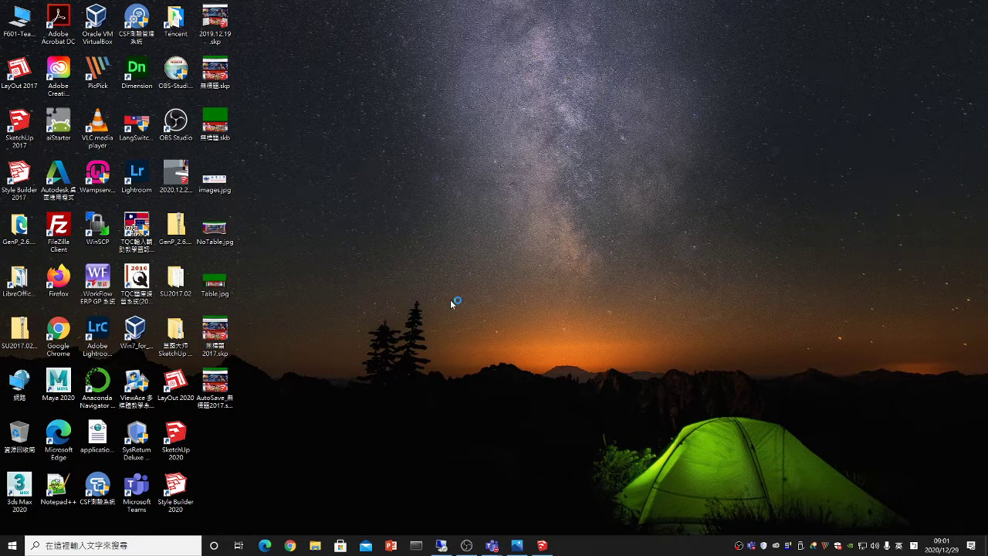
pyautogui.press('super')
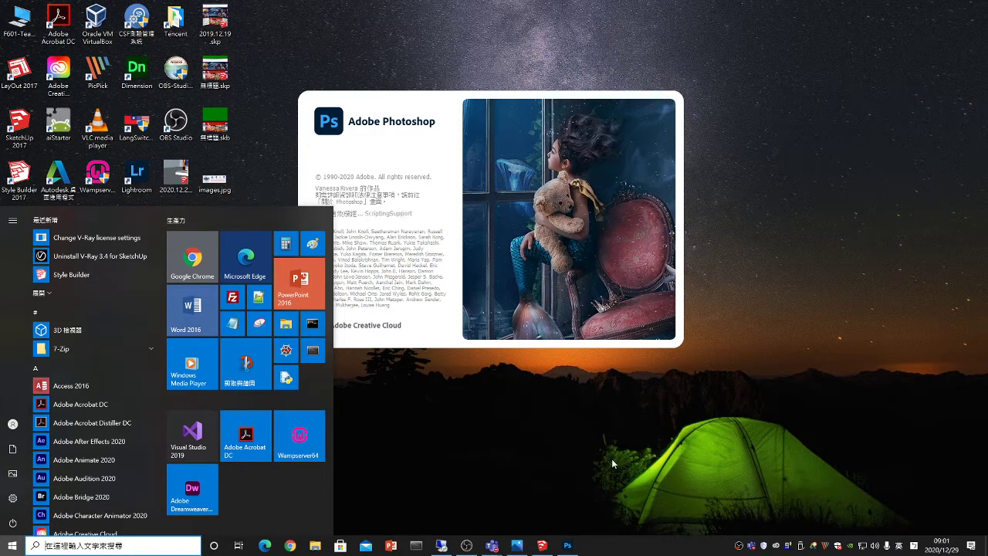
# Dismiss the Start menu, cancel a new document, and restore Photoshop to a smaller window
pyautogui.click(470, 375)
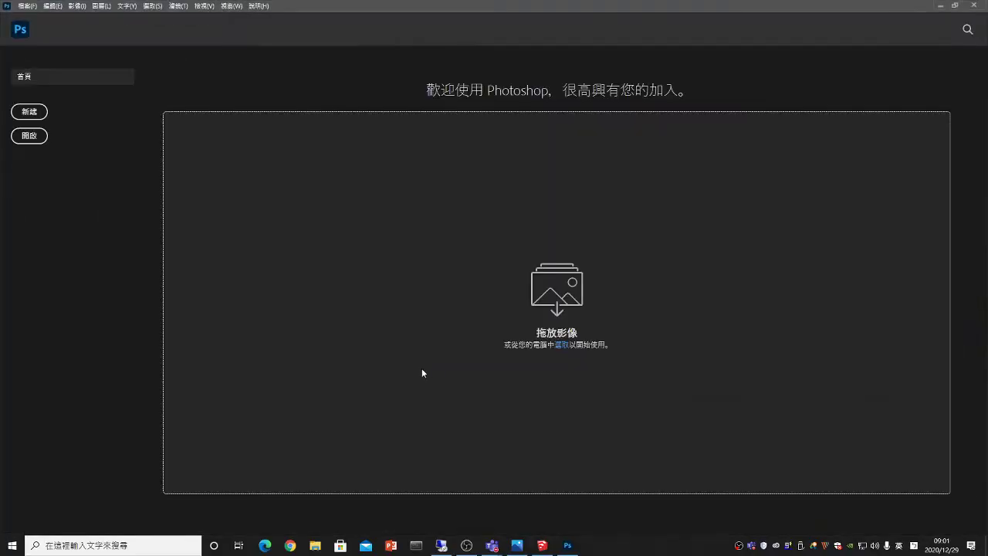
pyautogui.click(28, 113)
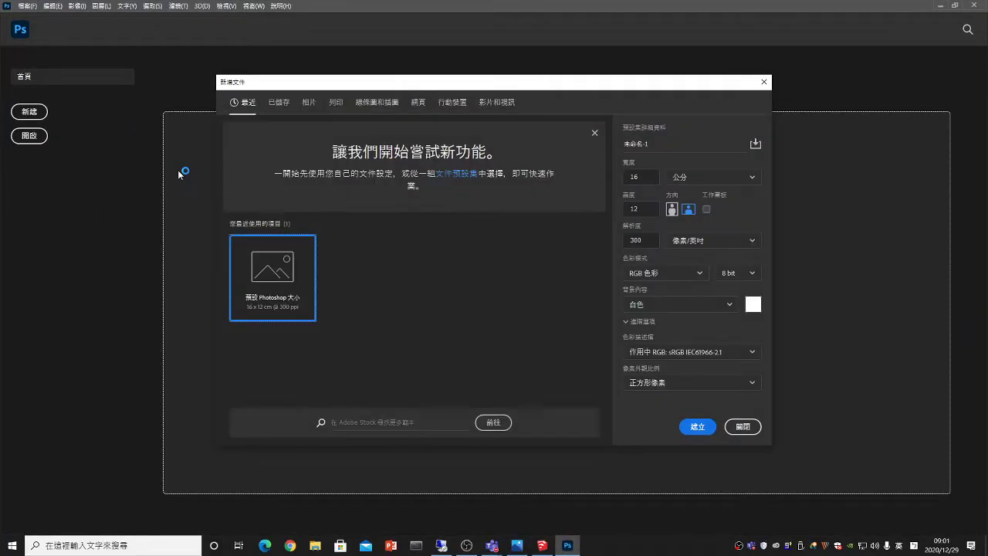
pyautogui.click(743, 427)
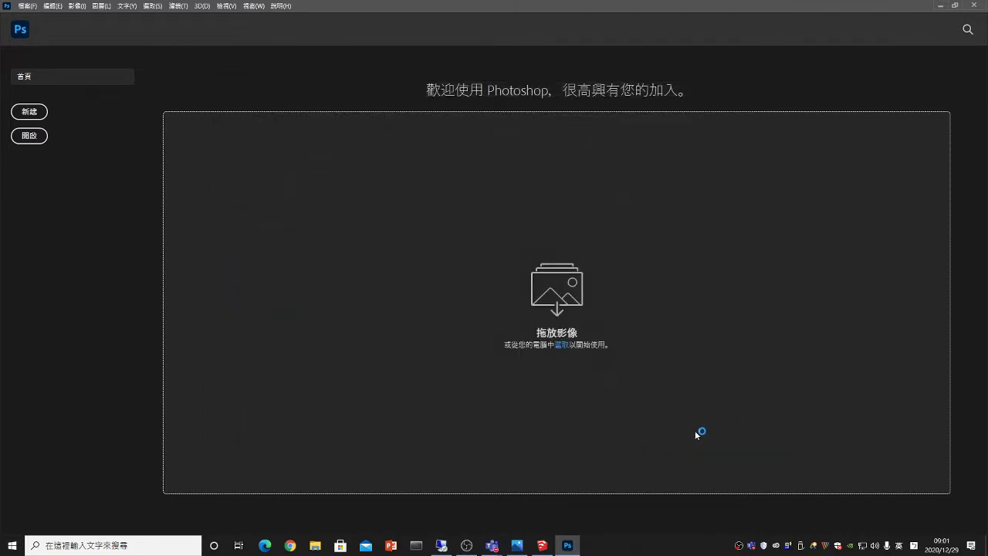
pyautogui.moveTo(536, 6); pyautogui.dragTo(757, 44)
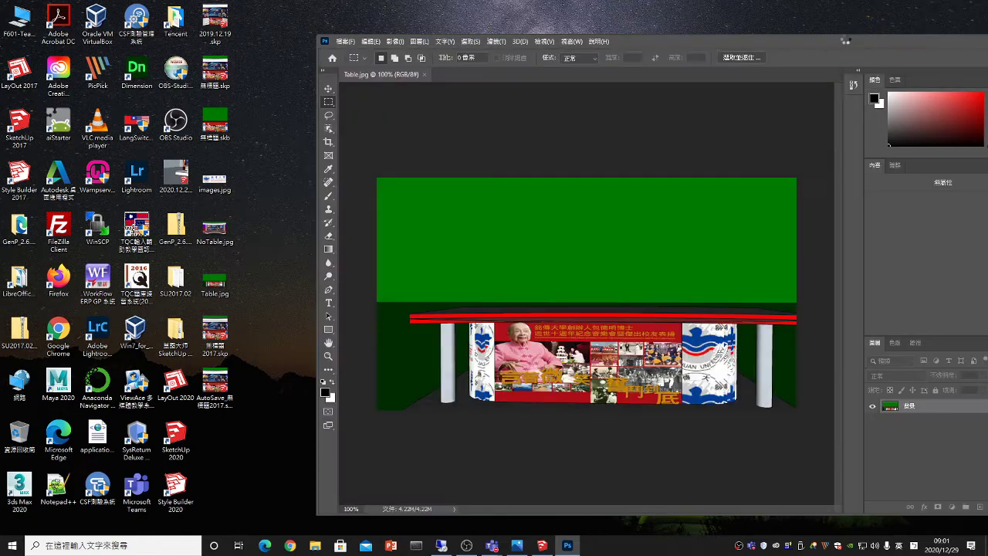
# Maximize Photoshop and switch to the Magic Wand tool
pyautogui.doubleClick(836, 41)
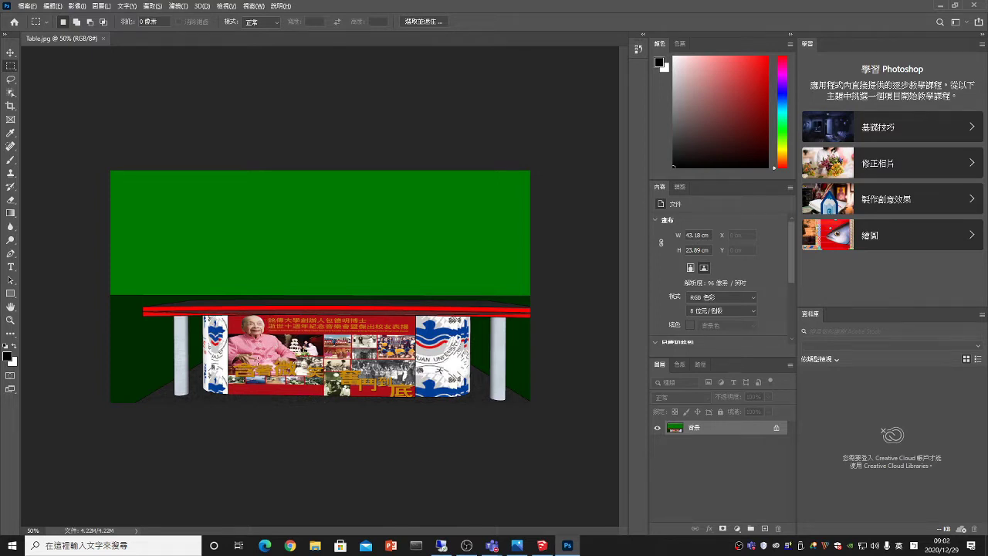
pyautogui.keyDown('alt'); pyautogui.scroll(5, 257, 359); pyautogui.keyUp('alt')
pyautogui.keyDown('alt'); pyautogui.scroll(-4, 262, 355); pyautogui.keyUp('alt')
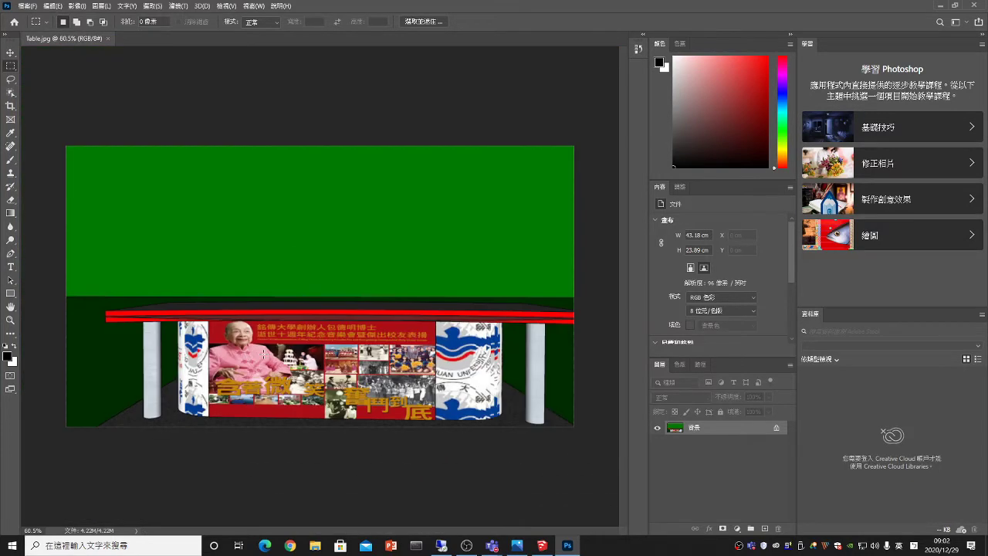
pyautogui.click(5, 35)
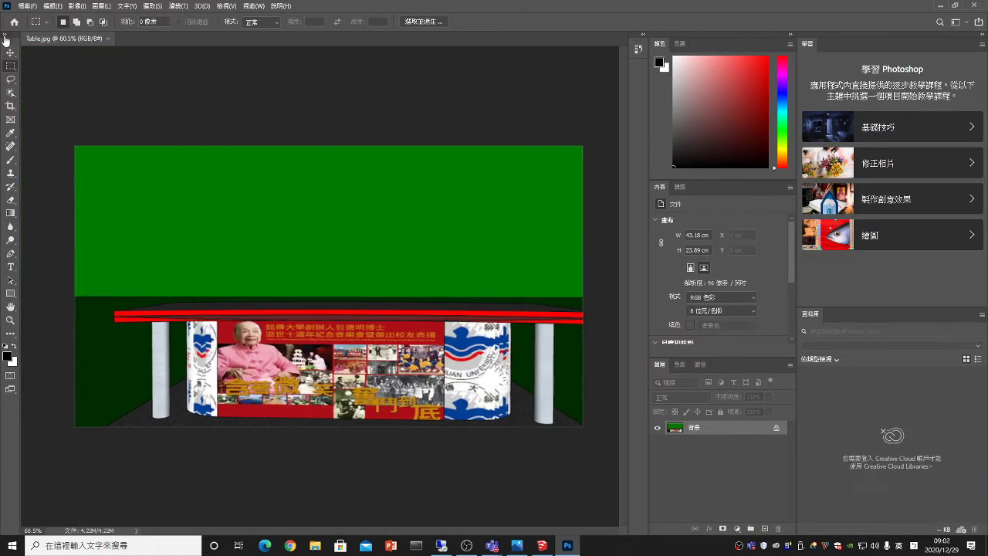
pyautogui.click(32, 68)
pyautogui.rightClick(33, 69)
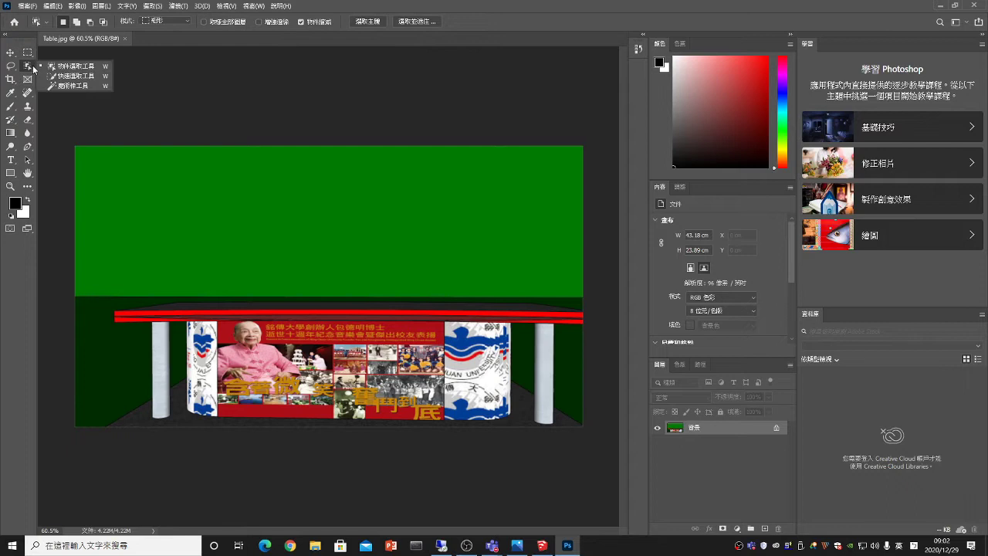
pyautogui.click(72, 86)
# Select the bright green wall, unlock the background layer and delete the wall to transparency
pyautogui.click(229, 217)
pyautogui.hotkey('shift', 'F5')
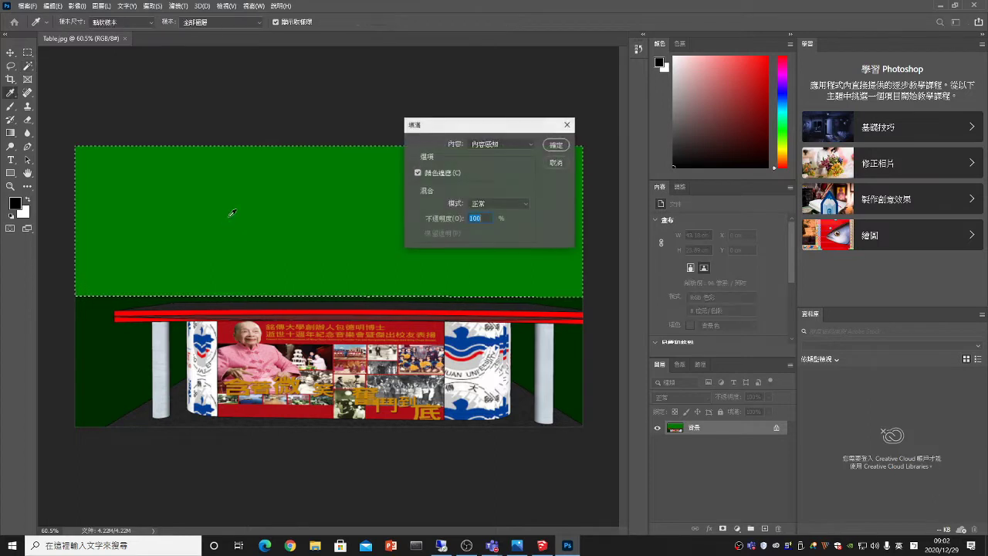
pyautogui.press('Return')
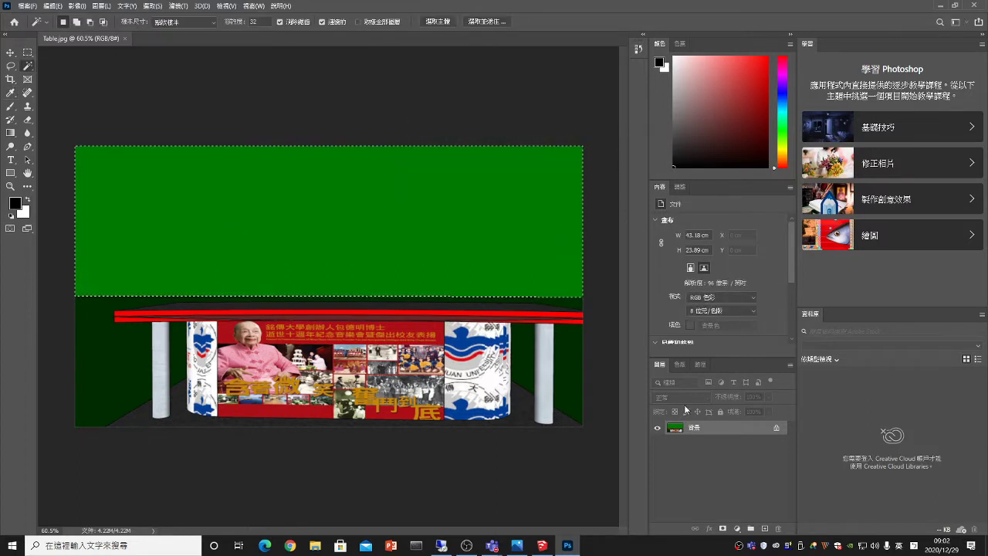
pyautogui.click(776, 428)
pyautogui.press('Delete')
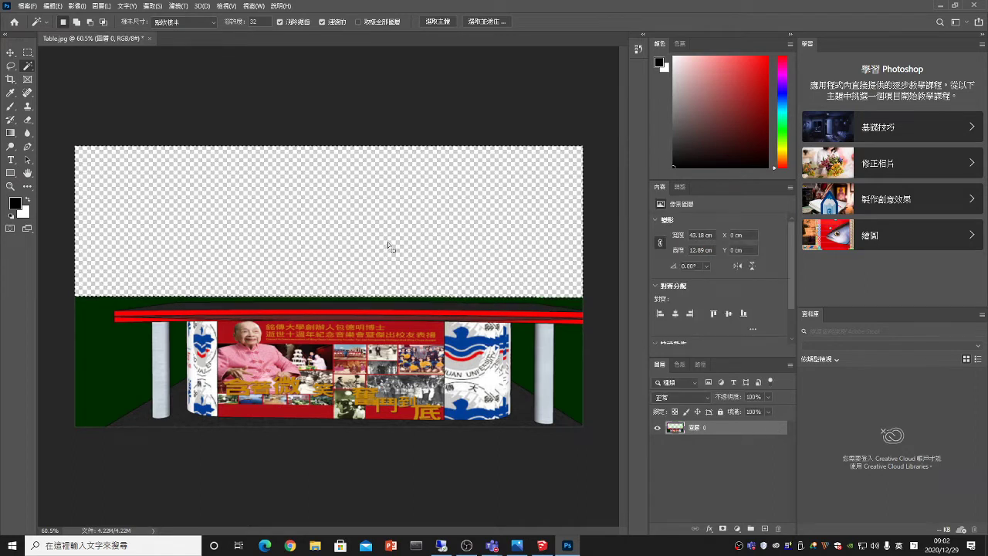
# Delete the dark-green strips beside both pillars, deselect, and start saving a new file
pyautogui.click(100, 358)
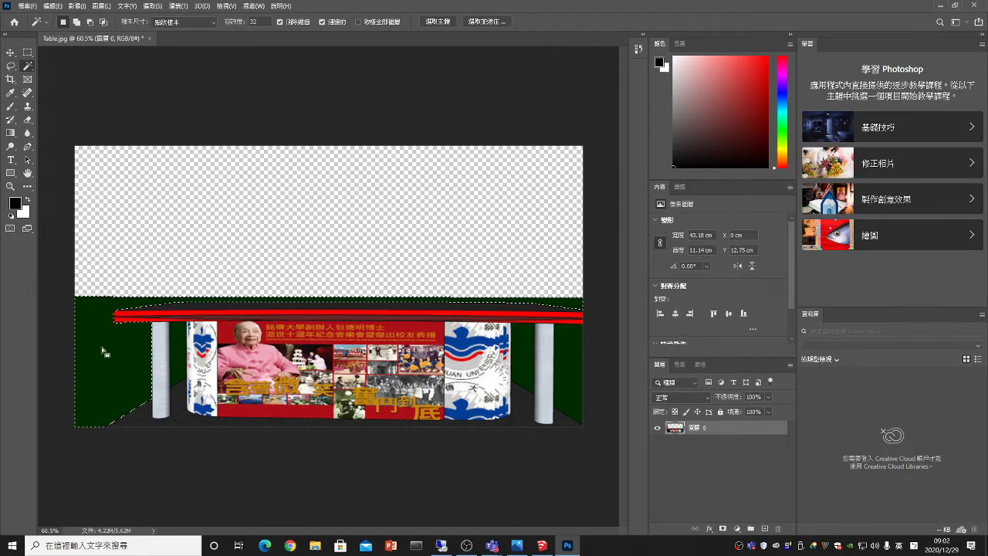
pyautogui.press('Delete')
pyautogui.click(576, 381)
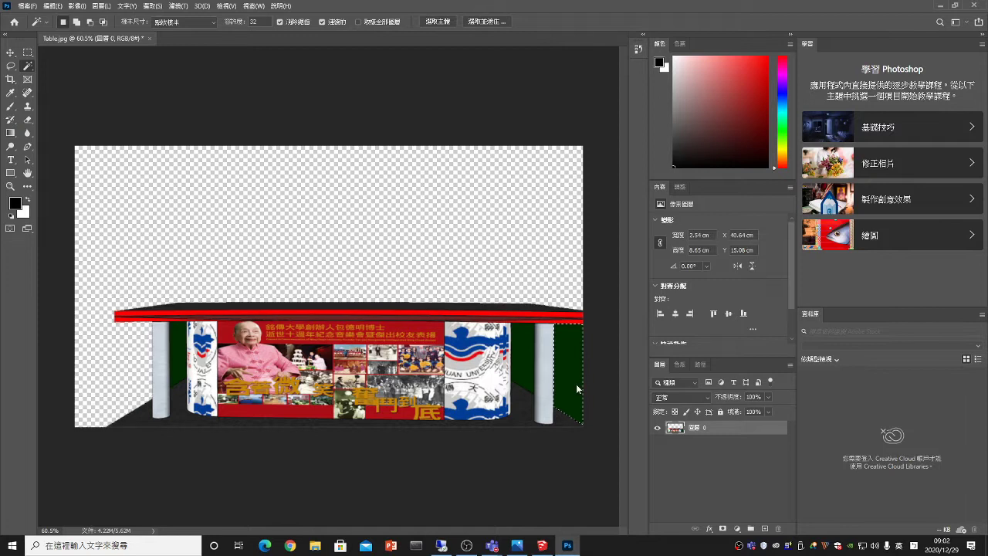
pyautogui.press('Delete')
pyautogui.click(528, 365)
pyautogui.press('Delete')
pyautogui.click(179, 363)
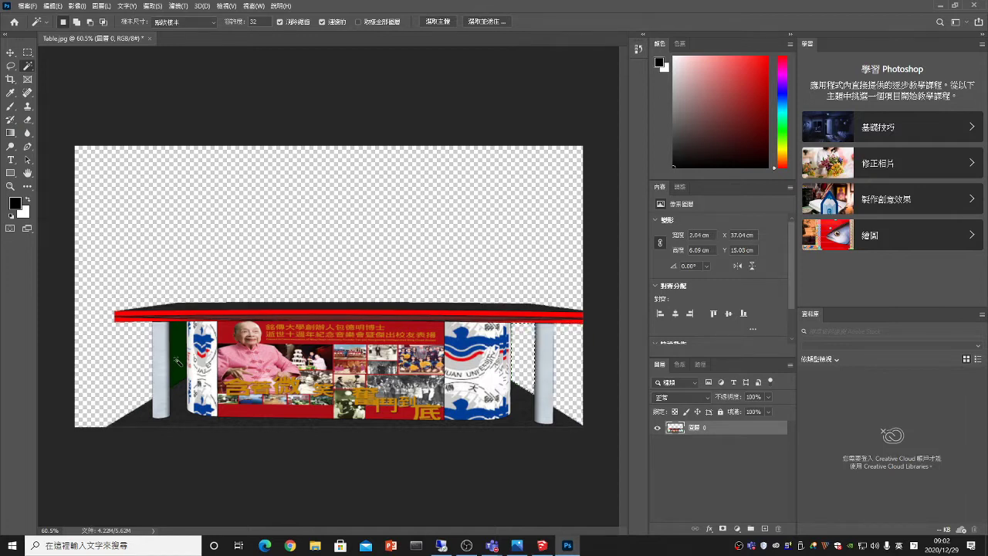
pyautogui.press('Delete')
pyautogui.hotkey('ctrl', 'd')
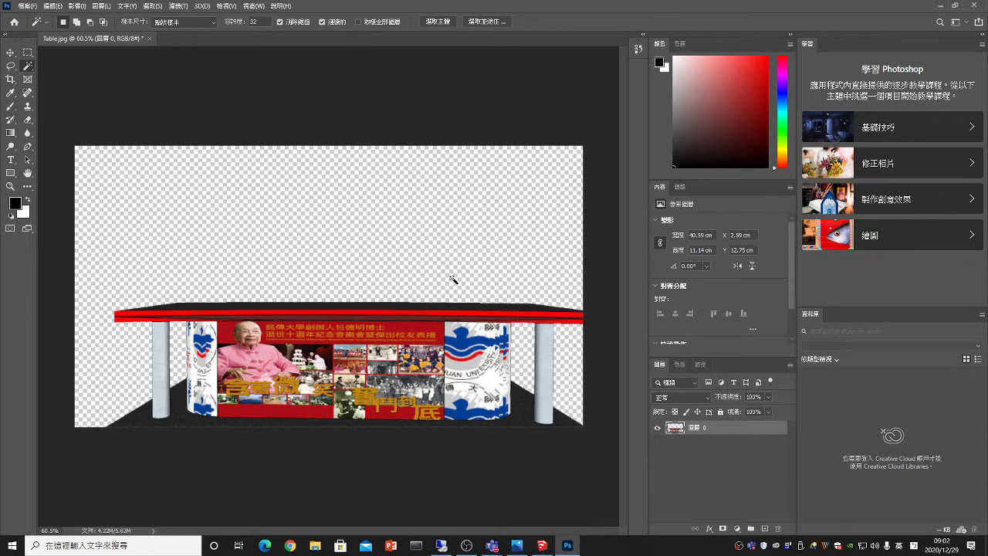
pyautogui.hotkey('ctrl', 's')
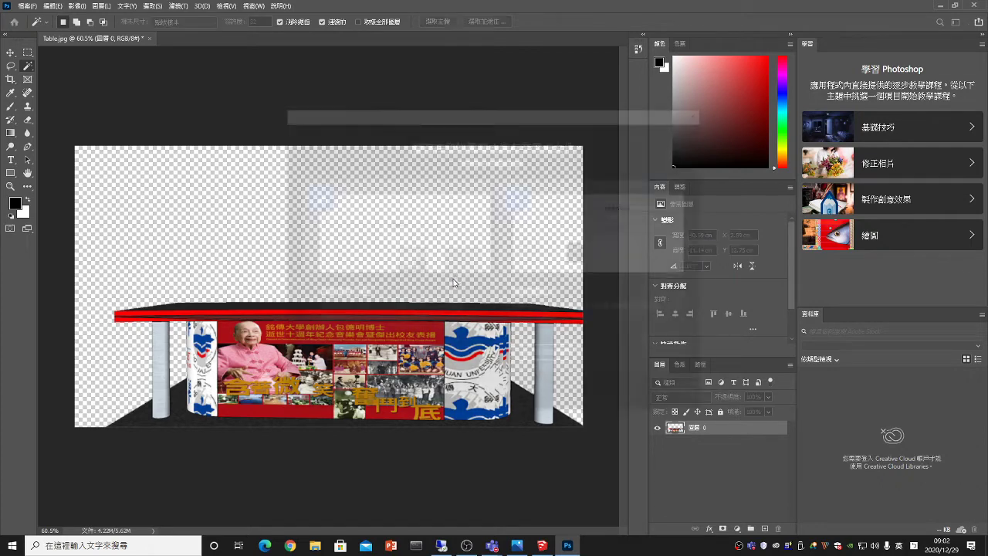
# Save the cut-out image on this computer as Table.png in PNG format
pyautogui.click(567, 358)
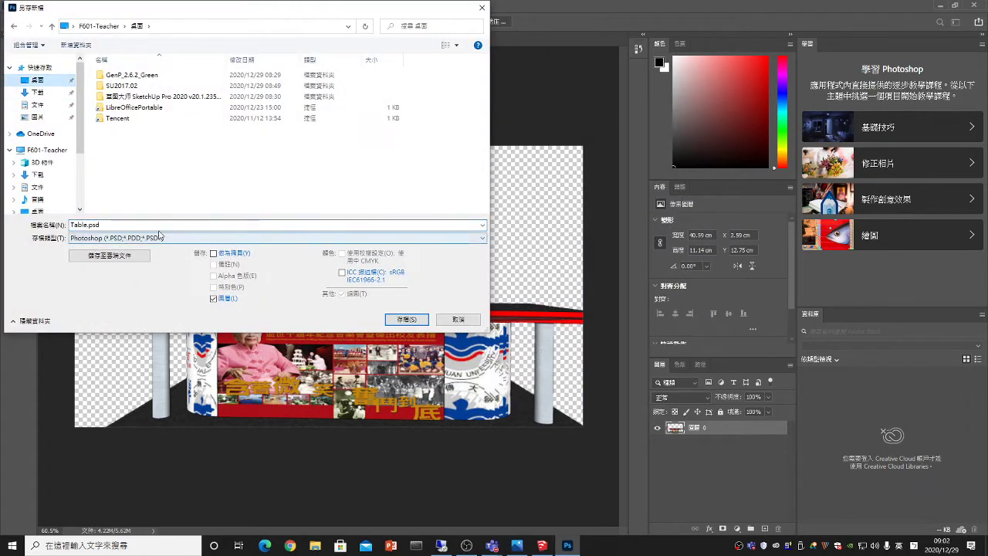
pyautogui.click(154, 238)
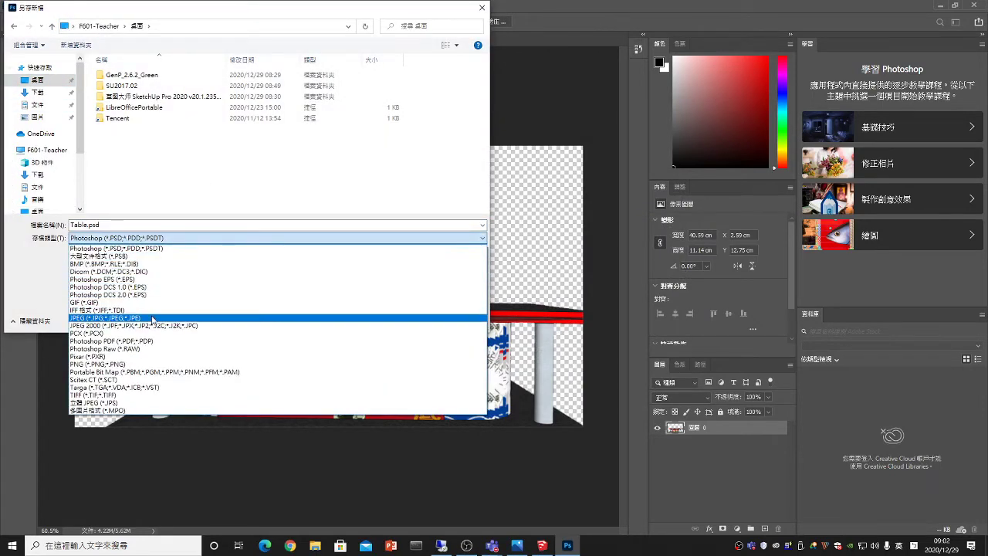
pyautogui.click(156, 364)
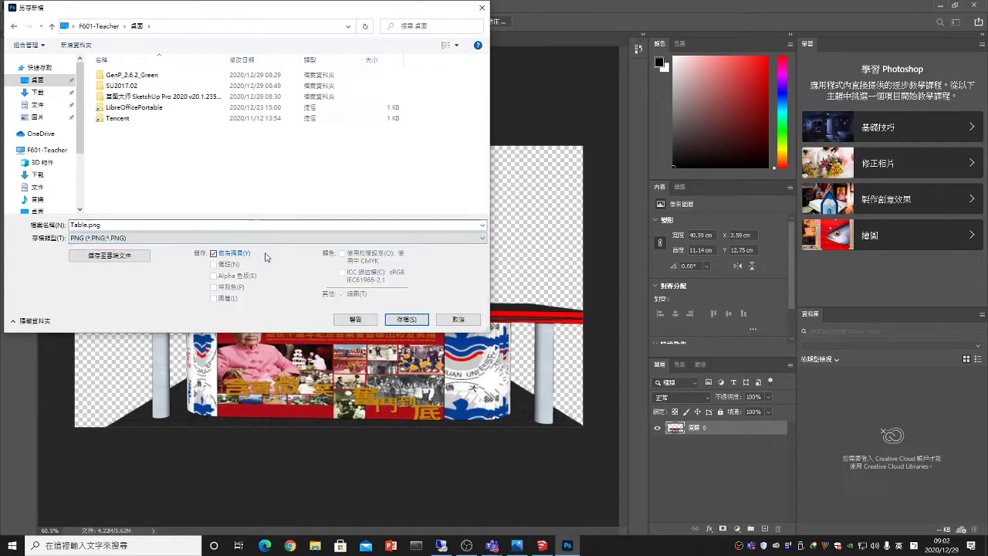
pyautogui.click(396, 322)
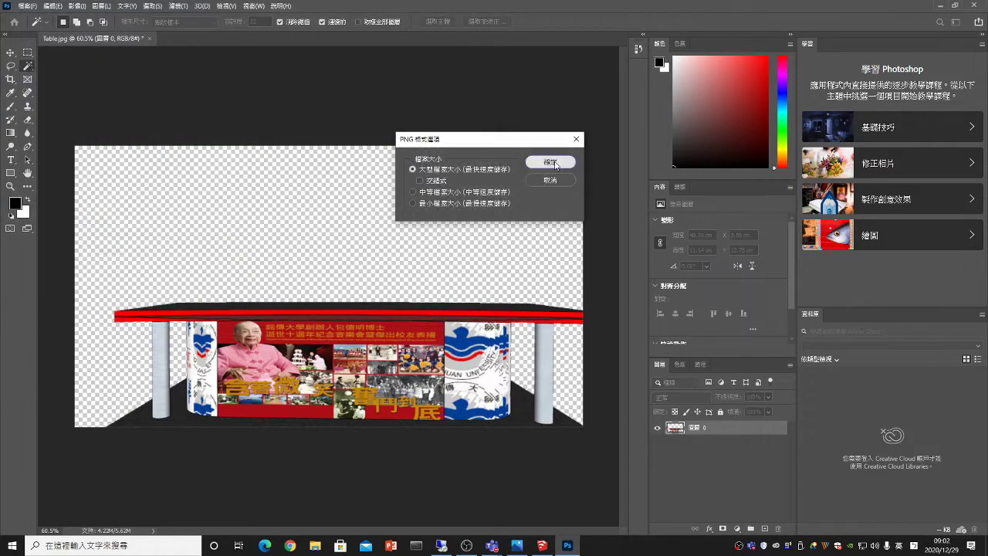
pyautogui.click(550, 162)
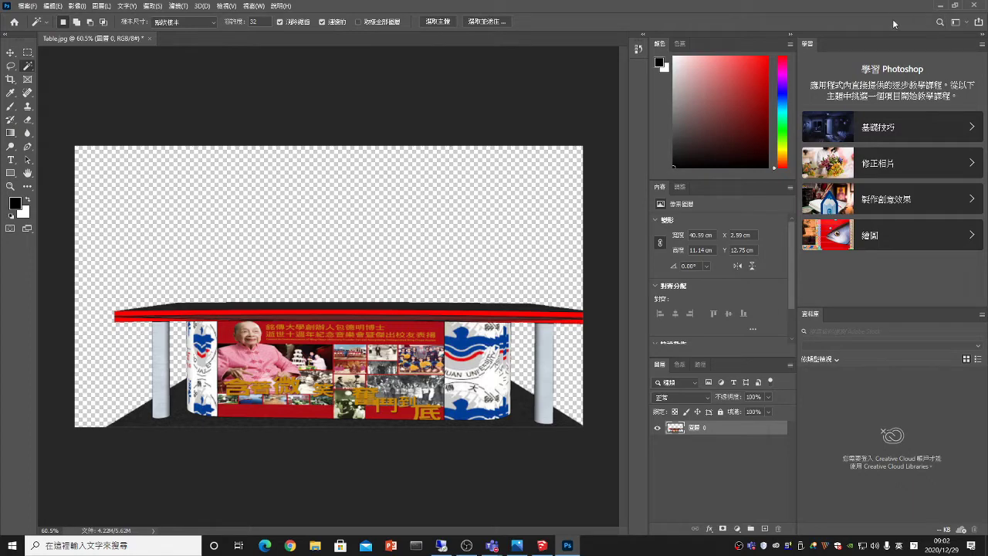
# Close Table.jpg without saving changes and quit Photoshop
pyautogui.click(939, 7)
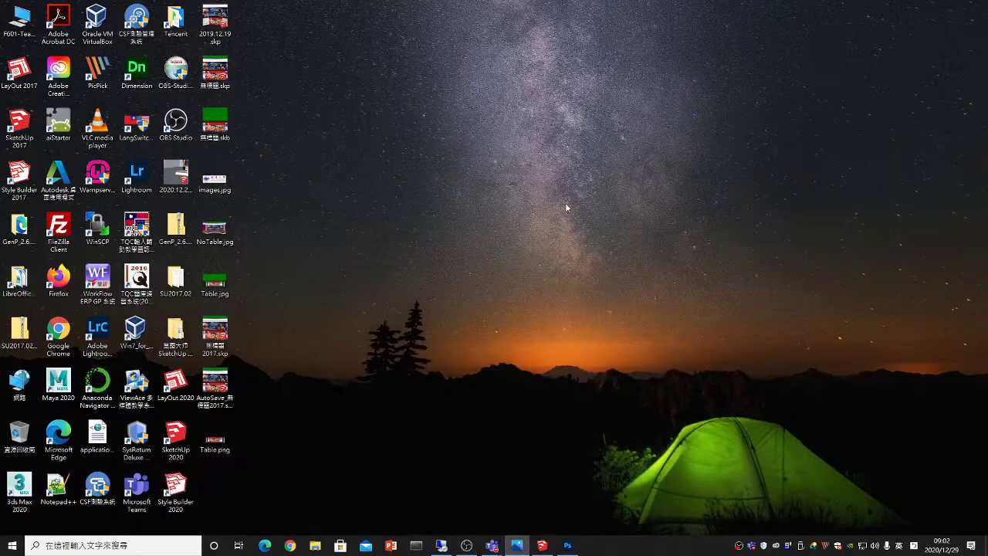
pyautogui.click(7, 547)
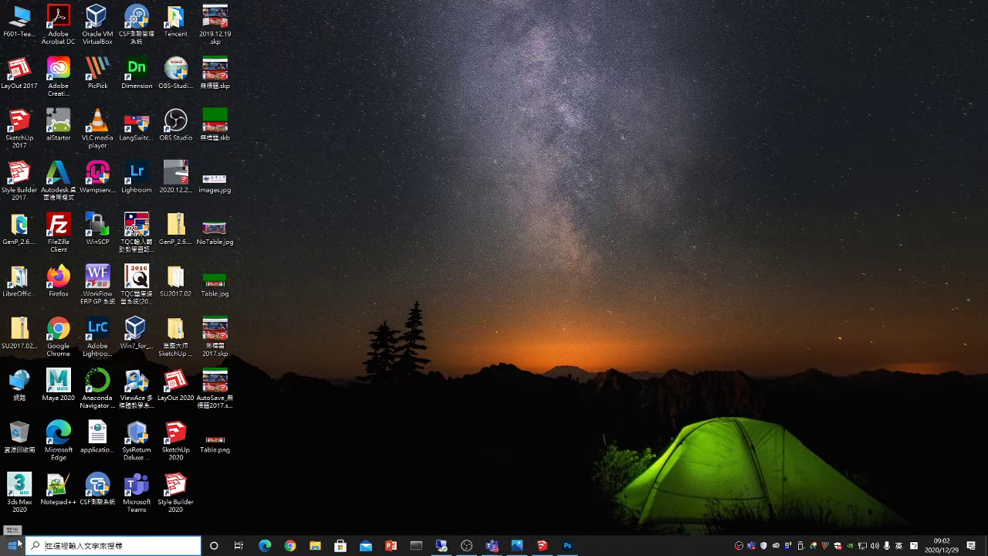
pyautogui.scroll(-3, 123, 375)
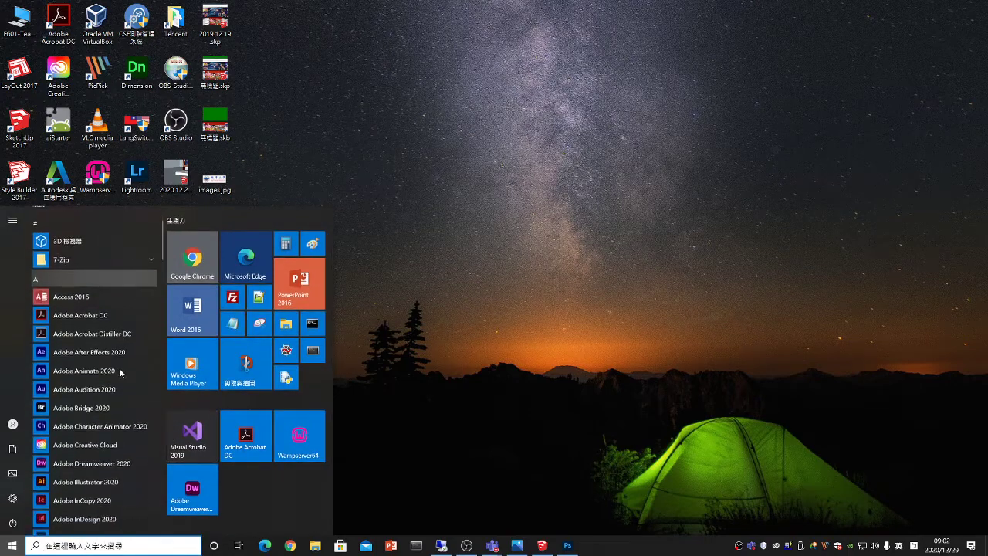
pyautogui.click(568, 545)
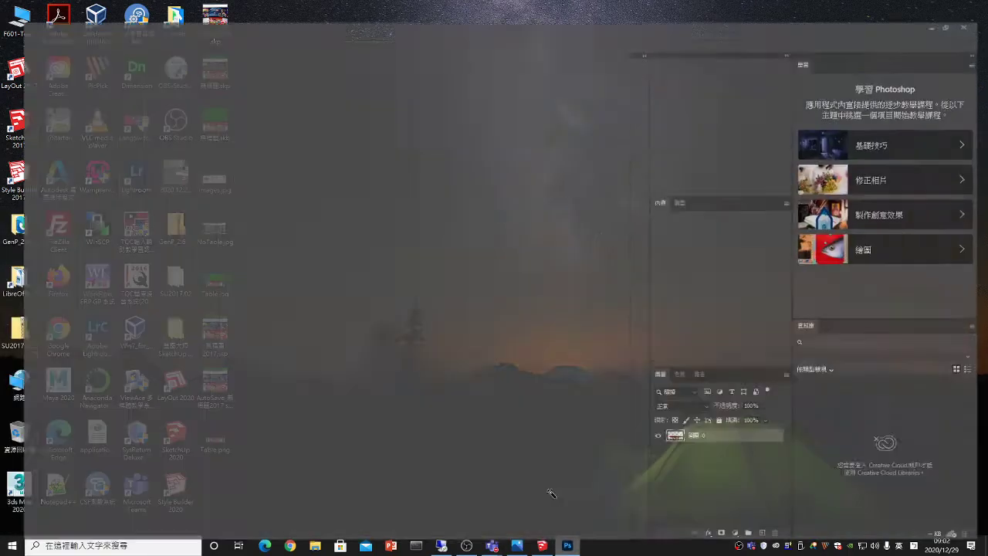
pyautogui.hotkey('ctrl', 'q')
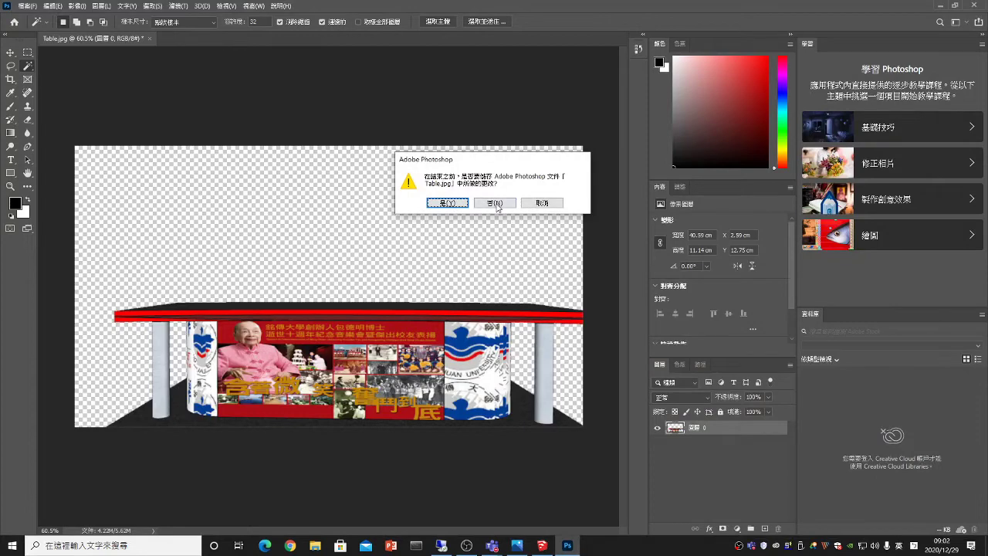
pyautogui.click(495, 204)
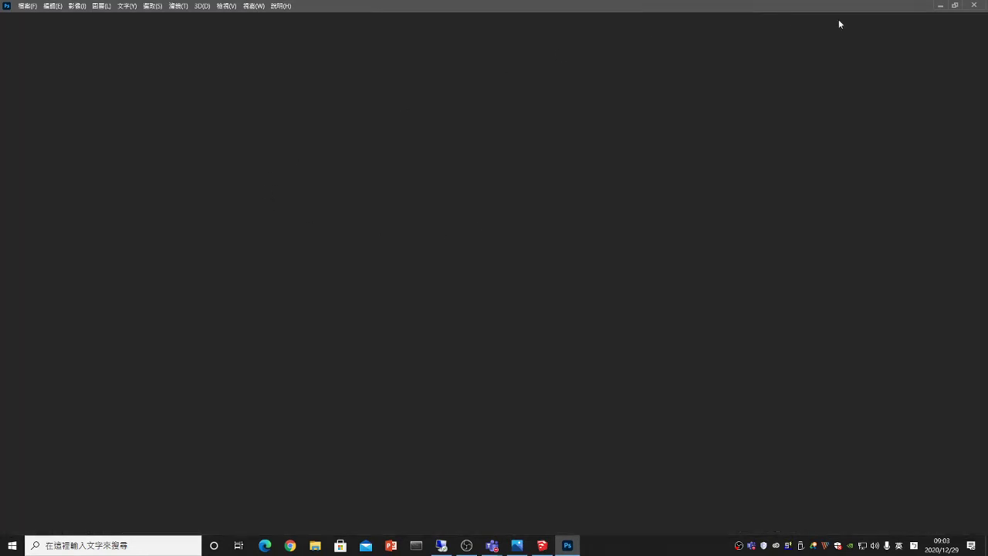
pyautogui.click(975, 6)
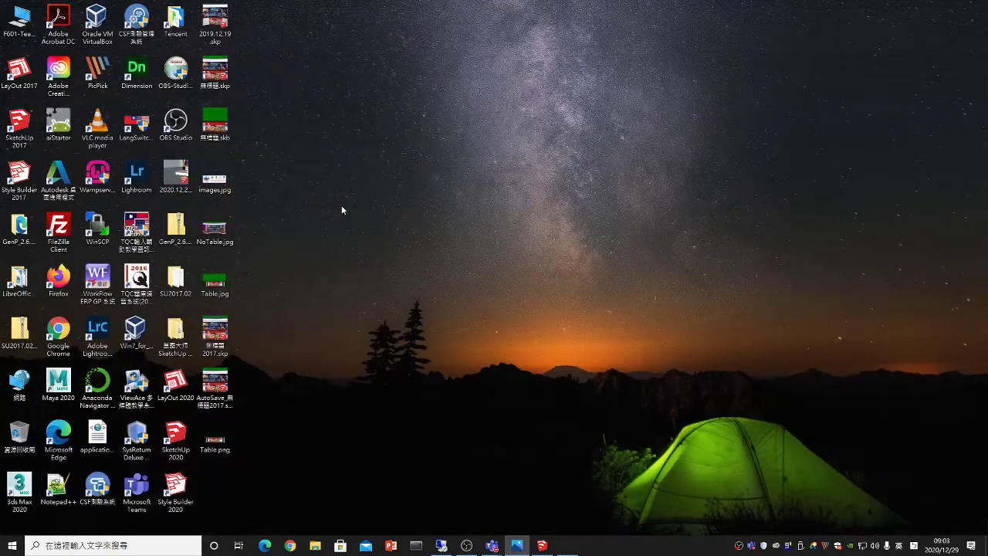
# Launch Adobe Premiere Pro 2020 by searching 'premiere' in the Start menu
pyautogui.press('super')
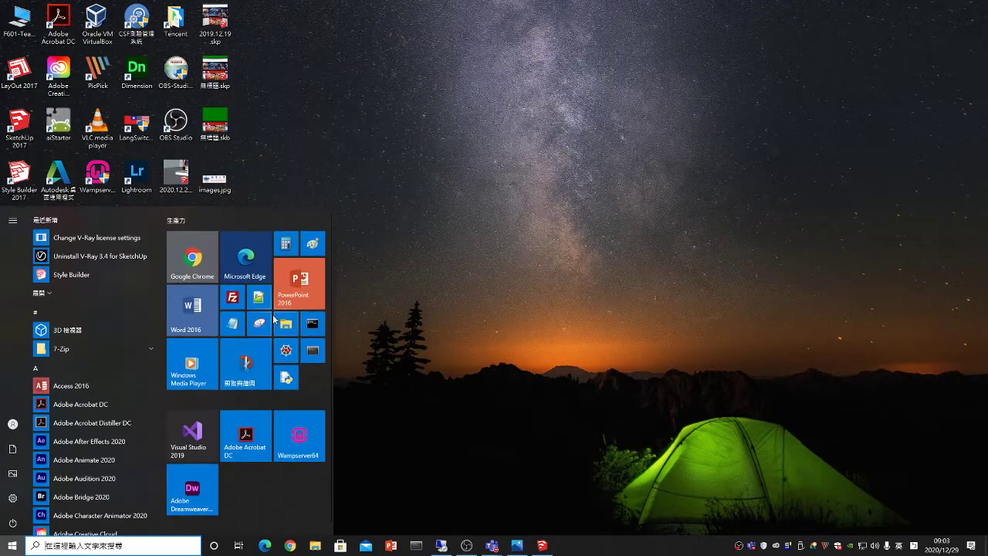
pyautogui.write('premiere')
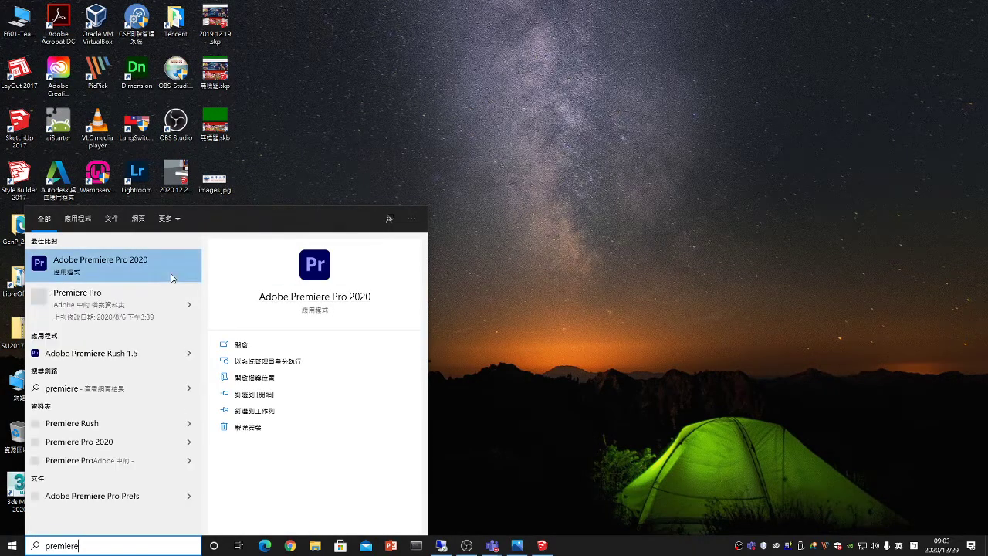
pyautogui.press('Return')
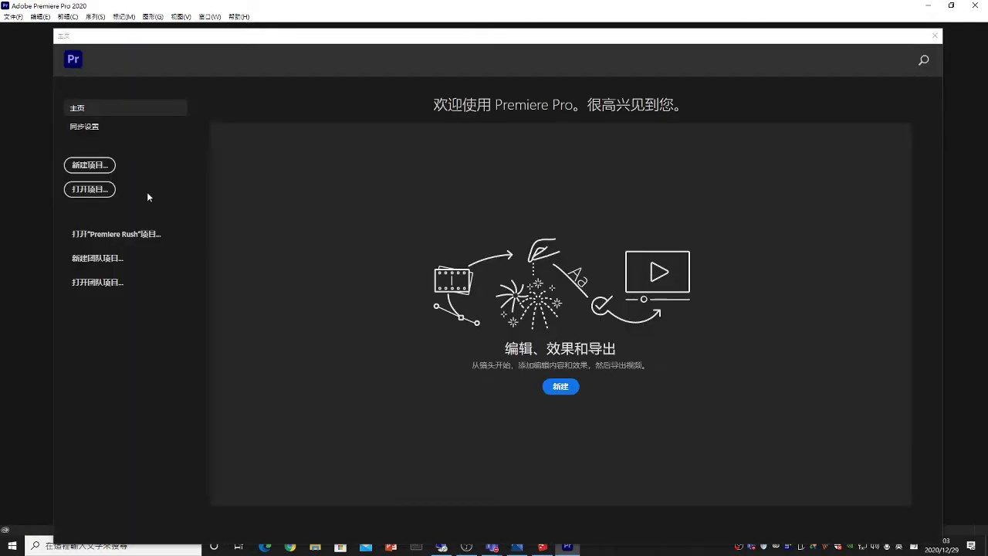
# Create a new project with default settings and switch to the Editing workspace
pyautogui.moveTo(462, 43); pyautogui.dragTo(451, 48)
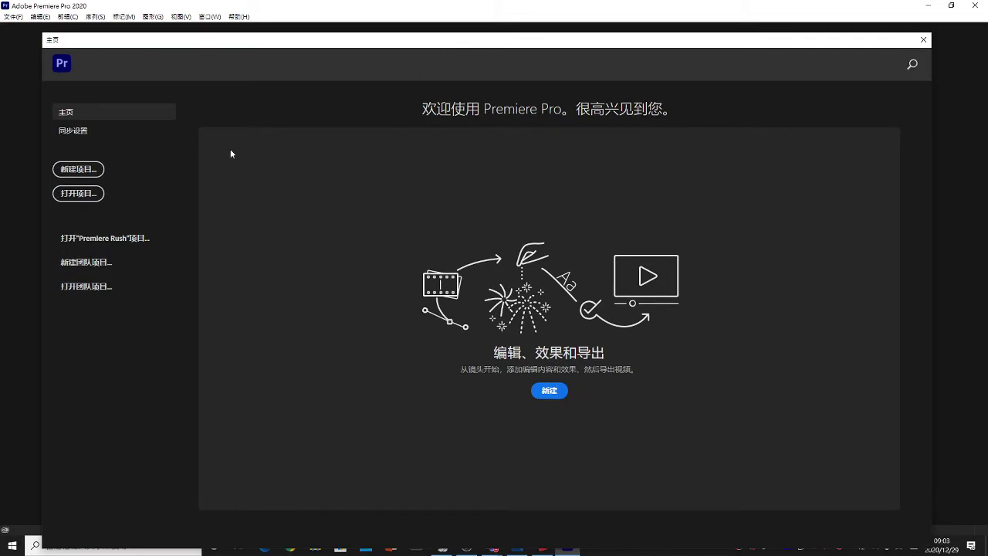
pyautogui.click(85, 170)
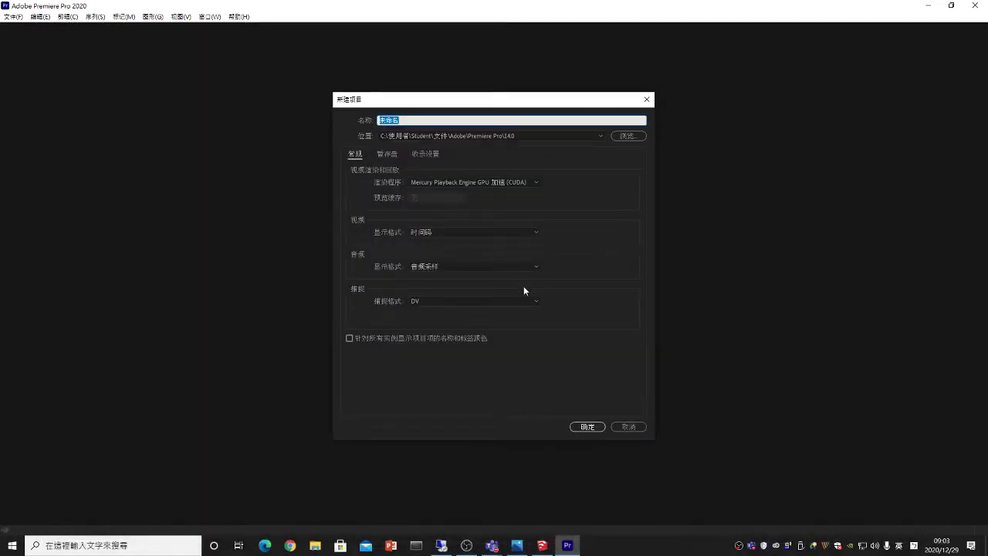
pyautogui.click(587, 426)
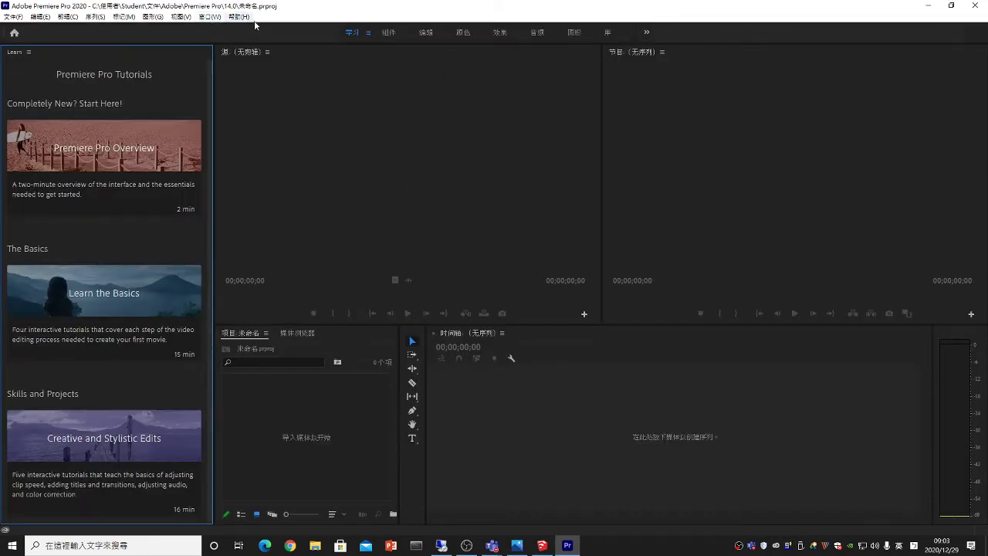
pyautogui.click(209, 16)
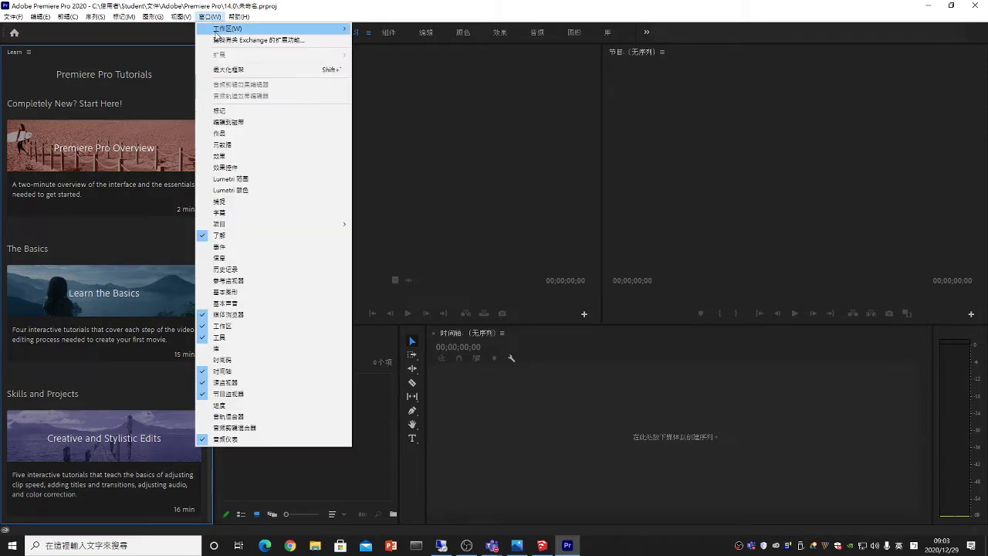
pyautogui.moveTo(228, 28)
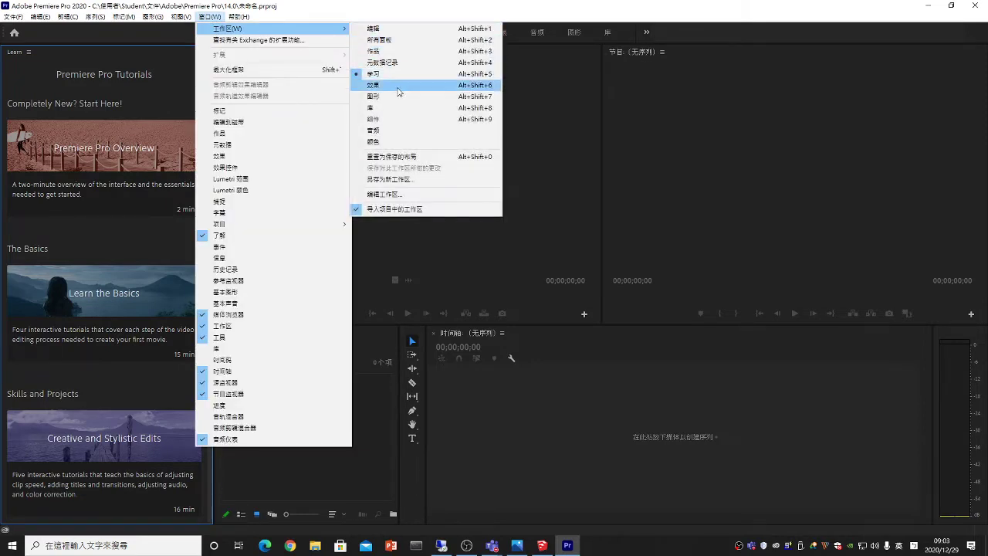
pyautogui.click(402, 31)
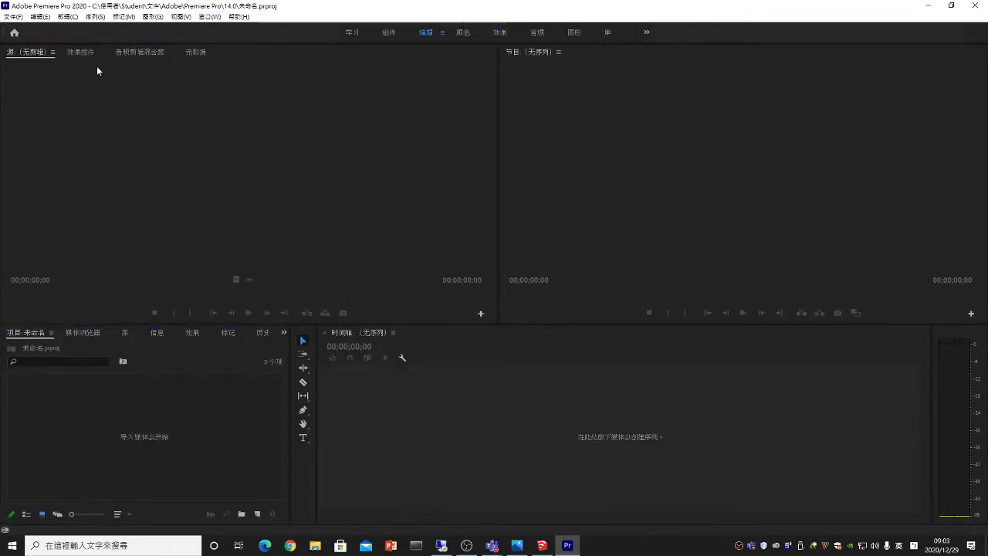
# Import Table.png and NoTable.jpg from the desktop into the Project panel
pyautogui.doubleClick(372, 8)
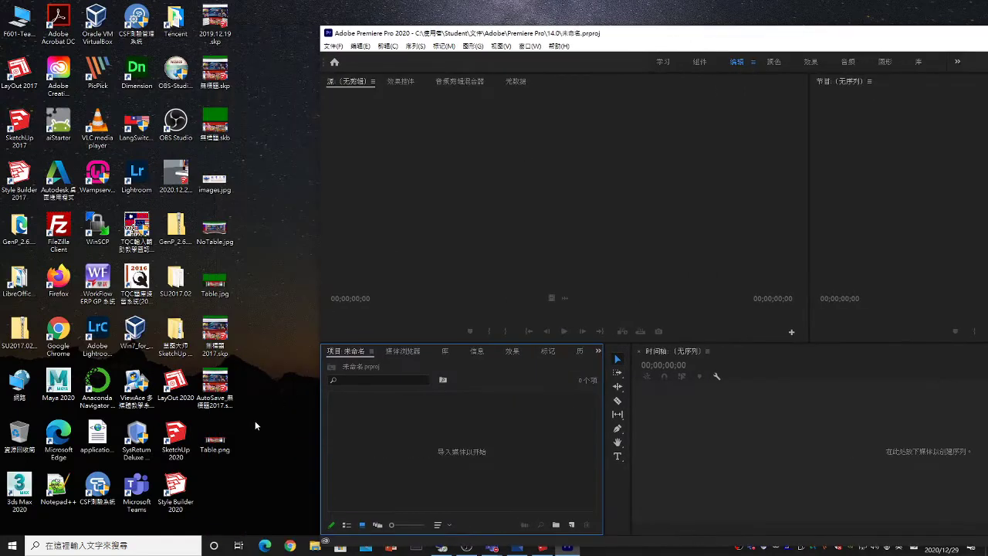
pyautogui.moveTo(215, 439); pyautogui.dragTo(442, 447)
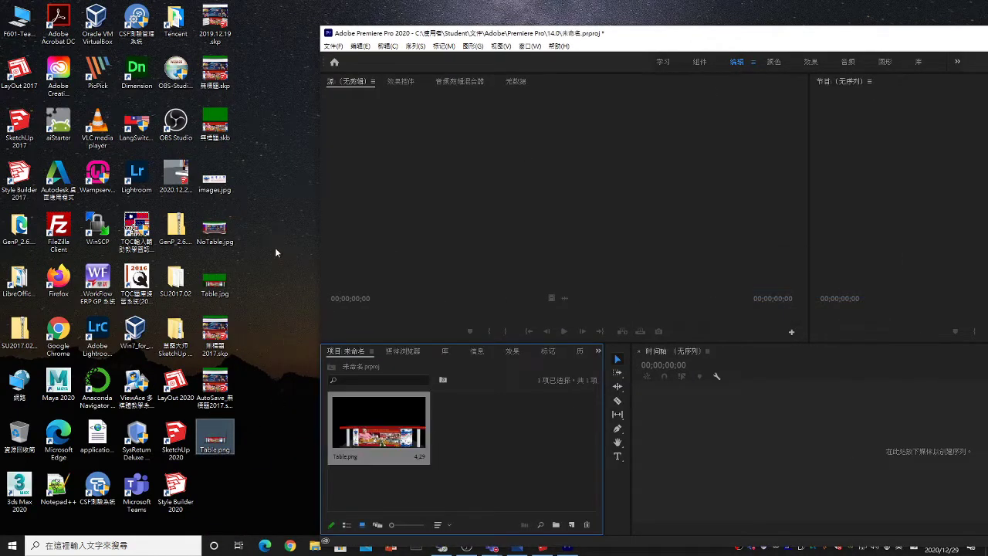
pyautogui.moveTo(215, 228); pyautogui.dragTo(507, 452)
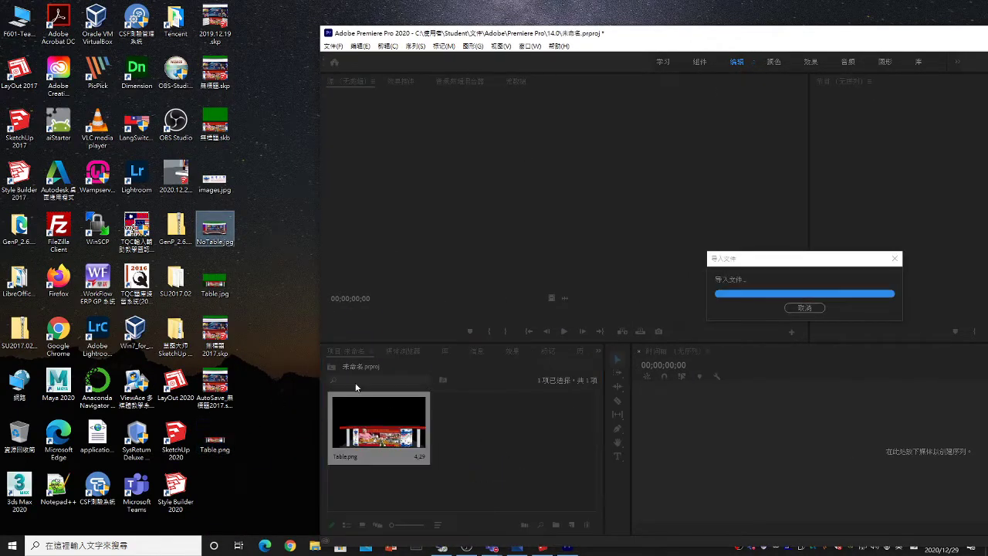
# Search Google for 'journalist' from Chrome's address bar
pyautogui.click(290, 545)
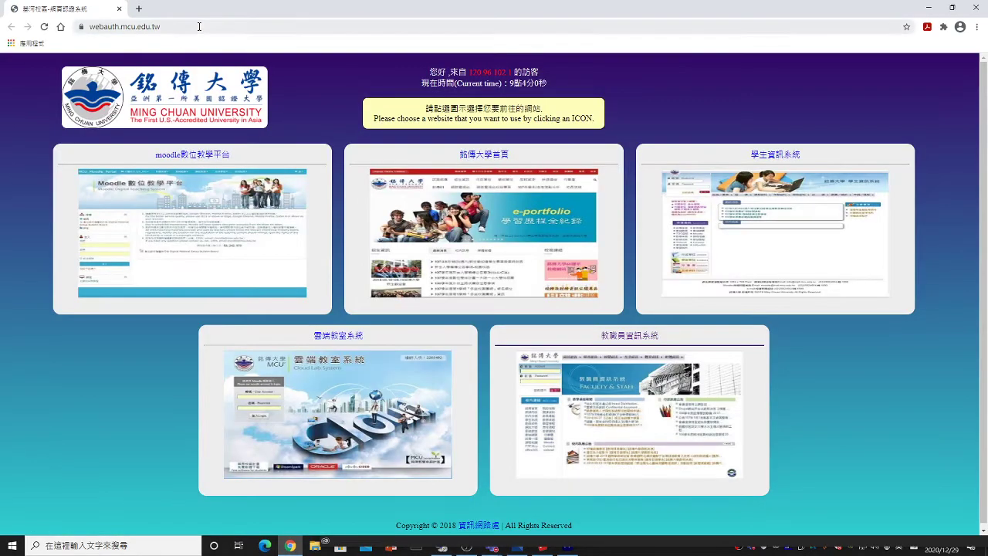
pyautogui.click(200, 26)
pyautogui.write('news')
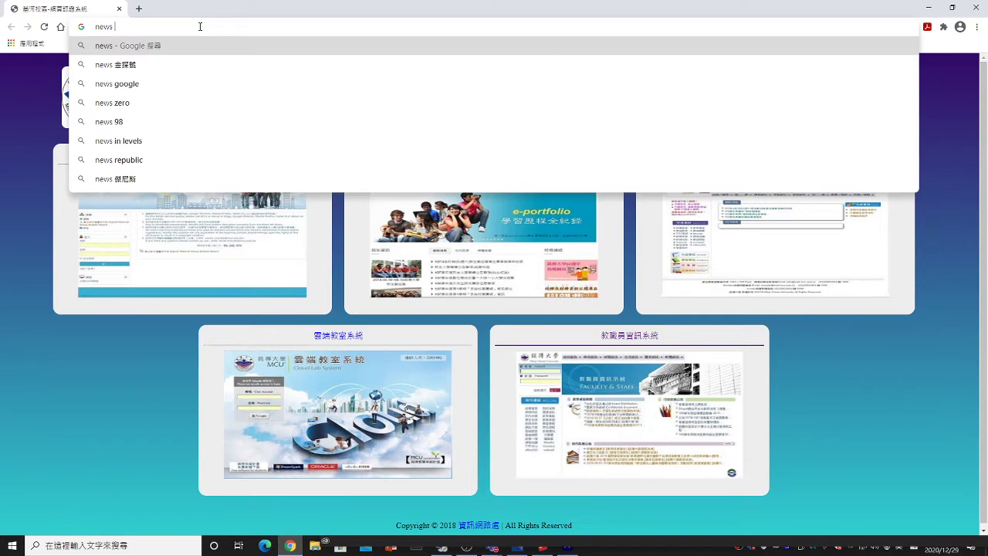
pyautogui.press('BackSpace')
pyautogui.press('BackSpace')
pyautogui.press('BackSpace')
pyautogui.press('BackSpace')
pyautogui.write('j')
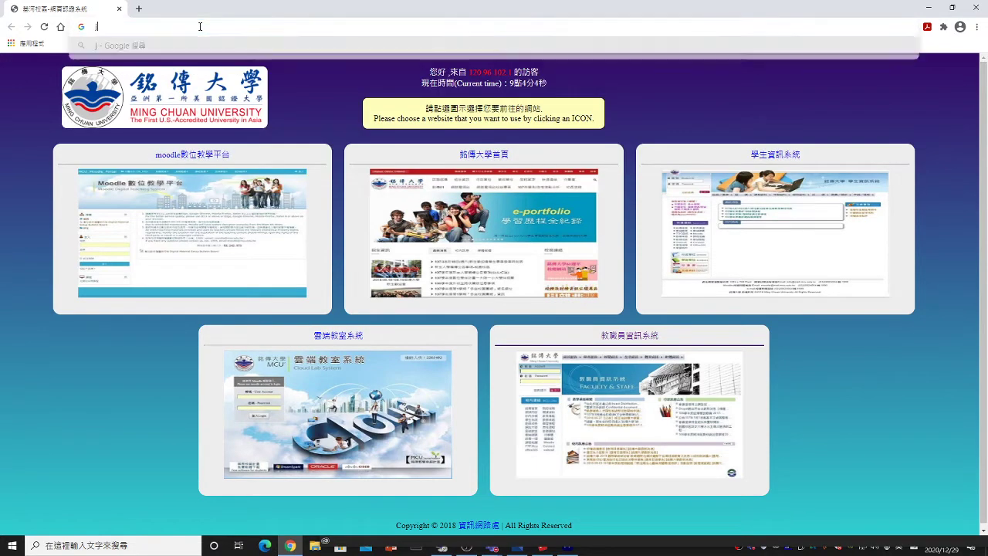
pyautogui.write('ournalist')
pyautogui.press('Return')
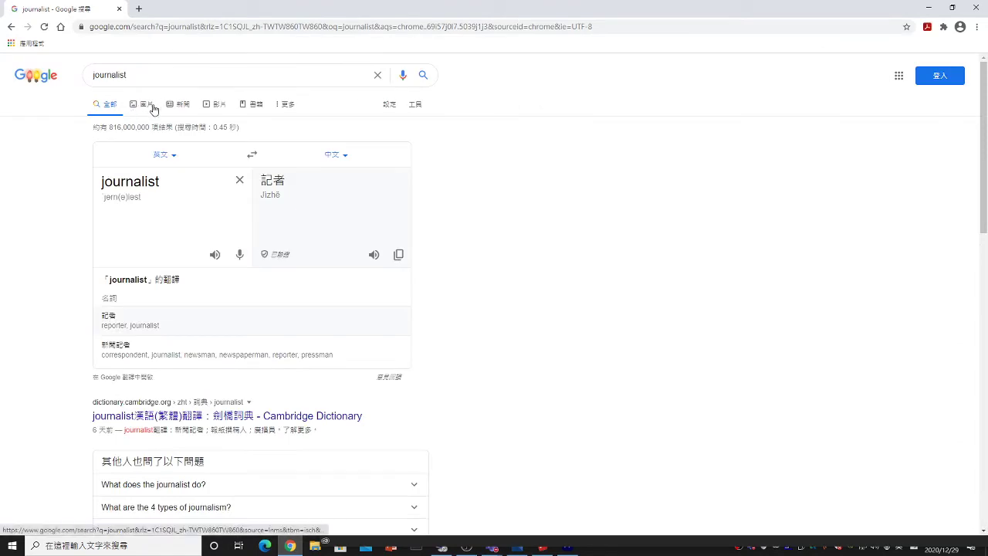
# Show journalist image results filtered to transparent-background colour
pyautogui.click(146, 109)
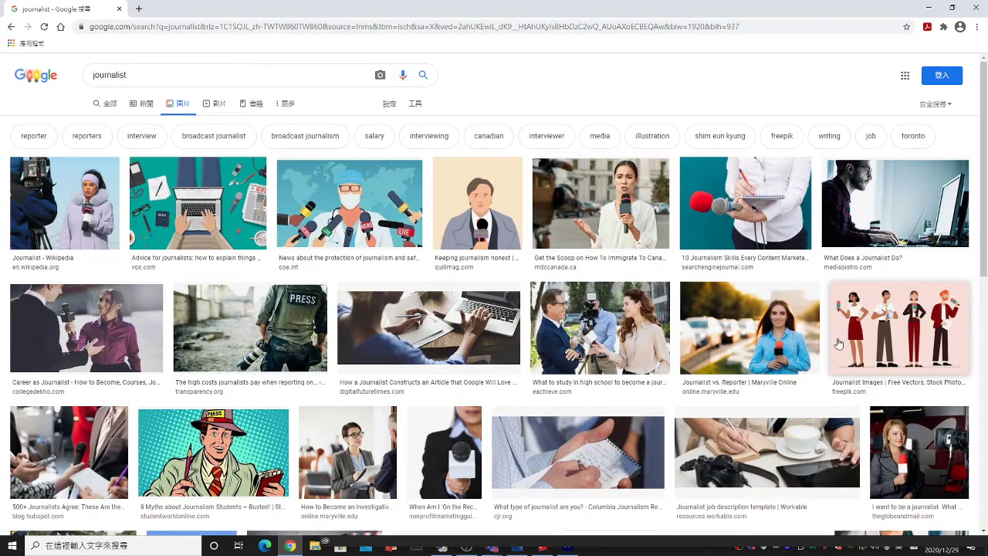
pyautogui.click(414, 105)
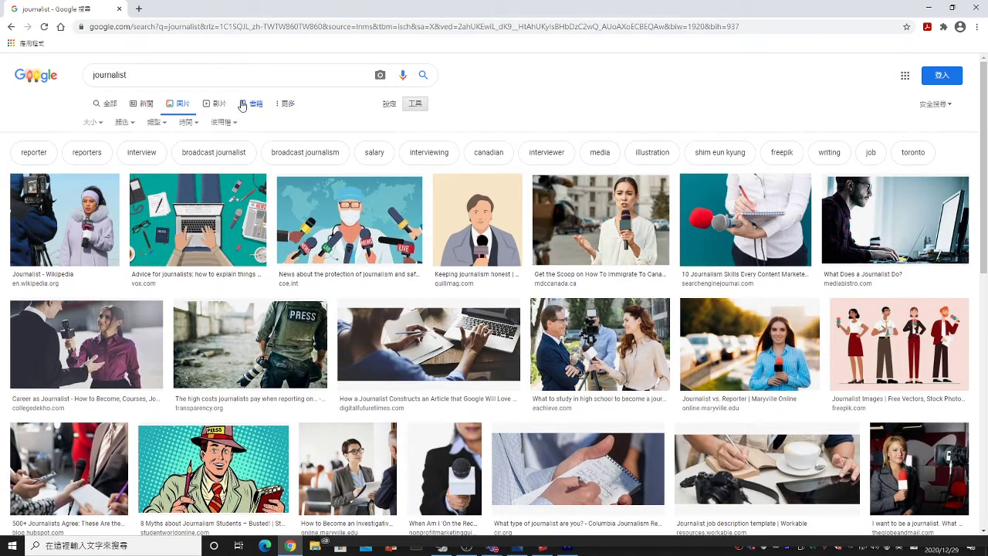
pyautogui.click(122, 122)
pyautogui.click(123, 171)
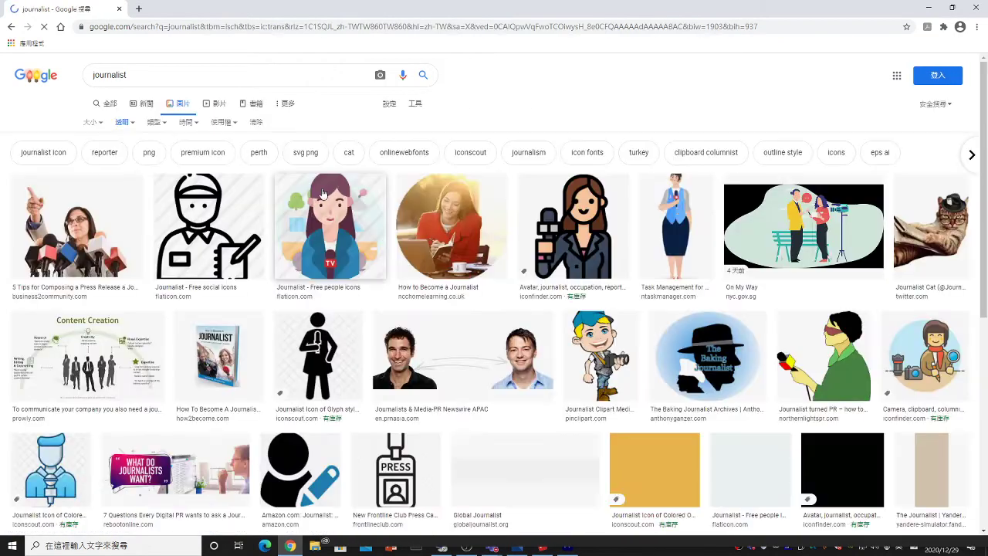
# Save the cartoon TV reporter clipart as a PNG to the desktop
pyautogui.click(55, 230)
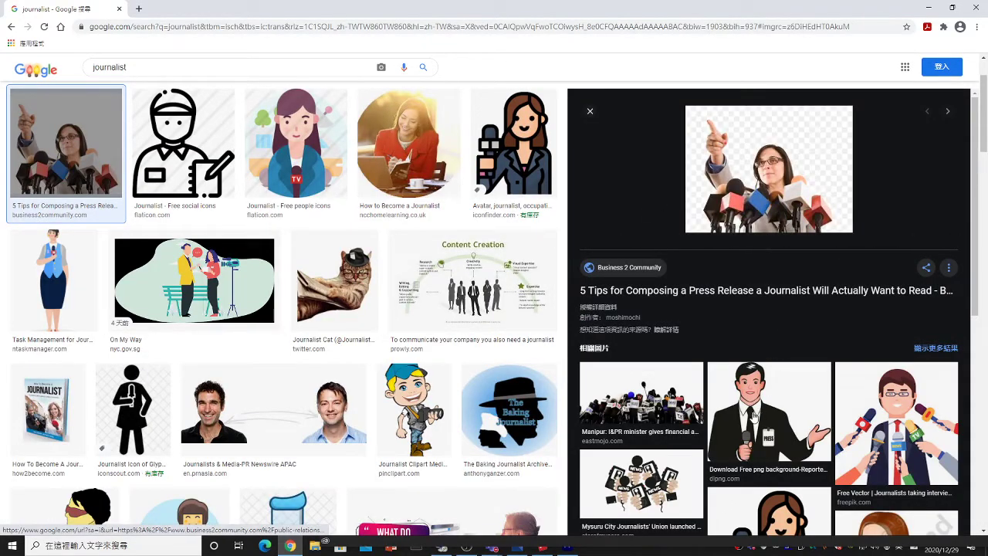
pyautogui.scroll(-3, 463, 366)
pyautogui.scroll(-5, 772, 359)
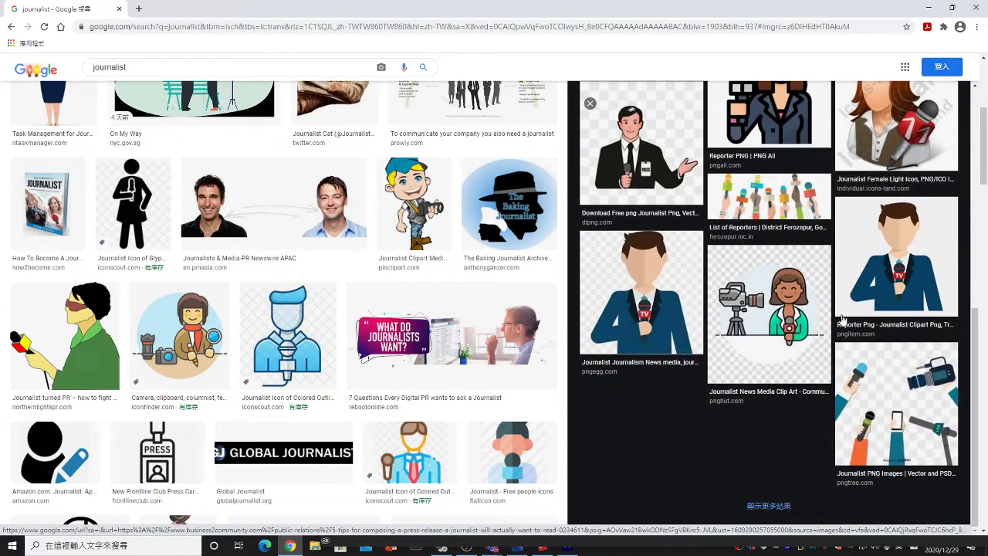
pyautogui.click(662, 323)
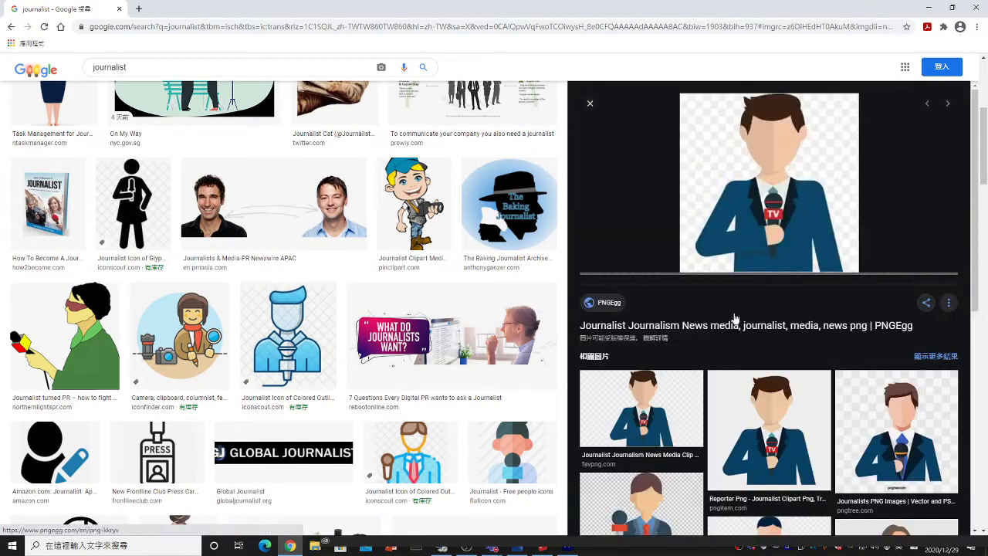
pyautogui.scroll(-1, 769, 341)
pyautogui.scroll(1, 773, 332)
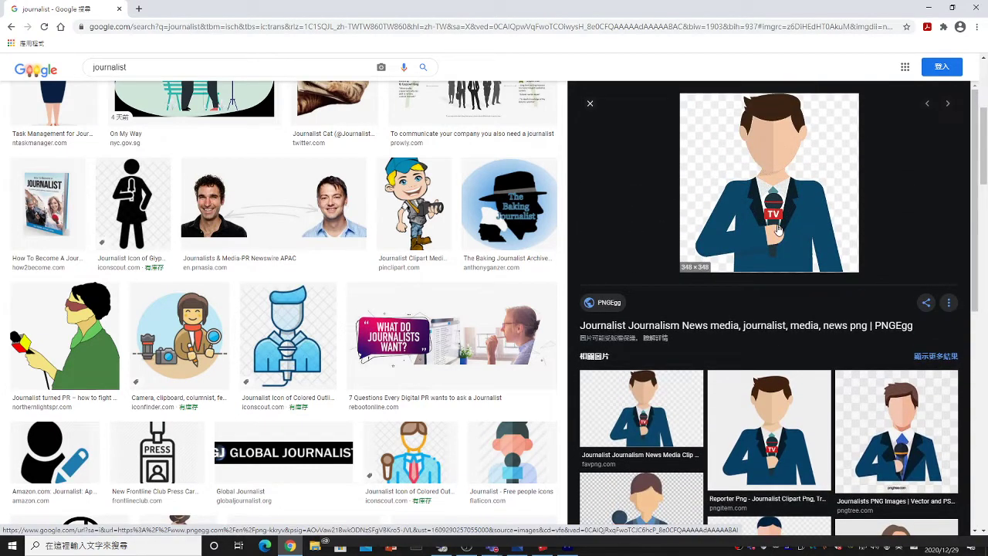
pyautogui.rightClick(778, 230)
pyautogui.click(828, 317)
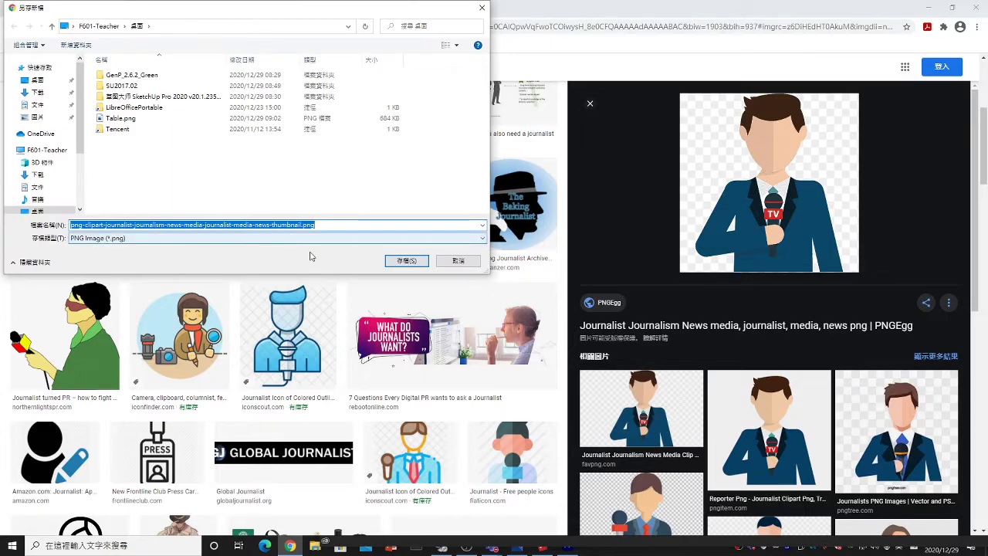
pyautogui.click(406, 260)
# Import the saved reporter clipart PNG from the desktop into the project
pyautogui.click(930, 9)
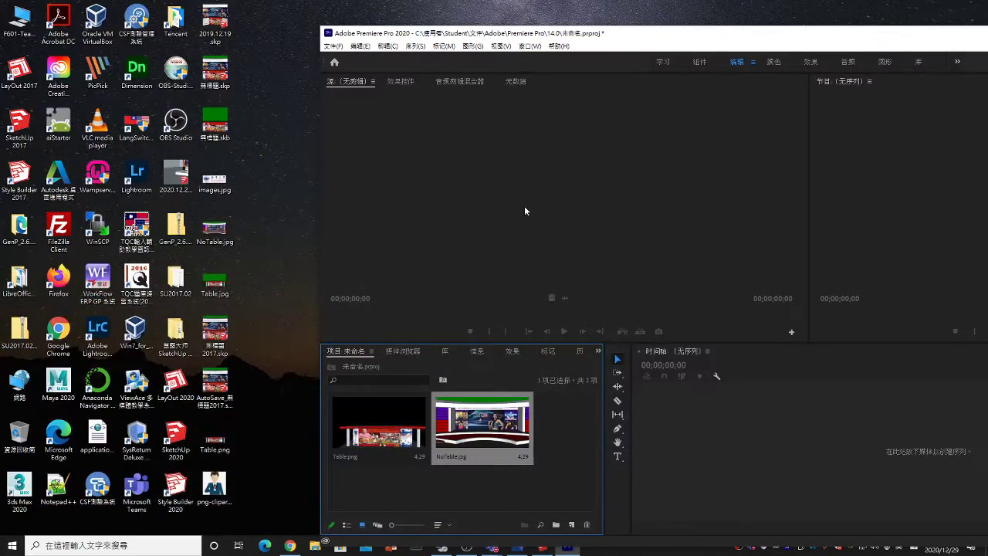
pyautogui.moveTo(207, 494); pyautogui.dragTo(423, 475)
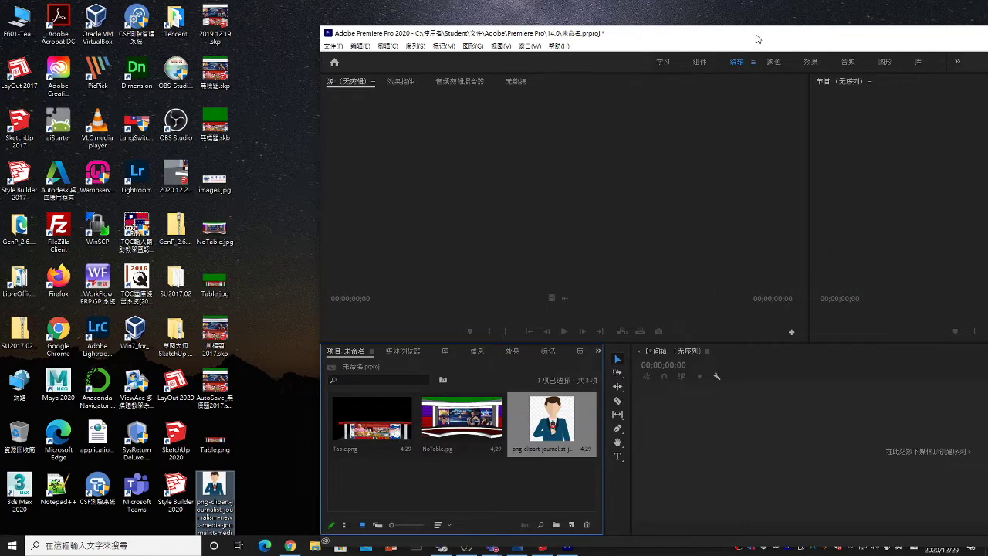
pyautogui.doubleClick(756, 35)
# Create a new sequence, 序列 01, using the AVCHD 1080p60 preset
pyautogui.rightClick(149, 474)
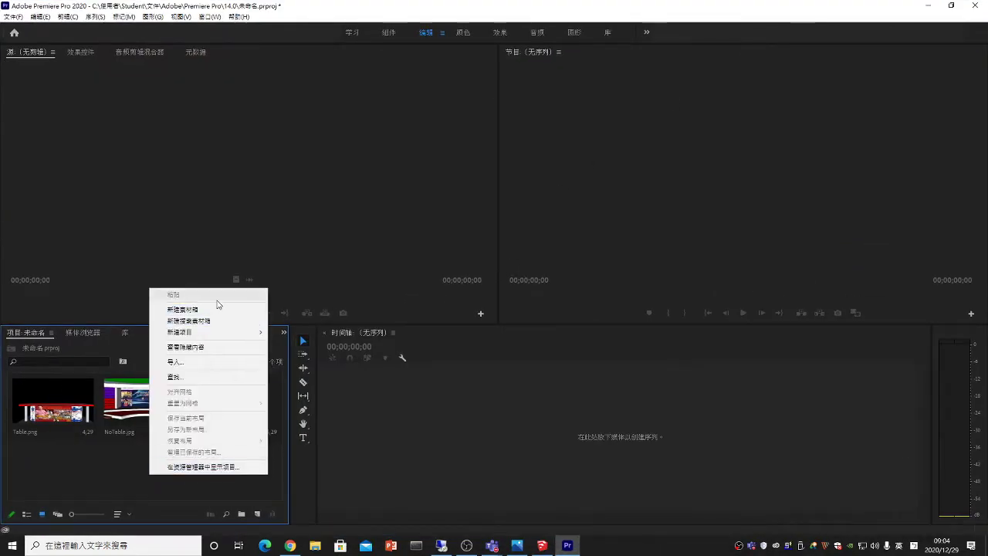
pyautogui.moveTo(216, 333)
pyautogui.click(351, 337)
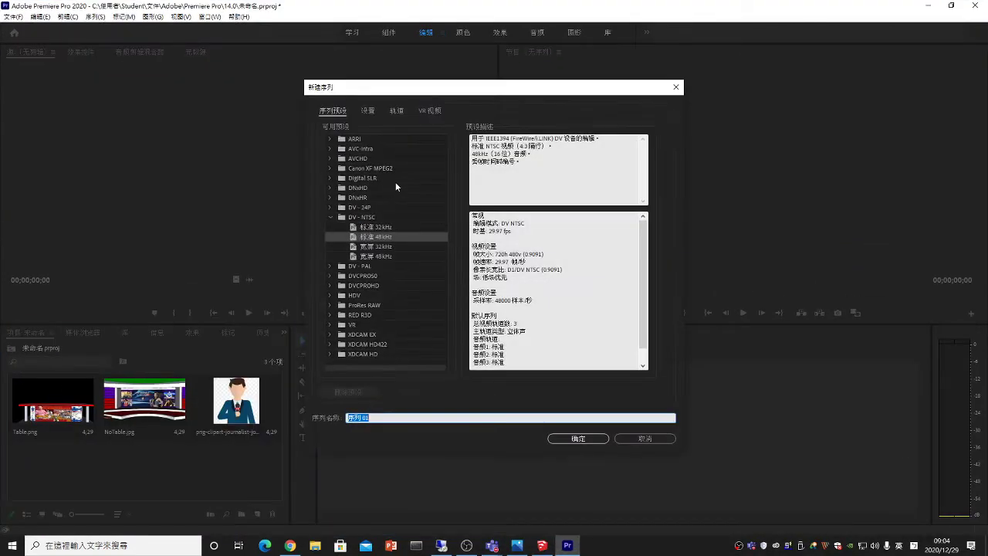
pyautogui.doubleClick(370, 157)
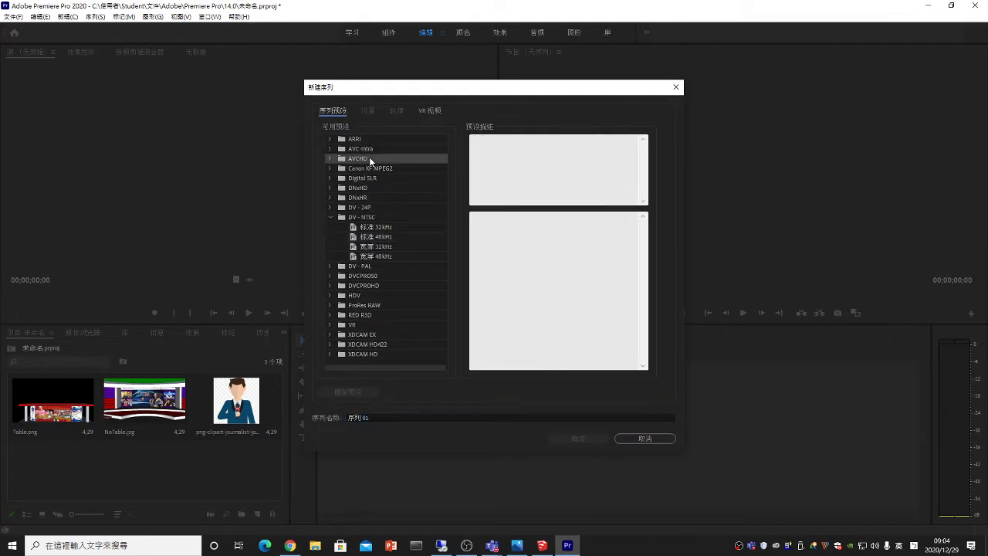
pyautogui.doubleClick(375, 178)
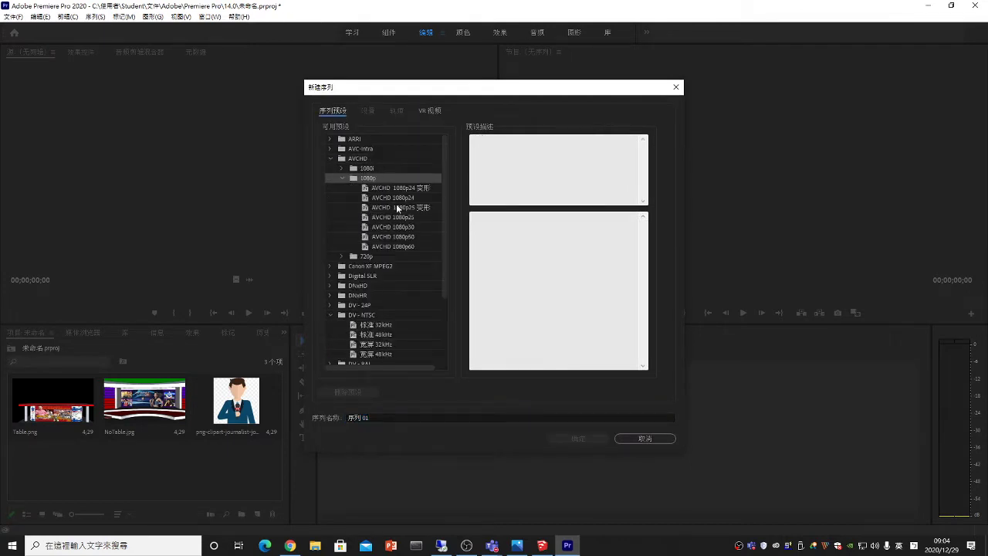
pyautogui.click(416, 246)
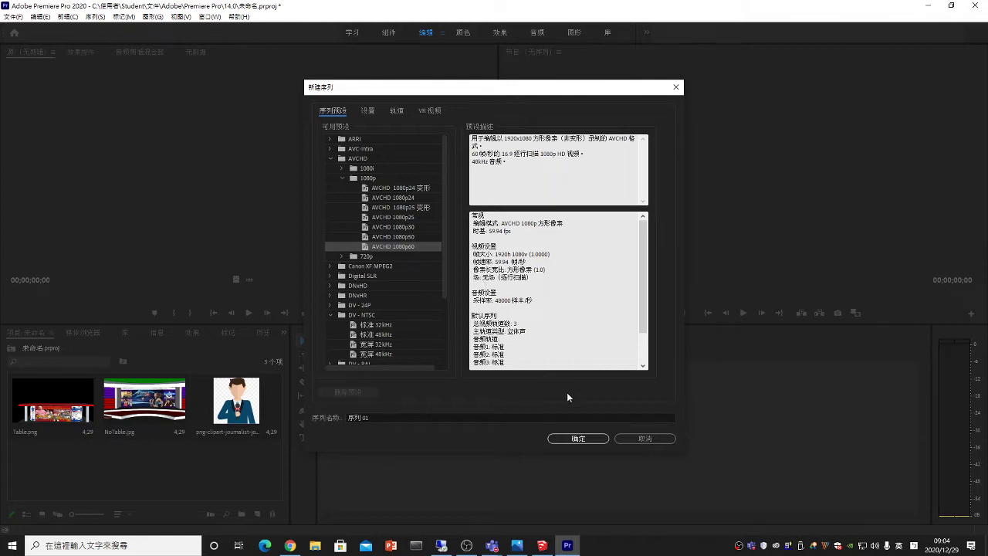
pyautogui.click(572, 437)
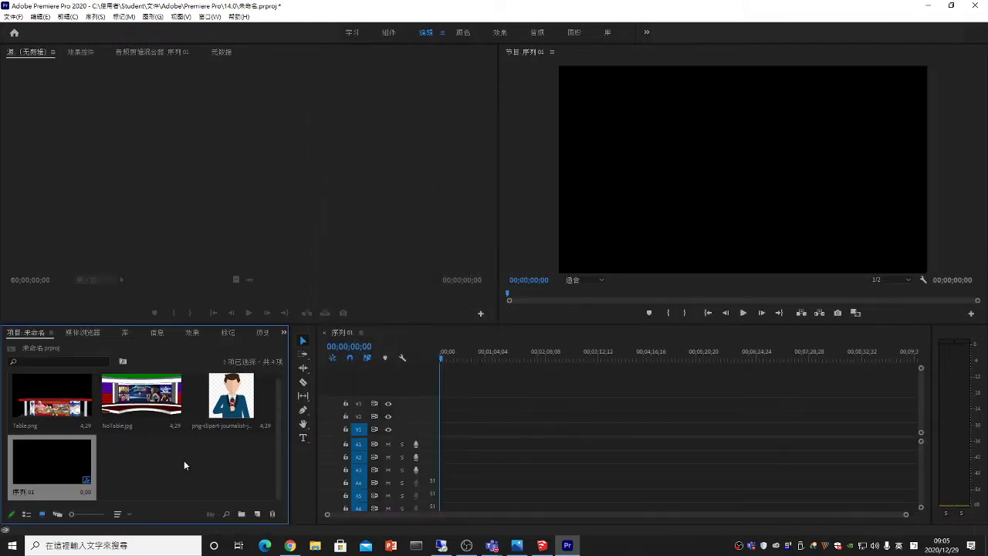
# Place NoTable.jpg on track V1 and scale it up to fill the frame
pyautogui.click(179, 460)
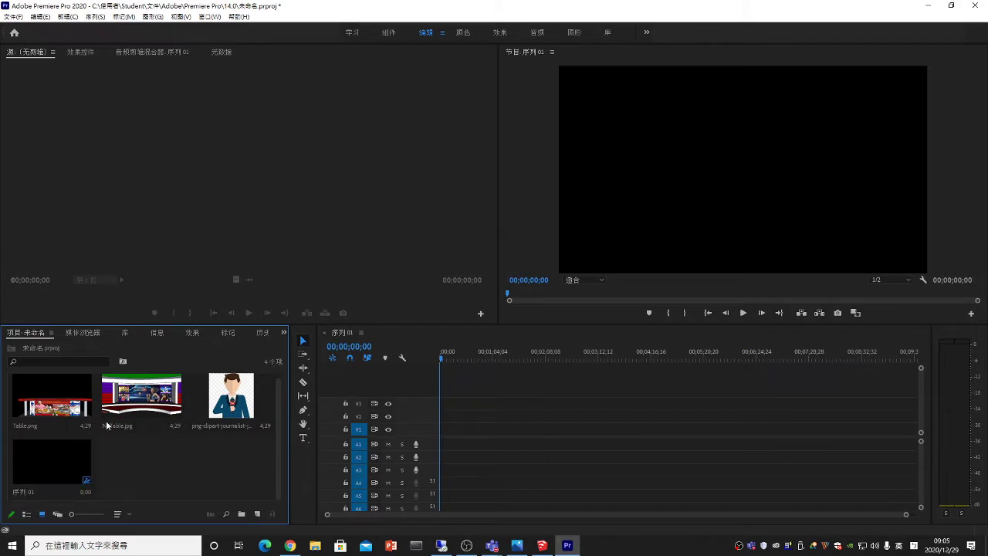
pyautogui.click(44, 461)
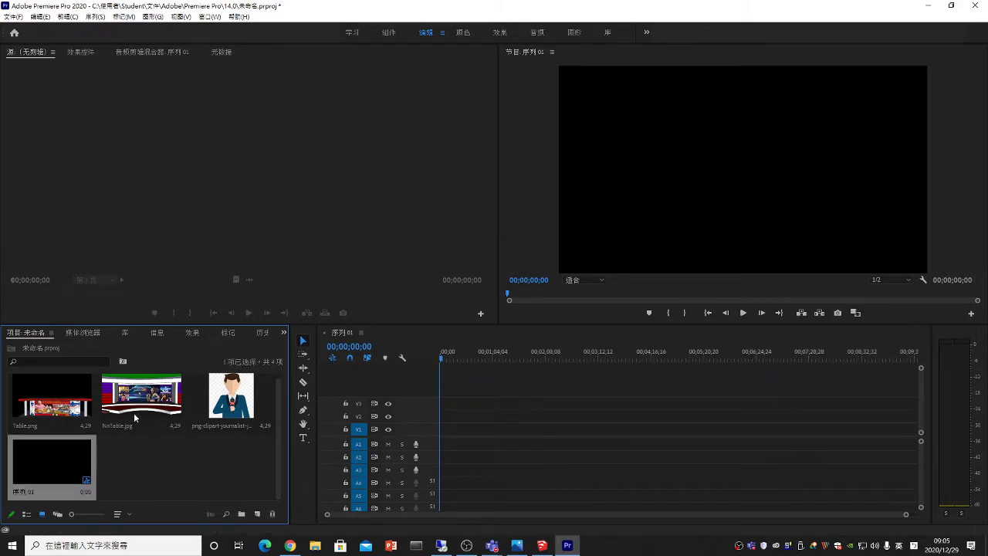
pyautogui.moveTo(141, 401); pyautogui.dragTo(603, 430)
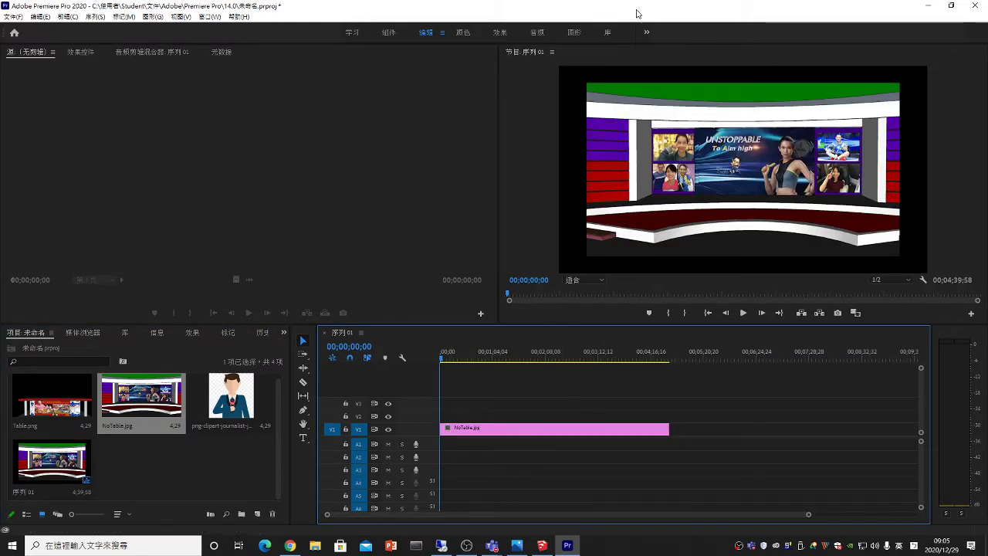
pyautogui.doubleClick(639, 14)
pyautogui.doubleClick(701, 34)
pyautogui.click(673, 146)
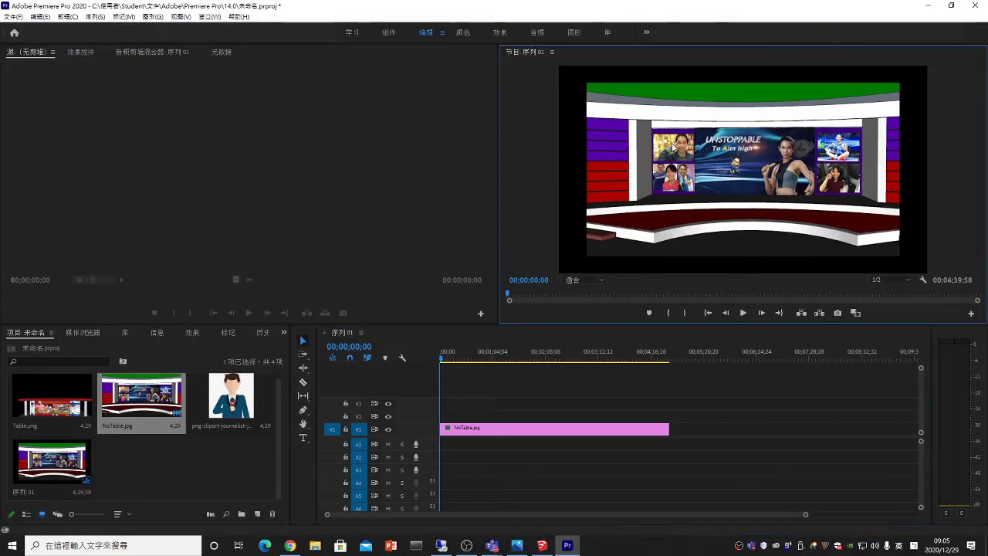
pyautogui.moveTo(585, 258); pyautogui.dragTo(552, 275)
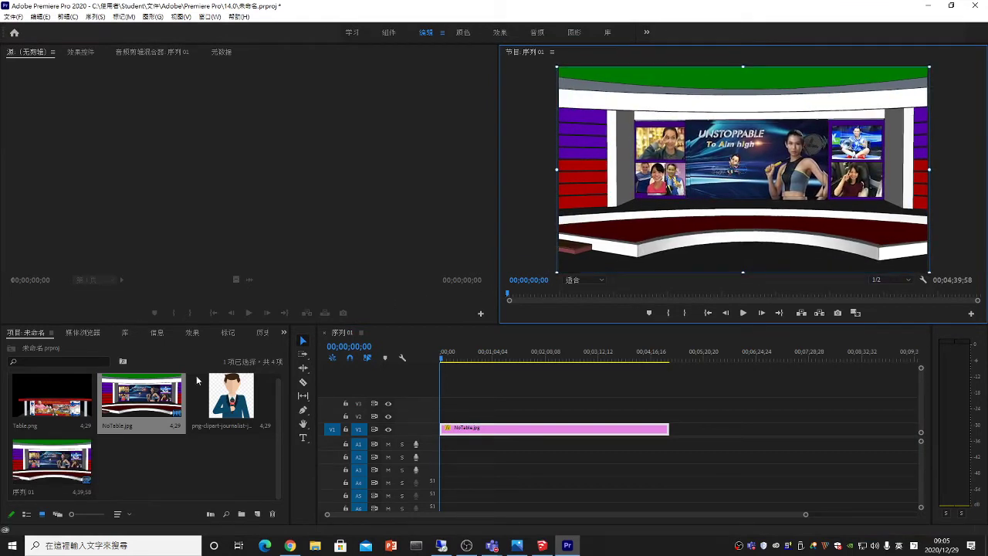
# Place the reporter clipart on V2 and extend it to match the studio clip
pyautogui.click(59, 423)
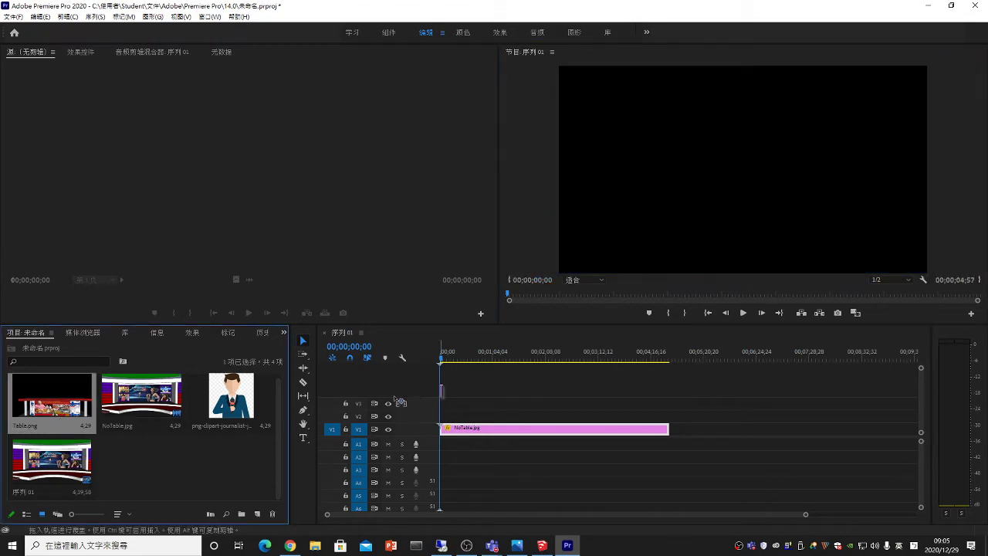
pyautogui.moveTo(389, 409); pyautogui.dragTo(418, 393)
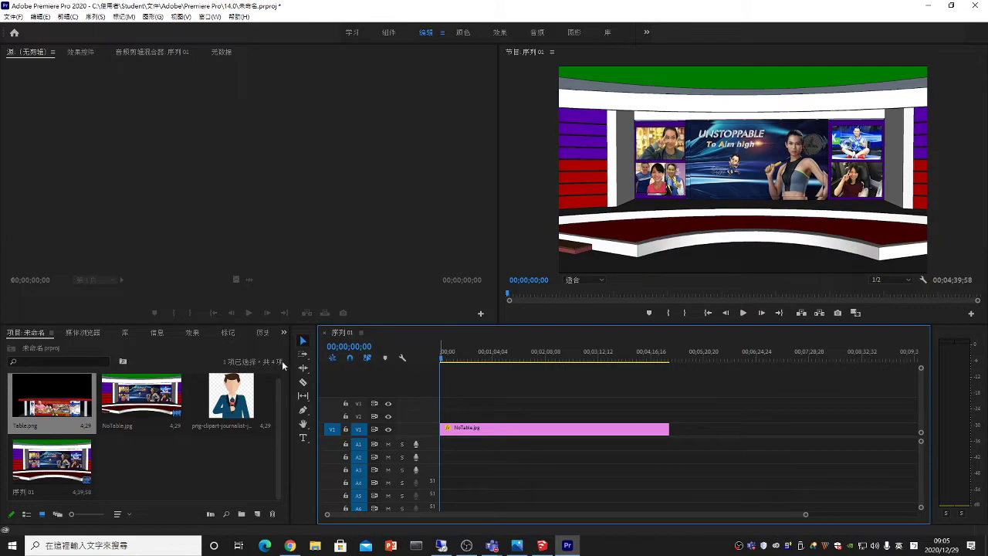
pyautogui.moveTo(199, 400); pyautogui.dragTo(448, 417)
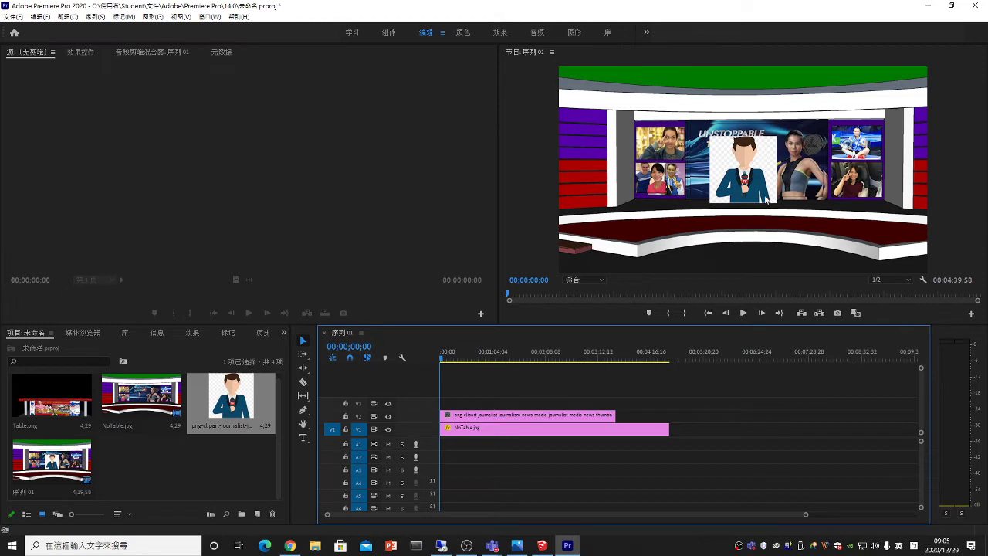
pyautogui.click(542, 417)
pyautogui.moveTo(624, 419); pyautogui.dragTo(669, 421)
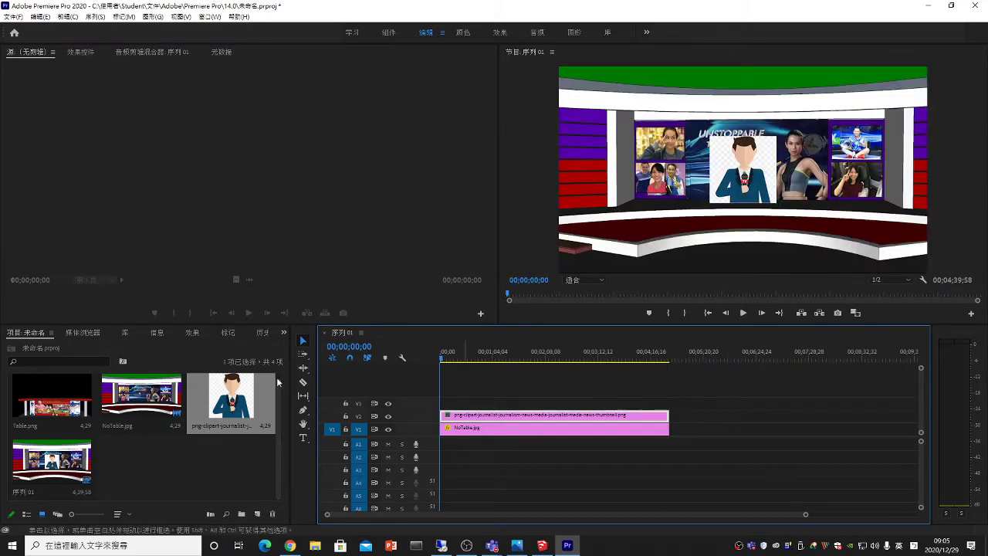
# Put Table.png on V3 above the reporter and load the journalist clip into the Source monitor
pyautogui.moveTo(87, 415); pyautogui.dragTo(669, 402)
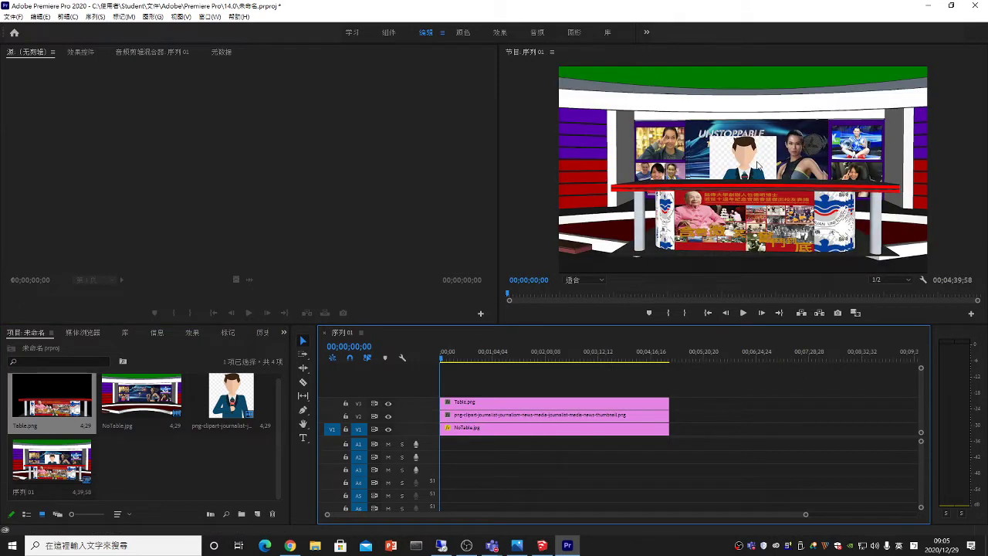
pyautogui.click(475, 402)
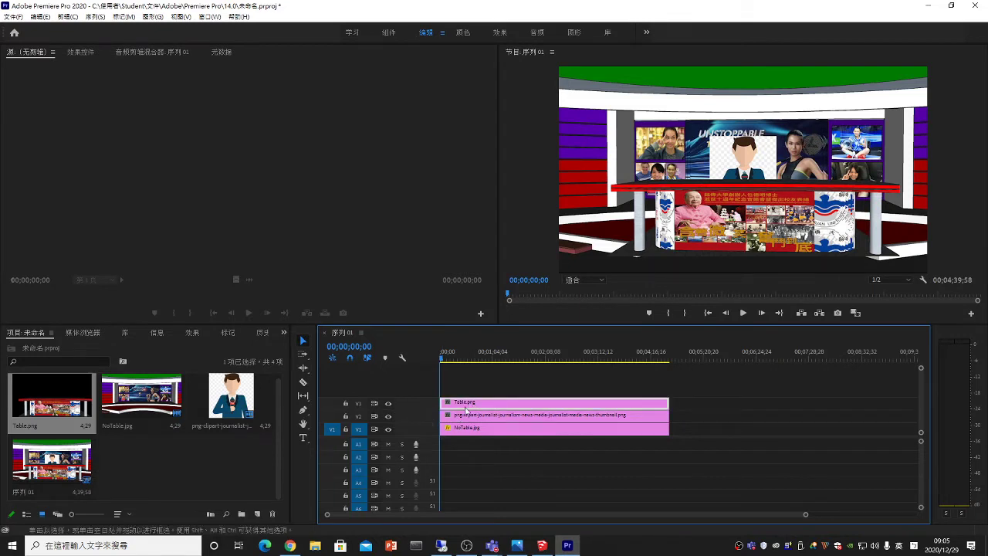
pyautogui.click(491, 418)
pyautogui.doubleClick(491, 417)
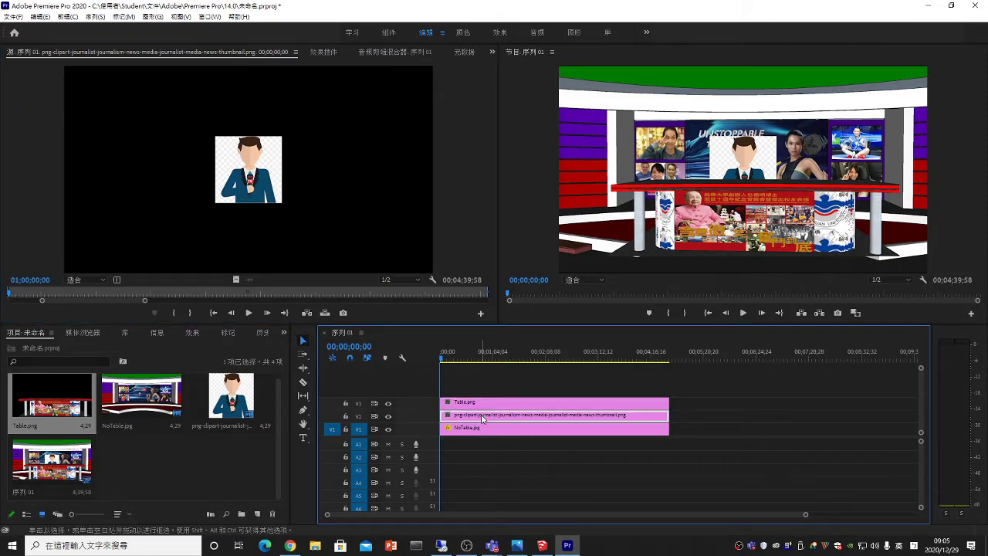
# Try the journalist clip above Table.png, then return it to V2 behind the desk
pyautogui.moveTo(468, 419); pyautogui.dragTo(468, 390)
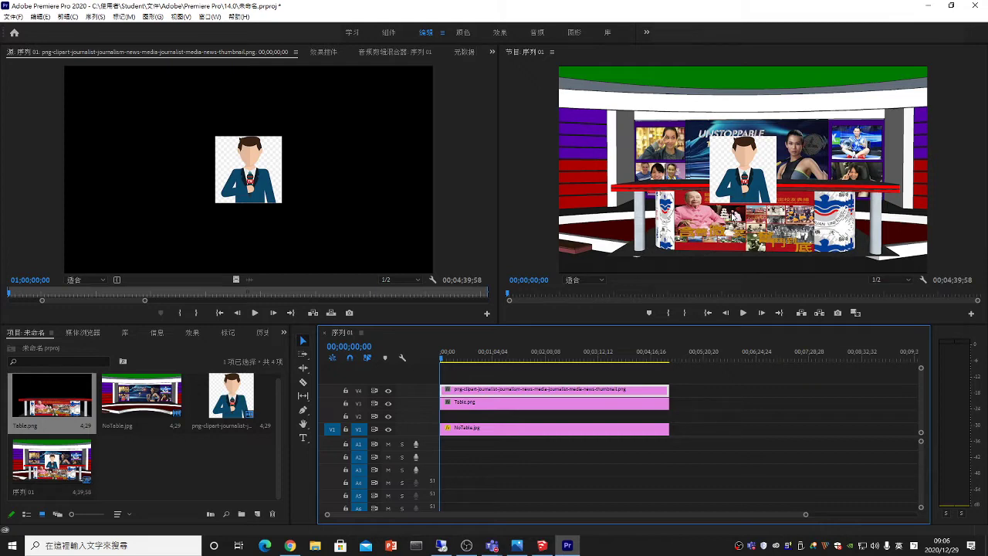
pyautogui.moveTo(547, 396); pyautogui.dragTo(548, 421)
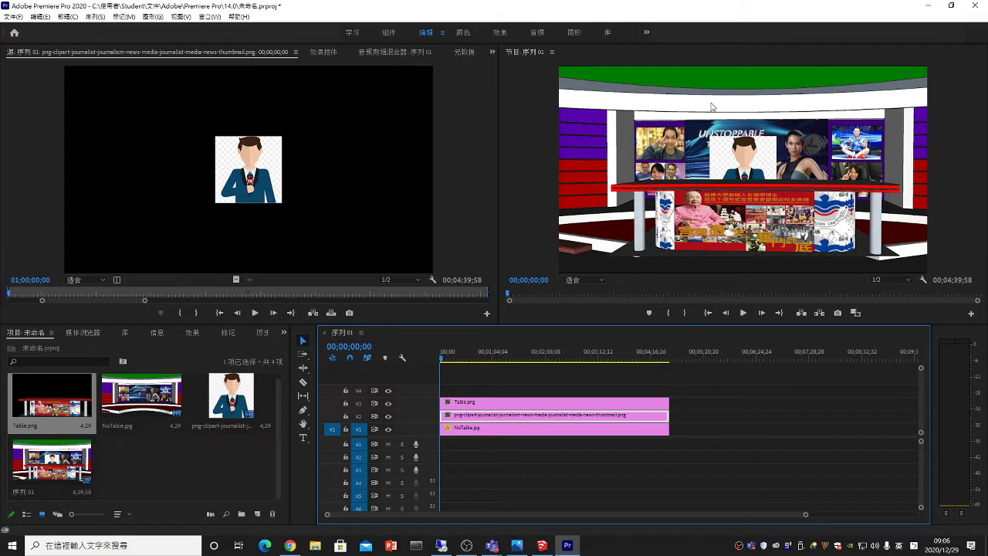
pyautogui.doubleClick(624, 7)
pyautogui.click(253, 143)
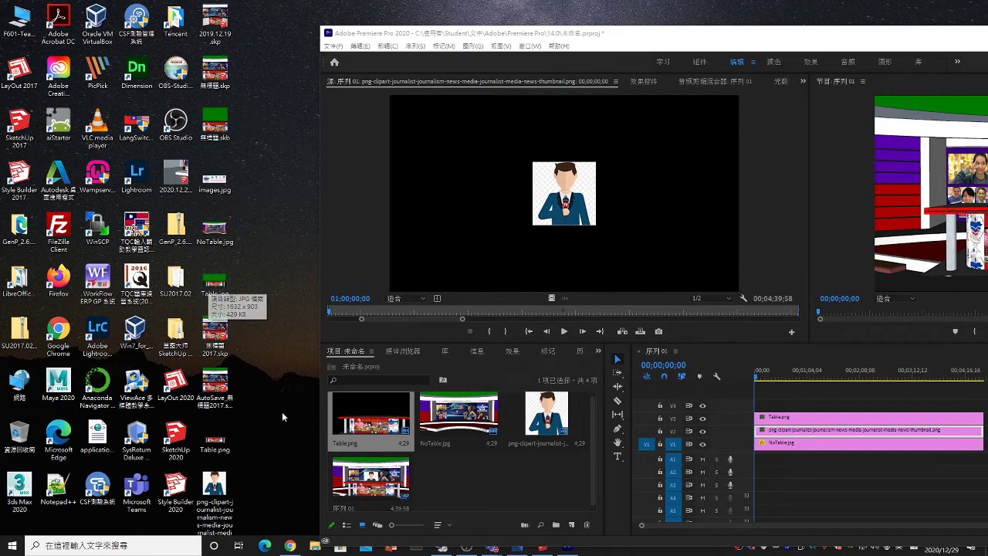
pyautogui.doubleClick(739, 33)
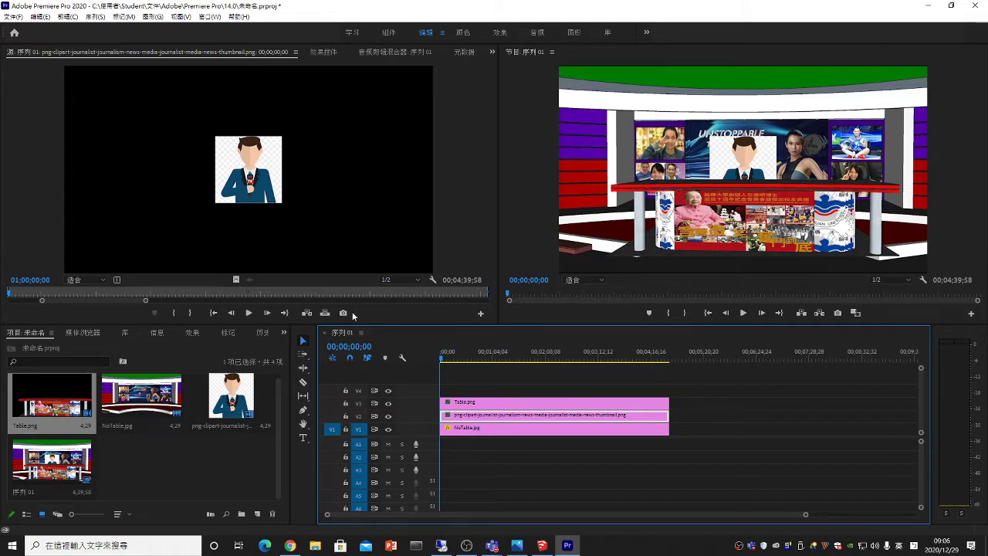
# Check NoTable.jpg, Table.png and 序列01 in the project, then leave the remote session
pyautogui.click(122, 410)
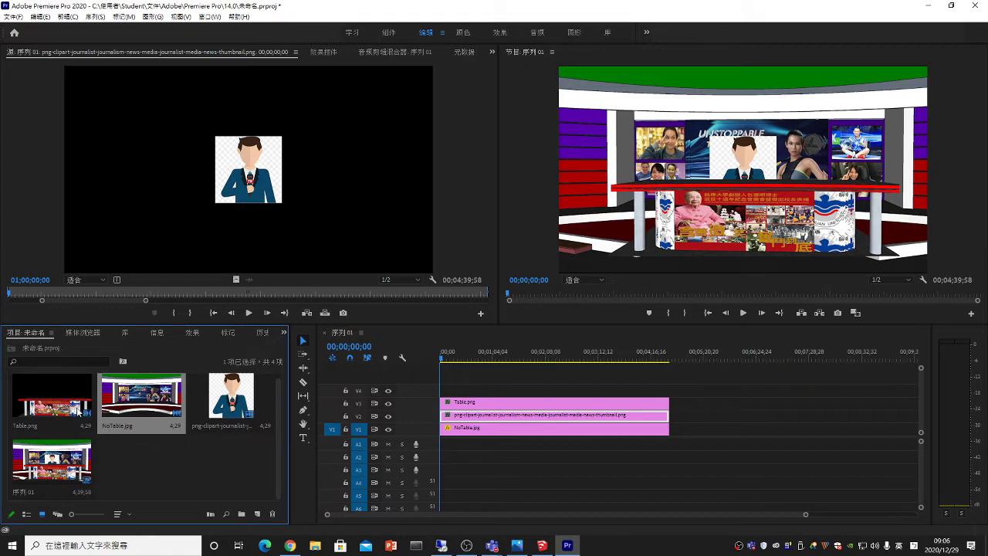
pyautogui.click(78, 412)
pyautogui.click(52, 463)
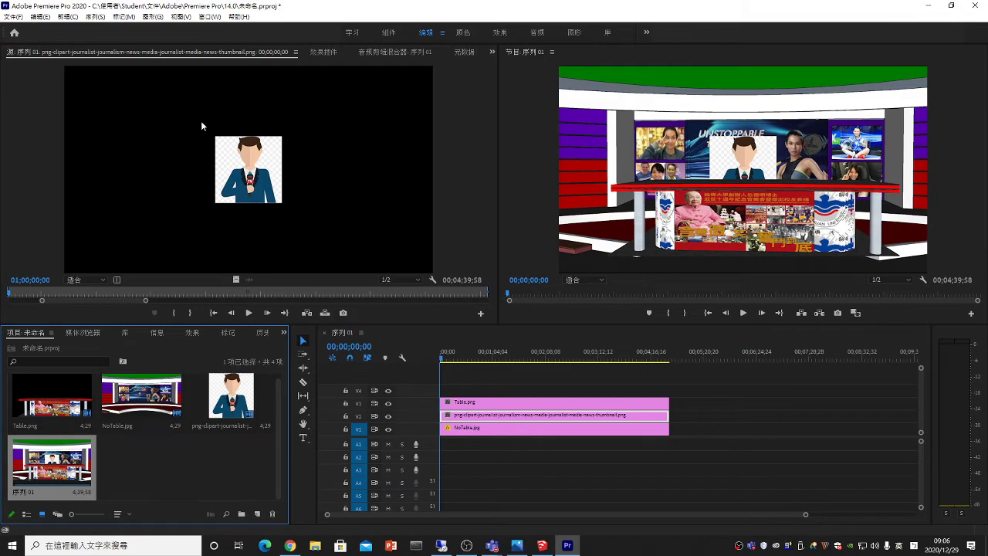
pyautogui.click(597, 6)
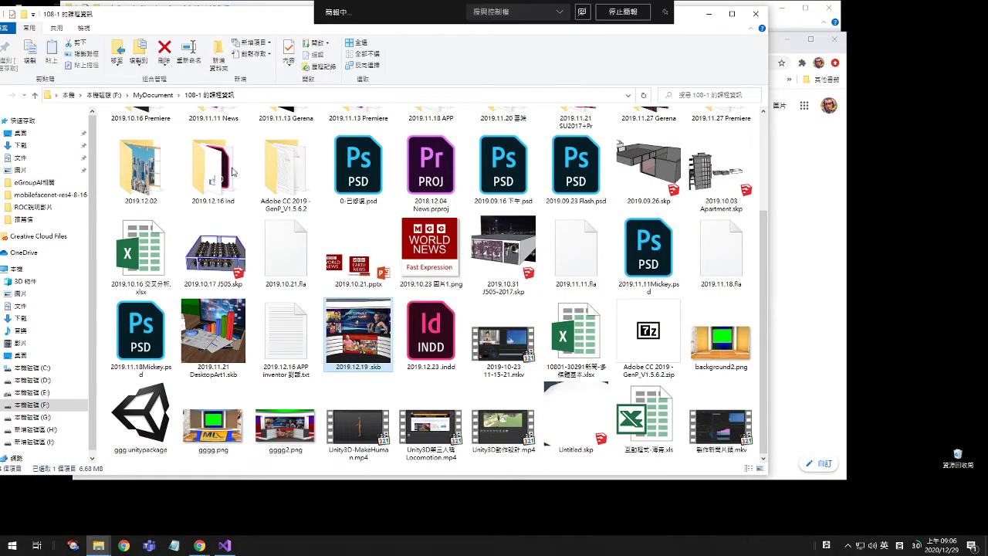
# Maximize the new-tab Chrome window and open Google Drive from Google apps
pyautogui.click(202, 546)
pyautogui.click(228, 494)
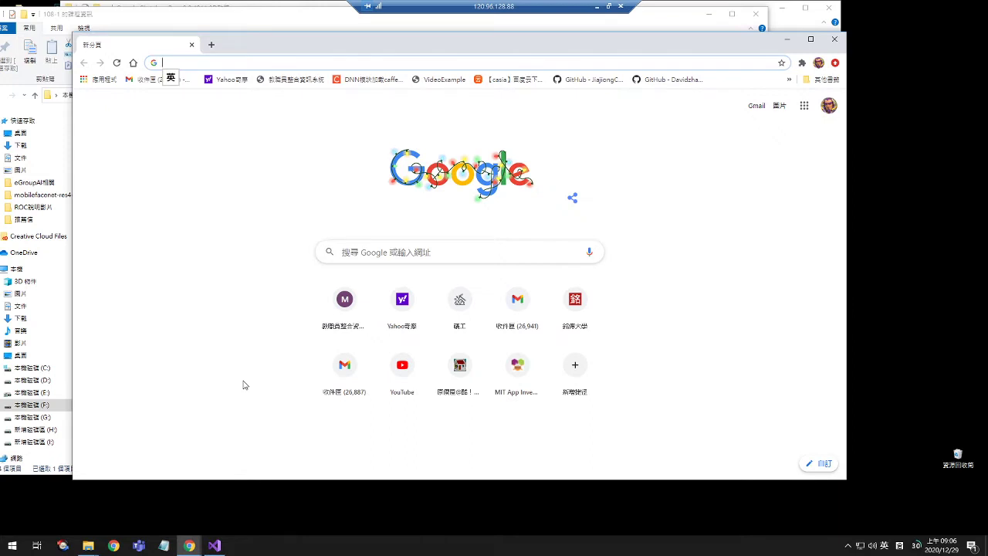
pyautogui.doubleClick(441, 43)
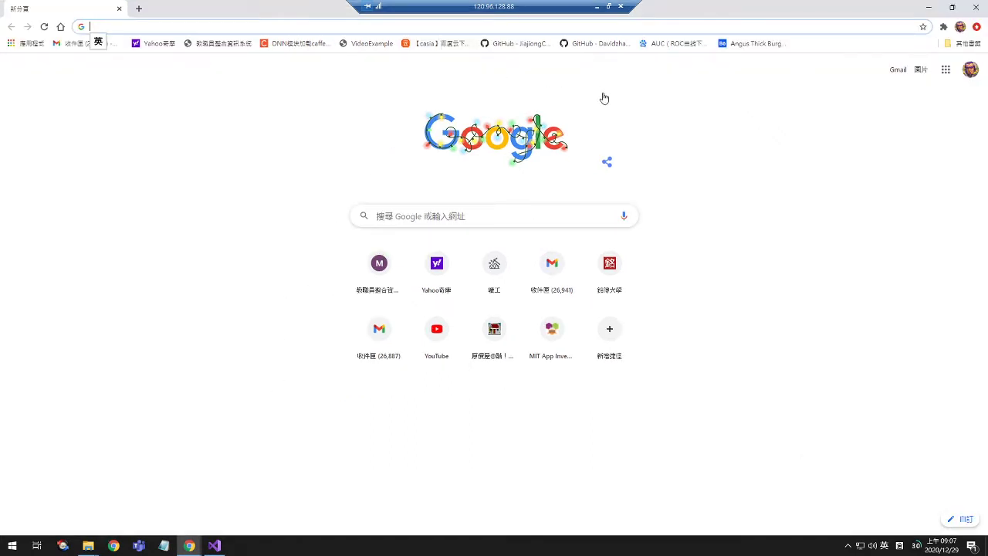
pyautogui.click(947, 69)
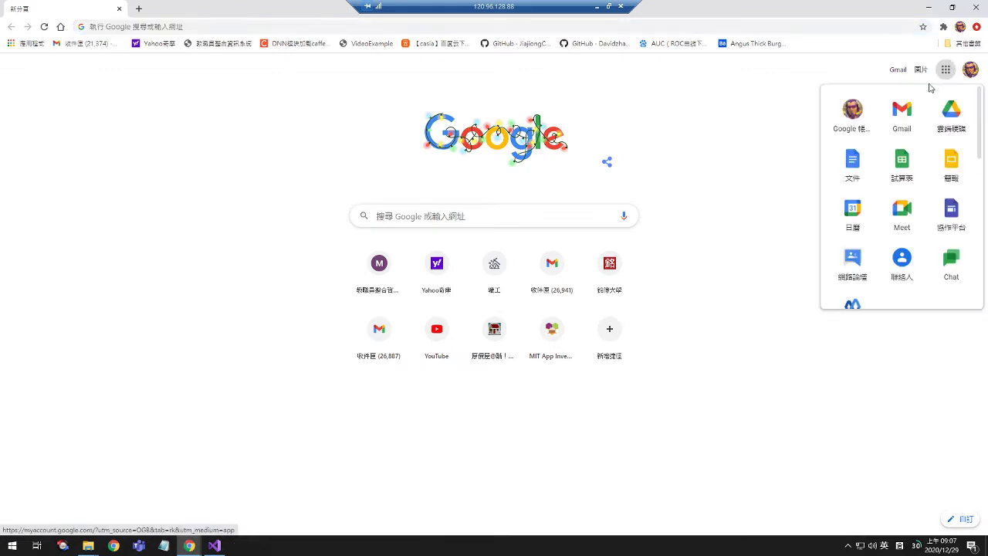
pyautogui.click(759, 145)
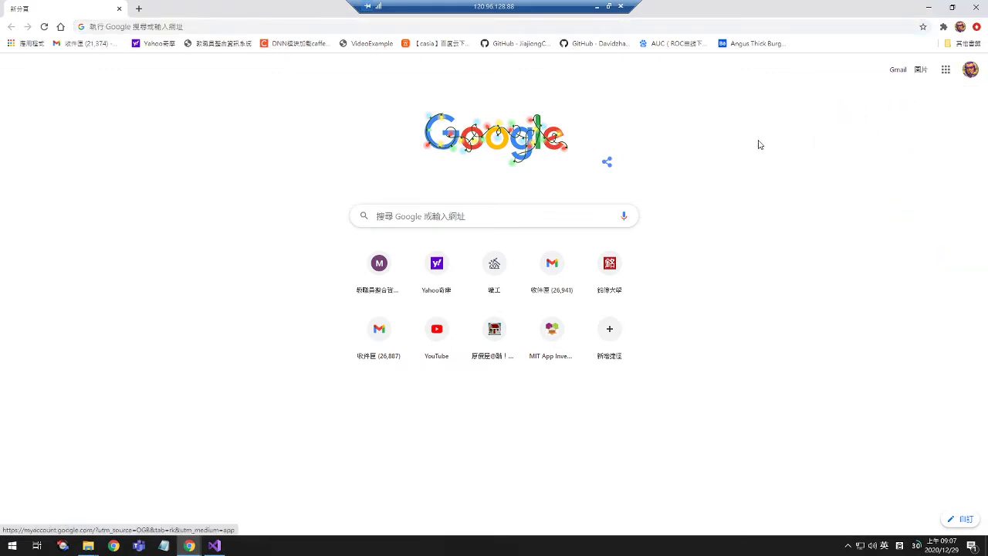
pyautogui.click(946, 70)
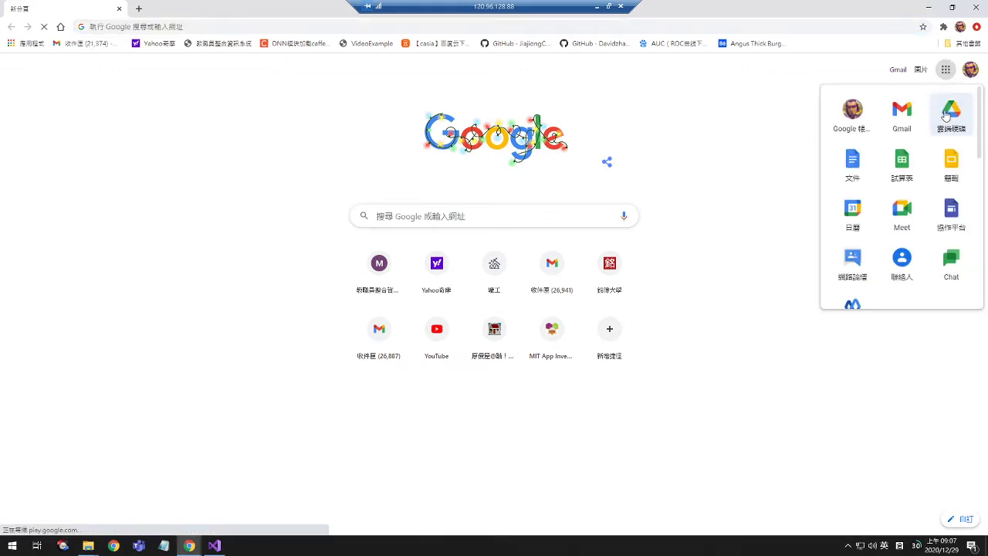
pyautogui.click(947, 113)
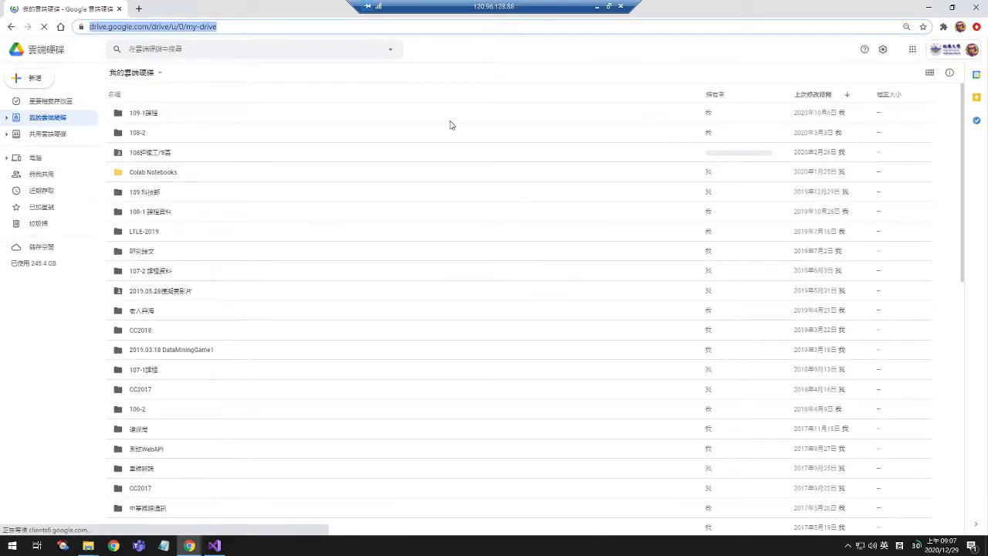
# Open 108-1 課程資料 > 2019.11.18 新聞錄影 and lower system volume to 33
pyautogui.click(215, 134)
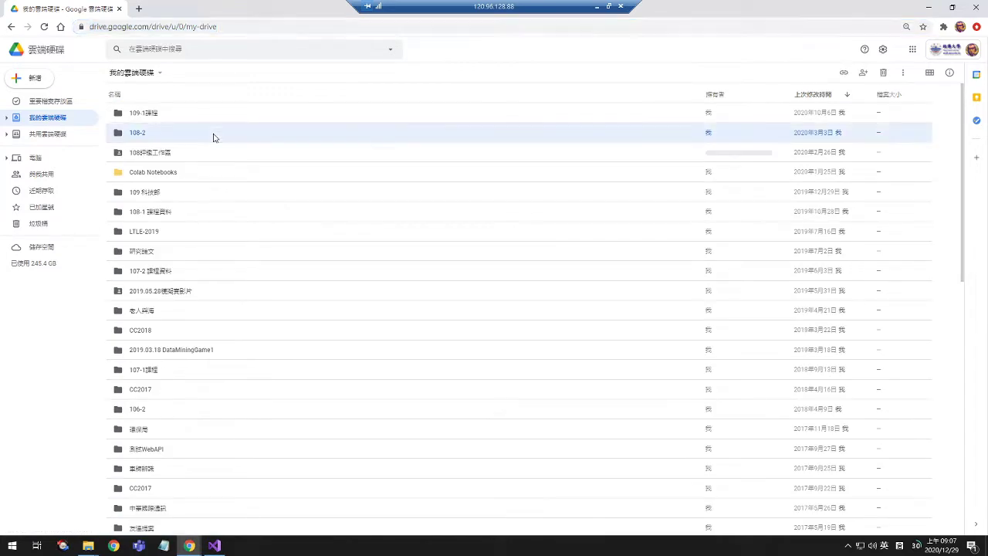
pyautogui.doubleClick(198, 213)
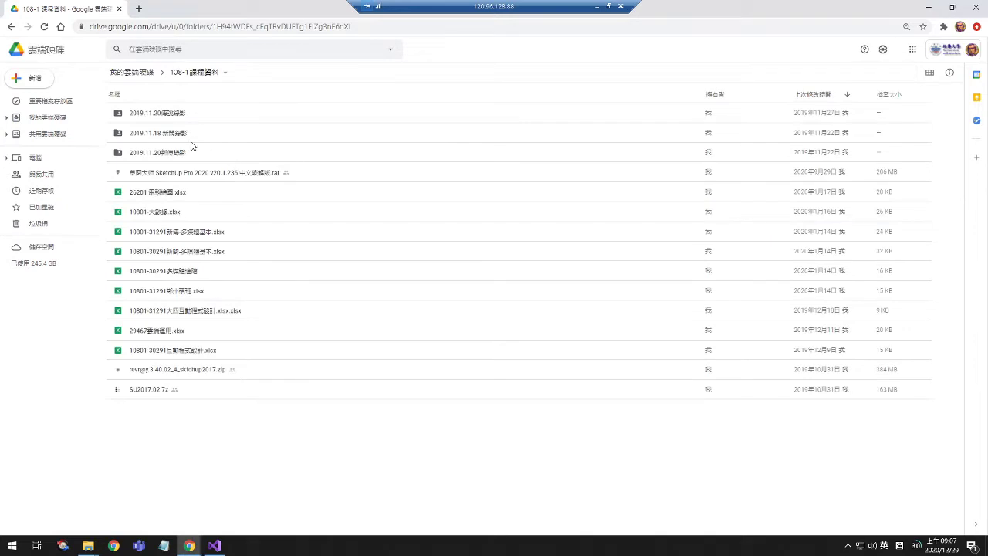
pyautogui.click(214, 135)
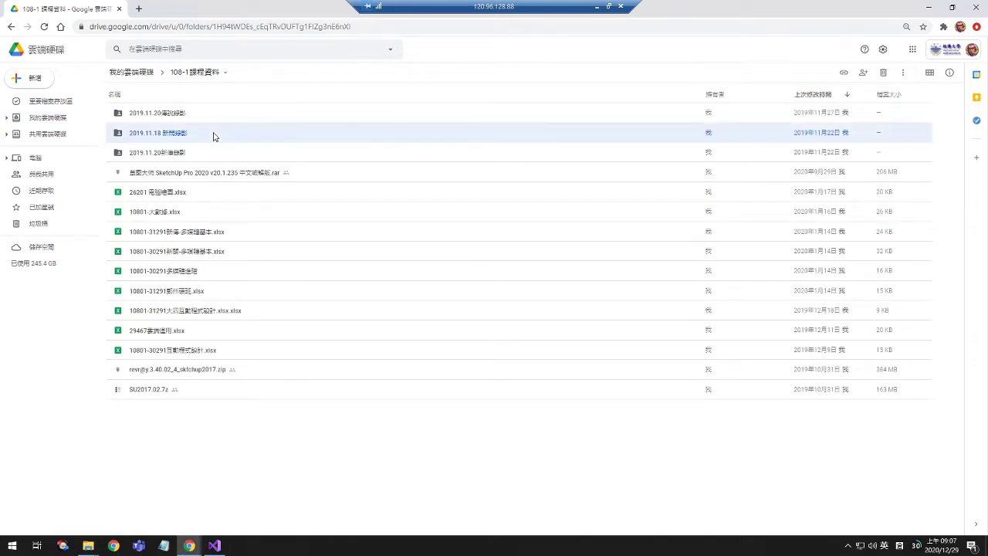
pyautogui.doubleClick(214, 134)
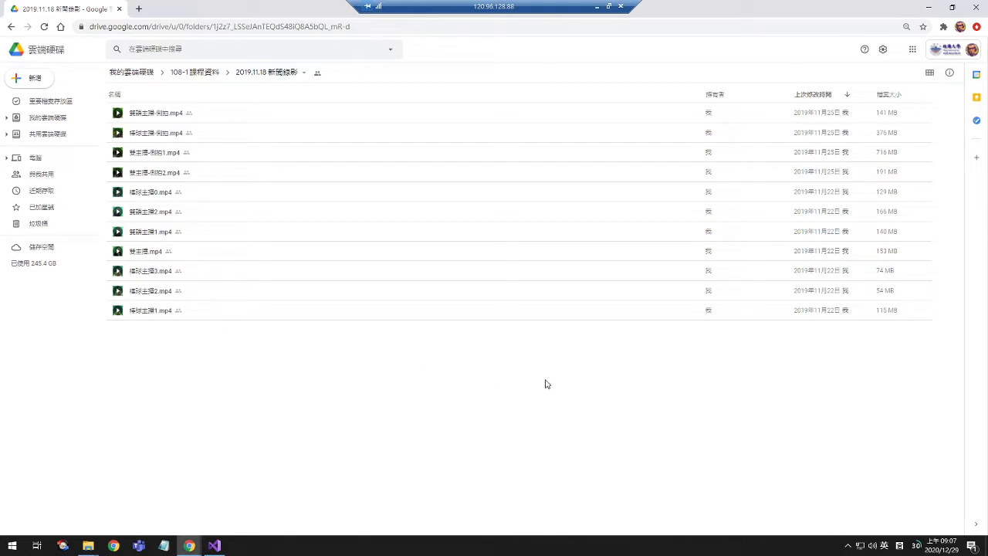
pyautogui.click(871, 545)
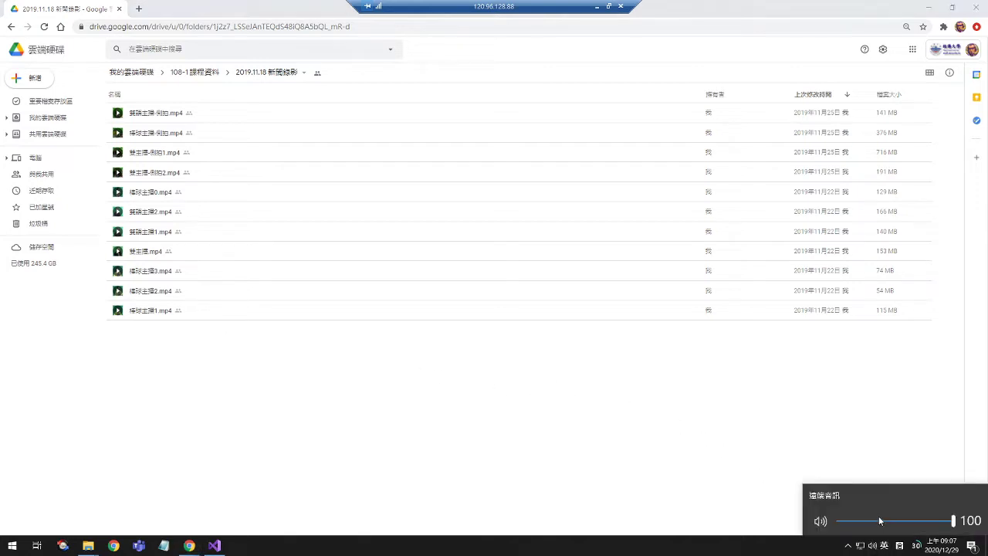
pyautogui.moveTo(956, 521); pyautogui.dragTo(830, 523)
pyautogui.doubleClick(176, 317)
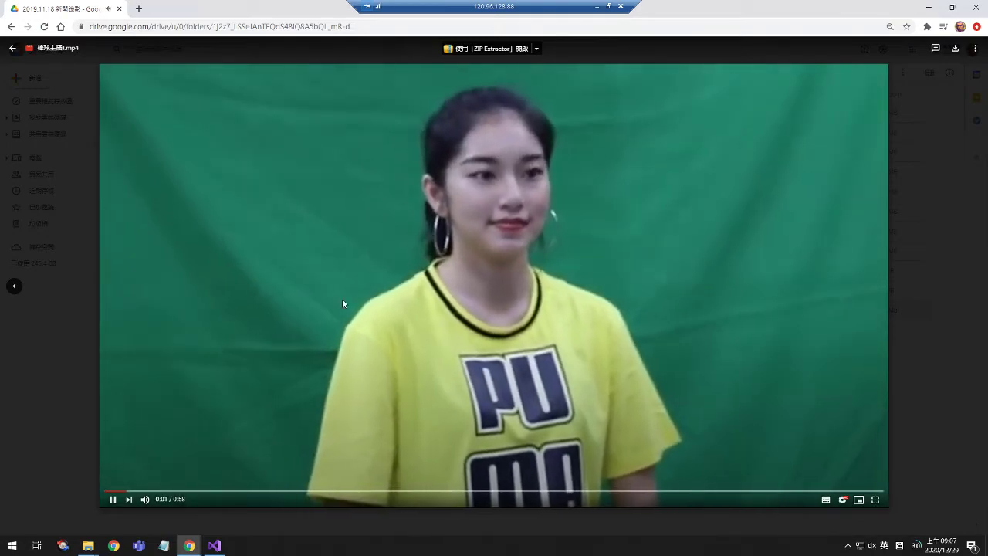
pyautogui.click(37, 109)
pyautogui.doubleClick(200, 292)
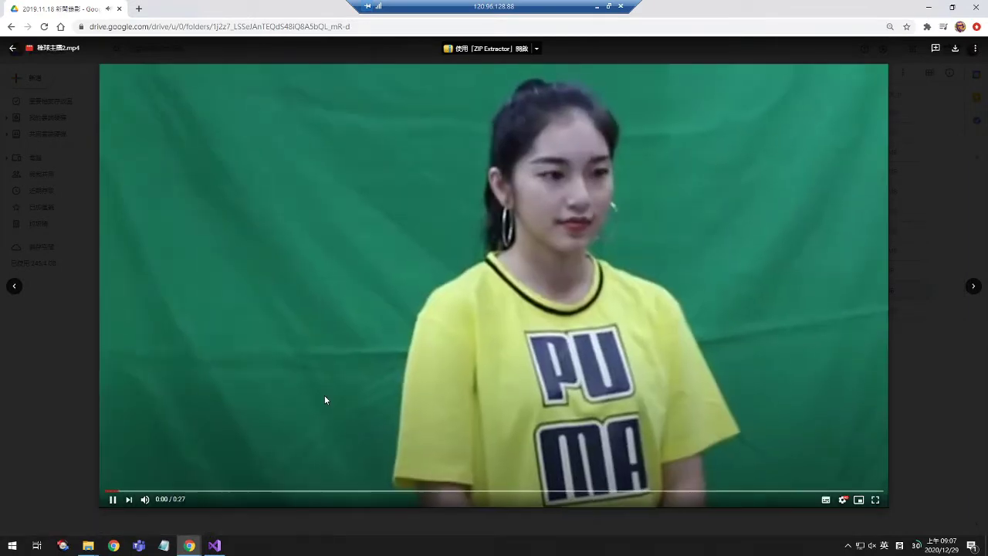
pyautogui.press('Escape')
pyautogui.click(208, 279)
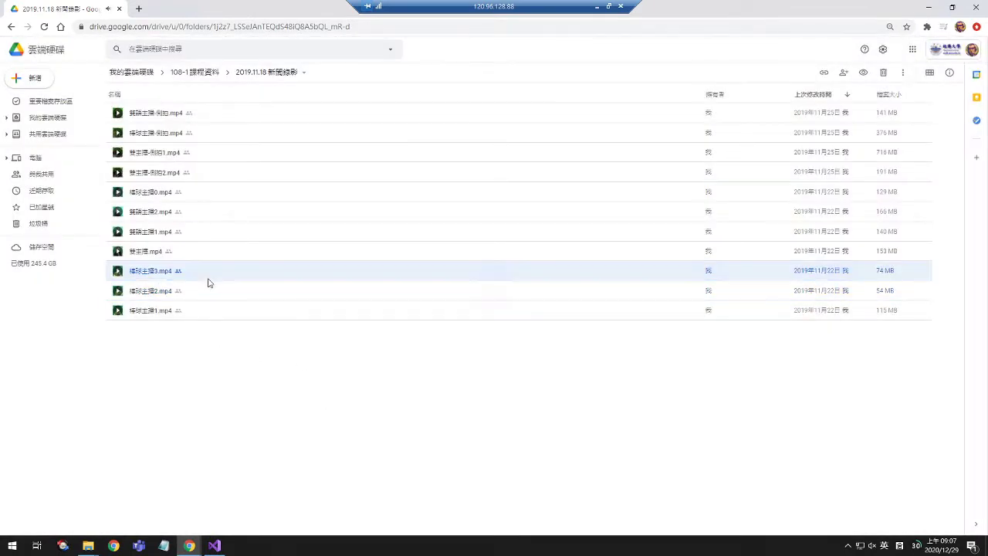
pyautogui.doubleClick(235, 199)
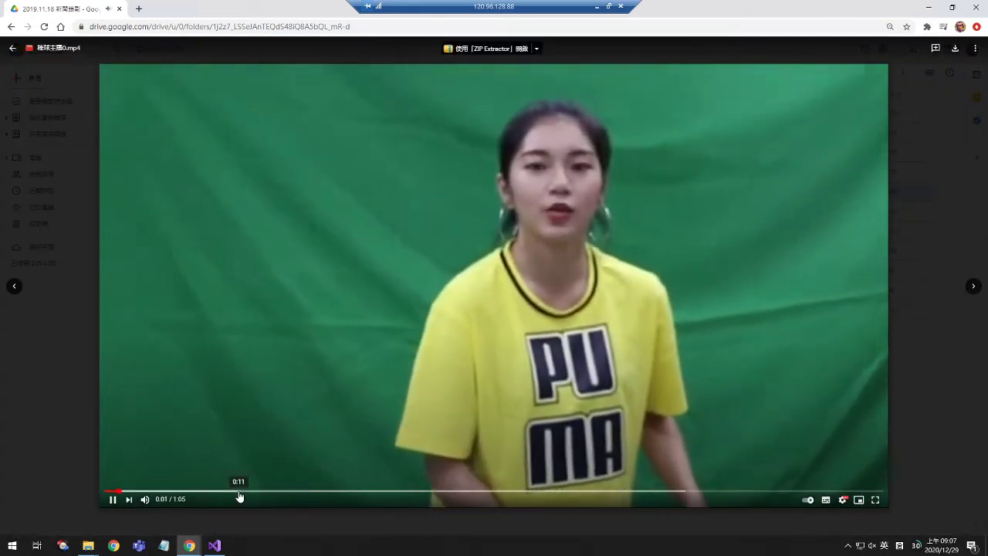
pyautogui.click(239, 491)
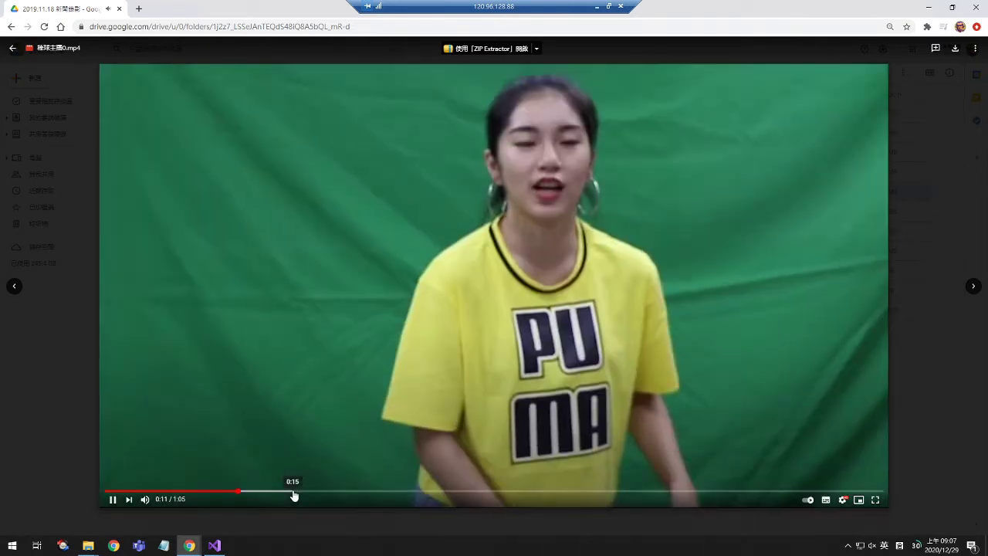
pyautogui.press('Escape')
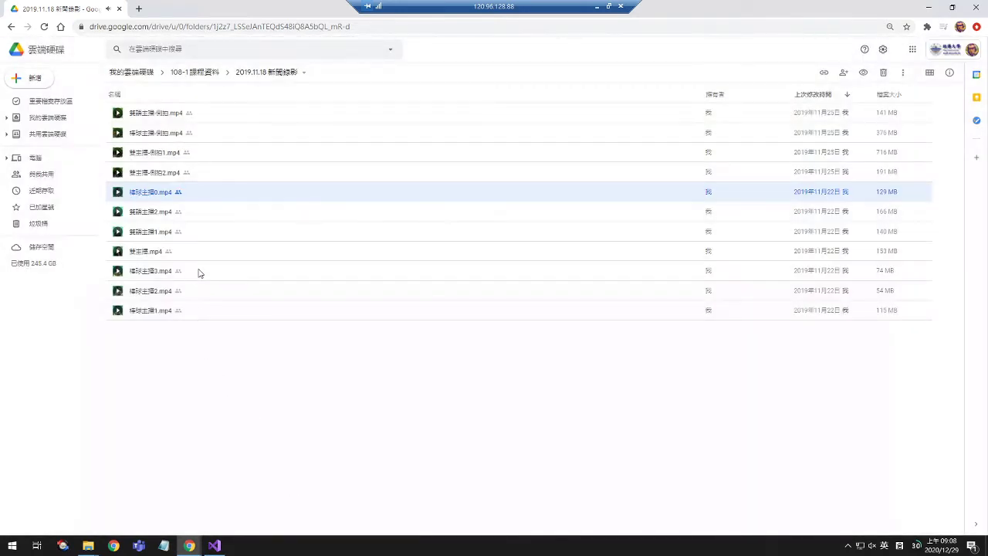
pyautogui.doubleClick(198, 272)
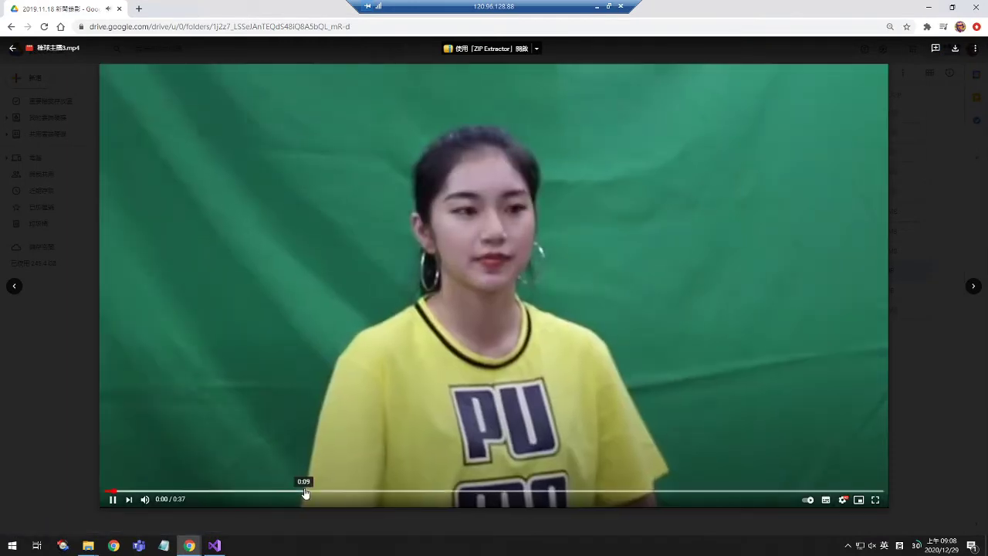
pyautogui.click(308, 491)
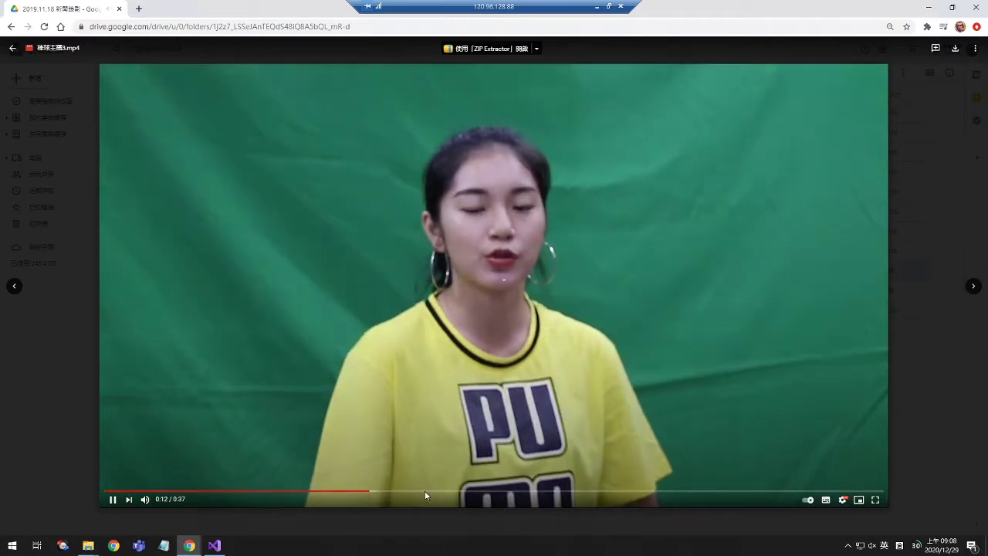
pyautogui.press('Escape')
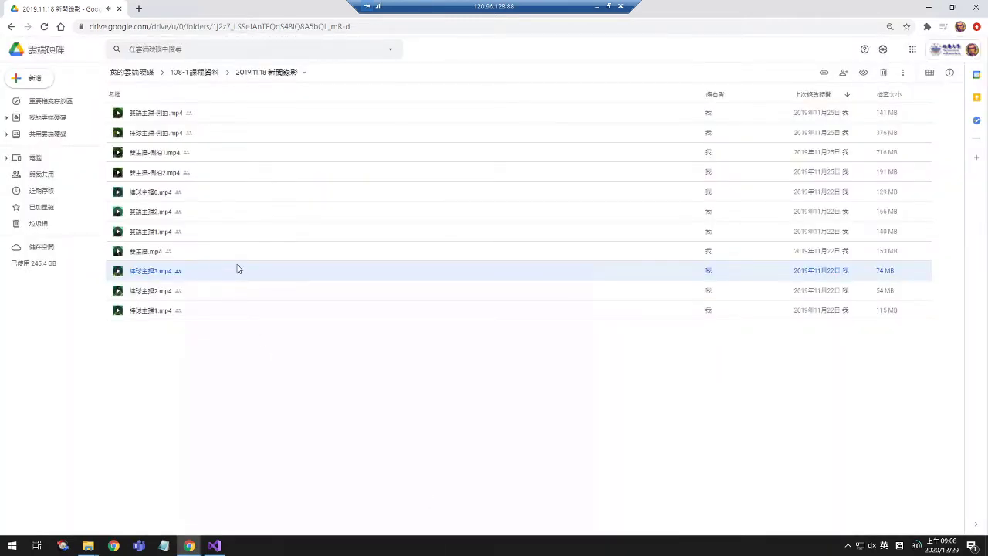
pyautogui.rightClick(237, 268)
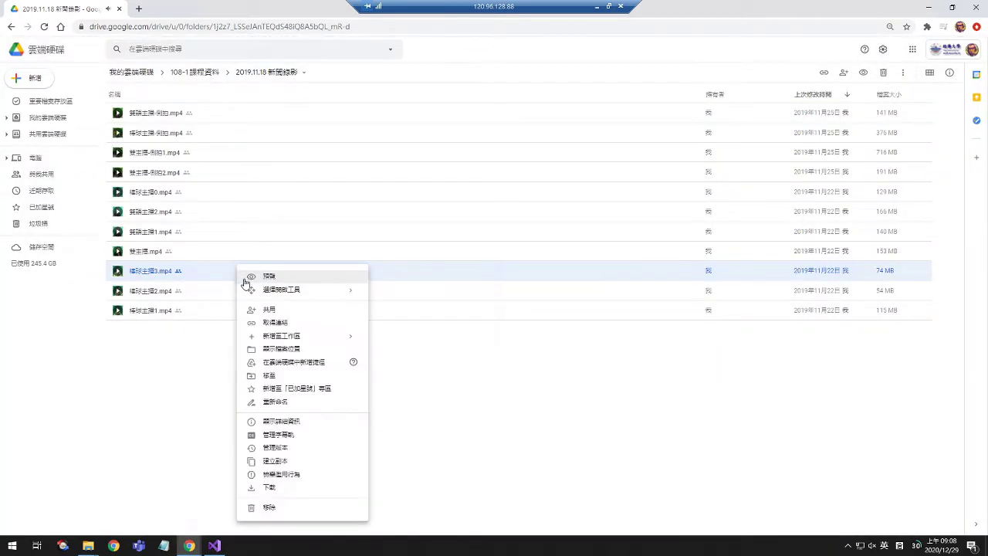
pyautogui.click(258, 316)
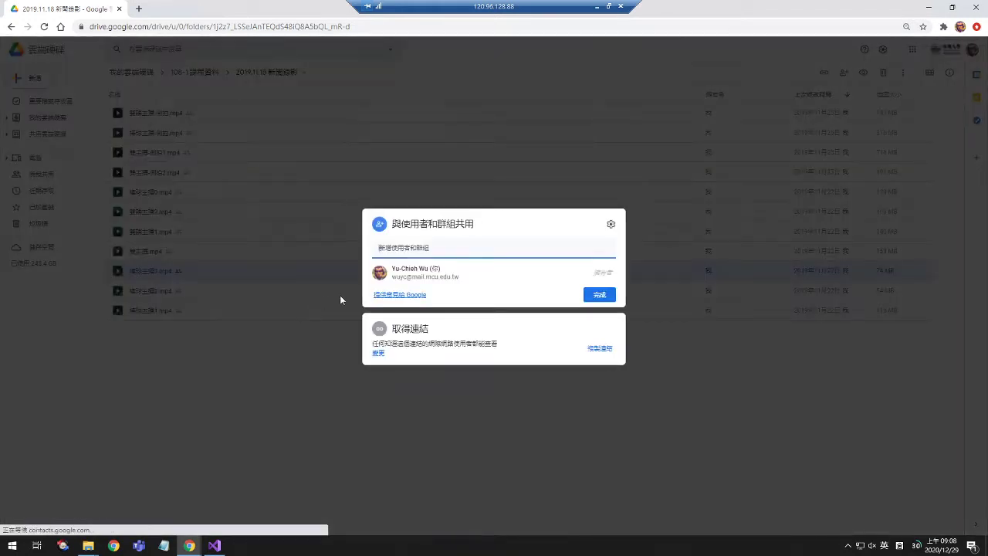
pyautogui.press('Escape')
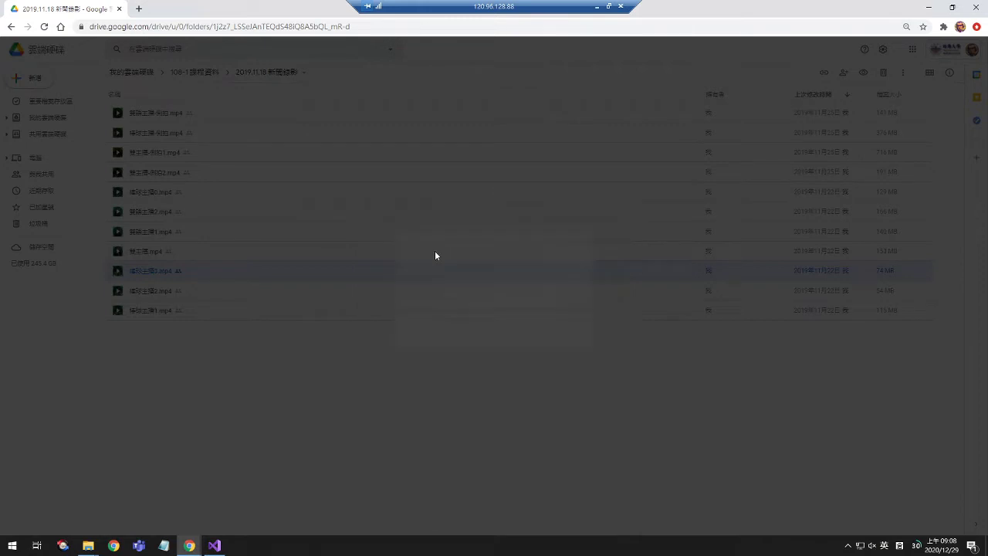
# Open the Moodle portal moodle.mcu.edu.tw in a new browser tab and log in
pyautogui.click(137, 8)
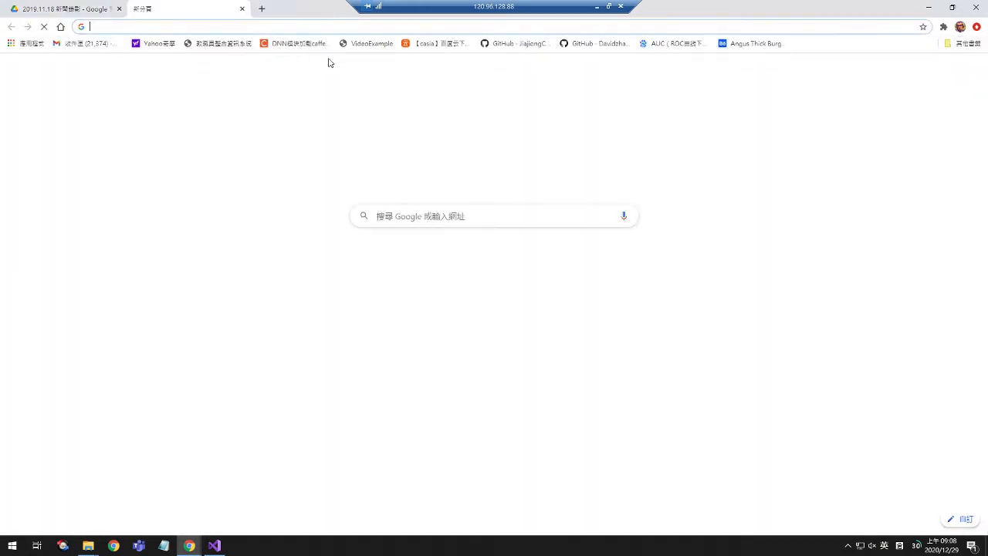
pyautogui.write('moo')
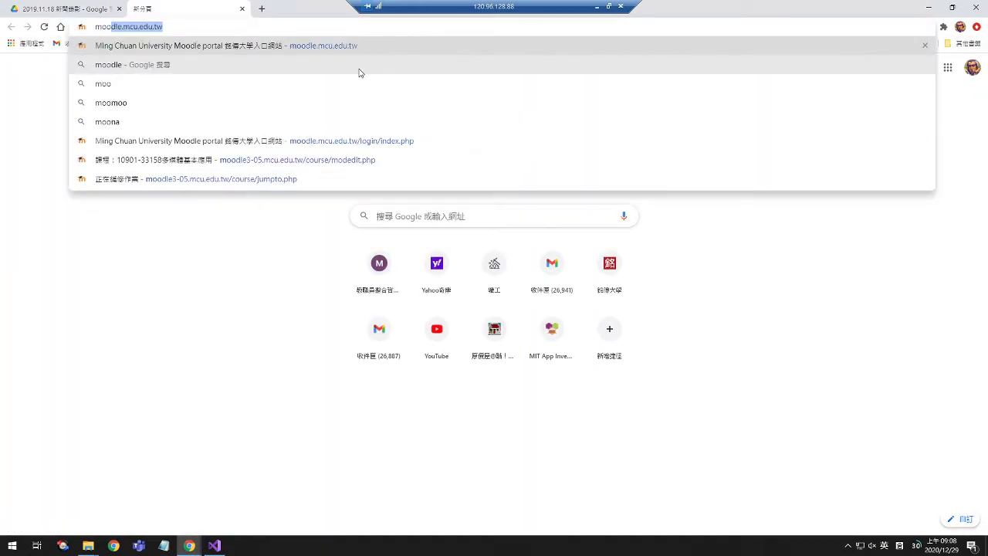
pyautogui.press('Return')
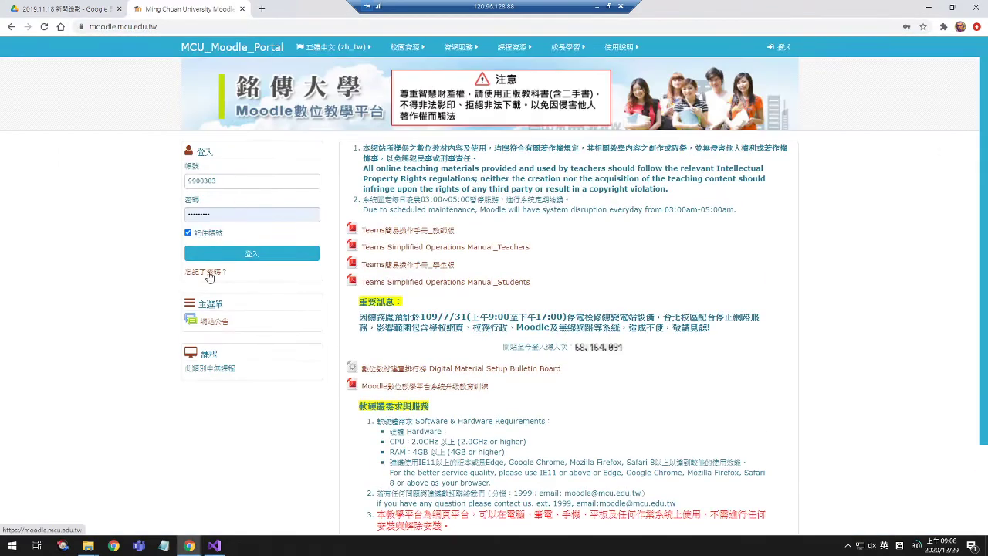
pyautogui.click(266, 252)
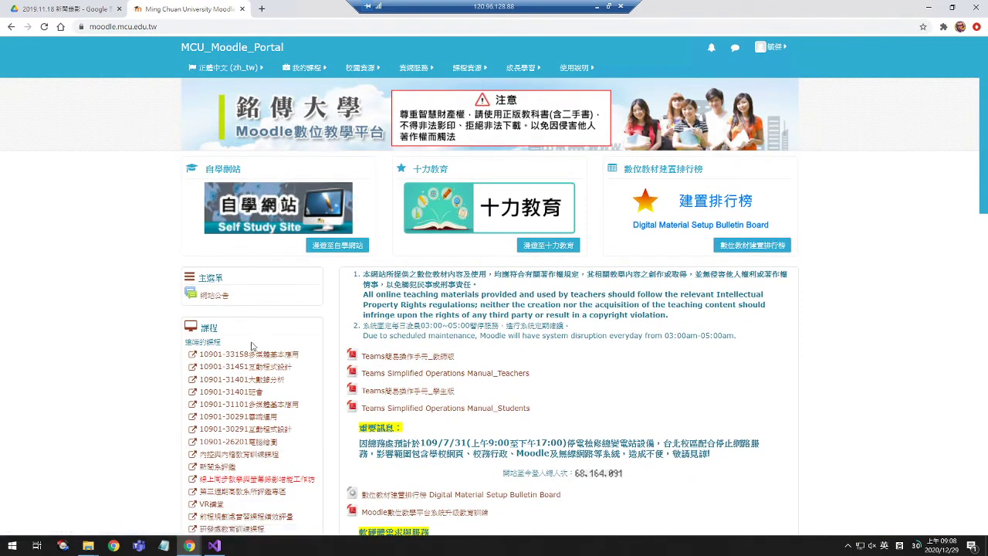
pyautogui.click(263, 441)
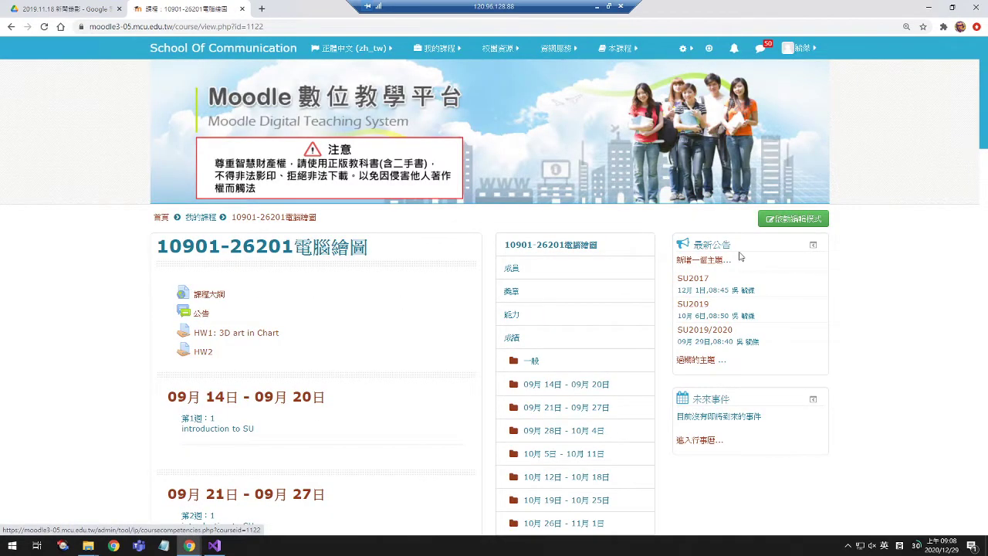
pyautogui.click(788, 221)
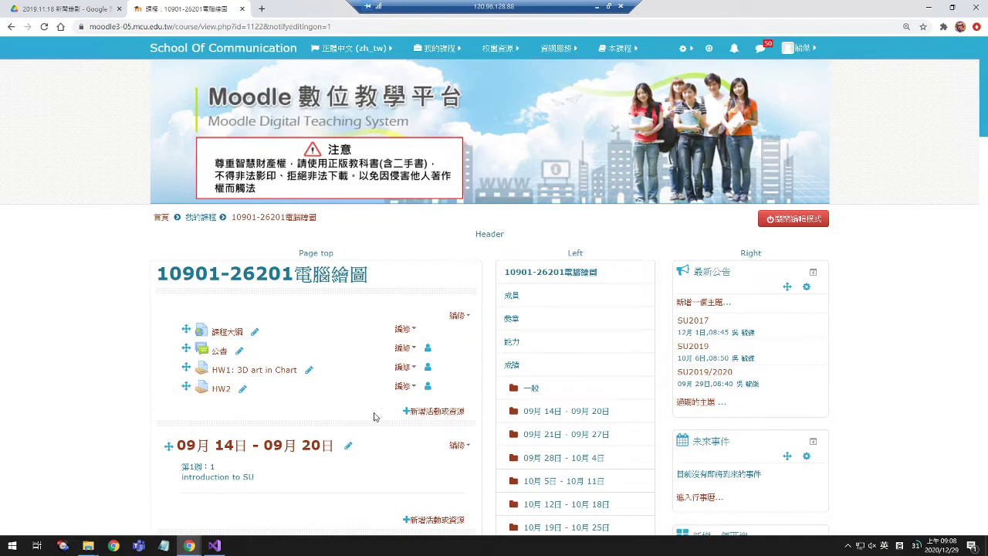
pyautogui.click(447, 411)
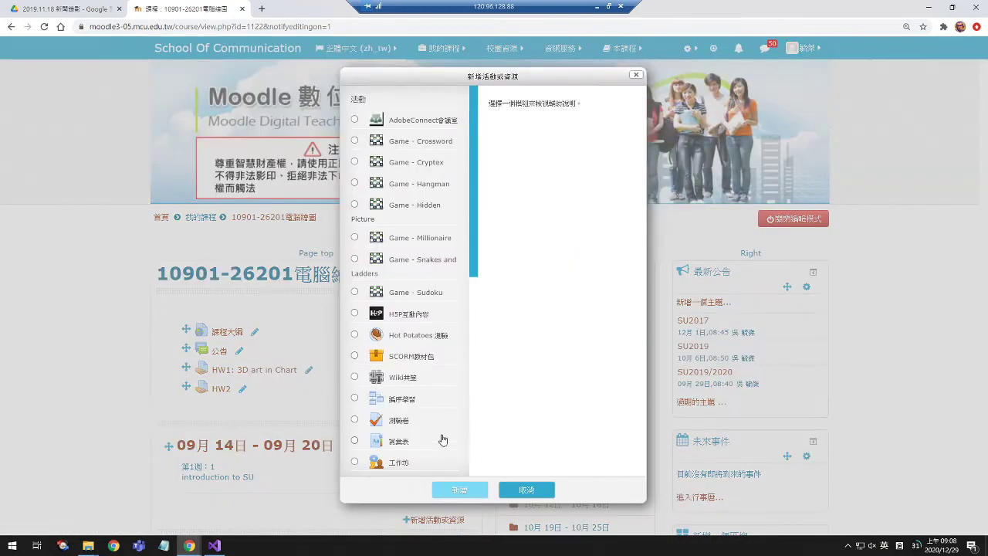
pyautogui.scroll(-3, 442, 440)
pyautogui.click(427, 445)
pyautogui.click(460, 489)
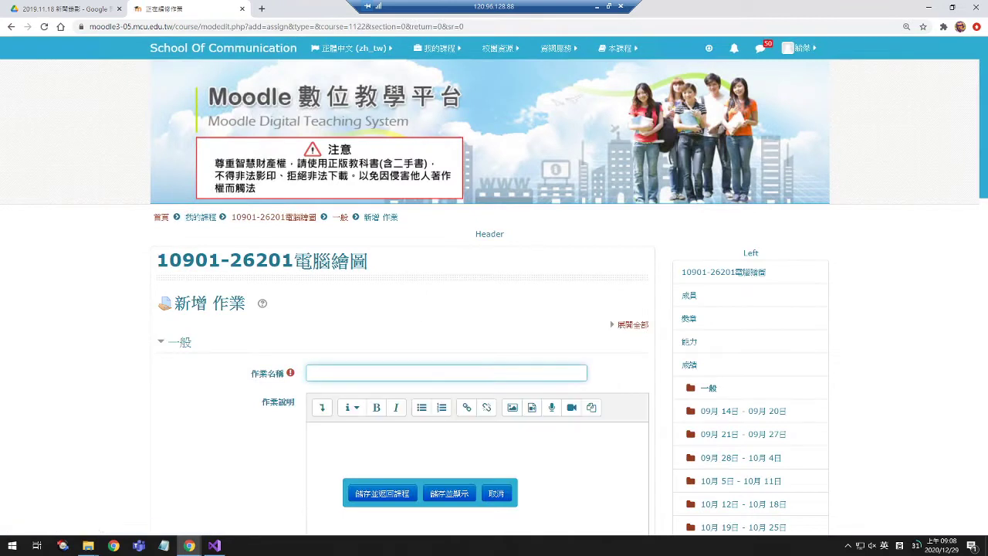
# Name the assignment HW3 and enter 影棚設計 as the first description line
pyautogui.write('HW3')
pyautogui.press('Tab')
pyautogui.press('Tab')
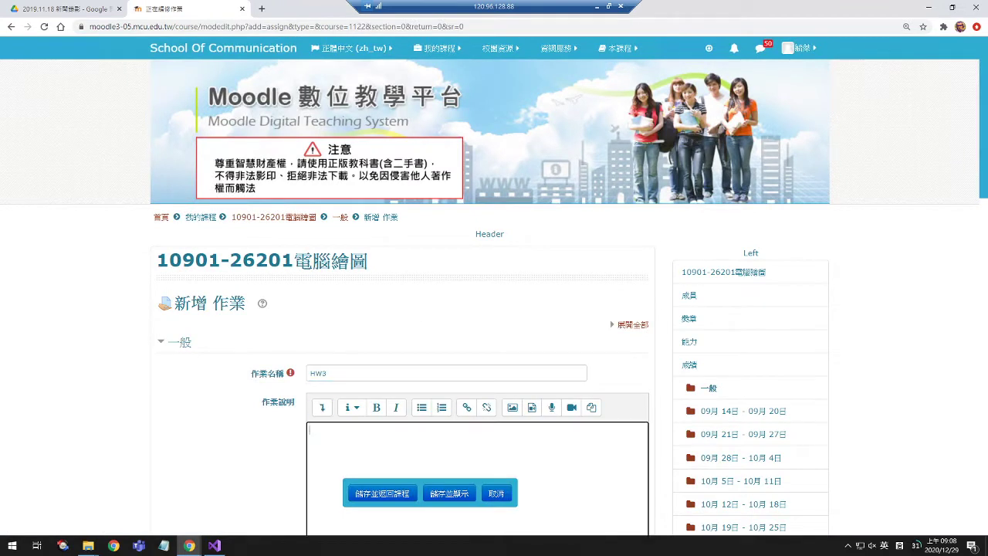
pyautogui.press('shift')
pyautogui.write('ㄖㄠ')
pyautogui.write('響上位的景水')
pyautogui.press('Down')
pyautogui.press('Return')
pyautogui.press('Down')
pyautogui.press('Return')
pyautogui.press('shift')
# Add a second description line reading 主播連結:
pyautogui.press('Return')
pyautogui.press('shift')
pyautogui.write('ㄓㄨˇㄊㄧˊㄕㄤˋ')
pyautogui.press('Down')
pyautogui.press('Return')
pyautogui.press('Down')
pyautogui.press('Return')
pyautogui.press('shift')
# Copy an anyone-with-the-link share link for 棒球主播3.mp4 in Drive, then return to Moodle
pyautogui.click(65, 12)
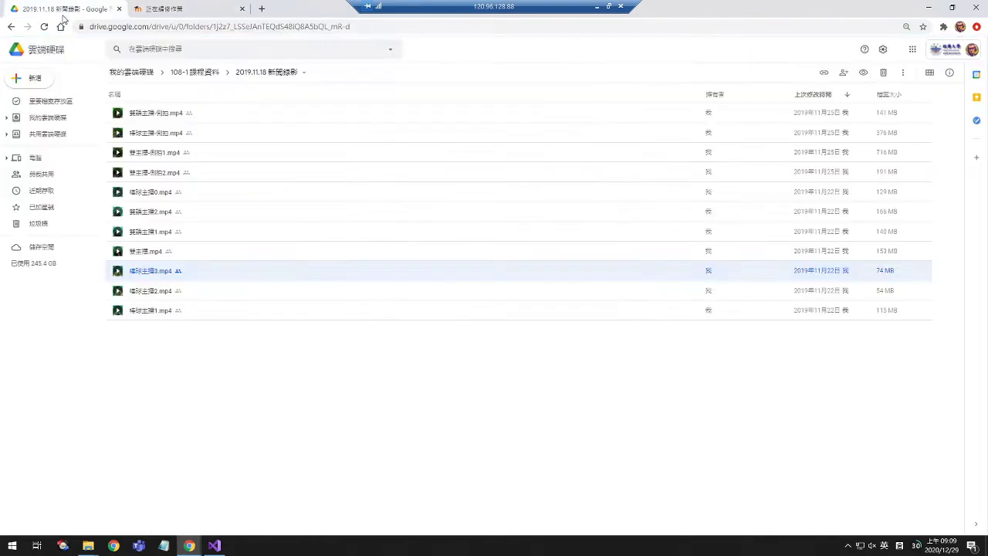
pyautogui.rightClick(210, 272)
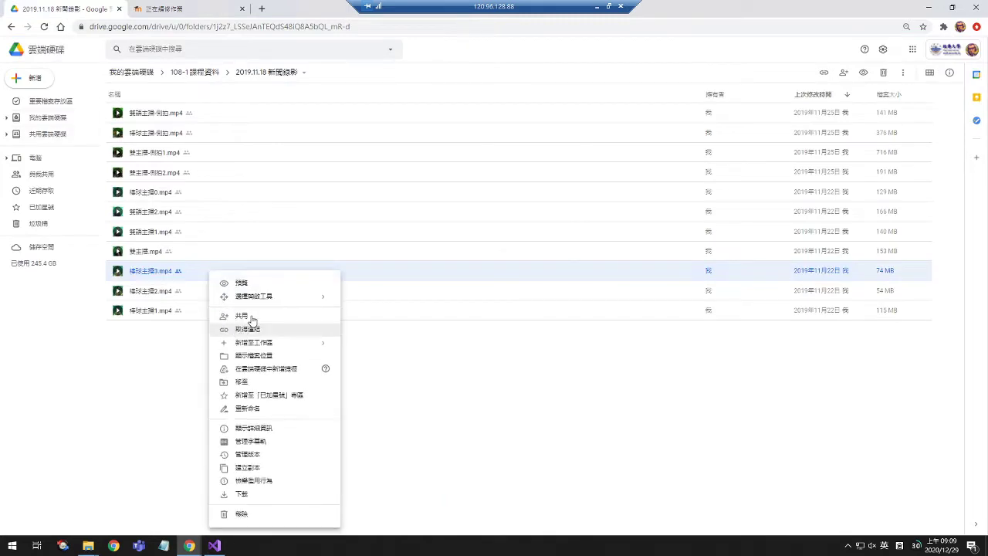
pyautogui.click(249, 317)
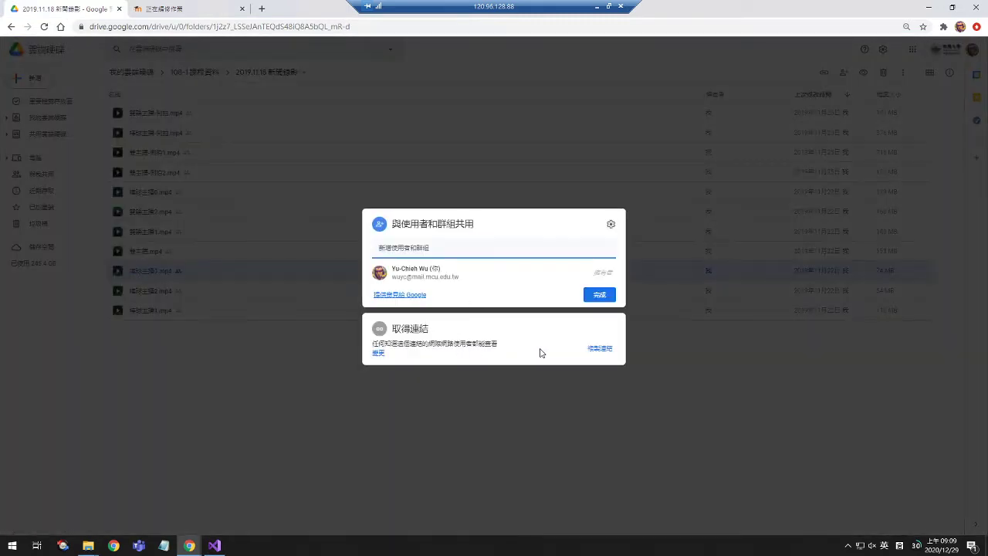
pyautogui.click(380, 353)
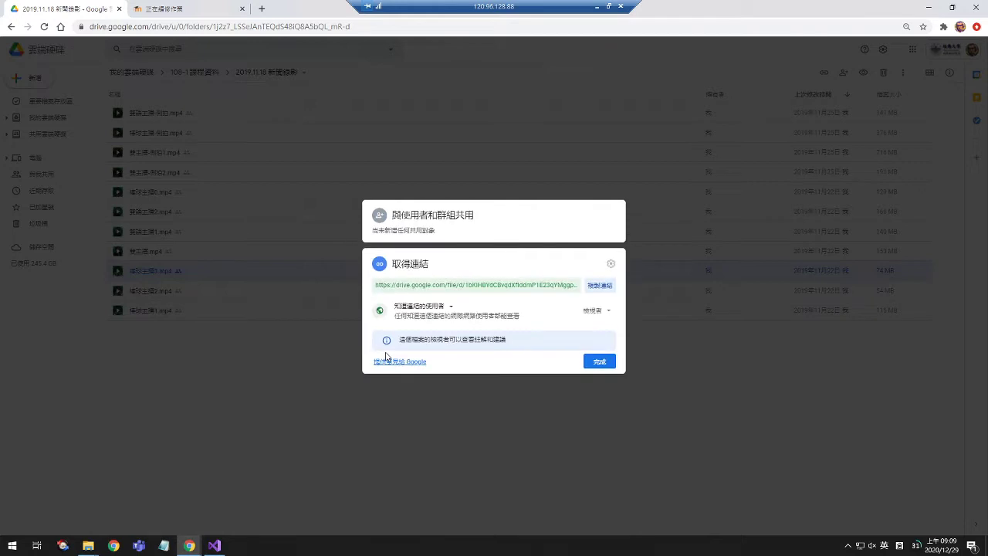
pyautogui.click(597, 287)
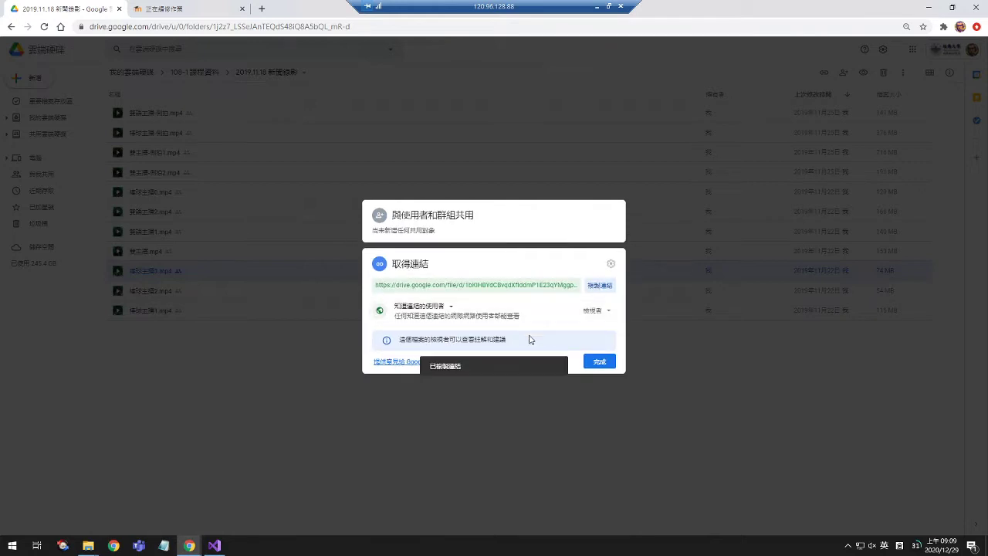
pyautogui.click(166, 8)
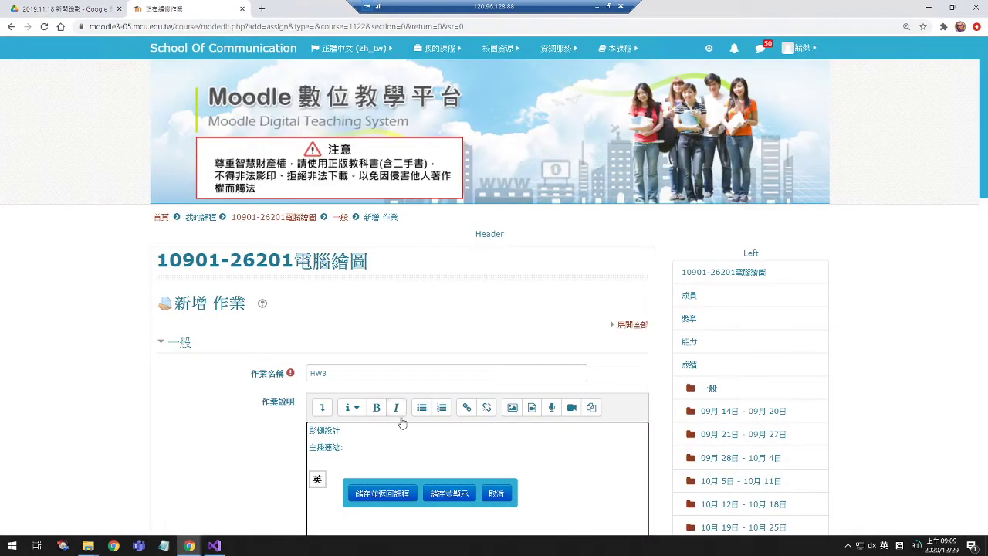
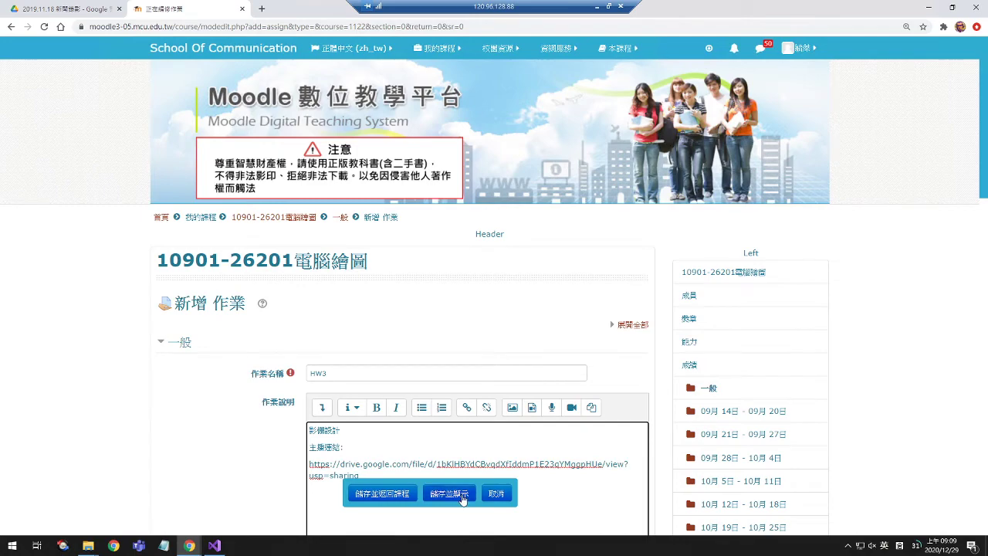
# Paste the Drive link into HW3's description, save, and view the assignment page
pyautogui.click(463, 498)
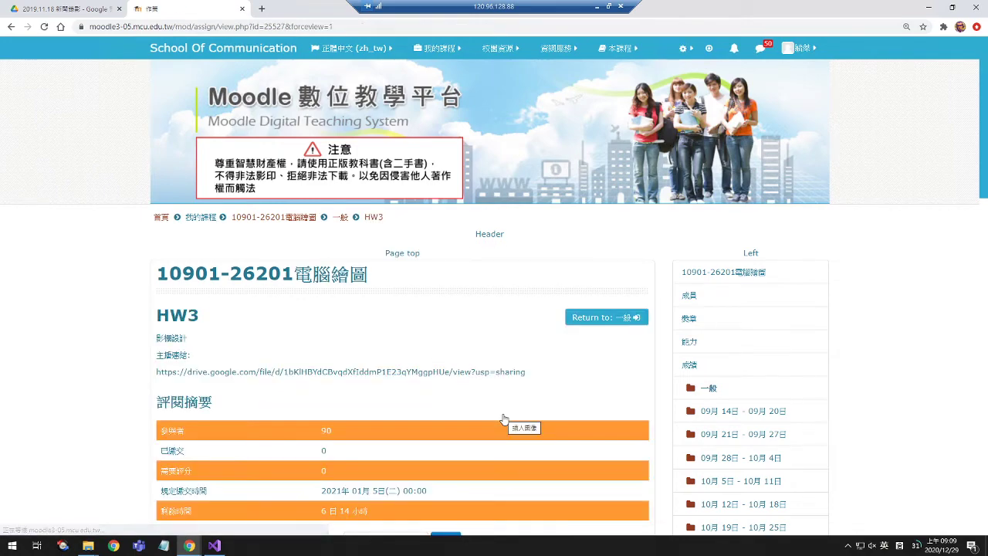
pyautogui.scroll(-2, 468, 404)
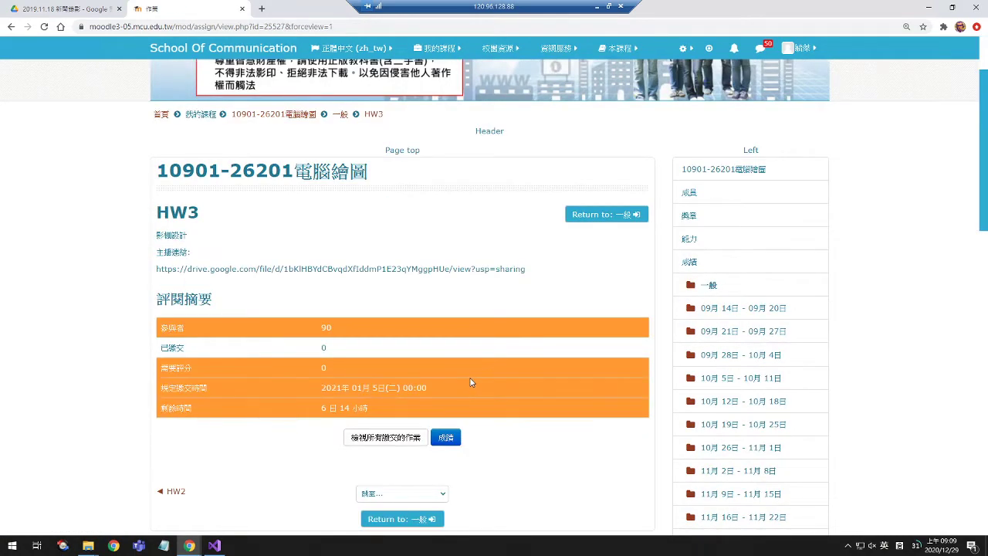
pyautogui.scroll(-2, 463, 429)
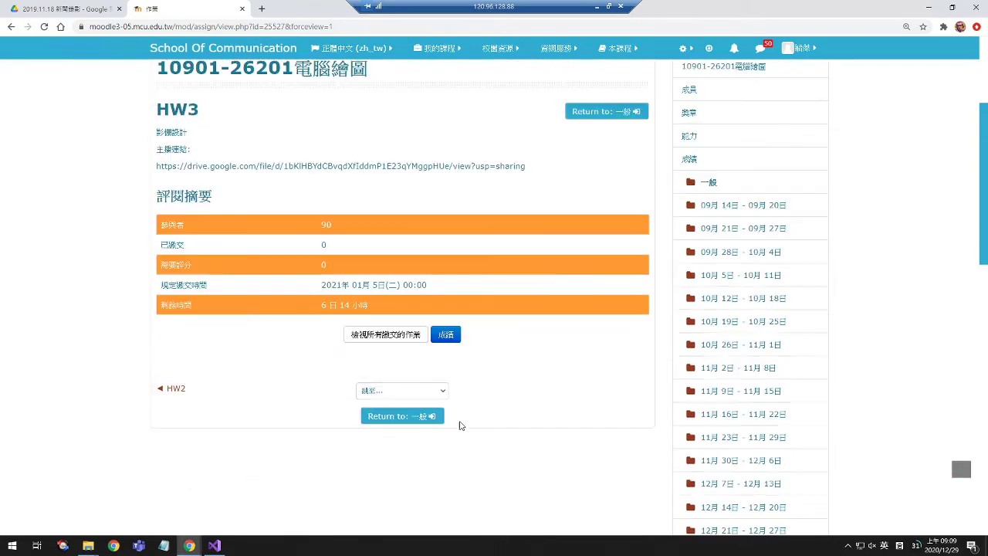
pyautogui.scroll(4, 431, 376)
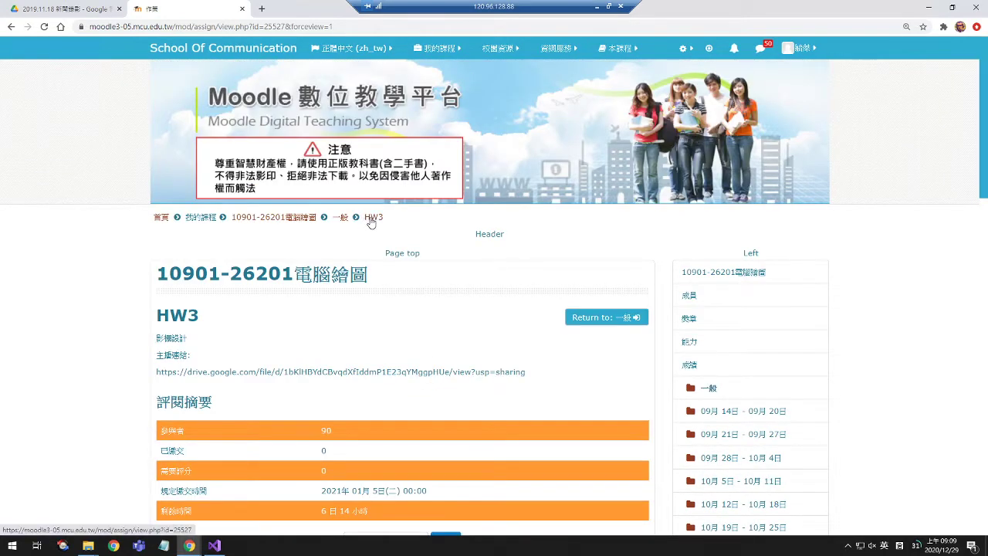
pyautogui.click(374, 217)
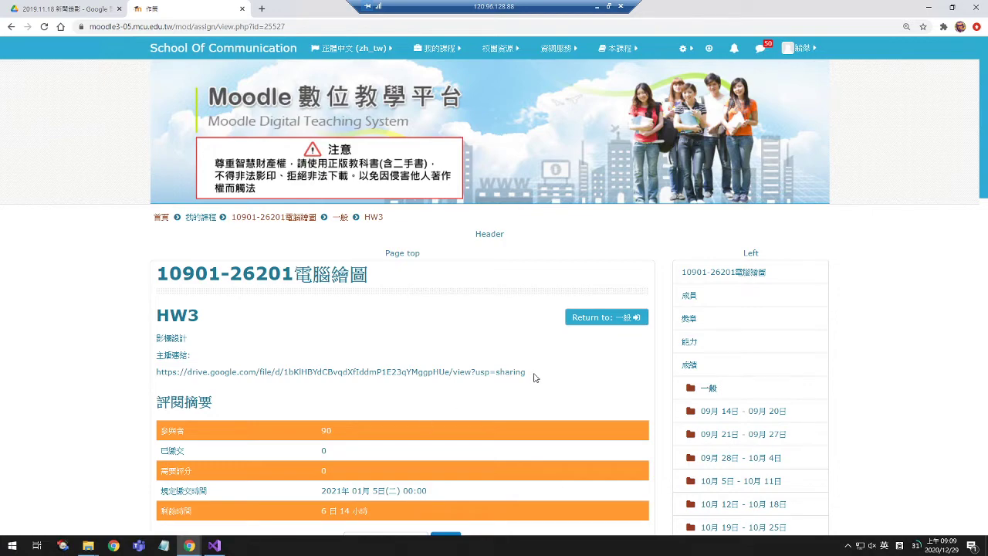
pyautogui.scroll(-3, 533, 363)
pyautogui.scroll(3, 309, 220)
# Return to the course page and open HW3's 修改設定 settings form
pyautogui.click(338, 220)
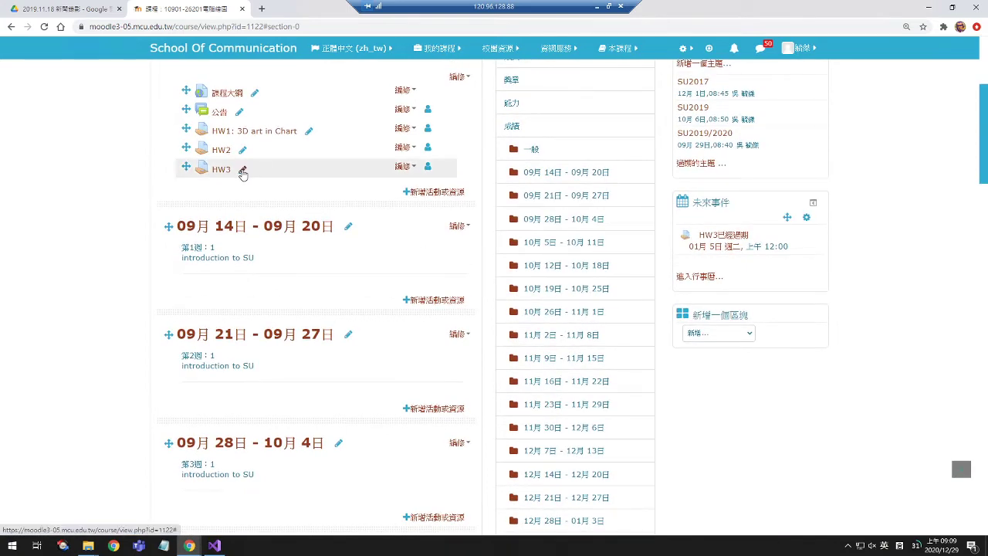
pyautogui.click(243, 170)
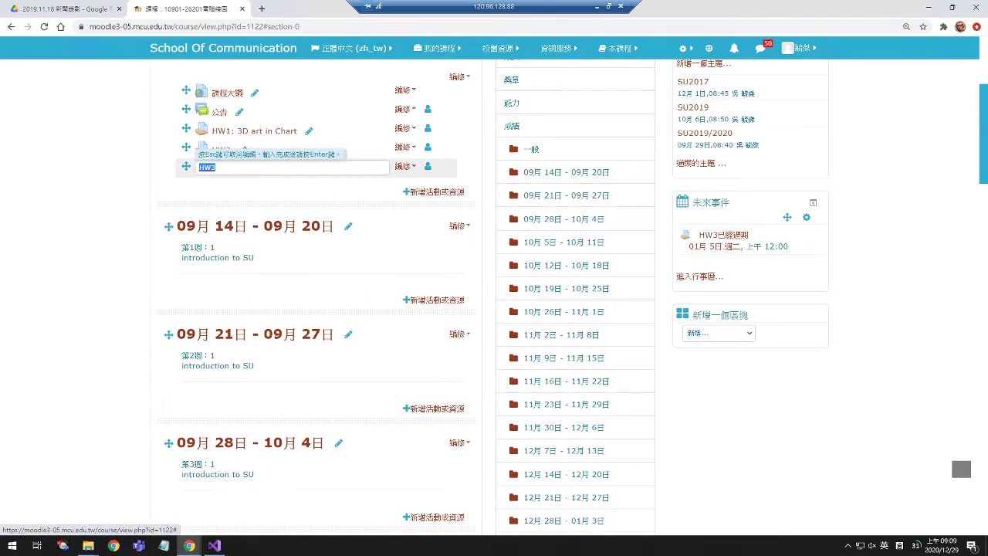
pyautogui.press('Return')
pyautogui.click(406, 166)
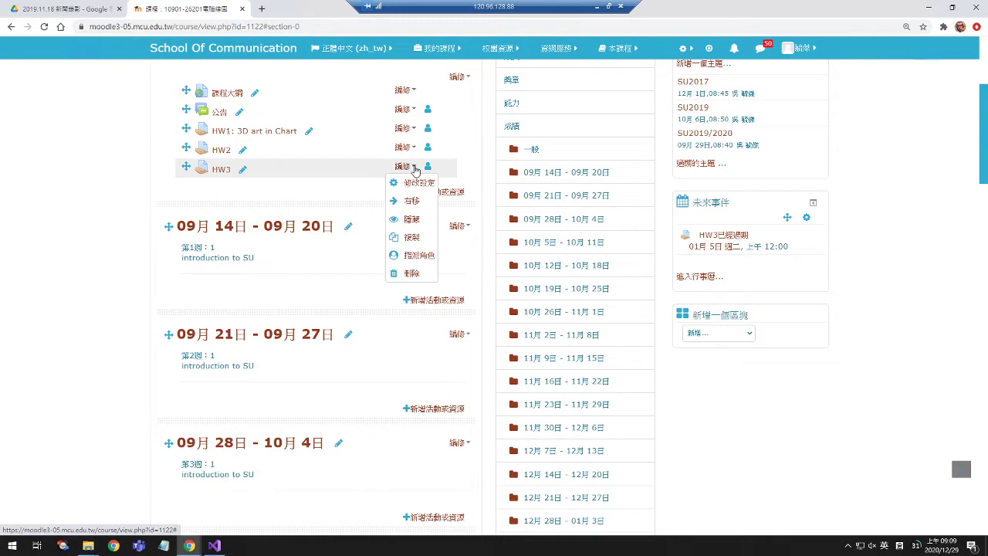
pyautogui.click(421, 186)
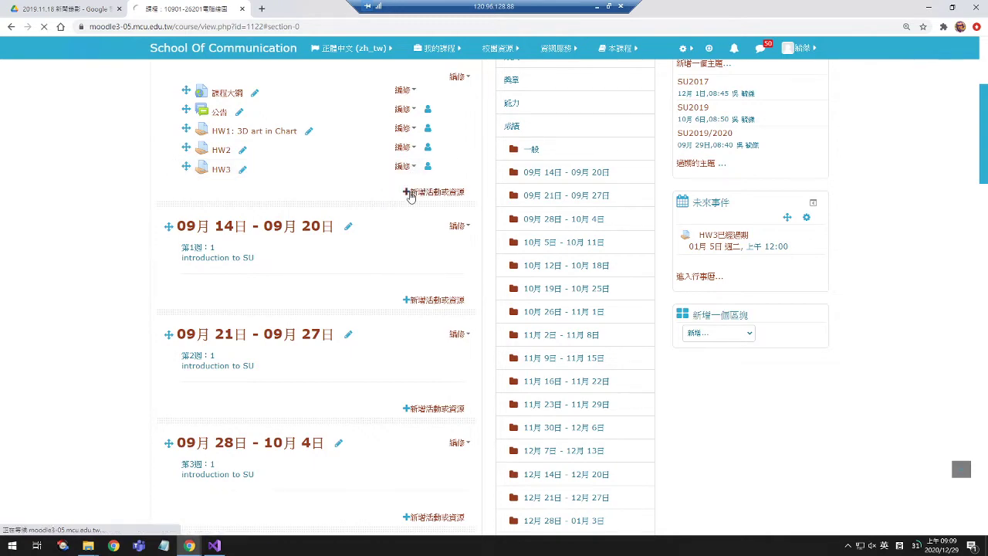
pyautogui.scroll(-6, 438, 265)
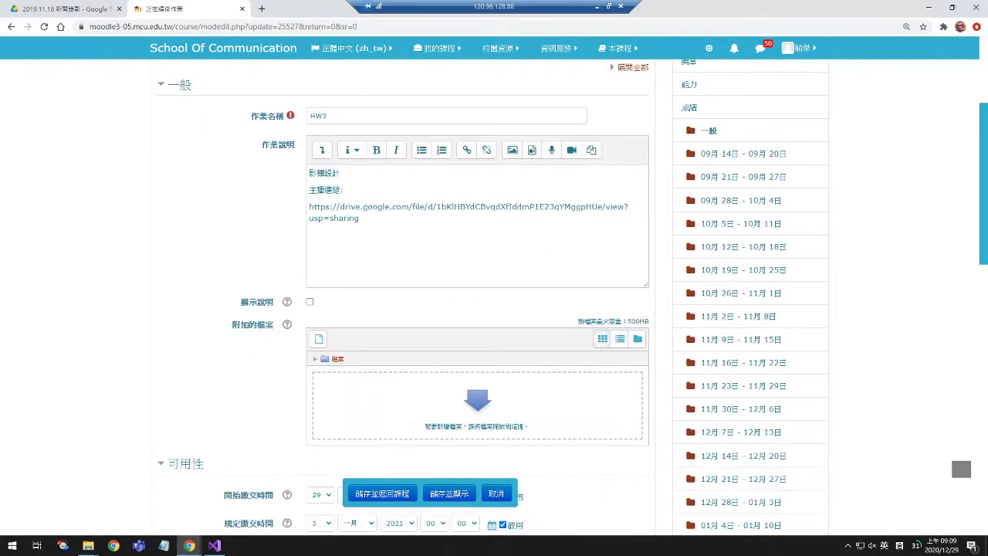
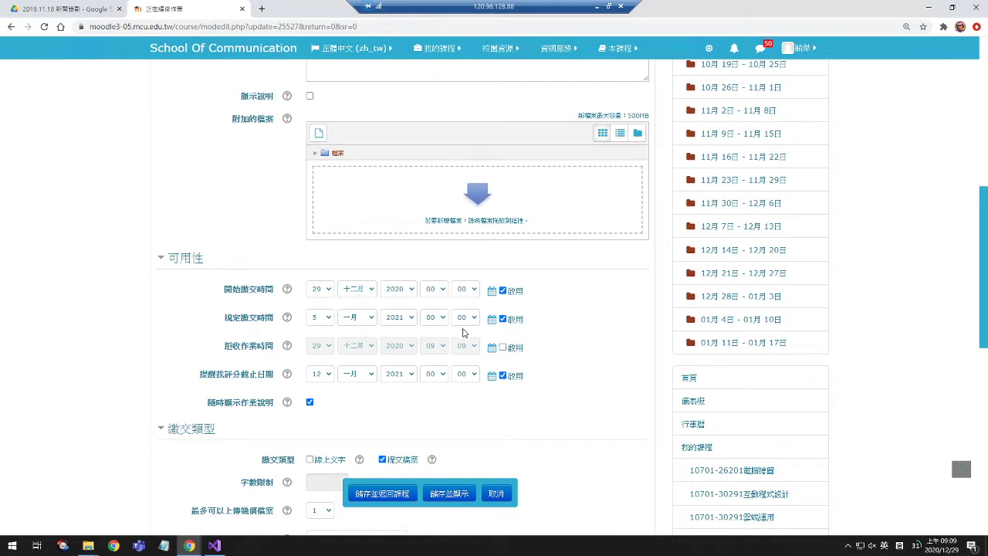
# Set the due hour to 10, enable the cut-off date and turn off the grading reminder
pyautogui.click(434, 317)
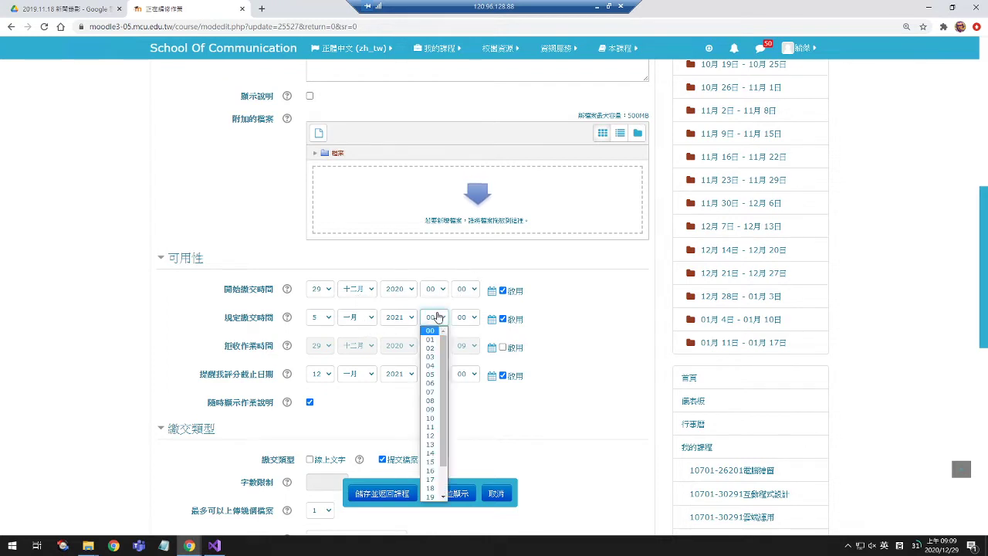
pyautogui.click(431, 418)
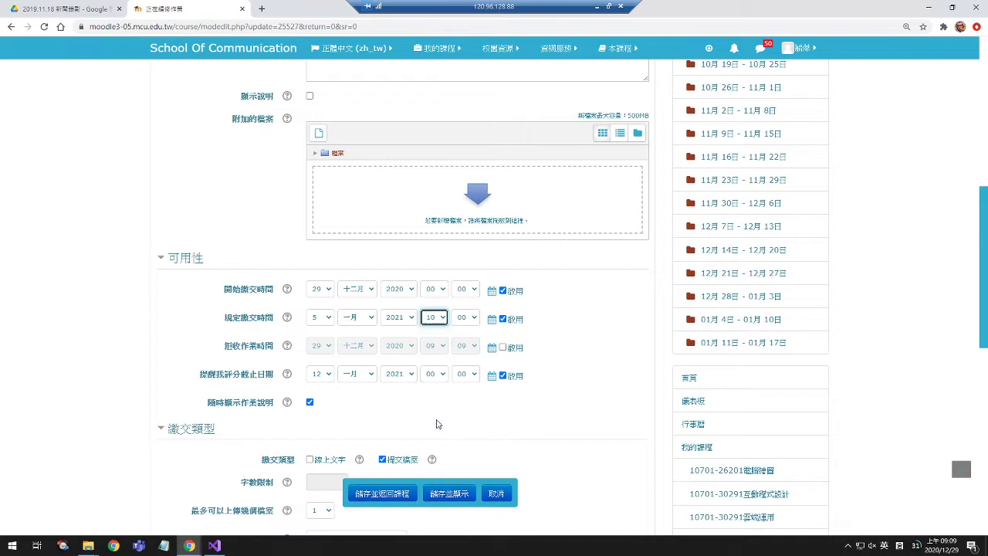
pyautogui.click(503, 347)
pyautogui.click(503, 376)
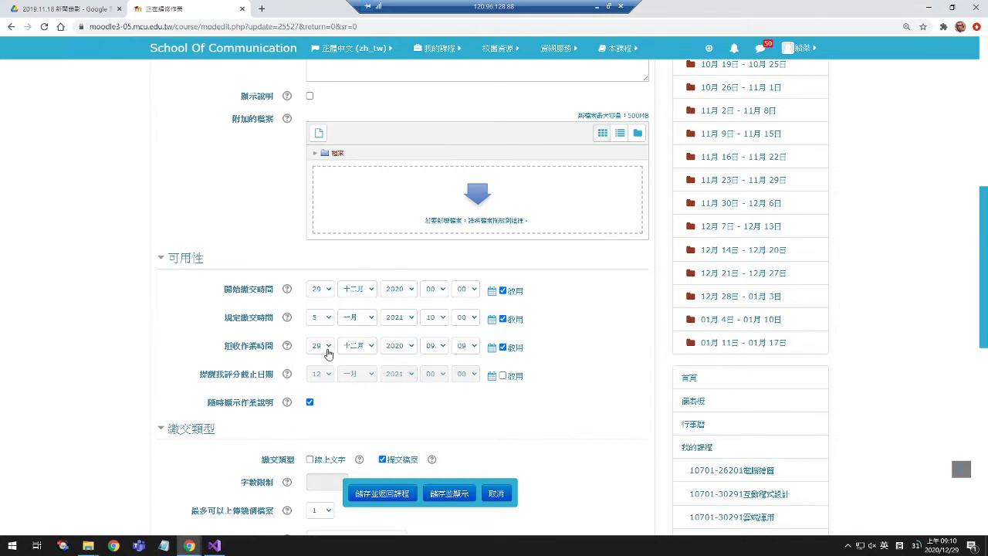
# Set the cut-off date to 11 January with hour 23
pyautogui.click(352, 346)
pyautogui.click(352, 359)
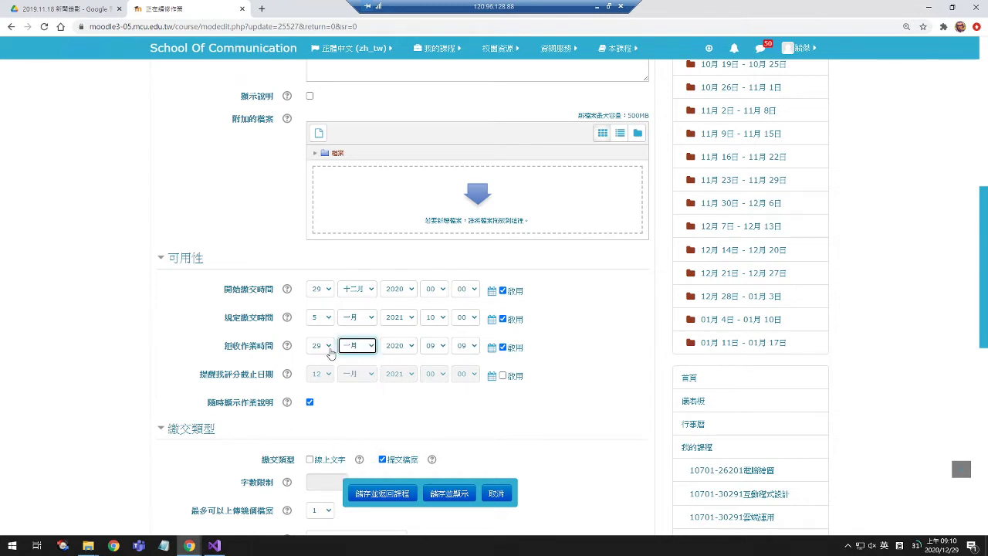
pyautogui.click(325, 348)
pyautogui.scroll(3, 321, 407)
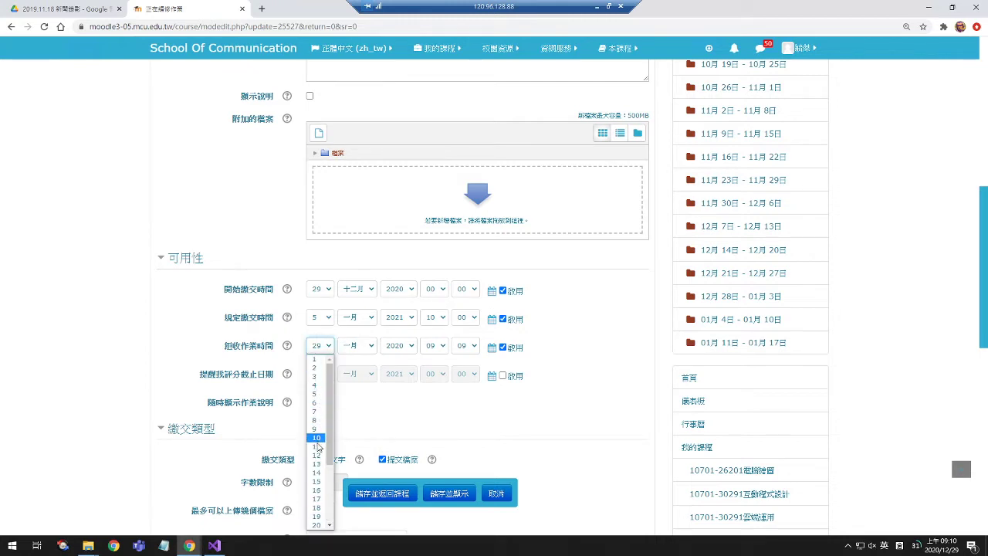
pyautogui.click(317, 447)
pyautogui.click(442, 352)
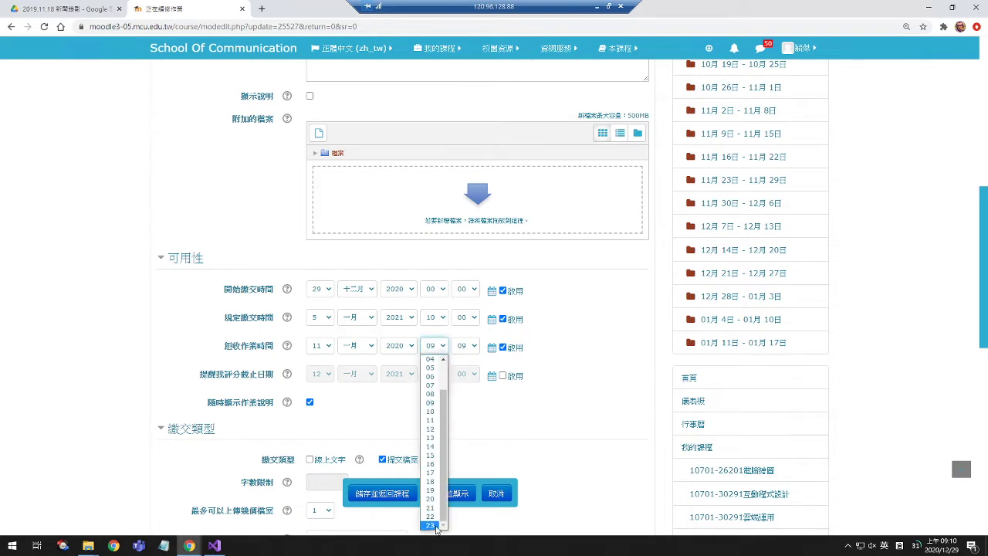
pyautogui.click(431, 525)
# Allow up to 20 uploaded files and save the assignment
pyautogui.scroll(-3, 499, 400)
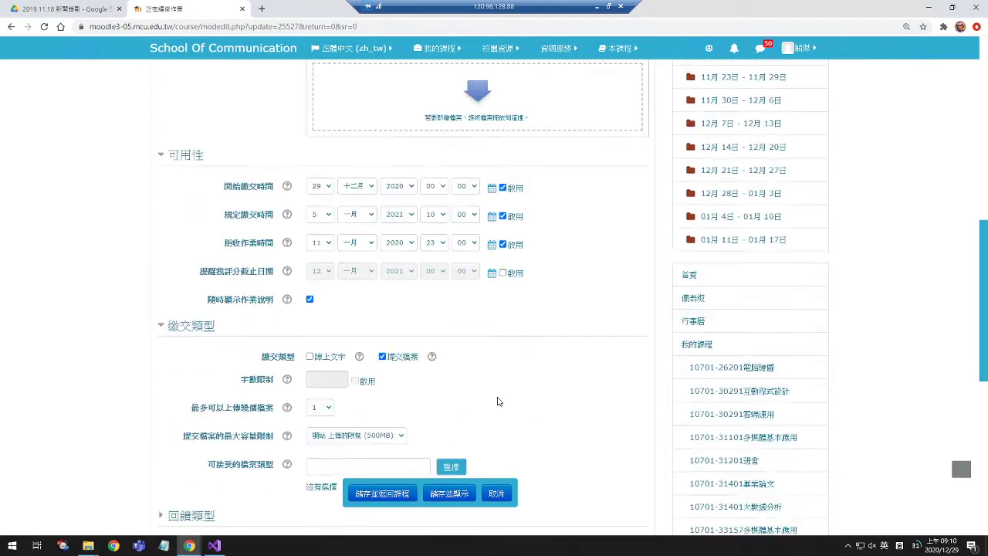
pyautogui.click(326, 313)
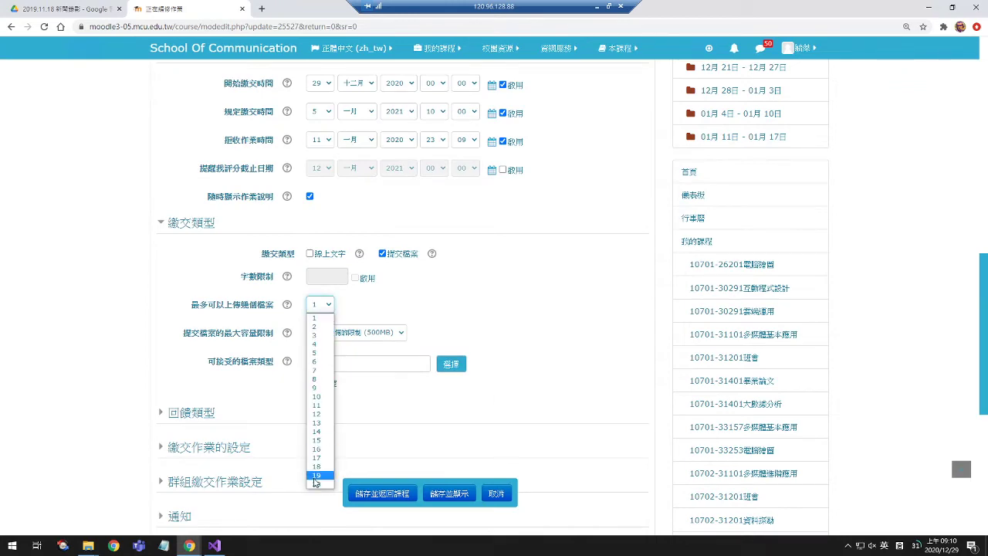
pyautogui.click(321, 485)
pyautogui.click(405, 492)
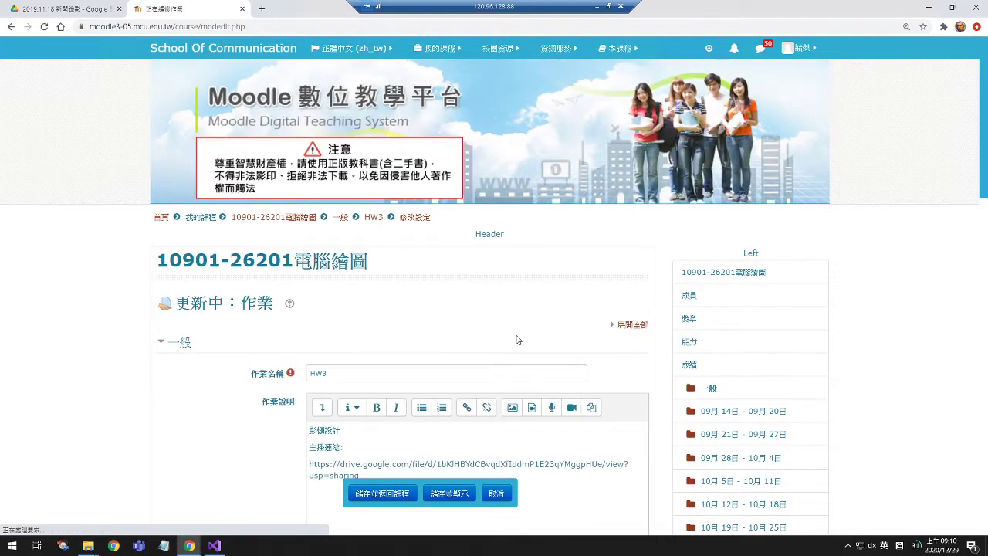
# Correct the cut-off year to 2021 and save again, returning to the course
pyautogui.scroll(-2, 463, 362)
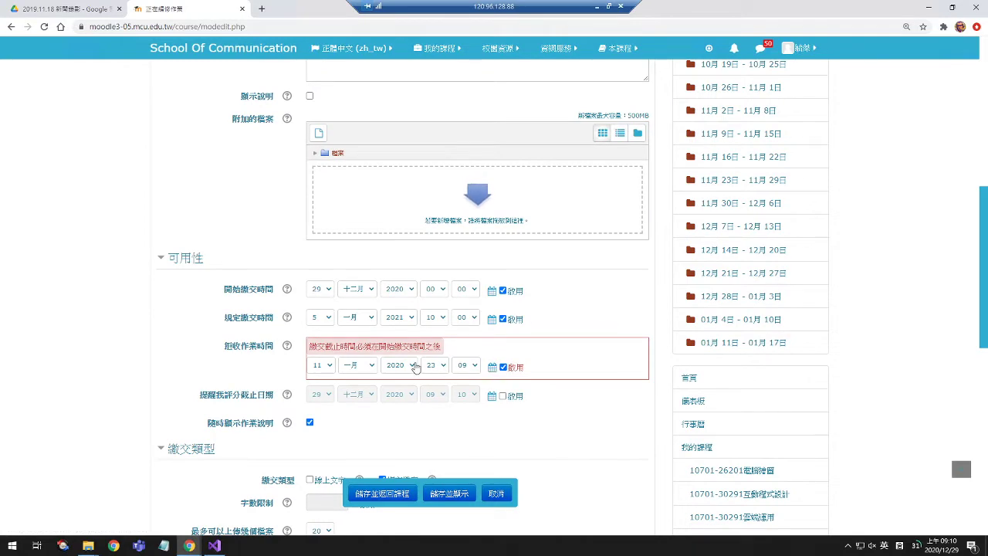
pyautogui.click(403, 364)
pyautogui.click(395, 342)
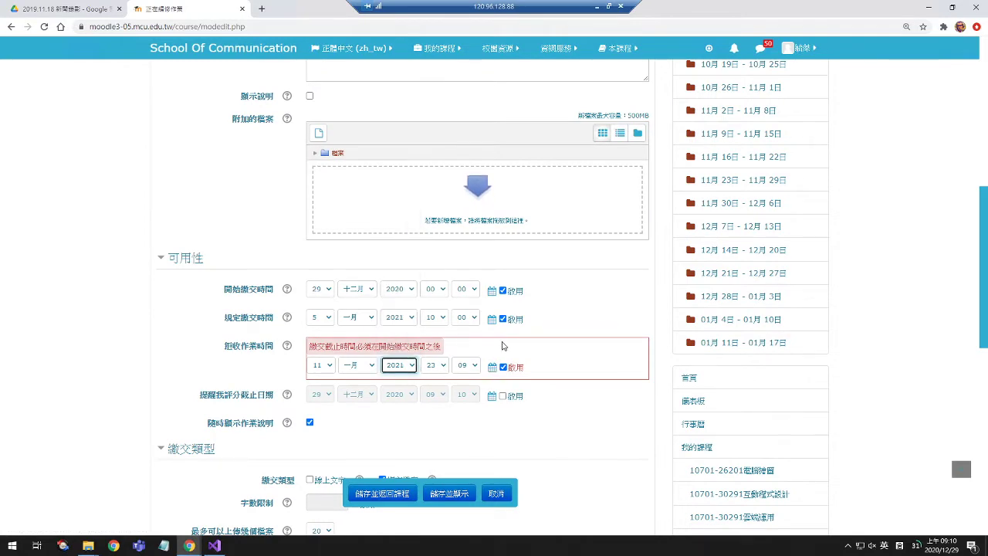
pyautogui.scroll(-3, 574, 333)
pyautogui.scroll(-3, 574, 334)
pyautogui.click(383, 493)
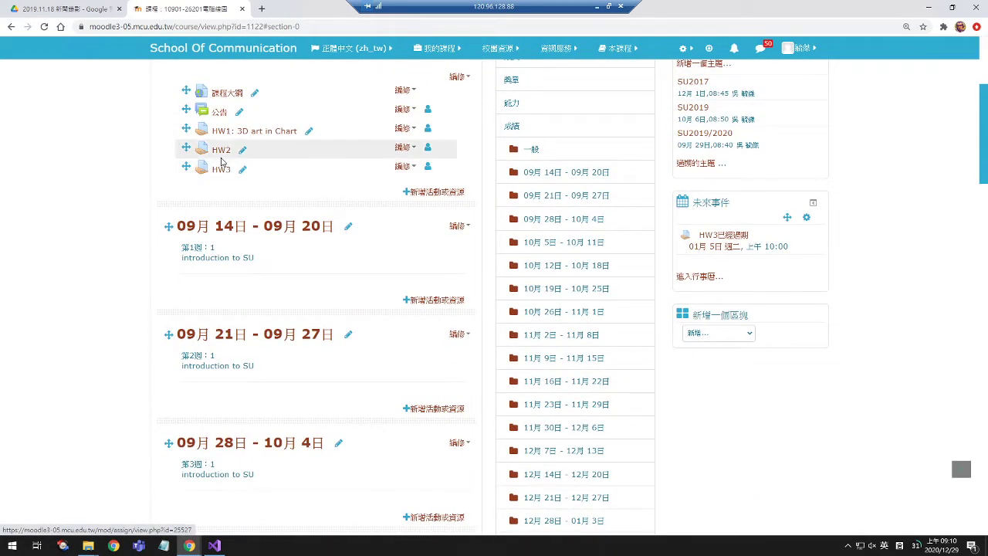
# Close the Google Drive share-link dialog and minimize the browser
pyautogui.click(77, 9)
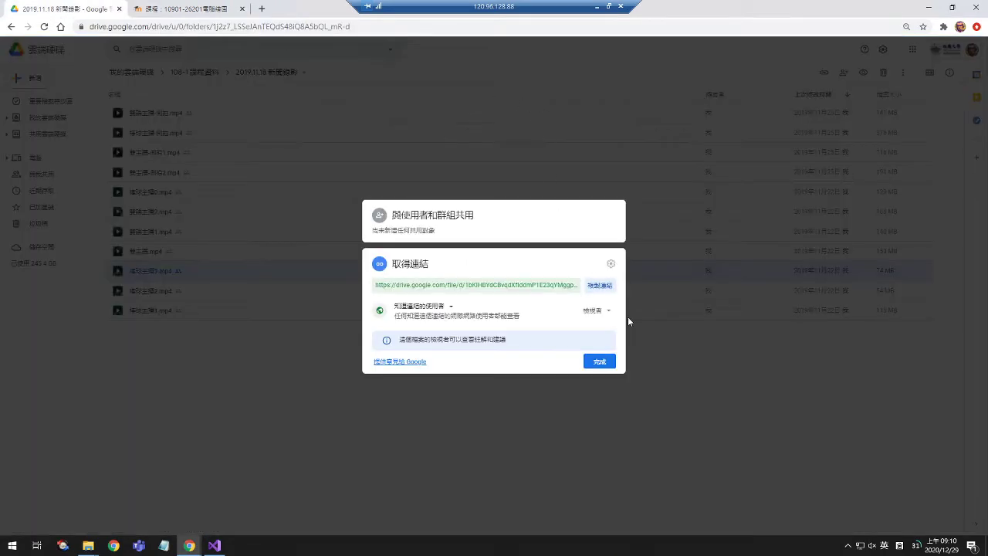
pyautogui.click(602, 362)
pyautogui.click(929, 7)
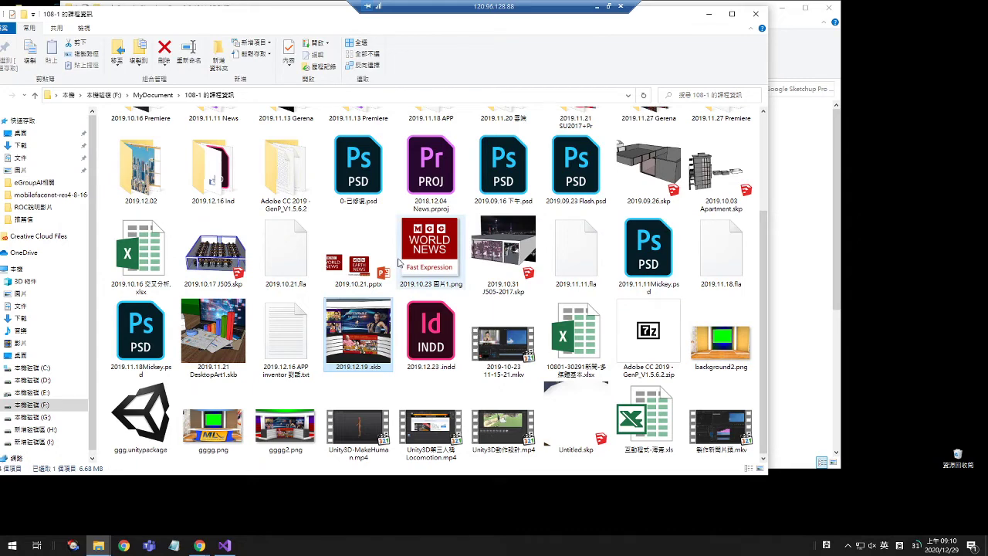
# Select PA190017.MOV in 109-1 的課程資訊 > 新聞系錄影
pyautogui.hotkey('alt', 'Up')
pyautogui.doubleClick(231, 335)
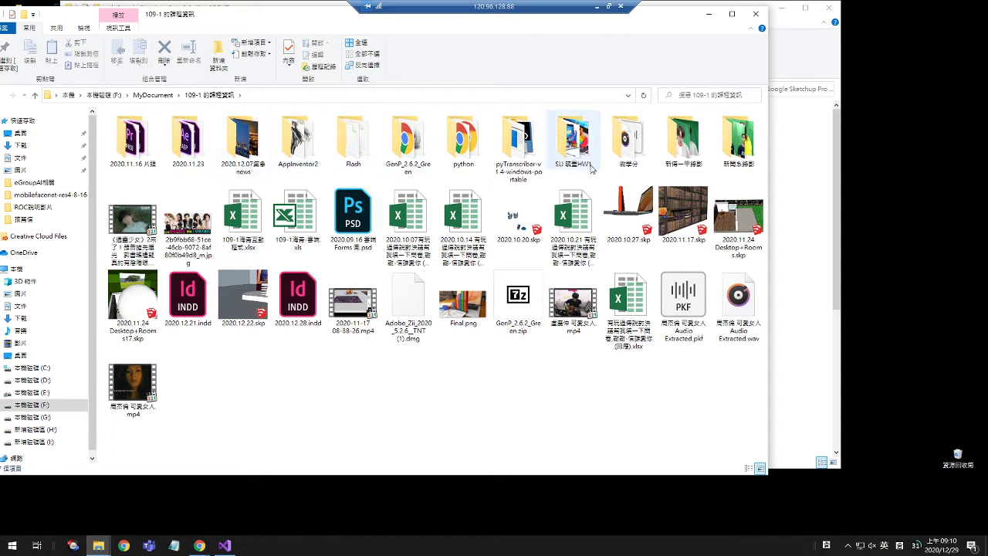
pyautogui.doubleClick(737, 147)
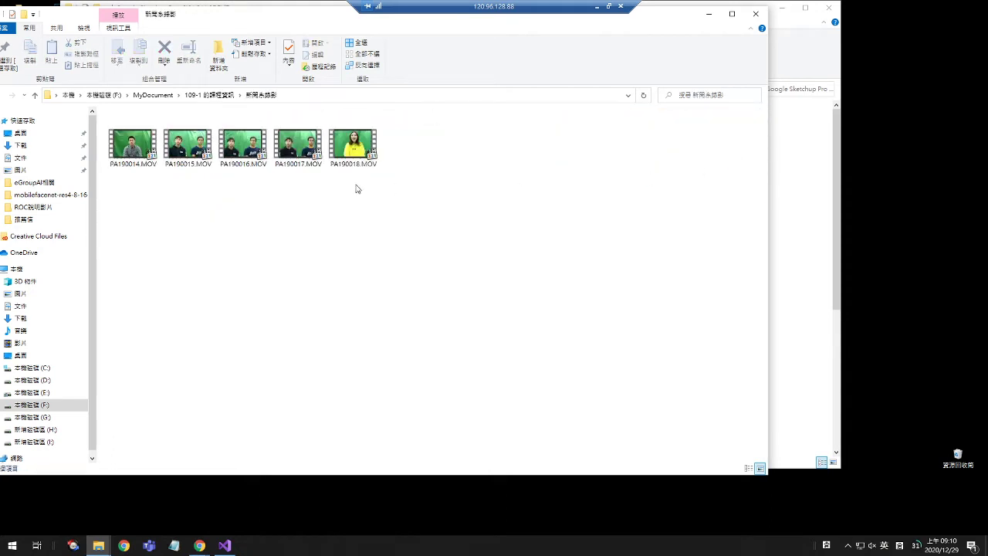
pyautogui.click(298, 148)
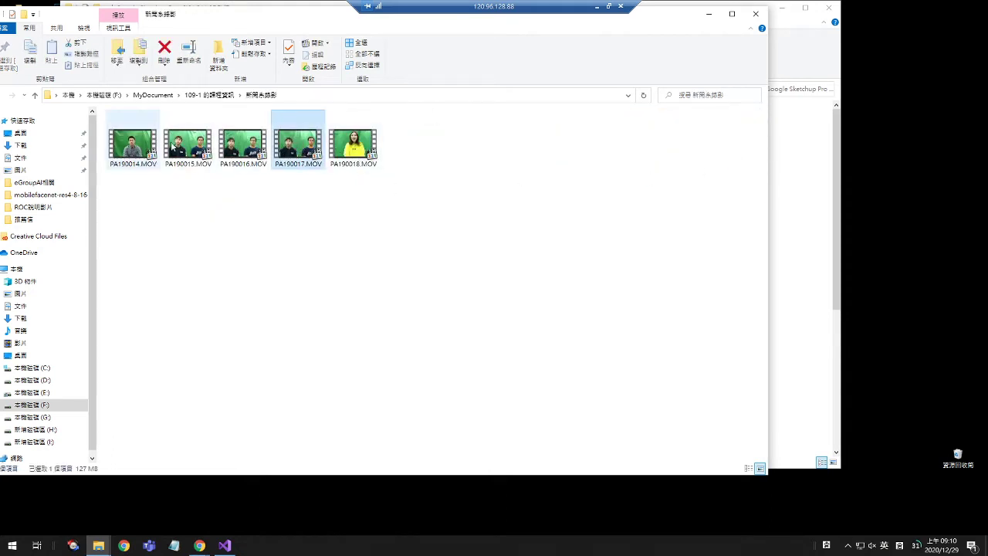
# Copy PA190017.MOV onto the local desktop, then return to the remote File Explorer
pyautogui.click(595, 7)
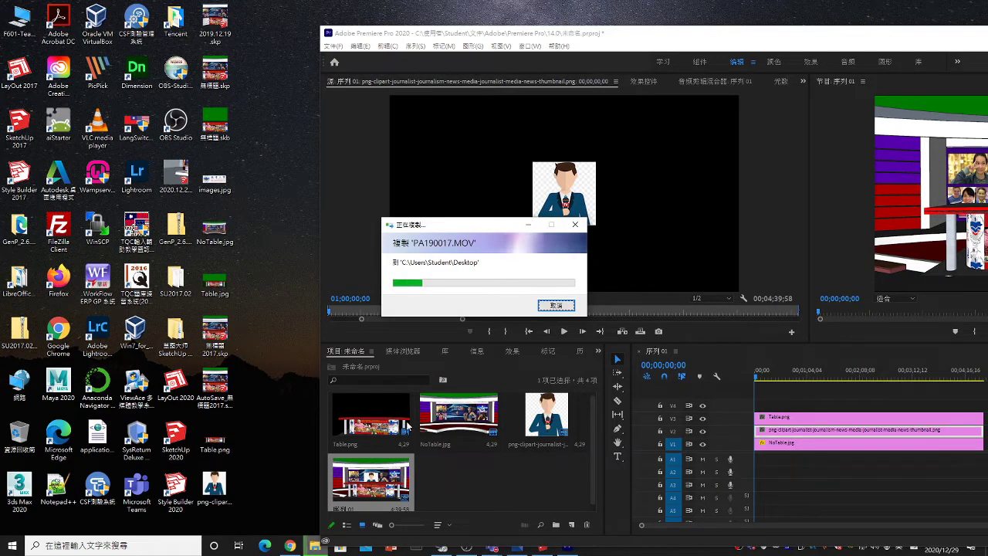
pyautogui.moveTo(492, 230); pyautogui.dragTo(369, 139)
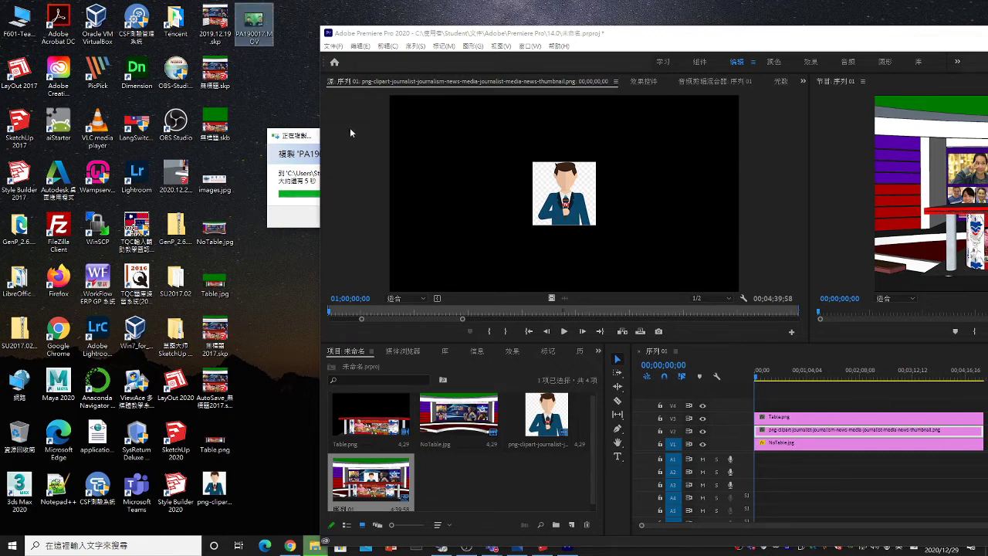
pyautogui.click(269, 80)
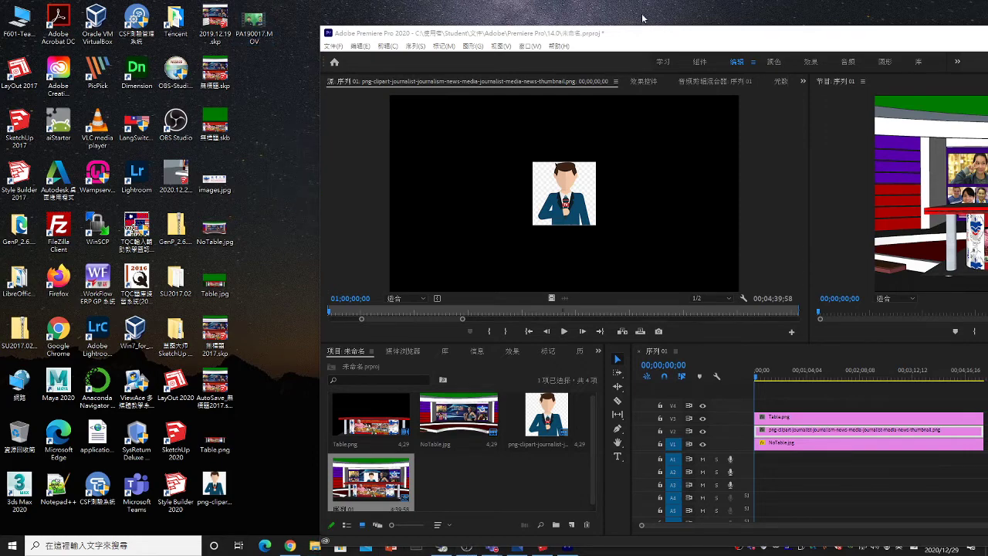
pyautogui.moveTo(649, 37); pyautogui.dragTo(629, 15)
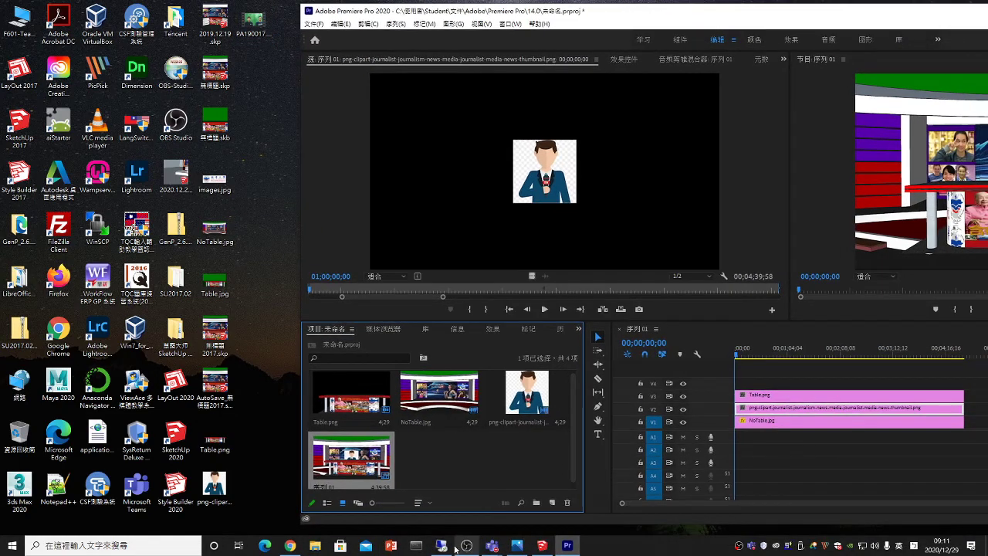
pyautogui.click(453, 546)
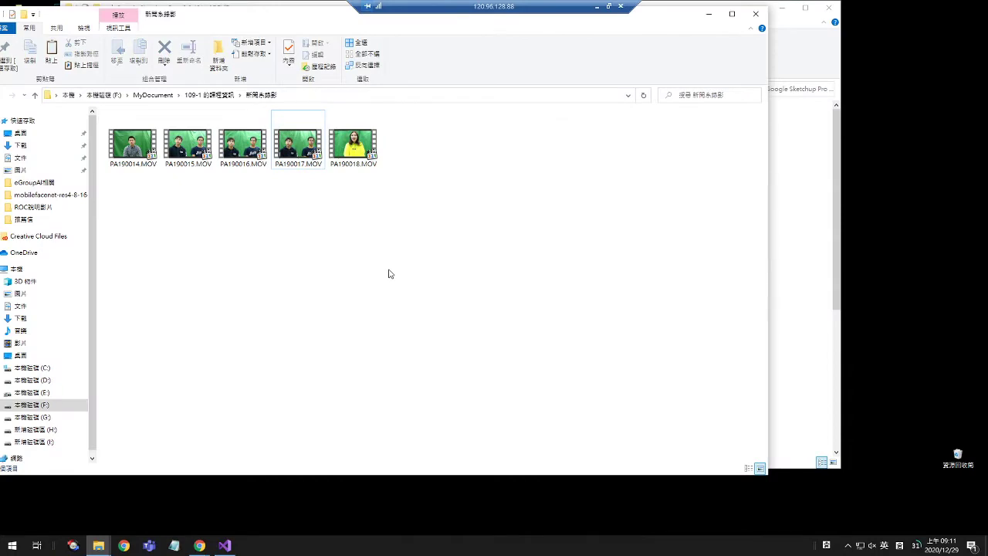
# Browse the 108-1 and 109-1 course folders, peeking into 2020.11.23
pyautogui.hotkey('alt', 'Up')
pyautogui.hotkey('alt', 'Up')
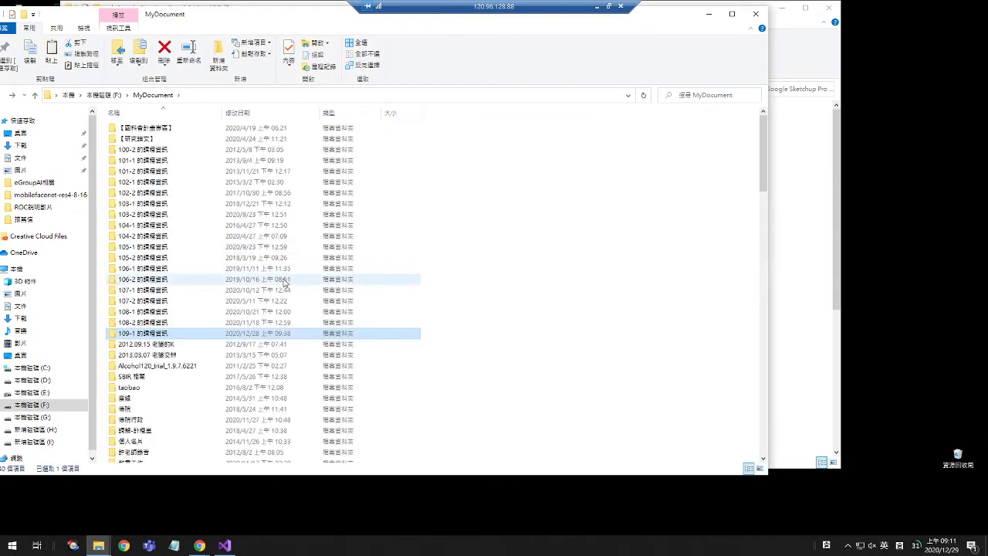
pyautogui.press('Up')
pyautogui.press('Up')
pyautogui.press('Return')
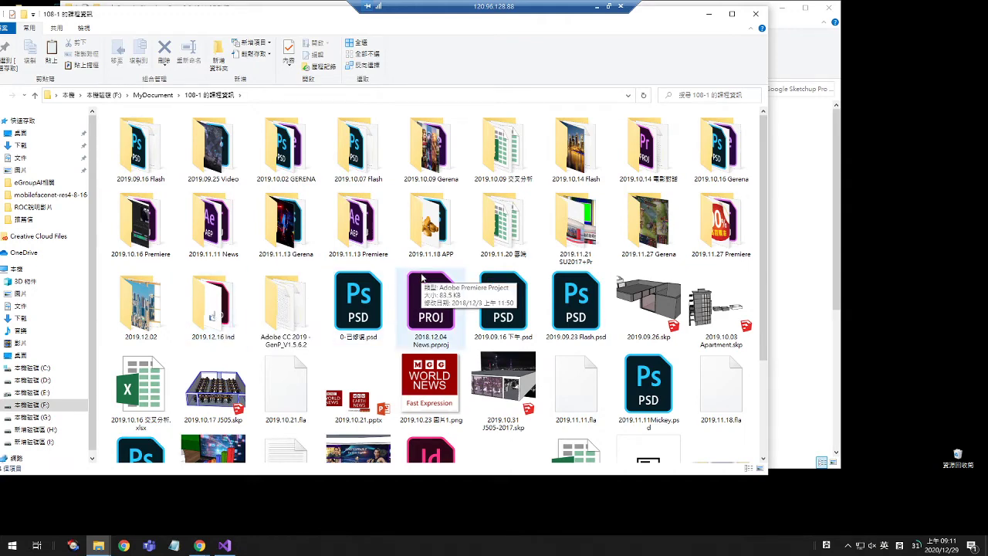
pyautogui.hotkey('alt', 'Up')
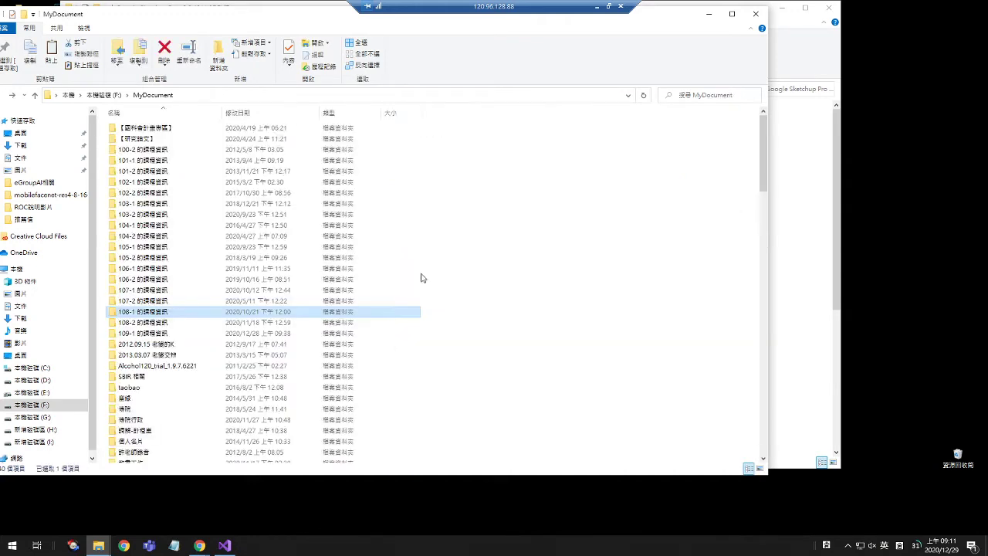
pyautogui.doubleClick(208, 338)
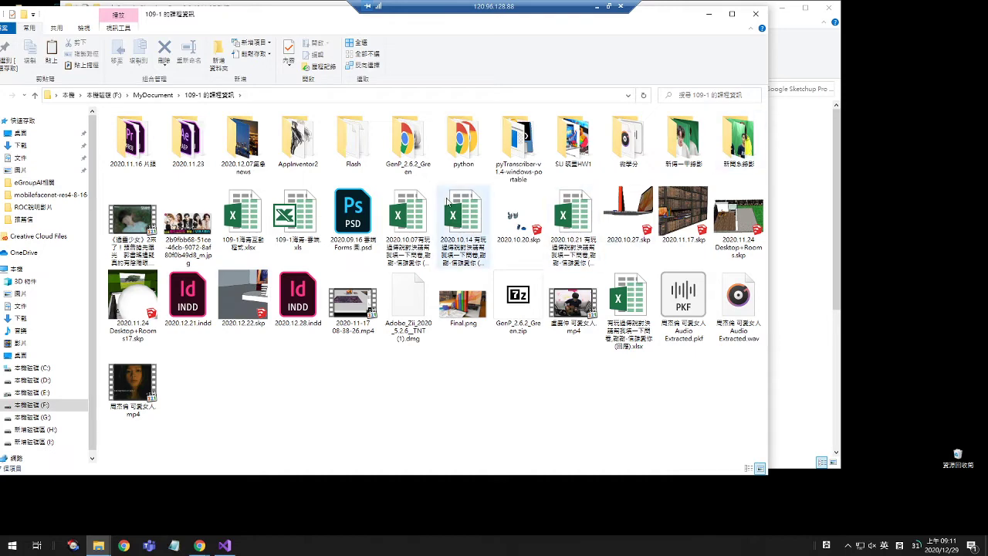
pyautogui.doubleClick(193, 151)
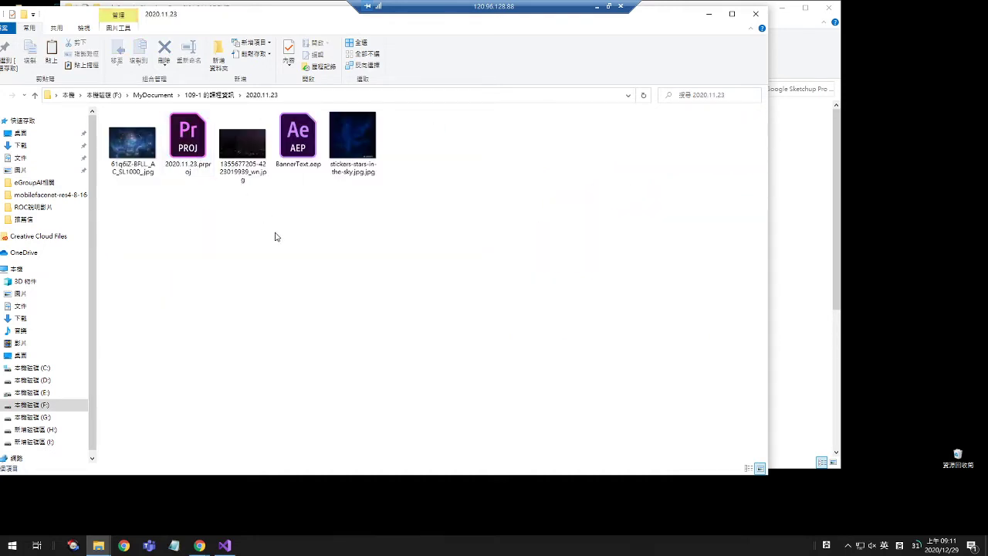
pyautogui.press('BackSpace')
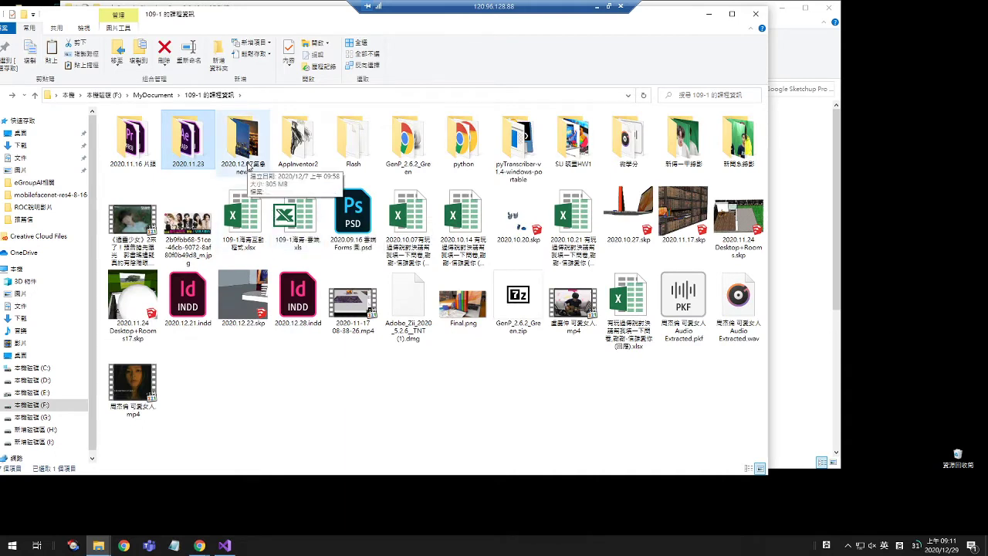
# Open the 視學分 folder and select the breaking-news background image
pyautogui.click(629, 159)
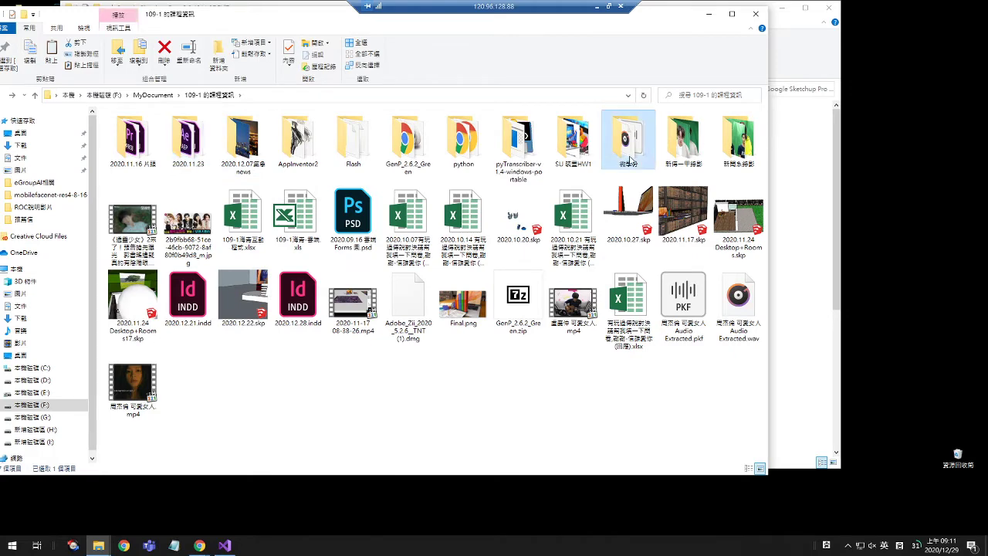
pyautogui.doubleClick(629, 160)
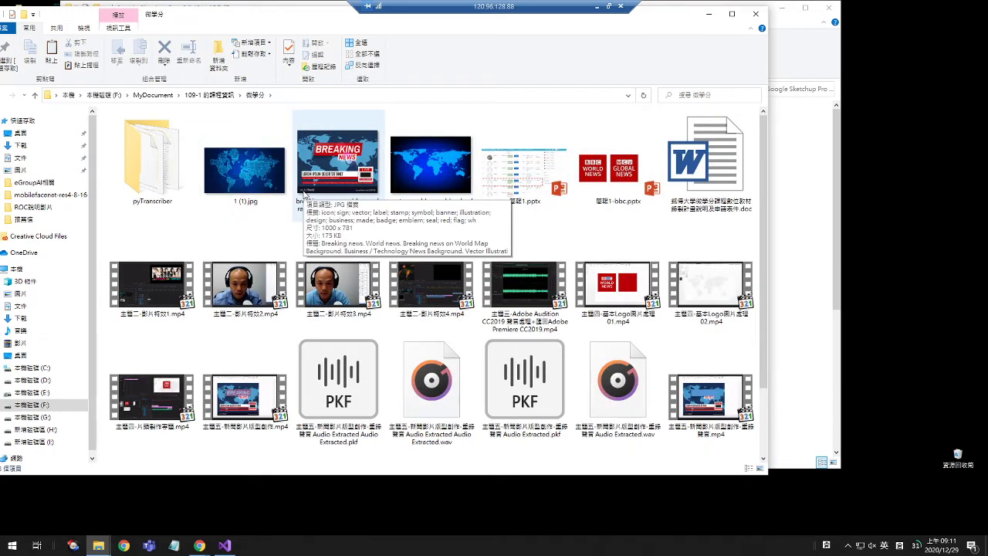
pyautogui.scroll(-2, 444, 236)
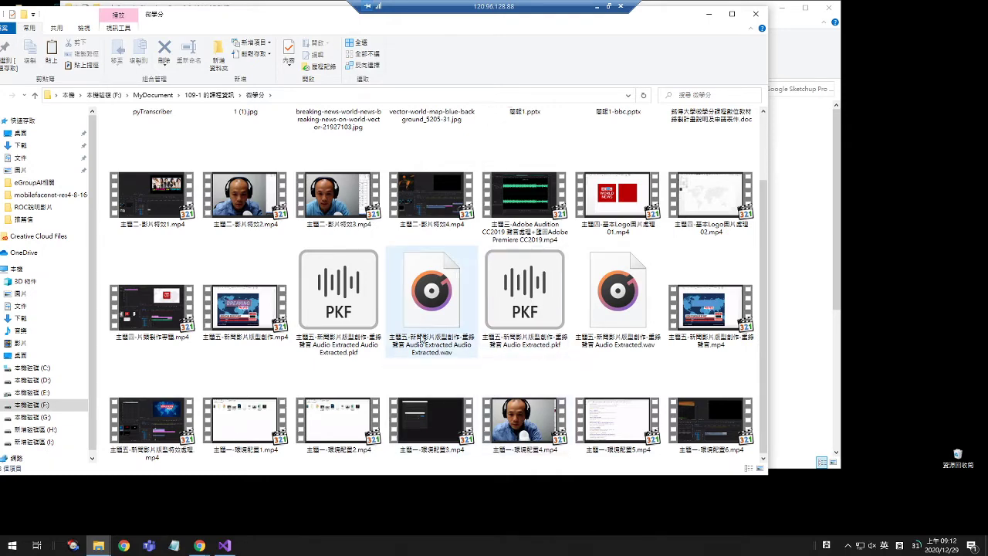
pyautogui.scroll(1, 414, 310)
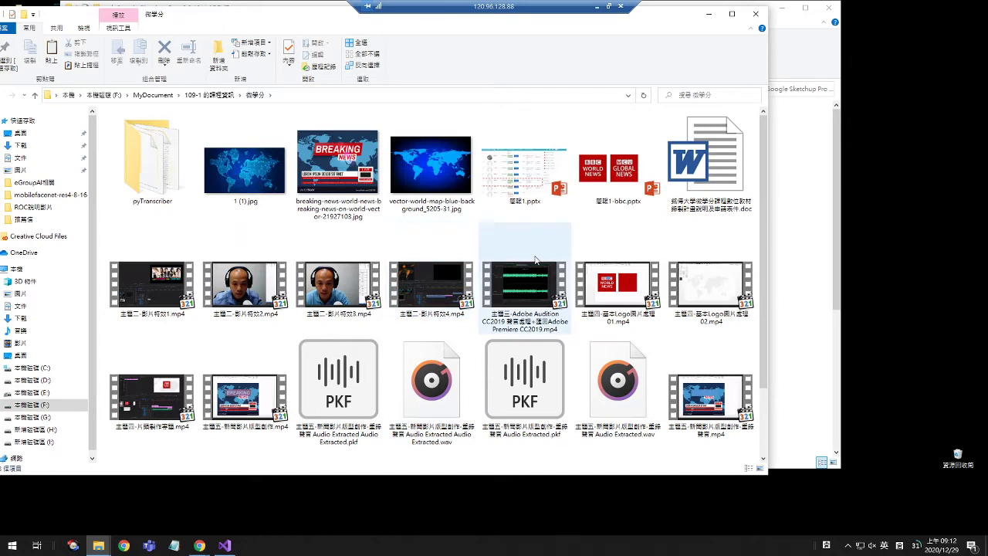
pyautogui.click(364, 176)
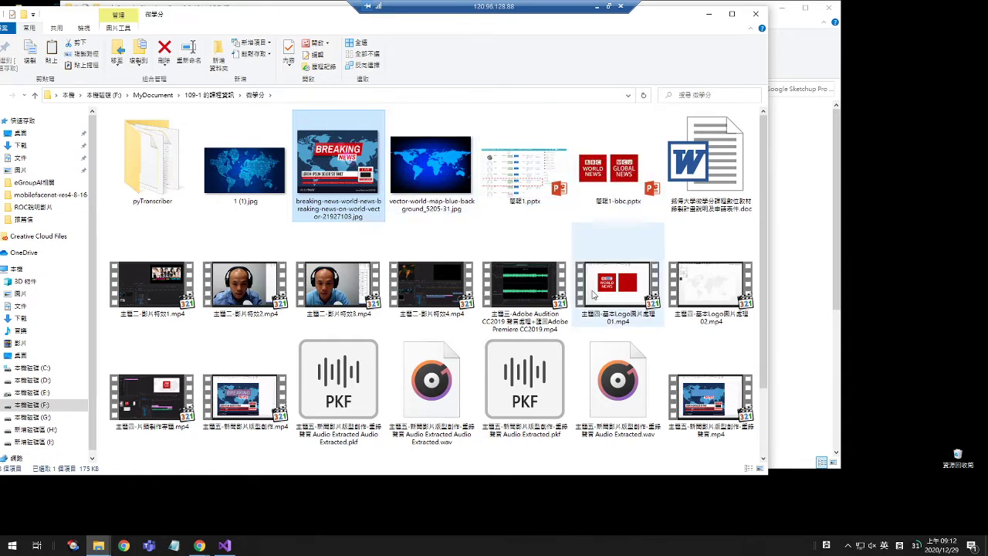
pyautogui.scroll(-2, 593, 294)
# Look inside the 2020.11.16 片頭 folder, then return to the 109-1 folder
pyautogui.hotkey('alt', 'Up')
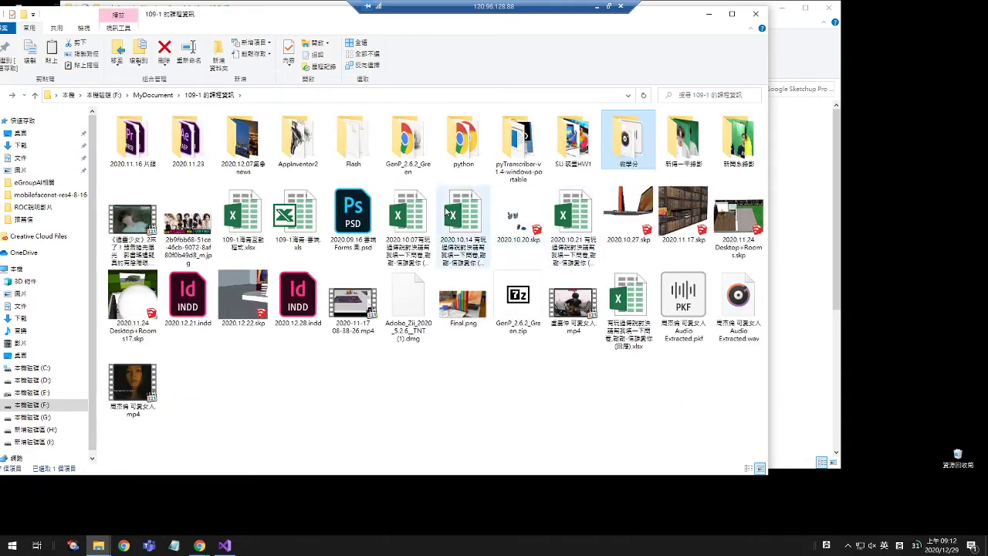
pyautogui.click(234, 160)
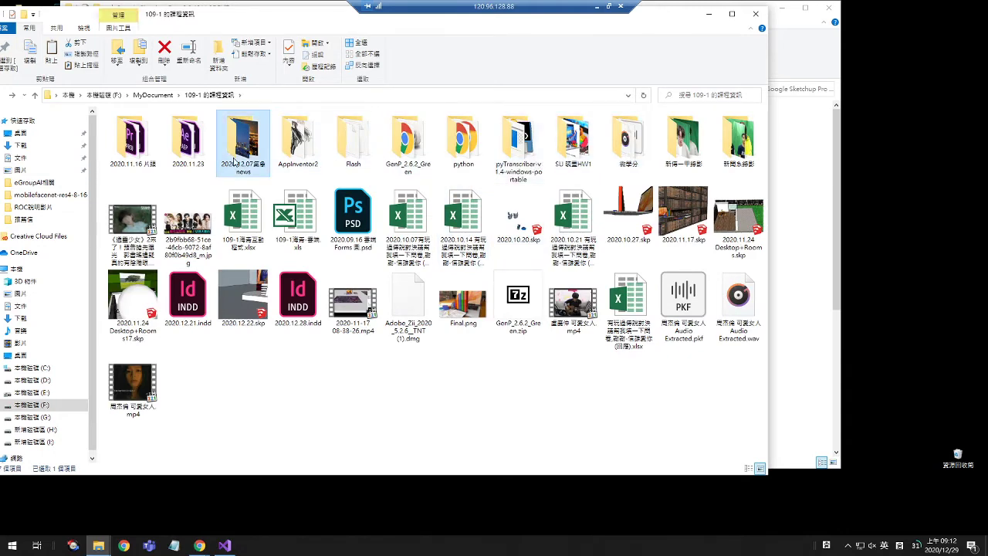
pyautogui.press('Left')
pyautogui.press('Left')
pyautogui.press('Return')
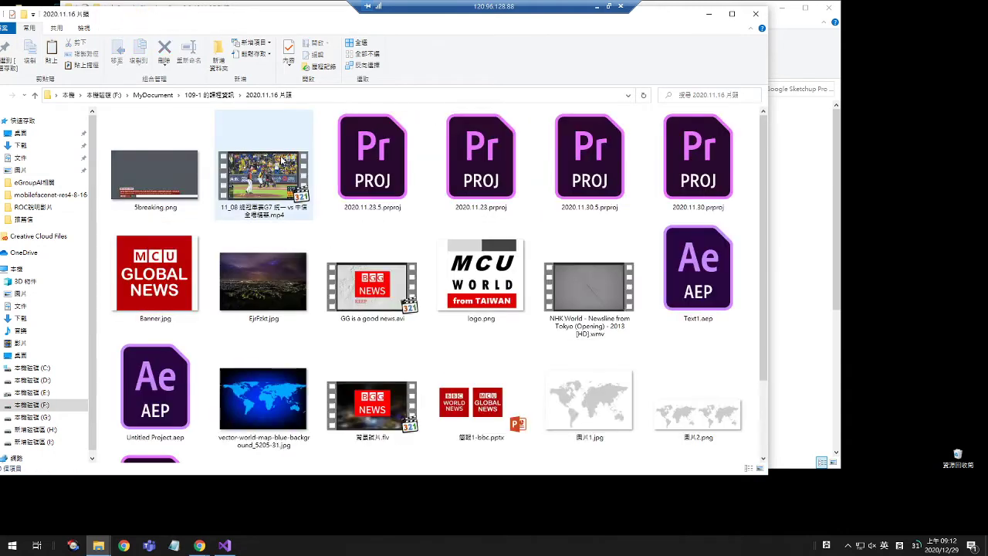
pyautogui.hotkey('alt', 'Up')
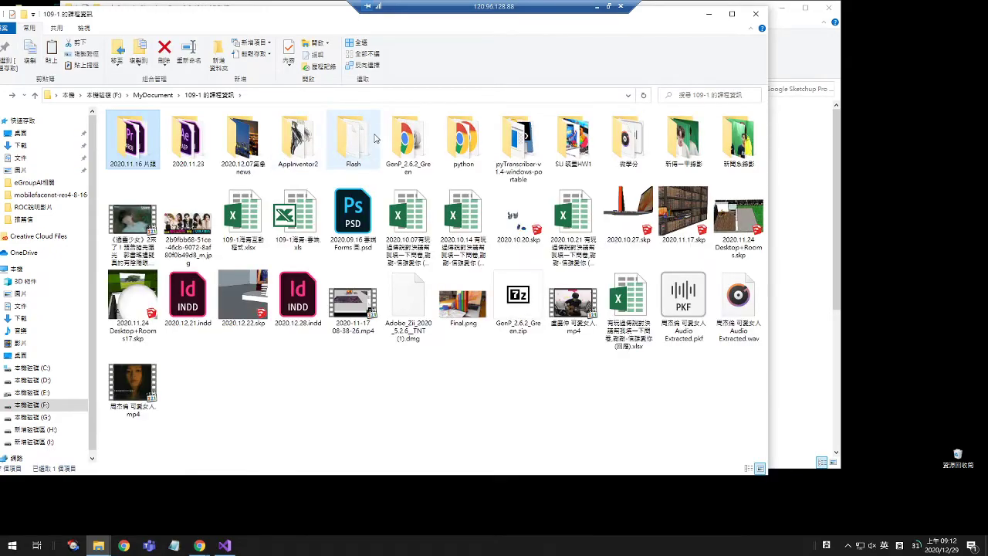
# Minimize the remote desktop and bring Chrome's journalist image results forward
pyautogui.click(598, 7)
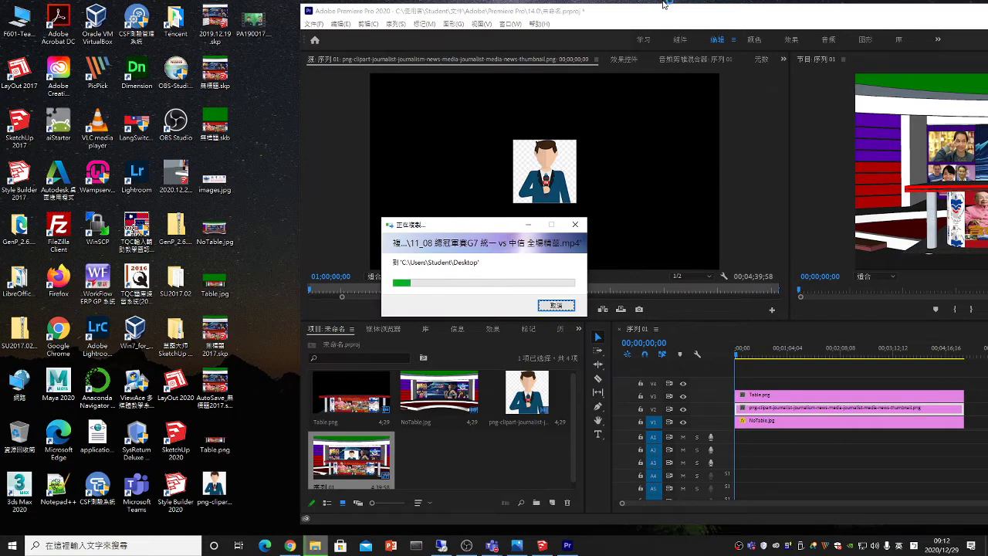
pyautogui.click(274, 389)
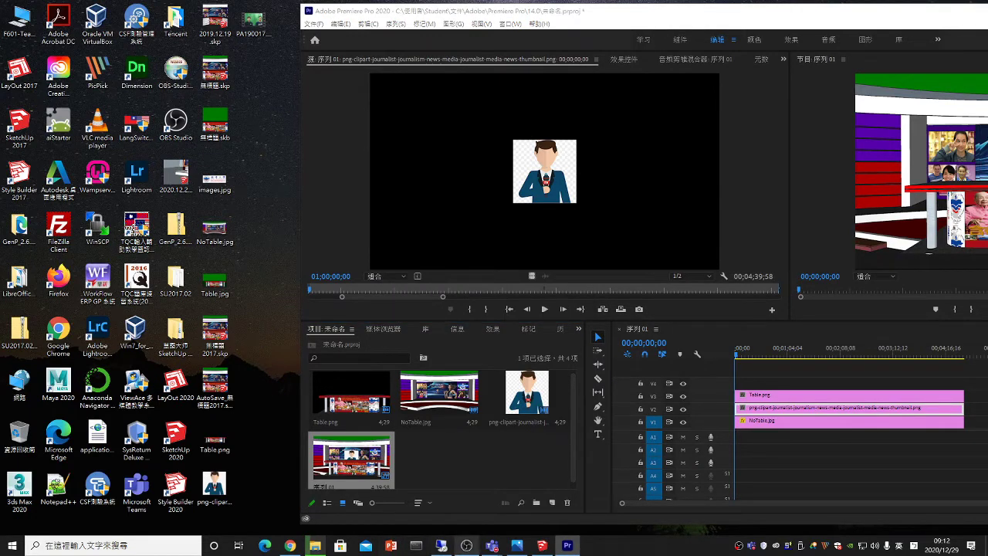
pyautogui.click(290, 545)
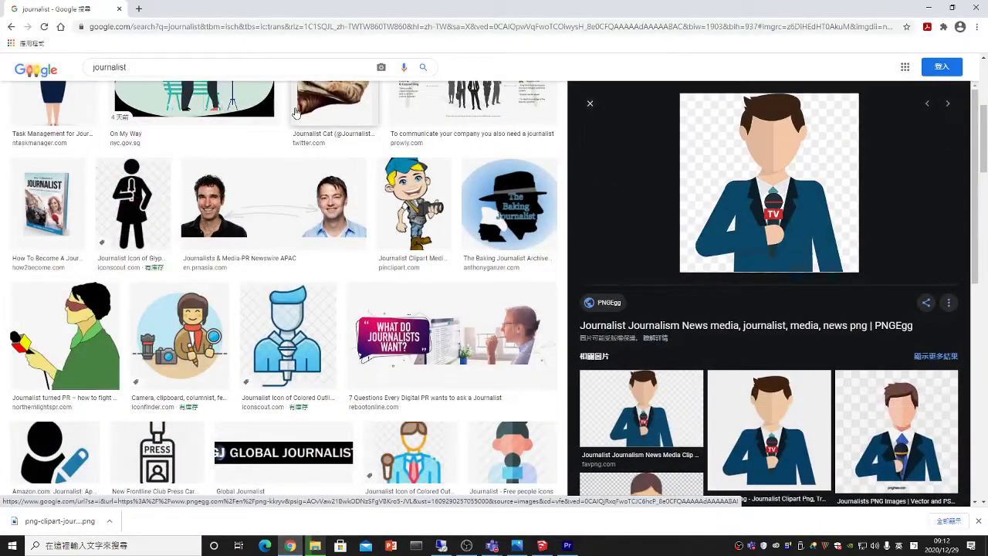
# Open YouTube in a new browser tab via a Google search
pyautogui.hotkey('ctrl', 't')
pyautogui.write('youtube')
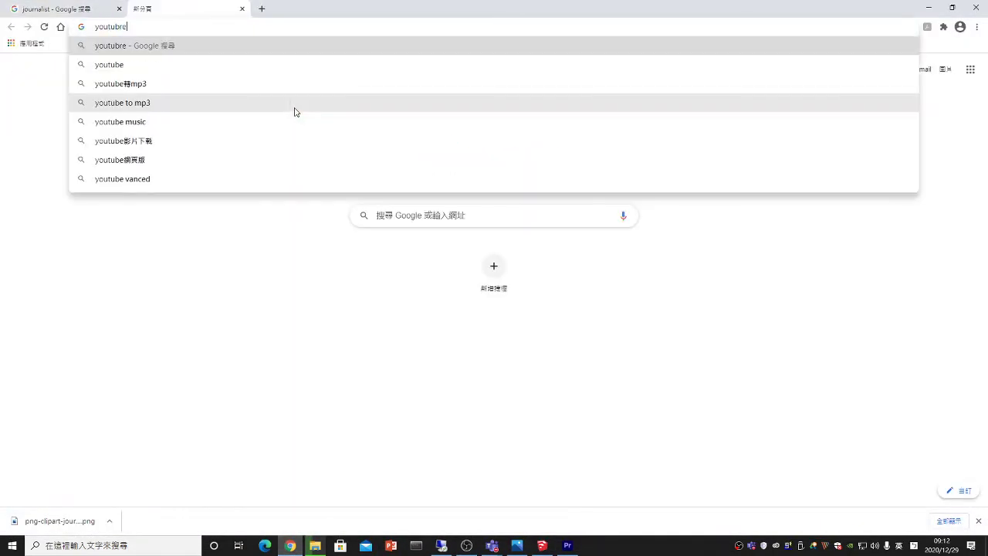
pyautogui.press('Return')
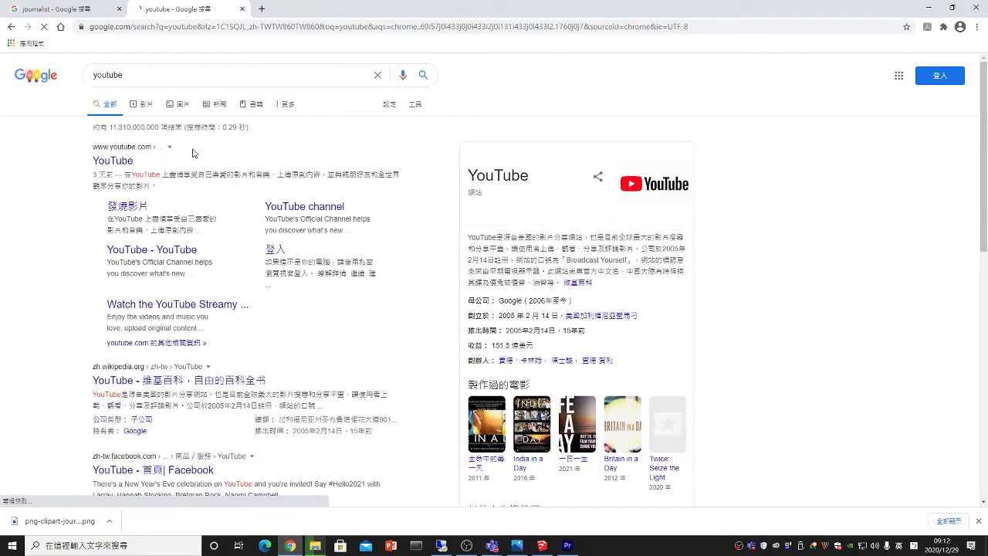
pyautogui.click(124, 162)
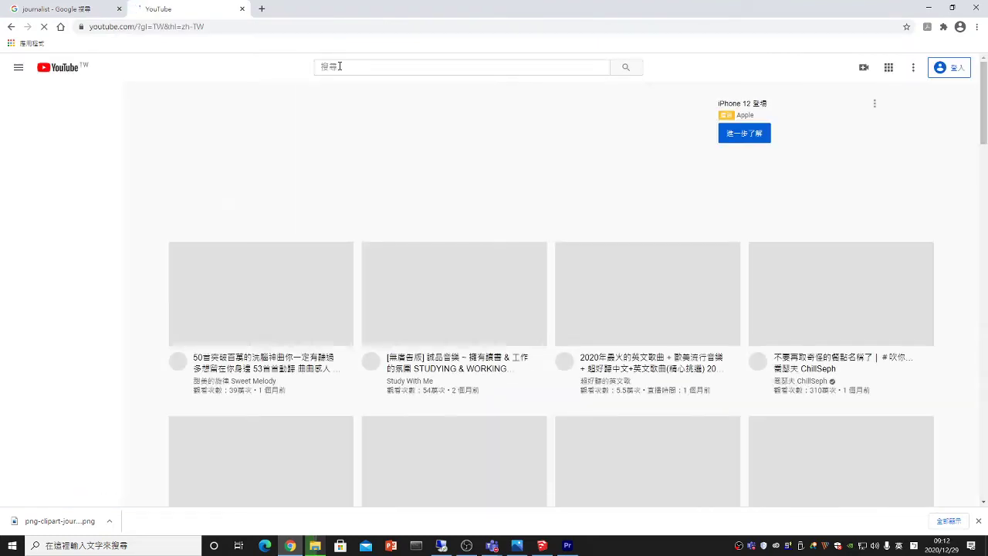
# Search YouTube for 'virtual news green matte' and scroll through the results
pyautogui.click(344, 68)
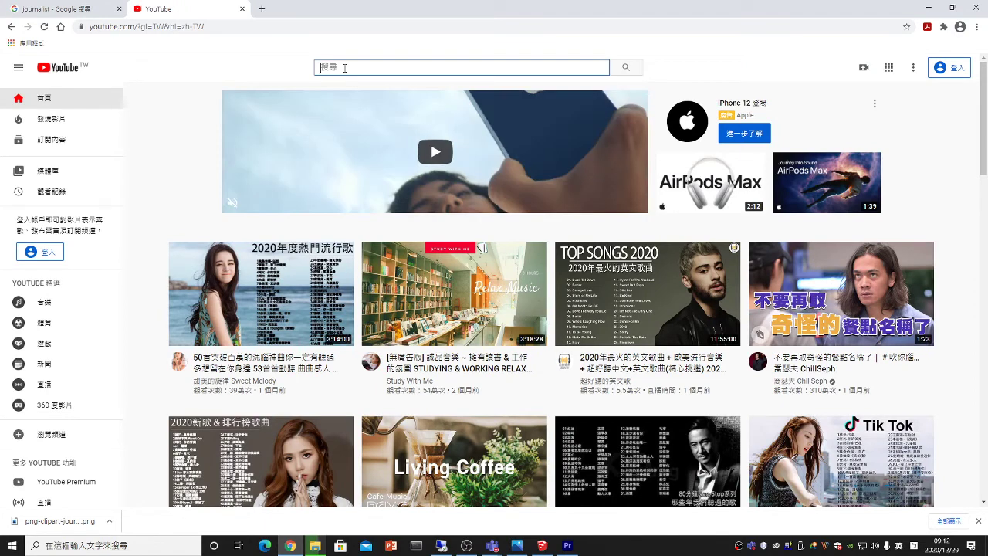
pyautogui.write('virtual news green matte')
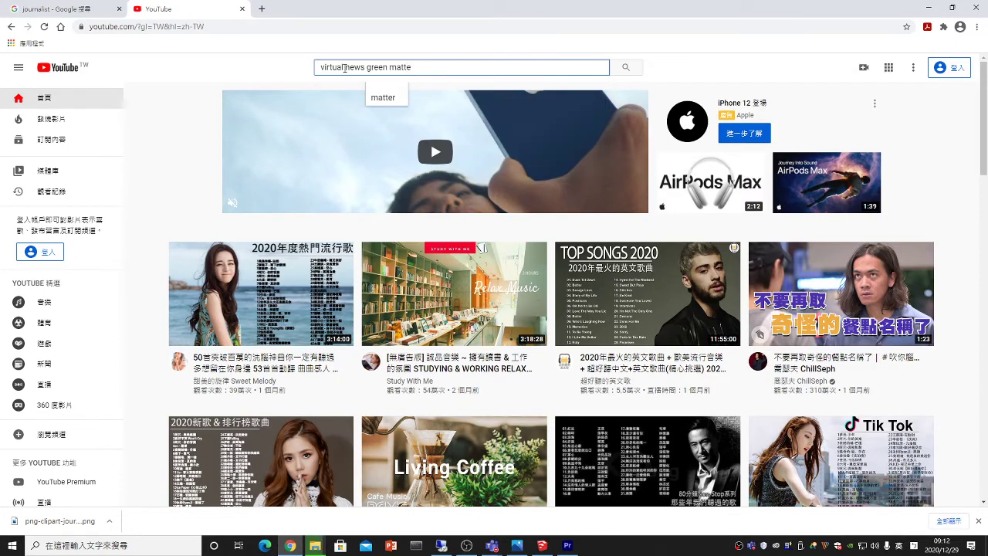
pyautogui.press('Return')
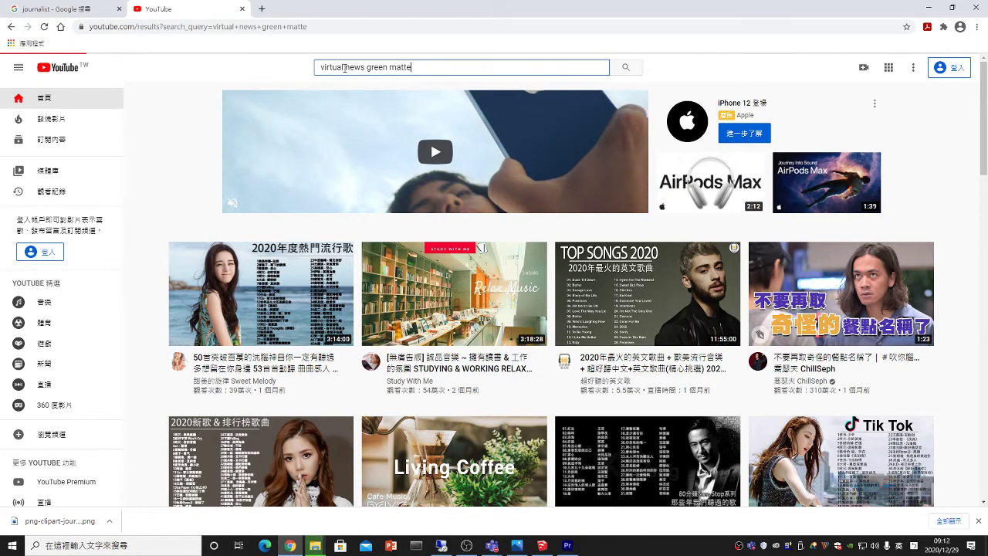
pyautogui.scroll(-8, 385, 120)
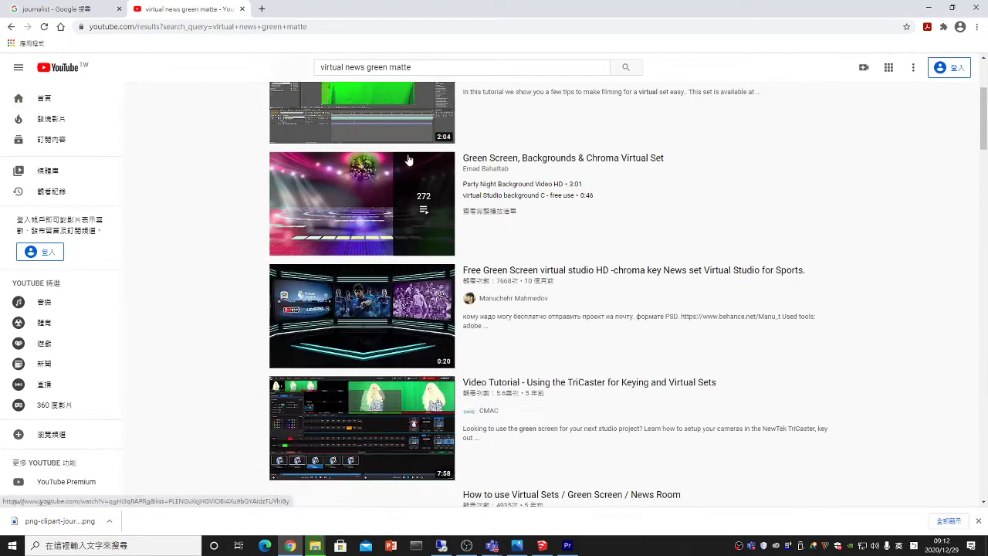
pyautogui.scroll(-5, 469, 256)
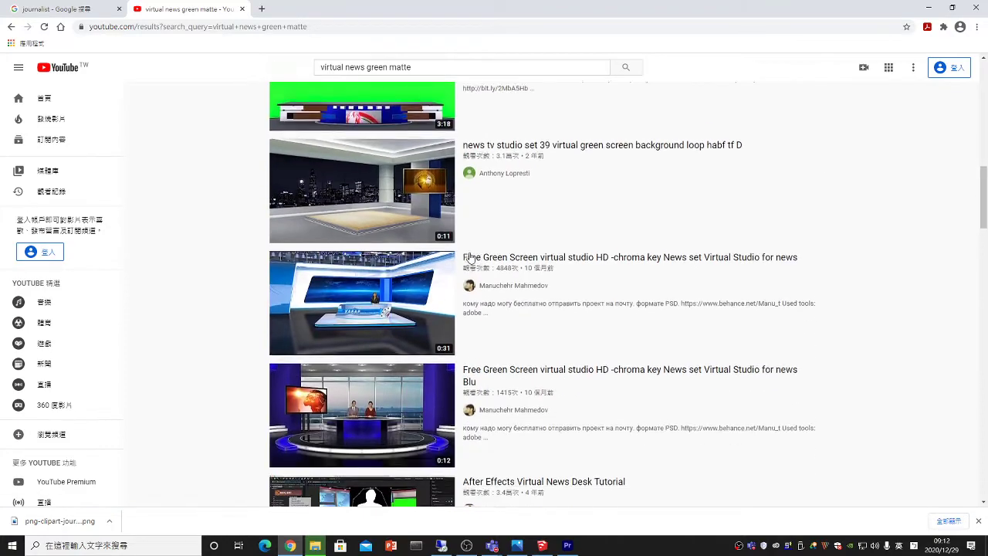
pyautogui.scroll(-8, 471, 257)
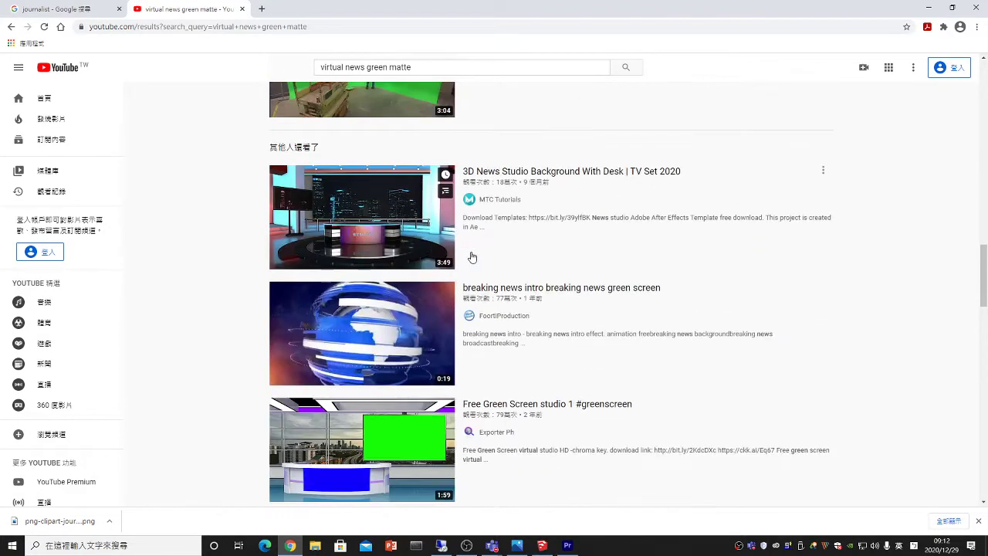
pyautogui.scroll(-3, 473, 256)
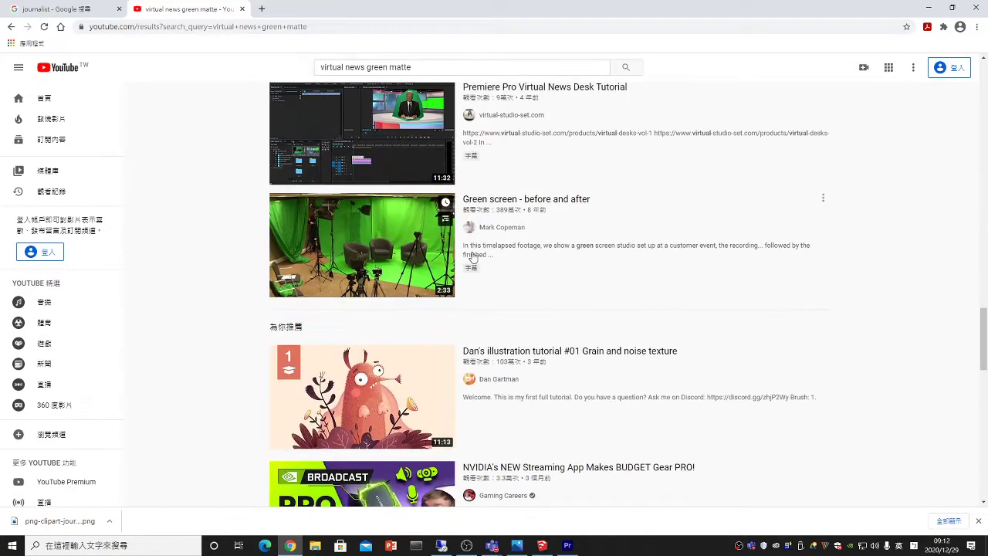
pyautogui.scroll(4, 477, 253)
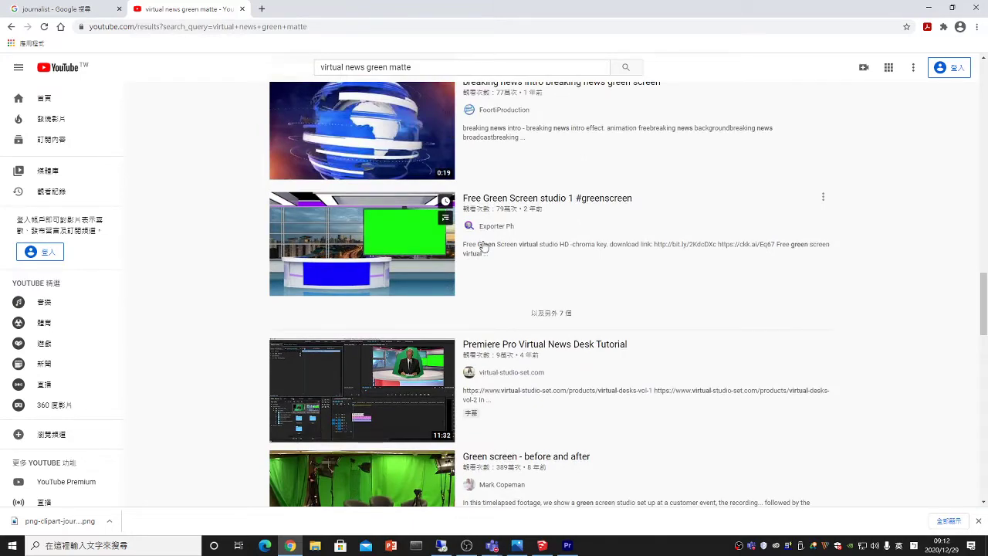
pyautogui.scroll(15, 483, 246)
pyautogui.scroll(5, 391, 192)
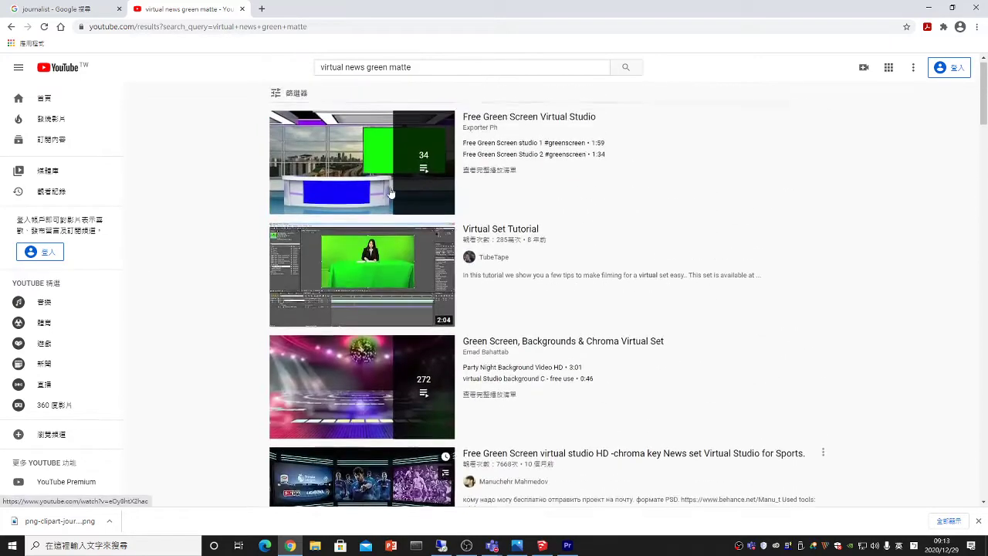
pyautogui.click(434, 66)
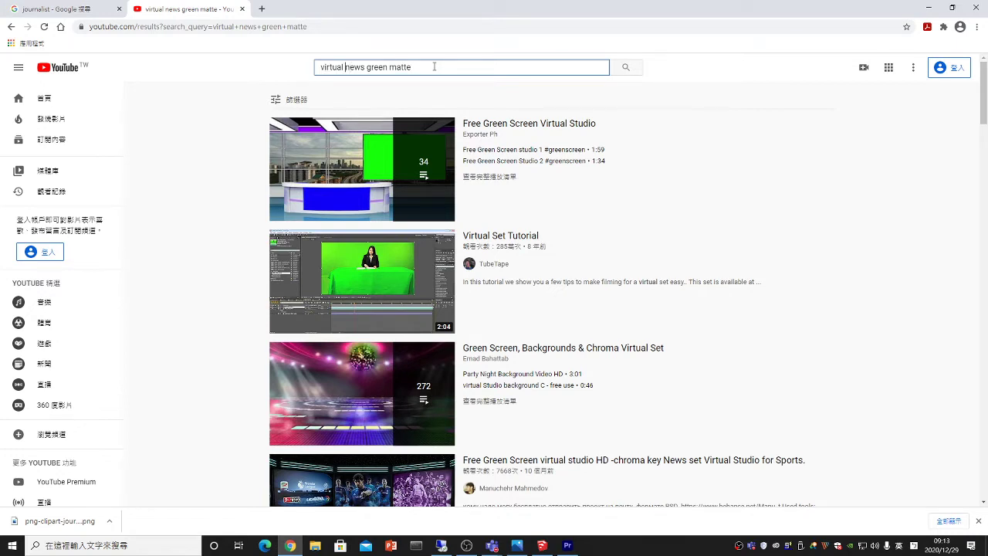
# Reword the search to 'news reporter green matte' and scroll through the results
pyautogui.press('Right')
pyautogui.press('Right')
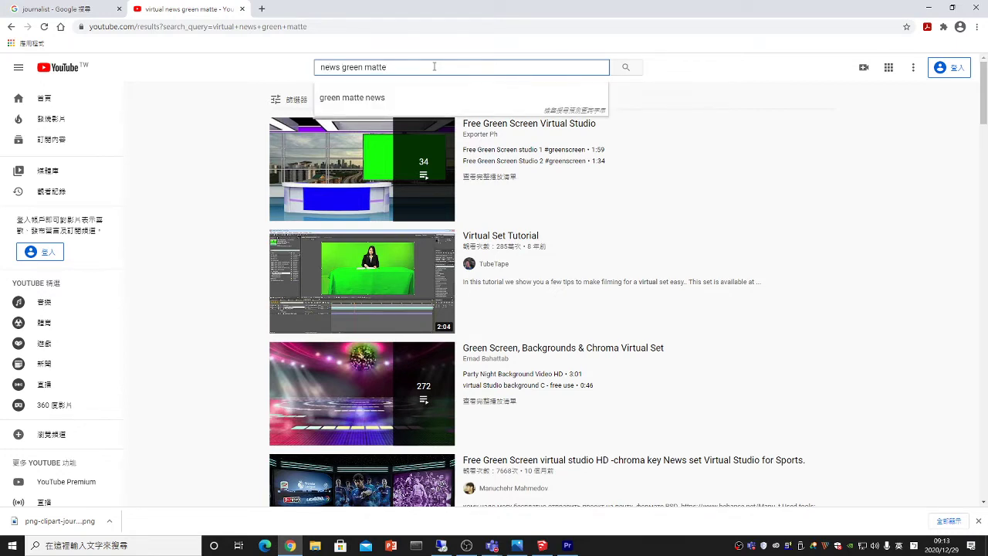
pyautogui.write('reporter')
pyautogui.press('Return')
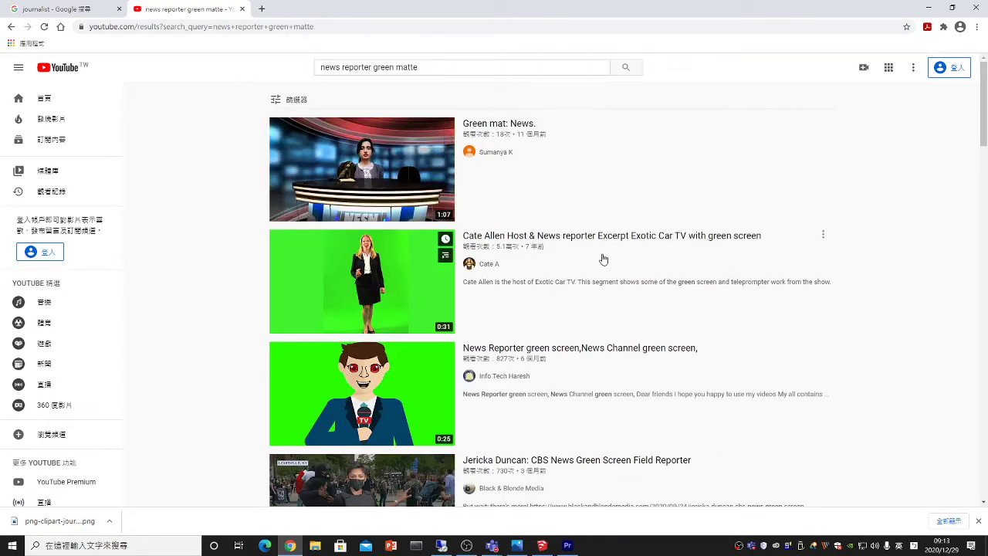
pyautogui.scroll(-3, 587, 272)
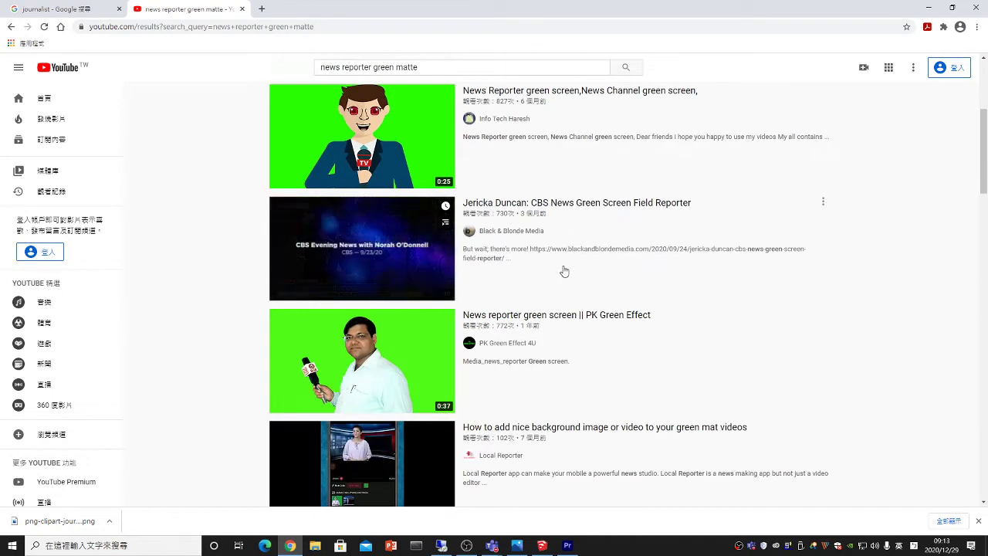
pyautogui.scroll(-3, 564, 271)
pyautogui.scroll(-2, 566, 258)
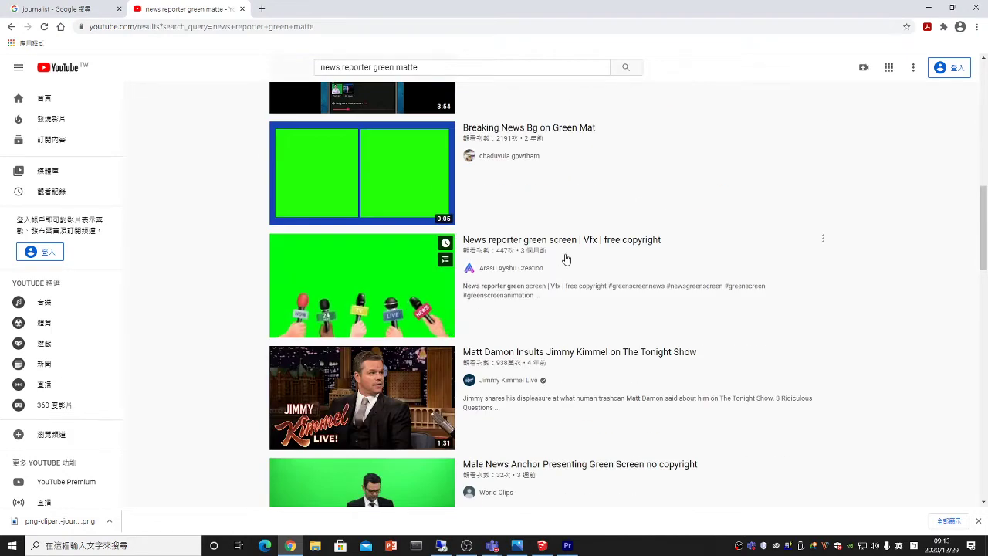
pyautogui.scroll(-3, 566, 258)
pyautogui.scroll(1, 566, 259)
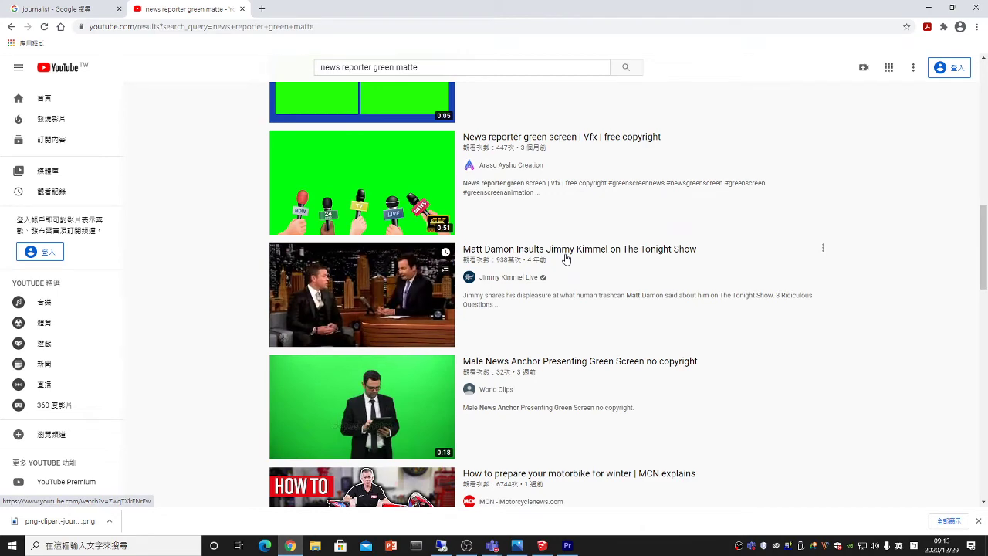
pyautogui.scroll(5, 499, 252)
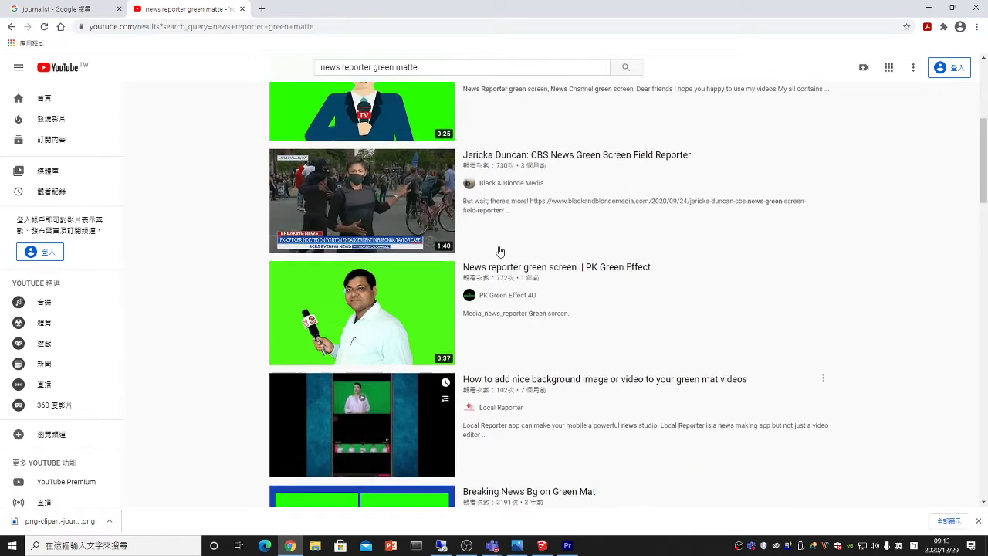
pyautogui.scroll(4, 500, 252)
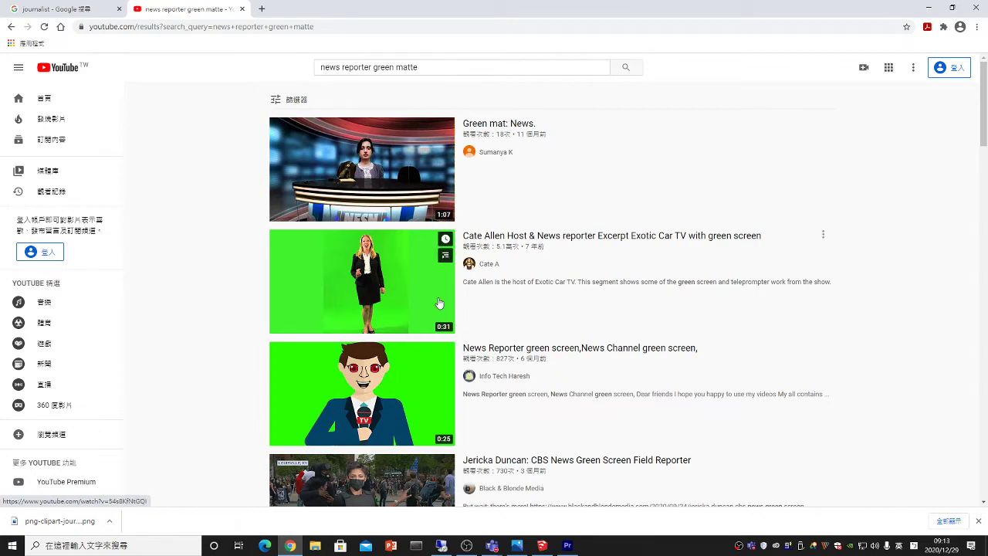
# Browse further, then go back to the 'virtual news green matte' results
pyautogui.scroll(-2, 430, 283)
pyautogui.scroll(2, 432, 283)
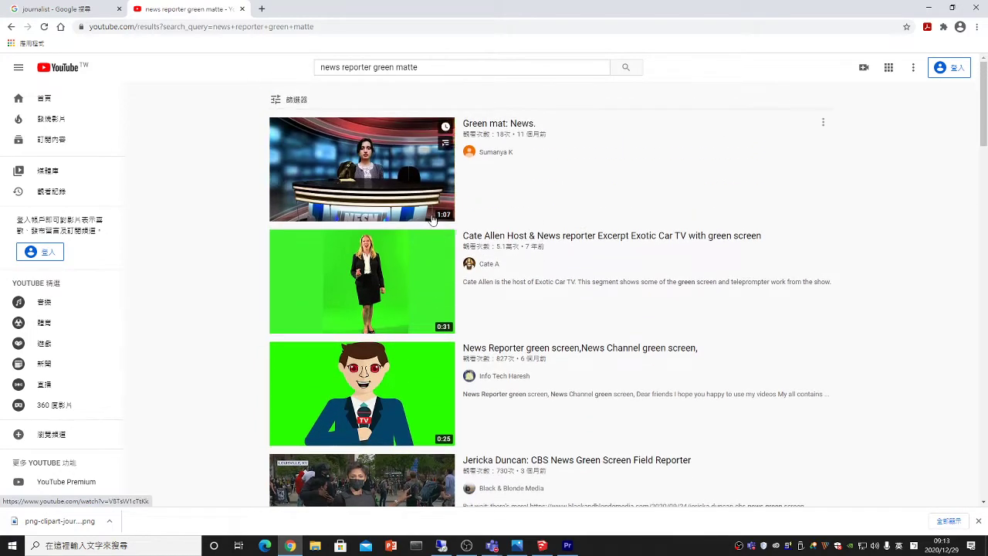
pyautogui.scroll(-5, 440, 214)
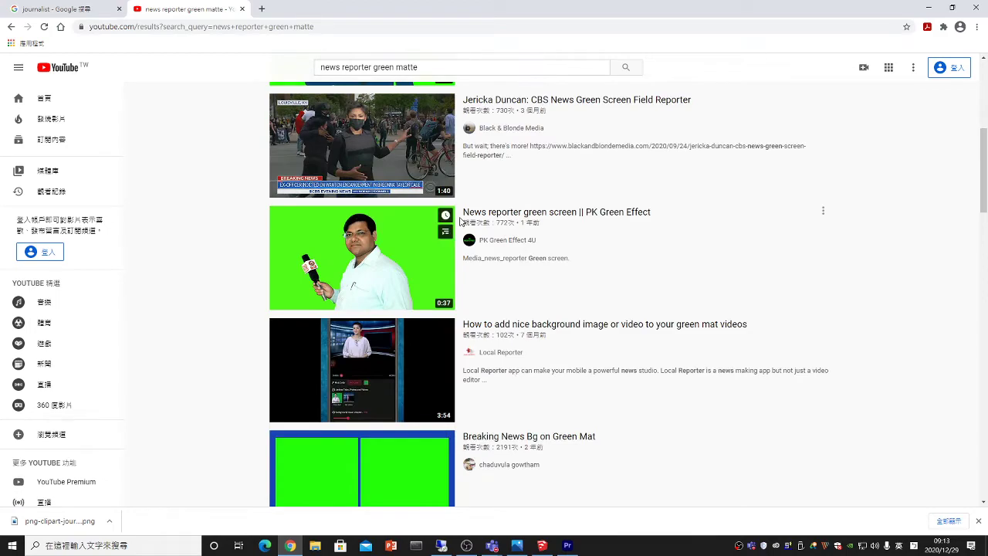
pyautogui.scroll(-7, 461, 222)
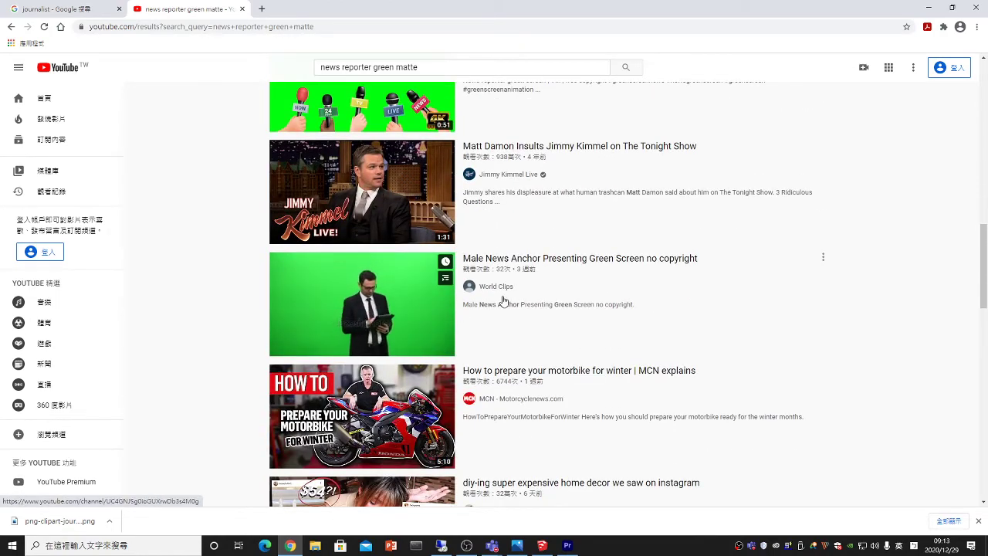
pyautogui.scroll(-3, 504, 298)
pyautogui.scroll(-3, 503, 298)
pyautogui.scroll(9, 503, 298)
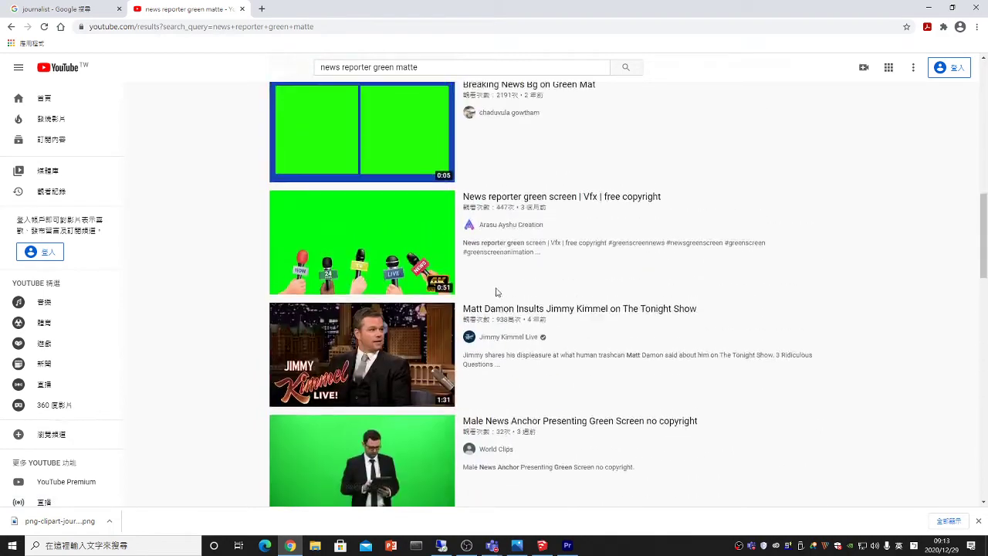
pyautogui.scroll(2, 389, 264)
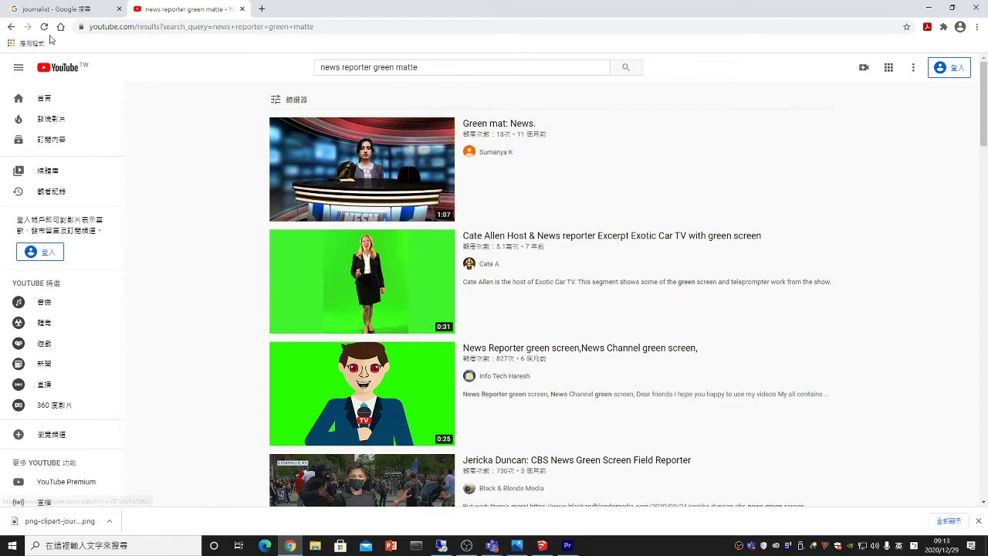
pyautogui.click(11, 26)
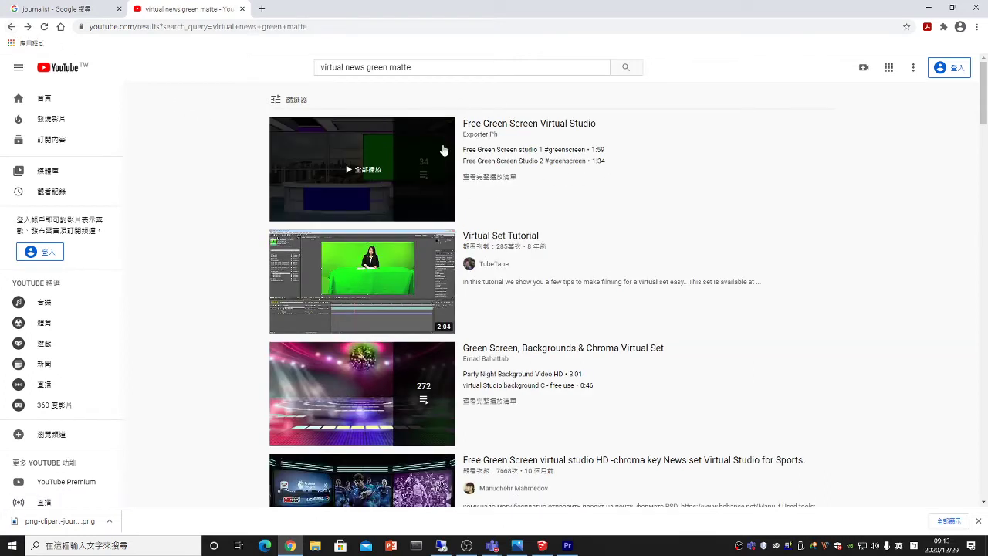
# Open the Free Green Screen Virtual Studio playlist muted, skipping the ad and Premium offer
pyautogui.click(320, 165)
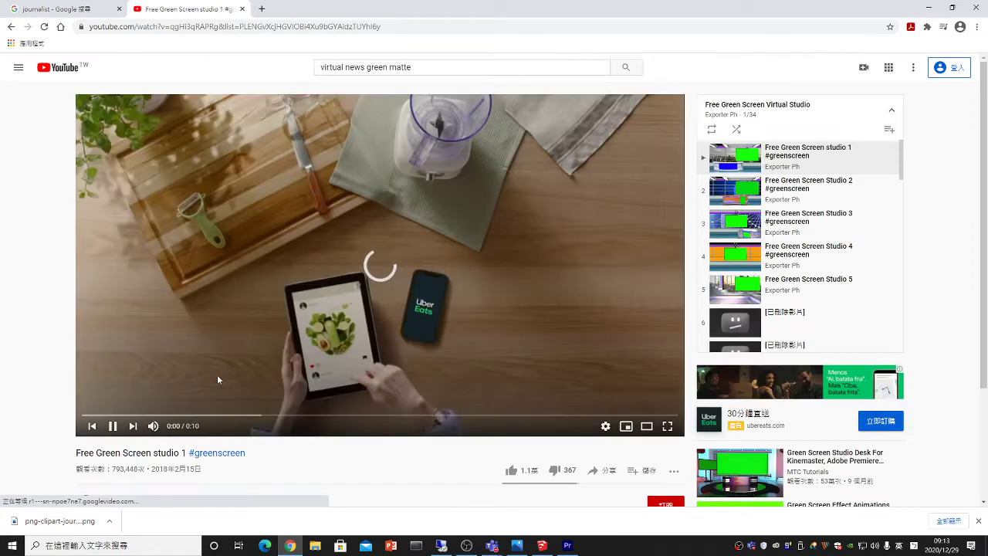
pyautogui.click(153, 425)
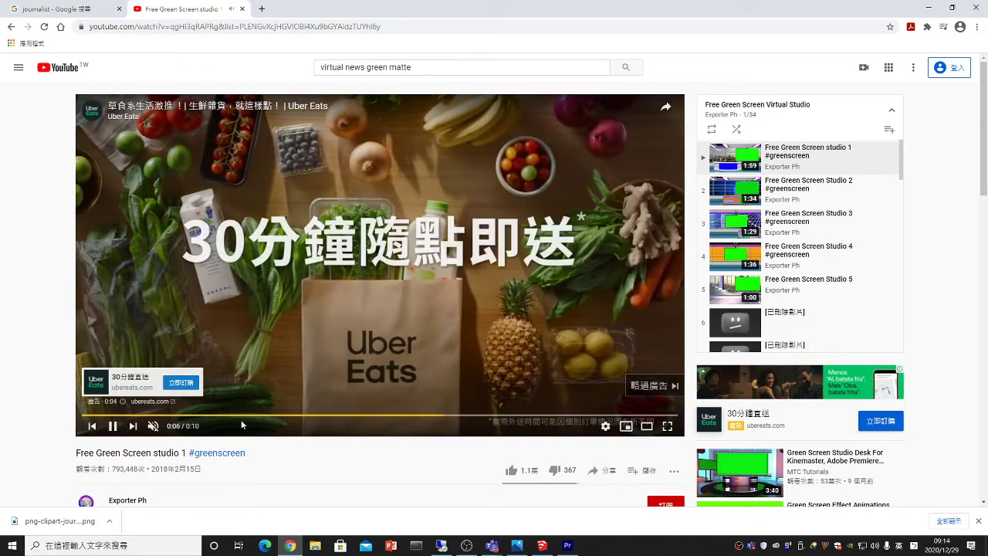
pyautogui.click(655, 385)
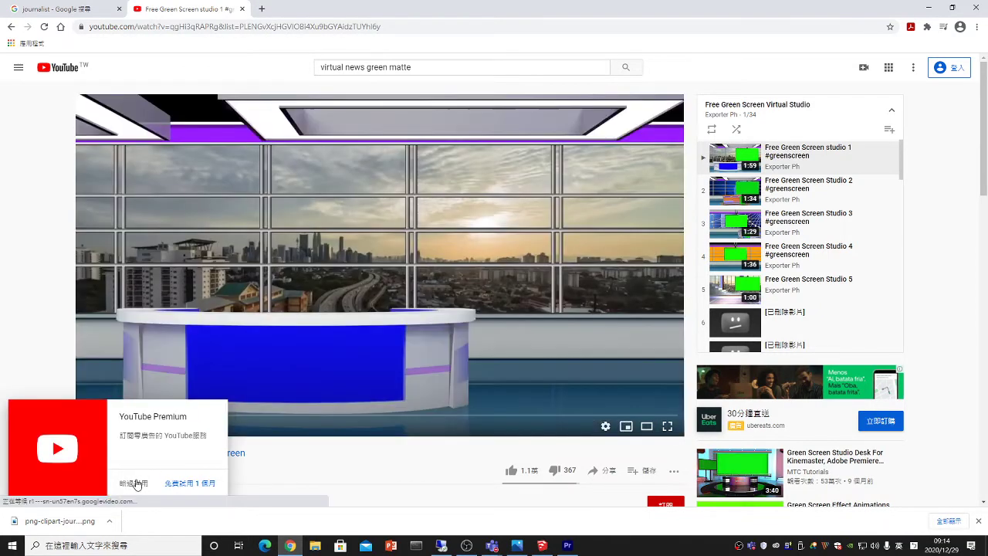
pyautogui.click(136, 484)
# Preview Studio 1's green screen, then play Free Green Screen Studio 5 and seek ahead
pyautogui.click(112, 426)
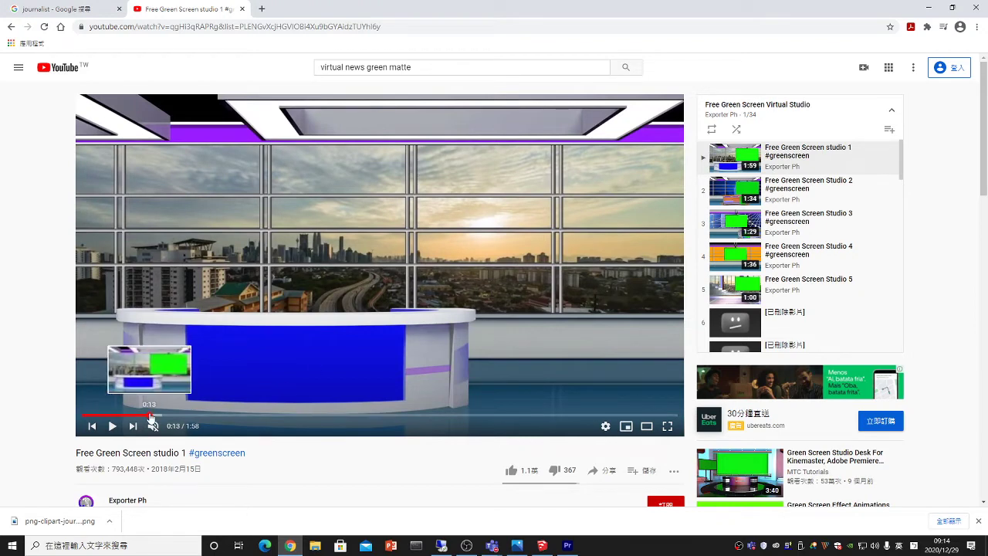
pyautogui.press('Right')
pyautogui.press('Right')
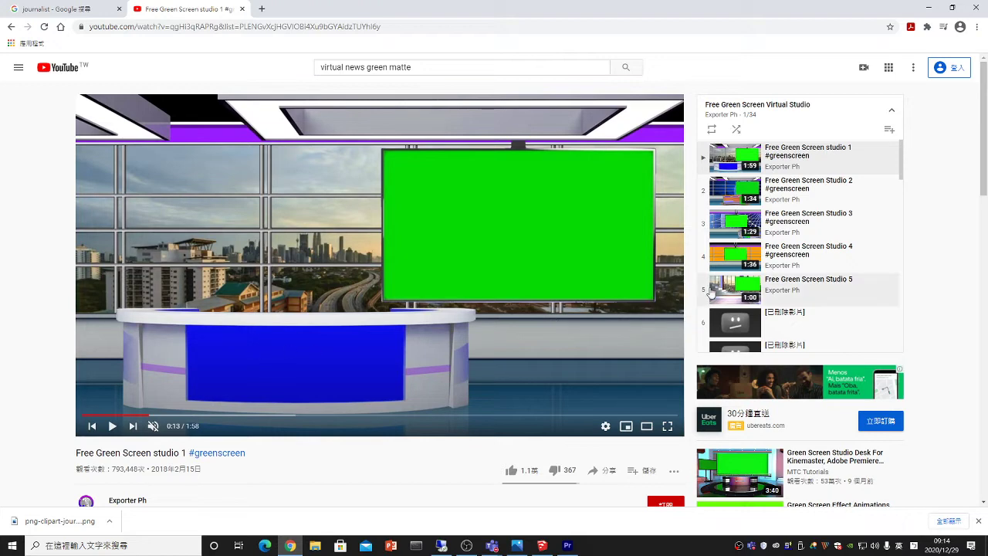
pyautogui.click(750, 284)
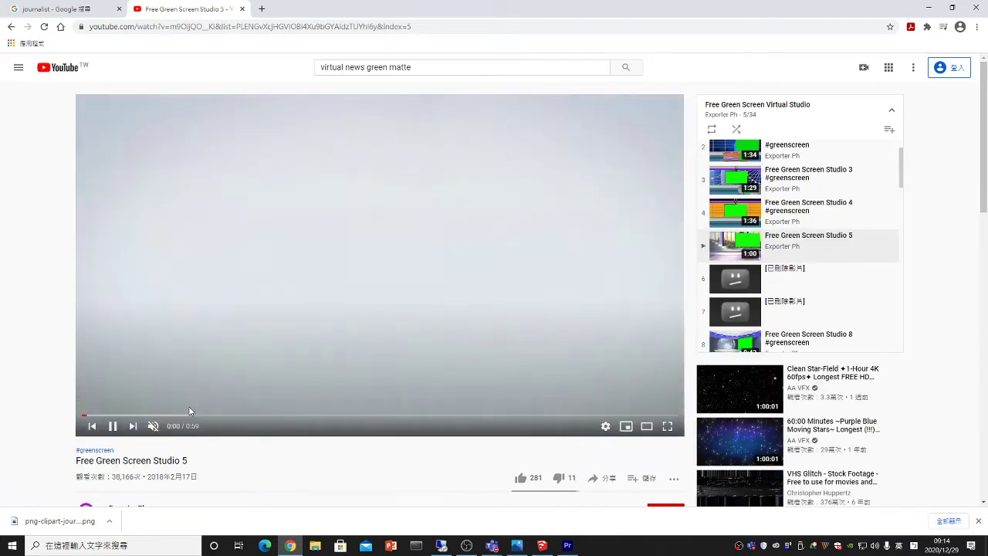
pyautogui.click(189, 415)
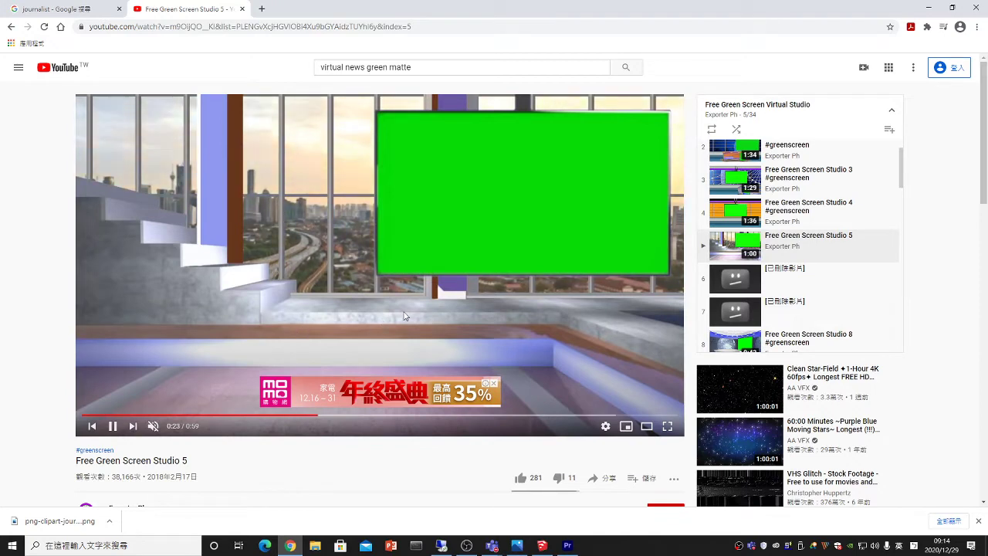
# Preview and pause Free Green Screen Studio 3 and 11, closing the ad banner
pyautogui.click(804, 176)
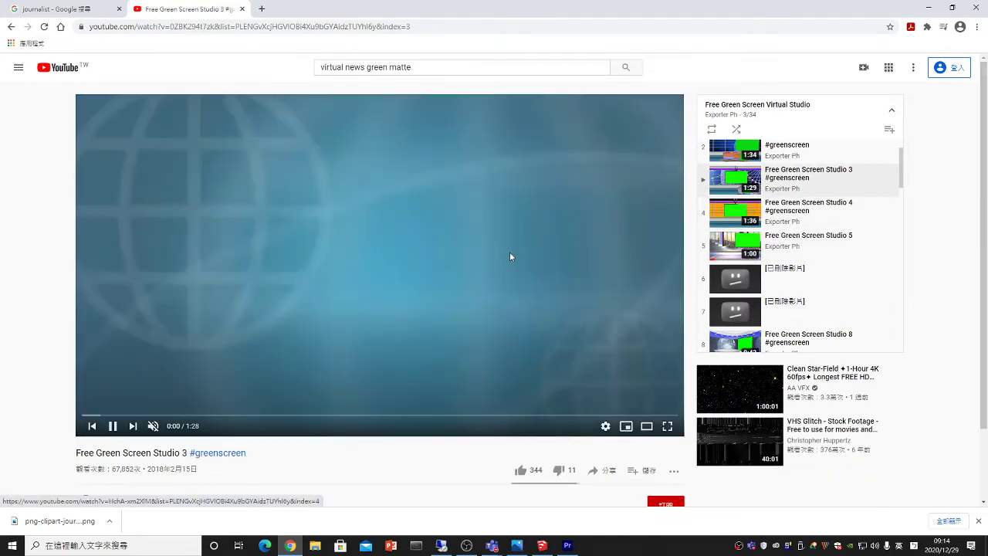
pyautogui.click(207, 415)
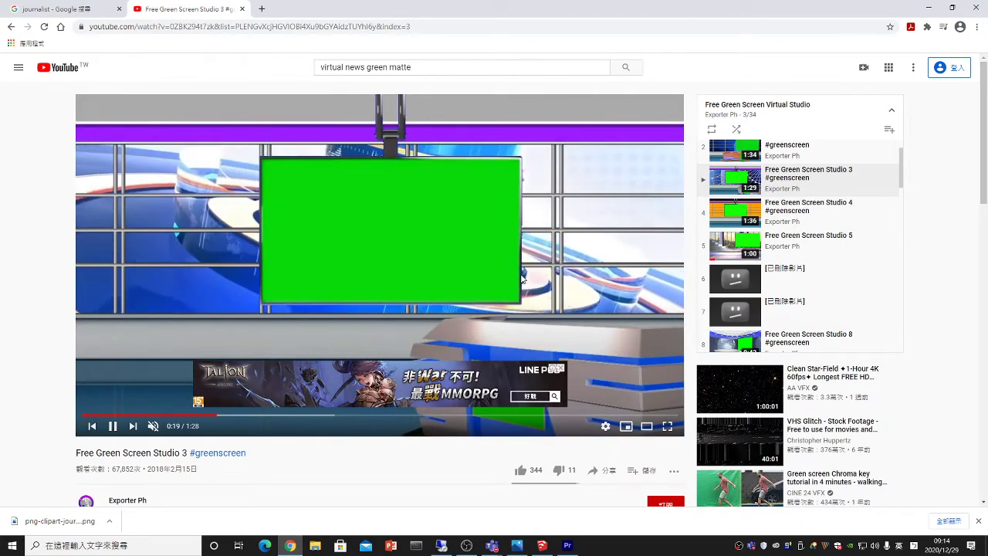
pyautogui.click(335, 302)
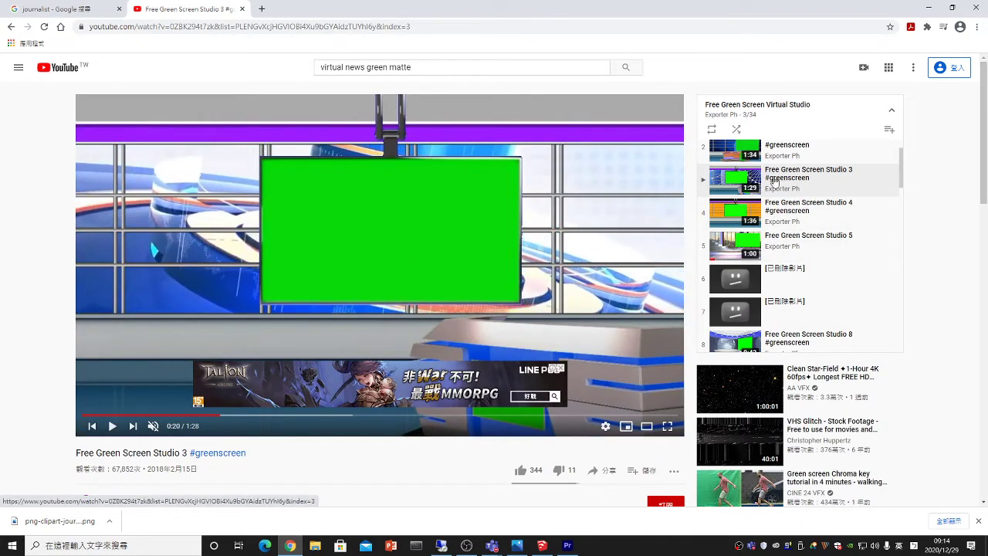
pyautogui.scroll(-3, 766, 228)
pyautogui.click(802, 235)
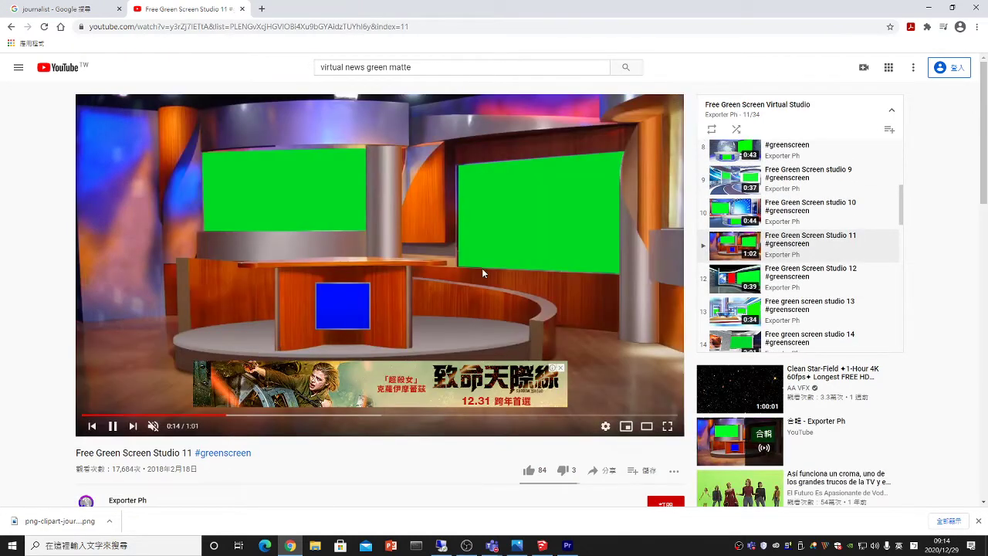
pyautogui.click(483, 272)
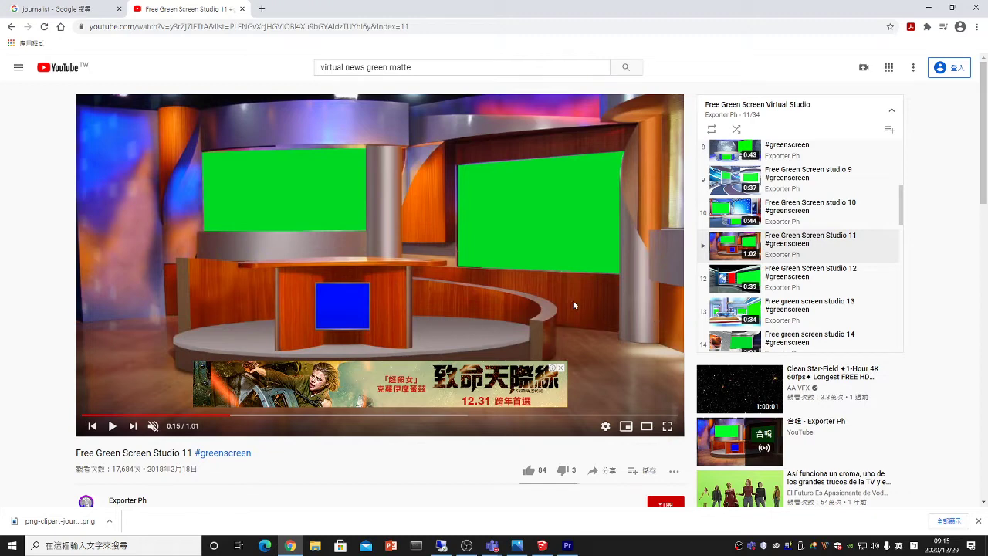
pyautogui.click(561, 368)
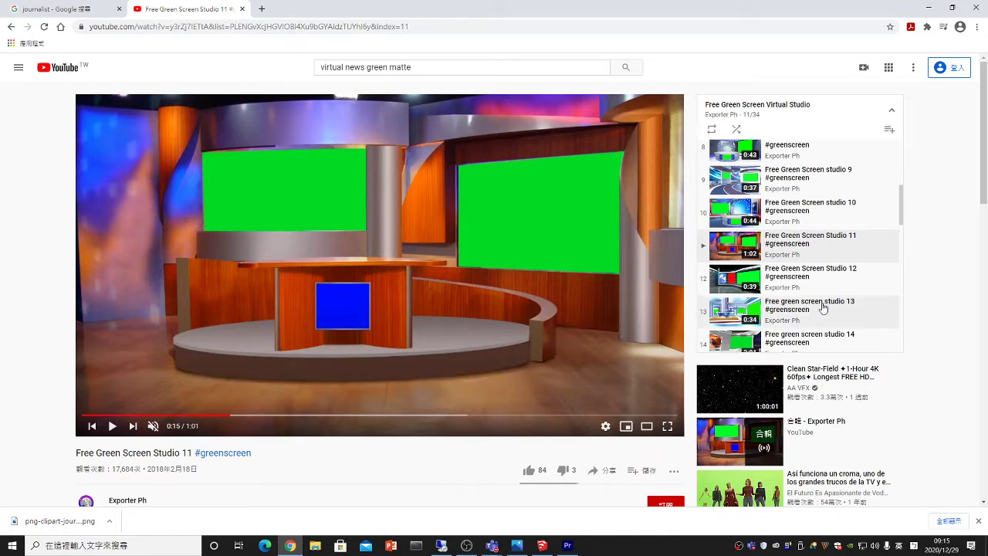
# Play Free Green Screen Studio 12, seek to 0:15 and pause
pyautogui.click(814, 282)
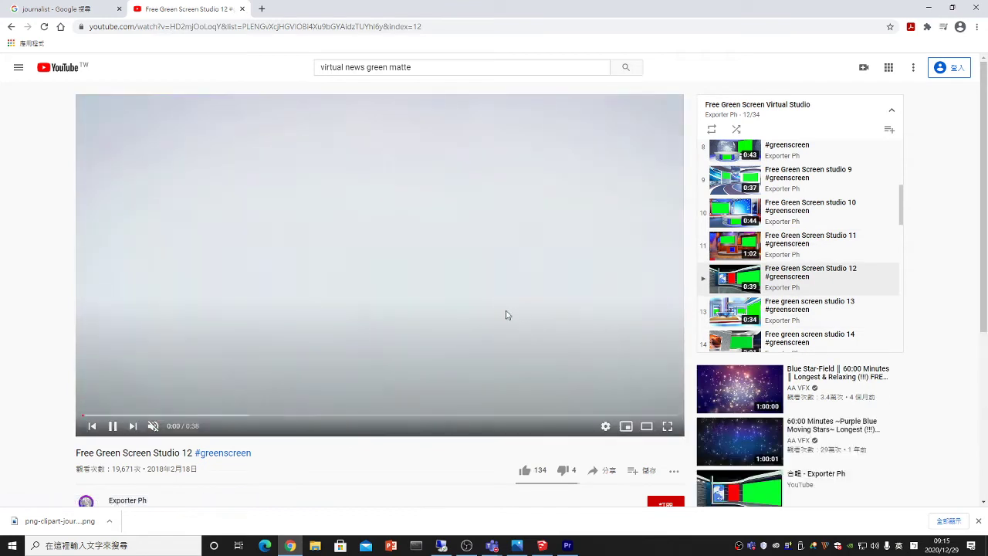
pyautogui.click(333, 416)
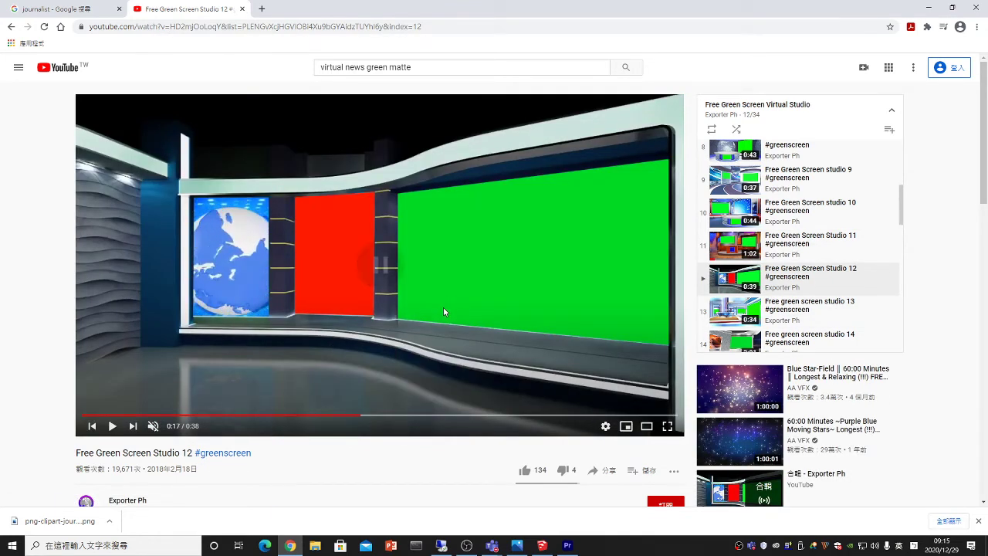
pyautogui.click(431, 341)
# Open the remote 2020.11.16 片頭 folder, then minimize the remote desktop and browser
pyautogui.click(442, 536)
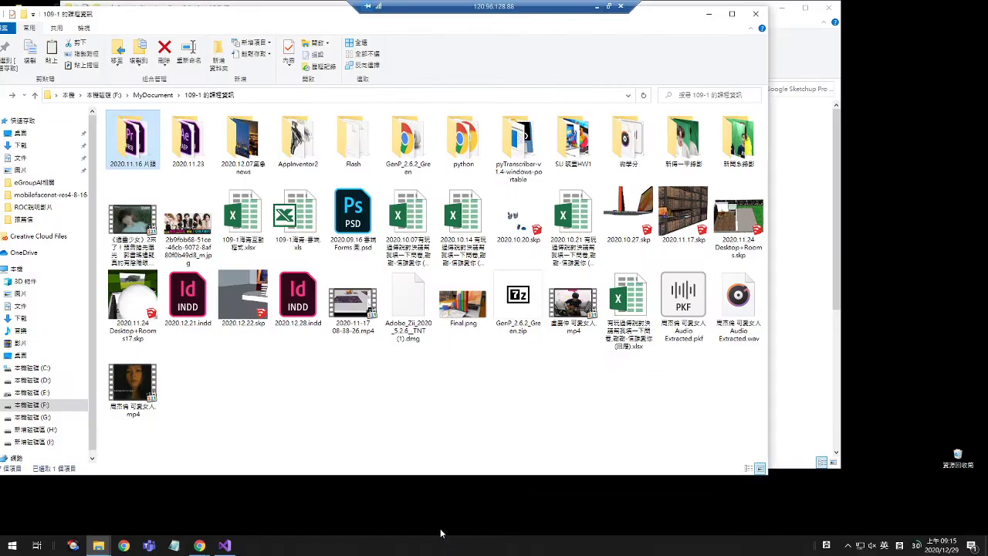
pyautogui.click(417, 402)
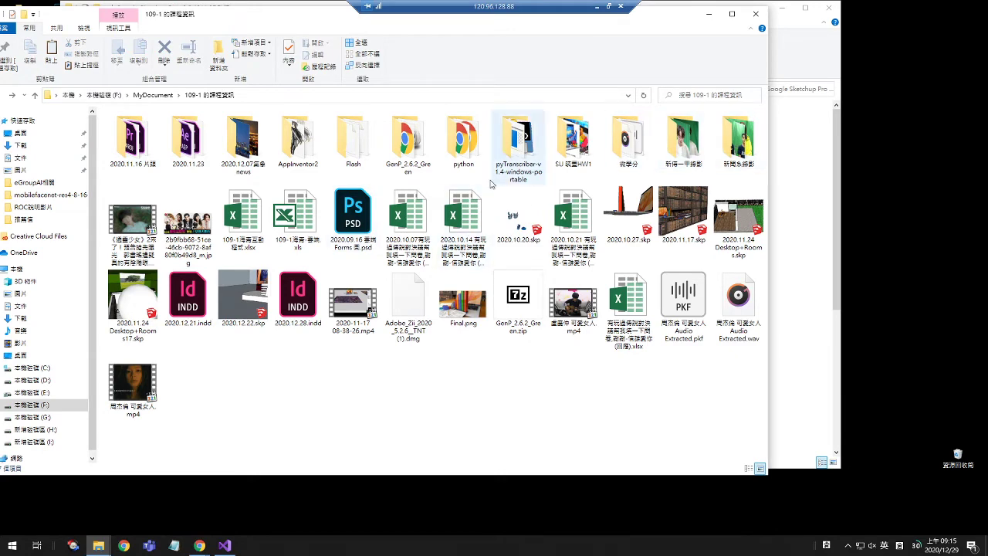
pyautogui.doubleClick(131, 143)
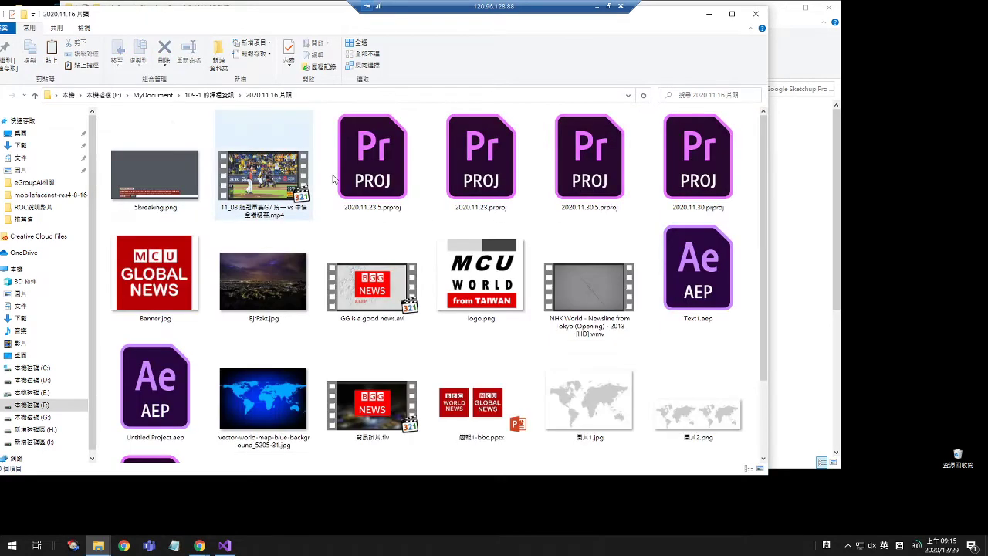
pyautogui.click(597, 6)
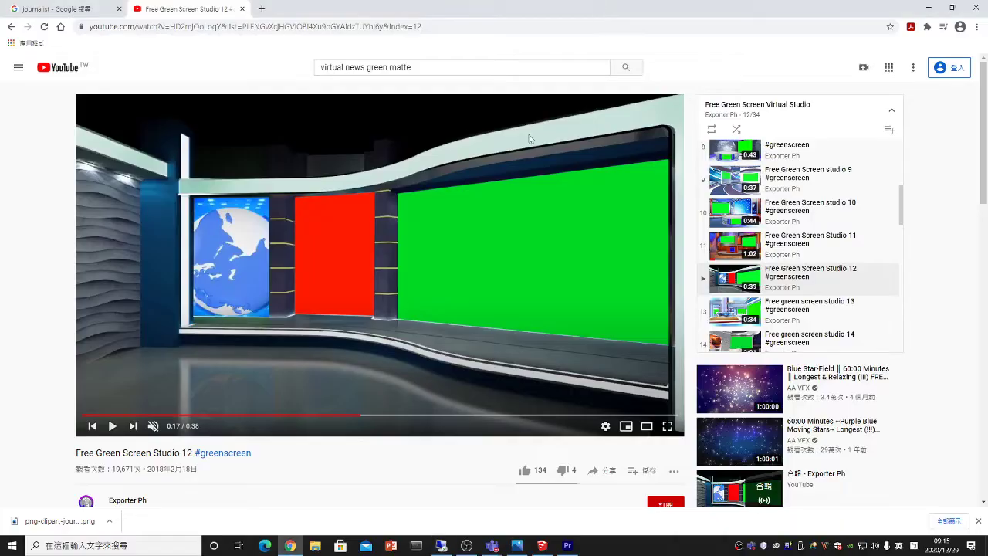
pyautogui.click(930, 7)
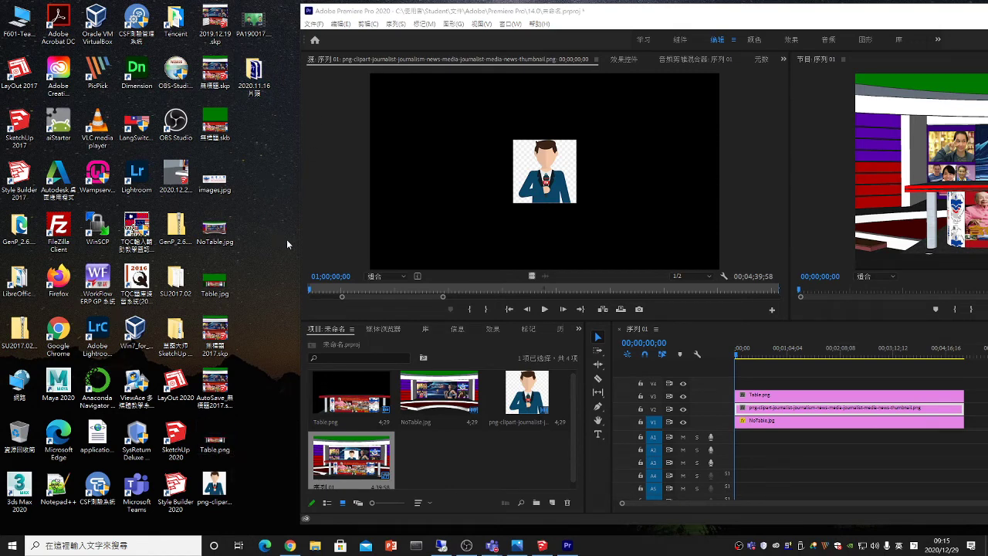
# Open the desktop 2020.11.16 片頭 folder, look through it, and close it
pyautogui.click(255, 25)
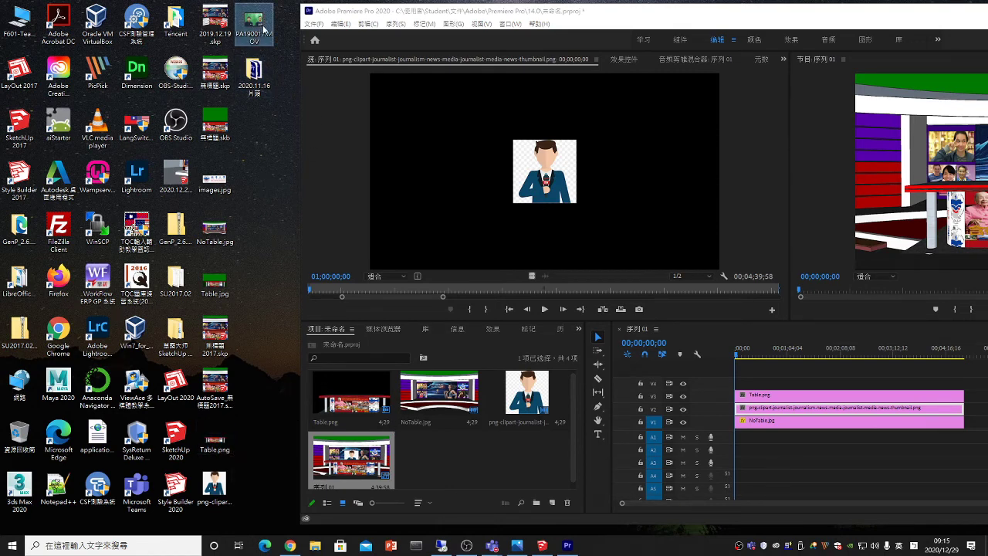
pyautogui.doubleClick(254, 77)
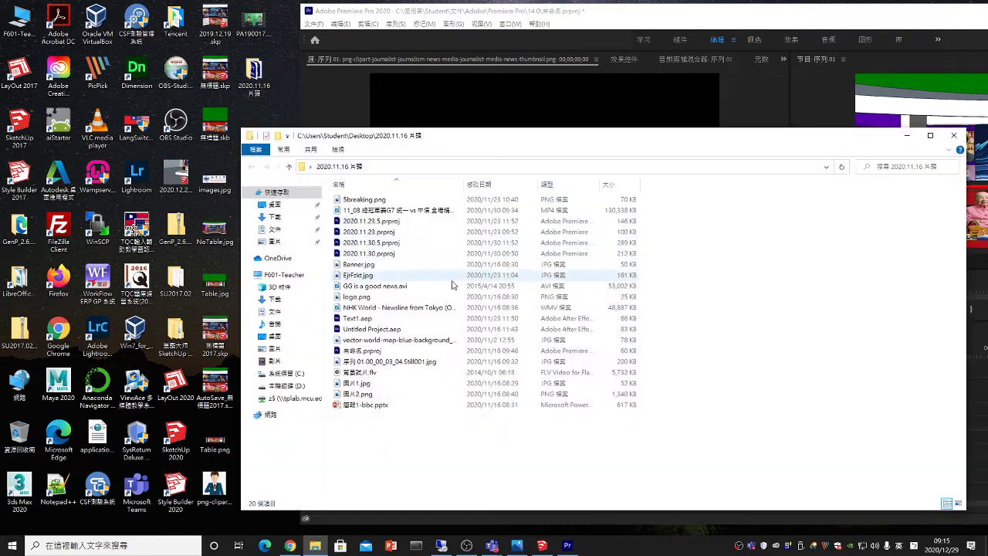
pyautogui.keyDown('ctrl'); pyautogui.scroll(3, 618, 394); pyautogui.keyUp('ctrl')
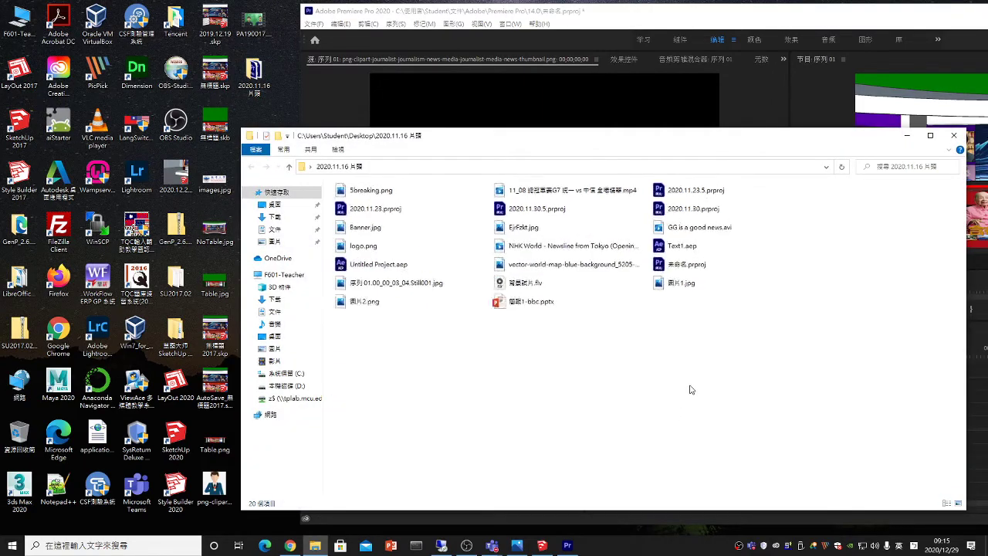
pyautogui.keyDown('ctrl'); pyautogui.scroll(2, 682, 363); pyautogui.keyUp('ctrl')
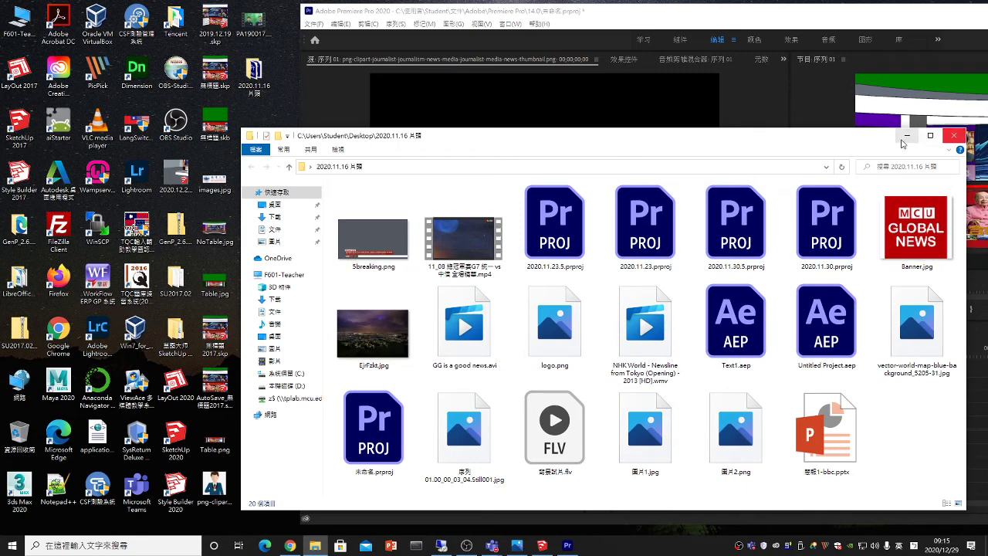
pyautogui.moveTo(787, 141); pyautogui.dragTo(611, 123)
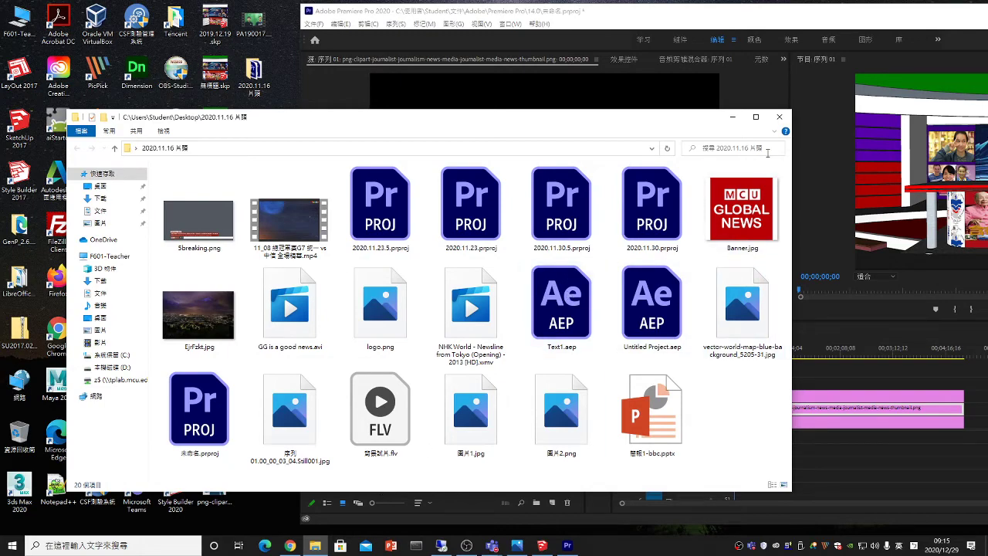
pyautogui.click(781, 117)
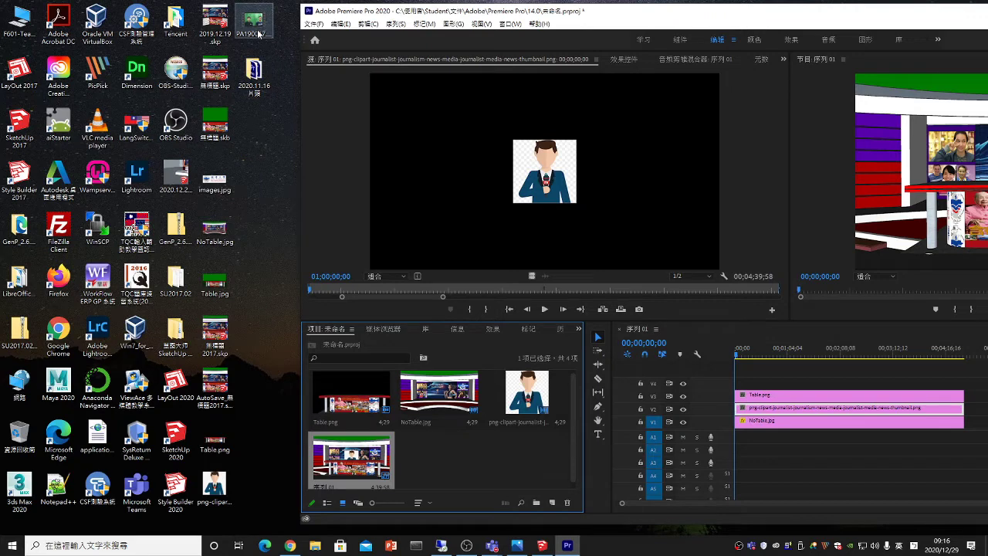
# Drag PA190017.MOV into the Premiere project and maximize the Premiere window
pyautogui.moveTo(259, 33); pyautogui.dragTo(444, 469)
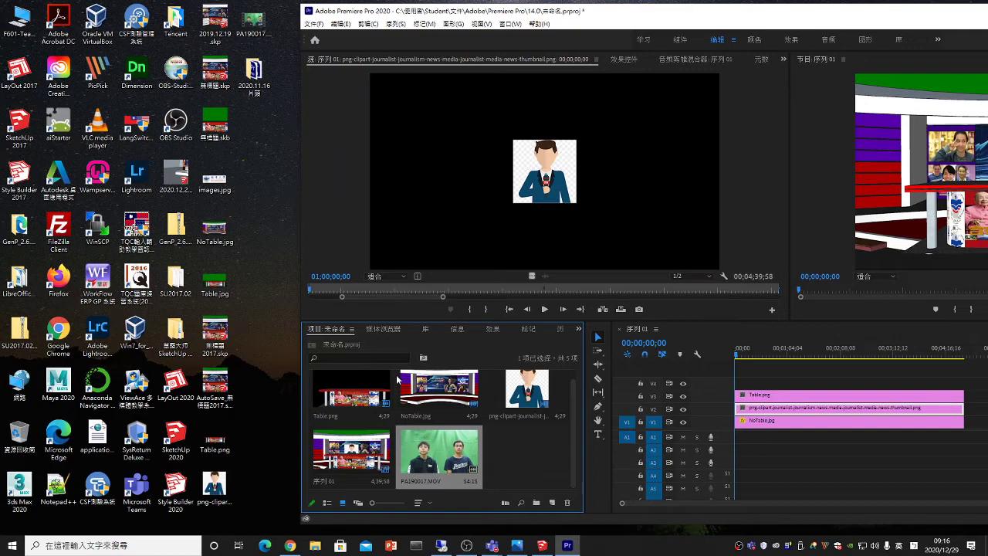
pyautogui.doubleClick(732, 10)
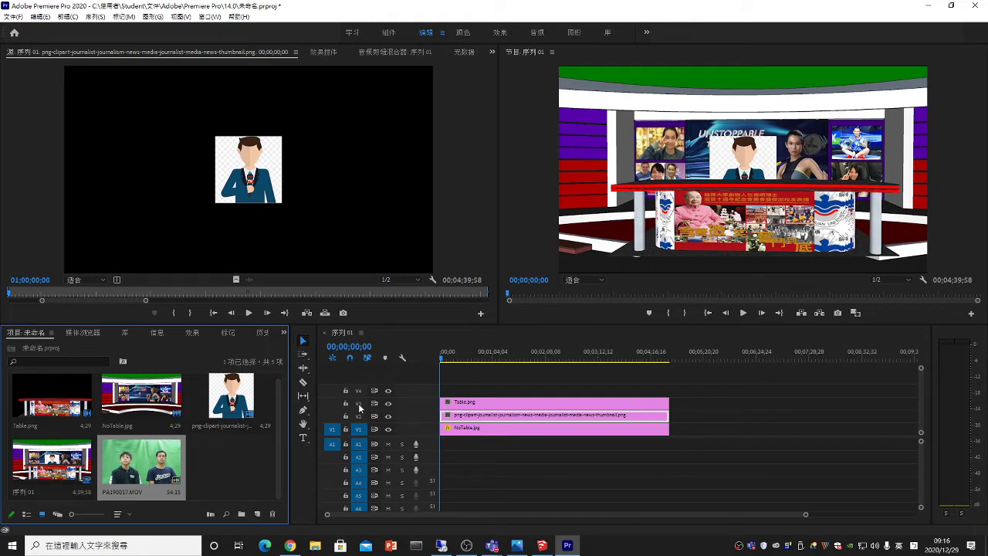
# Delete the journalist image clip from 序列 01
pyautogui.click(468, 418)
pyautogui.press('Delete')
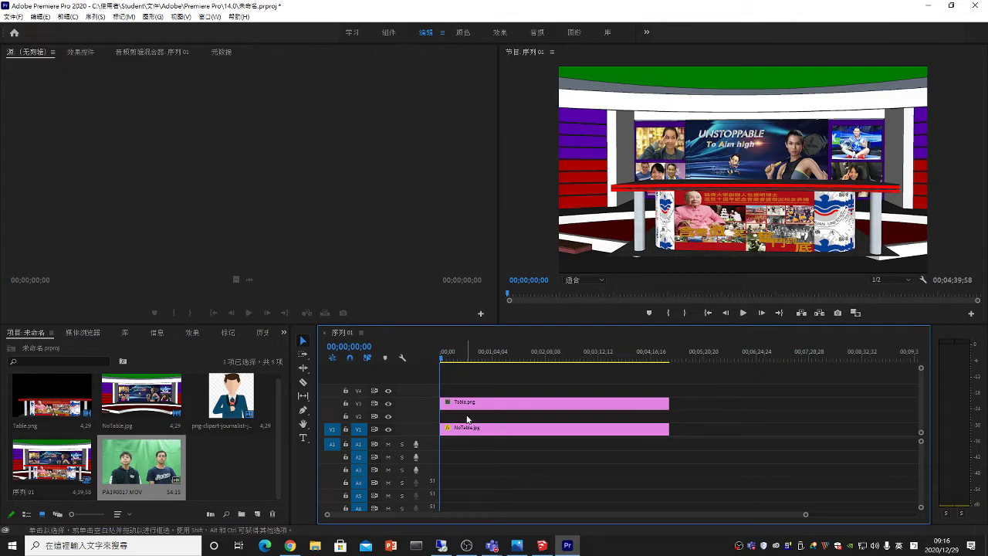
pyautogui.click(227, 465)
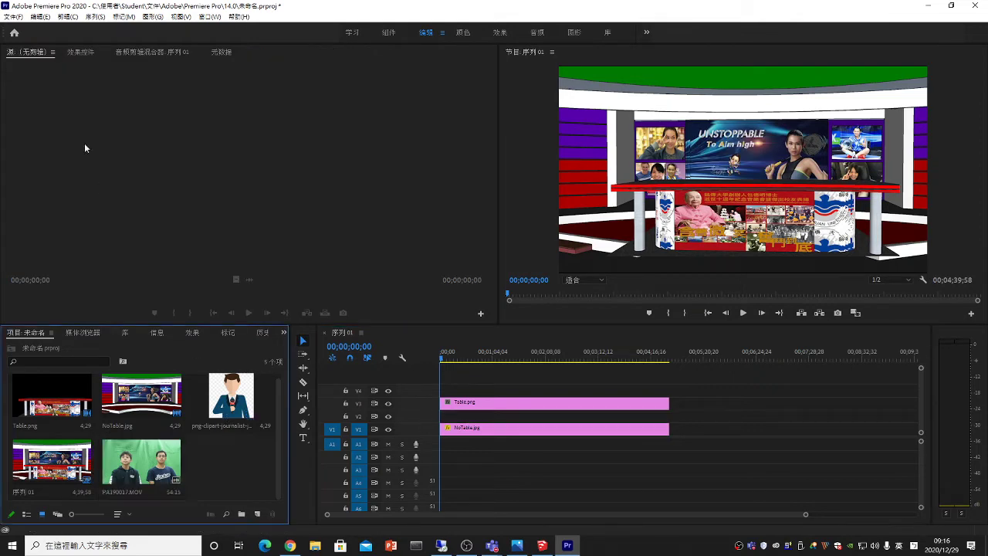
# Create a new sequence 序列 02 and open PA190017.MOV for preview
pyautogui.click(12, 16)
pyautogui.moveTo(27, 28)
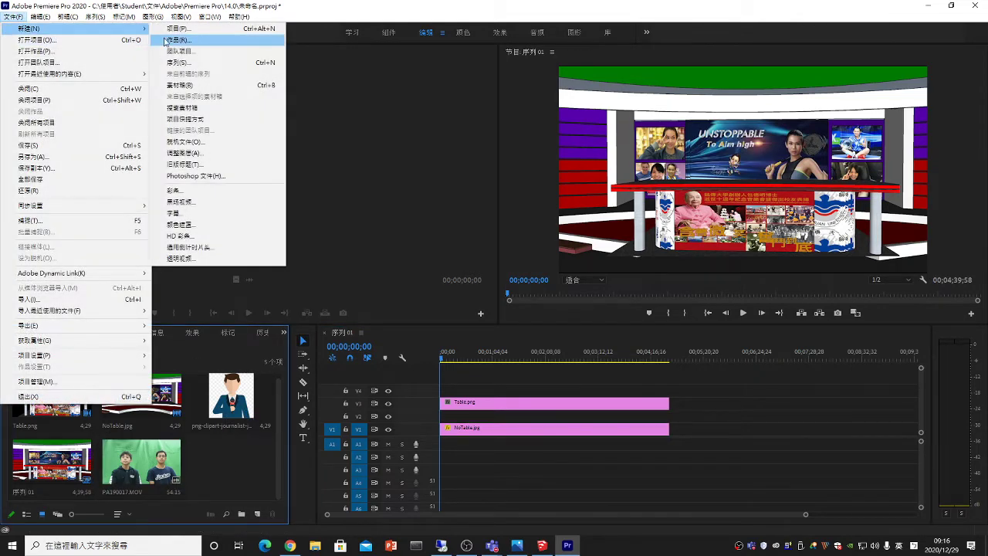
pyautogui.click(193, 62)
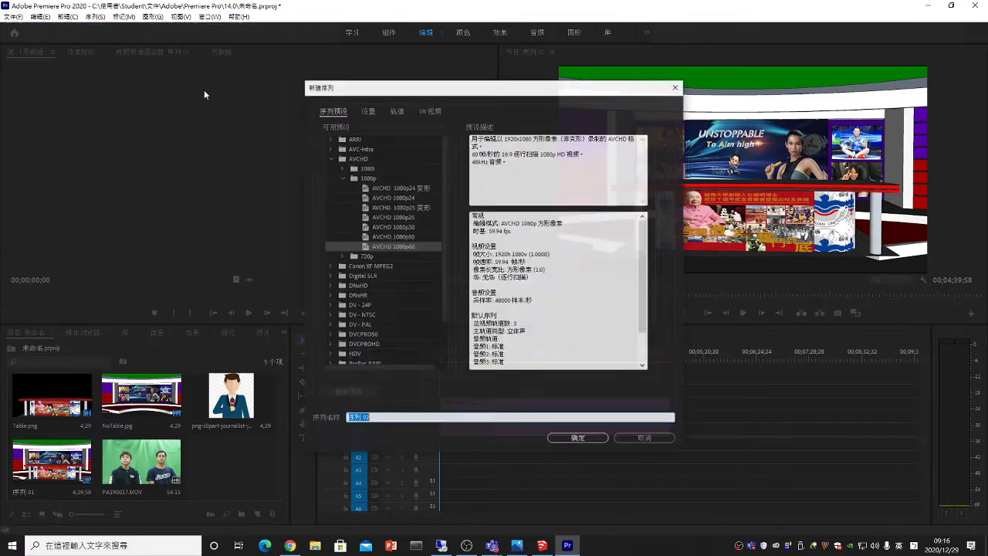
pyautogui.click(578, 438)
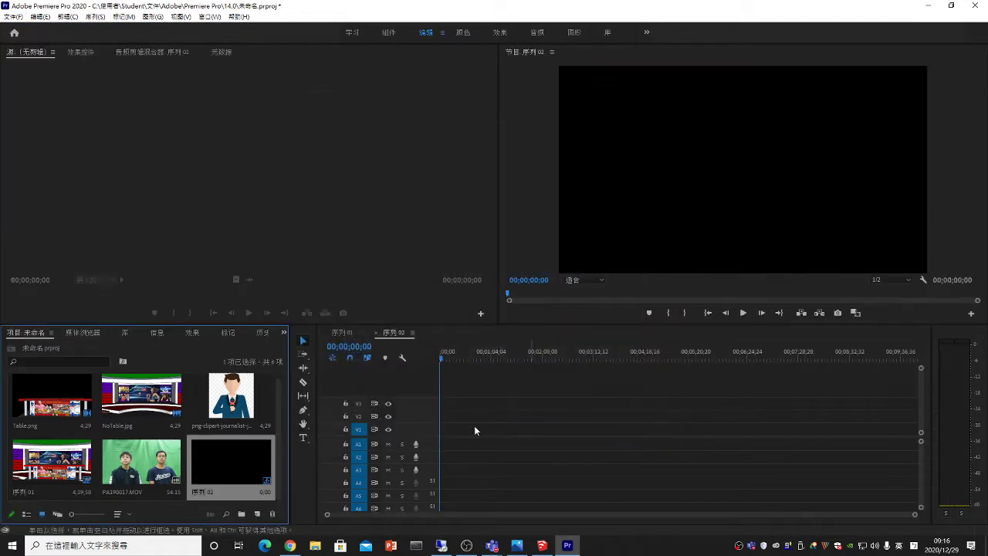
pyautogui.doubleClick(152, 464)
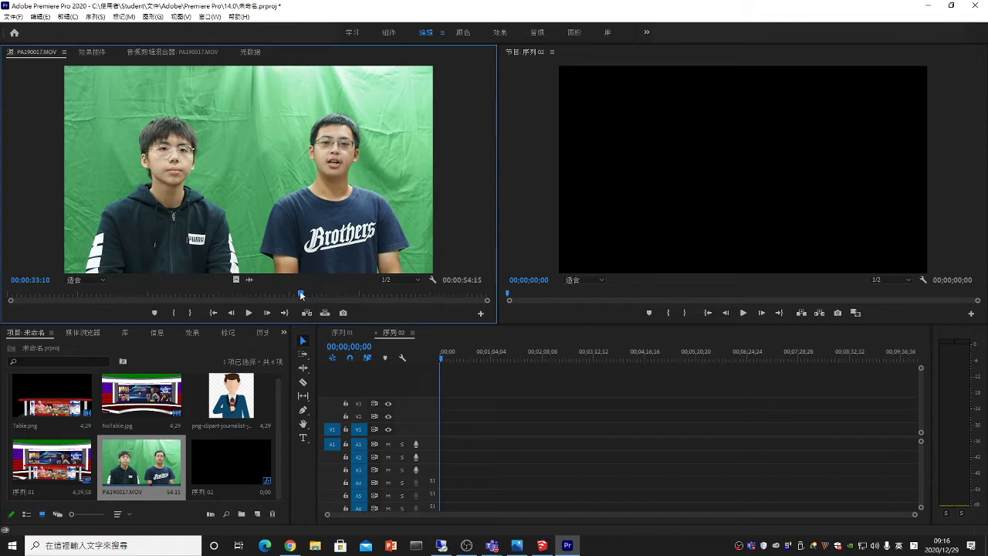
# Mark an In point at 00:00:27:08 on PA190017.MOV and drop the clip onto 序列 02
pyautogui.moveTo(302, 296)
pyautogui.mouseDown()
pyautogui.moveTo(240, 296)
pyautogui.moveTo(364, 298)
pyautogui.moveTo(263, 297)
pyautogui.moveTo(286, 296)
pyautogui.mouseUp()
pyautogui.press('space')
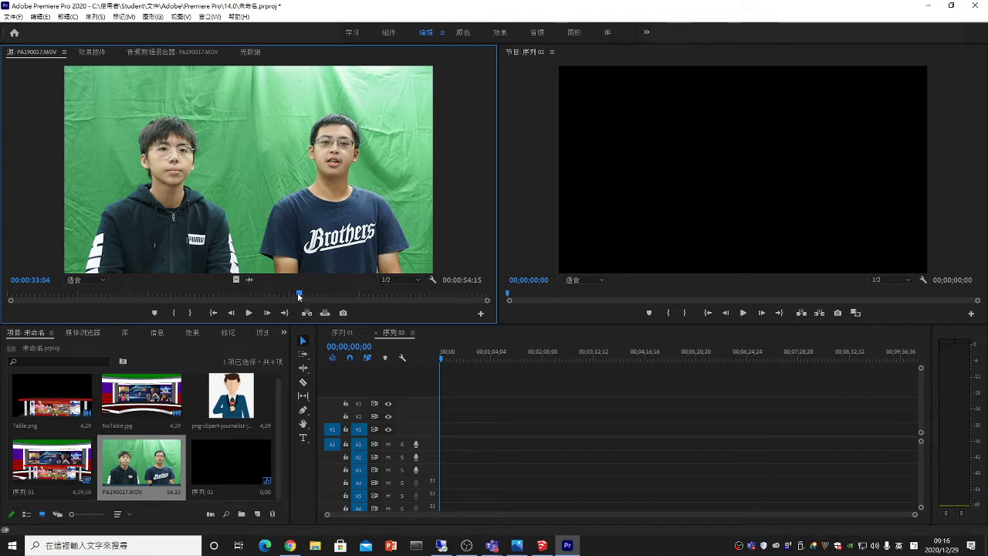
pyautogui.moveTo(300, 295); pyautogui.dragTo(247, 295)
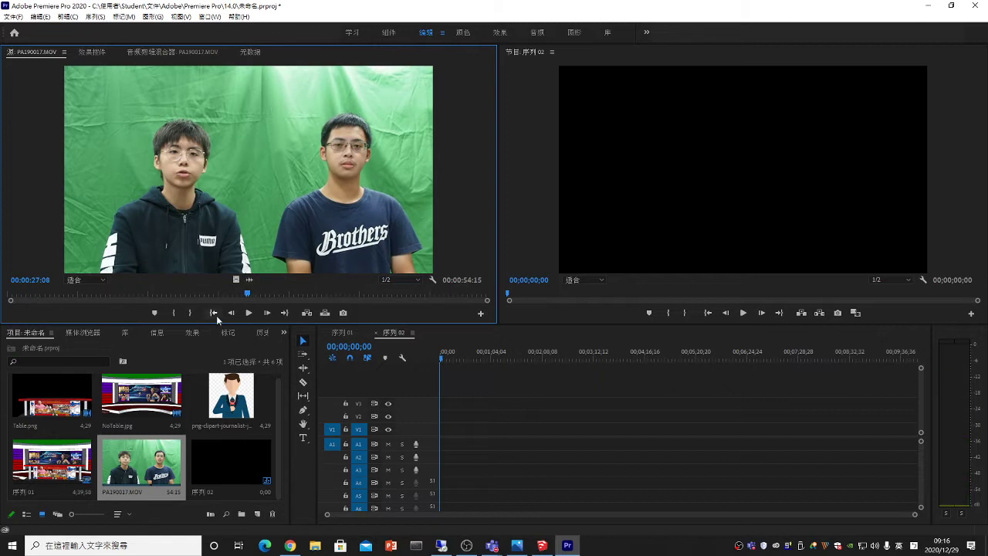
pyautogui.click(174, 312)
pyautogui.moveTo(251, 294); pyautogui.dragTo(489, 297)
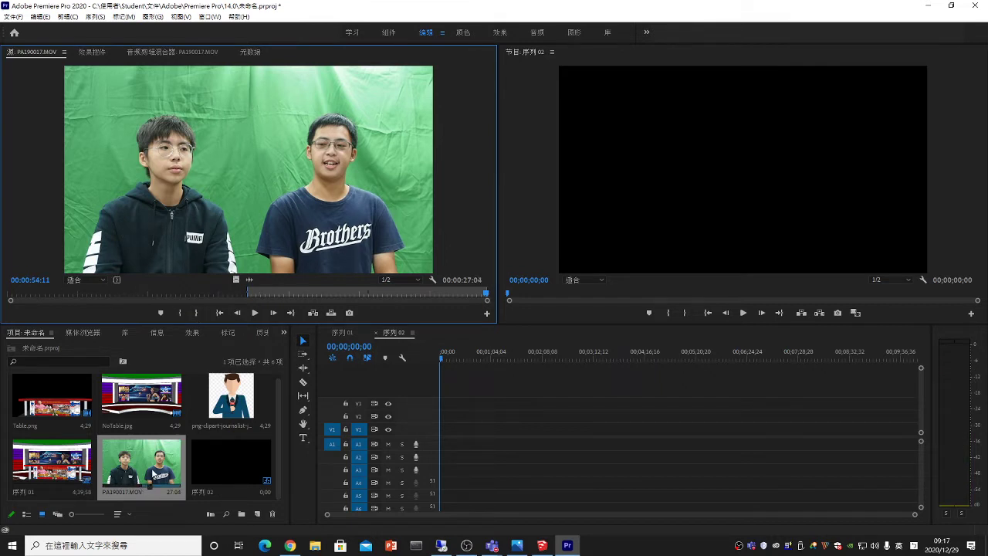
pyautogui.moveTo(154, 472); pyautogui.dragTo(453, 438)
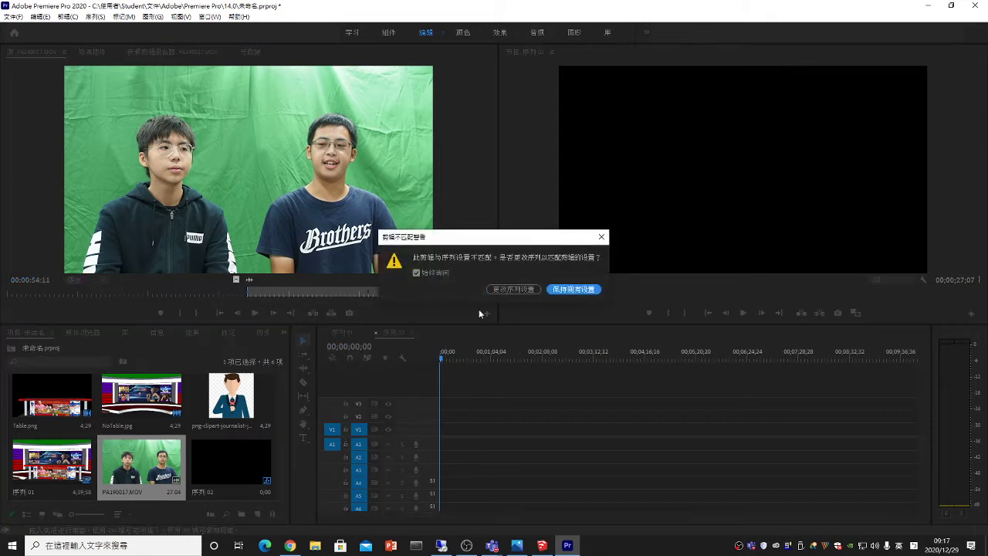
# Keep 序列 02's existing settings for the clip and bring up its Effect Controls
pyautogui.click(573, 290)
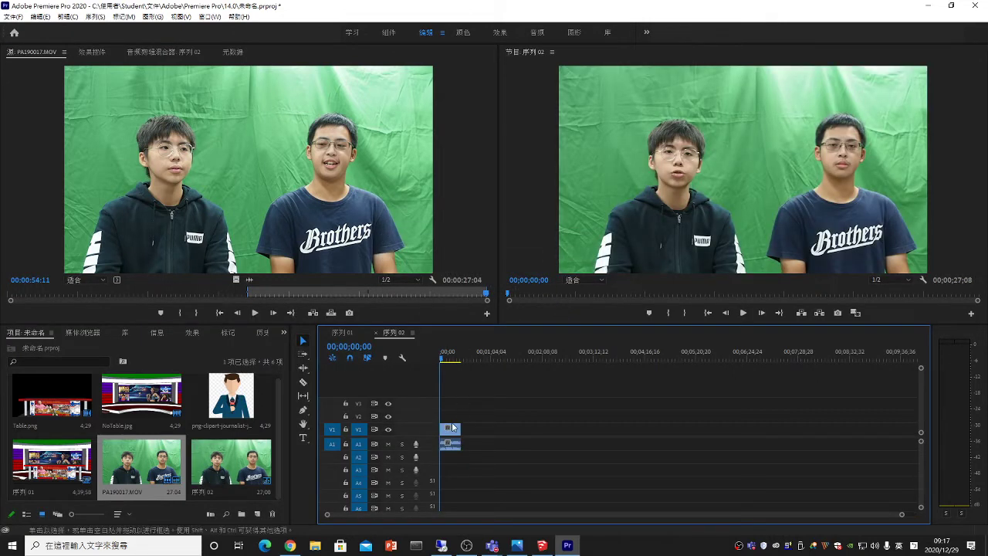
pyautogui.click(92, 52)
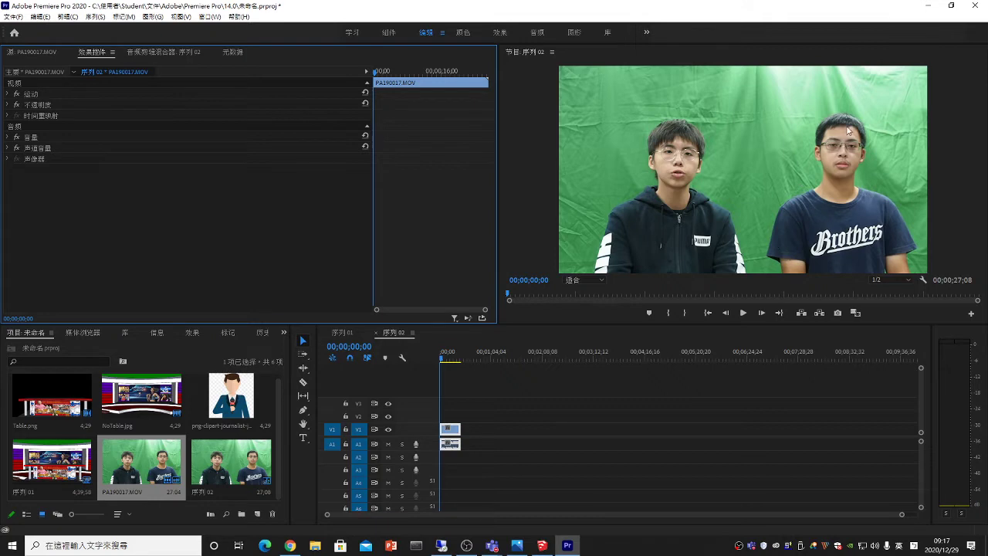
# Add a freeform Opacity mask and start outlining the right presenter from the frame bottom
pyautogui.click(36, 106)
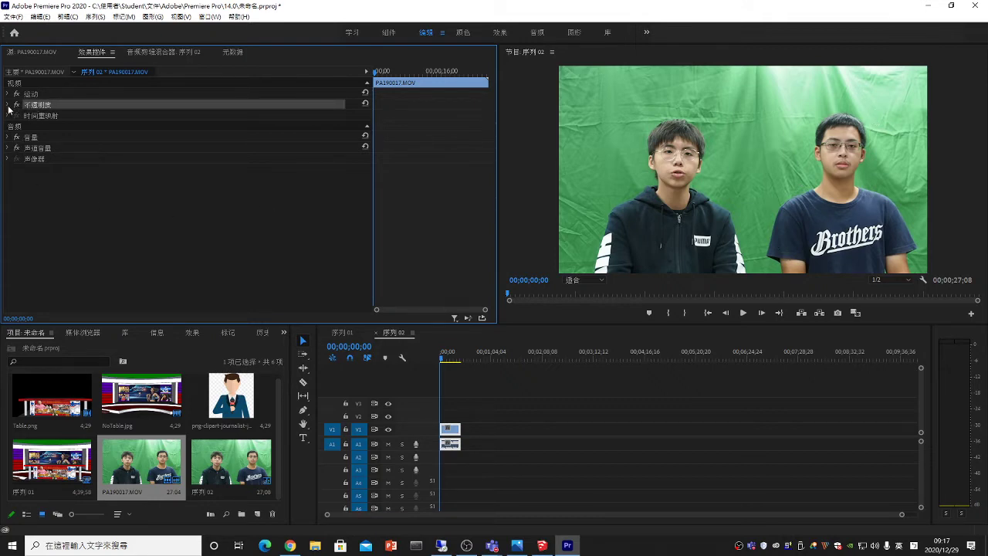
pyautogui.click(7, 105)
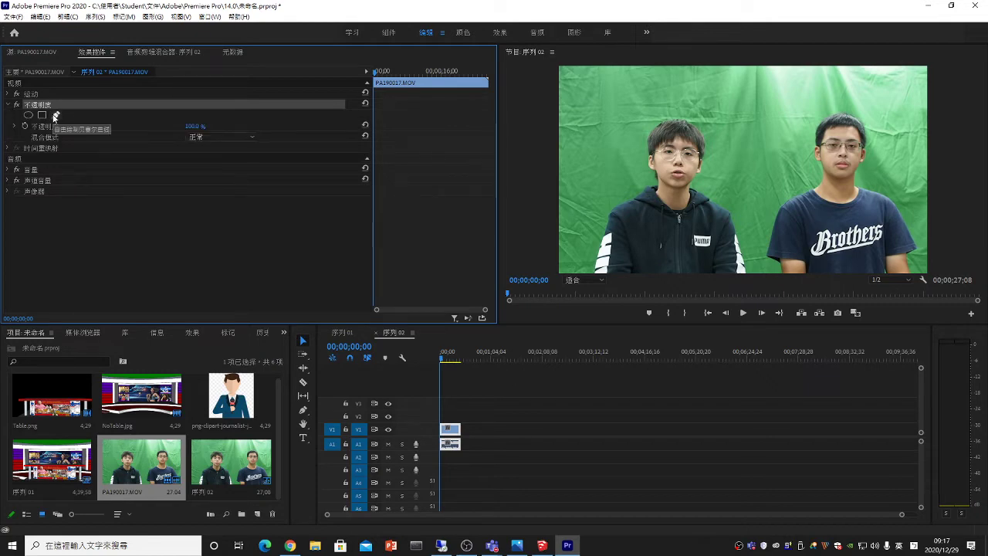
pyautogui.click(55, 116)
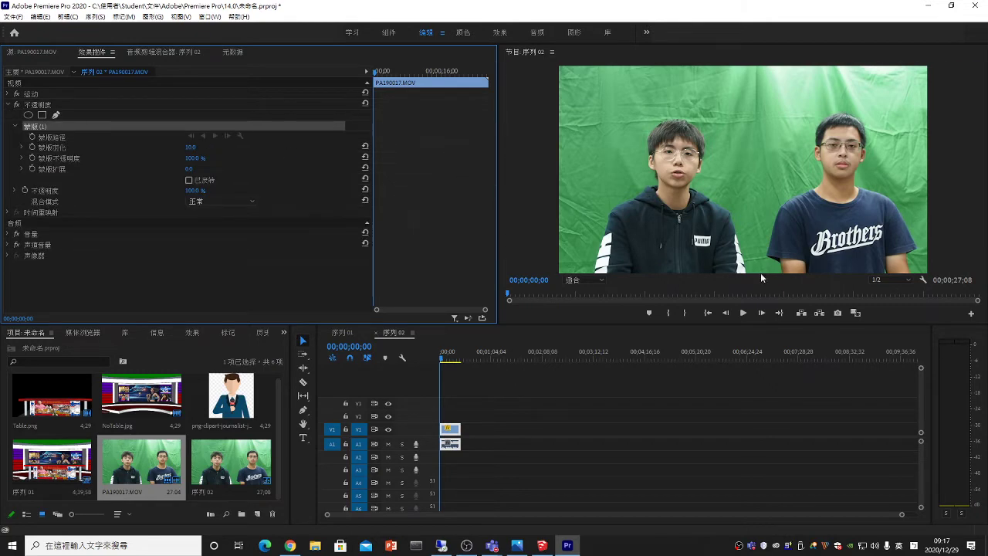
pyautogui.click(761, 254)
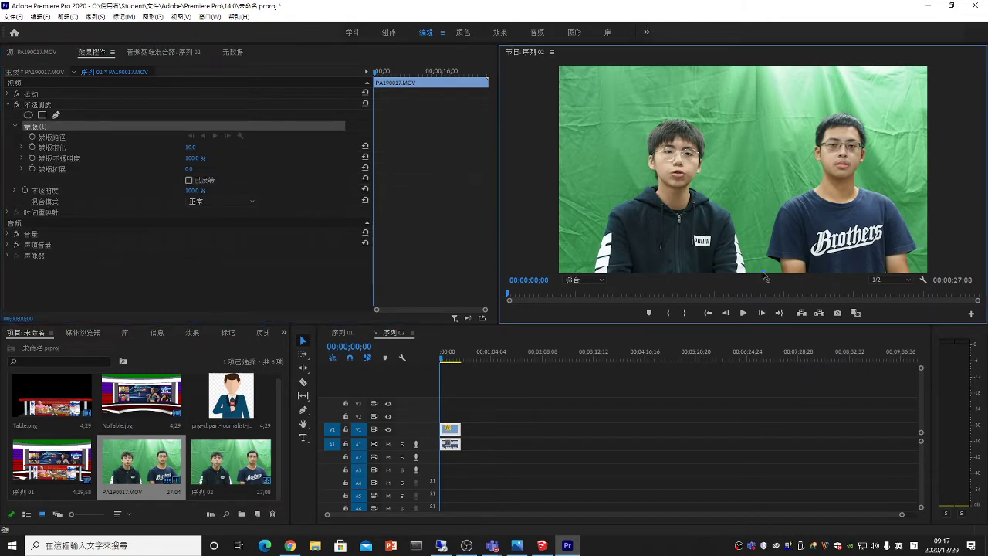
pyautogui.click(756, 220)
pyautogui.click(769, 177)
pyautogui.click(788, 145)
# Continue the mask path over the presenter's head and down the right edge, then close it
pyautogui.click(812, 115)
pyautogui.click(840, 97)
pyautogui.click(872, 108)
pyautogui.click(891, 154)
pyautogui.click(887, 183)
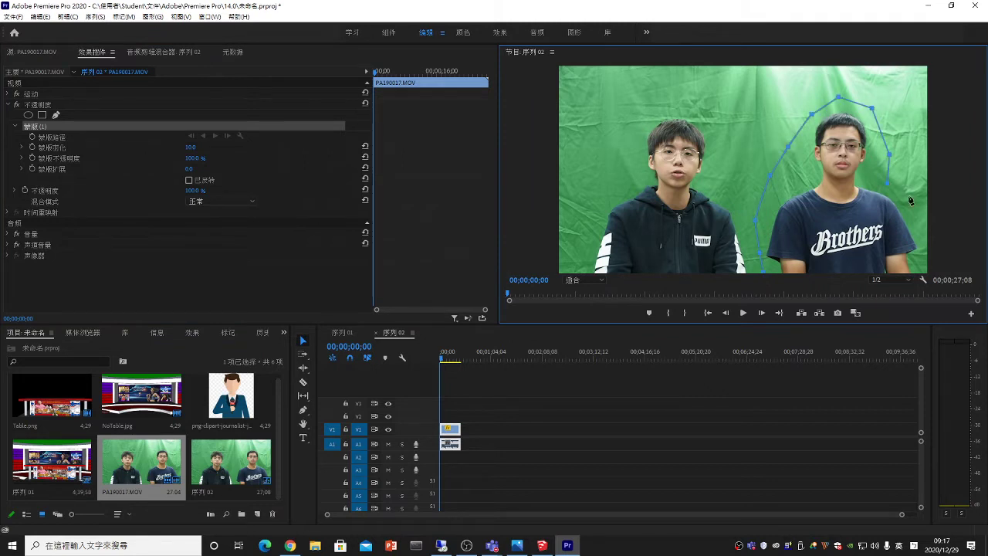
pyautogui.click(915, 212)
pyautogui.click(924, 248)
pyautogui.click(766, 275)
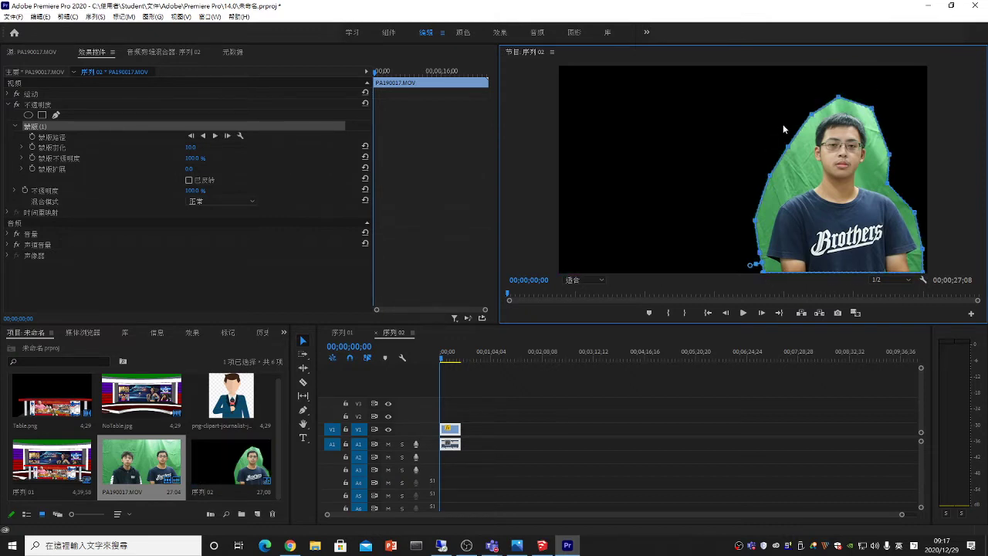
pyautogui.click(193, 333)
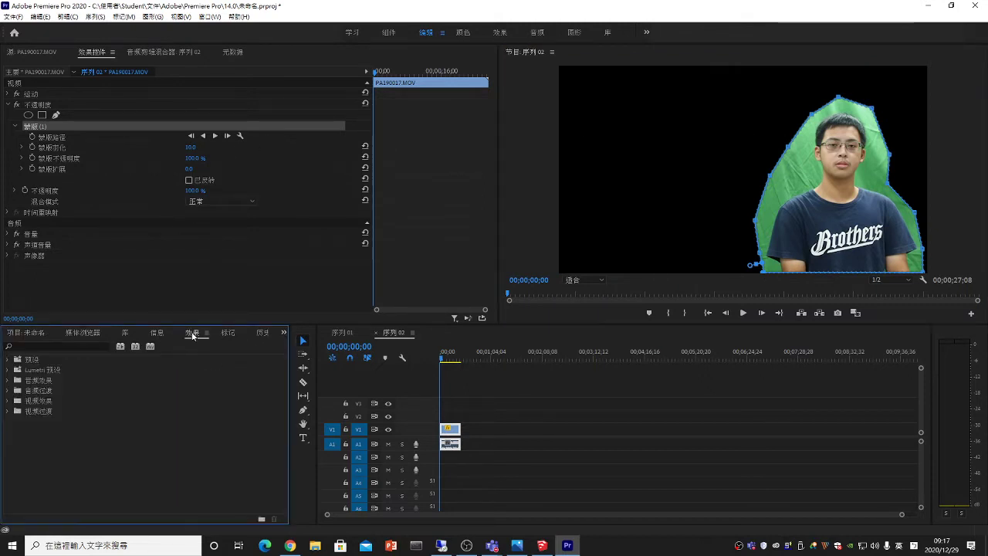
# Apply the 超级键 (Ultra Key) effect from Video Effects > Keying to the green-screen clip
pyautogui.click(8, 401)
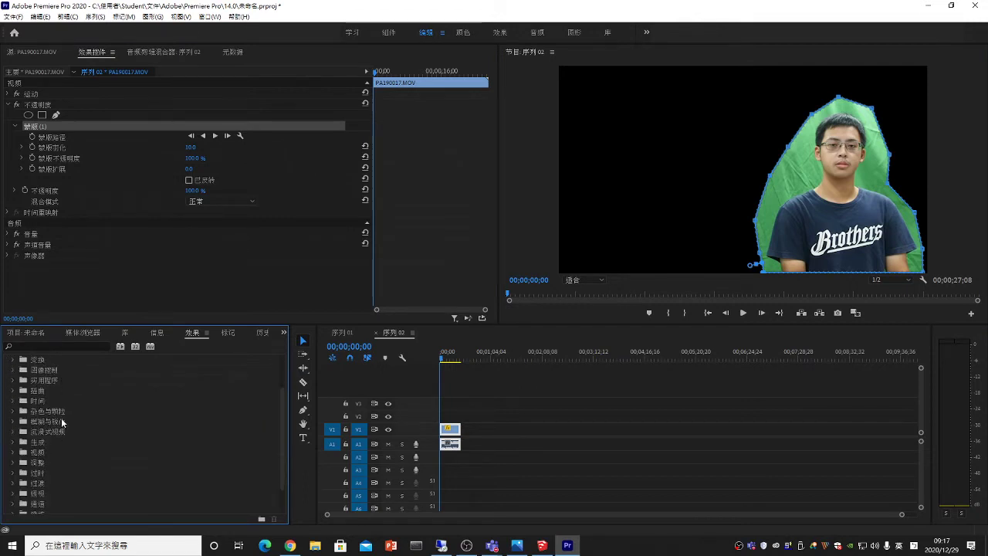
pyautogui.scroll(-3, 61, 423)
pyautogui.doubleClick(45, 476)
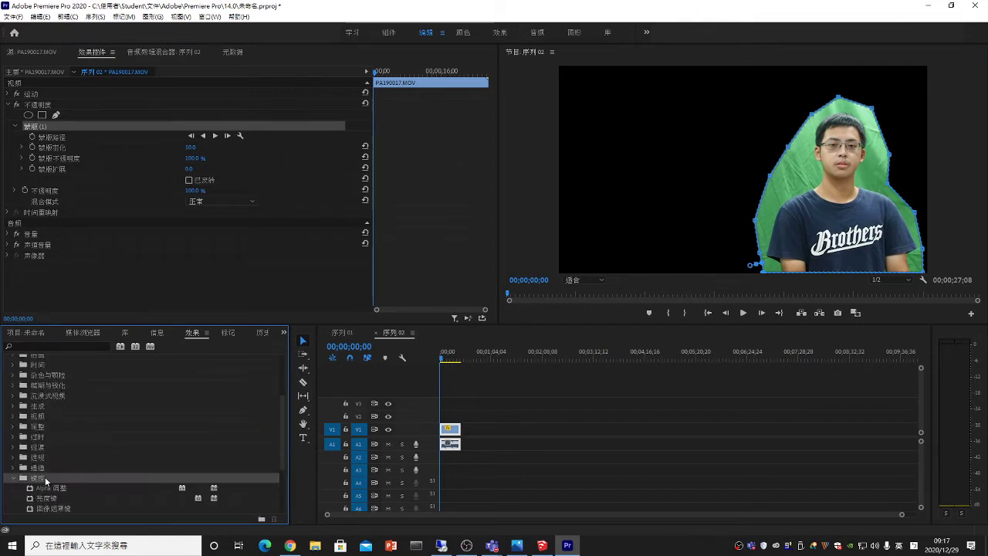
pyautogui.scroll(-2, 98, 468)
pyautogui.scroll(-1, 85, 473)
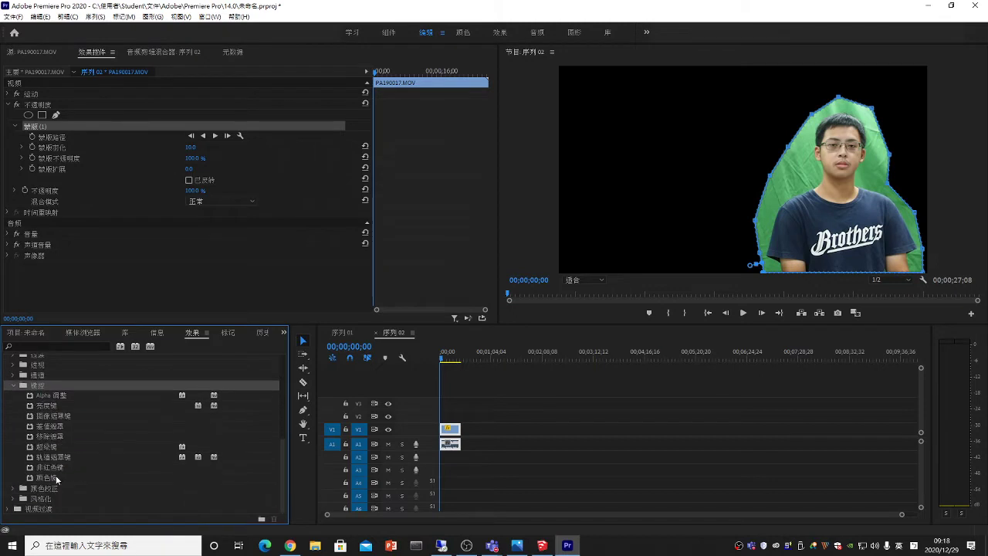
pyautogui.click(49, 448)
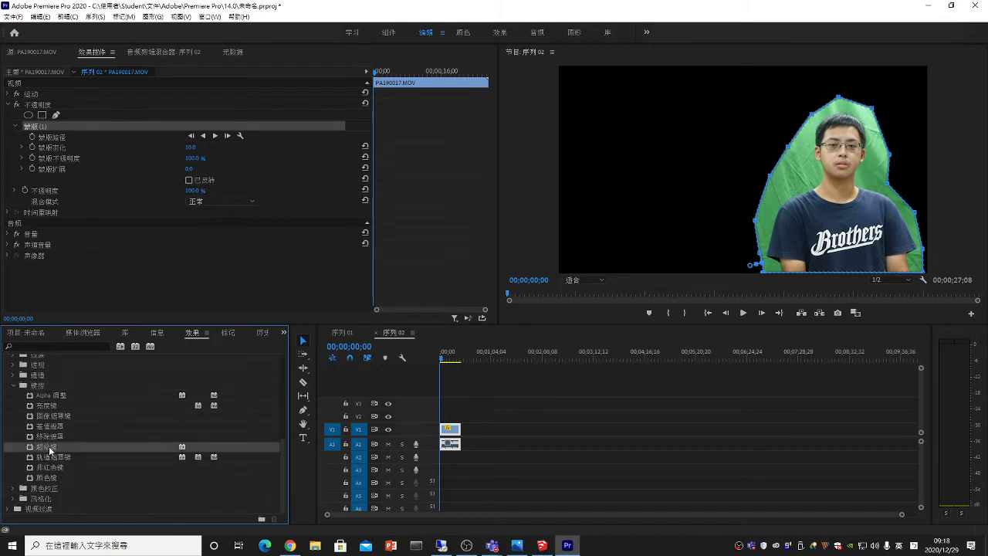
pyautogui.moveTo(48, 448); pyautogui.dragTo(182, 281)
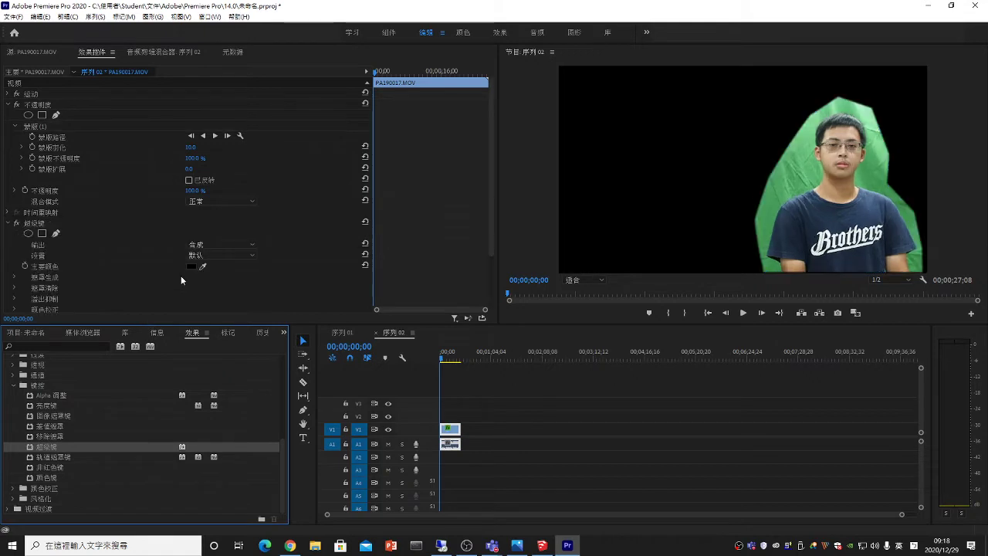
# Sample the green screen as Ultra Key's Key Color using the eyedropper
pyautogui.click(68, 221)
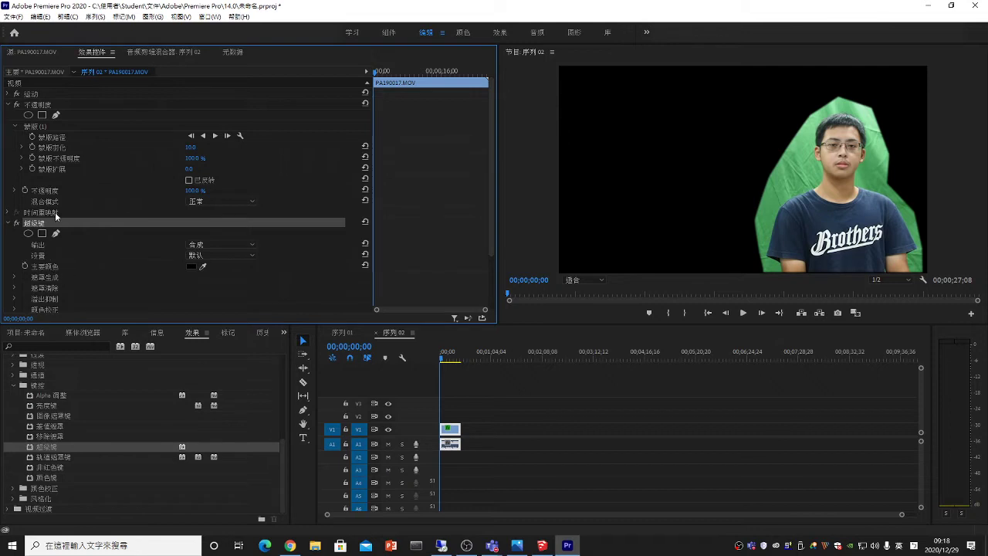
pyautogui.click(8, 104)
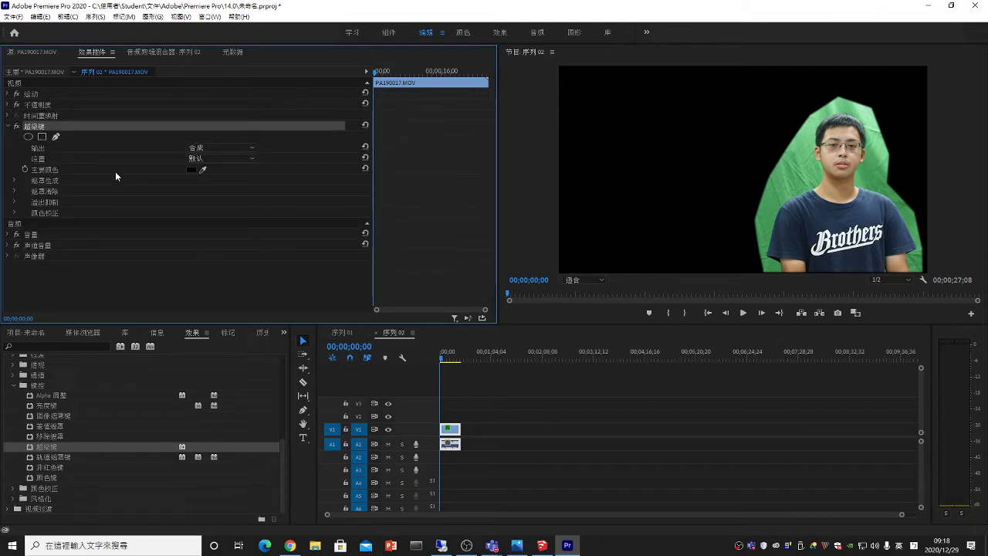
pyautogui.click(202, 169)
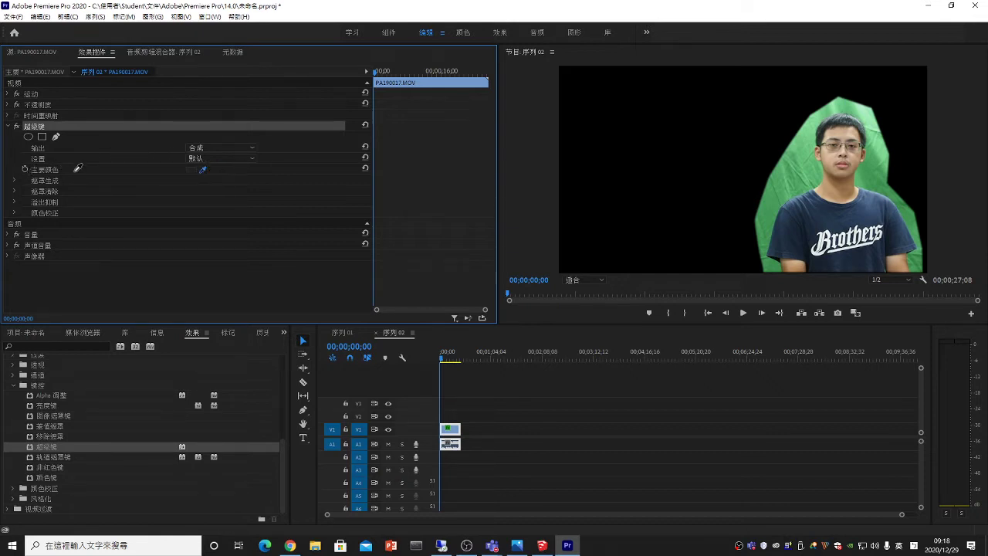
pyautogui.click(805, 170)
pyautogui.click(821, 181)
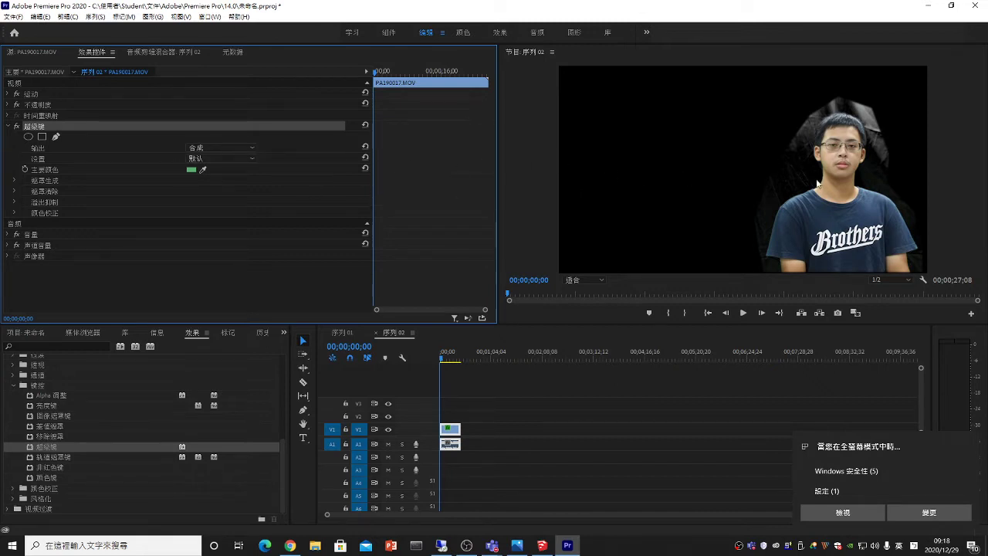
pyautogui.click(242, 151)
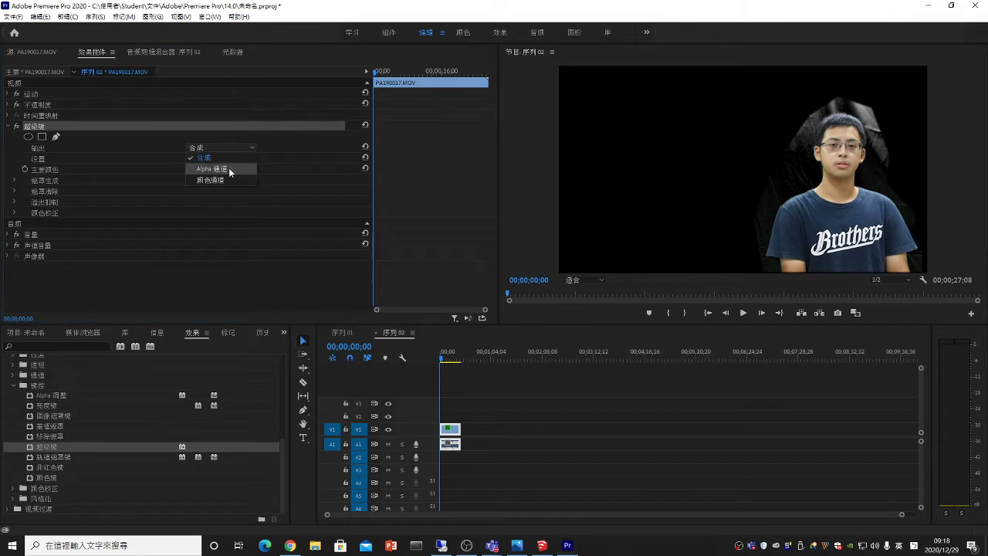
# View Ultra Key's output as Alpha Channel and set Pedestal 100 and Highlight 0
pyautogui.click(230, 167)
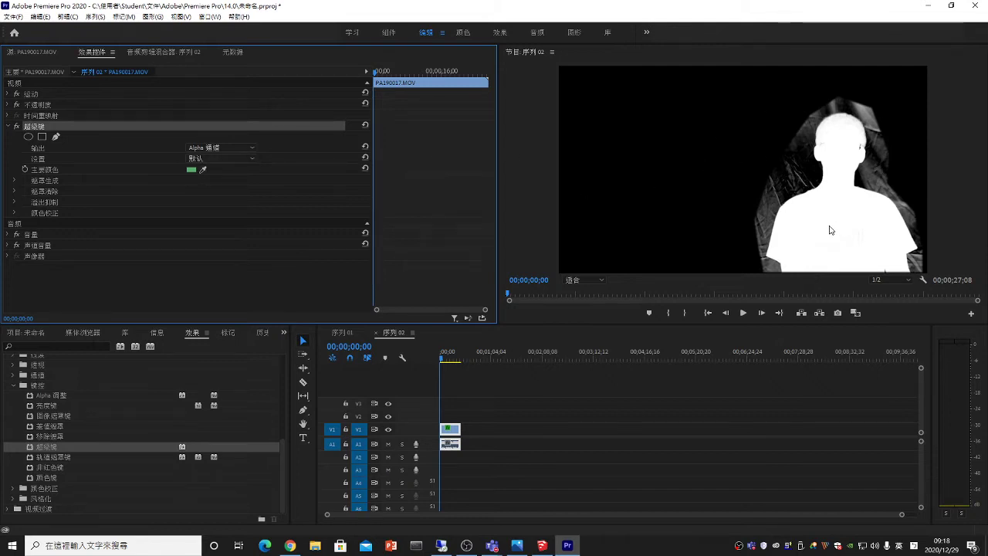
pyautogui.click(15, 180)
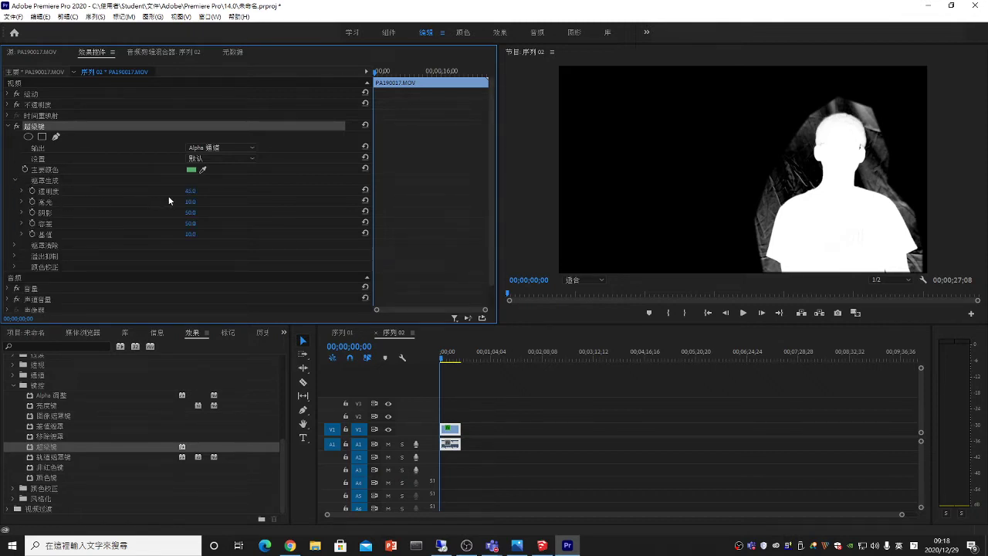
pyautogui.moveTo(191, 196); pyautogui.dragTo(182, 199)
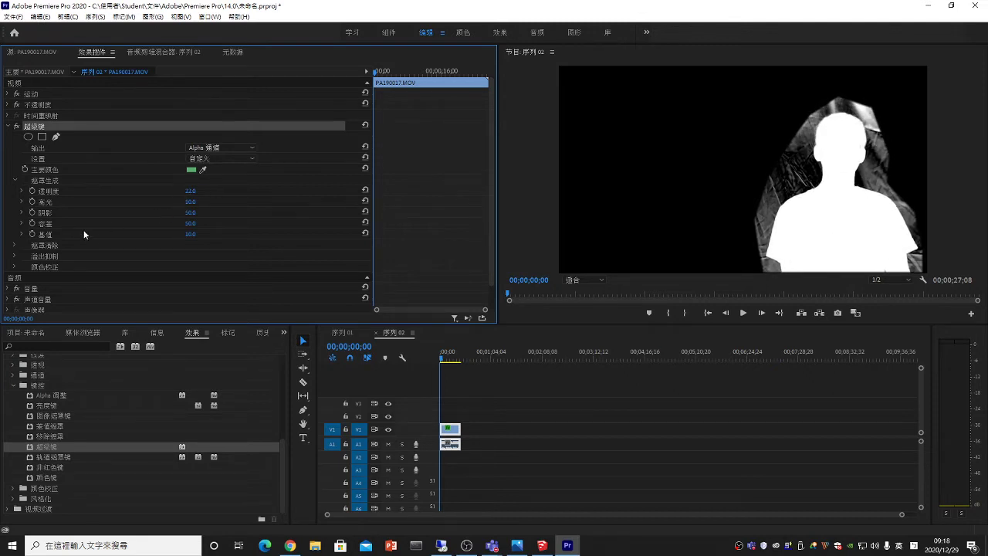
pyautogui.moveTo(186, 237); pyautogui.dragTo(257, 240)
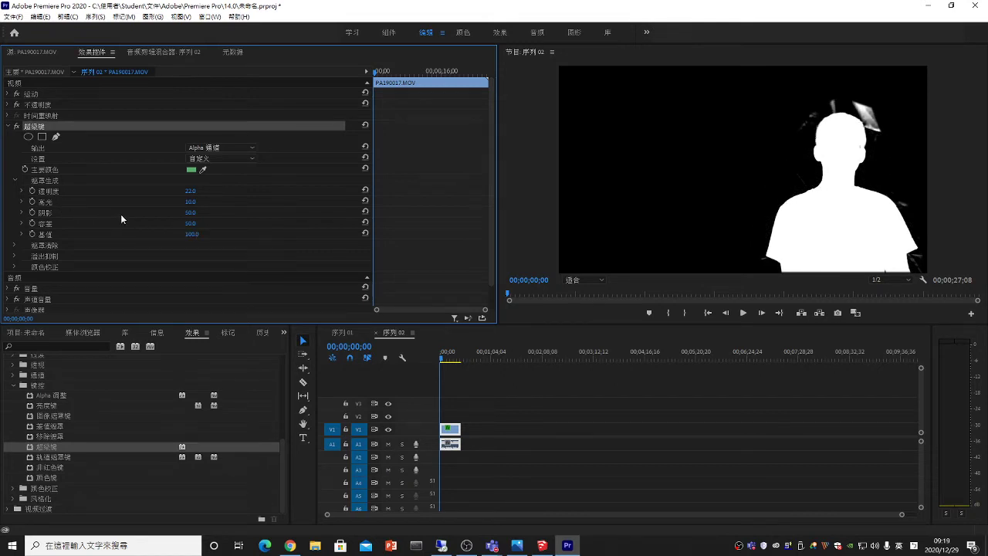
pyautogui.moveTo(188, 203); pyautogui.dragTo(178, 206)
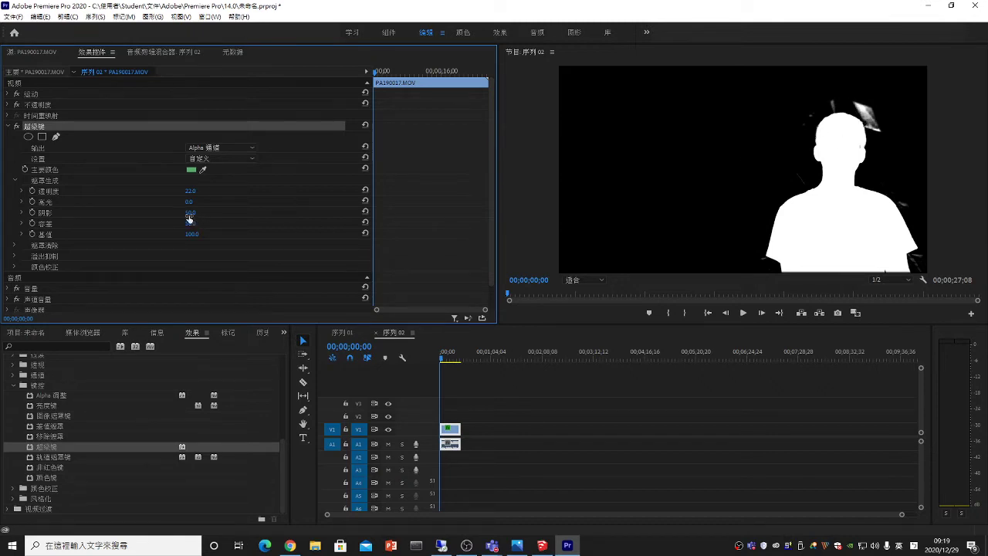
# Set Shadow to 4, refine Transparency to about 29, and return output to Composite
pyautogui.moveTo(189, 215); pyautogui.dragTo(247, 228)
pyautogui.moveTo(189, 192); pyautogui.dragTo(239, 234)
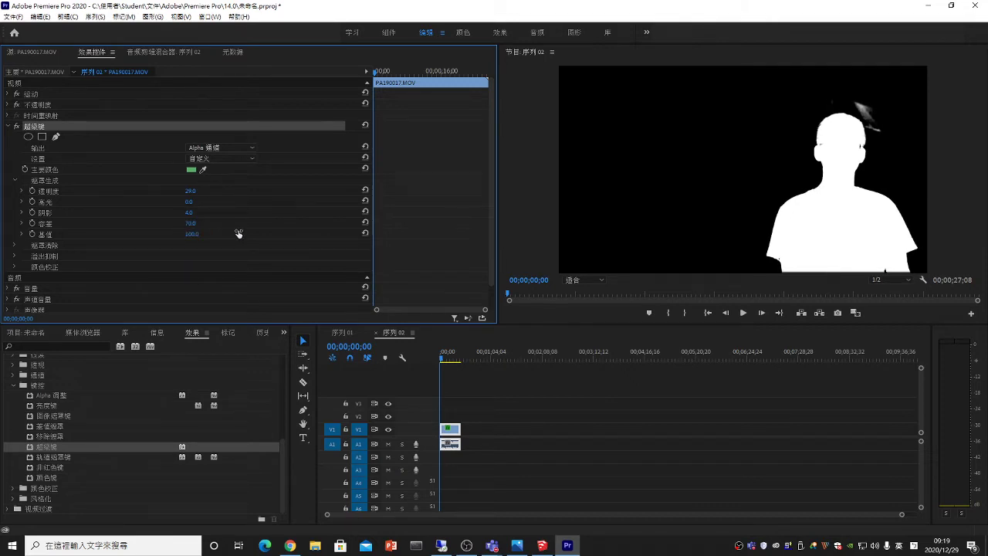
pyautogui.moveTo(190, 194); pyautogui.dragTo(199, 191)
pyautogui.click(241, 147)
pyautogui.click(232, 156)
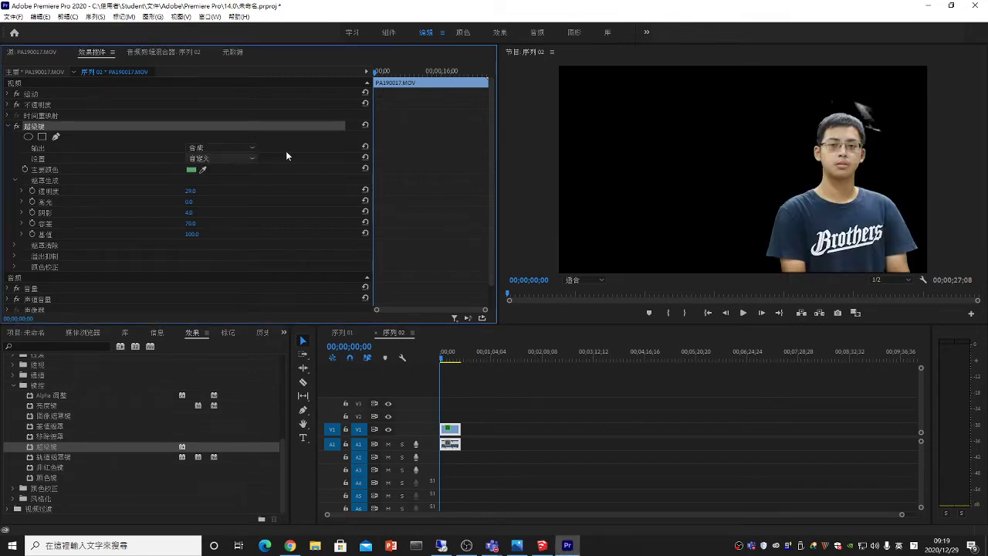
# Pull Mask (1)'s vertices in around the presenter's head, adding a point above it
pyautogui.click(7, 104)
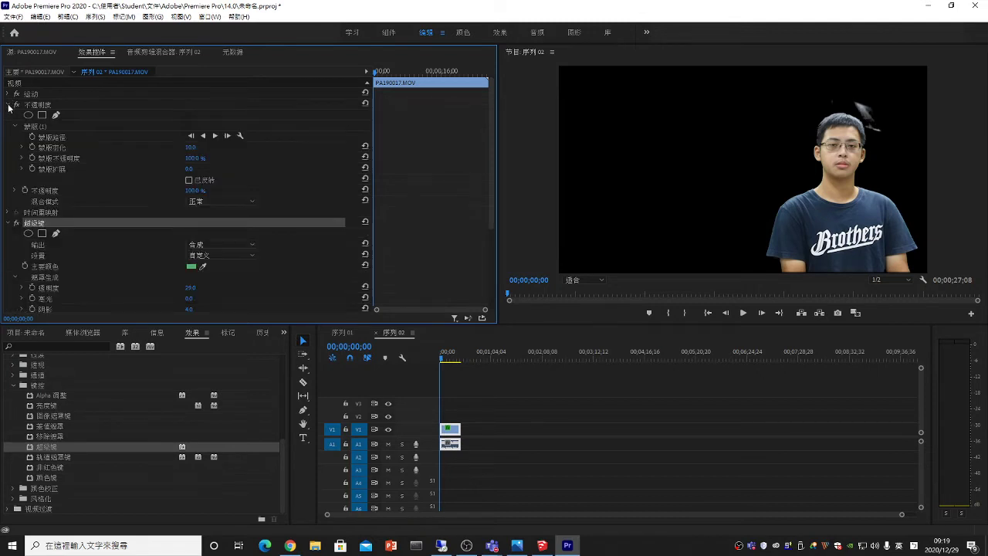
pyautogui.click(50, 123)
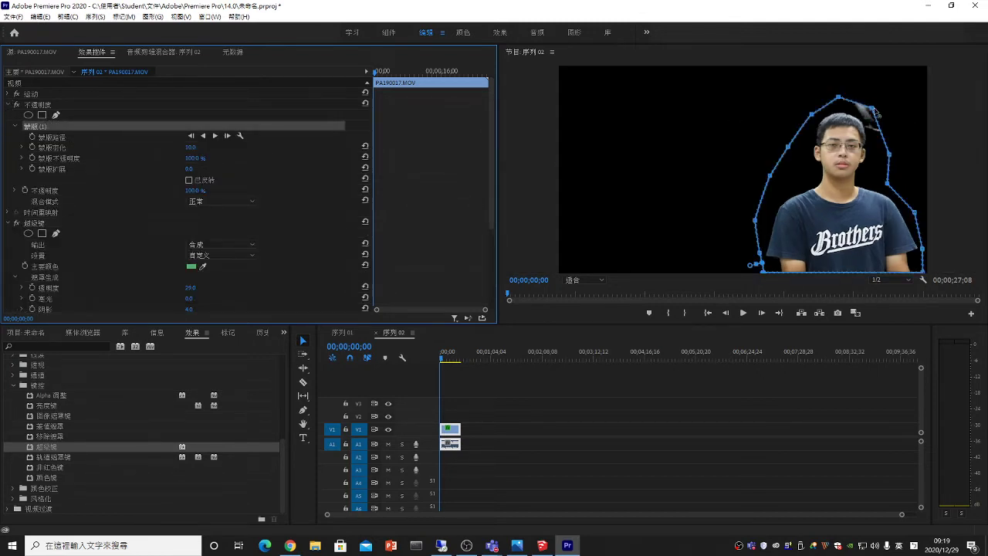
pyautogui.moveTo(873, 108)
pyautogui.mouseDown()
pyautogui.moveTo(863, 116)
pyautogui.moveTo(845, 102)
pyautogui.moveTo(873, 132)
pyautogui.moveTo(862, 112)
pyautogui.mouseUp()
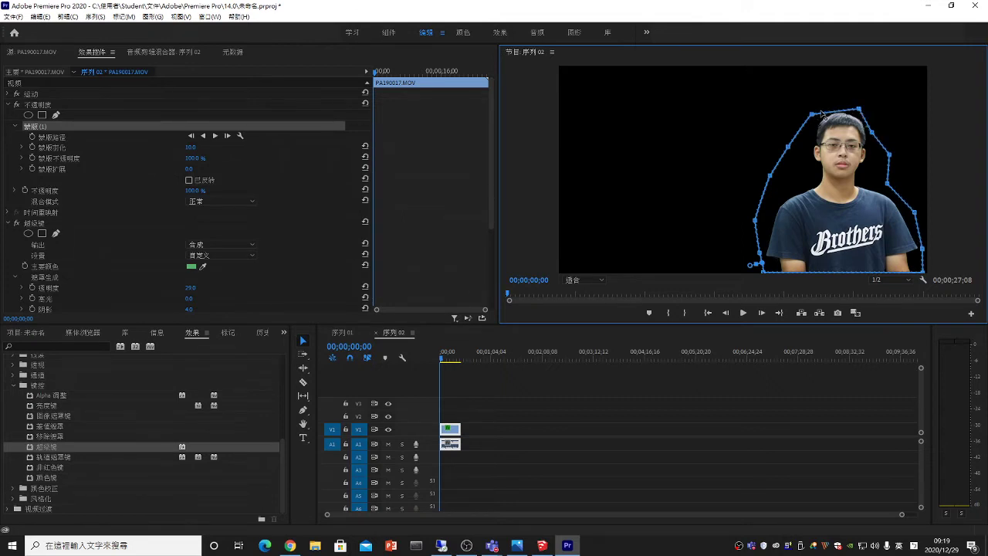
pyautogui.moveTo(831, 112); pyautogui.dragTo(832, 105)
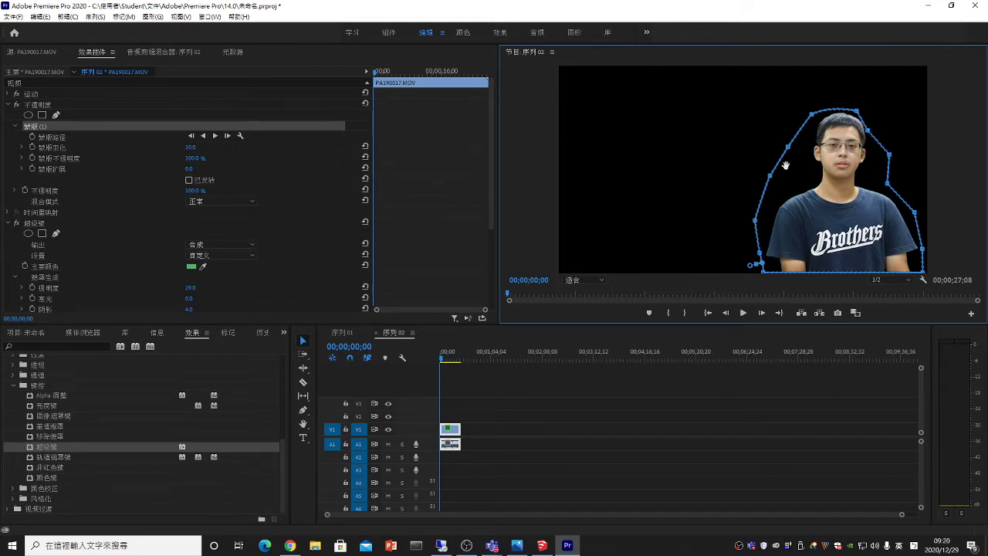
pyautogui.moveTo(787, 146); pyautogui.dragTo(797, 153)
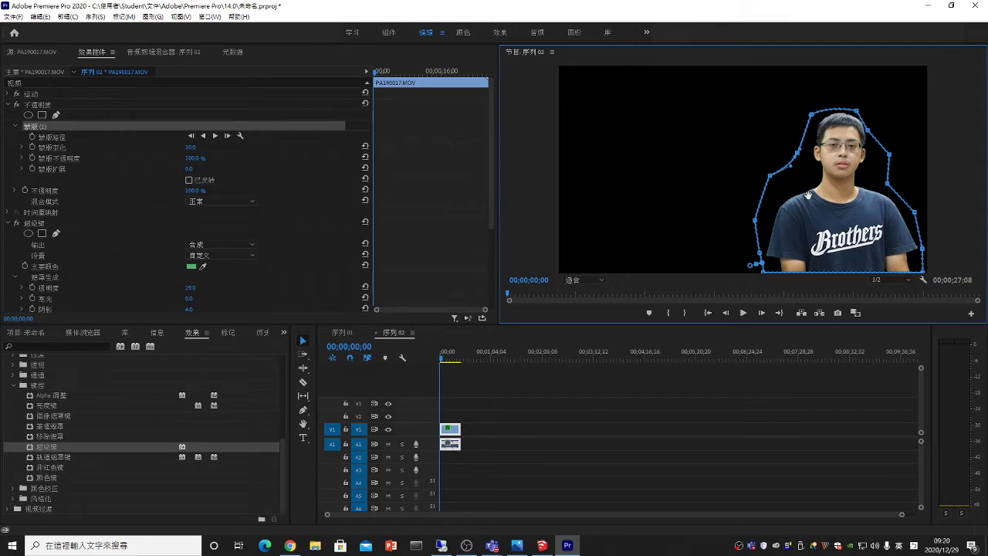
# In Ultra Key's Matte Cleanup, soften the edges, adjust Midpoint, and set Choke to 24
pyautogui.click(102, 222)
pyautogui.scroll(-2, 182, 236)
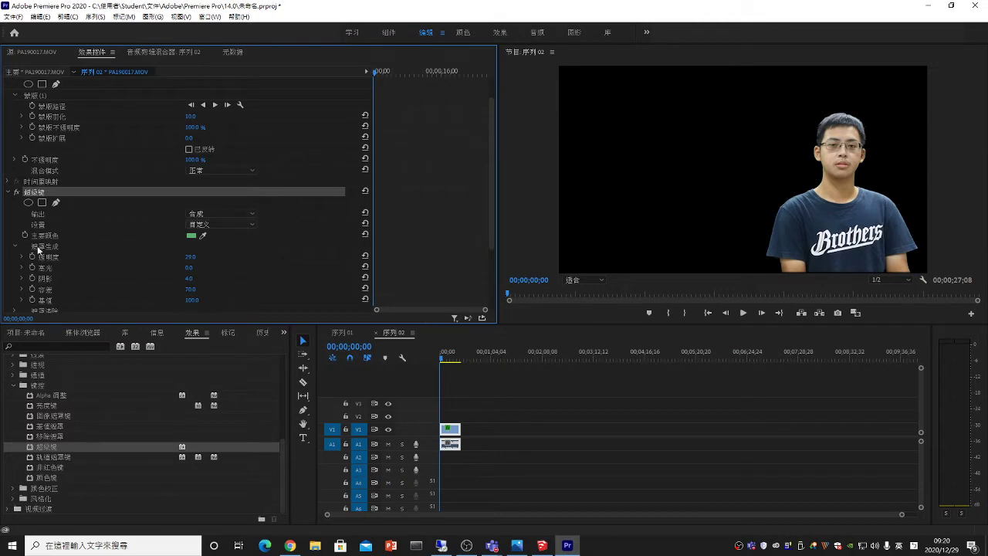
pyautogui.click(16, 245)
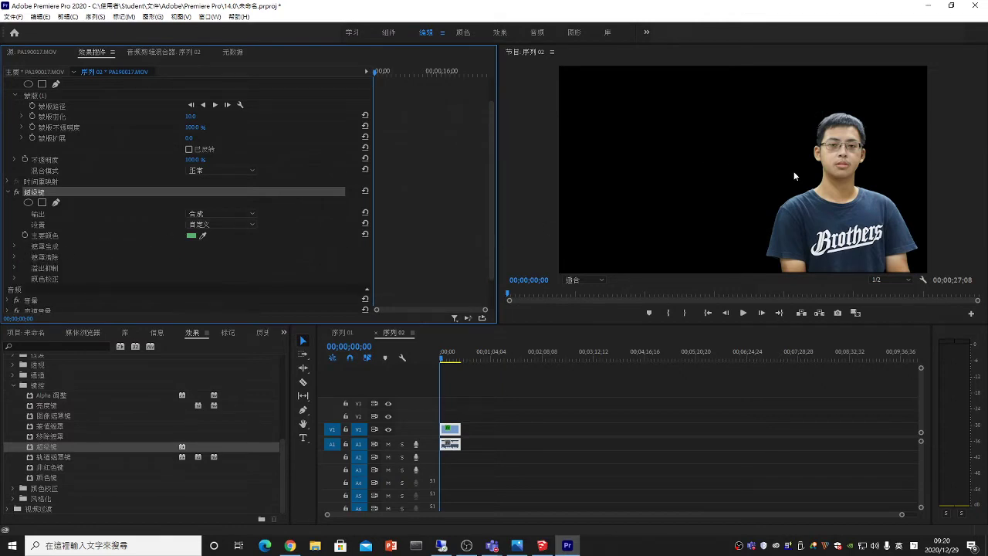
pyautogui.click(15, 258)
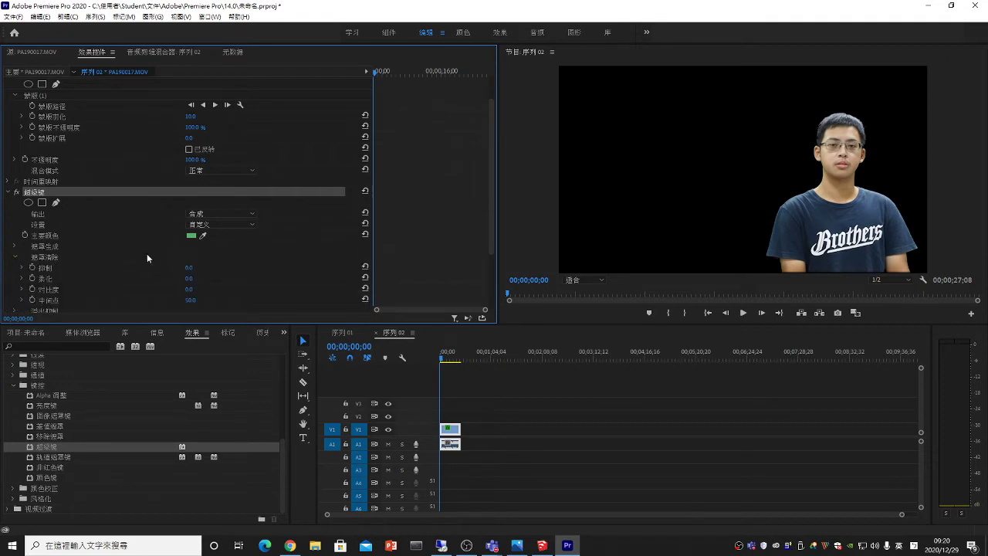
pyautogui.scroll(-1, 147, 254)
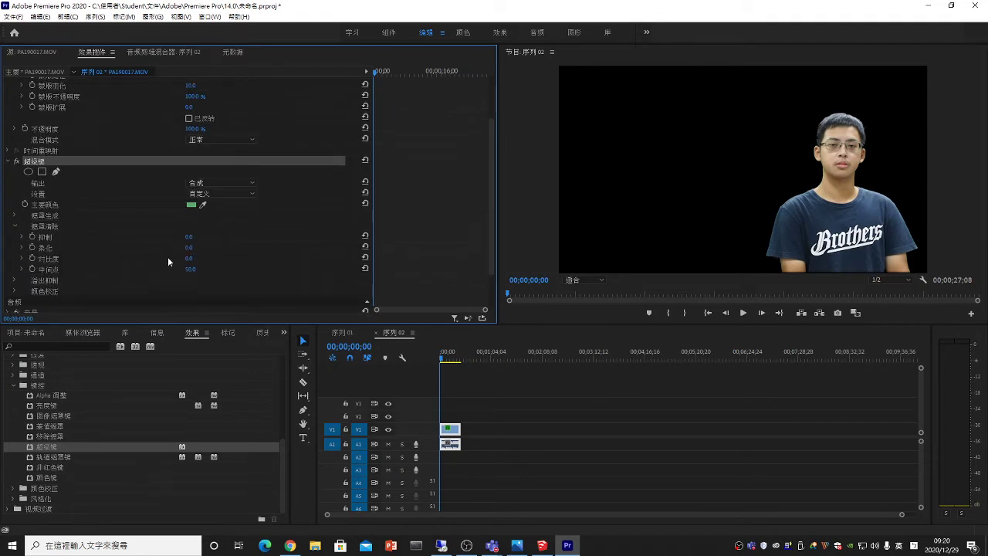
pyautogui.moveTo(187, 250); pyautogui.dragTo(199, 248)
pyautogui.moveTo(191, 273); pyautogui.dragTo(185, 272)
pyautogui.moveTo(186, 273)
pyautogui.mouseDown()
pyautogui.moveTo(227, 272)
pyautogui.moveTo(171, 283)
pyautogui.moveTo(190, 277)
pyautogui.mouseUp()
pyautogui.moveTo(173, 240)
pyautogui.mouseDown()
pyautogui.moveTo(216, 239)
pyautogui.moveTo(157, 241)
pyautogui.moveTo(202, 239)
pyautogui.moveTo(172, 240)
pyautogui.mouseUp()
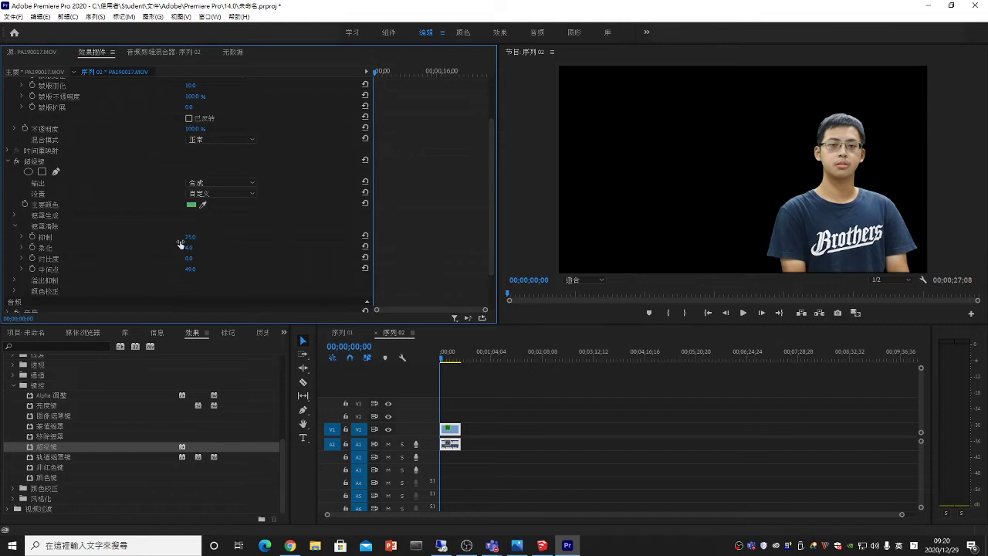
pyautogui.moveTo(180, 244); pyautogui.dragTo(178, 243)
pyautogui.click(15, 226)
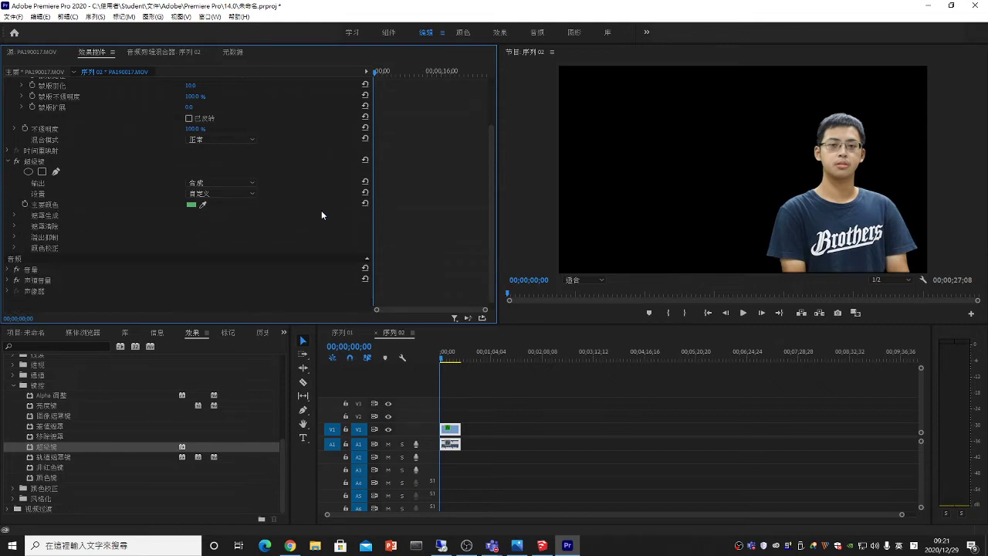
# Lower Ultra Key's Color Correction saturation to 91 and go to 序列 01
pyautogui.click(14, 249)
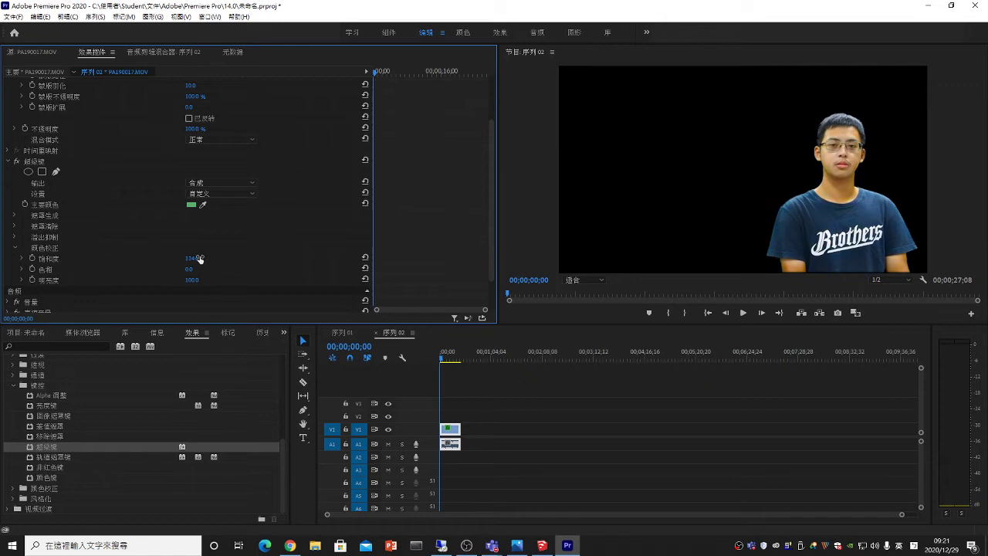
pyautogui.moveTo(183, 259); pyautogui.dragTo(199, 284)
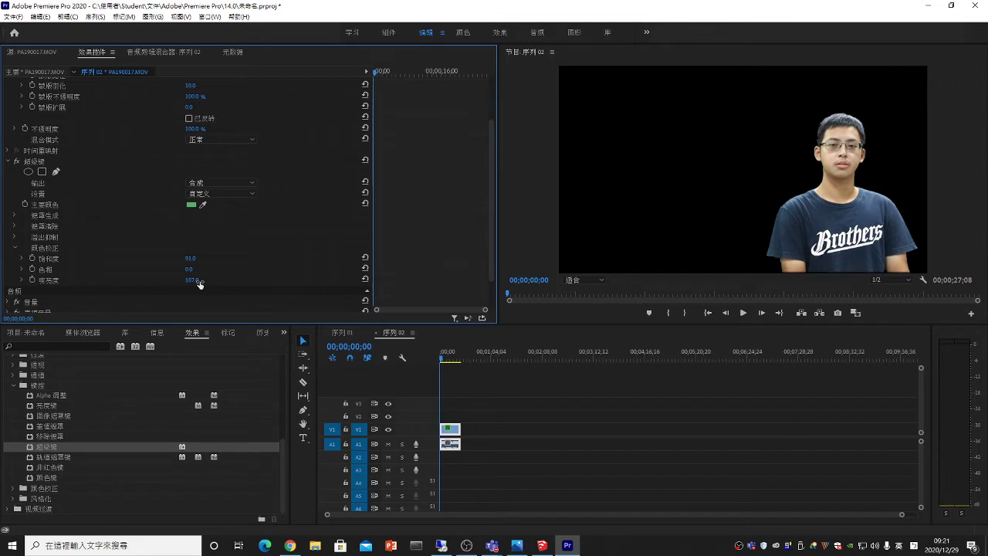
pyautogui.click(7, 162)
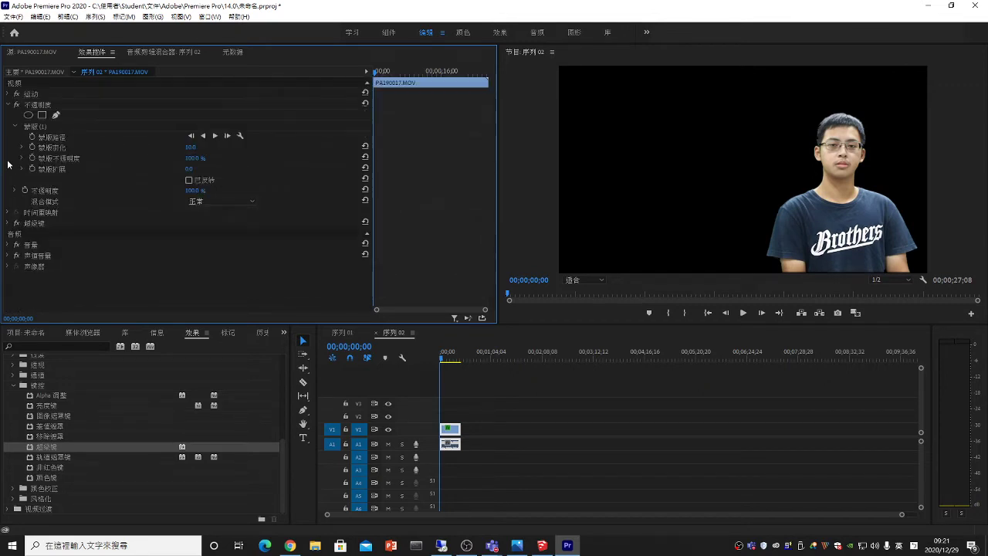
pyautogui.click(344, 333)
# Nest 序列 02 above the studio background in 序列 01 and scale the presenter to 54
pyautogui.click(27, 333)
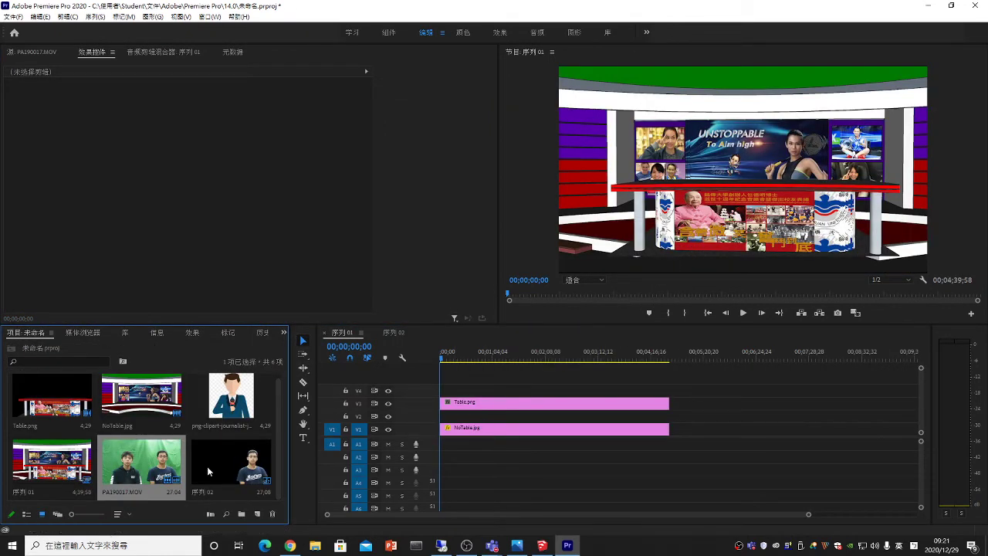
pyautogui.click(238, 466)
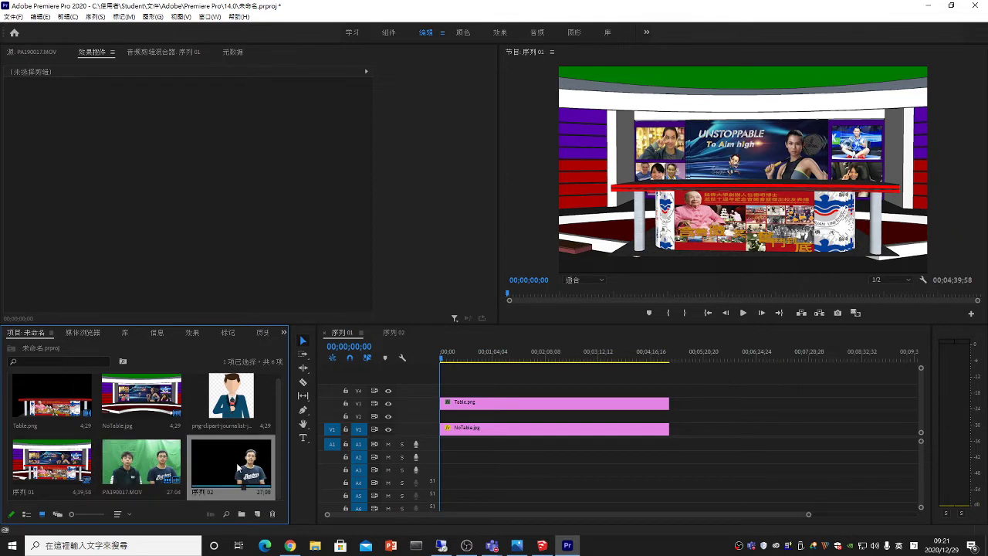
pyautogui.moveTo(238, 467); pyautogui.dragTo(445, 419)
pyautogui.click(454, 356)
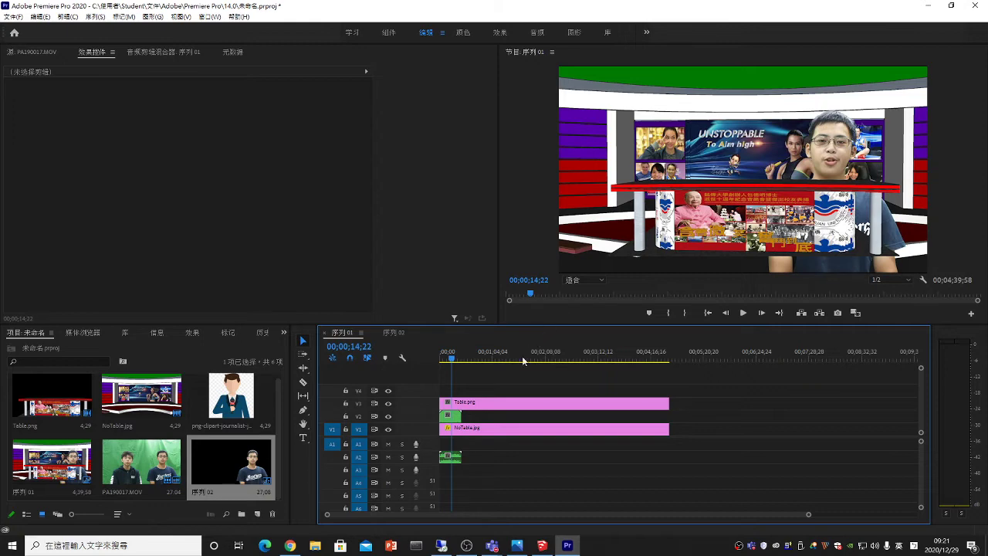
pyautogui.click(455, 420)
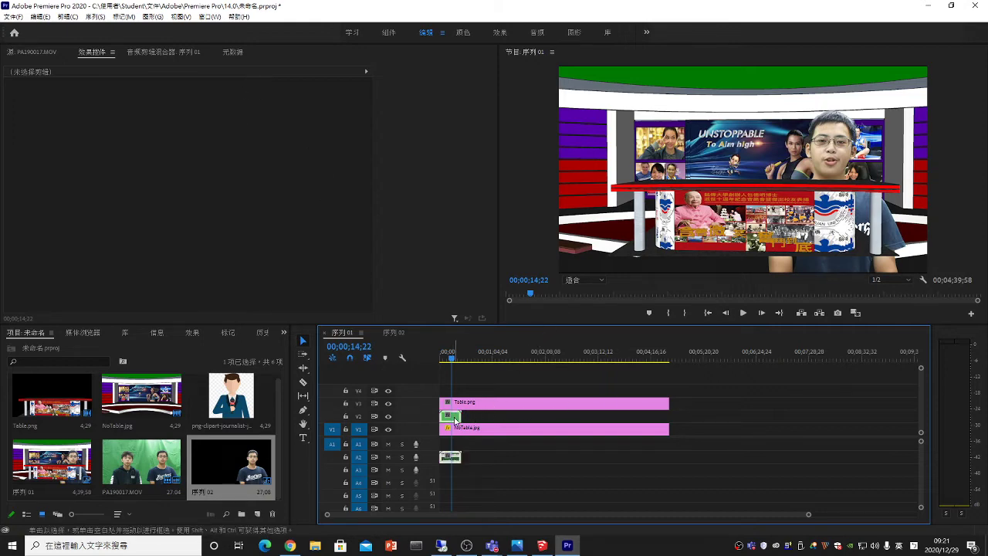
pyautogui.click(8, 94)
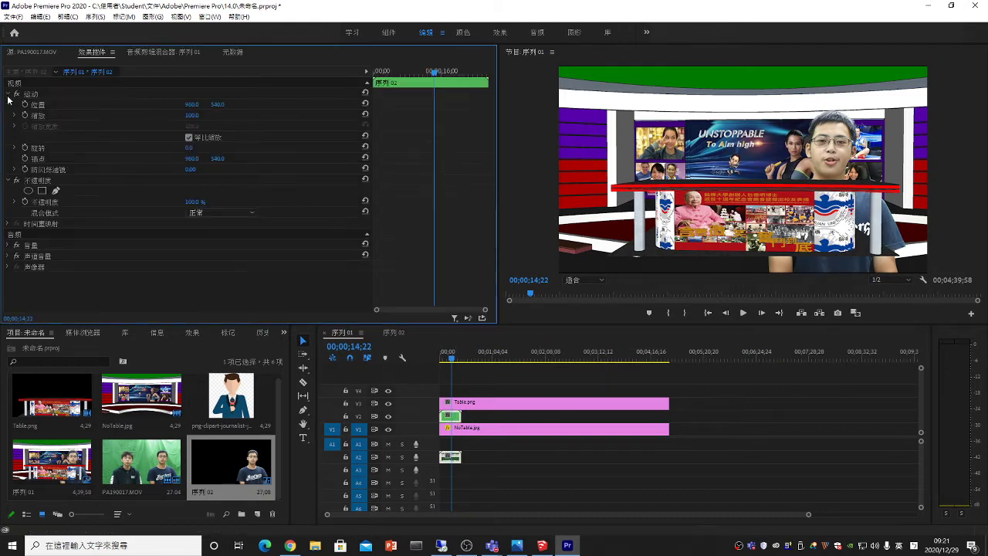
pyautogui.moveTo(214, 109); pyautogui.dragTo(9, 103)
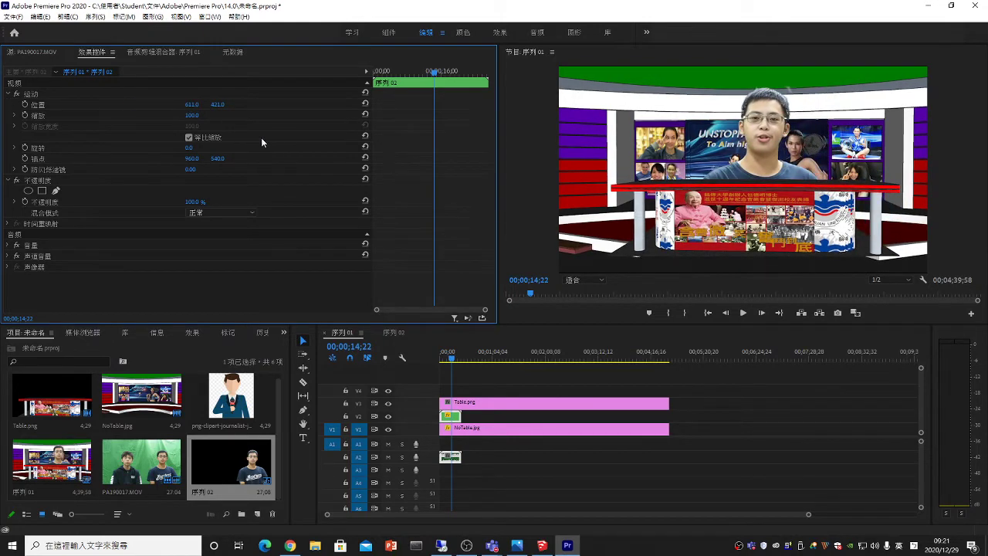
pyautogui.moveTo(191, 120)
pyautogui.mouseDown()
pyautogui.moveTo(165, 118)
pyautogui.moveTo(236, 109)
pyautogui.moveTo(199, 116)
pyautogui.mouseUp()
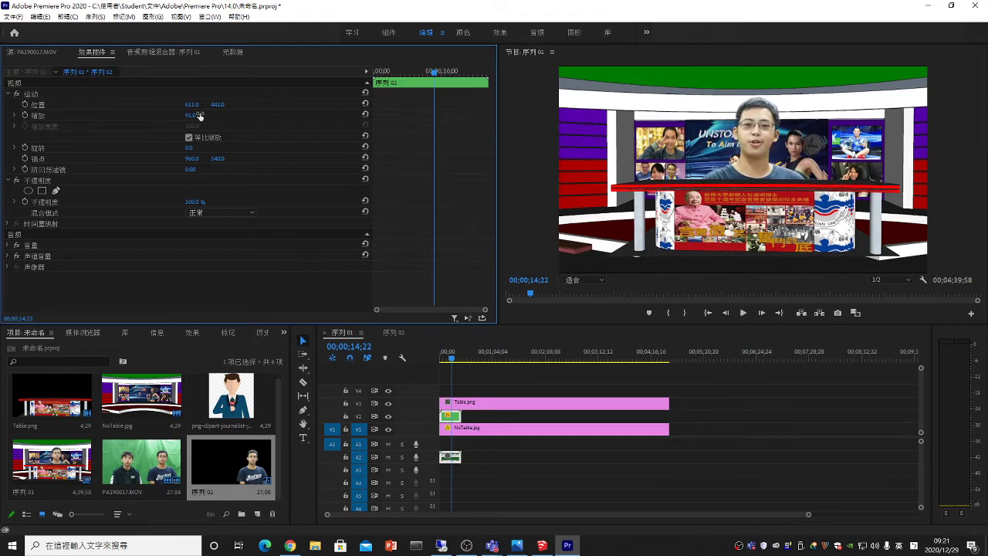
# Enlarge the NoTable.jpg background, move the presenter to X 536, and trim Table.png on V3
pyautogui.click(474, 430)
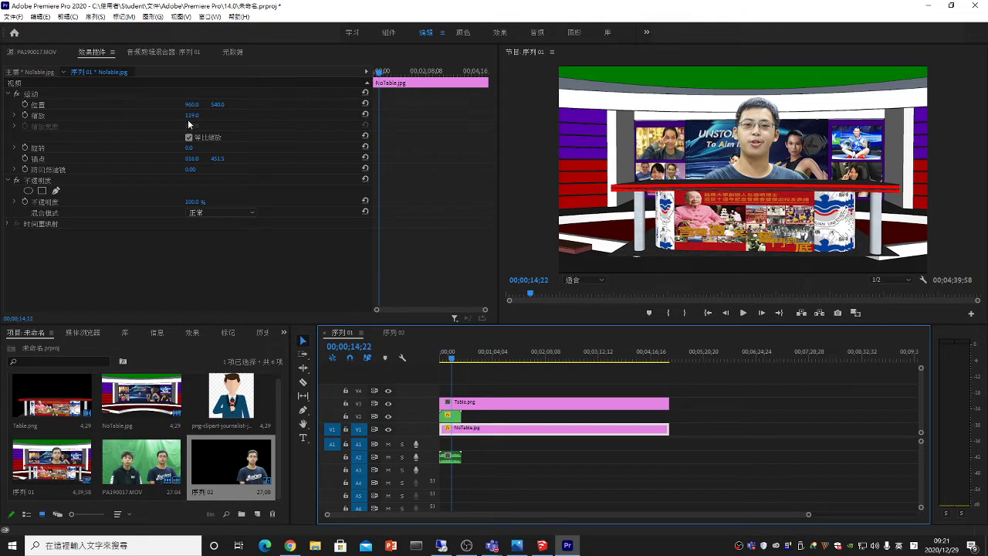
pyautogui.moveTo(191, 116)
pyautogui.mouseDown()
pyautogui.moveTo(243, 115)
pyautogui.moveTo(219, 122)
pyautogui.moveTo(247, 127)
pyautogui.moveTo(191, 133)
pyautogui.mouseUp()
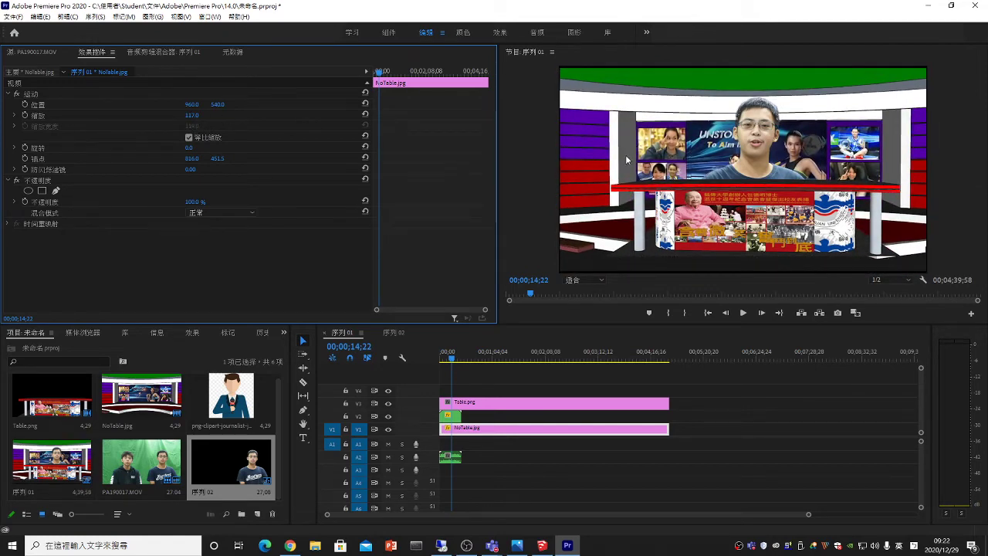
pyautogui.click(452, 417)
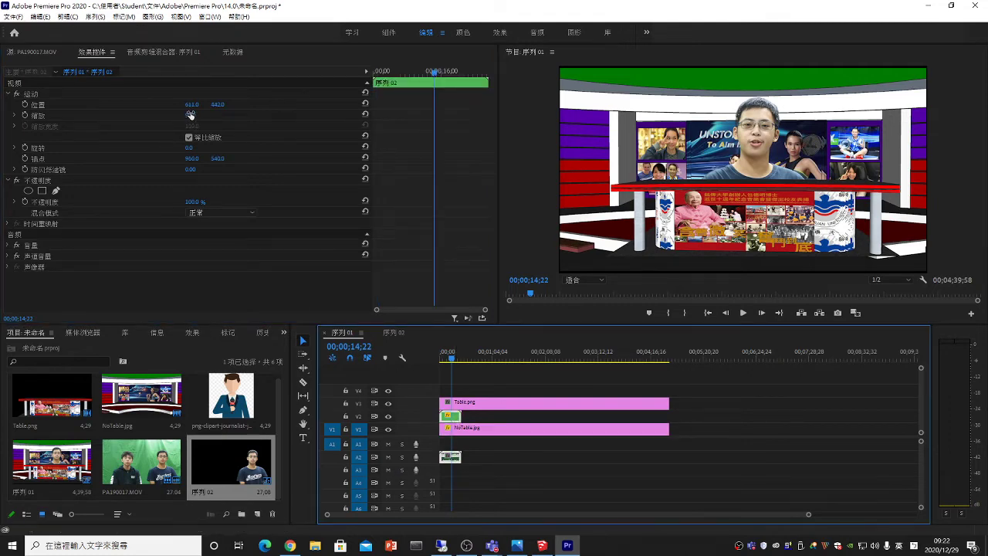
pyautogui.moveTo(190, 114); pyautogui.dragTo(160, 117)
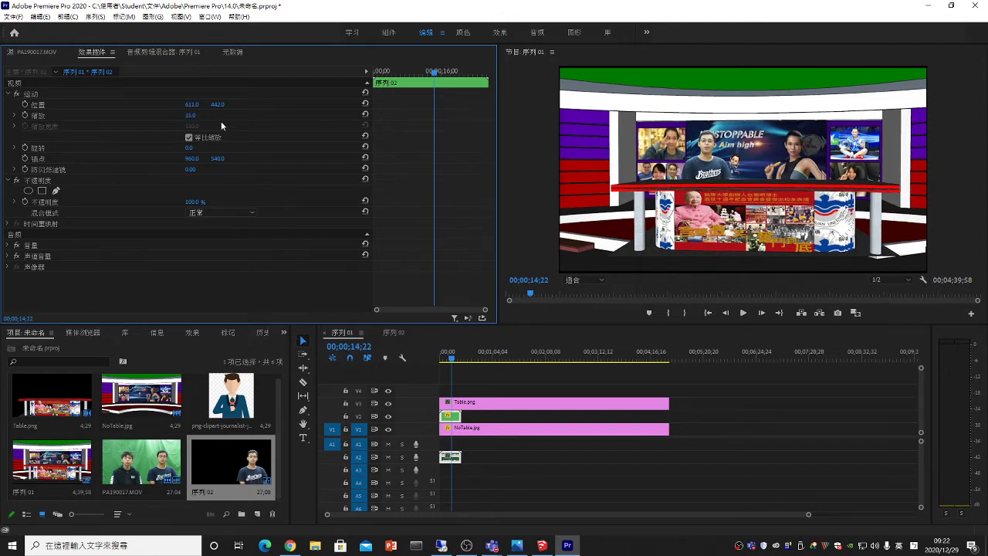
pyautogui.moveTo(217, 104); pyautogui.dragTo(281, 103)
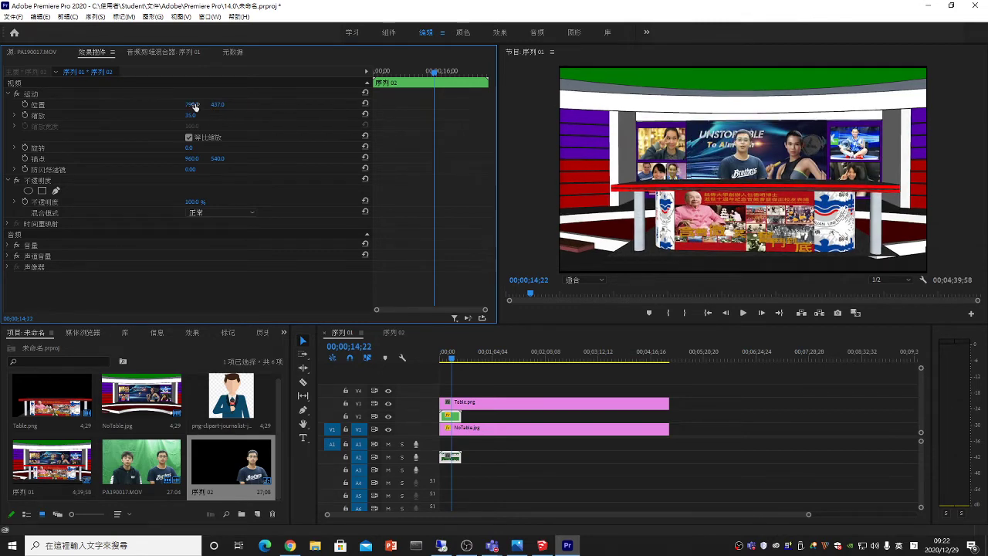
pyautogui.moveTo(195, 105)
pyautogui.mouseDown()
pyautogui.moveTo(60, 105)
pyautogui.moveTo(205, 108)
pyautogui.mouseUp()
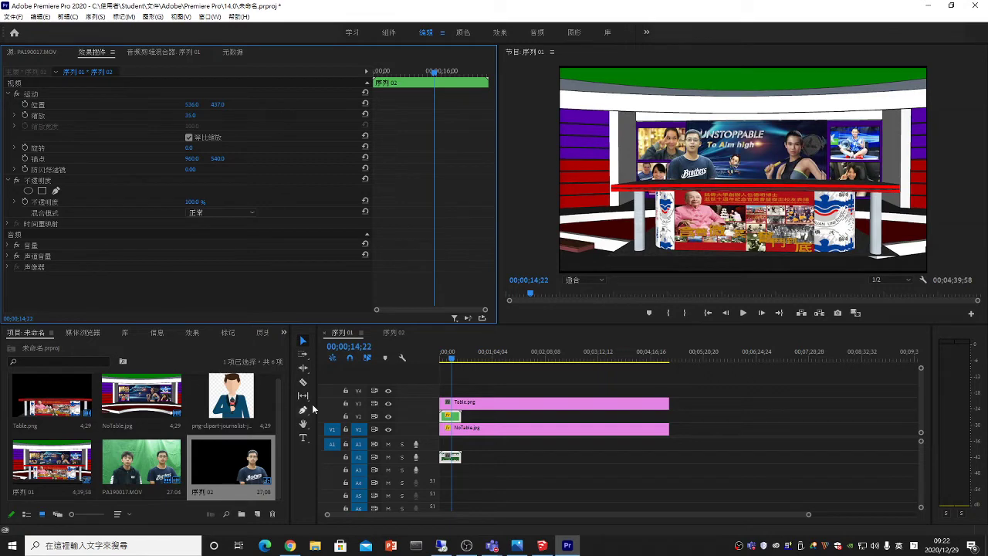
pyautogui.moveTo(668, 402); pyautogui.dragTo(461, 402)
pyautogui.click(665, 428)
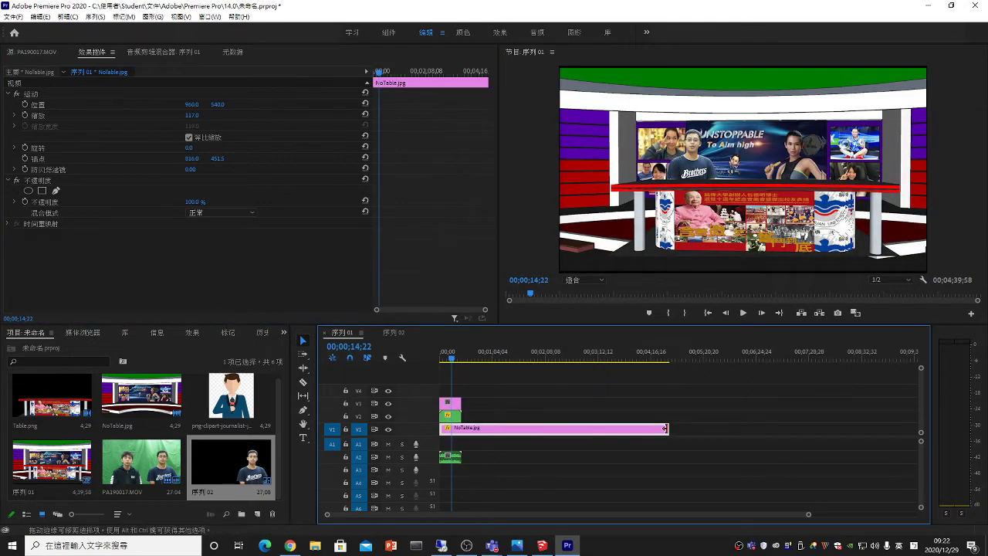
# Trim NoTable.jpg on V1 so 序列 01 runs 00;00;27;08, then restore the window
pyautogui.moveTo(666, 429); pyautogui.dragTo(462, 433)
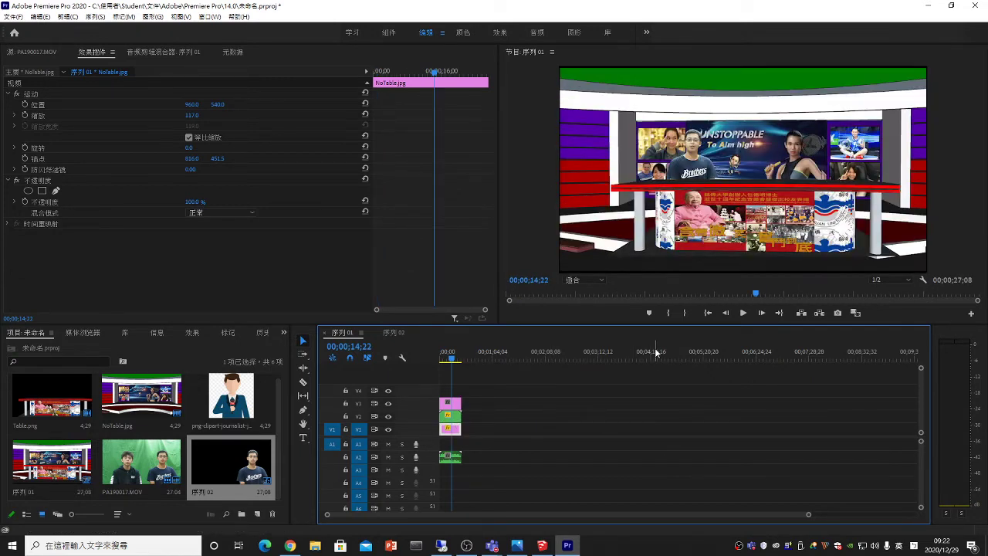
pyautogui.doubleClick(448, 11)
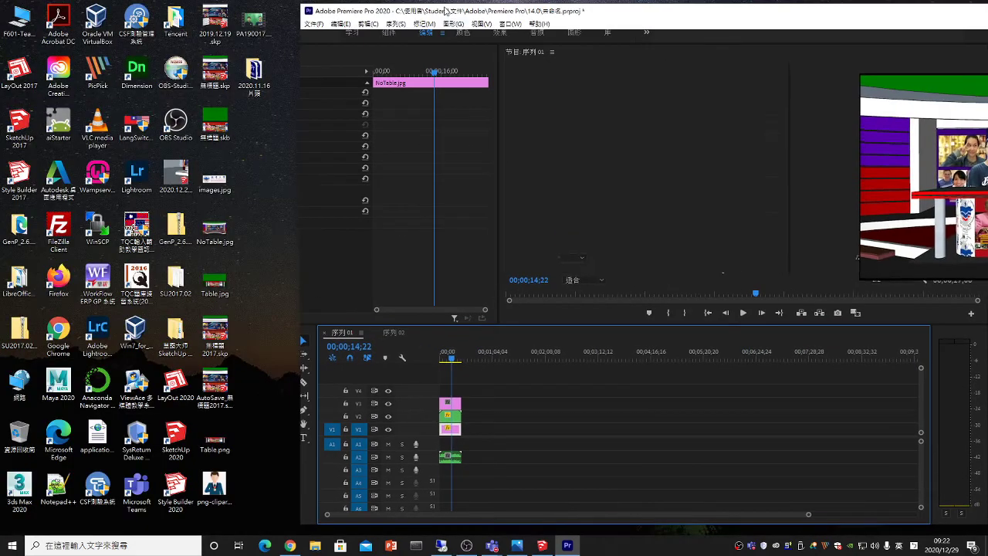
# Bring the 11_08 總冠軍賽G7 MP4 from the 2020.11.16 片頭 folder into the Project bin and maximize Premiere
pyautogui.doubleClick(269, 96)
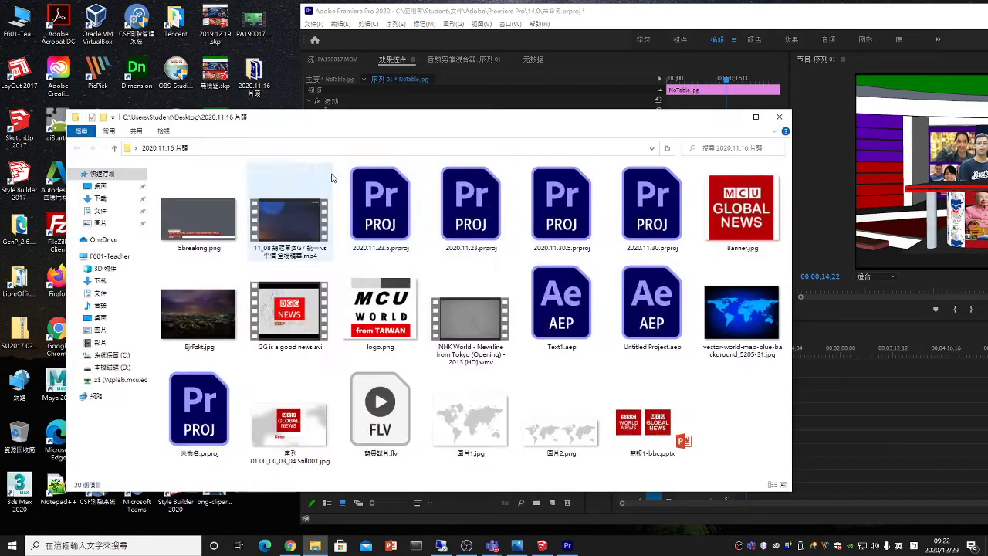
pyautogui.click(292, 224)
pyautogui.moveTo(371, 122); pyautogui.dragTo(864, 143)
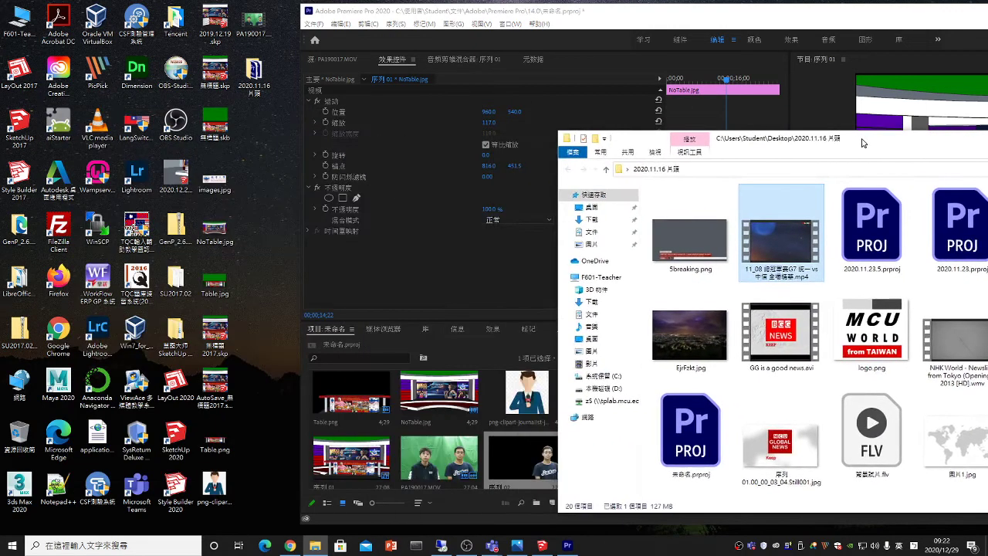
pyautogui.moveTo(777, 236); pyautogui.dragTo(517, 393)
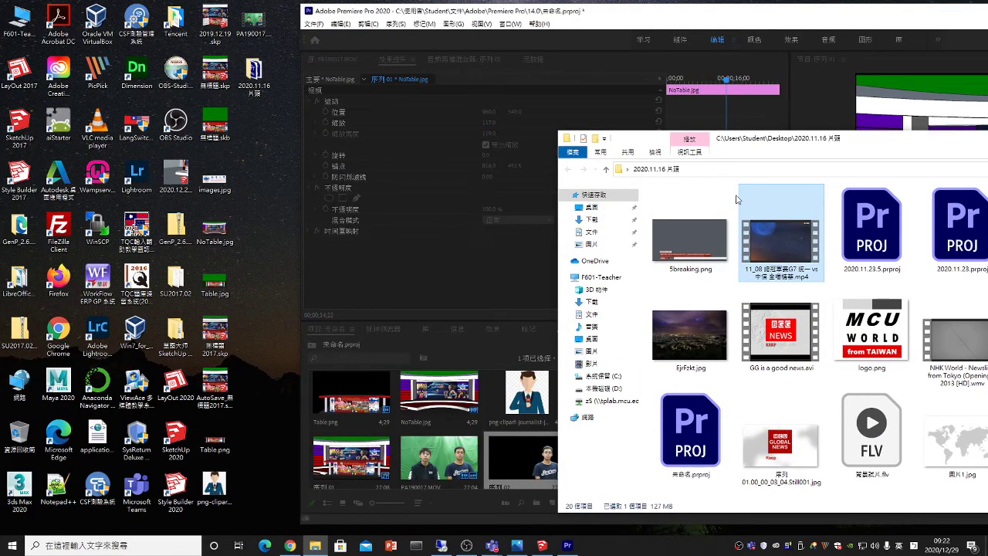
pyautogui.moveTo(871, 141); pyautogui.dragTo(325, 115)
pyautogui.doubleClick(636, 21)
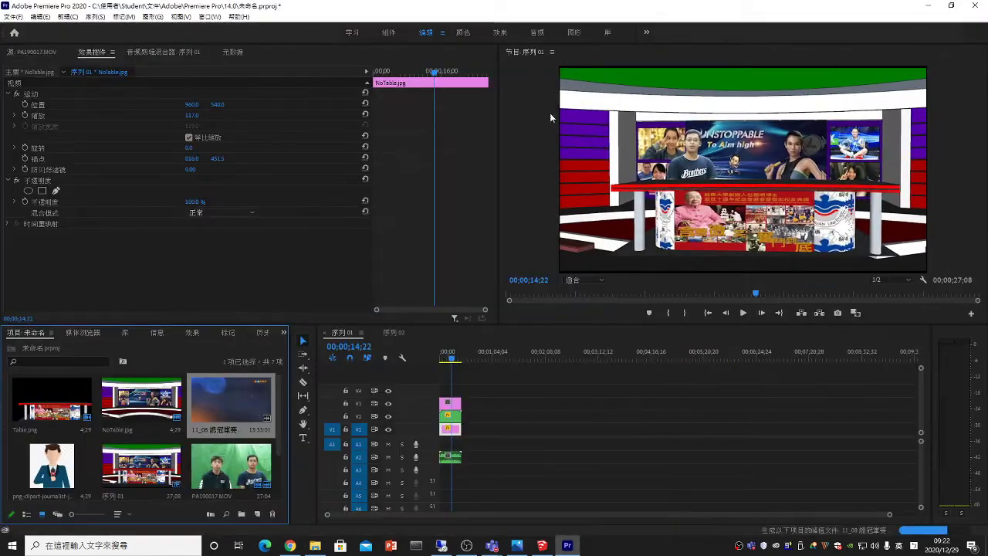
# Close the 序列 01 and 序列 02 timeline tabs and enlarge the timeline area
pyautogui.click(327, 333)
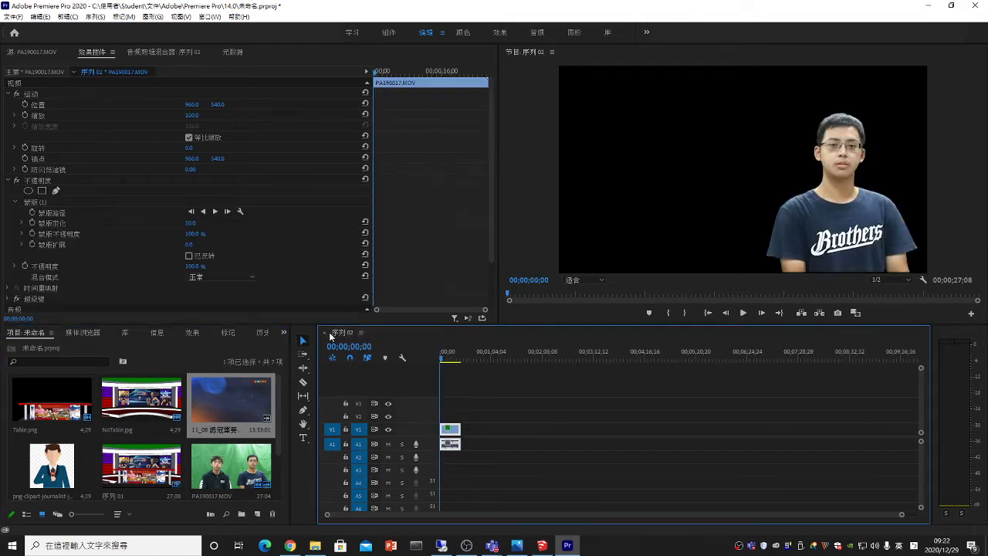
pyautogui.click(325, 333)
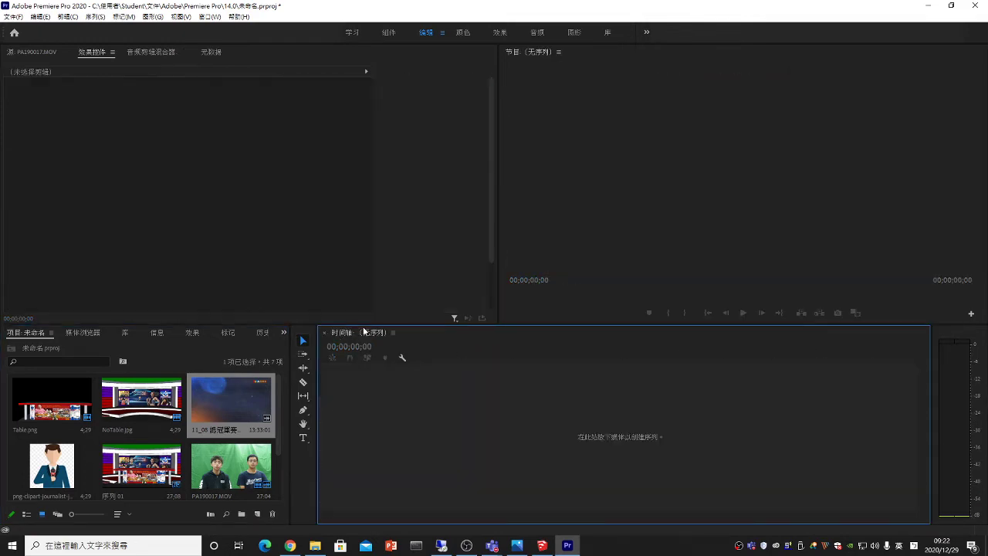
pyautogui.moveTo(364, 325); pyautogui.dragTo(363, 224)
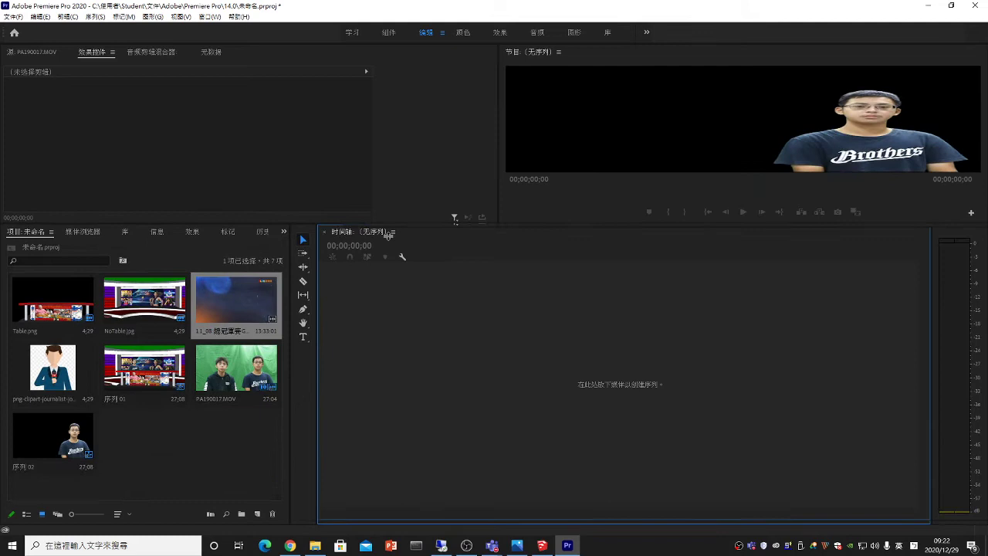
pyautogui.click(173, 445)
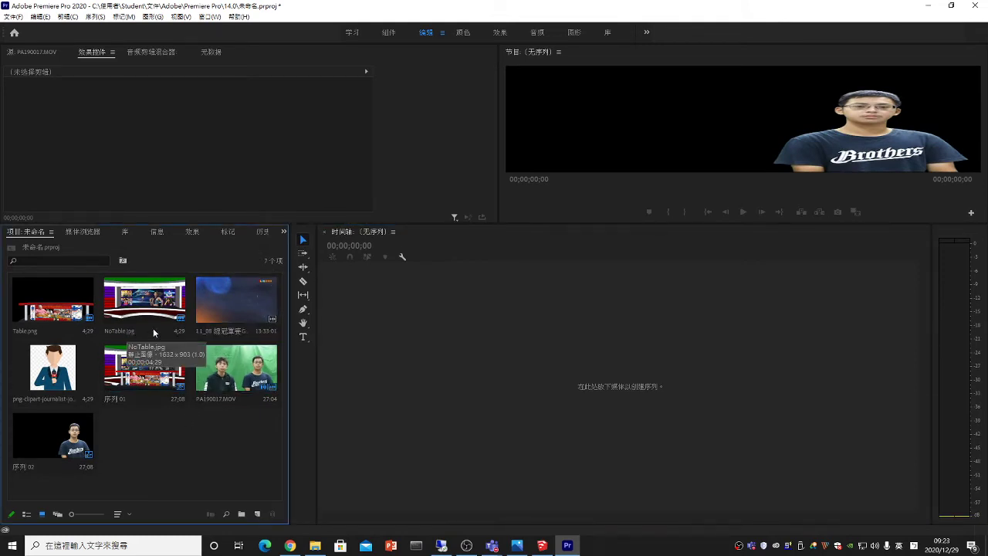
pyautogui.click(127, 369)
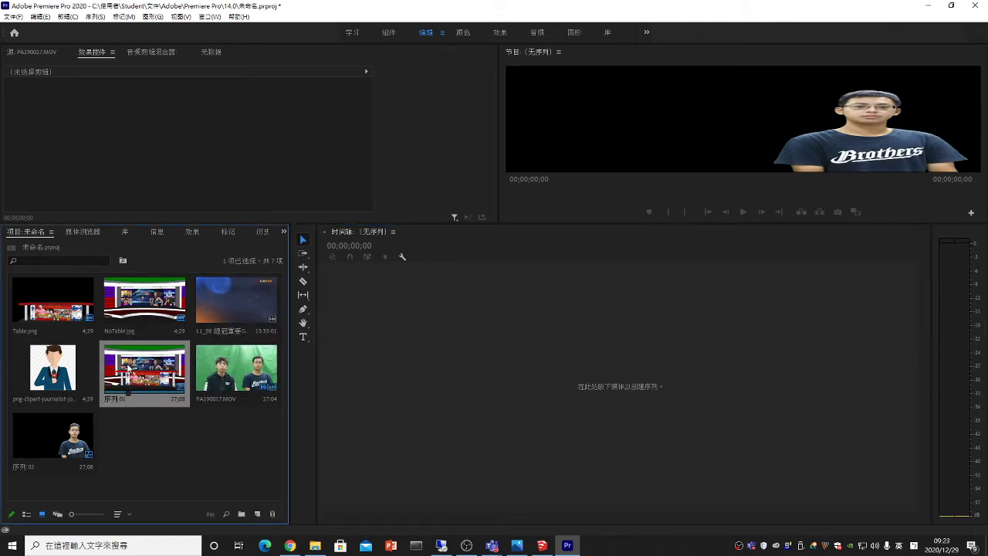
pyautogui.click(144, 458)
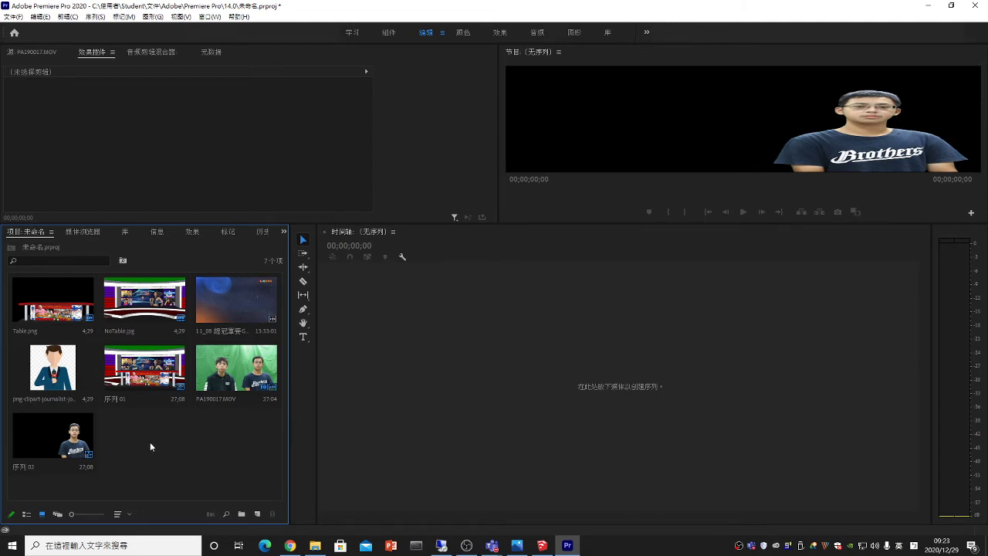
# Create a new sequence, 序列 03, via New Item > Sequence with the default settings
pyautogui.rightClick(156, 443)
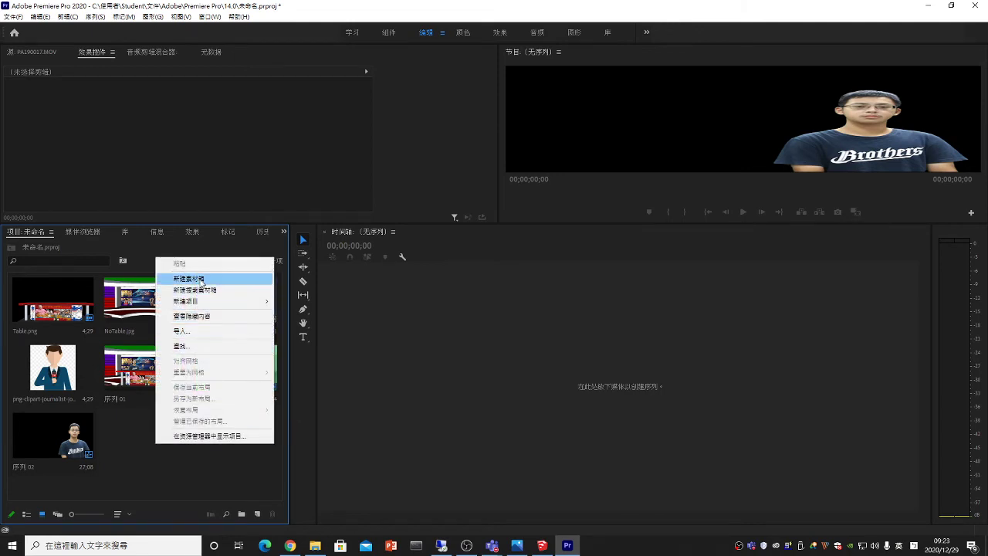
pyautogui.moveTo(224, 302)
pyautogui.click(285, 302)
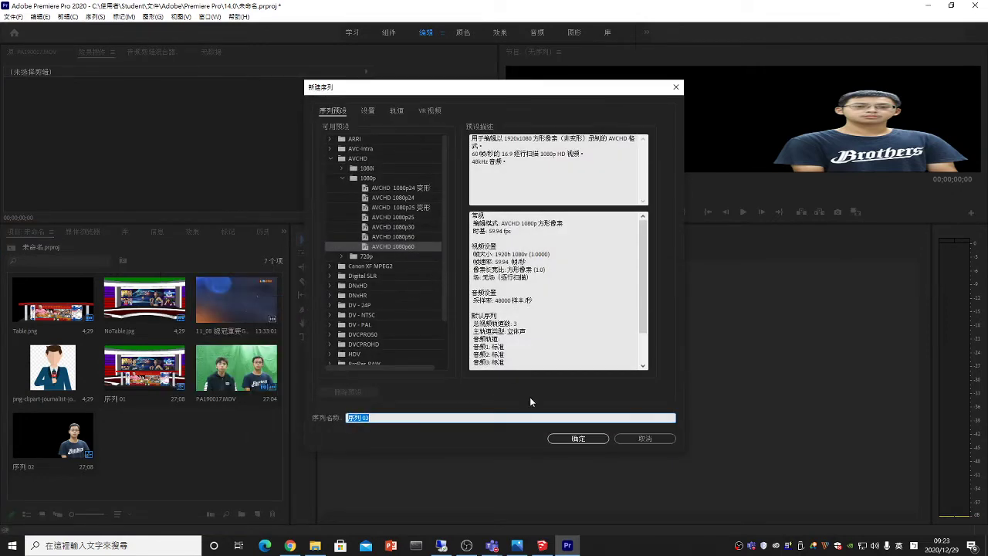
pyautogui.click(583, 439)
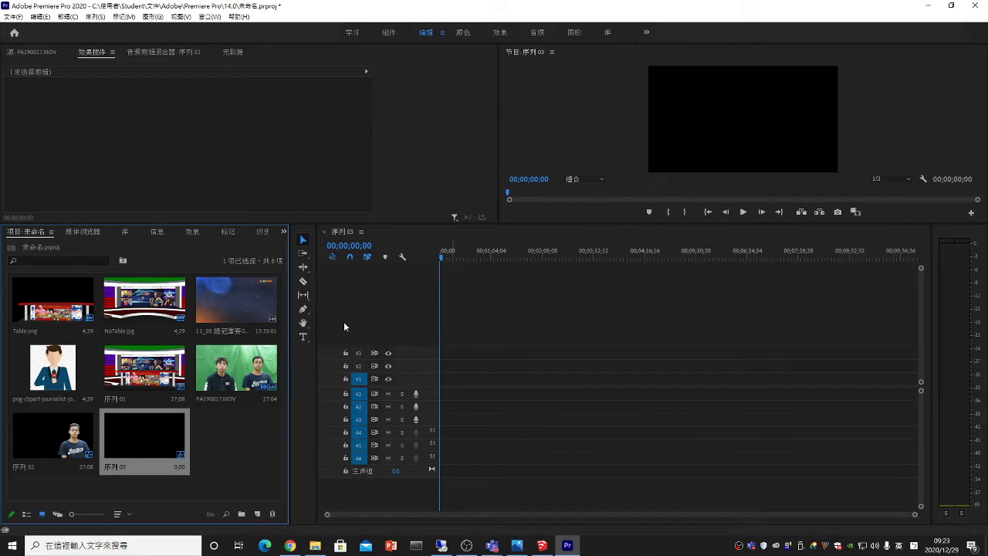
# Nest 序列 01 on V1 of 序列 03 at Scale 233, Position 1087, 720, then reopen it
pyautogui.moveTo(158, 365); pyautogui.dragTo(451, 386)
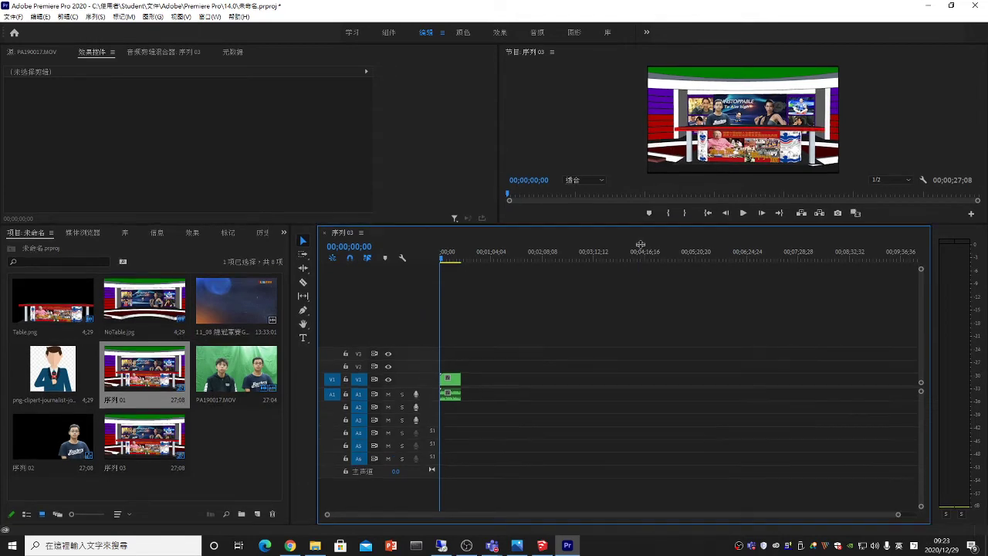
pyautogui.moveTo(639, 226); pyautogui.dragTo(633, 368)
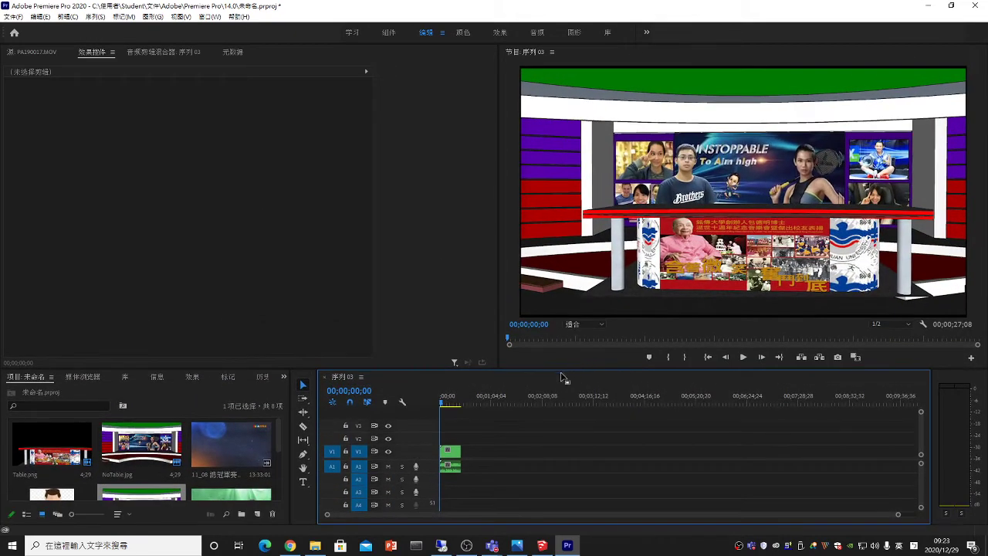
pyautogui.click(455, 452)
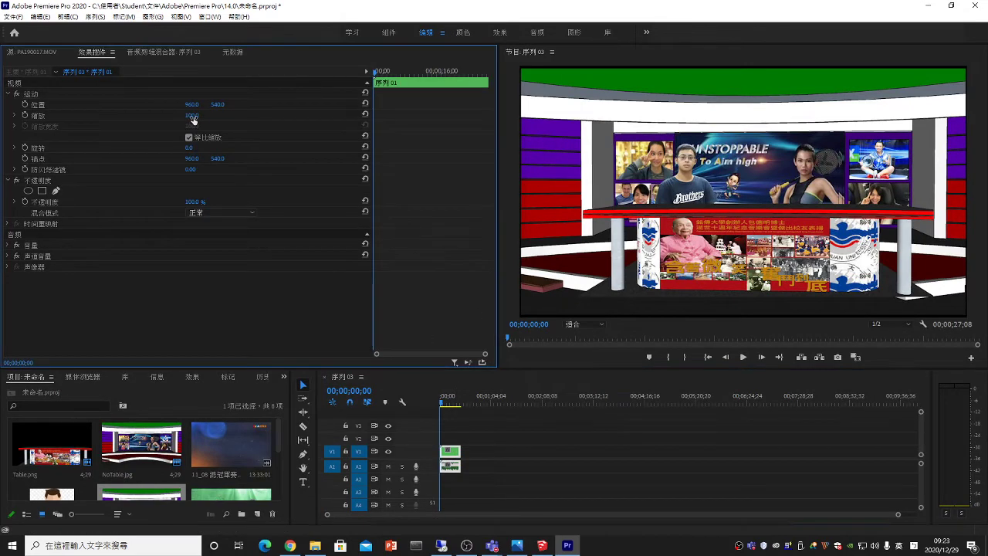
pyautogui.moveTo(195, 116); pyautogui.dragTo(264, 119)
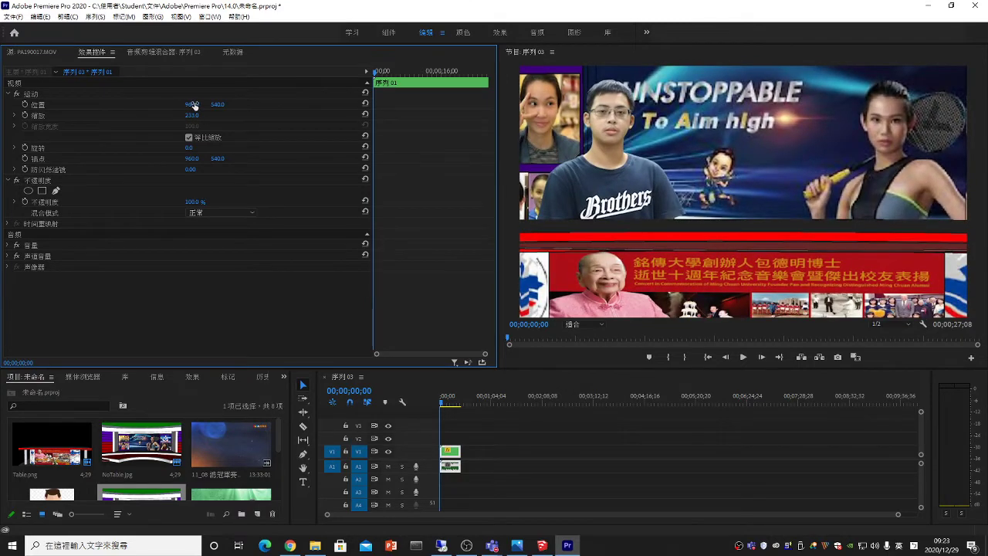
pyautogui.moveTo(193, 105); pyautogui.dragTo(318, 117)
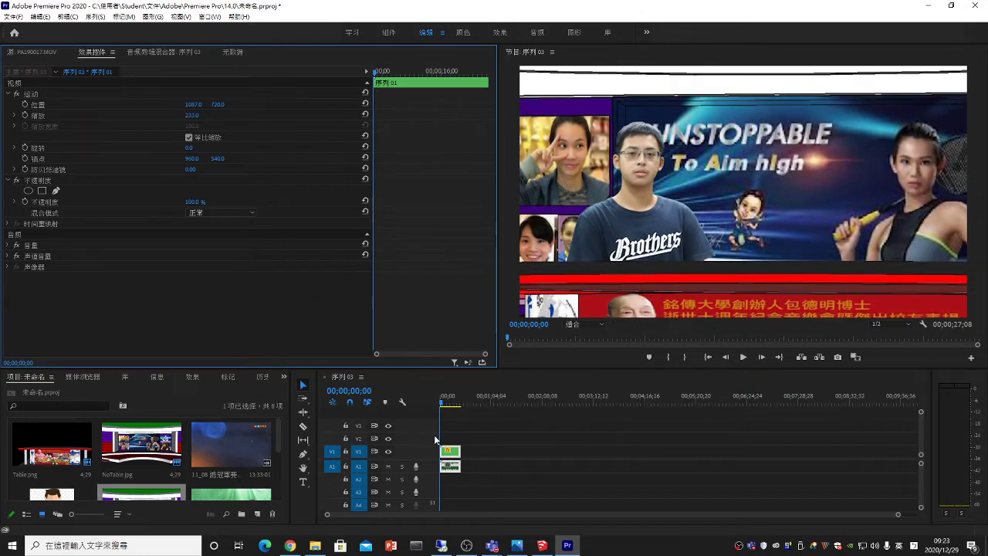
pyautogui.click(449, 456)
pyautogui.doubleClick(451, 456)
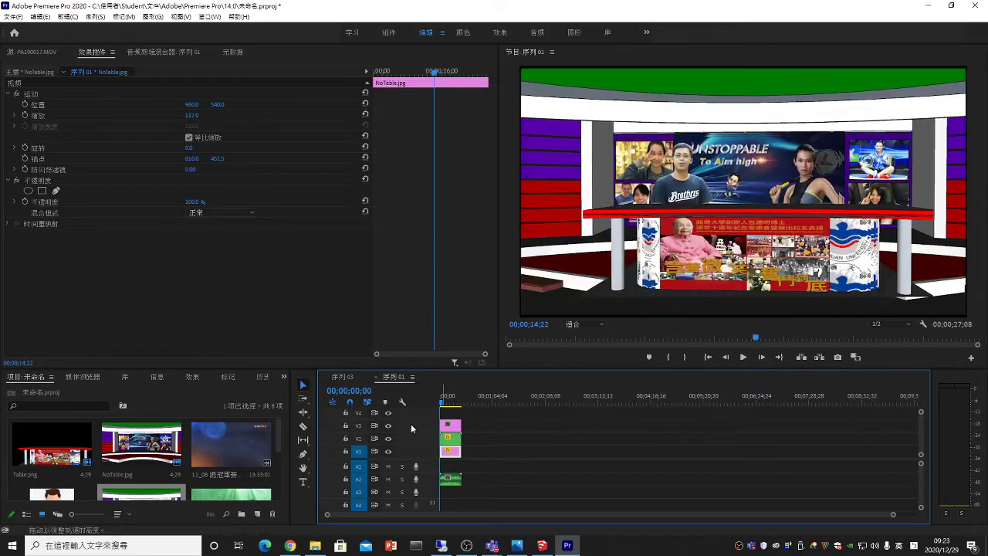
# Raise the nested 序列 02 presenter in 序列 01 to Position Y 407, then return to 序列 03
pyautogui.click(453, 441)
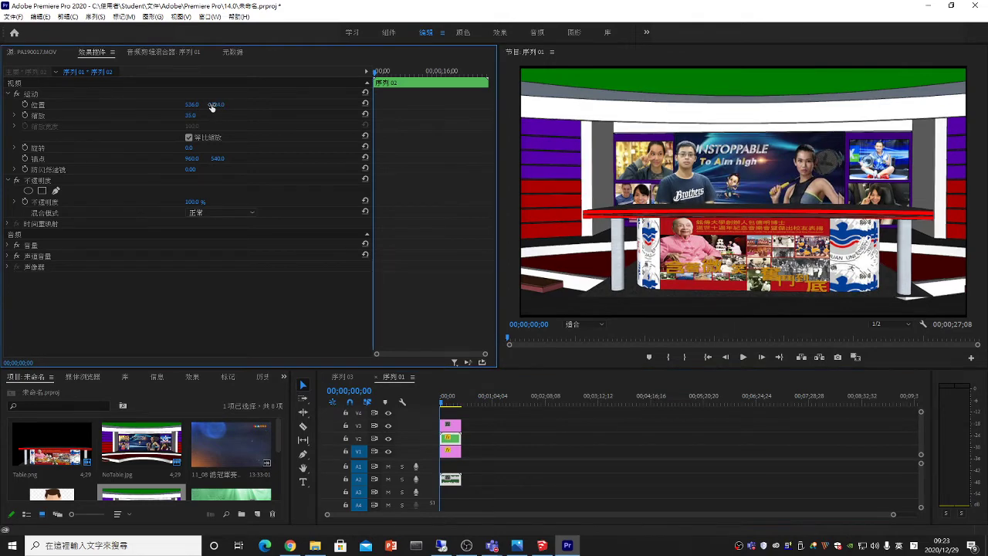
pyautogui.moveTo(218, 105); pyautogui.dragTo(203, 106)
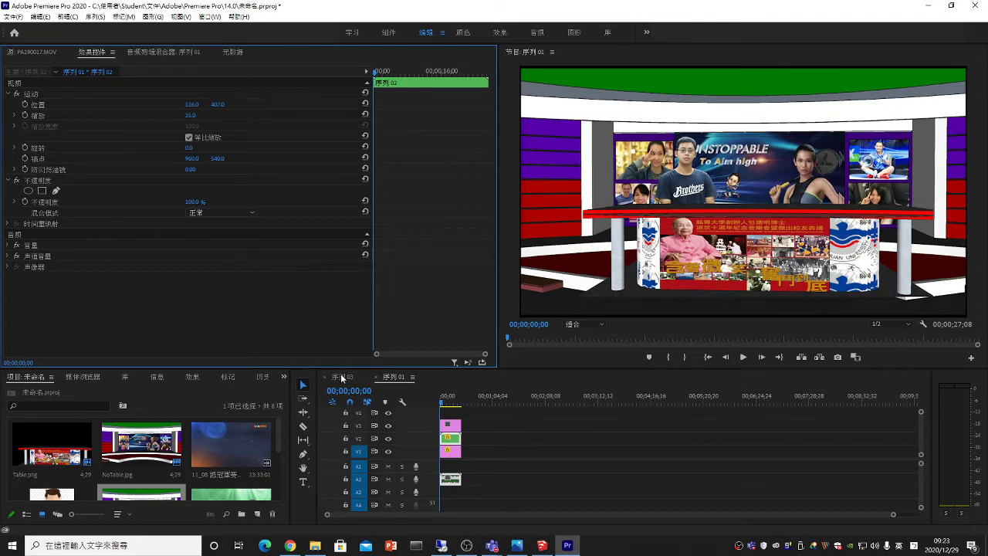
pyautogui.click(342, 377)
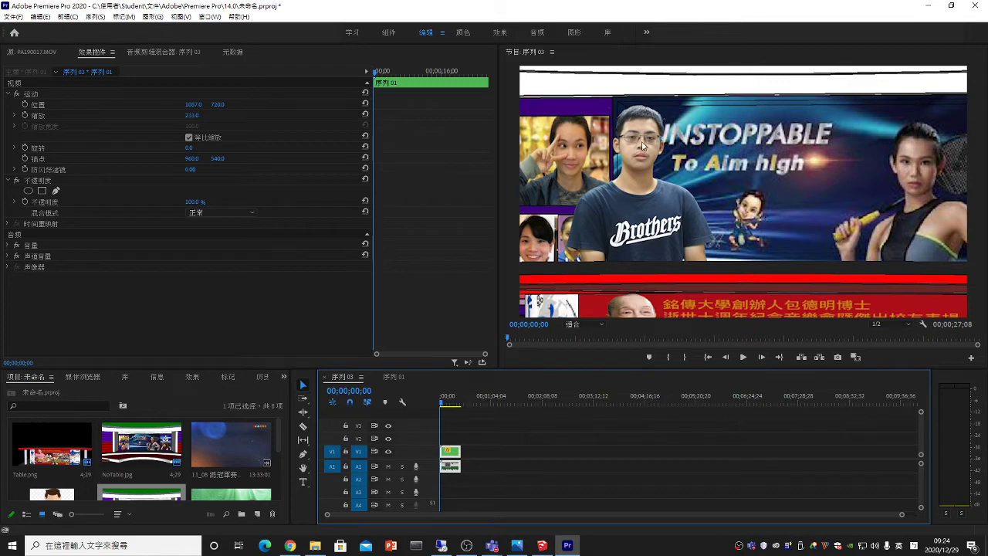
pyautogui.press('Right')
pyautogui.press('Right')
pyautogui.press('Right')
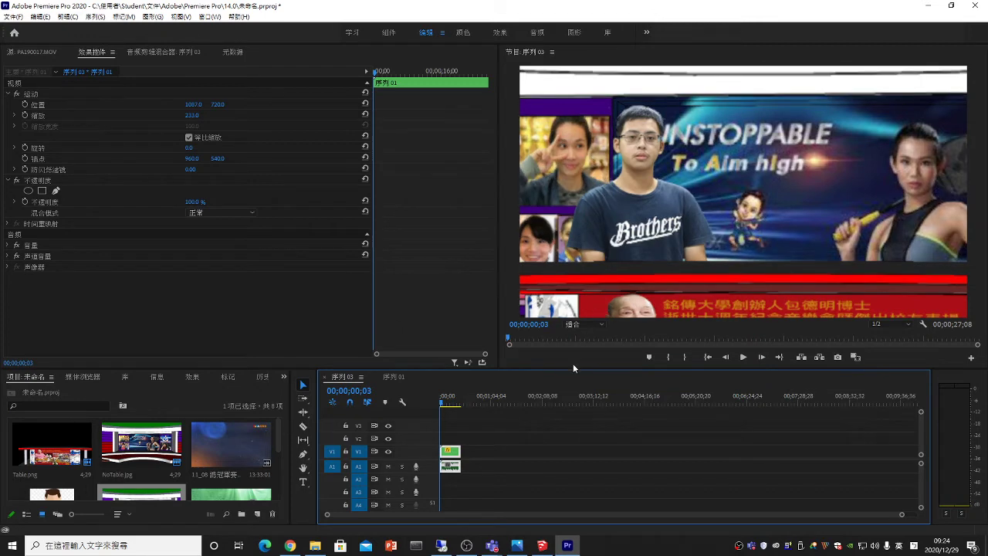
pyautogui.press('Right')
pyautogui.press('Right')
pyautogui.moveTo(756, 19); pyautogui.dragTo(733, 199)
pyautogui.press('Right')
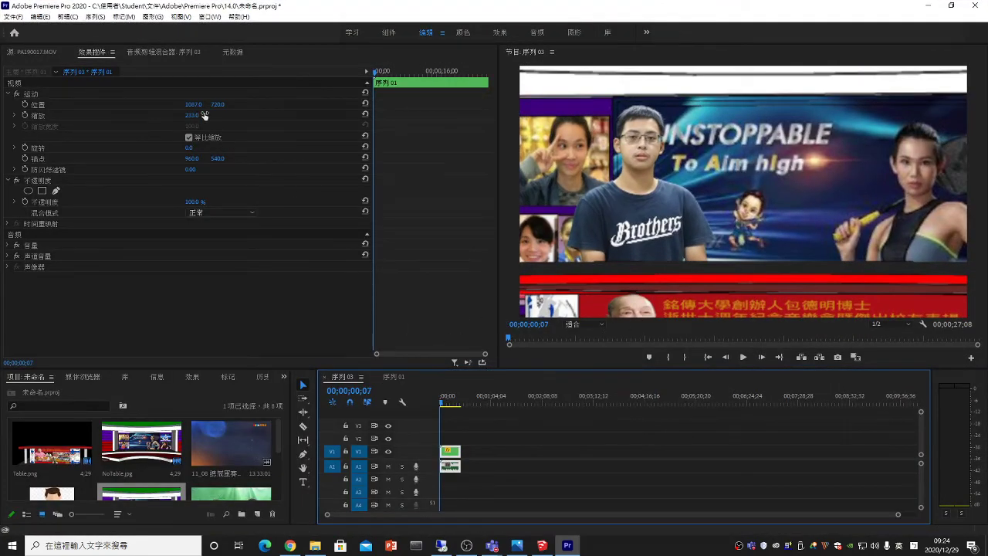
pyautogui.moveTo(194, 115); pyautogui.dragTo(173, 120)
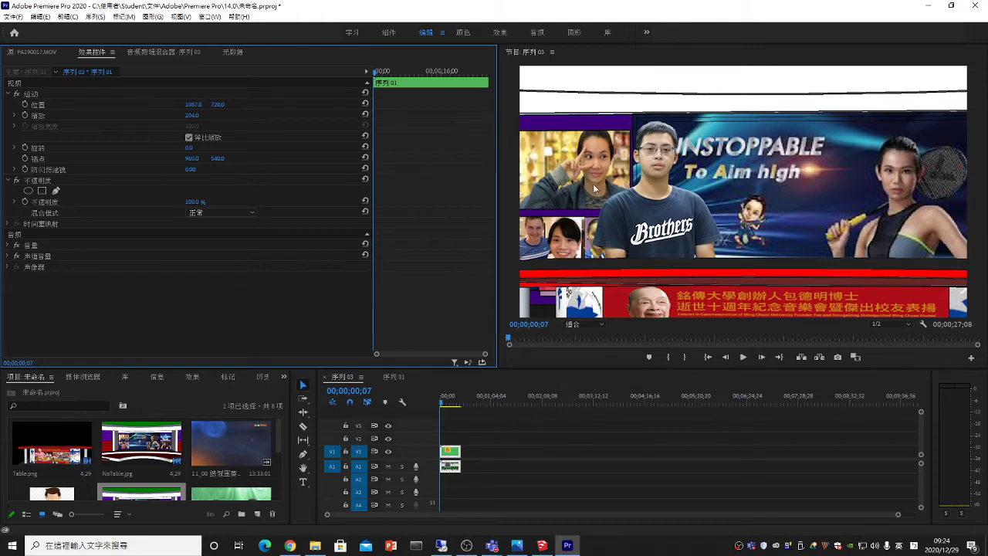
pyautogui.doubleClick(149, 453)
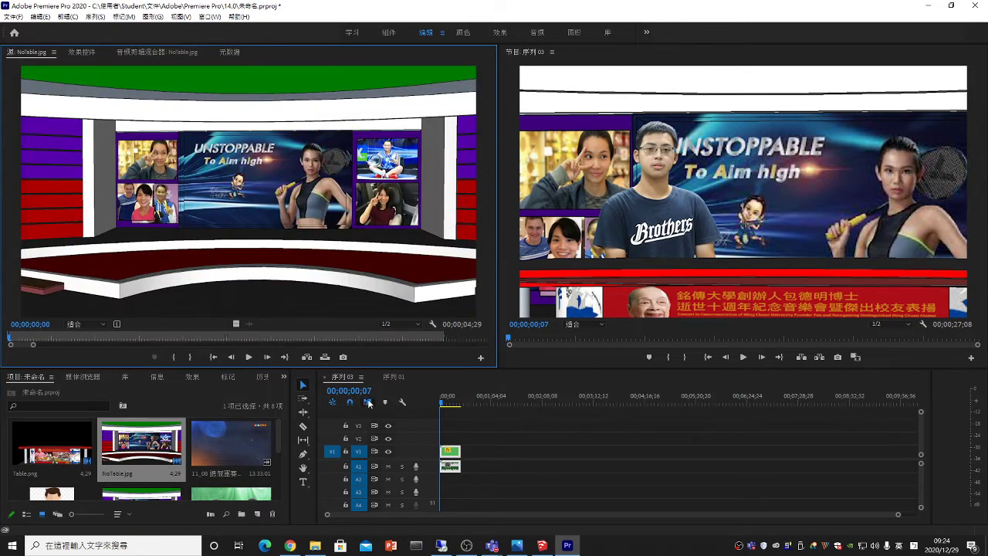
pyautogui.scroll(-2, 321, 408)
pyautogui.scroll(2, 444, 405)
pyautogui.click(342, 464)
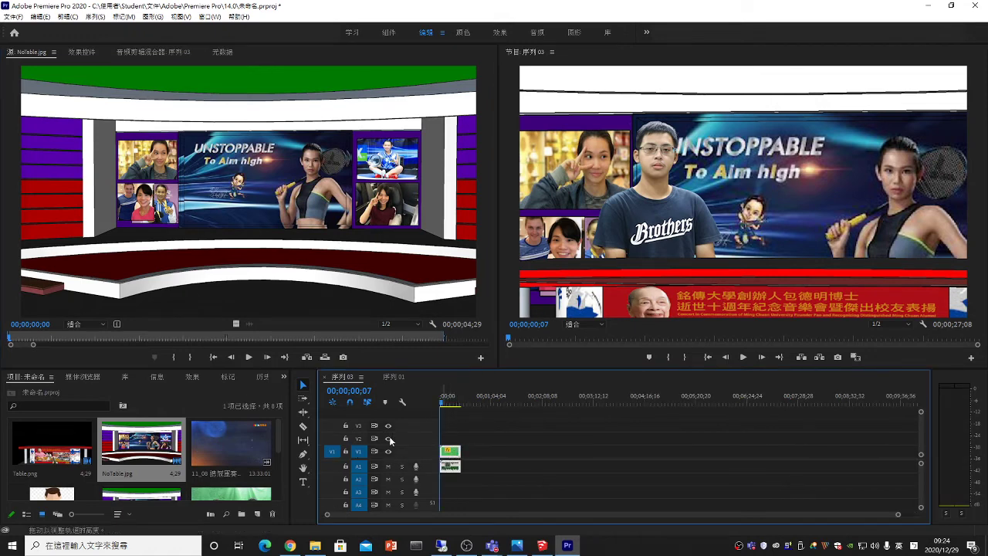
# Open 序列 01 and toggle the studio background track's visibility to compare the composite
pyautogui.moveTo(279, 434); pyautogui.dragTo(276, 470)
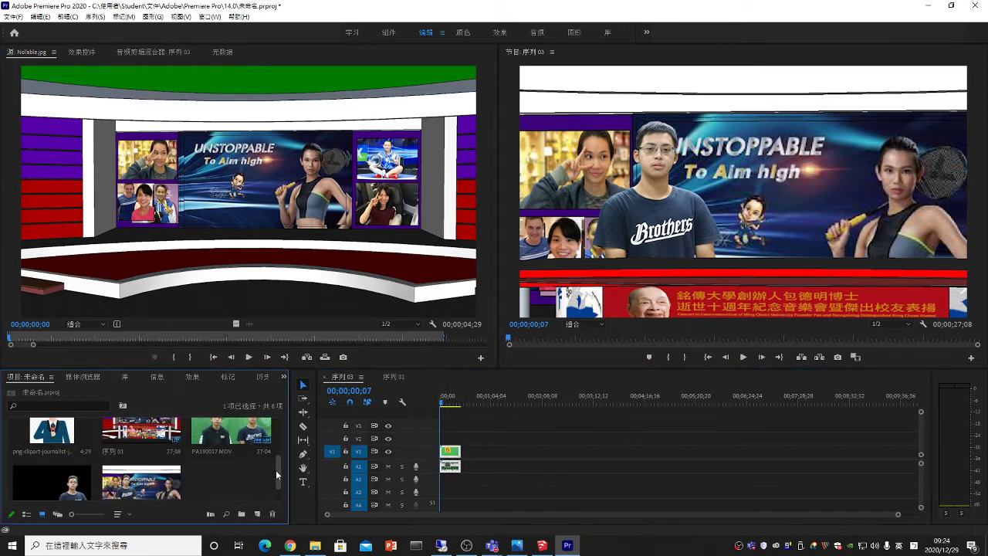
pyautogui.doubleClick(183, 457)
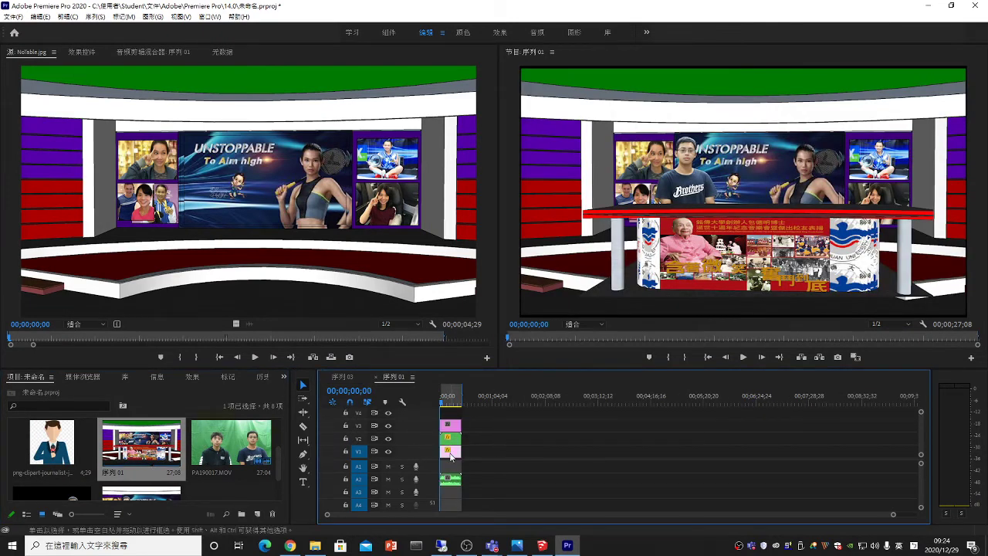
pyautogui.click(391, 452)
pyautogui.click(390, 452)
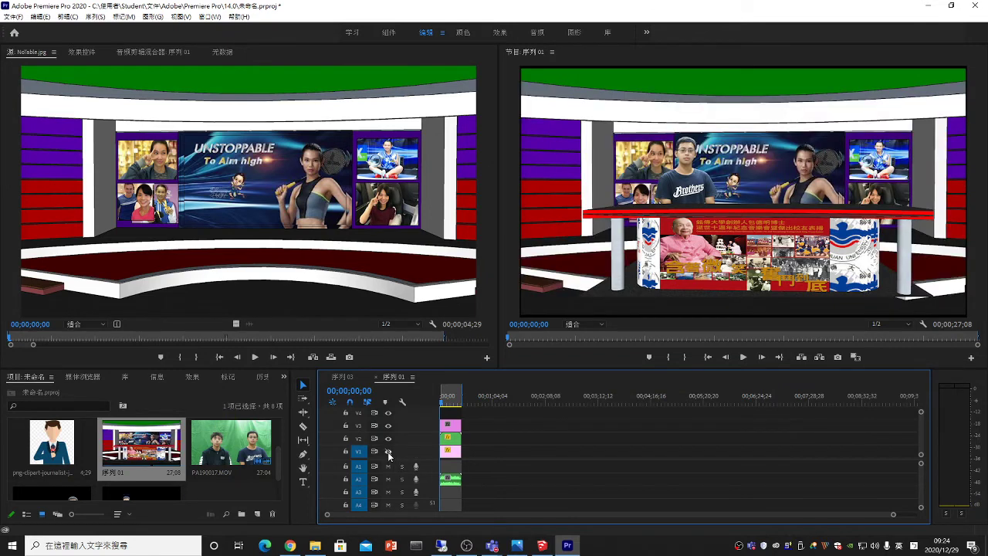
pyautogui.click(389, 452)
pyautogui.click(389, 453)
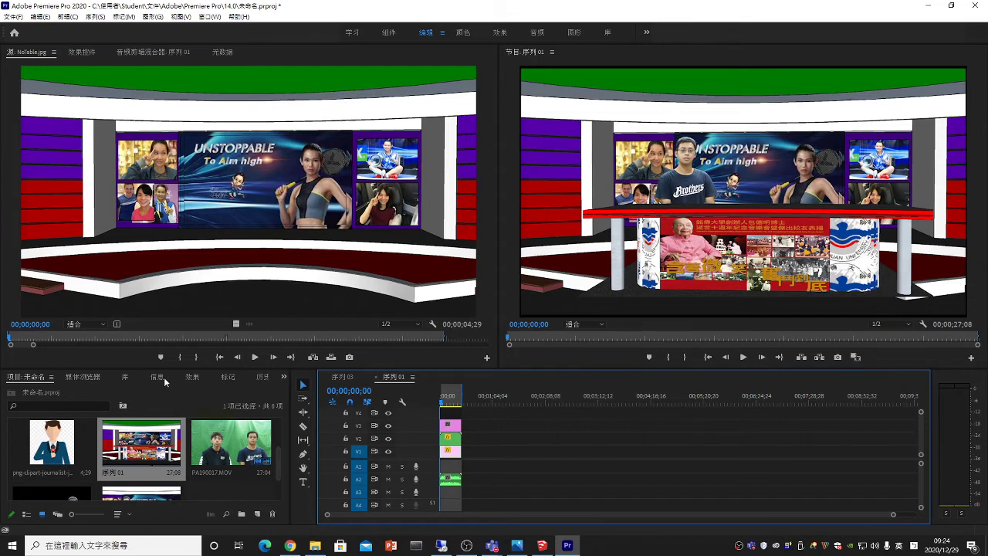
# Apply Camera Blur (相机模糊) from Video Effects > Blur & Sharpen to the V1 studio background clip
pyautogui.click(192, 376)
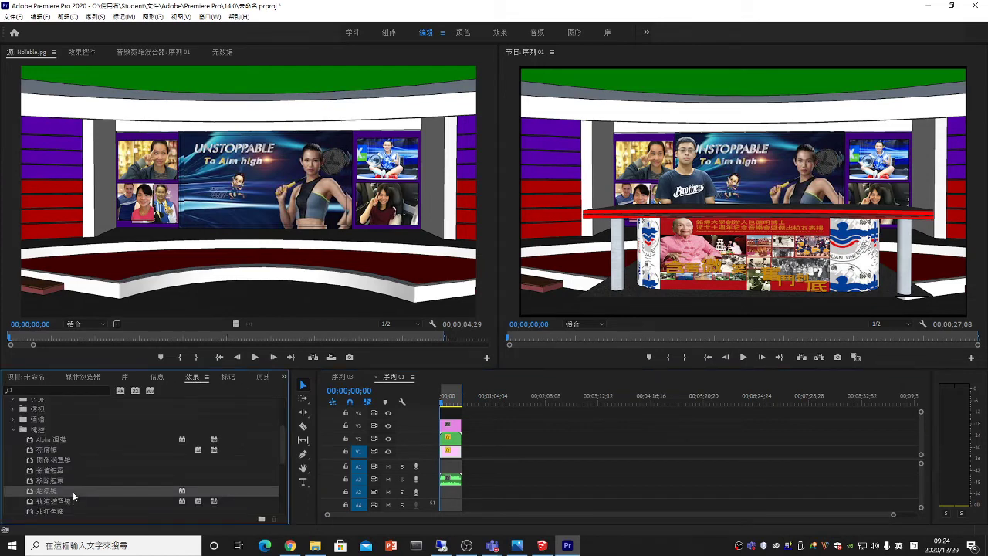
pyautogui.click(31, 428)
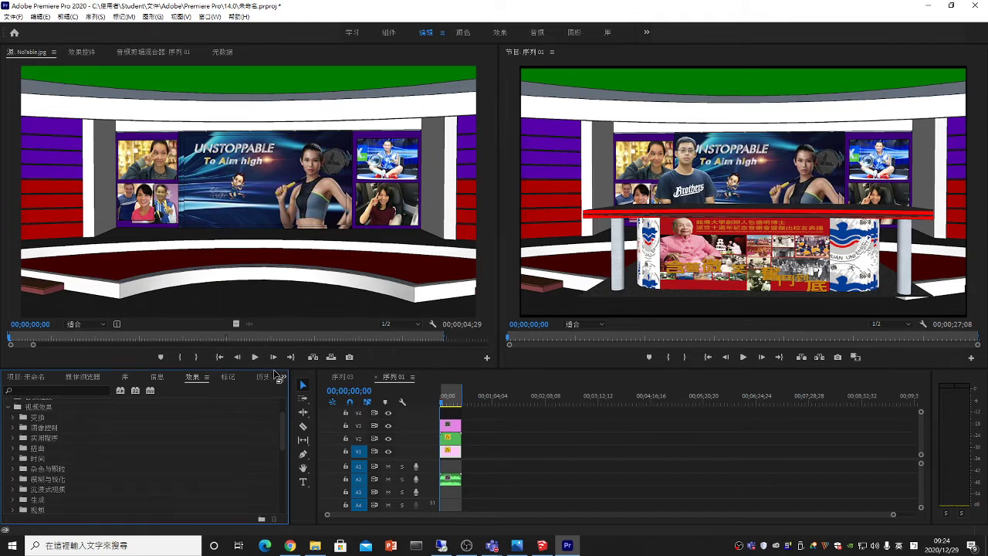
pyautogui.moveTo(276, 369); pyautogui.dragTo(291, 285)
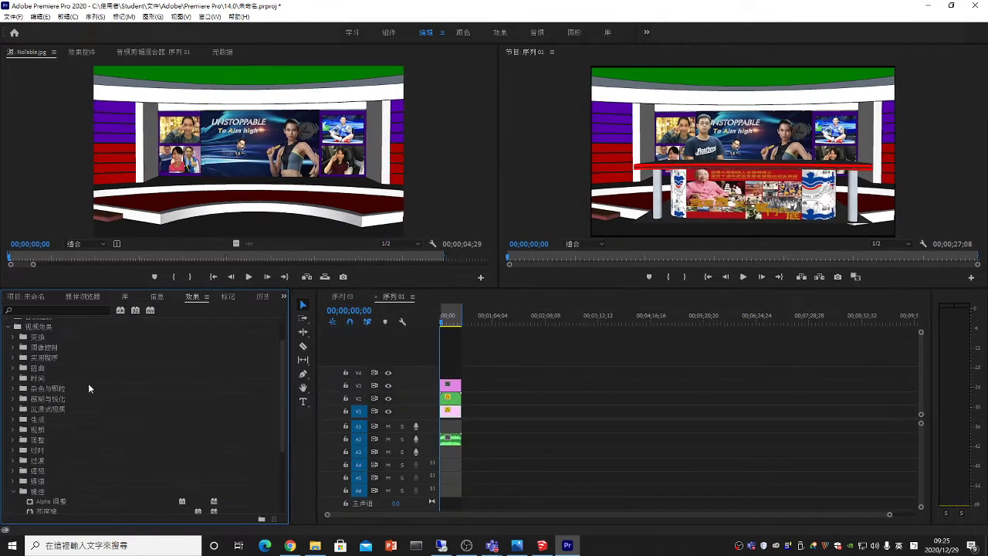
pyautogui.click(9, 339)
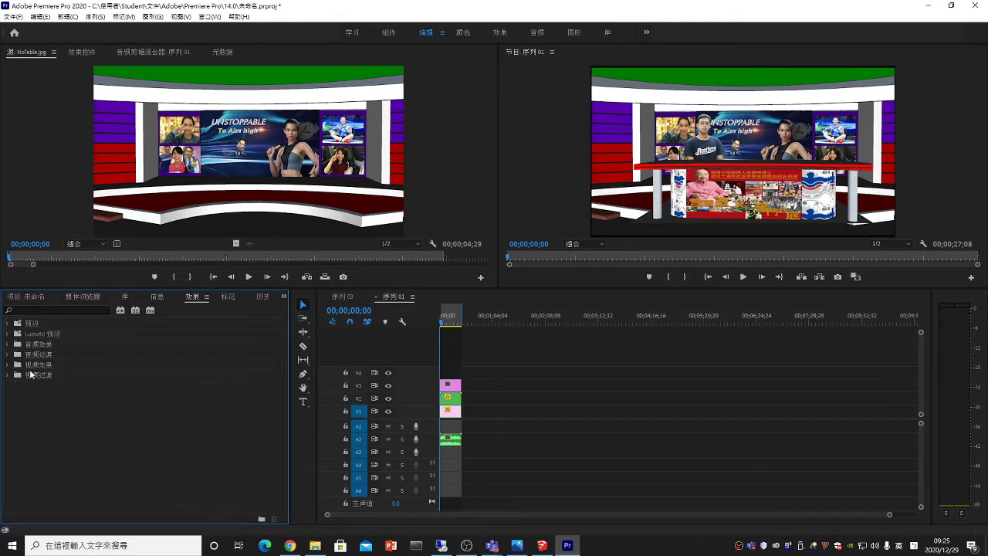
pyautogui.doubleClick(52, 364)
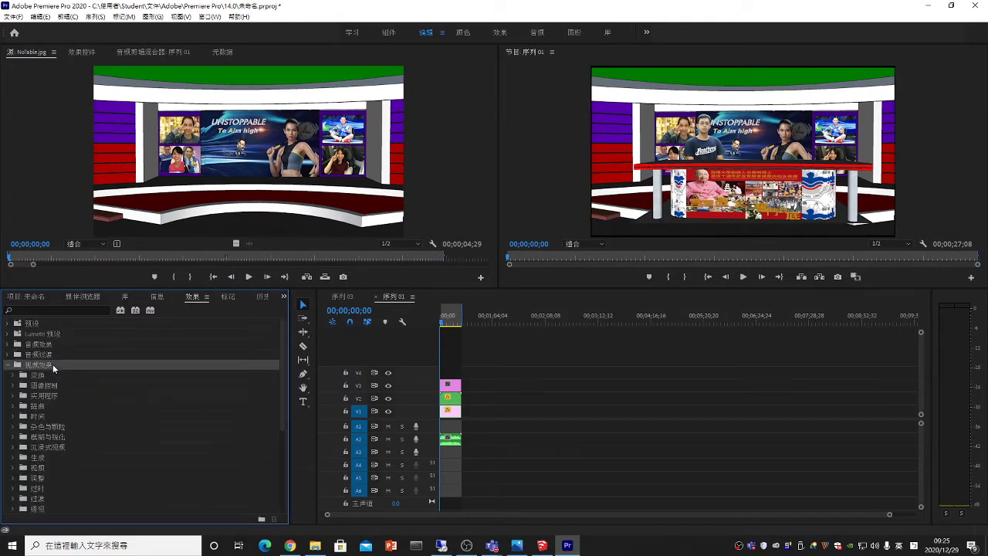
pyautogui.doubleClick(53, 437)
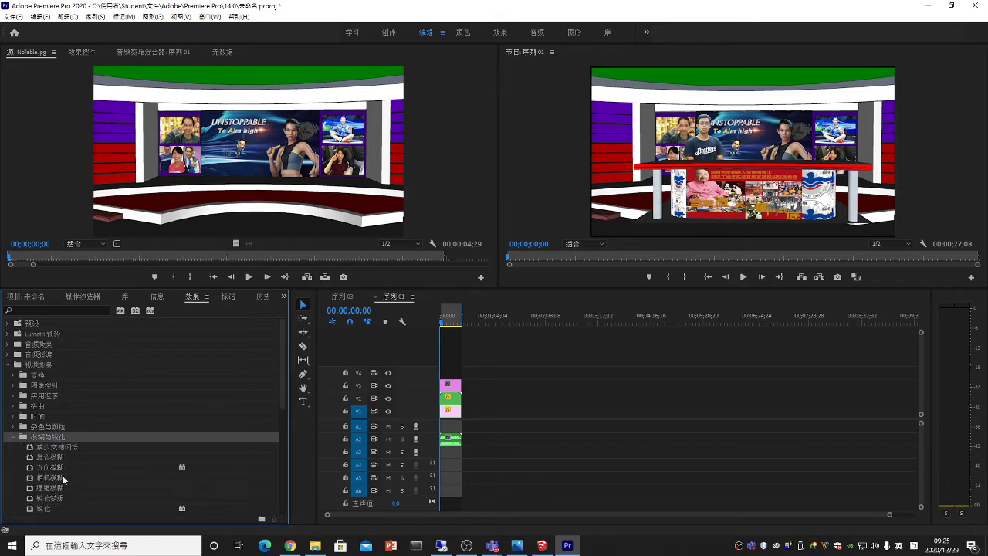
pyautogui.scroll(-2, 61, 475)
pyautogui.click(68, 456)
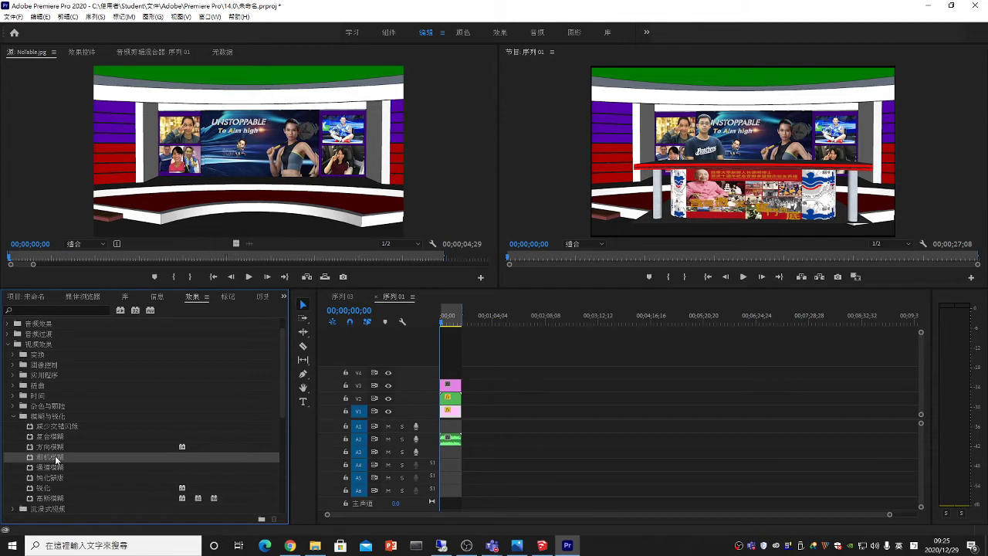
pyautogui.moveTo(55, 456); pyautogui.dragTo(454, 413)
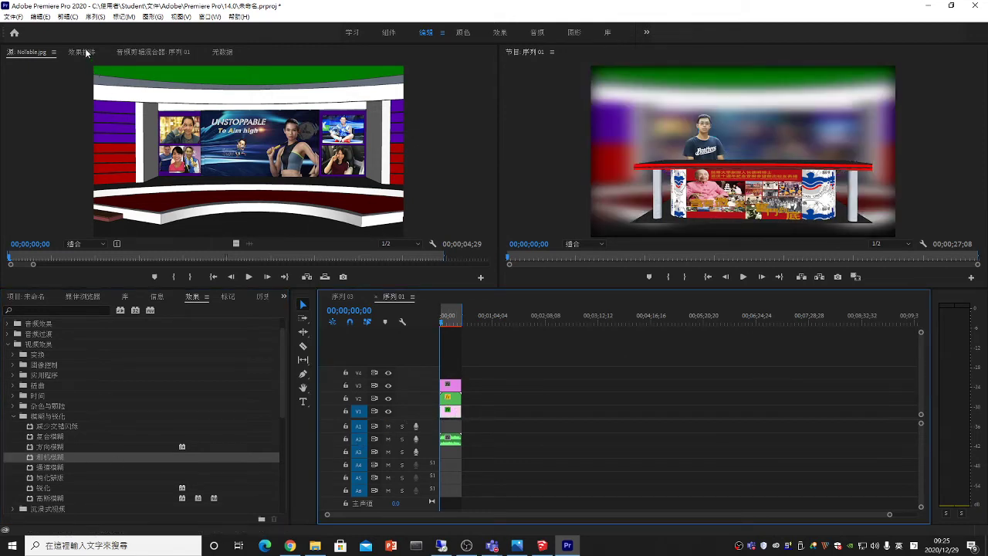
# Lower the Camera Blur percentage to 5 and return to 序列 03
pyautogui.click(87, 52)
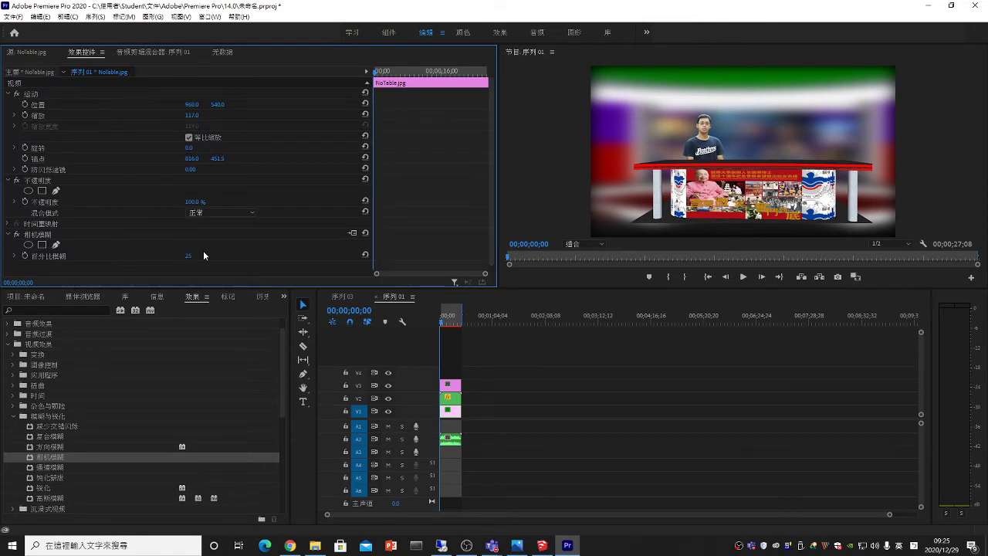
pyautogui.moveTo(191, 258); pyautogui.dragTo(186, 258)
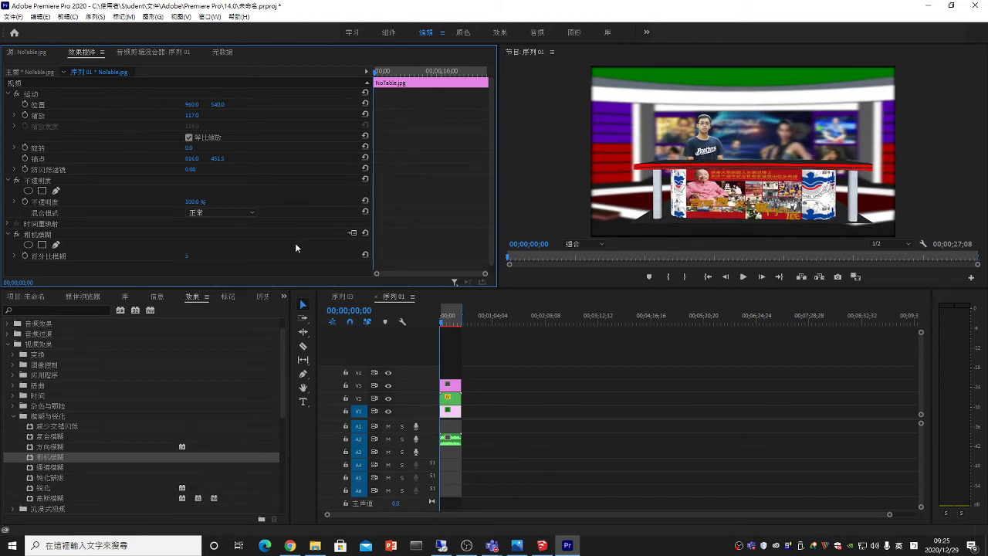
pyautogui.click(348, 297)
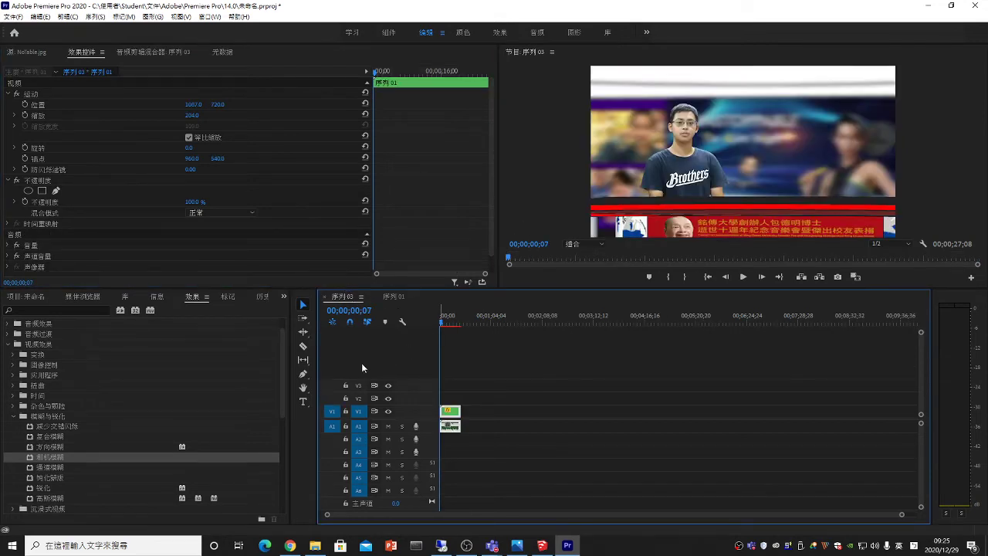
# Scrub through 序列 03 to preview the presenter against the blurred backdrop
pyautogui.scroll(-1, 166, 220)
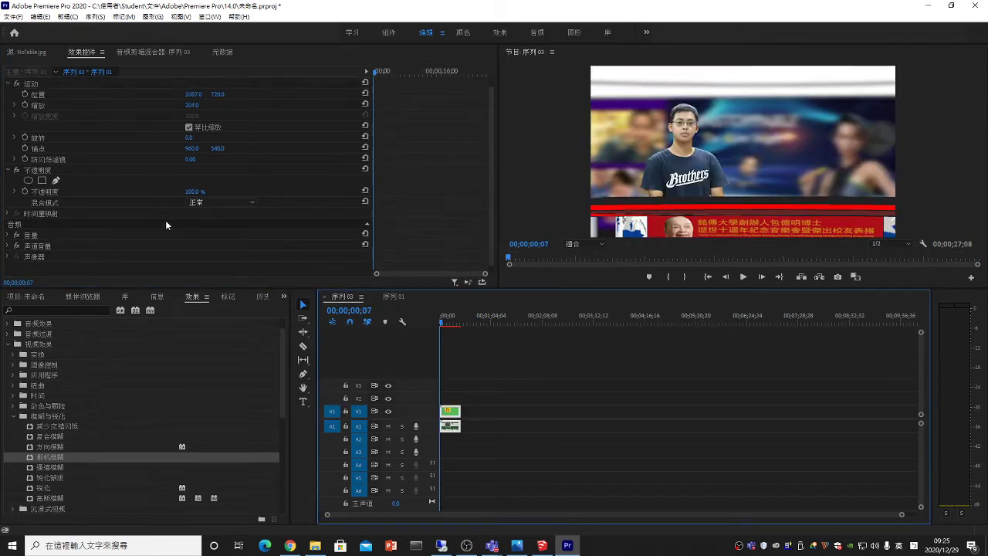
pyautogui.scroll(1, 163, 220)
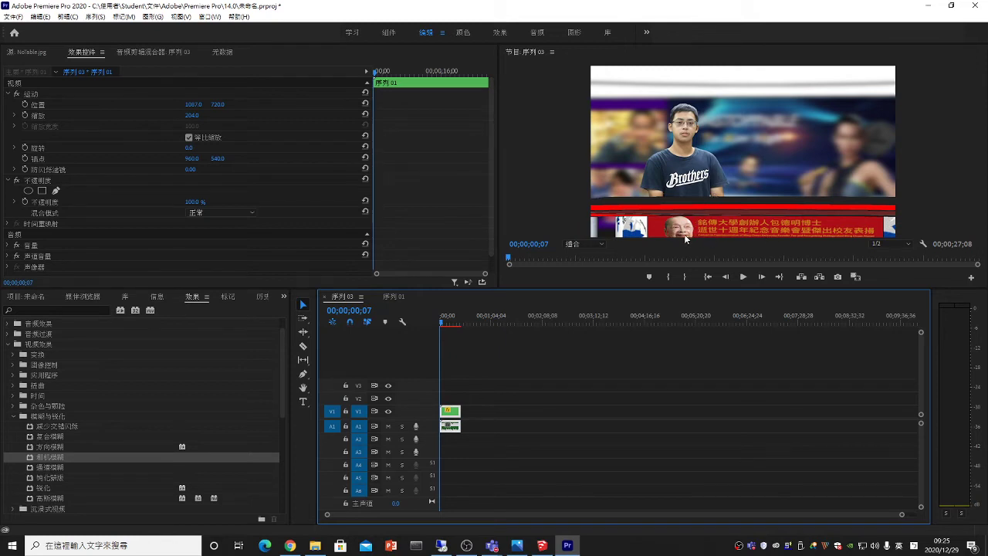
pyautogui.click(13, 417)
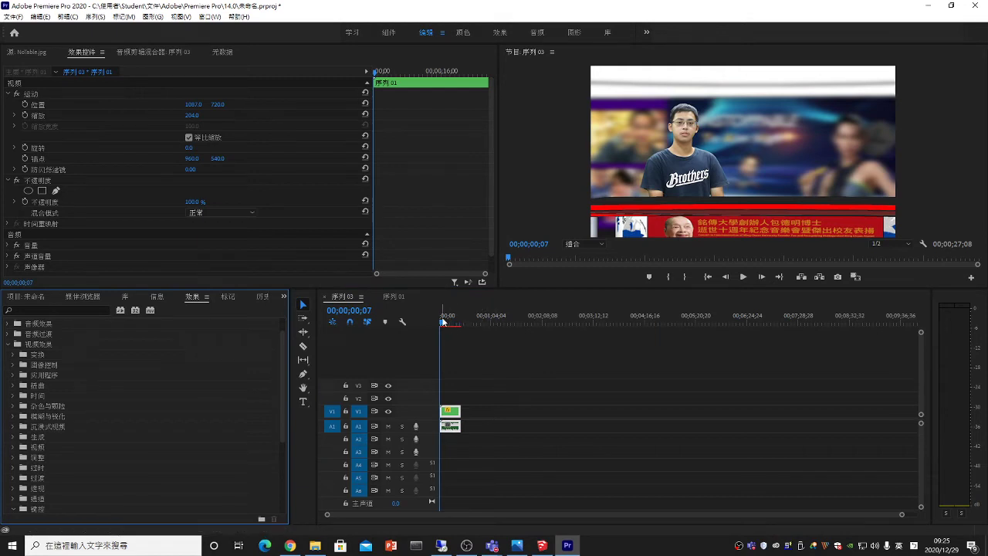
pyautogui.moveTo(447, 322); pyautogui.dragTo(442, 323)
# Mark a roughly 28-second excerpt of the 11_08 baseball clip and place it on V2 of 序列 03
pyautogui.click(34, 299)
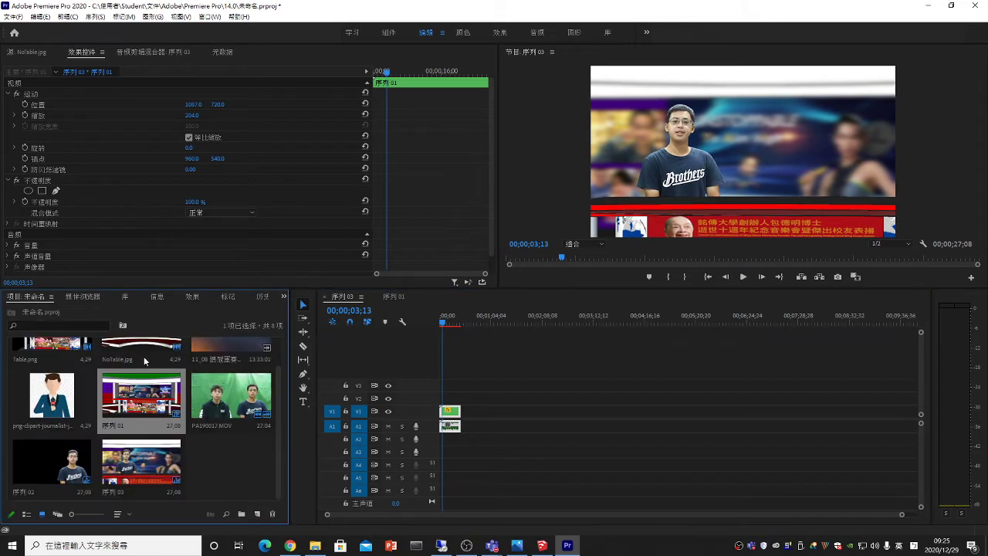
pyautogui.scroll(1, 184, 421)
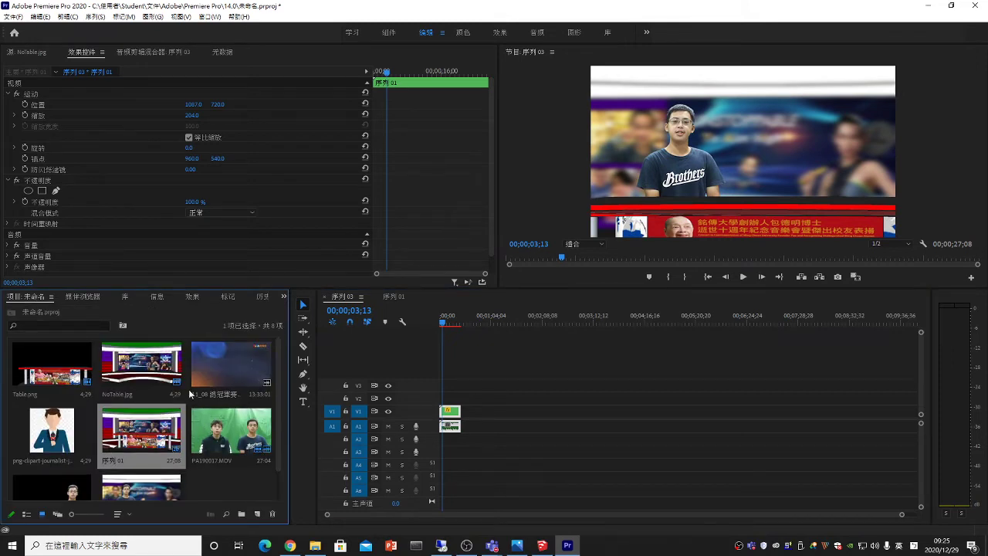
pyautogui.click(210, 387)
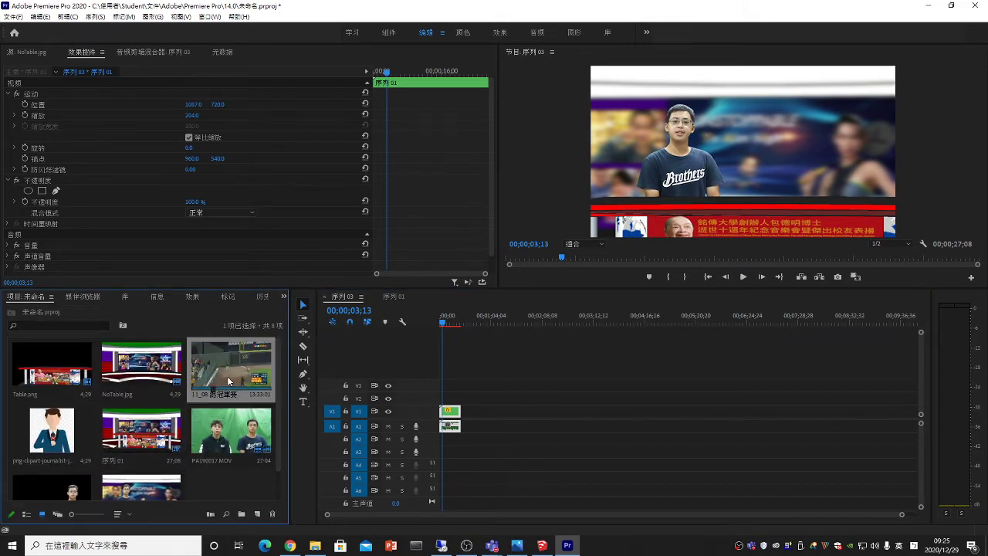
pyautogui.doubleClick(228, 380)
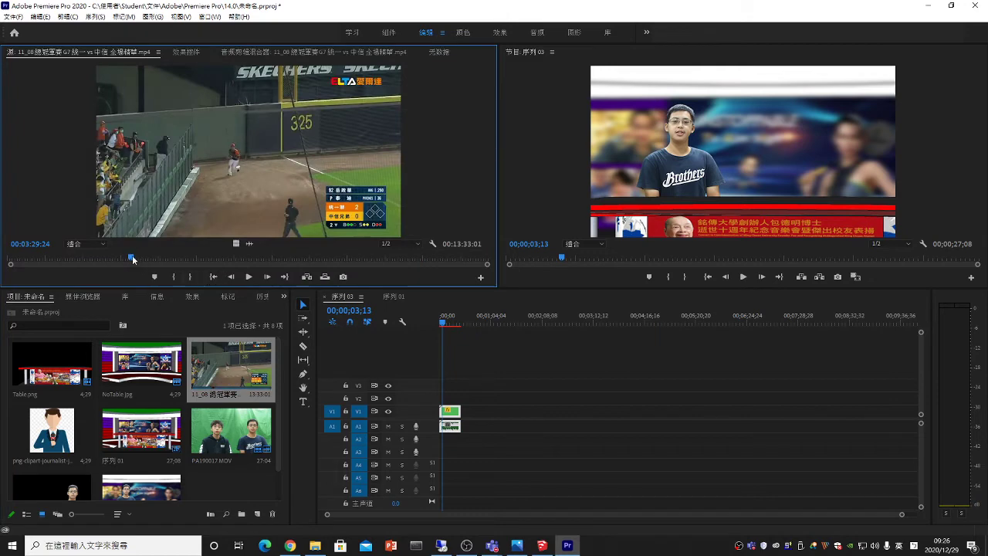
pyautogui.moveTo(133, 259); pyautogui.dragTo(252, 261)
pyautogui.click(176, 276)
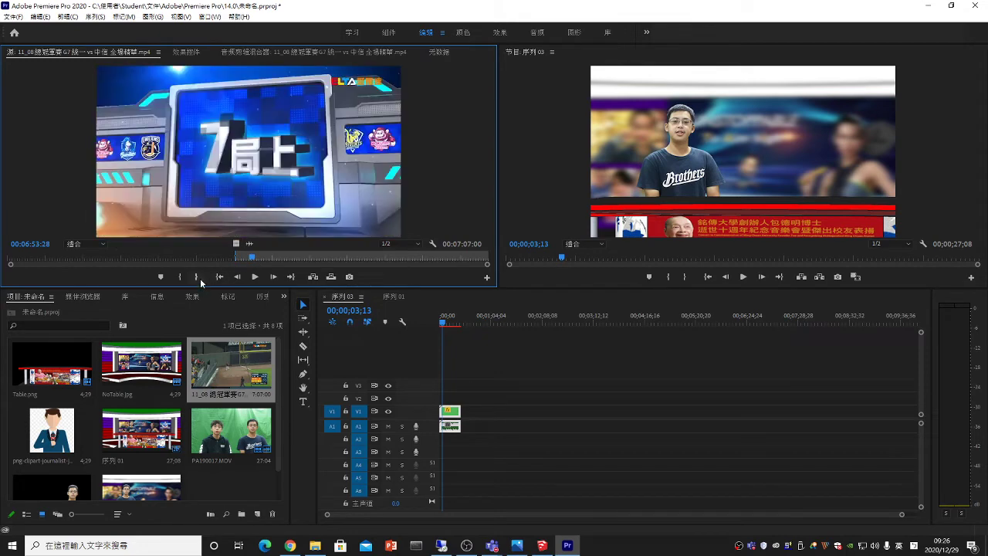
pyautogui.click(196, 276)
pyautogui.moveTo(230, 369); pyautogui.dragTo(449, 398)
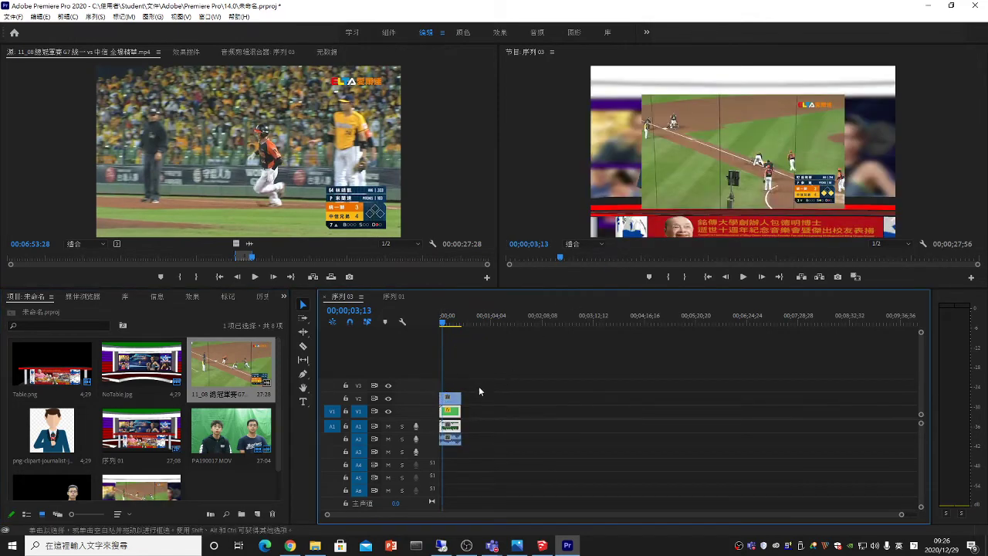
# Unlink the baseball clip's audio and shrink its video into a small inset
pyautogui.rightClick(451, 411)
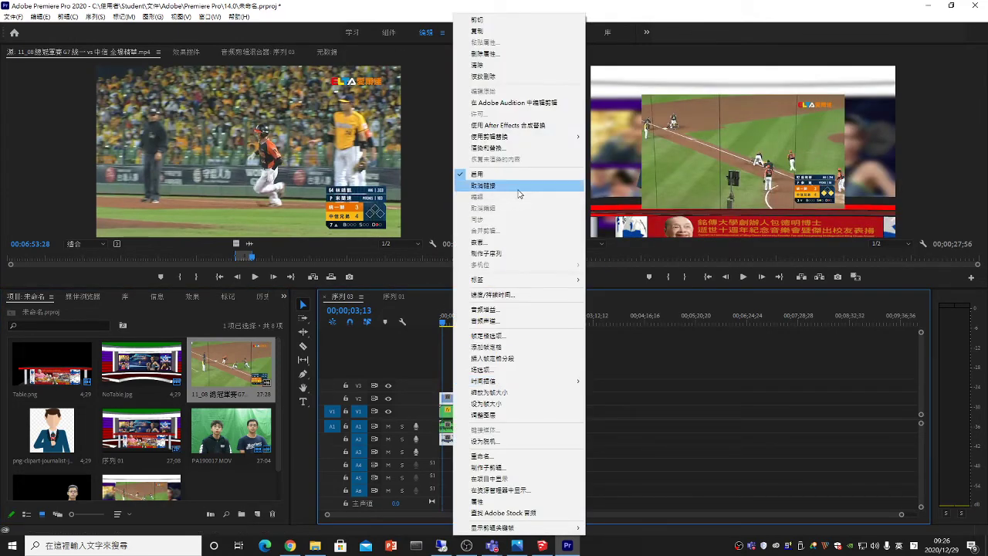
pyautogui.click(519, 193)
pyautogui.click(456, 440)
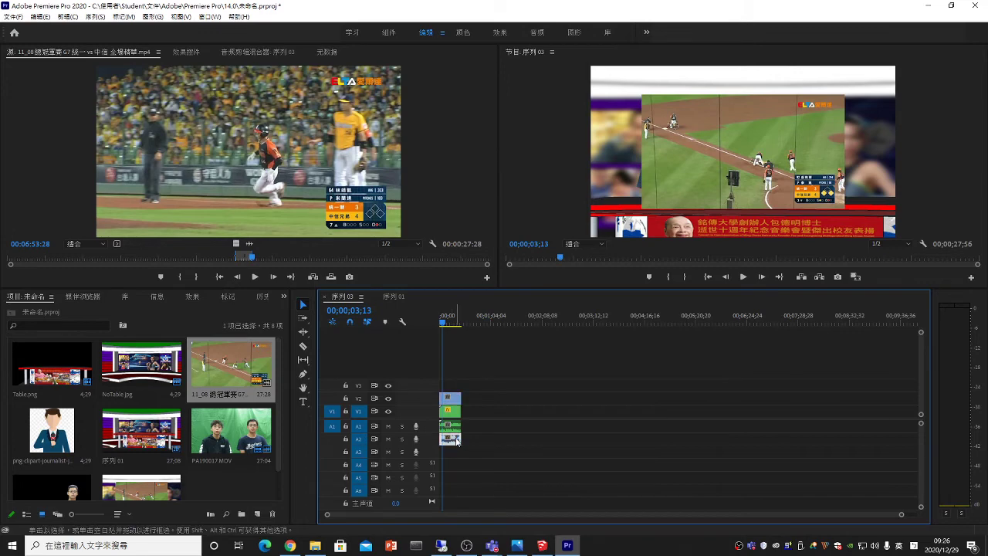
pyautogui.click(664, 201)
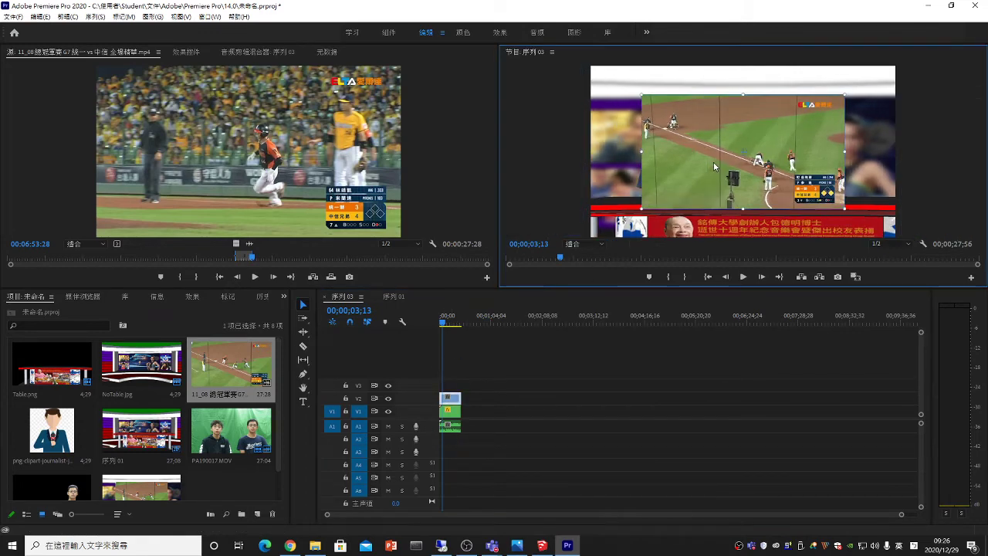
pyautogui.moveTo(642, 208); pyautogui.dragTo(755, 159)
pyautogui.moveTo(862, 167); pyautogui.dragTo(854, 160)
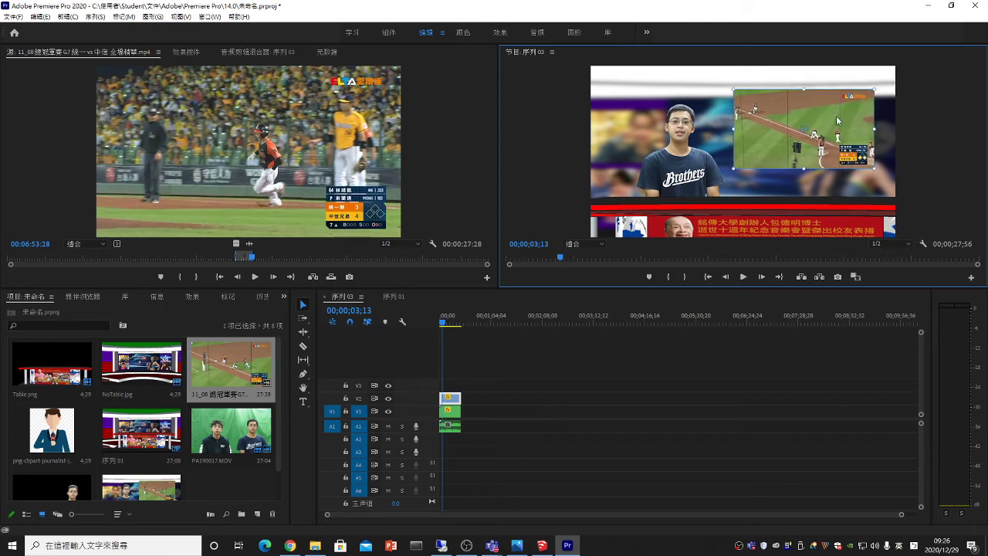
pyautogui.click(236, 485)
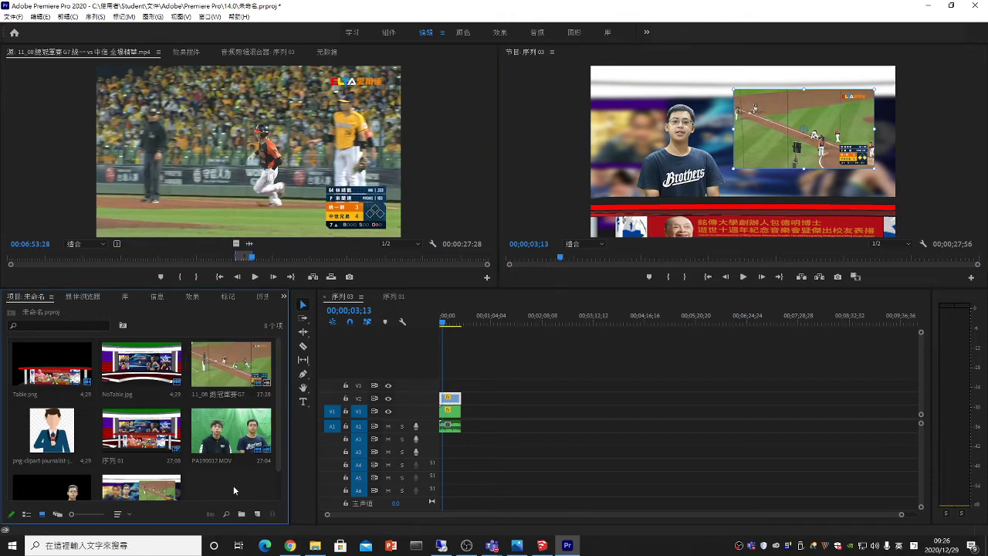
# Return the 序列 03 playhead to 00;00;00;00 and bring SketchUp to the front
pyautogui.moveTo(488, 8); pyautogui.dragTo(432, 23)
pyautogui.doubleClick(433, 22)
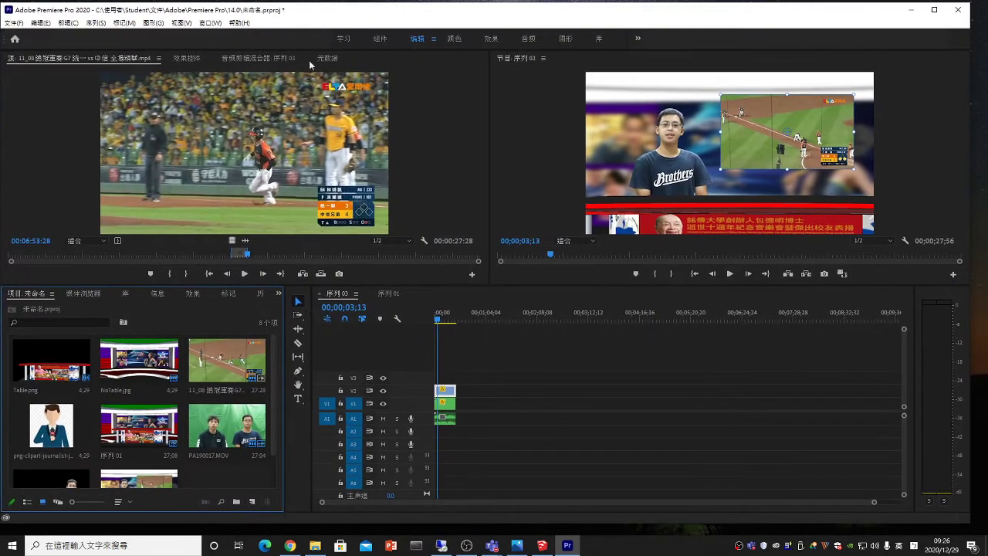
pyautogui.click(435, 319)
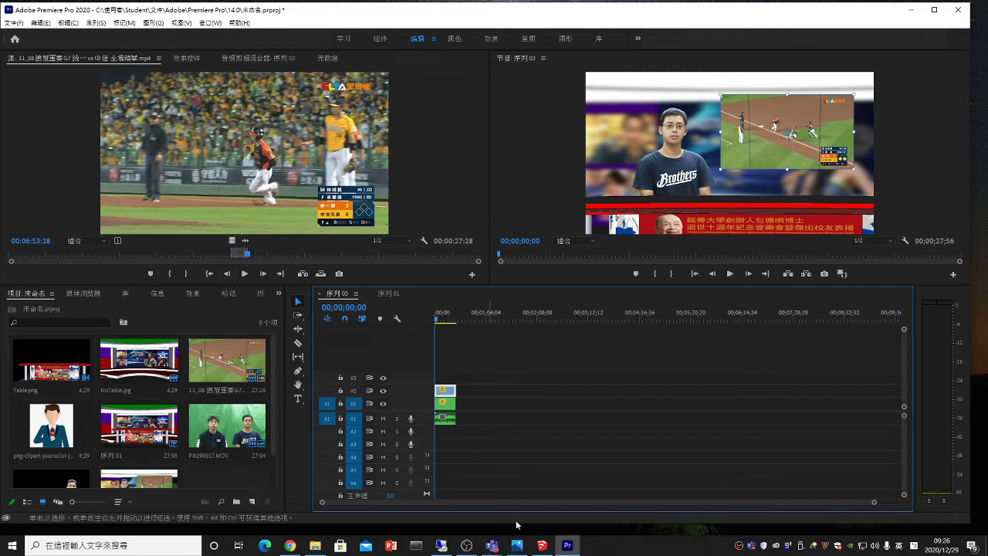
pyautogui.click(542, 545)
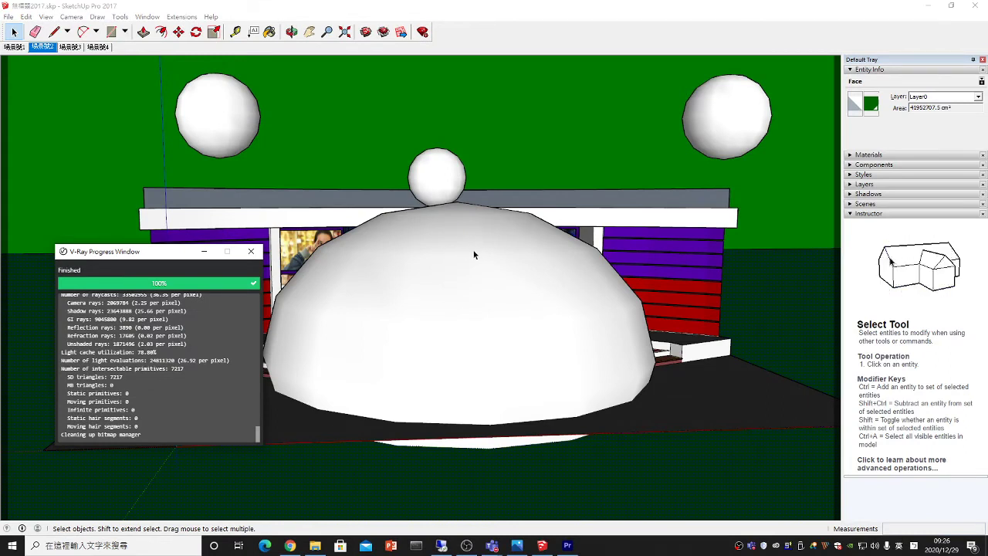
# Minimize the SketchUp window to bring the Premiere Pro project back
pyautogui.click(928, 8)
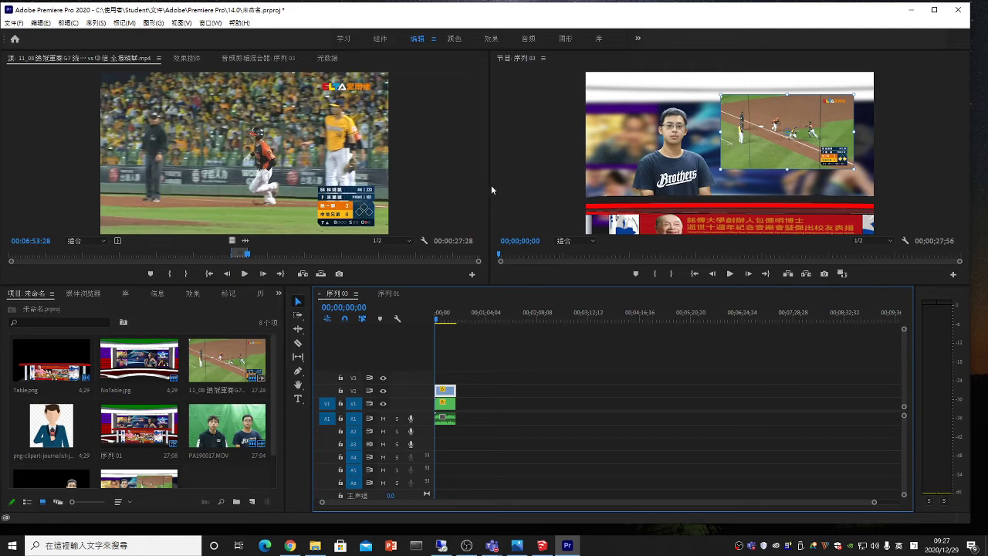
# In a new YouTube tab, search for the tutorial author's channel and open it
pyautogui.click(290, 545)
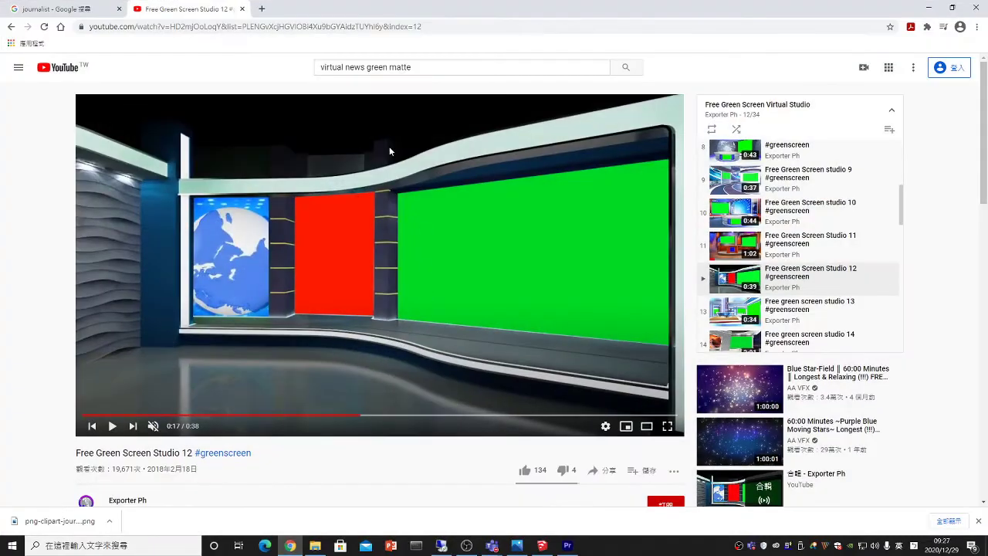
pyautogui.middleClick(63, 68)
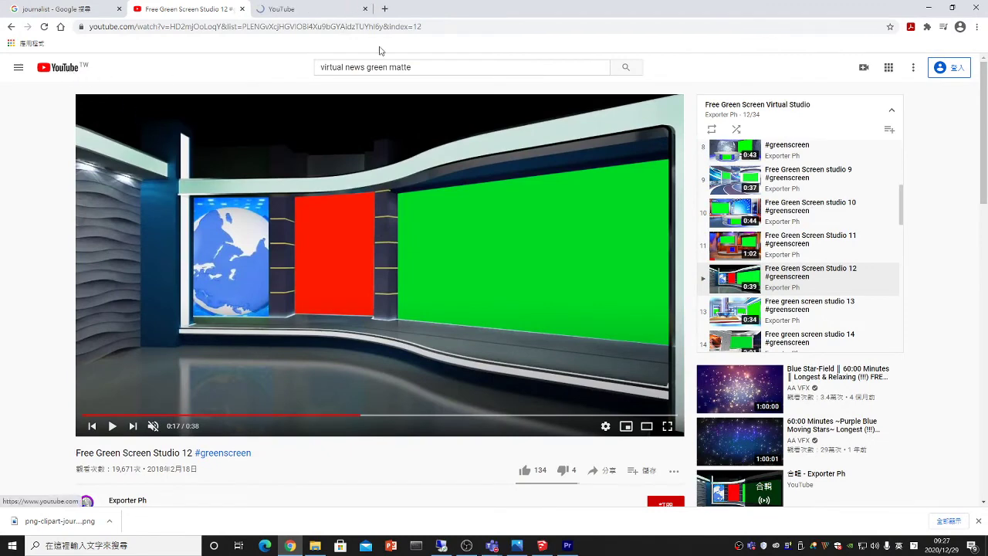
pyautogui.click(329, 13)
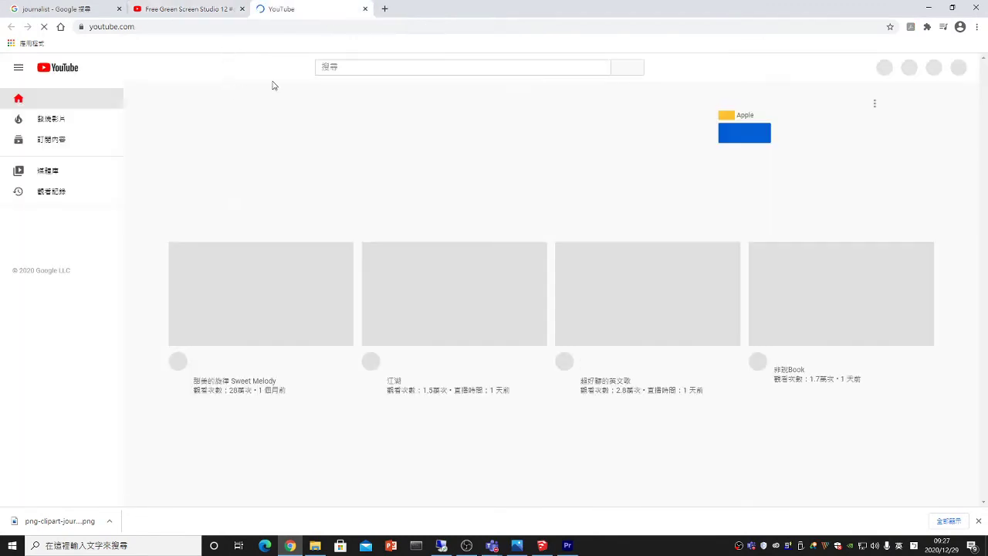
pyautogui.click(353, 67)
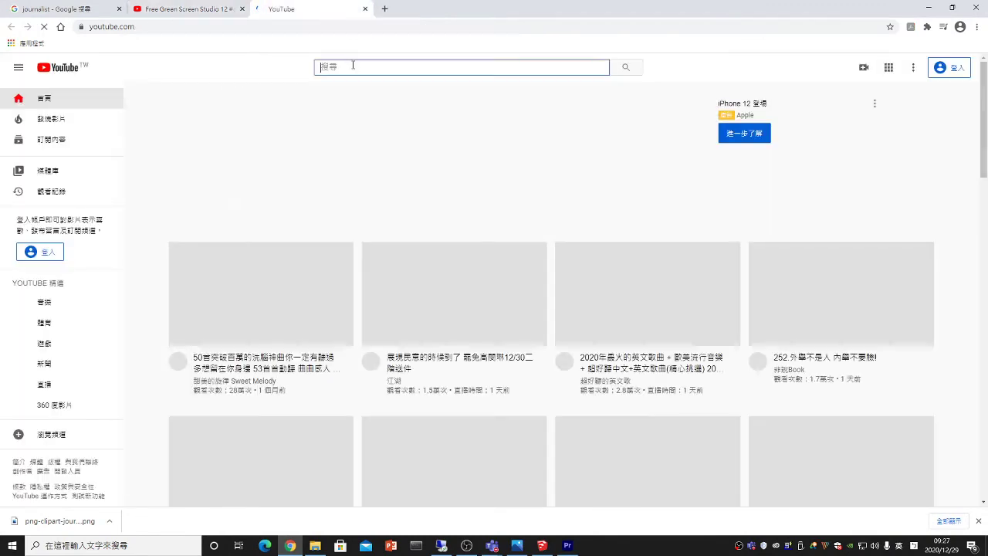
pyautogui.write('Y')
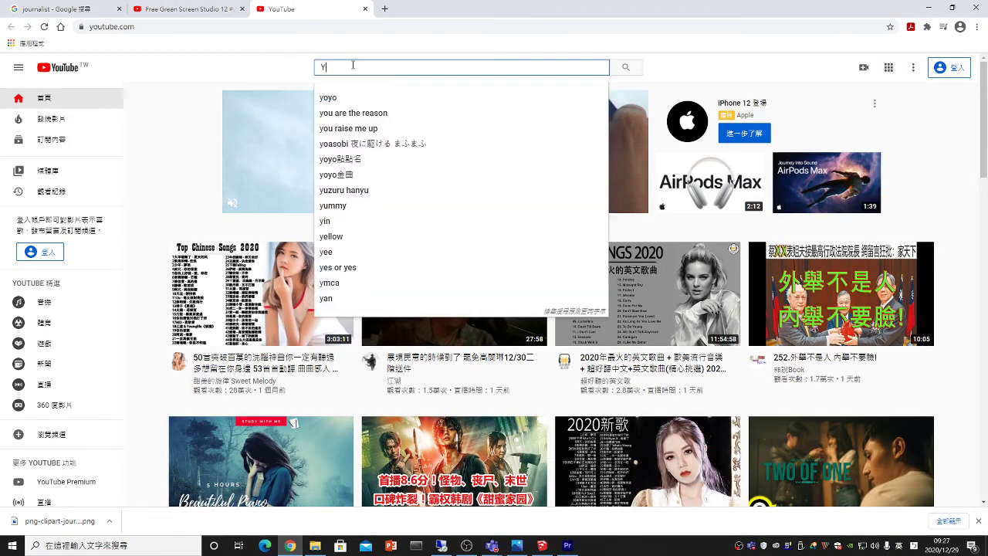
pyautogui.write('uChieh Wu')
pyautogui.press('Return')
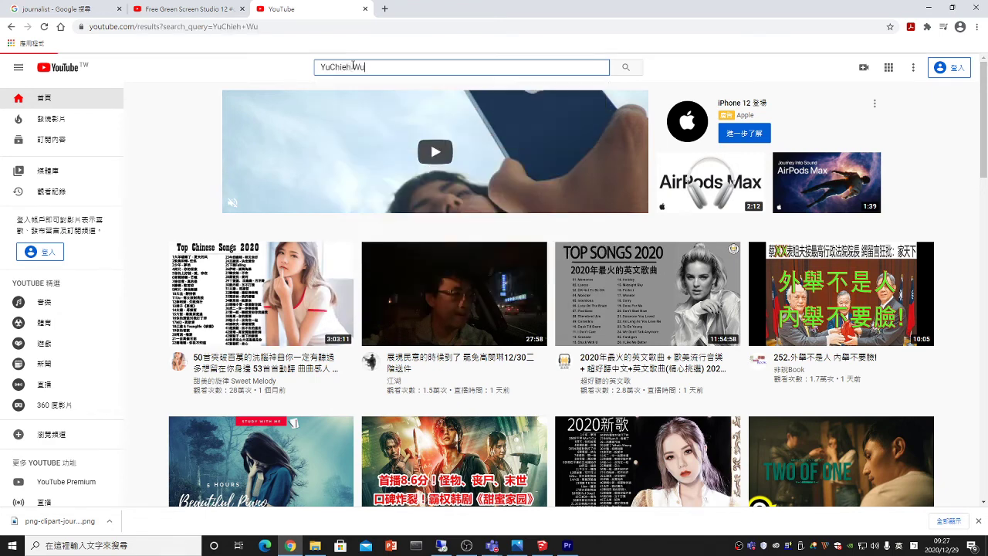
pyautogui.click(502, 170)
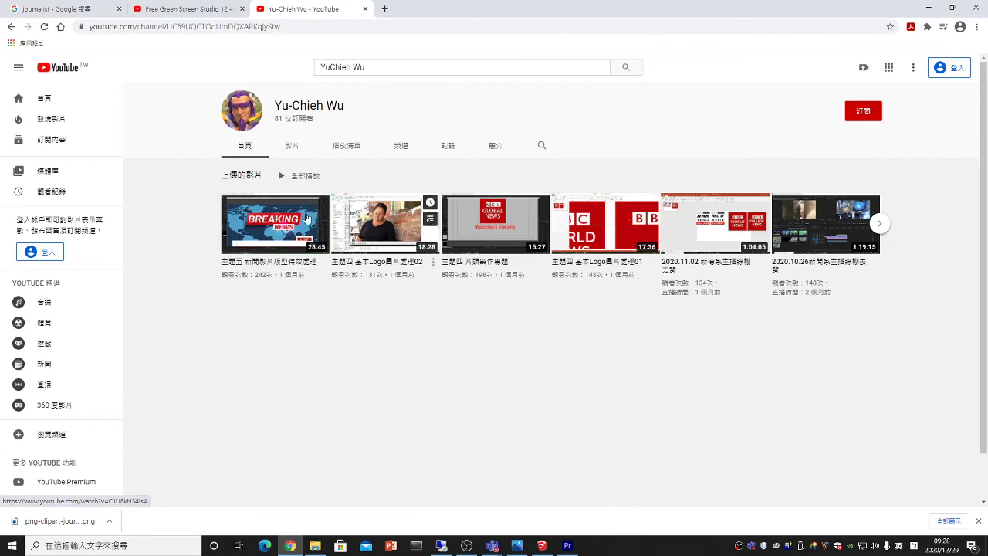
# Queue the Breaking News template tutorial and open its full watch page
pyautogui.moveTo(786, 245)
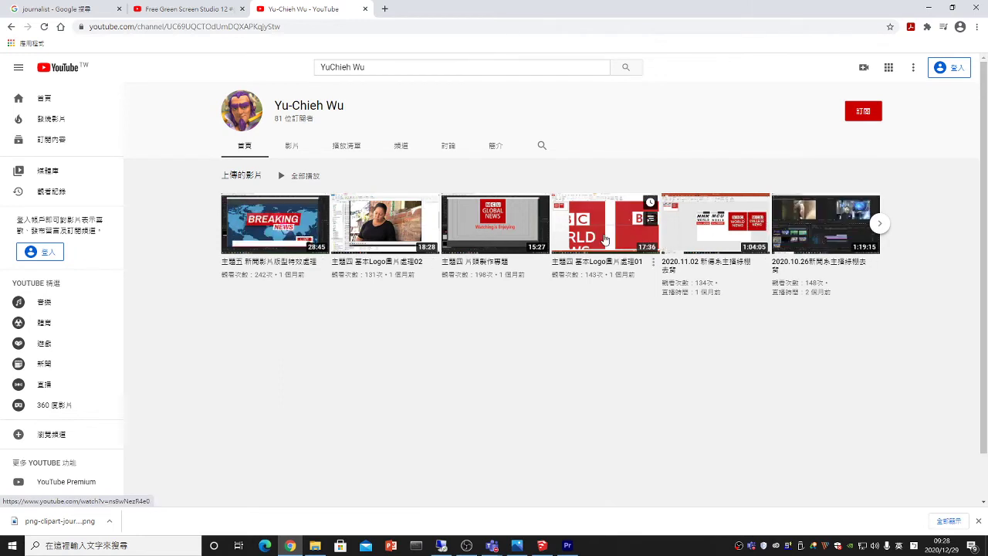
pyautogui.moveTo(476, 233)
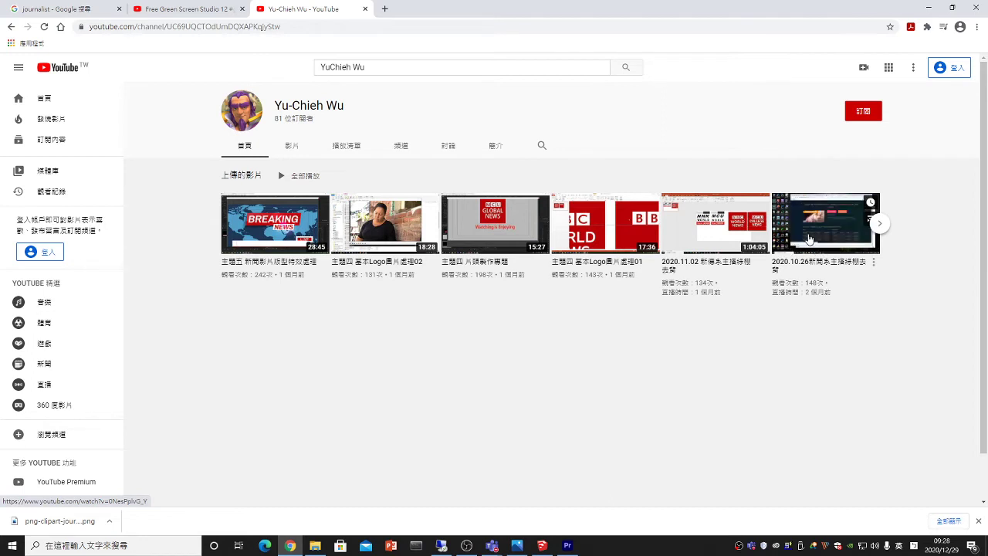
pyautogui.moveTo(639, 232)
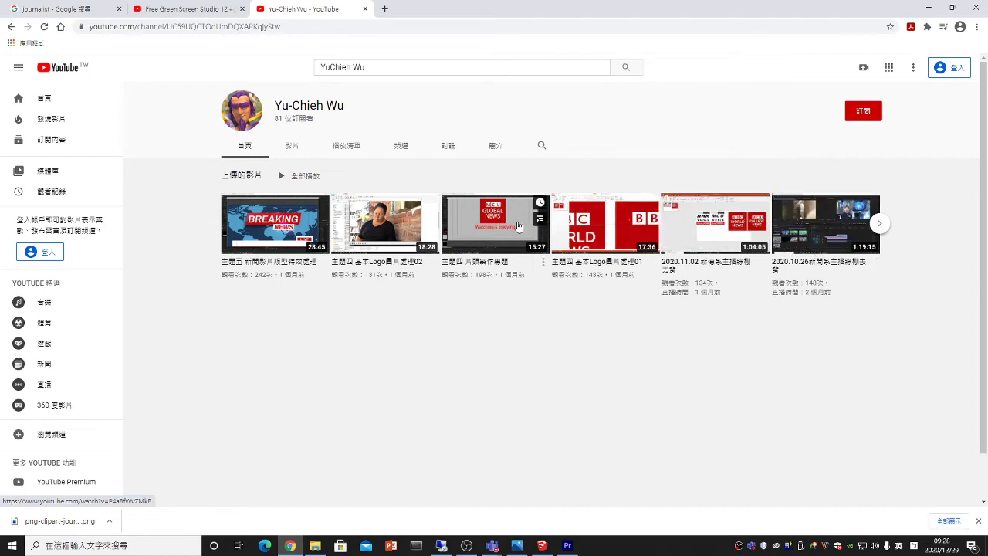
pyautogui.click(319, 218)
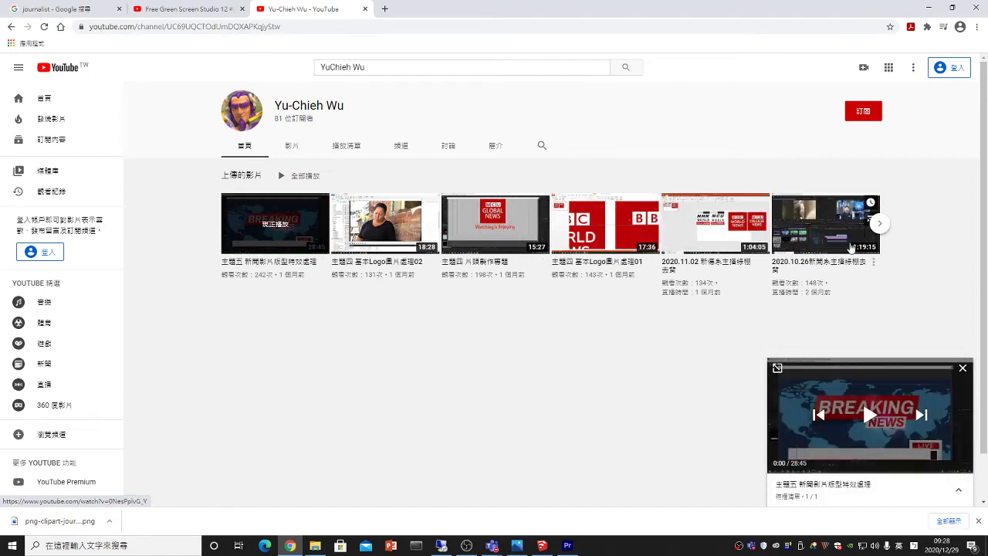
pyautogui.click(878, 414)
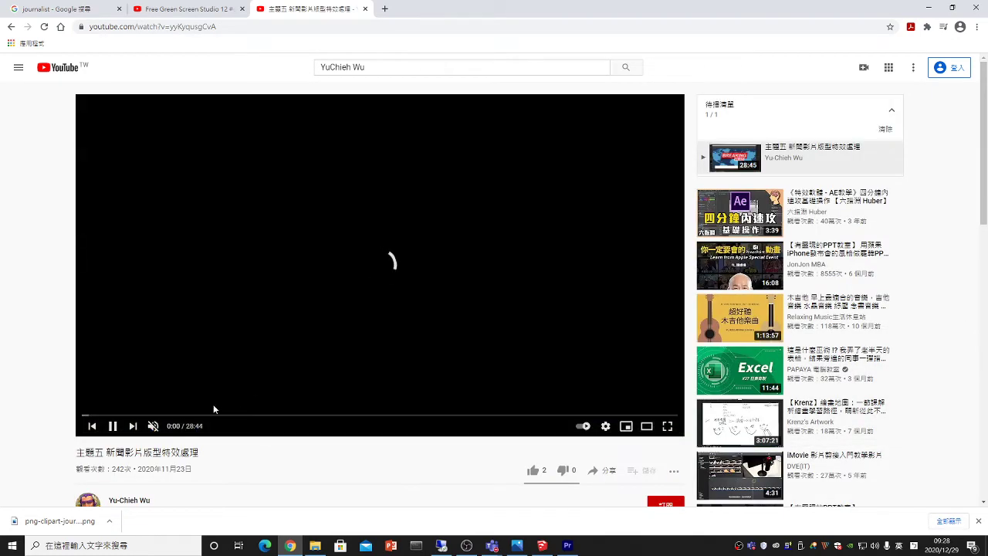
# Skim the tutorial at 5:37, 10:23, 19:00 and 22:13, pause near 28:03, then minimize Chrome
pyautogui.click(199, 415)
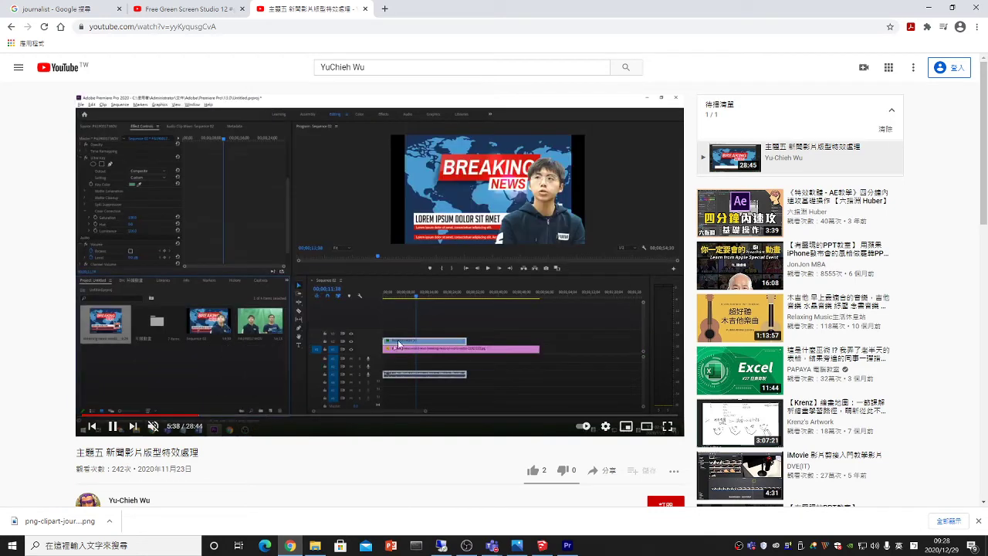
pyautogui.click(298, 415)
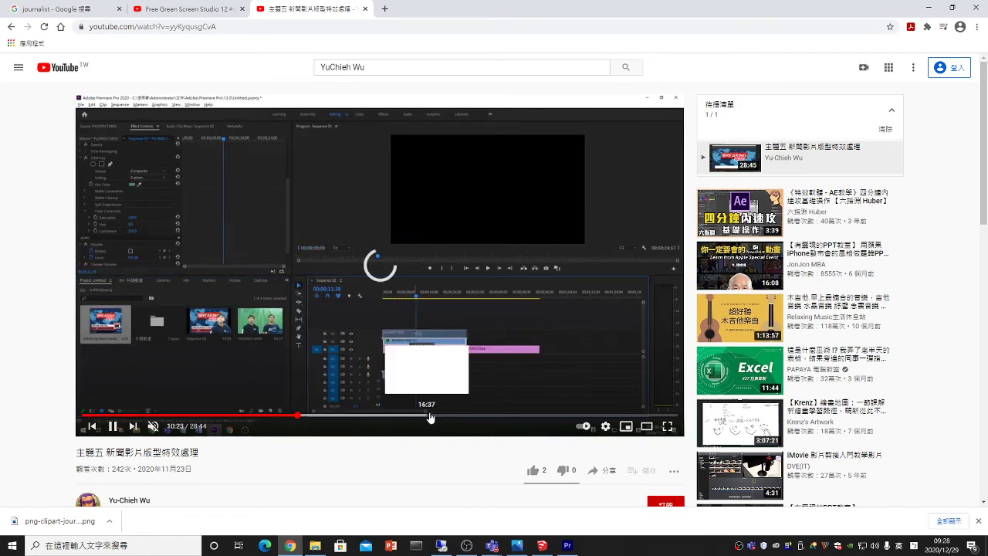
pyautogui.click(475, 415)
pyautogui.click(546, 415)
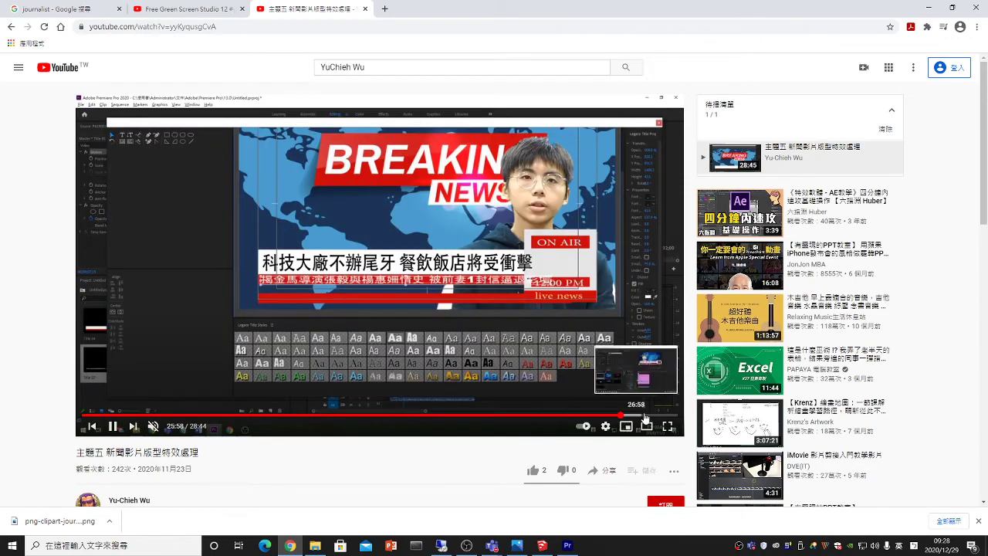
pyautogui.click(622, 416)
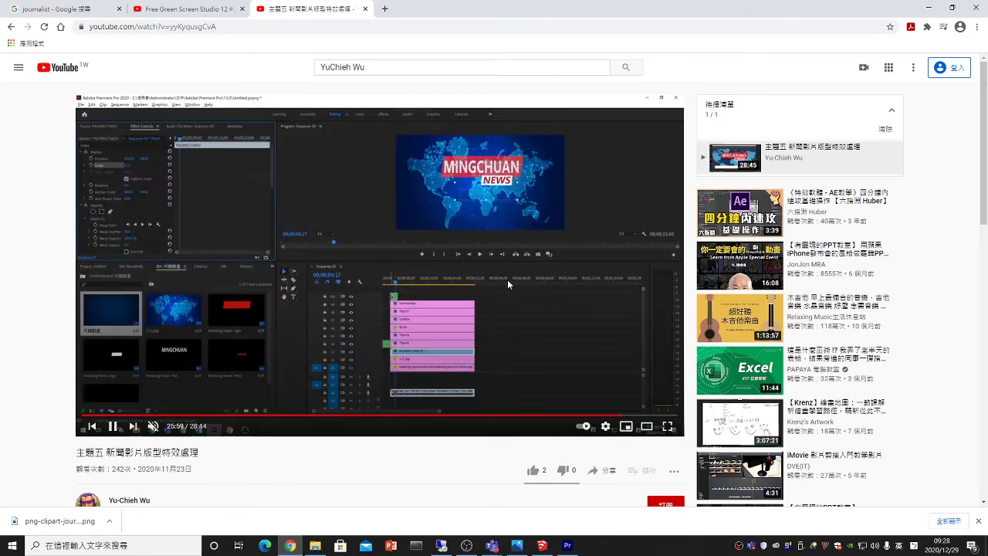
pyautogui.click(665, 415)
pyautogui.click(380, 269)
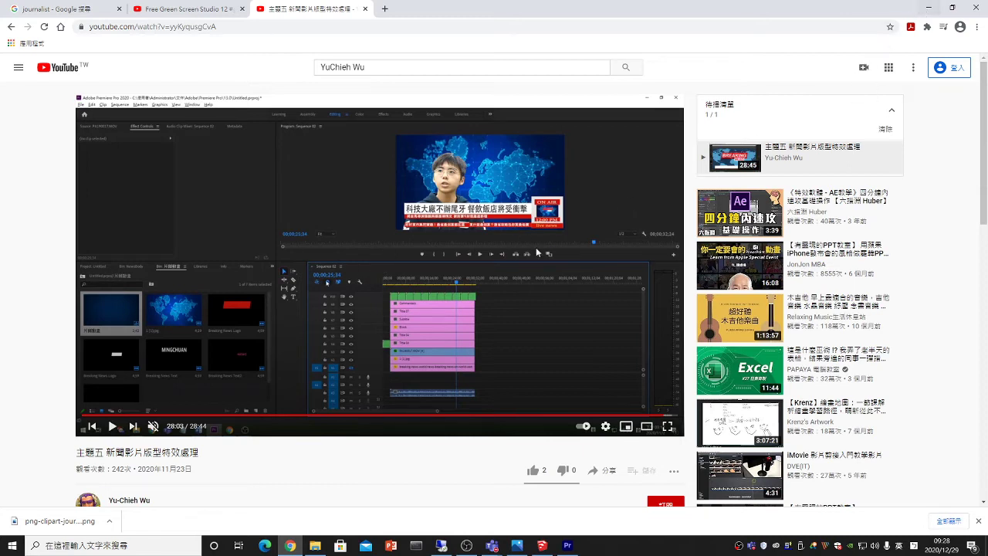
pyautogui.click(929, 11)
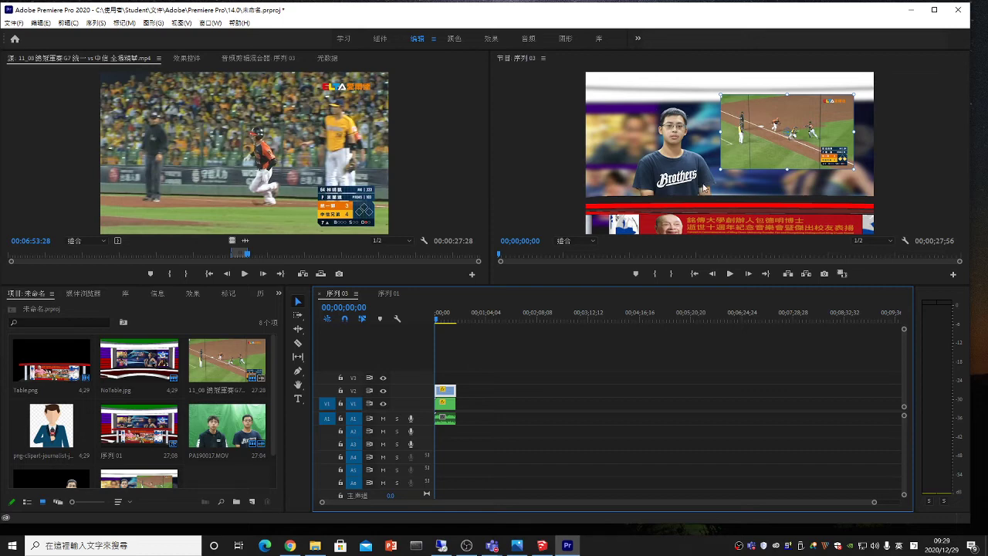
pyautogui.click(544, 545)
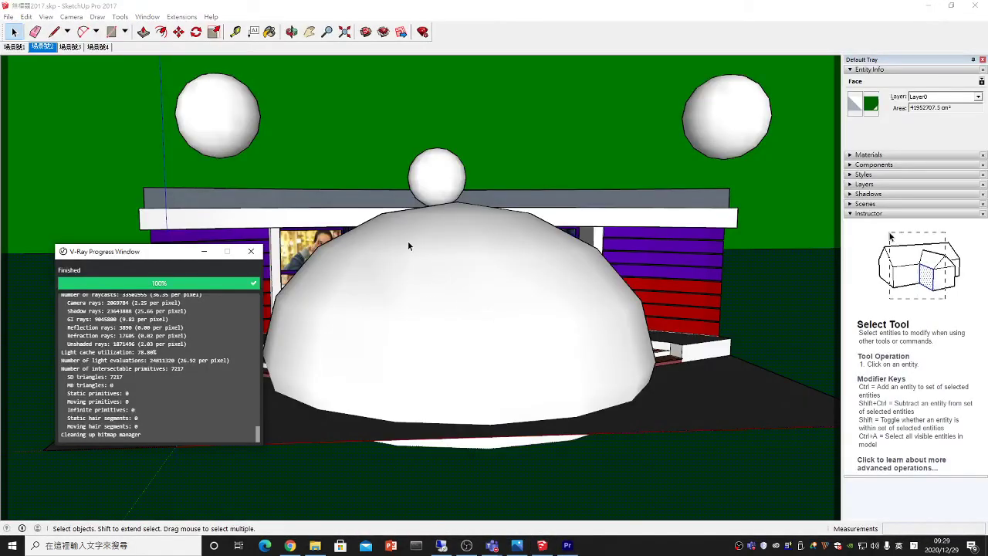
pyautogui.click(568, 546)
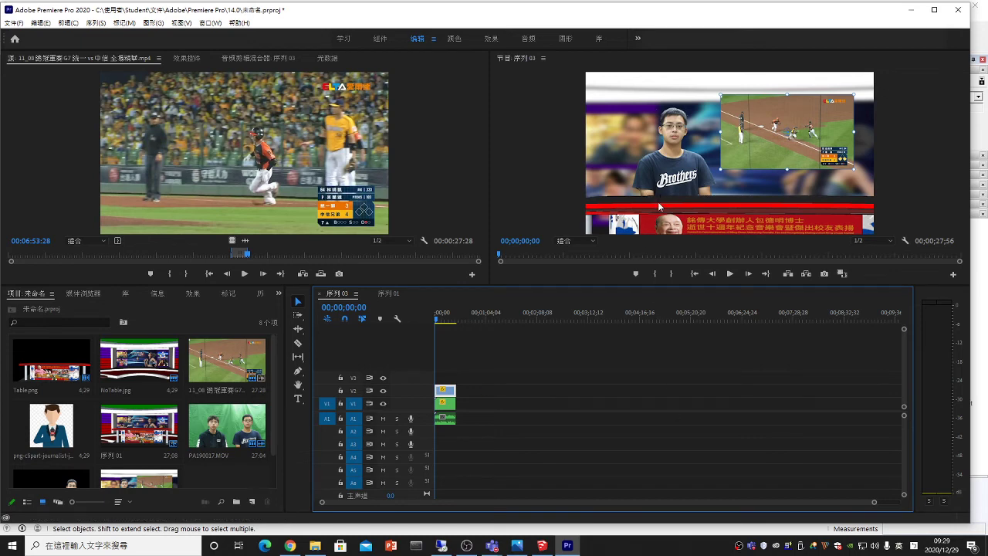
pyautogui.click(542, 545)
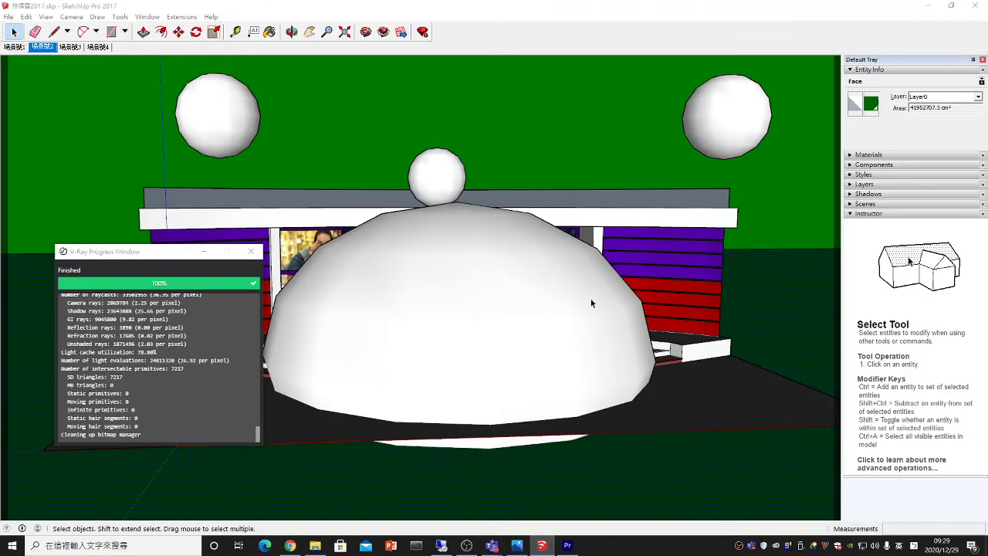
pyautogui.hotkey('alt', 'Tab')
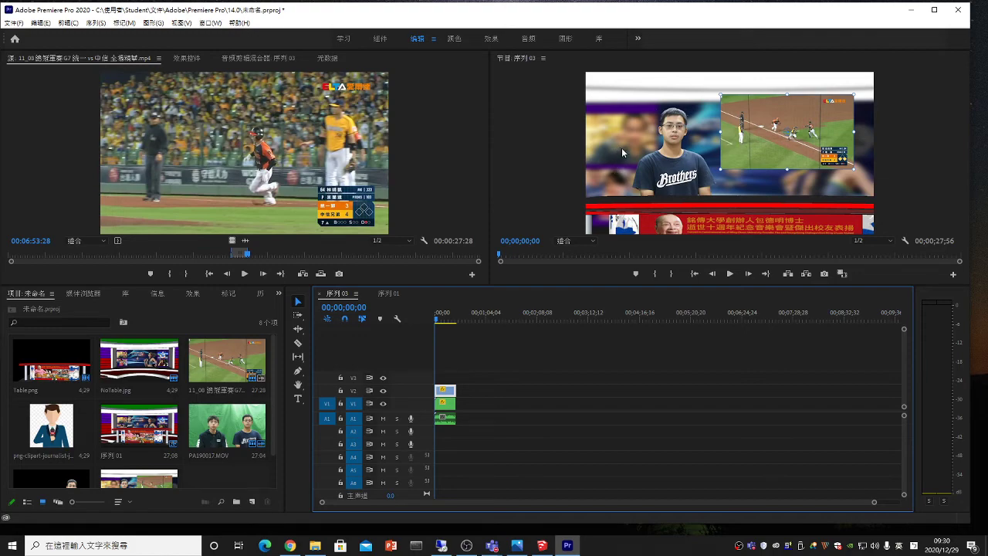
# In SketchUp, hide the large white dome to reveal the news studio stage, then return to Premiere
pyautogui.click(542, 545)
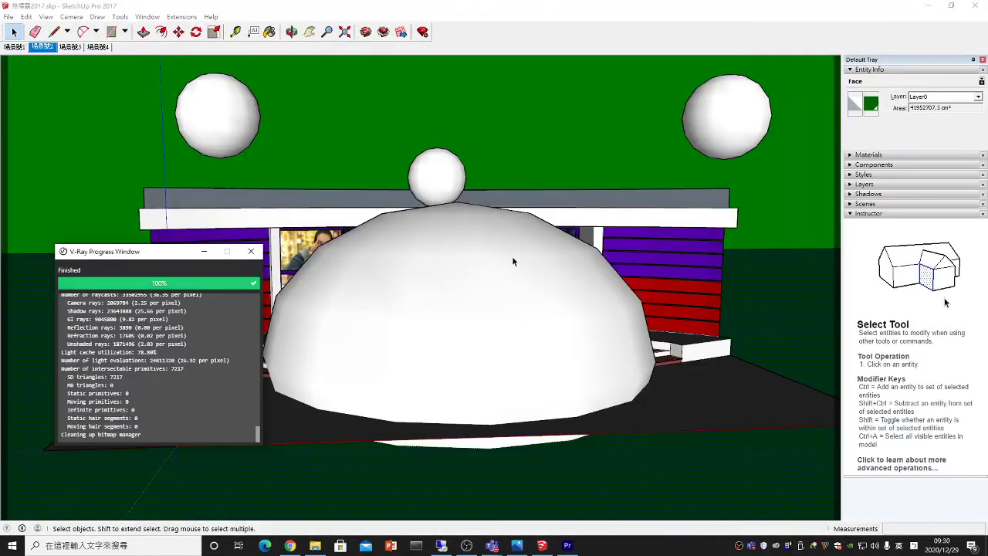
pyautogui.moveTo(568, 271); pyautogui.dragTo(319, 311, button='middle')
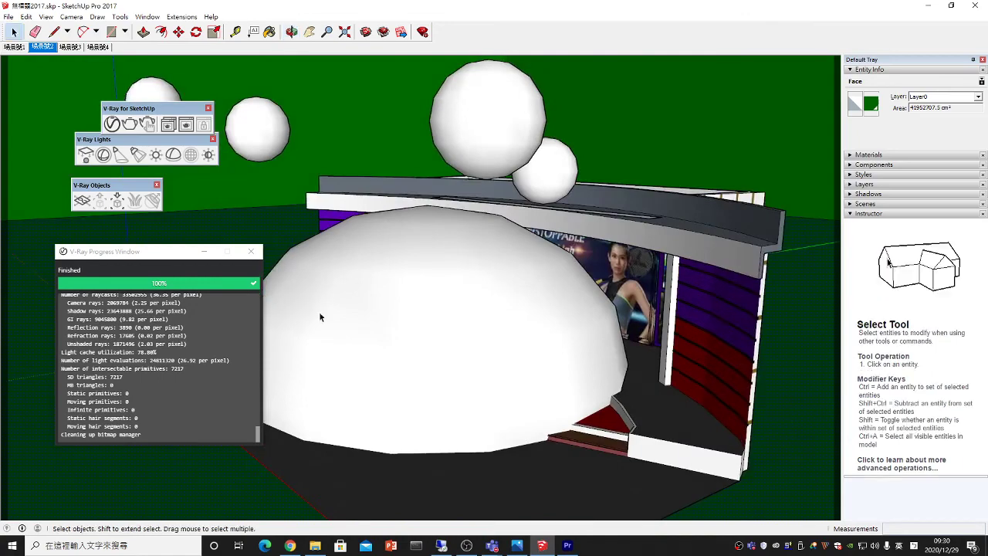
pyautogui.click(320, 317)
pyautogui.press('Delete')
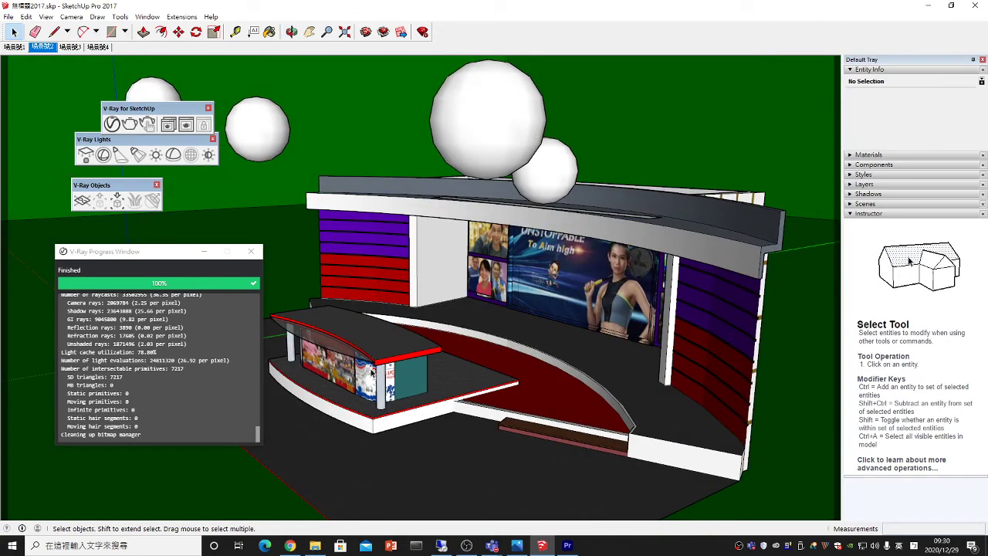
pyautogui.click(456, 371)
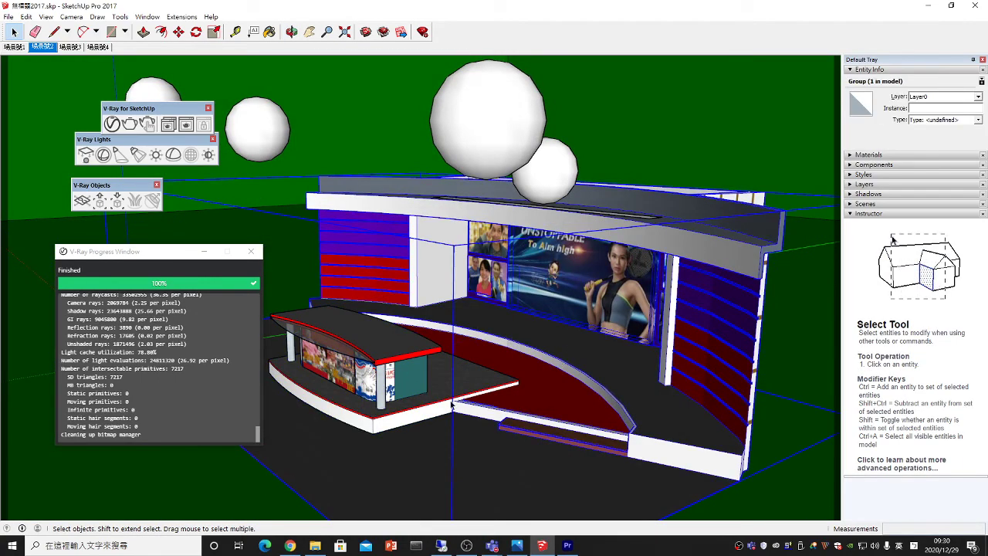
pyautogui.moveTo(452, 406); pyautogui.dragTo(340, 390, button='middle')
pyautogui.hotkey('alt', 'Tab')
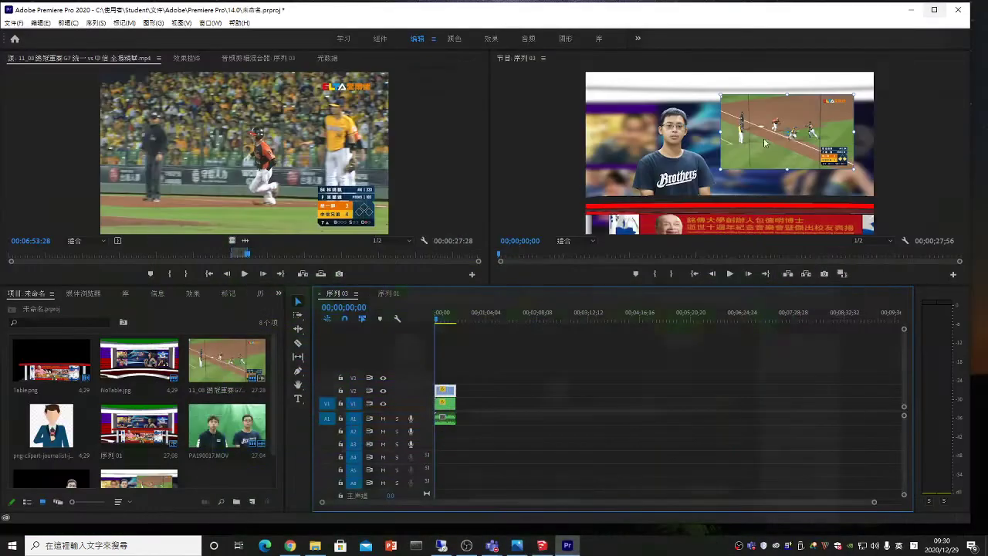
pyautogui.click(387, 294)
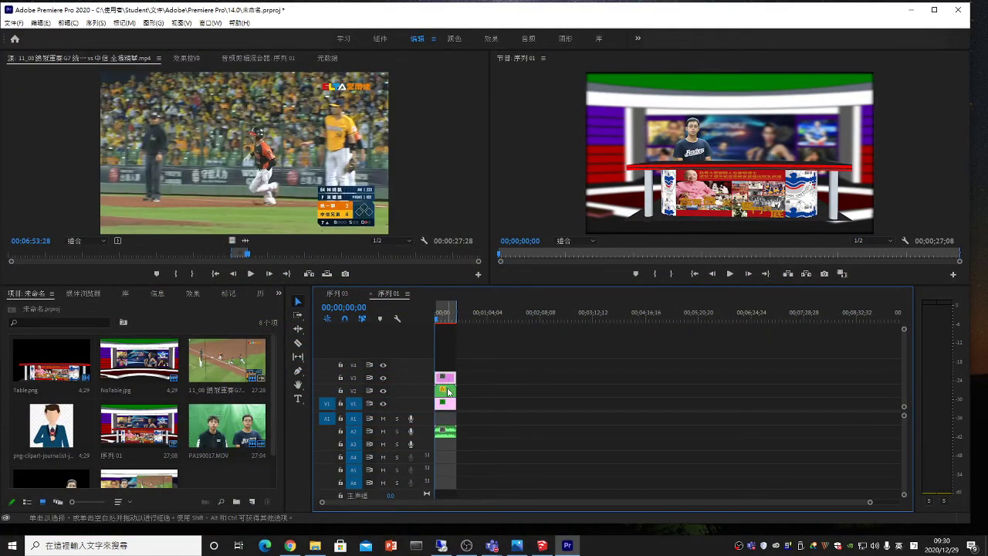
pyautogui.click(383, 377)
pyautogui.click(383, 378)
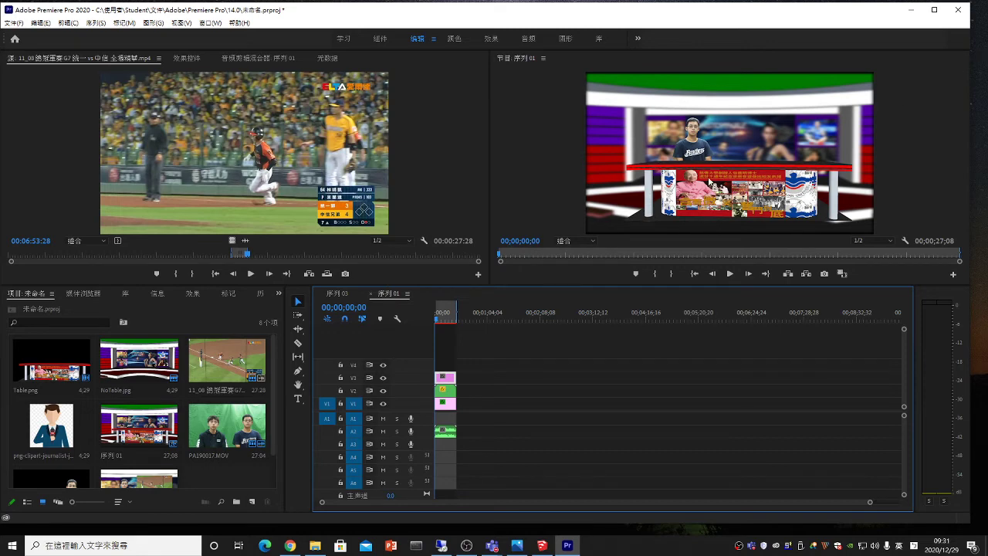
pyautogui.click(723, 193)
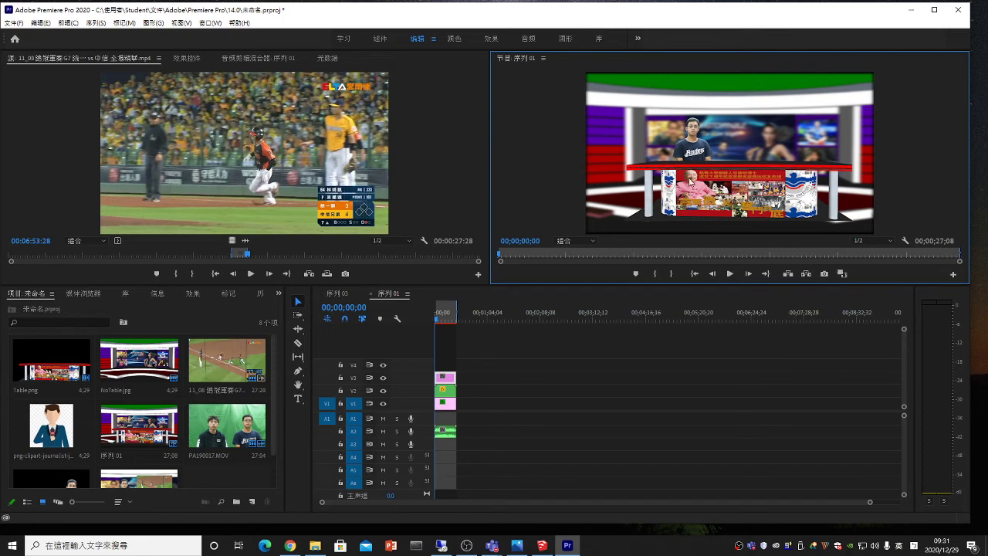
pyautogui.click(543, 545)
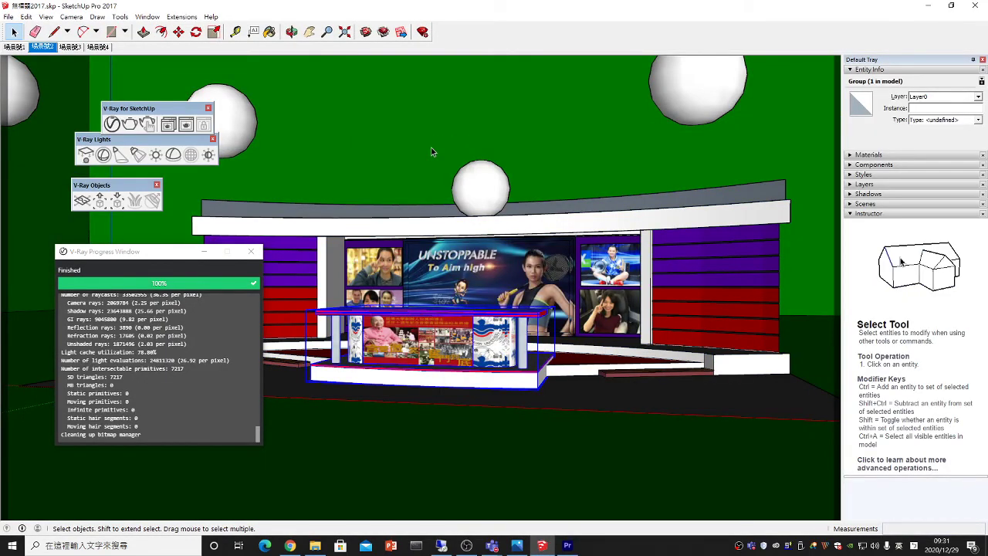
pyautogui.click(929, 5)
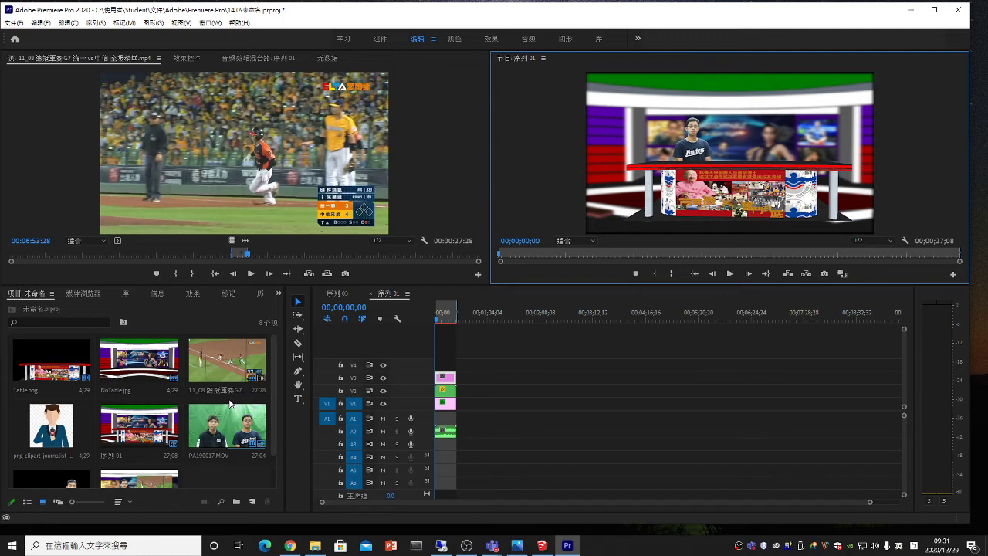
# Open Export Media for Sequence 01, choose H.264 format and tick Match Sequence Settings
pyautogui.click(13, 23)
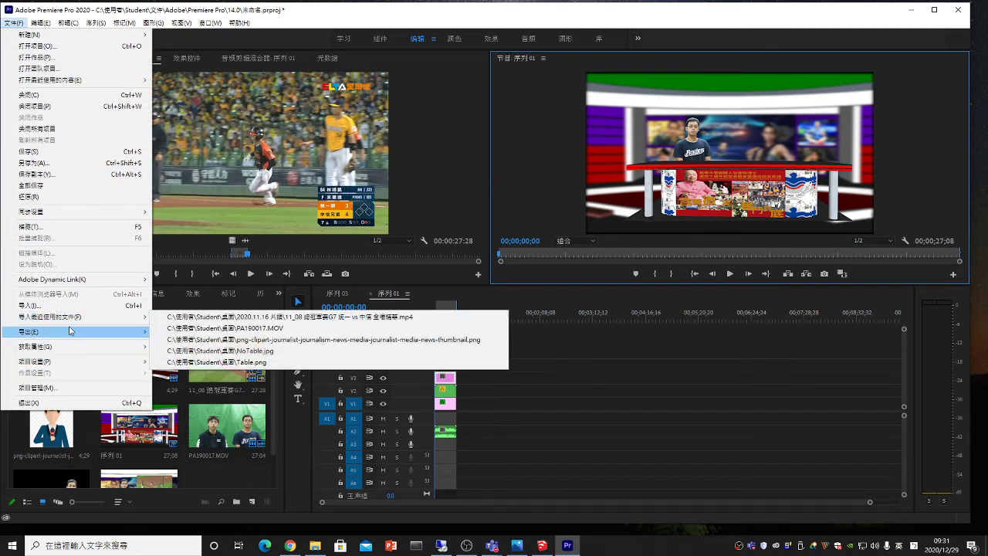
pyautogui.moveTo(69, 331)
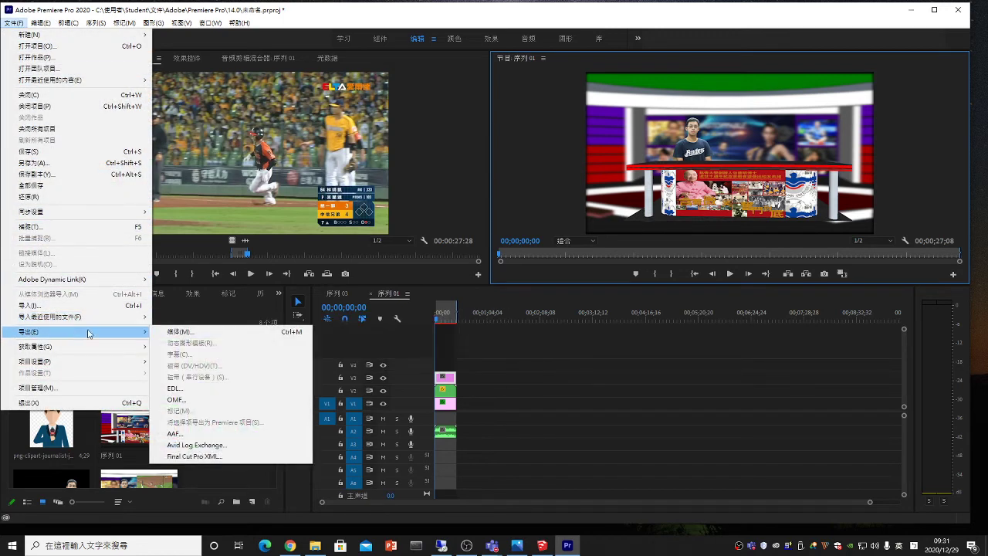
pyautogui.click(194, 336)
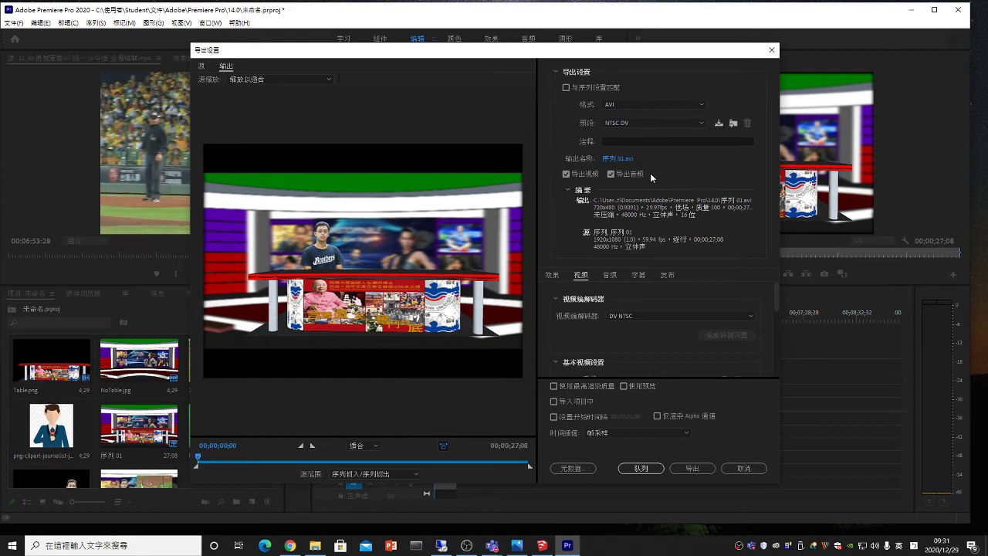
pyautogui.click(682, 102)
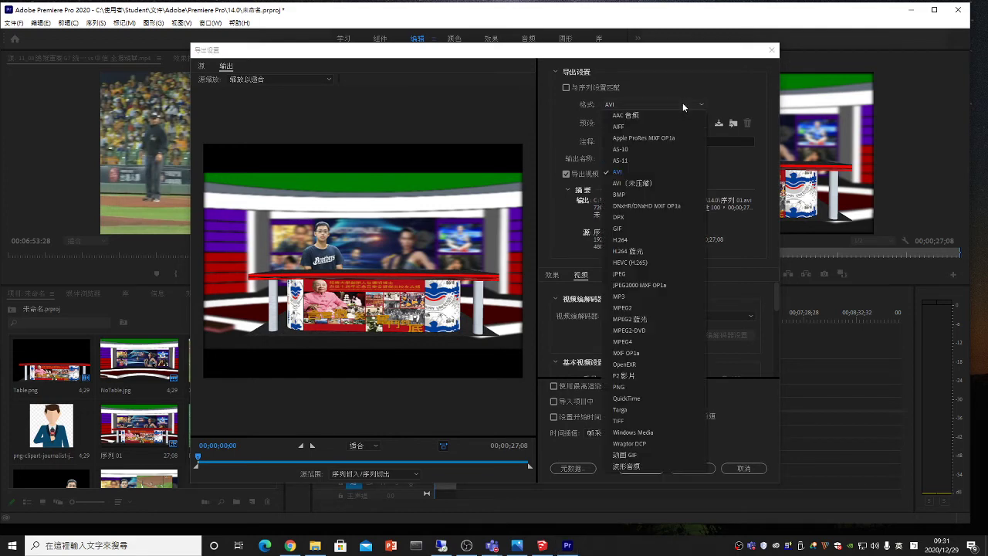
pyautogui.click(656, 239)
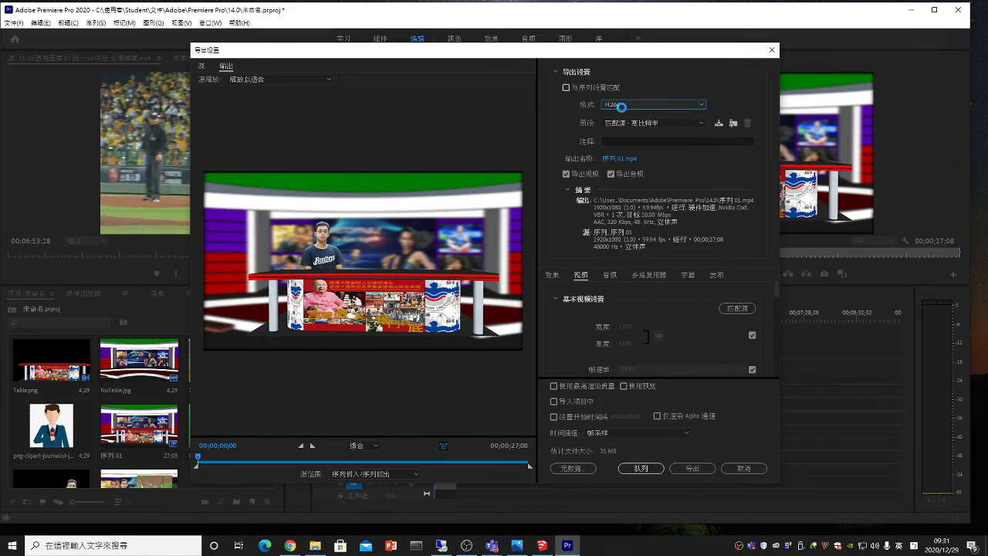
pyautogui.click(566, 87)
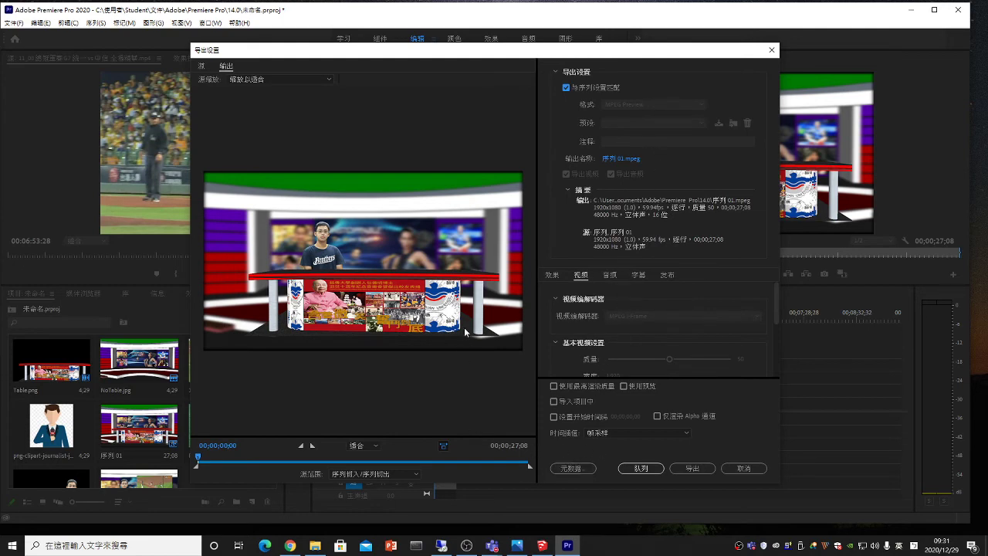
# Move the export settings window, then open and cancel the output-name Save As dialog
pyautogui.moveTo(643, 52); pyautogui.dragTo(595, 29)
pyautogui.click(580, 137)
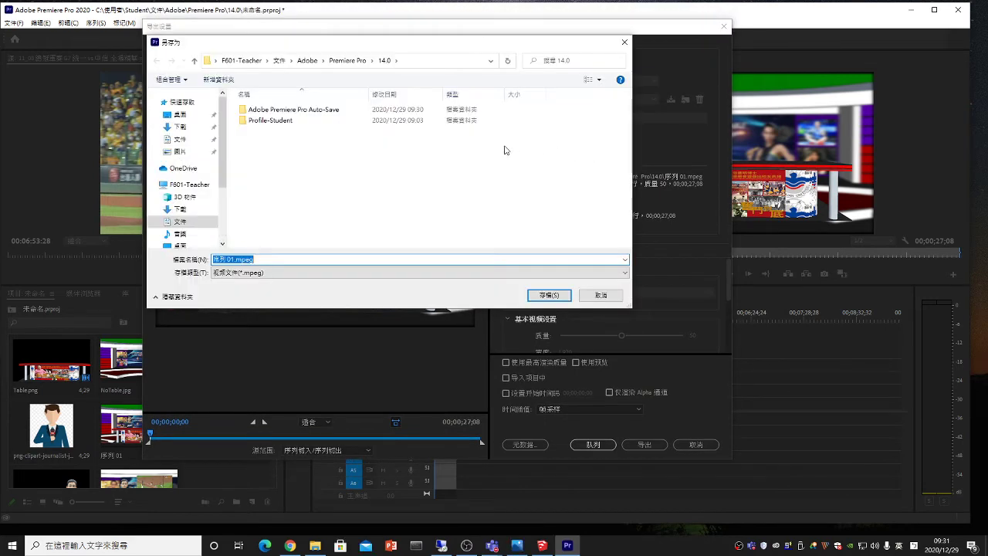
pyautogui.click(624, 45)
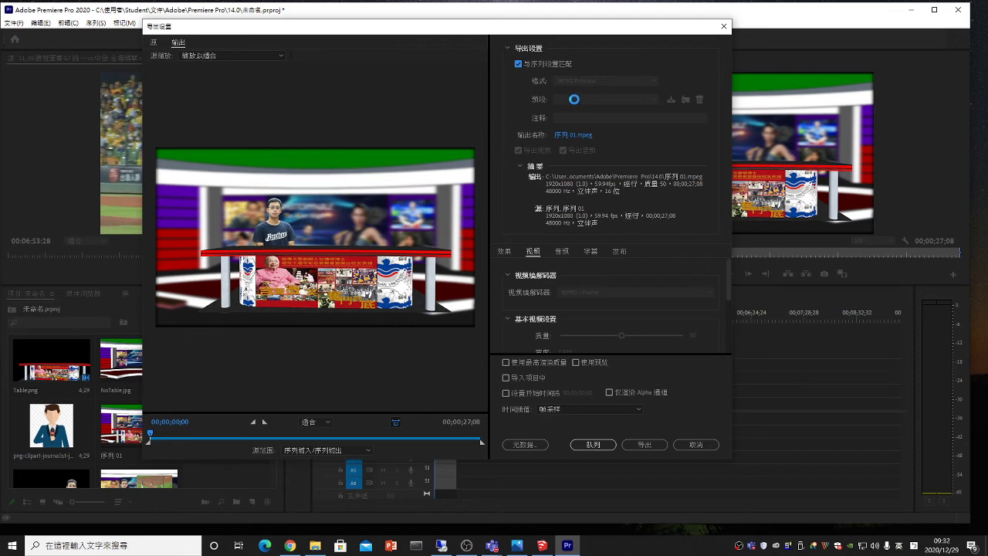
# Untick Match Sequence Settings, use H.264 High Quality 1080p HD, and lower target bitrate to 11.27 Mbps
pyautogui.click(543, 65)
pyautogui.click(577, 81)
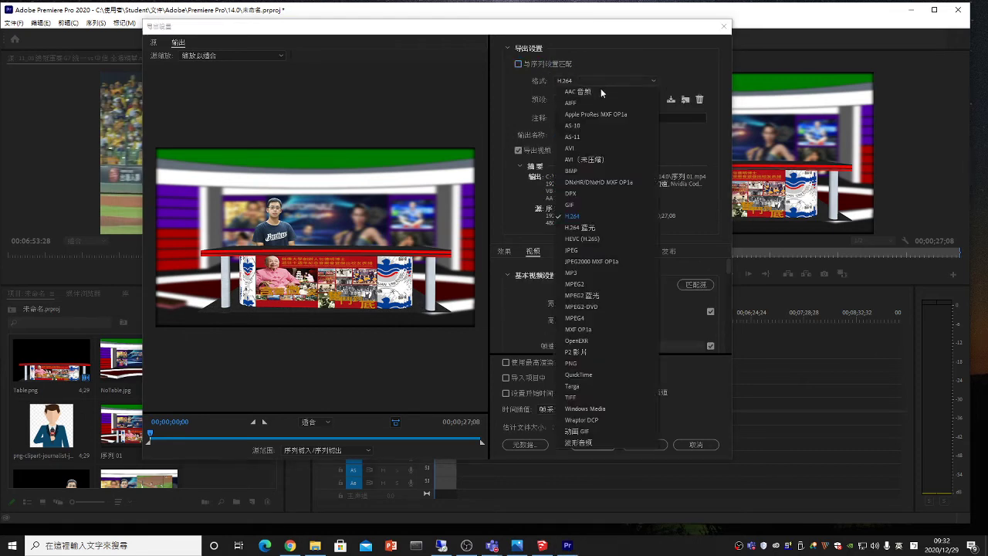
pyautogui.click(593, 217)
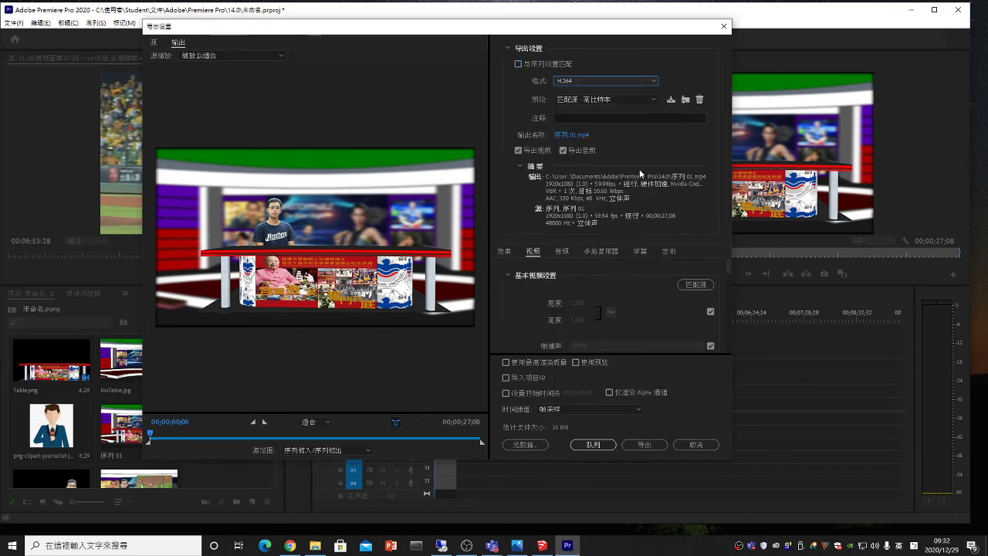
pyautogui.click(620, 101)
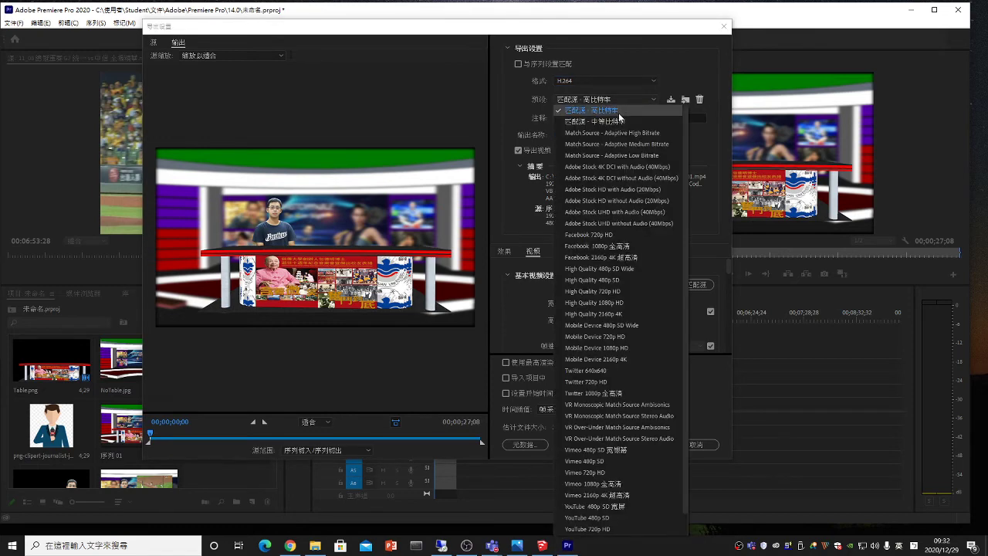
pyautogui.click(637, 307)
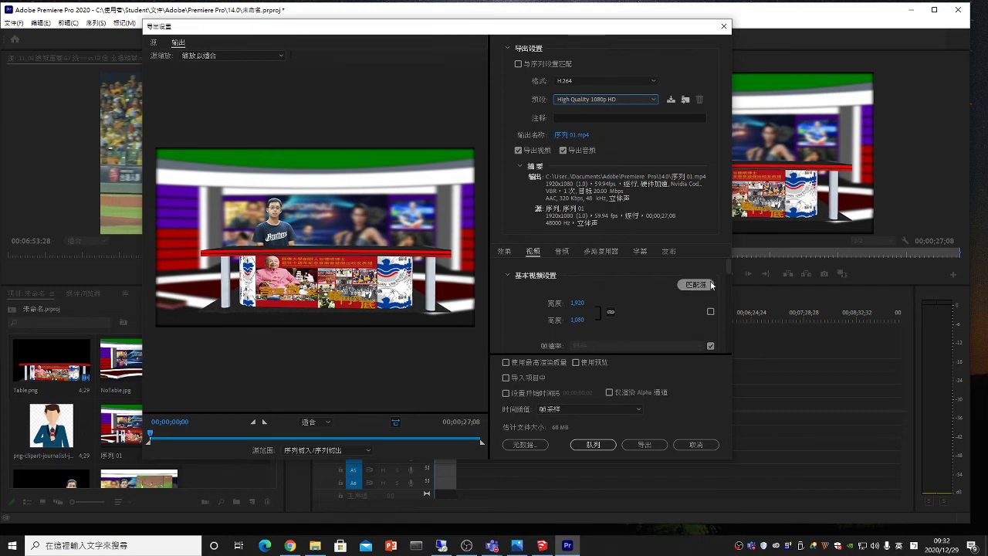
pyautogui.moveTo(726, 266); pyautogui.dragTo(728, 334)
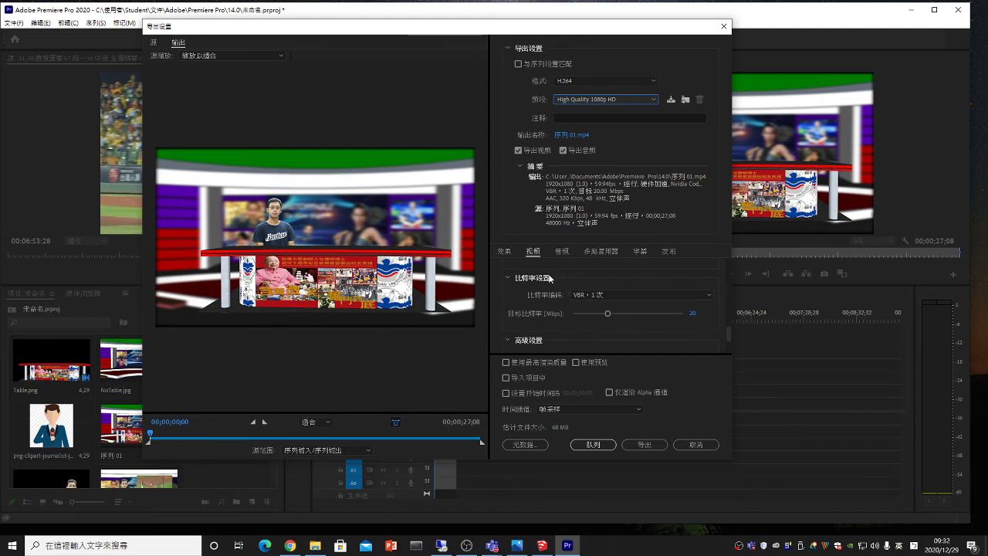
pyautogui.moveTo(608, 315); pyautogui.dragTo(591, 315)
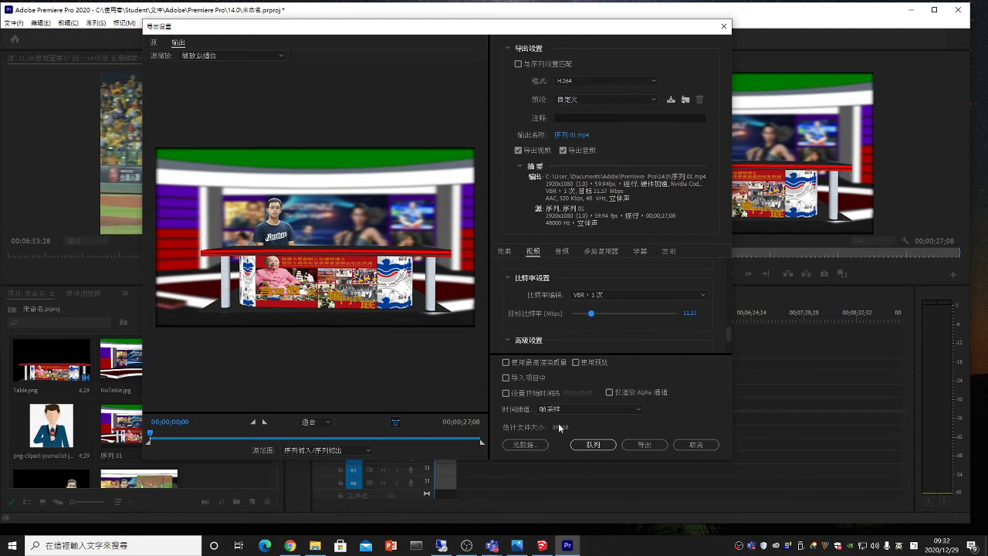
# Keep H.264 with the custom preset and switch bitrate encoding to VBR 2 pass
pyautogui.click(613, 80)
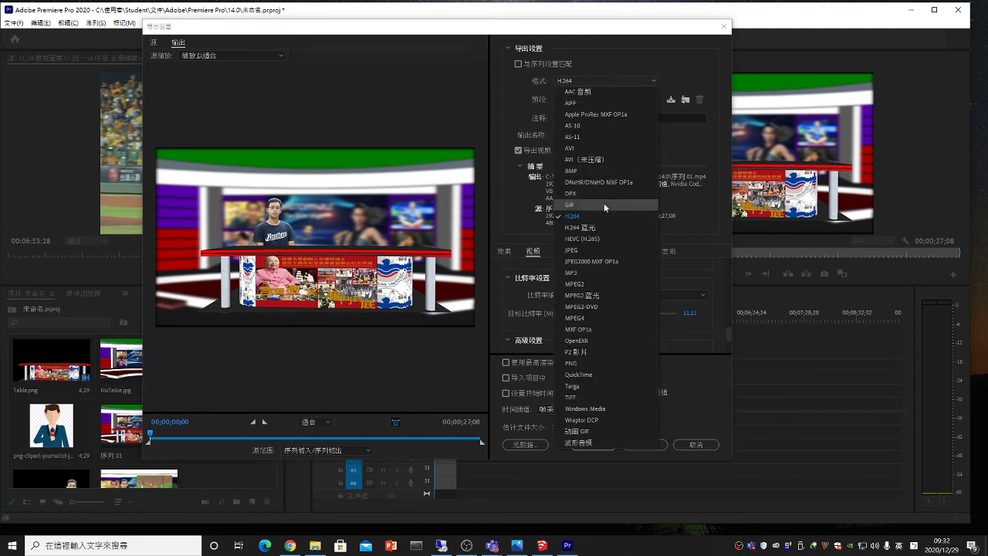
pyautogui.click(604, 217)
pyautogui.click(615, 97)
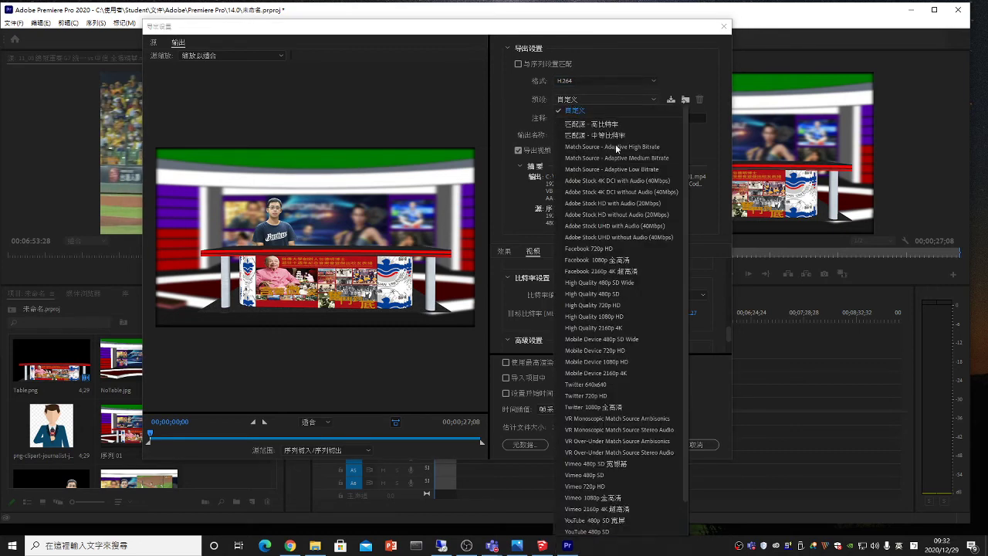
pyautogui.click(630, 110)
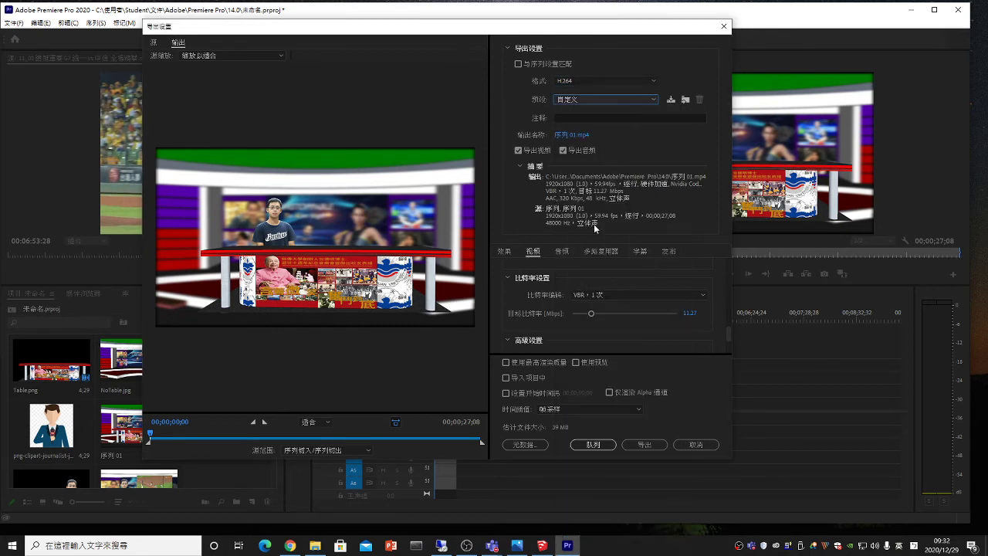
pyautogui.click(594, 295)
pyautogui.click(593, 327)
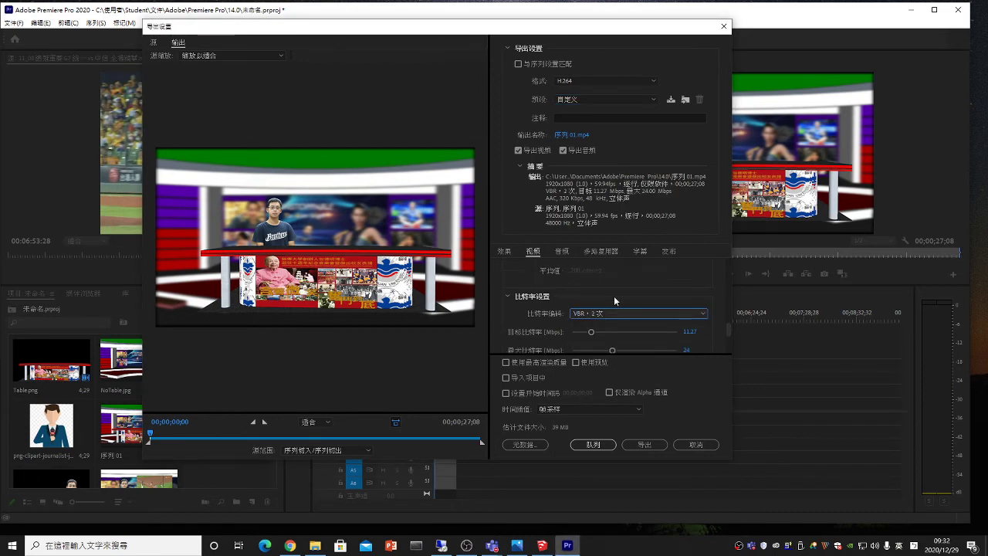
# Set target bitrate to 6.98 Mbps and maximum to 7.59 Mbps, then open the output Save As dialog
pyautogui.scroll(-1, 615, 322)
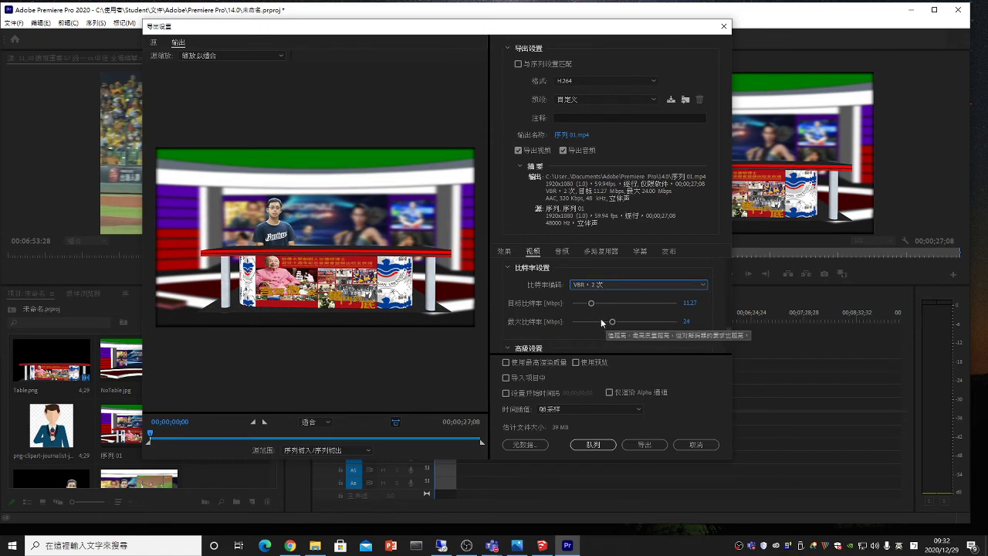
pyautogui.moveTo(601, 322); pyautogui.dragTo(621, 303)
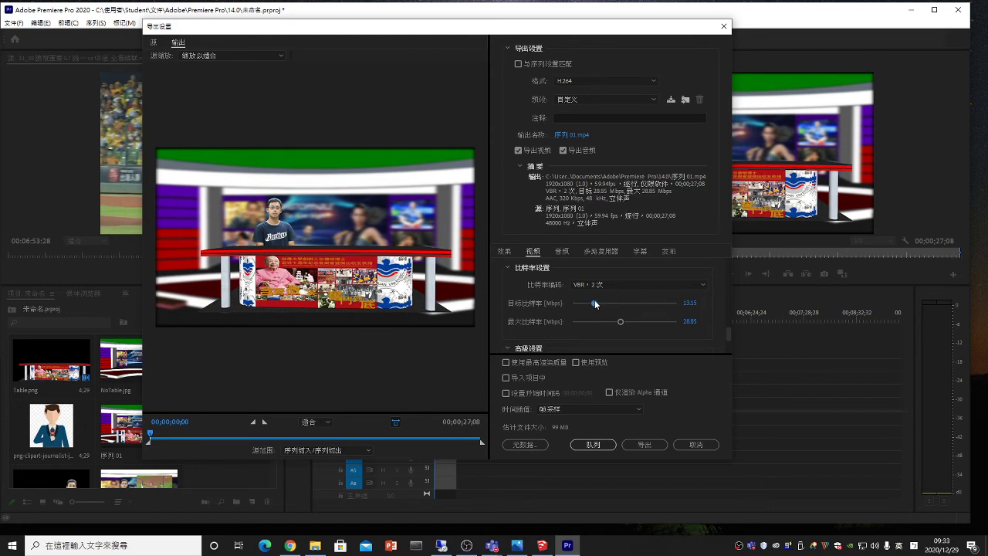
pyautogui.click(594, 322)
pyautogui.click(585, 303)
pyautogui.click(586, 321)
pyautogui.moveTo(587, 302)
pyautogui.mouseDown()
pyautogui.moveTo(609, 304)
pyautogui.moveTo(585, 303)
pyautogui.mouseUp()
pyautogui.click(573, 135)
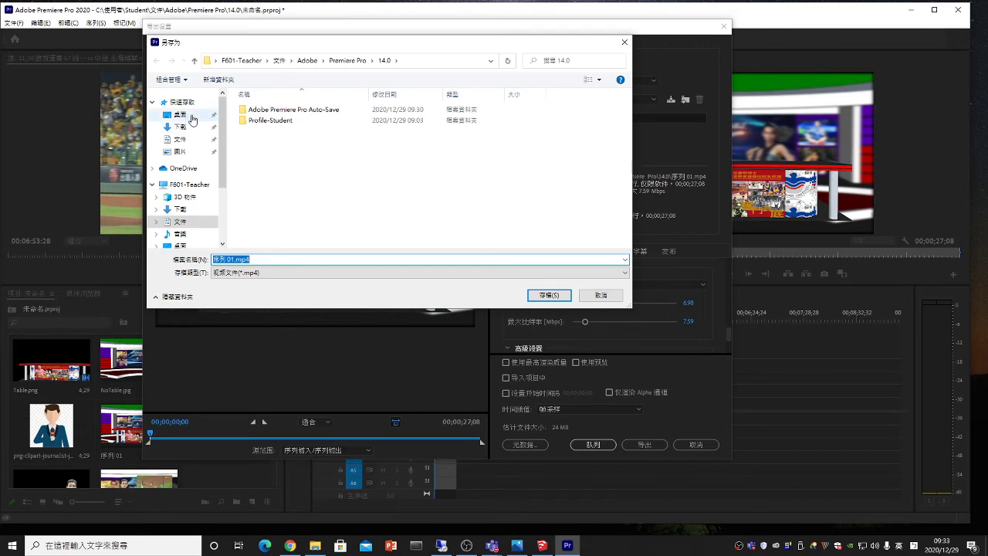
# Save 序列 01.mp4 to the Desktop and start the export
pyautogui.click(192, 115)
pyautogui.click(549, 295)
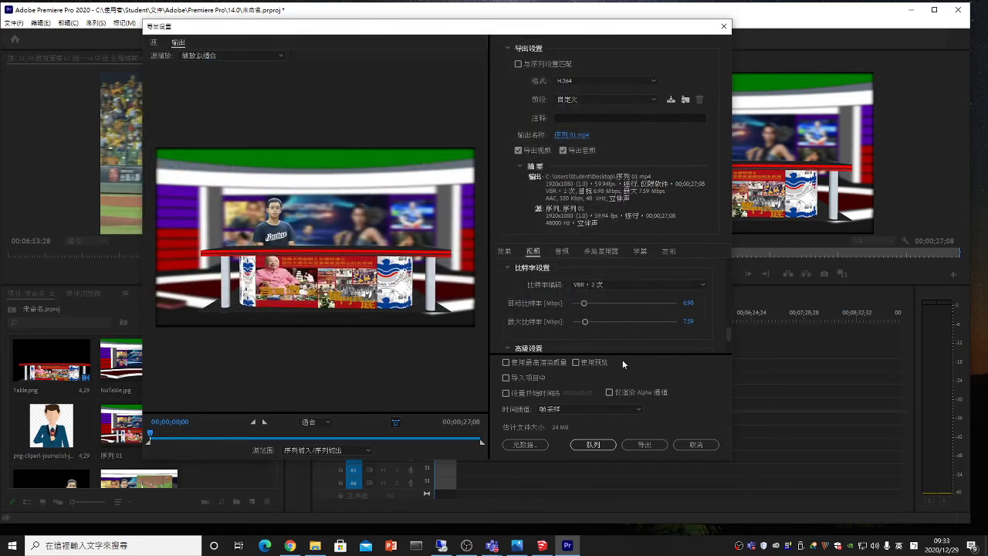
pyautogui.click(644, 444)
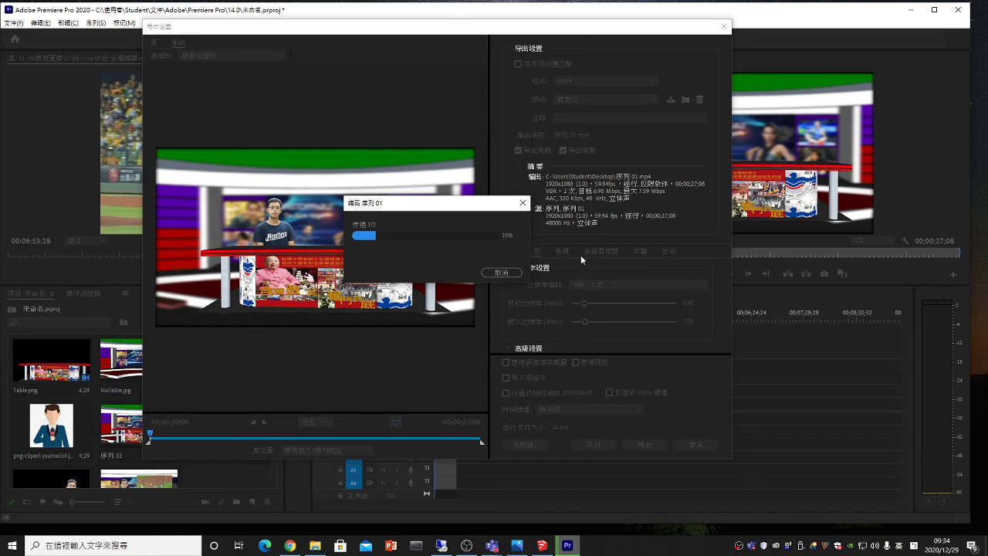
pyautogui.click(290, 545)
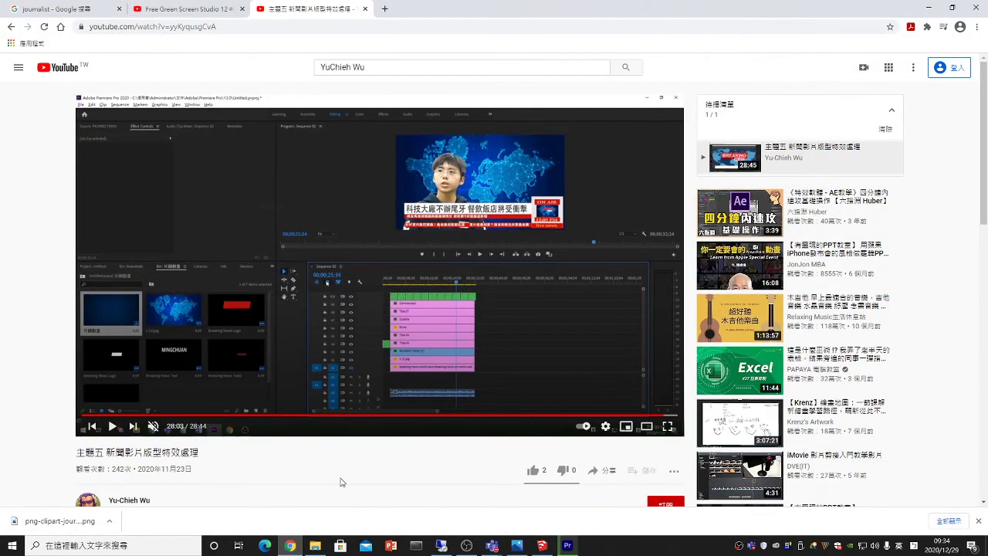
pyautogui.click(11, 26)
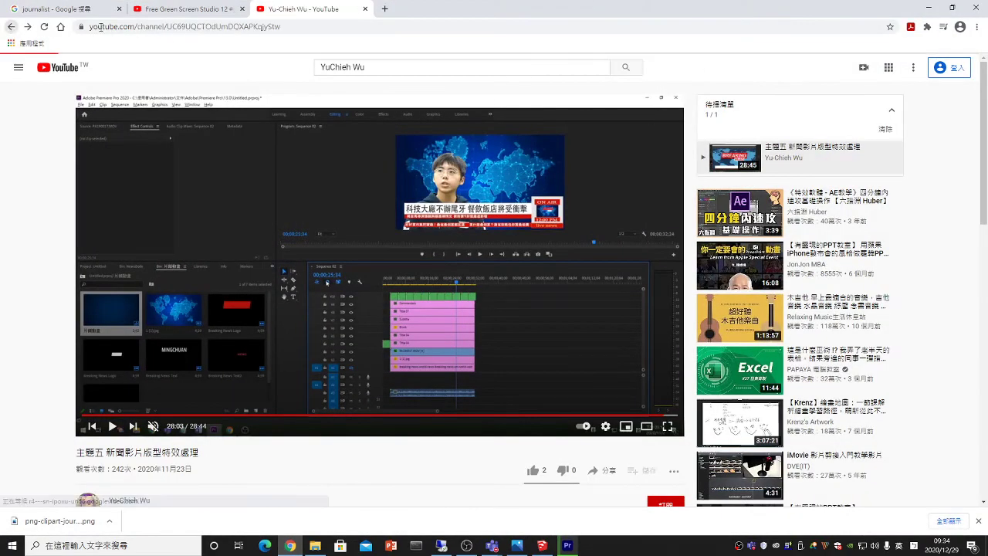
pyautogui.click(190, 12)
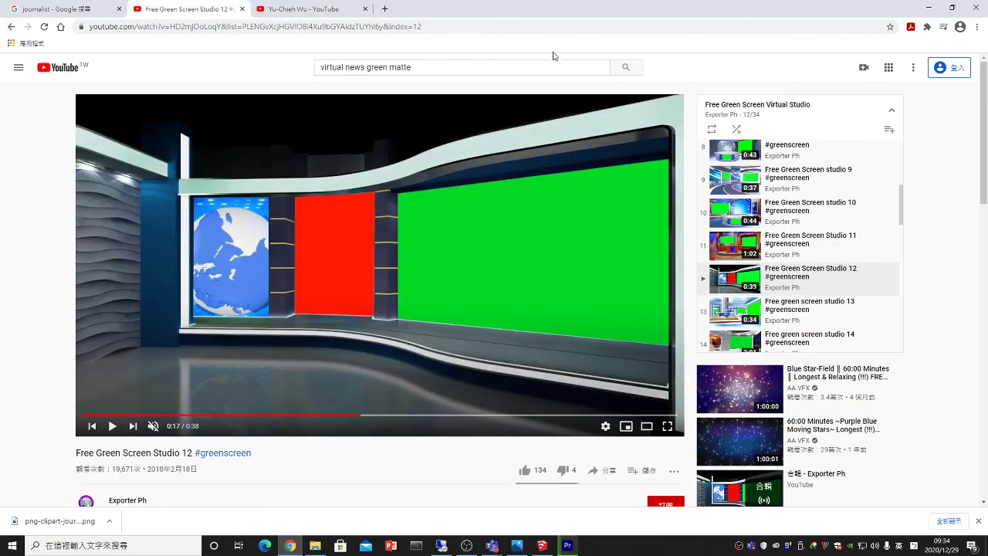
pyautogui.doubleClick(616, 16)
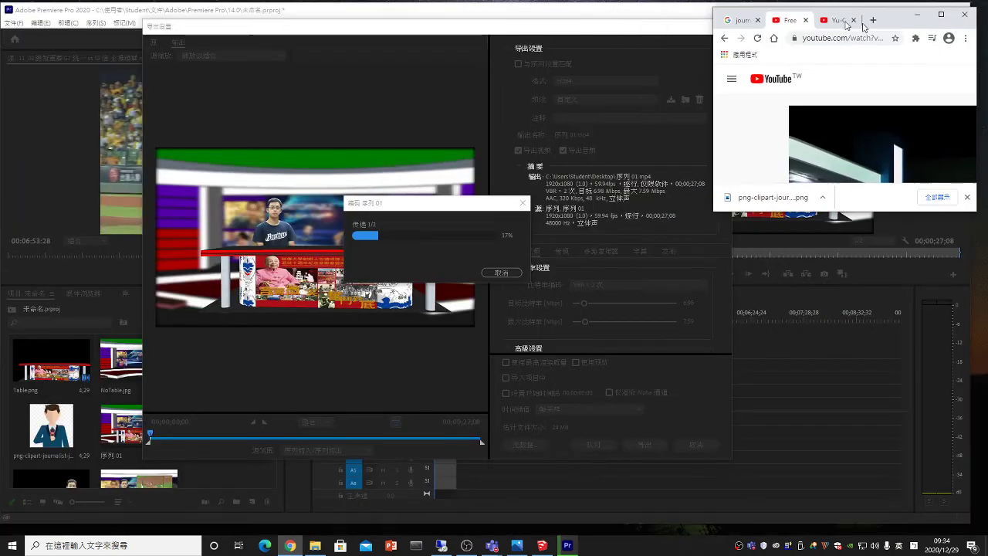